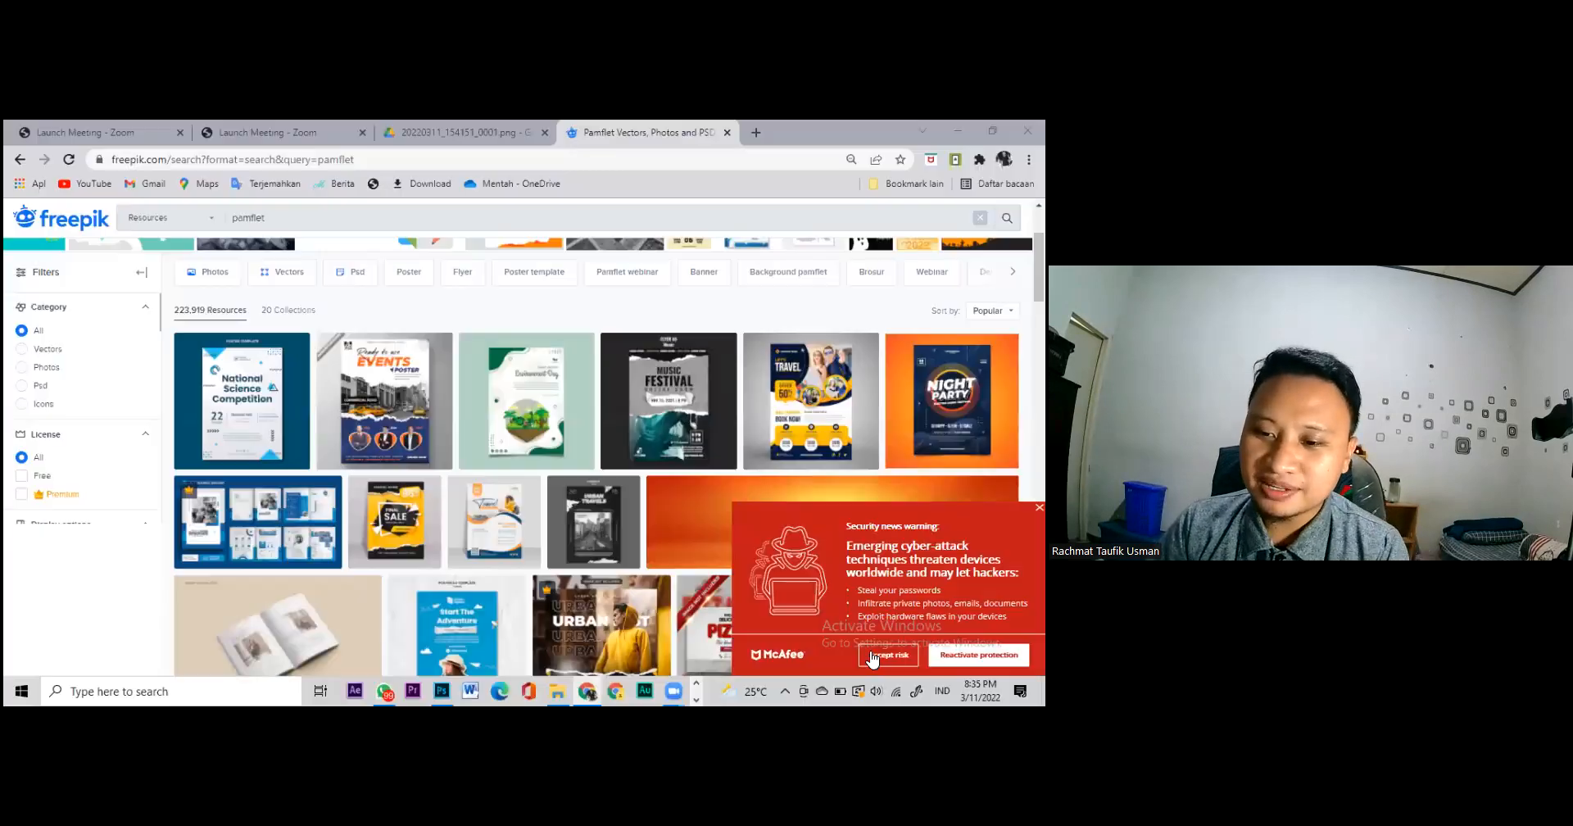
Step: Dismiss the McAfee security warning to get back to the Freepik pamflet search results
{"action": "left_click", "coordinate": [873, 656]}
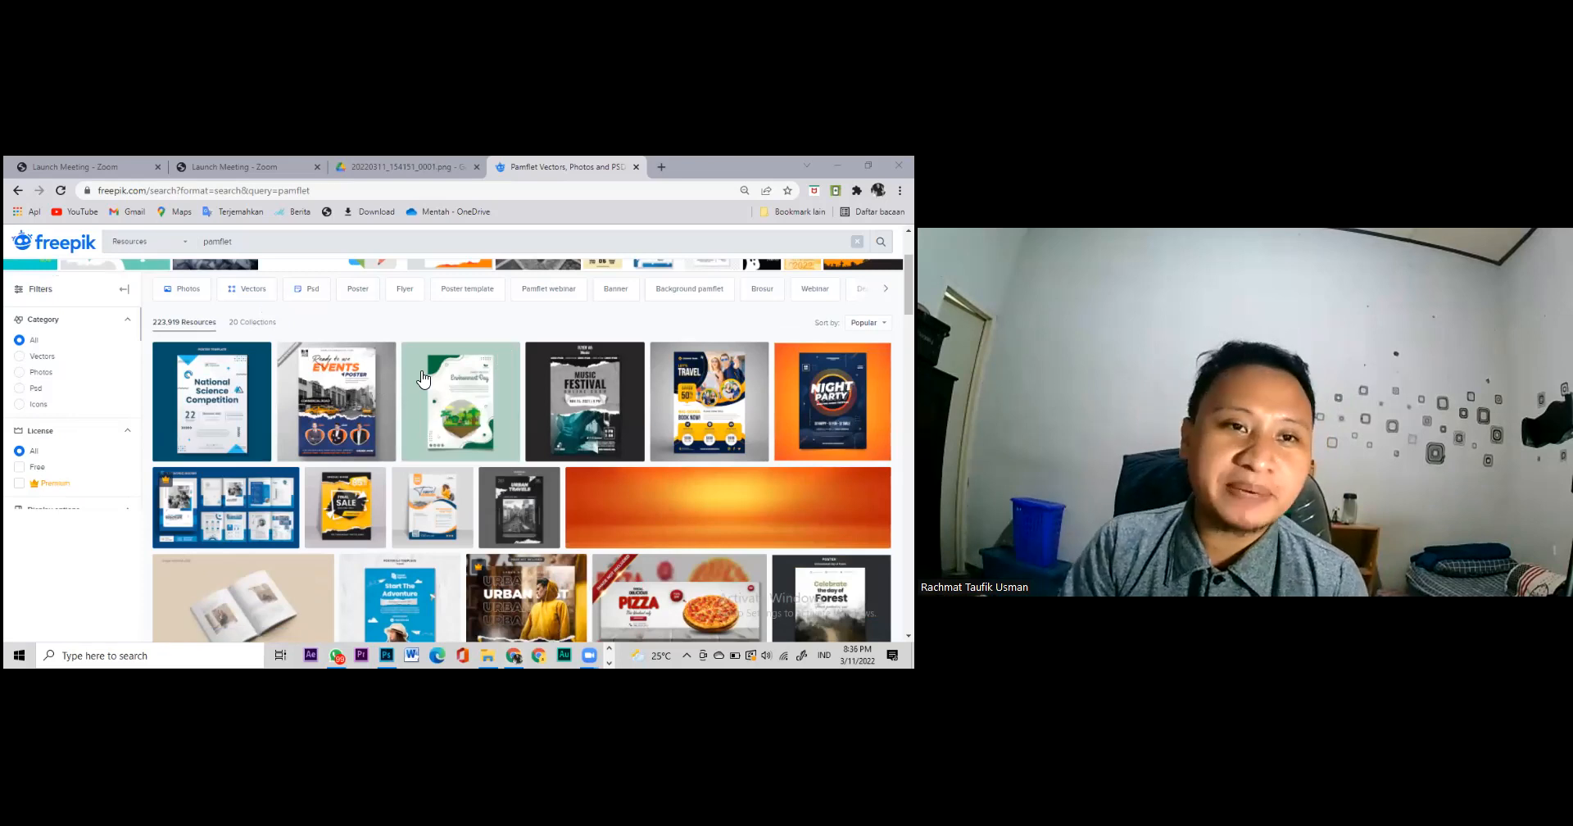
{"action": "left_click", "coordinate": [144, 191]}
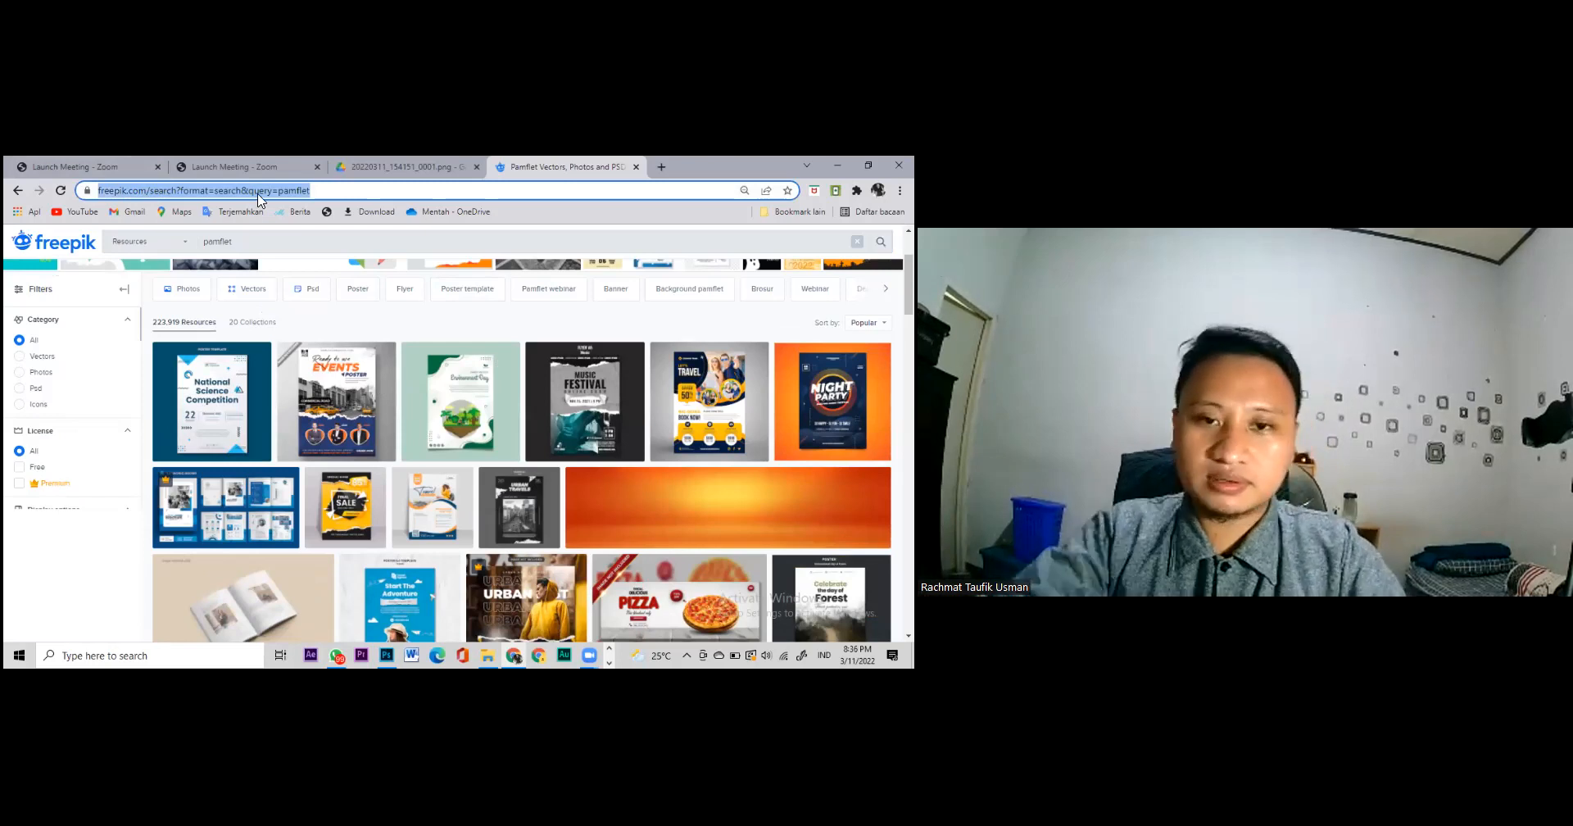
{"action": "key", "text": "alt+Tab"}
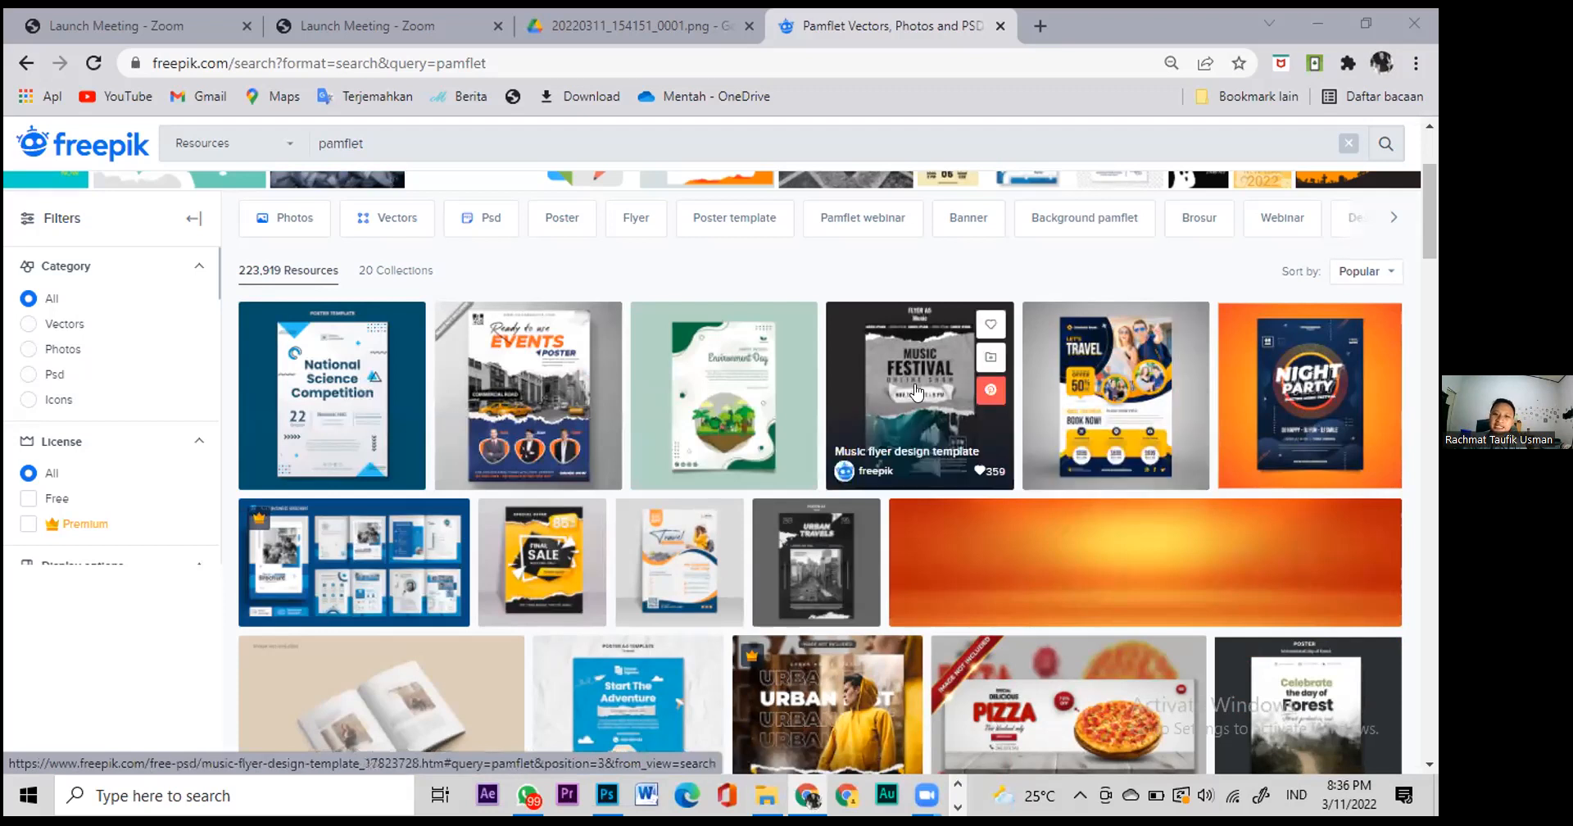
{"action": "scroll", "coordinate": [533, 576], "scroll_direction": "down", "scroll_amount": 2}
{"action": "scroll", "coordinate": [534, 576], "scroll_direction": "down", "scroll_amount": 1}
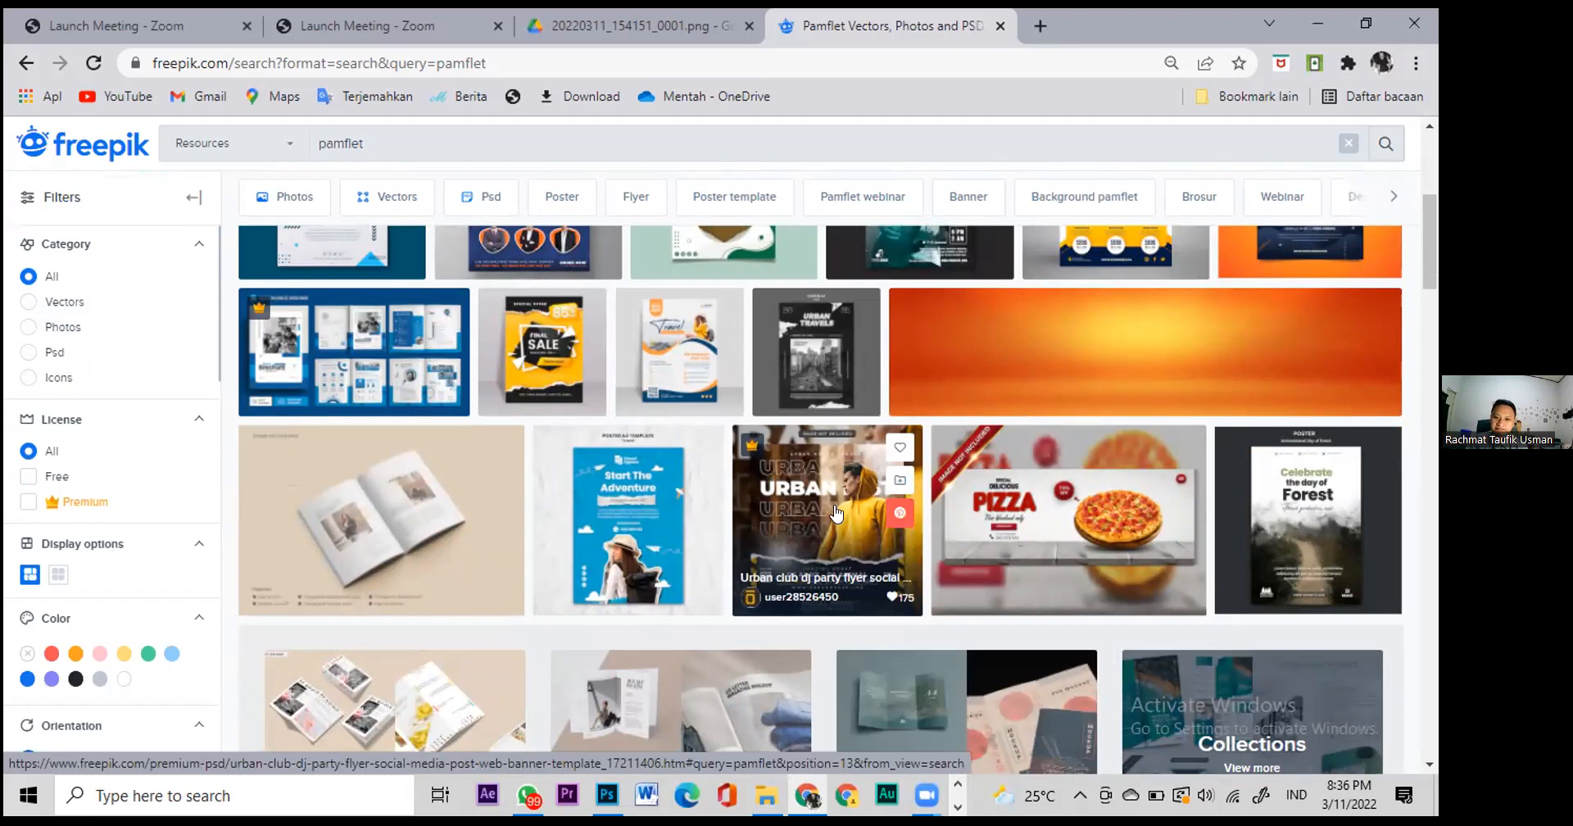
{"action": "left_click", "coordinate": [881, 496]}
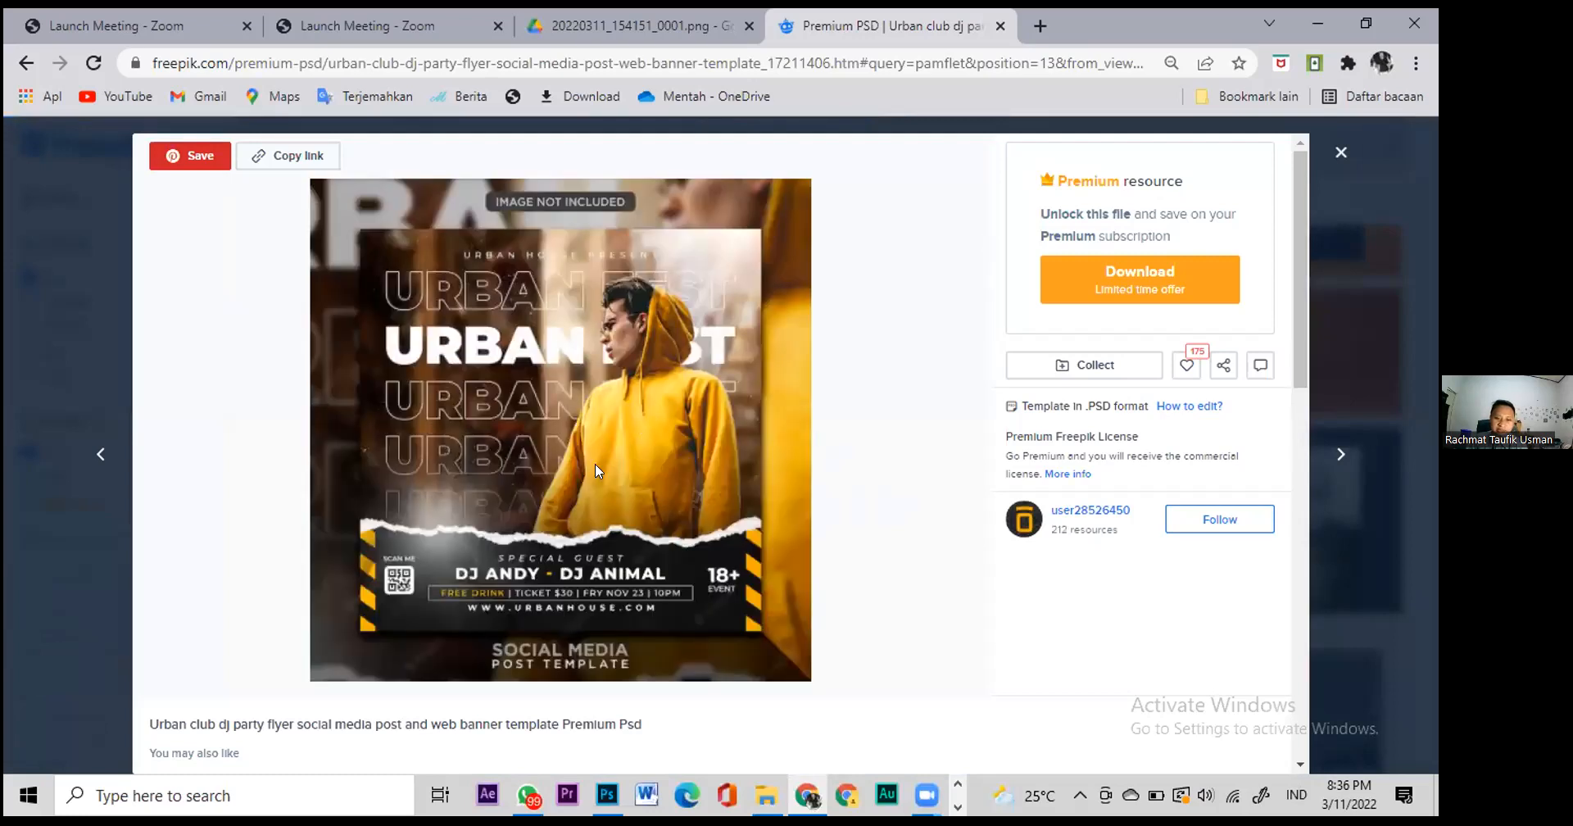
{"action": "scroll", "coordinate": [595, 464], "scroll_direction": "down", "scroll_amount": 10}
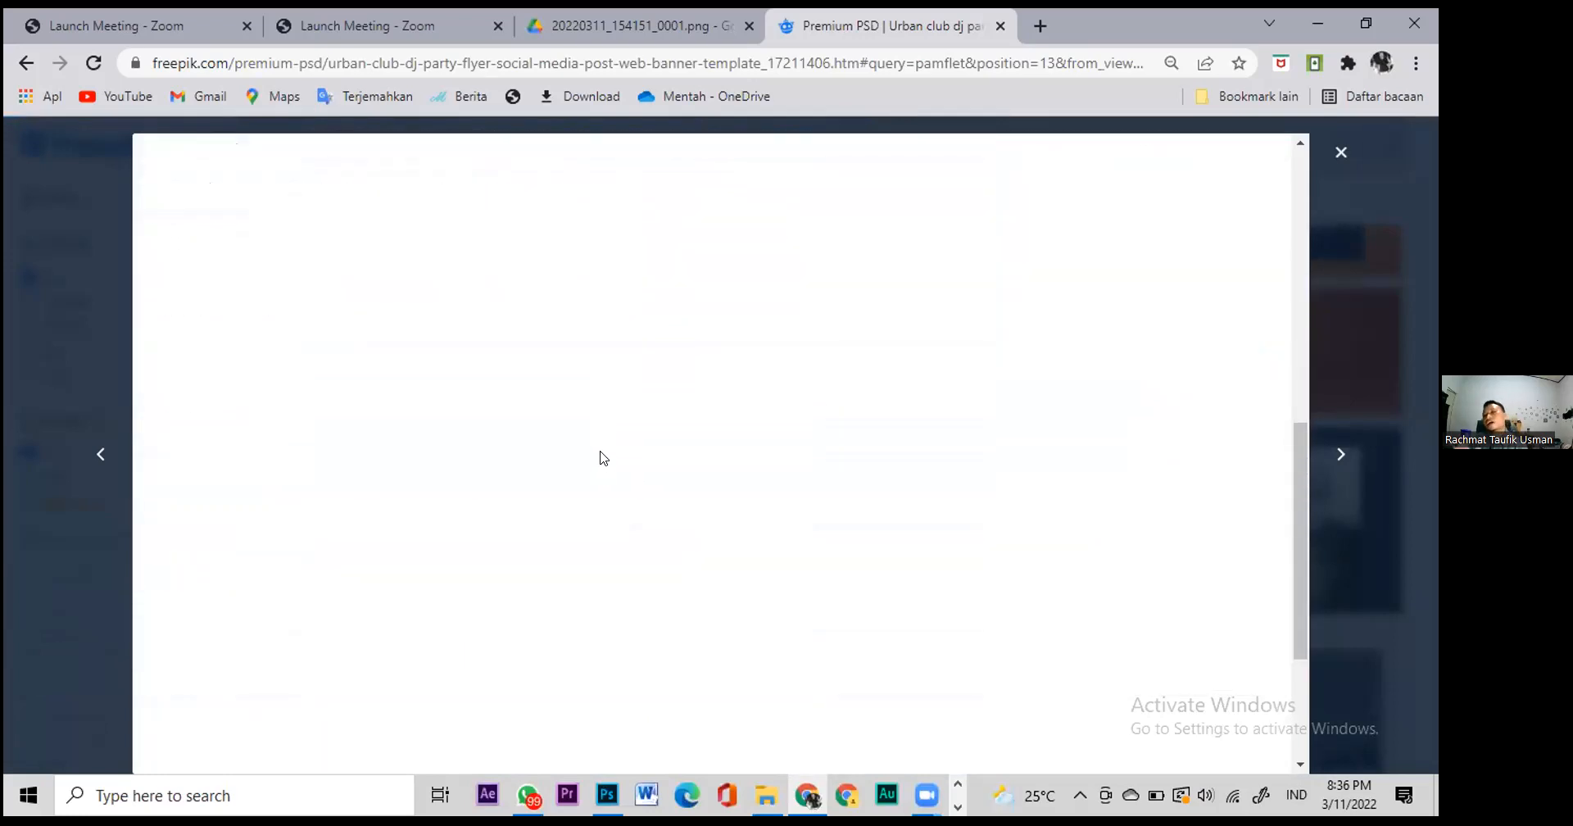
{"action": "scroll", "coordinate": [607, 492], "scroll_direction": "down", "scroll_amount": 3}
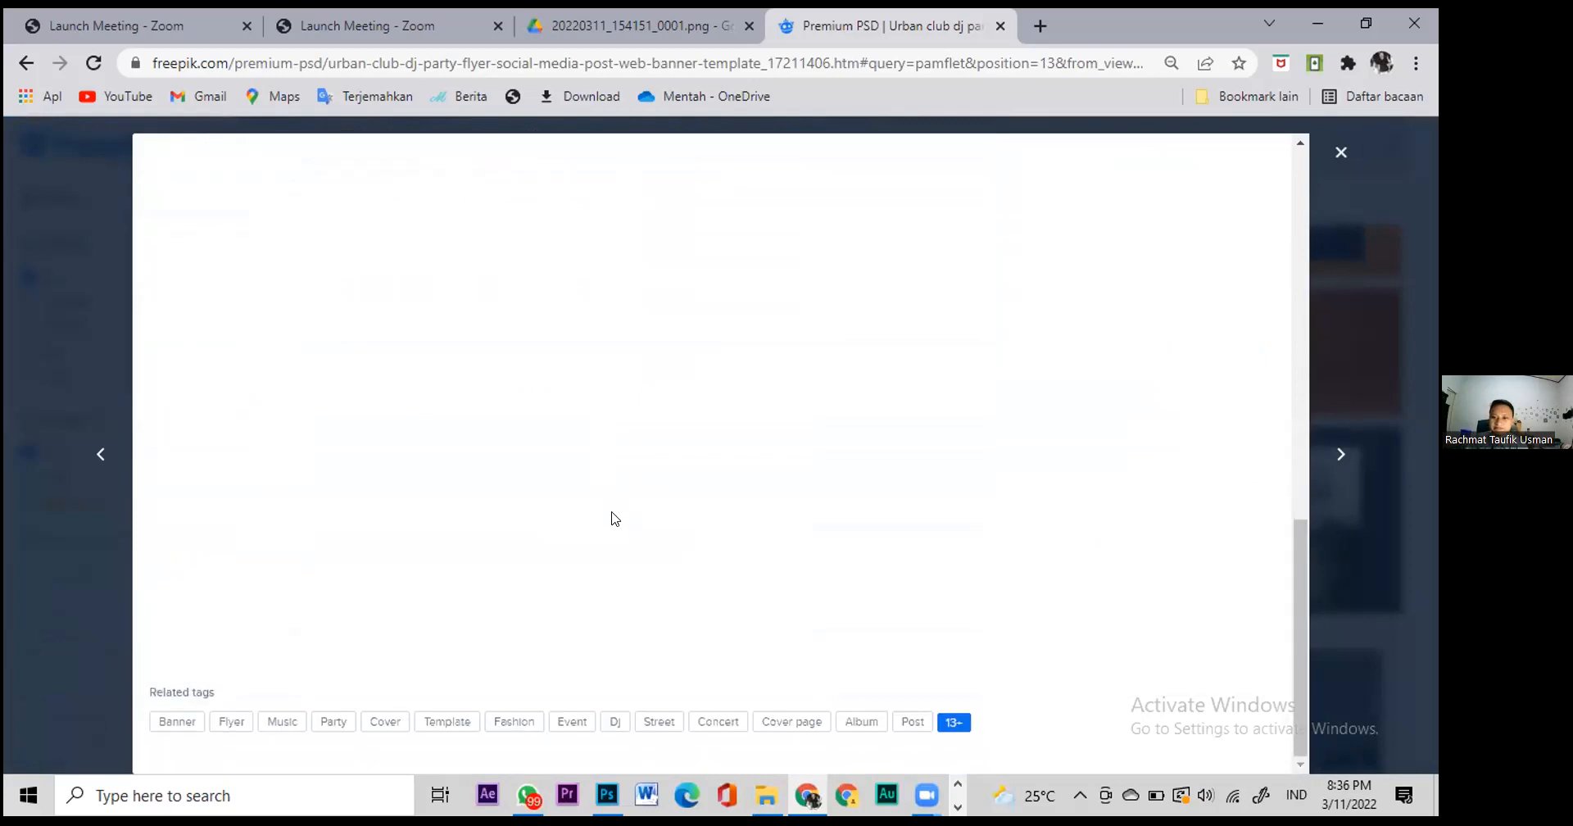
{"action": "scroll", "coordinate": [613, 519], "scroll_direction": "up", "scroll_amount": 7}
{"action": "scroll", "coordinate": [613, 517], "scroll_direction": "up", "scroll_amount": 5}
{"action": "scroll", "coordinate": [613, 519], "scroll_direction": "down", "scroll_amount": 8}
{"action": "scroll", "coordinate": [615, 522], "scroll_direction": "up", "scroll_amount": 5}
{"action": "scroll", "coordinate": [615, 521], "scroll_direction": "up", "scroll_amount": 5}
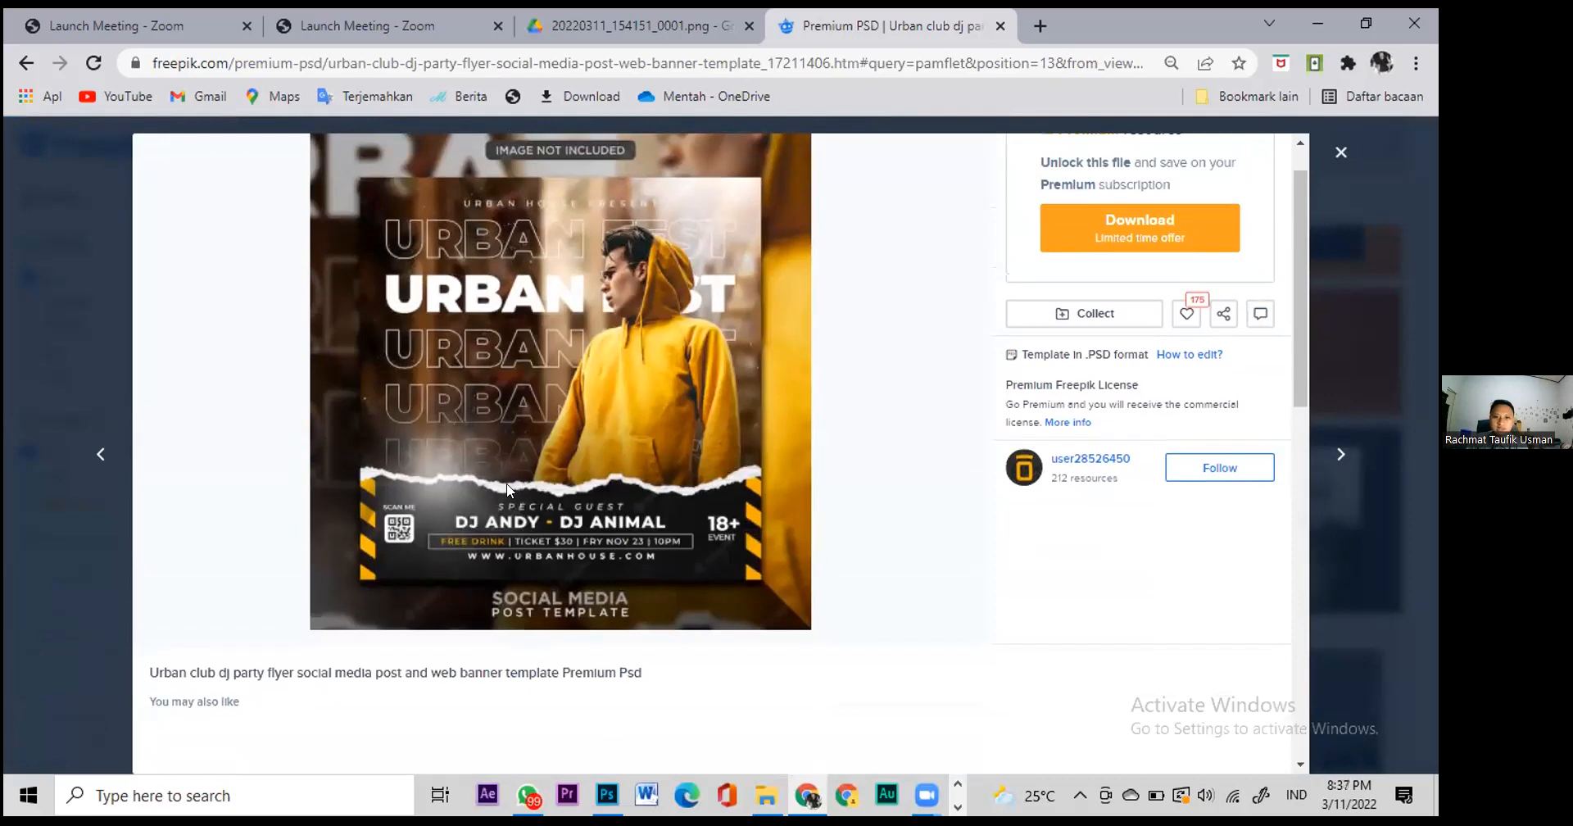
{"action": "scroll", "coordinate": [508, 489], "scroll_direction": "down", "scroll_amount": 2}
{"action": "scroll", "coordinate": [525, 459], "scroll_direction": "up", "scroll_amount": 3}
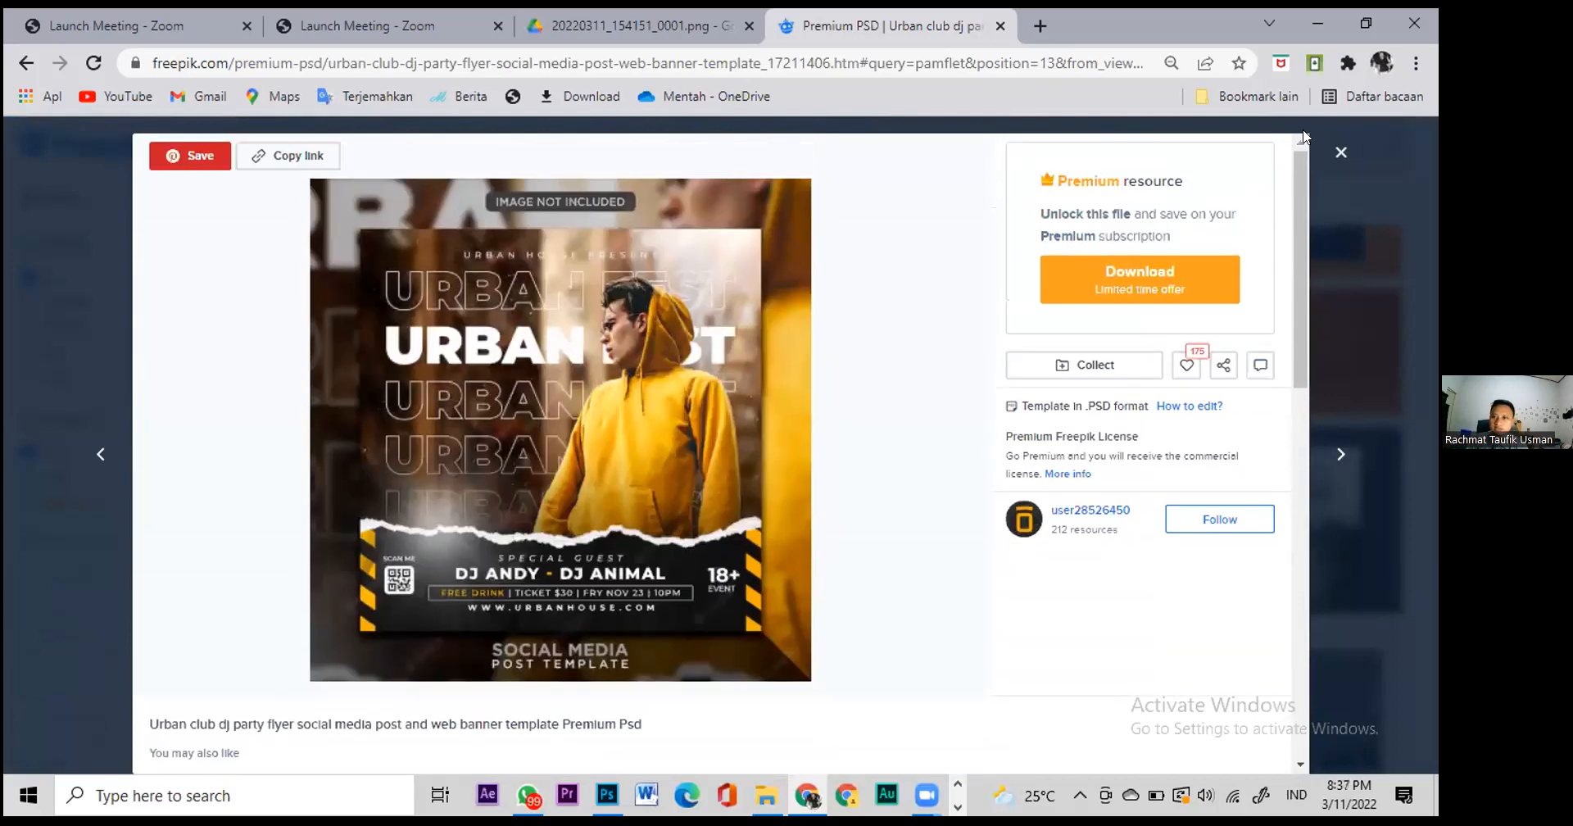
{"action": "left_click", "coordinate": [1342, 155]}
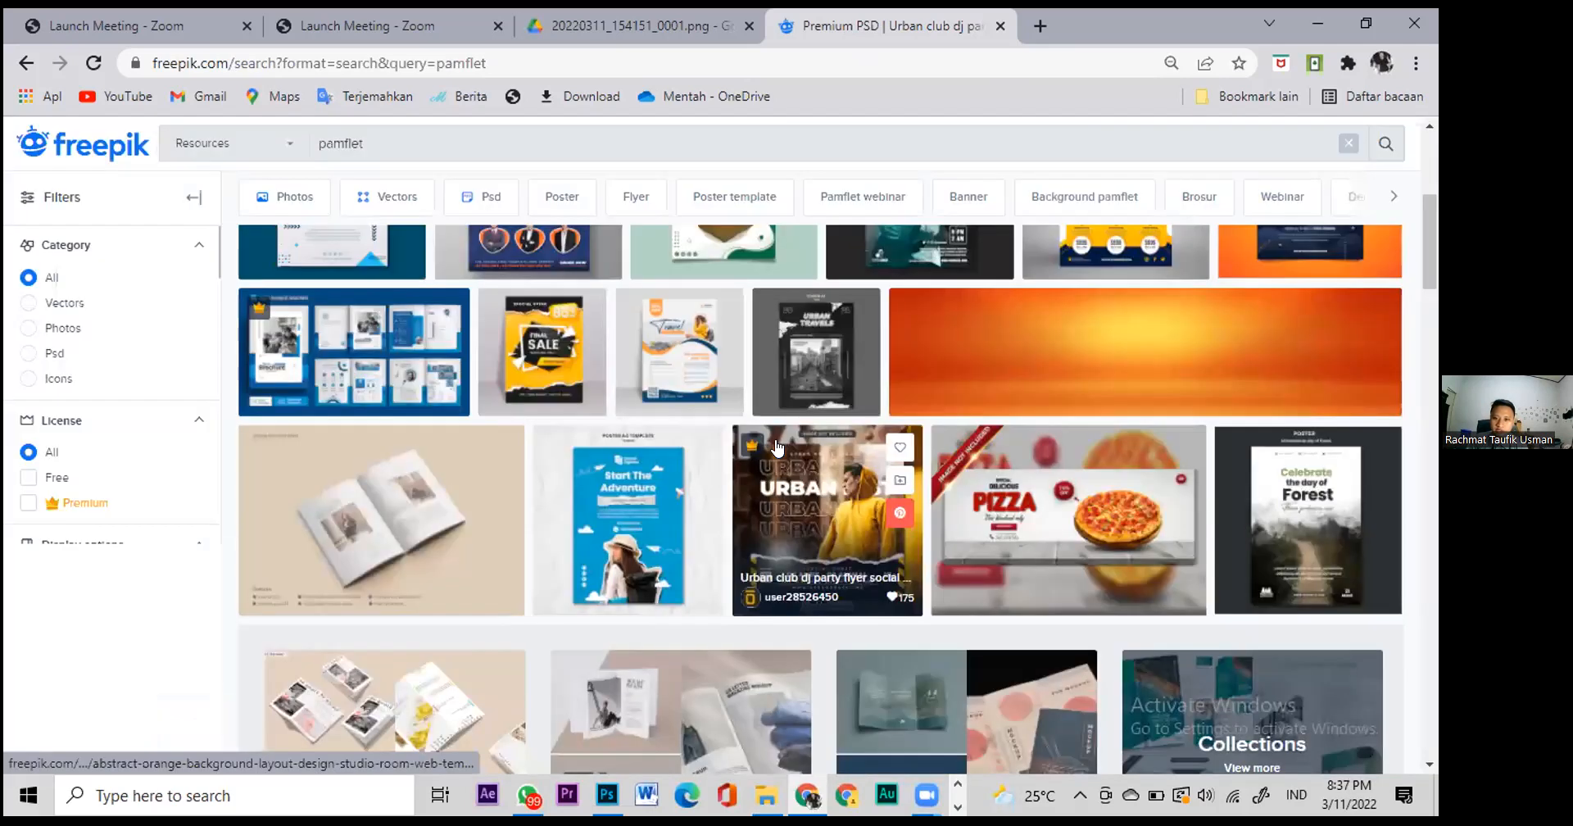
{"action": "scroll", "coordinate": [777, 438], "scroll_direction": "down", "scroll_amount": 9}
{"action": "scroll", "coordinate": [776, 429], "scroll_direction": "up", "scroll_amount": 6}
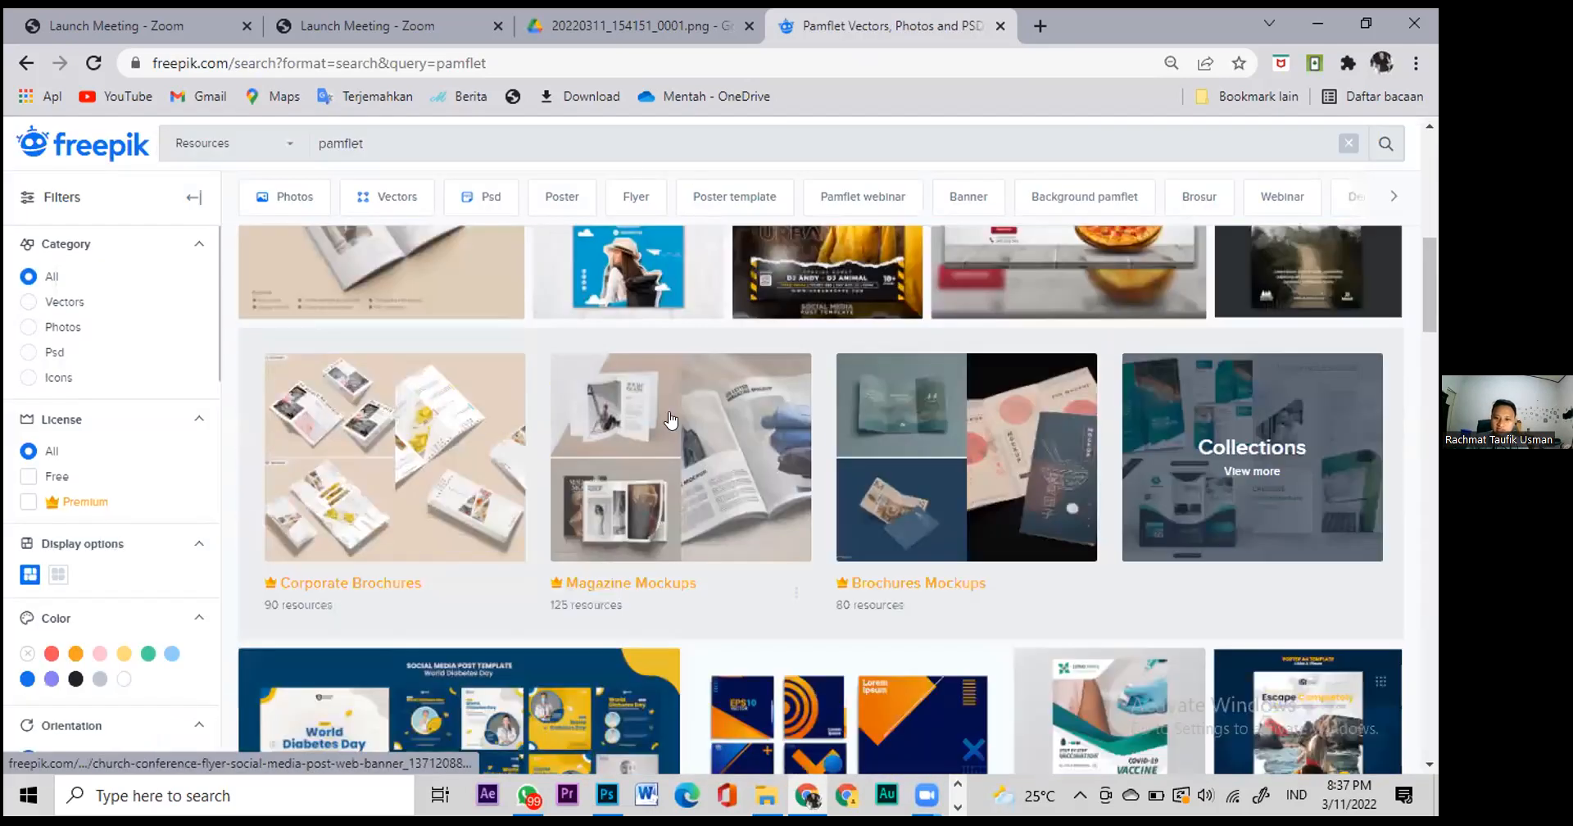
{"action": "scroll", "coordinate": [671, 421], "scroll_direction": "up", "scroll_amount": 5}
{"action": "scroll", "coordinate": [672, 447], "scroll_direction": "up", "scroll_amount": 2}
{"action": "scroll", "coordinate": [681, 472], "scroll_direction": "down", "scroll_amount": 7}
{"action": "scroll", "coordinate": [710, 479], "scroll_direction": "down", "scroll_amount": 10}
{"action": "scroll", "coordinate": [718, 488], "scroll_direction": "up", "scroll_amount": 5}
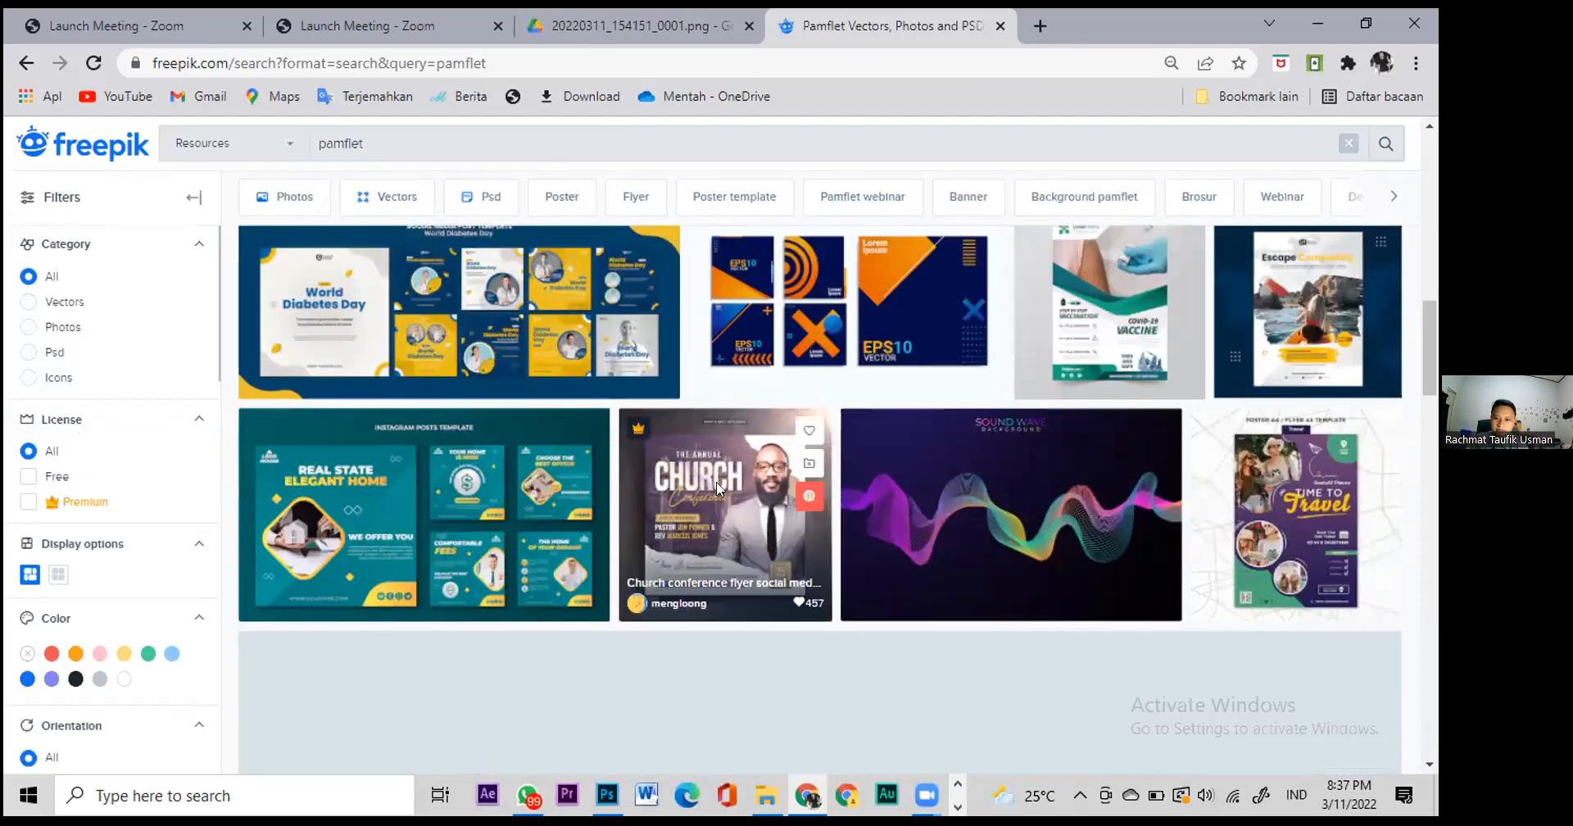
Step: Open the Church conference flyer on Freepik and browse its similar church flyer designs
{"action": "left_click", "coordinate": [717, 488]}
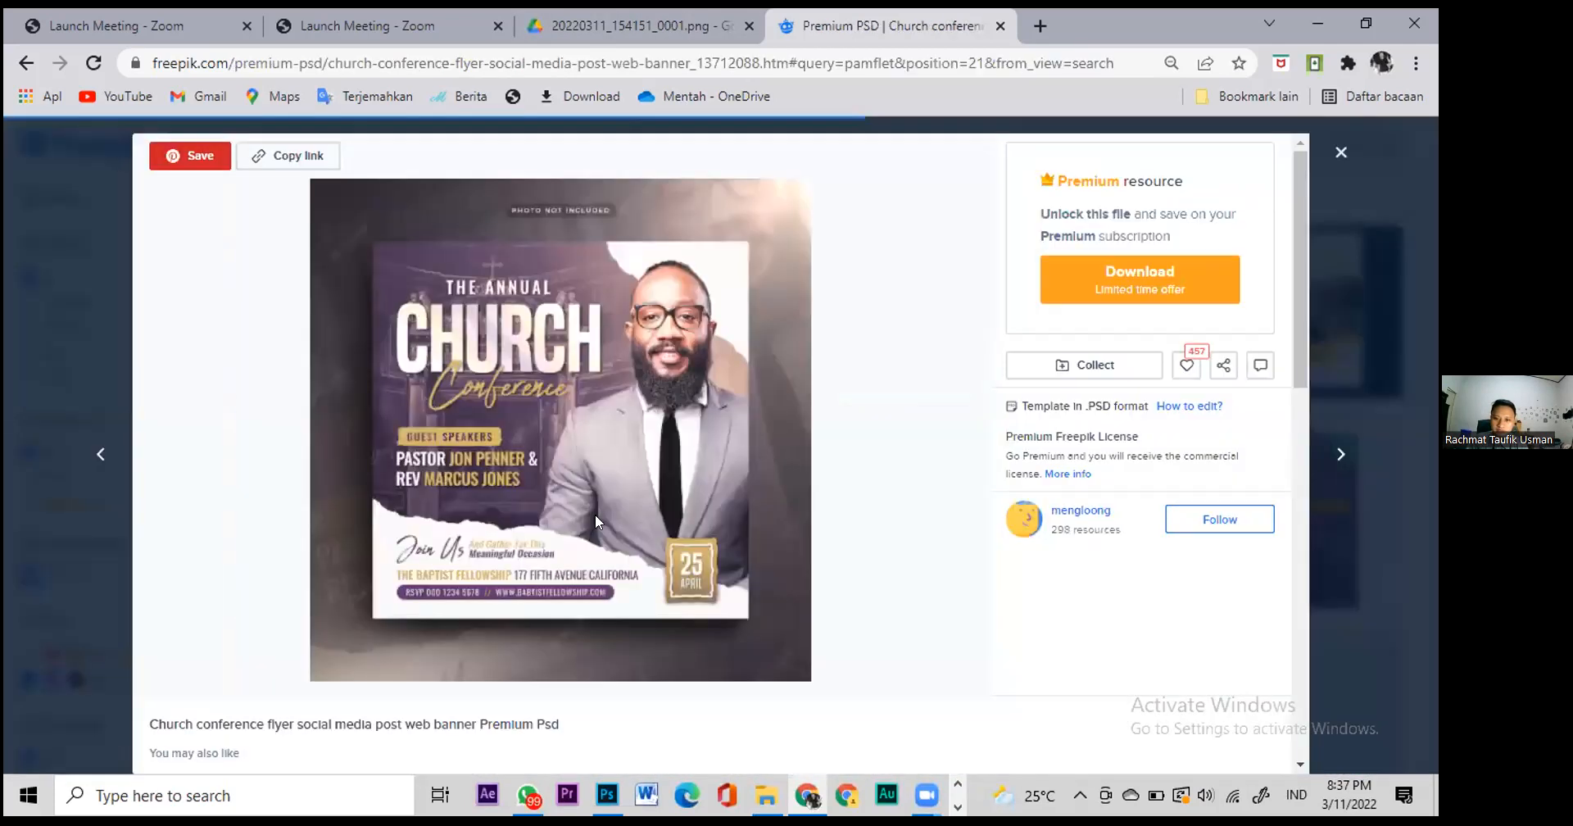
{"action": "scroll", "coordinate": [594, 515], "scroll_direction": "down", "scroll_amount": 6}
{"action": "scroll", "coordinate": [598, 521], "scroll_direction": "up", "scroll_amount": 1}
{"action": "scroll", "coordinate": [598, 520], "scroll_direction": "down", "scroll_amount": 5}
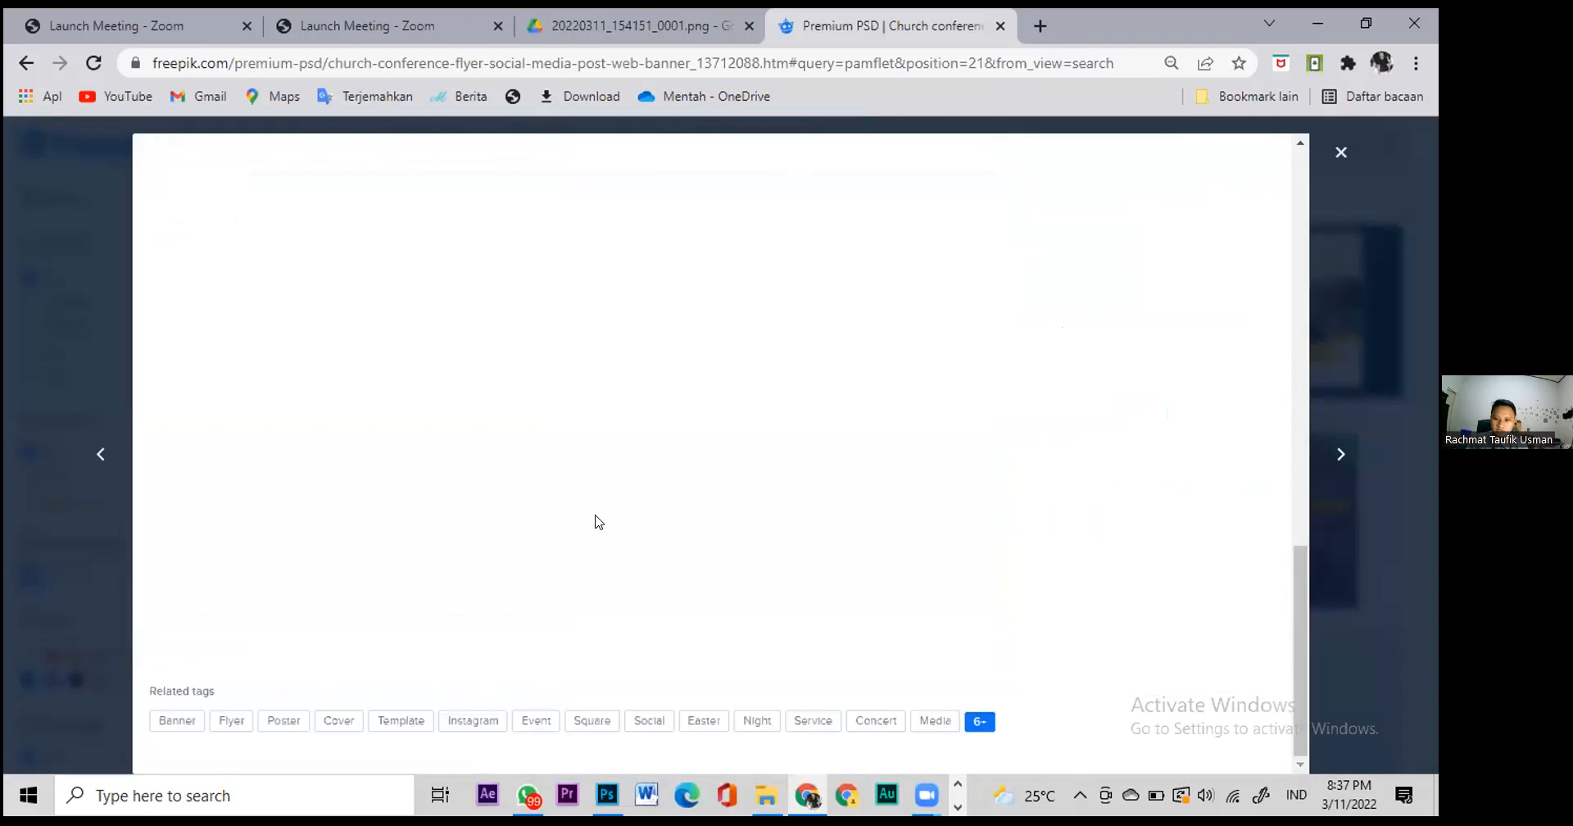
{"action": "scroll", "coordinate": [598, 522], "scroll_direction": "up", "scroll_amount": 8}
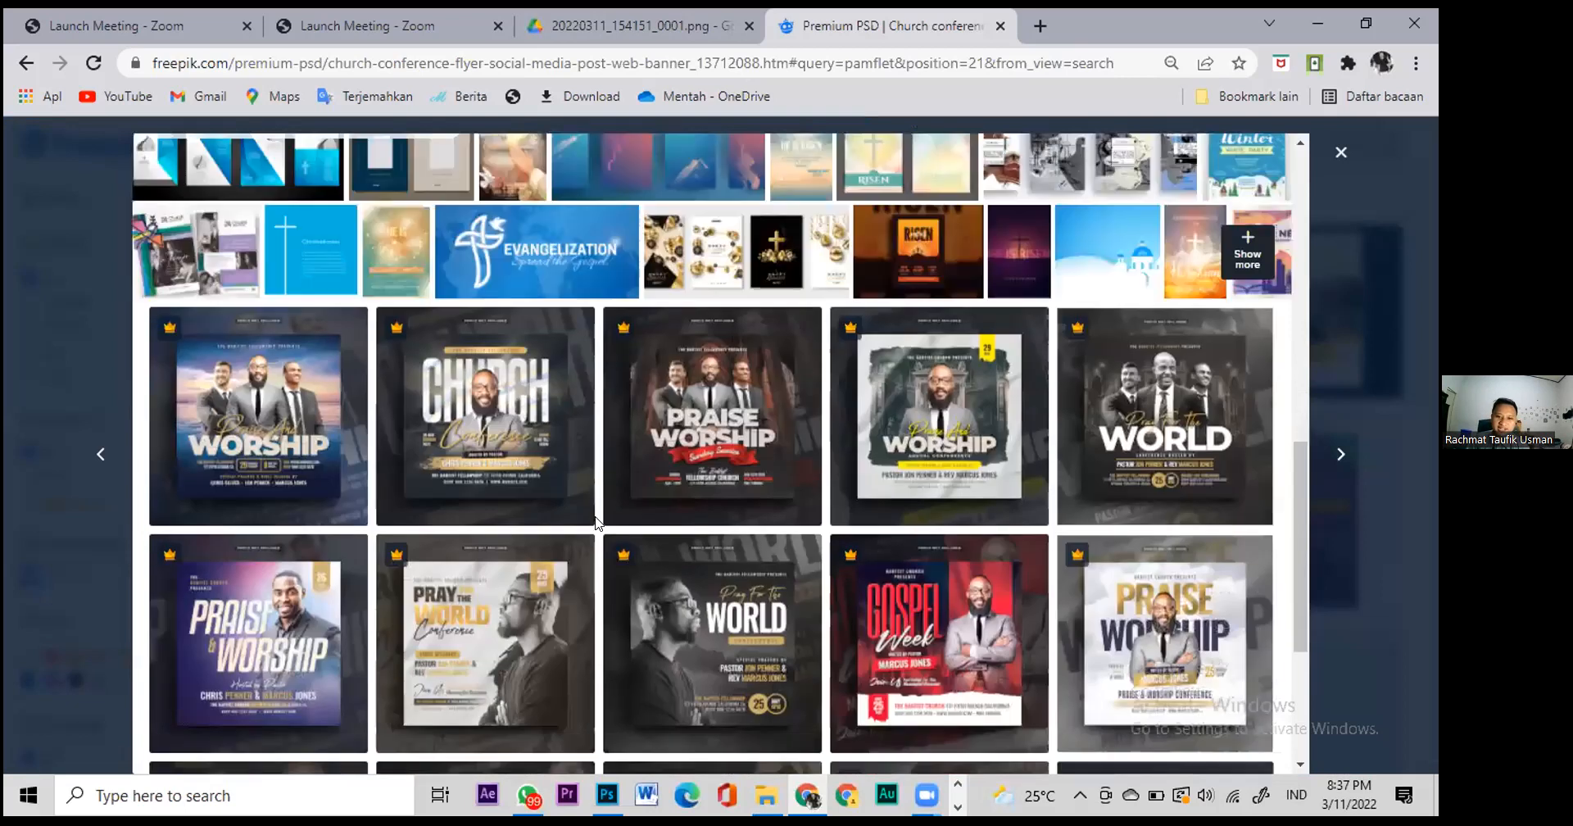
{"action": "scroll", "coordinate": [595, 521], "scroll_direction": "down", "scroll_amount": 3}
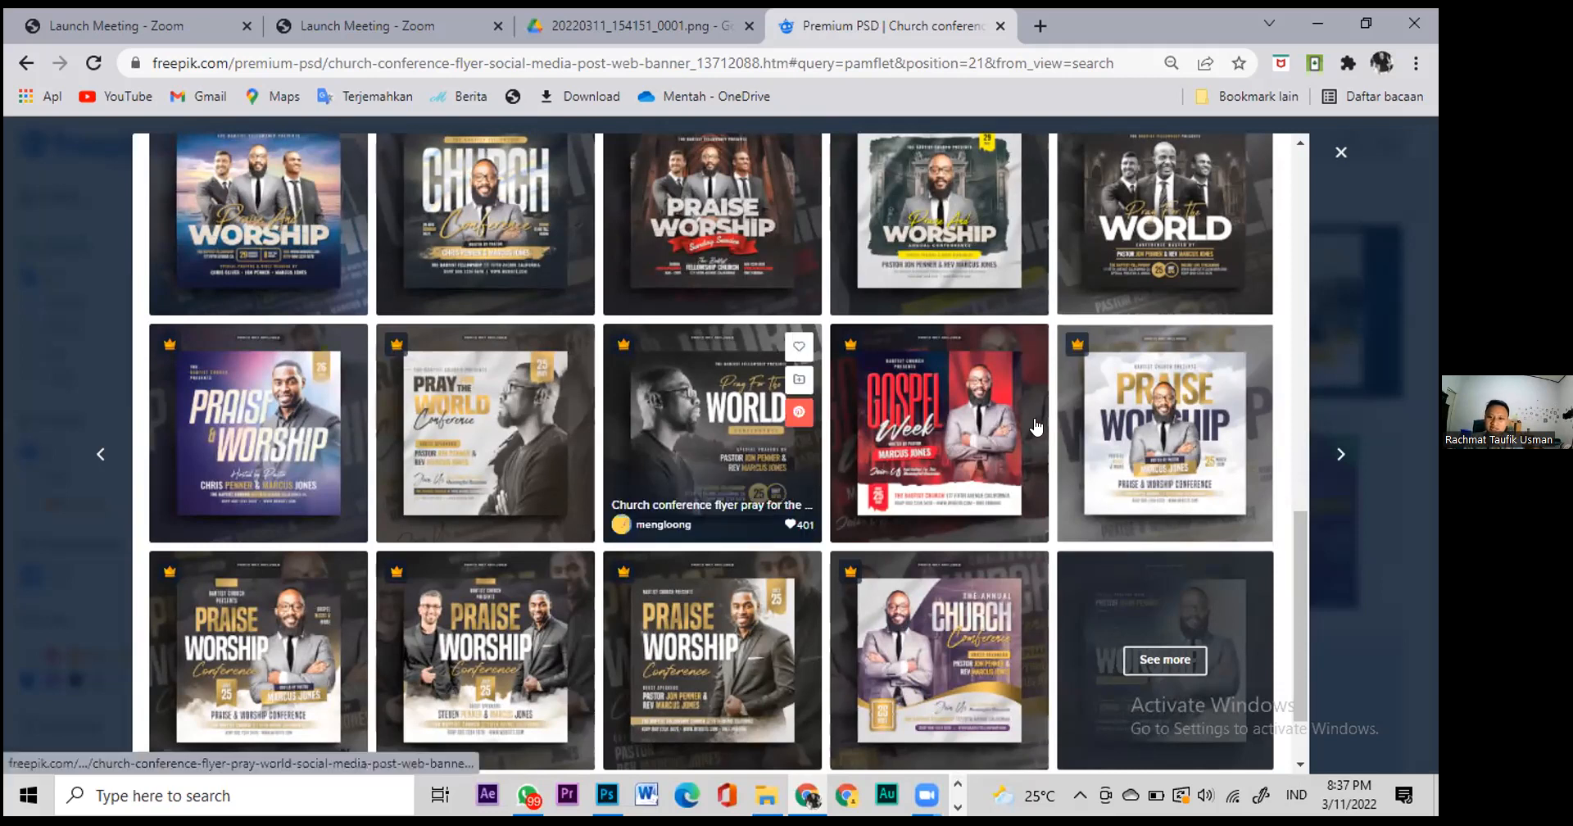
{"action": "mouse_move", "coordinate": [1037, 426]}
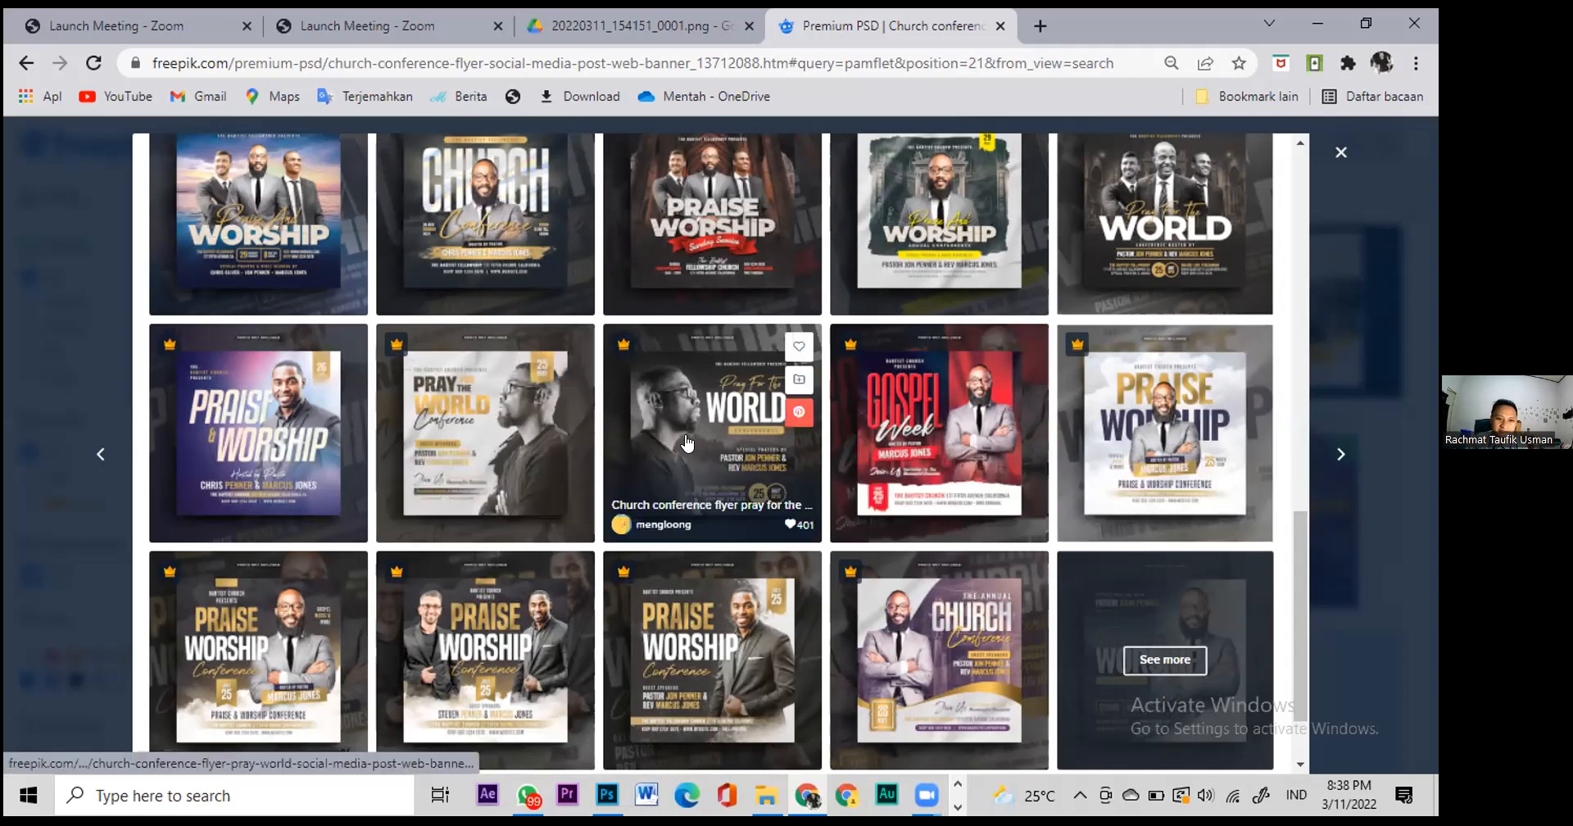
{"action": "scroll", "coordinate": [687, 443], "scroll_direction": "down", "scroll_amount": 2}
{"action": "scroll", "coordinate": [687, 443], "scroll_direction": "up", "scroll_amount": 5}
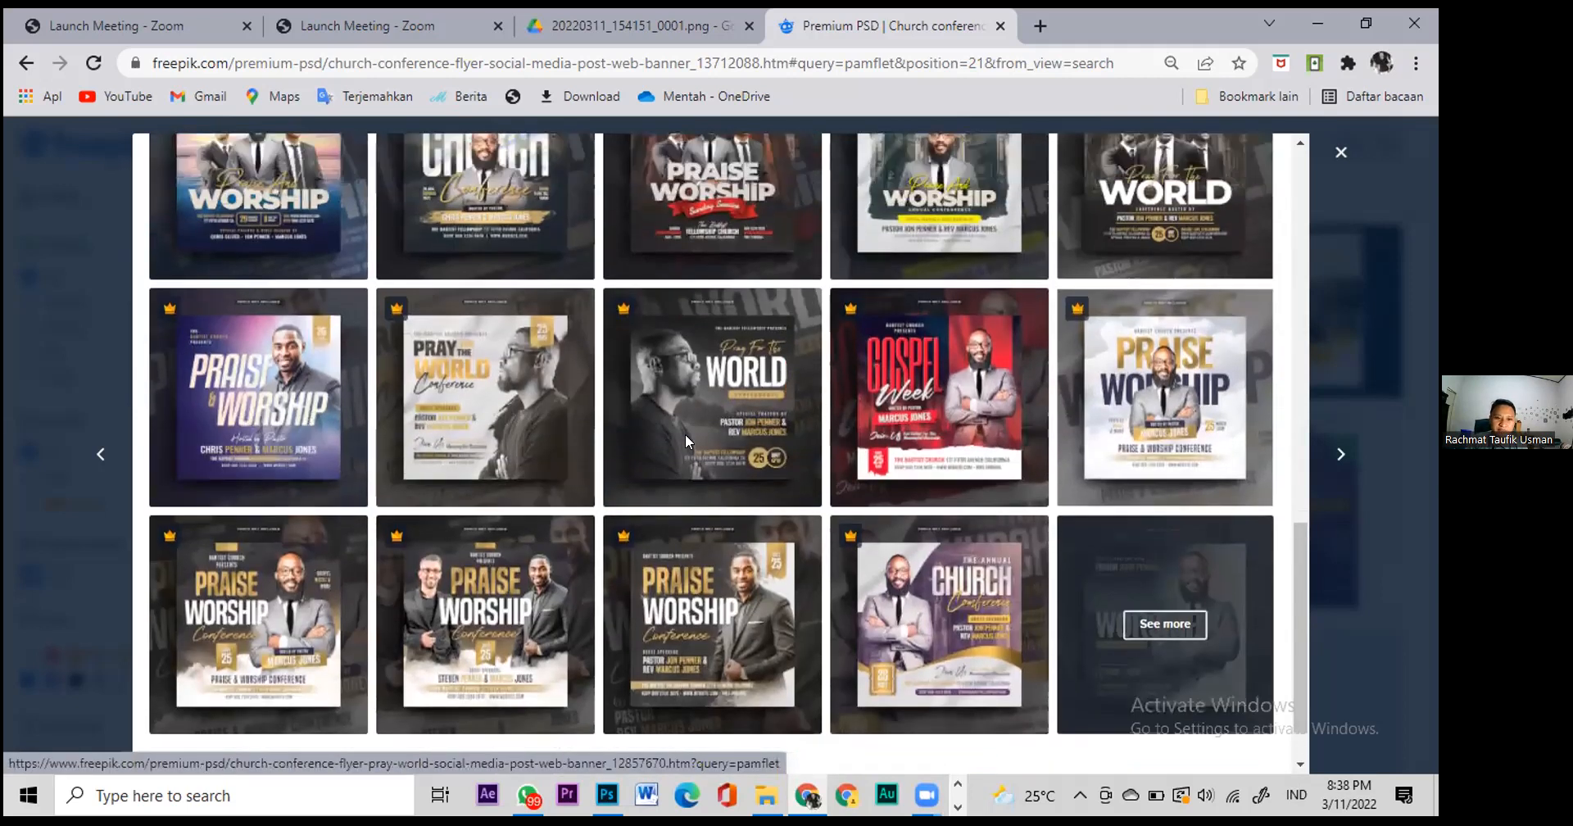
{"action": "scroll", "coordinate": [689, 459], "scroll_direction": "up", "scroll_amount": 2}
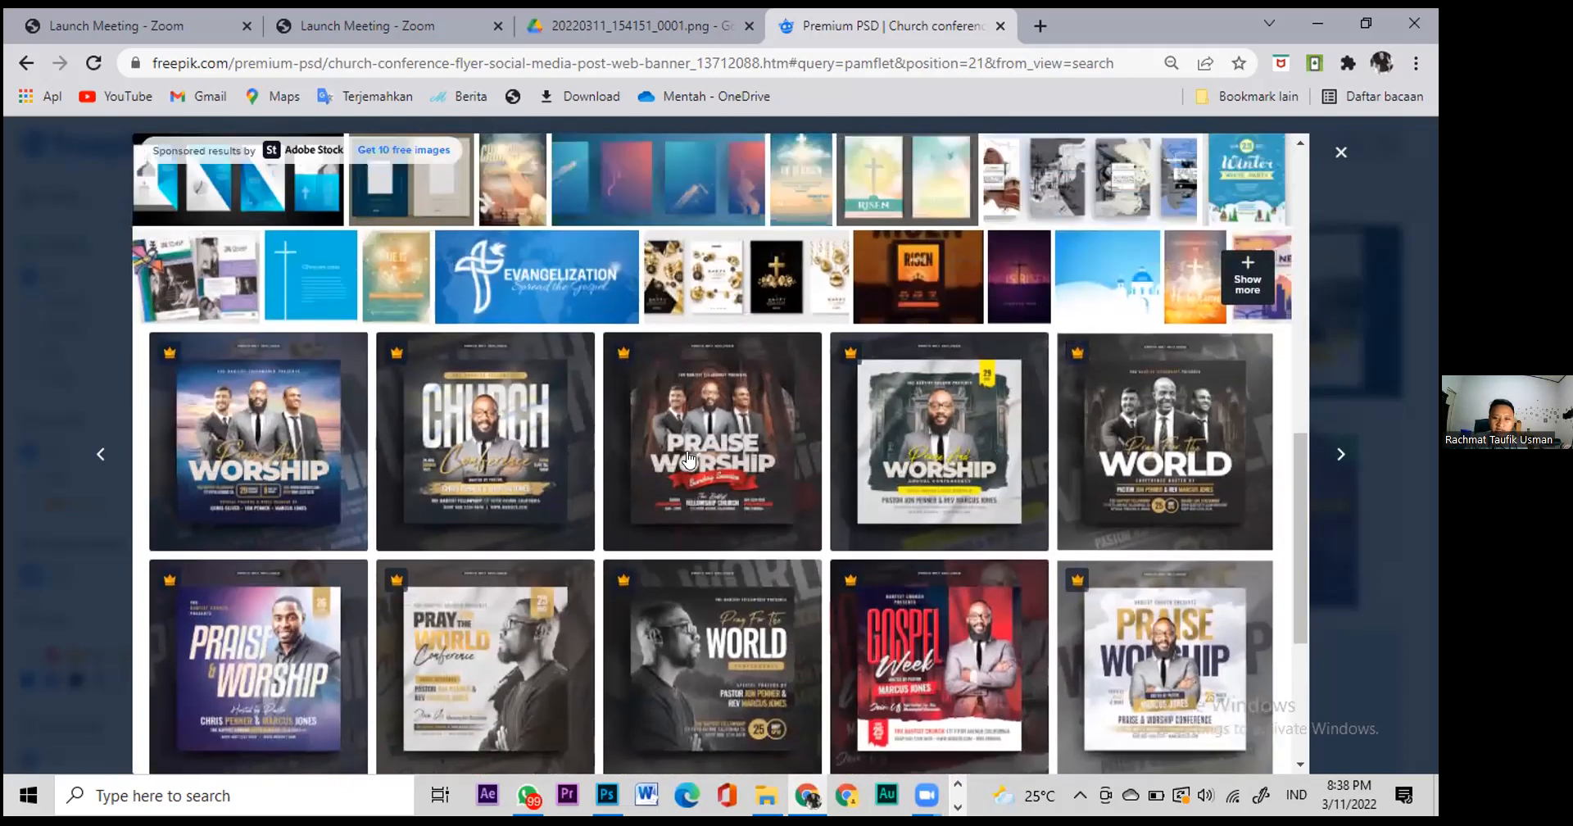
{"action": "scroll", "coordinate": [688, 460], "scroll_direction": "up", "scroll_amount": 4}
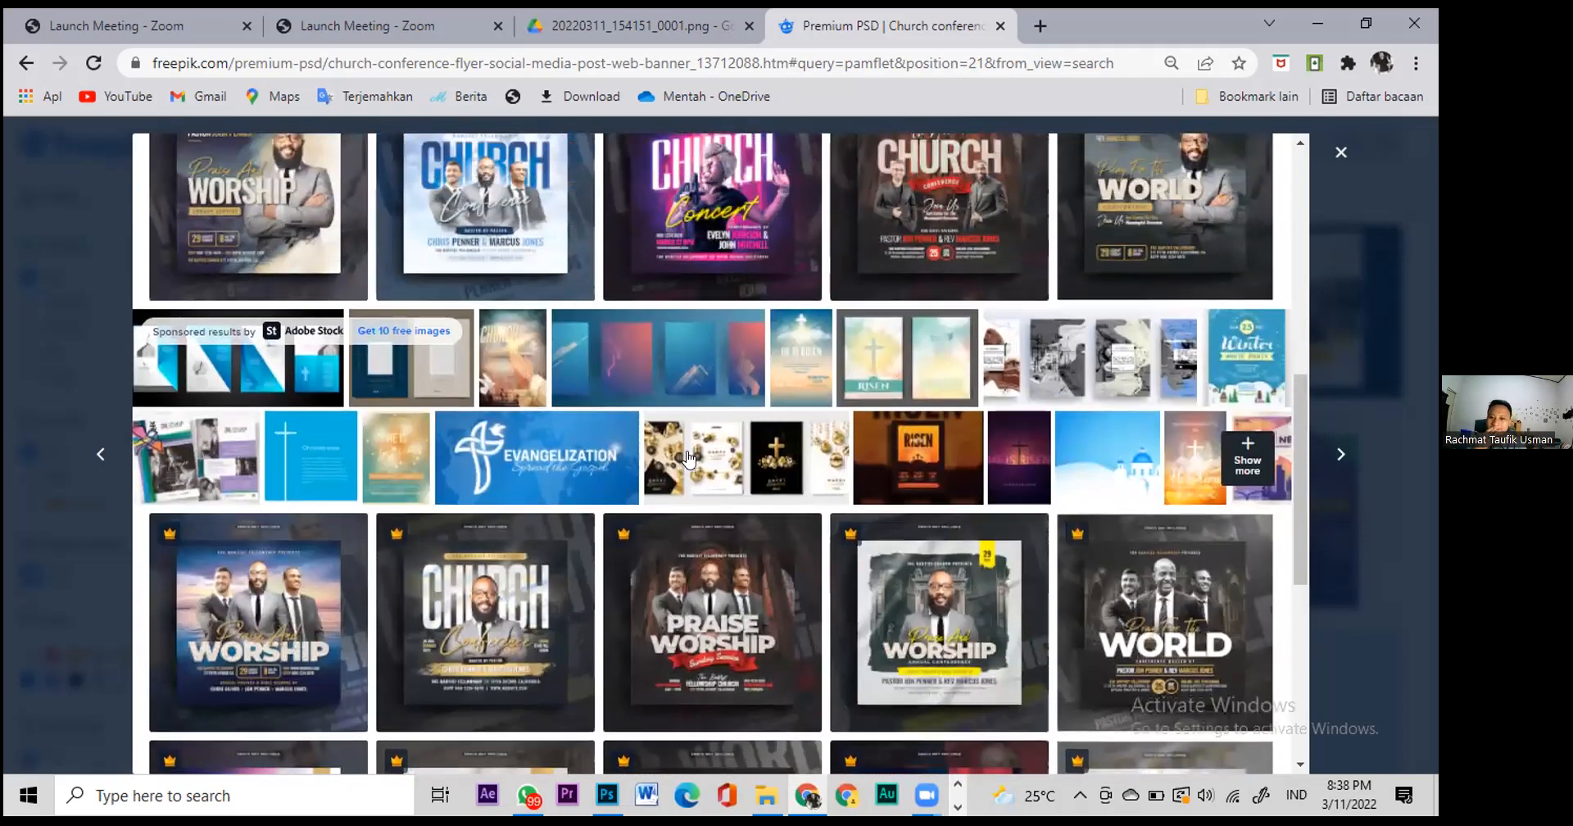
{"action": "scroll", "coordinate": [689, 459], "scroll_direction": "down", "scroll_amount": 7}
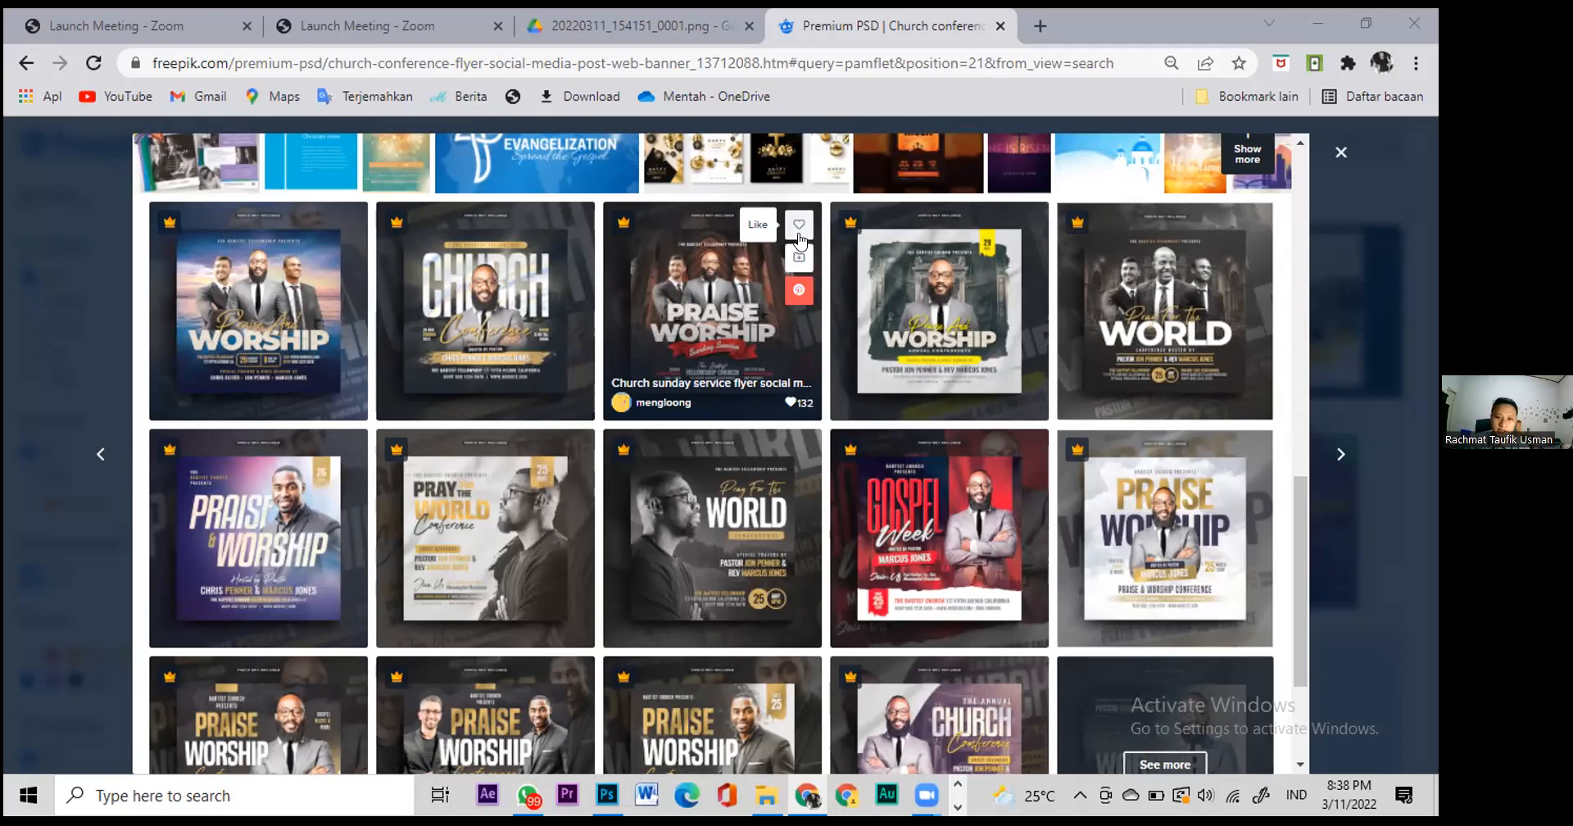
{"action": "scroll", "coordinate": [670, 357], "scroll_direction": "up", "scroll_amount": 2}
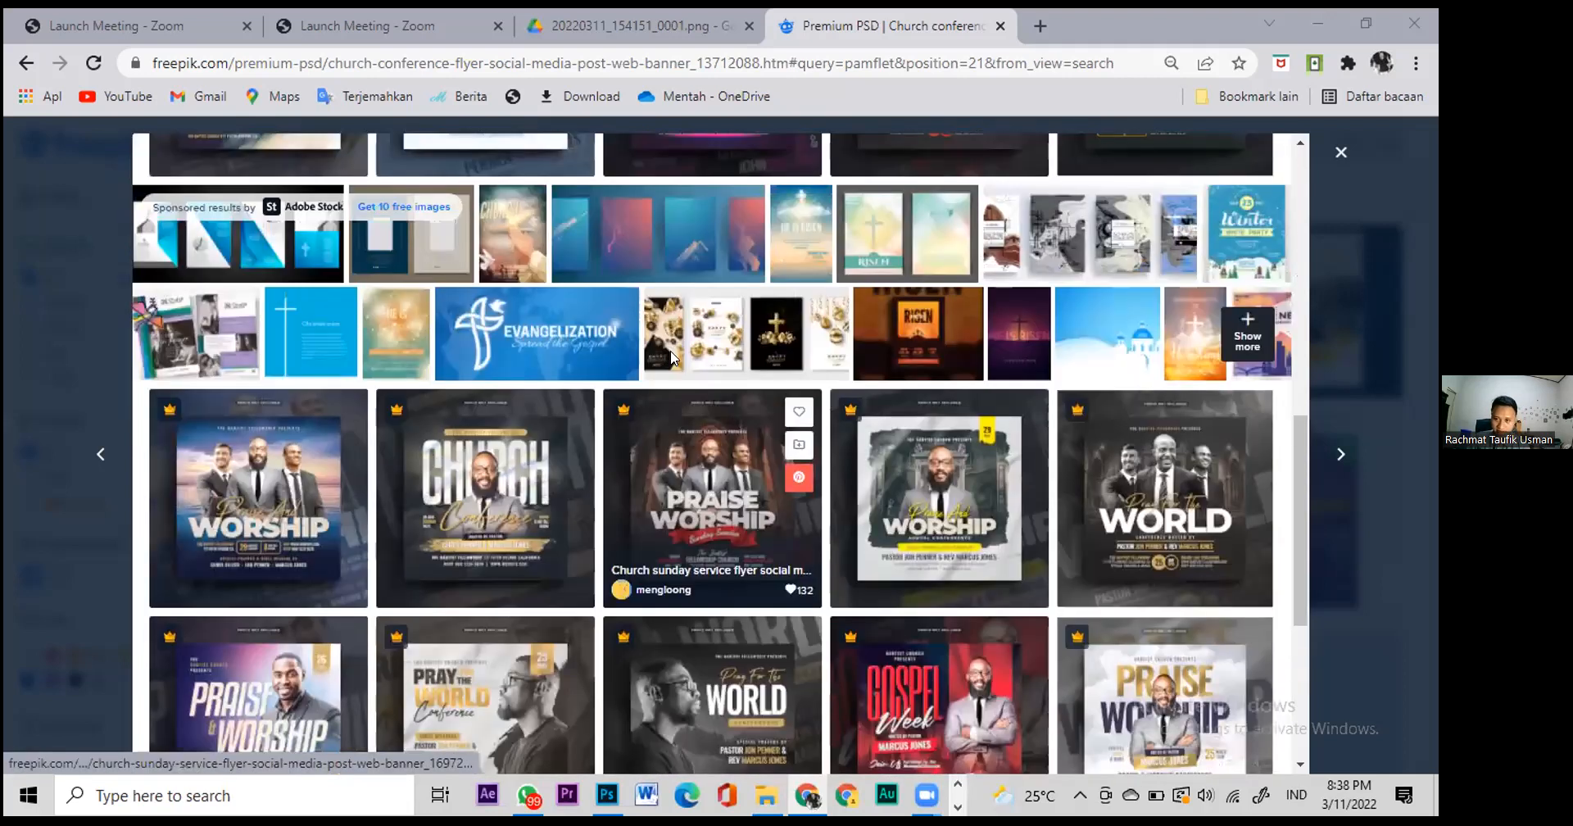
{"action": "scroll", "coordinate": [670, 358], "scroll_direction": "up", "scroll_amount": 5}
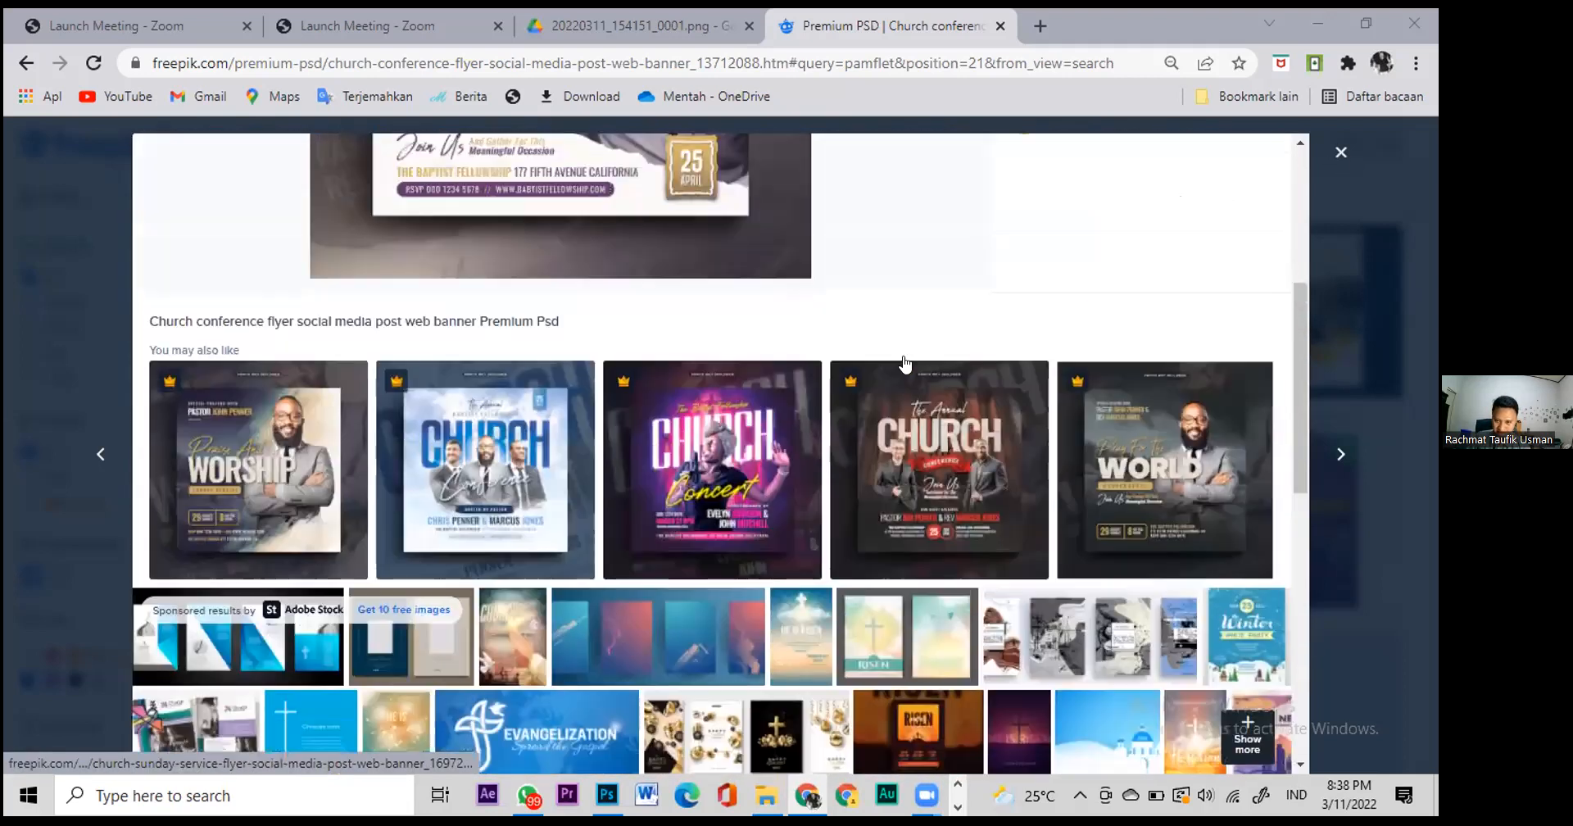
{"action": "scroll", "coordinate": [791, 429], "scroll_direction": "up", "scroll_amount": 4}
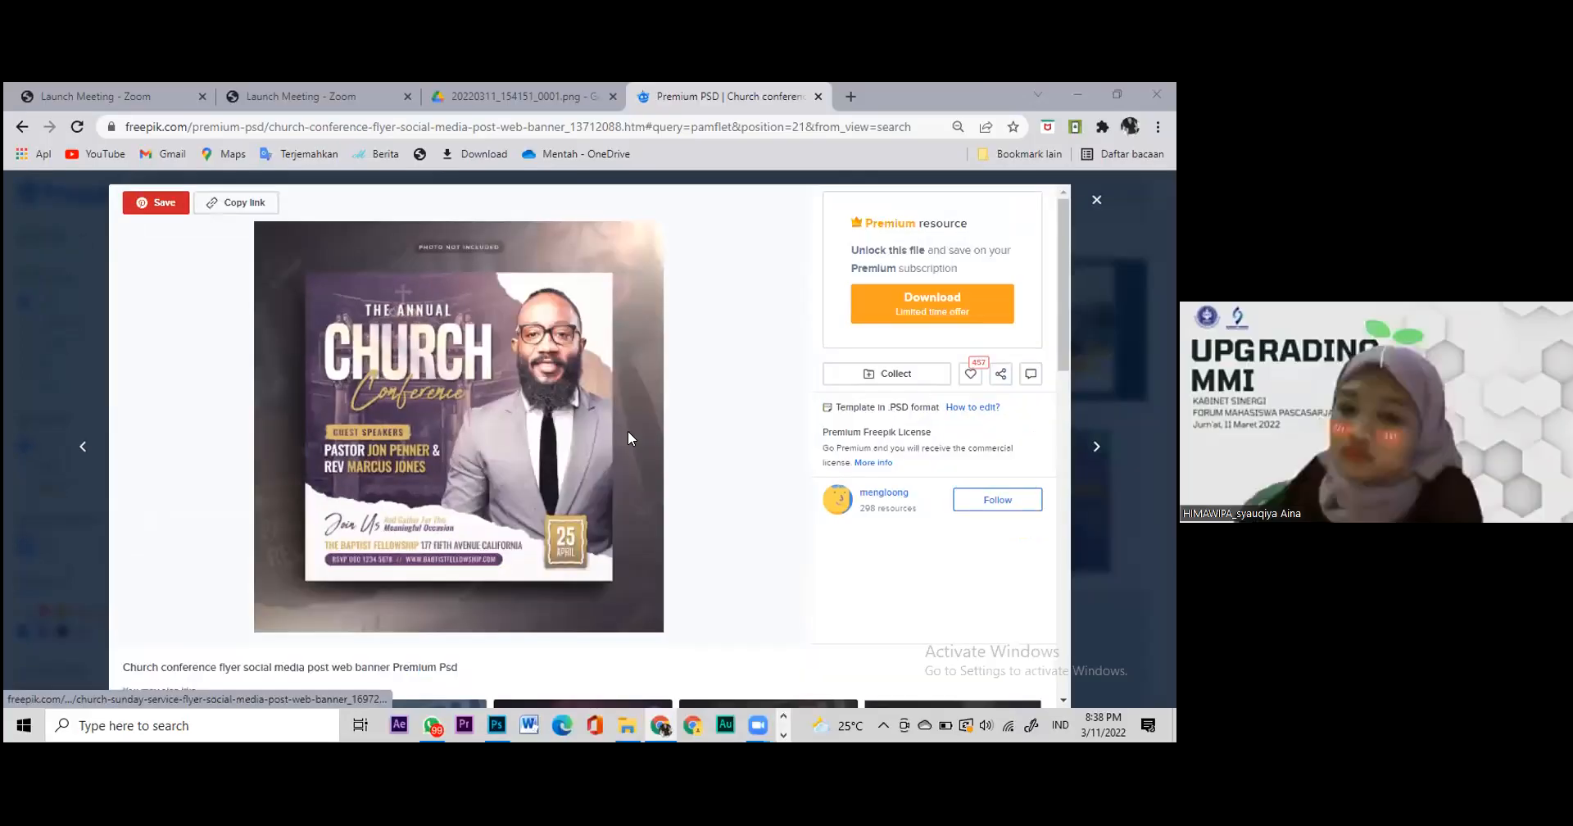
Step: Close the church flyer preview and open the Digital marketing live webinar template
{"action": "key", "text": "Escape"}
{"action": "scroll", "coordinate": [628, 435], "scroll_direction": "up", "scroll_amount": 2}
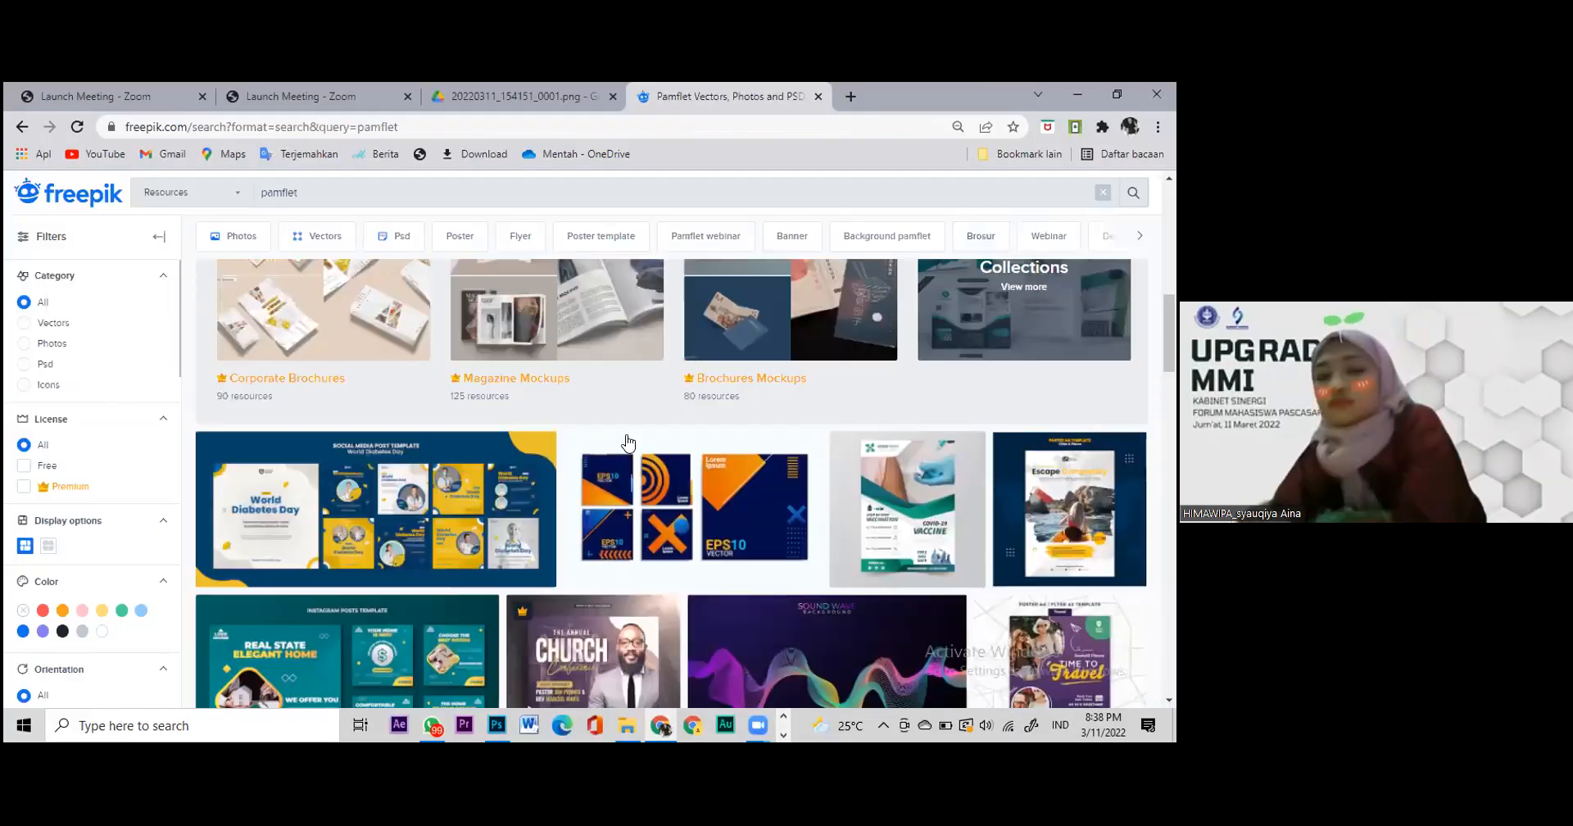
{"action": "scroll", "coordinate": [639, 484], "scroll_direction": "up", "scroll_amount": 3}
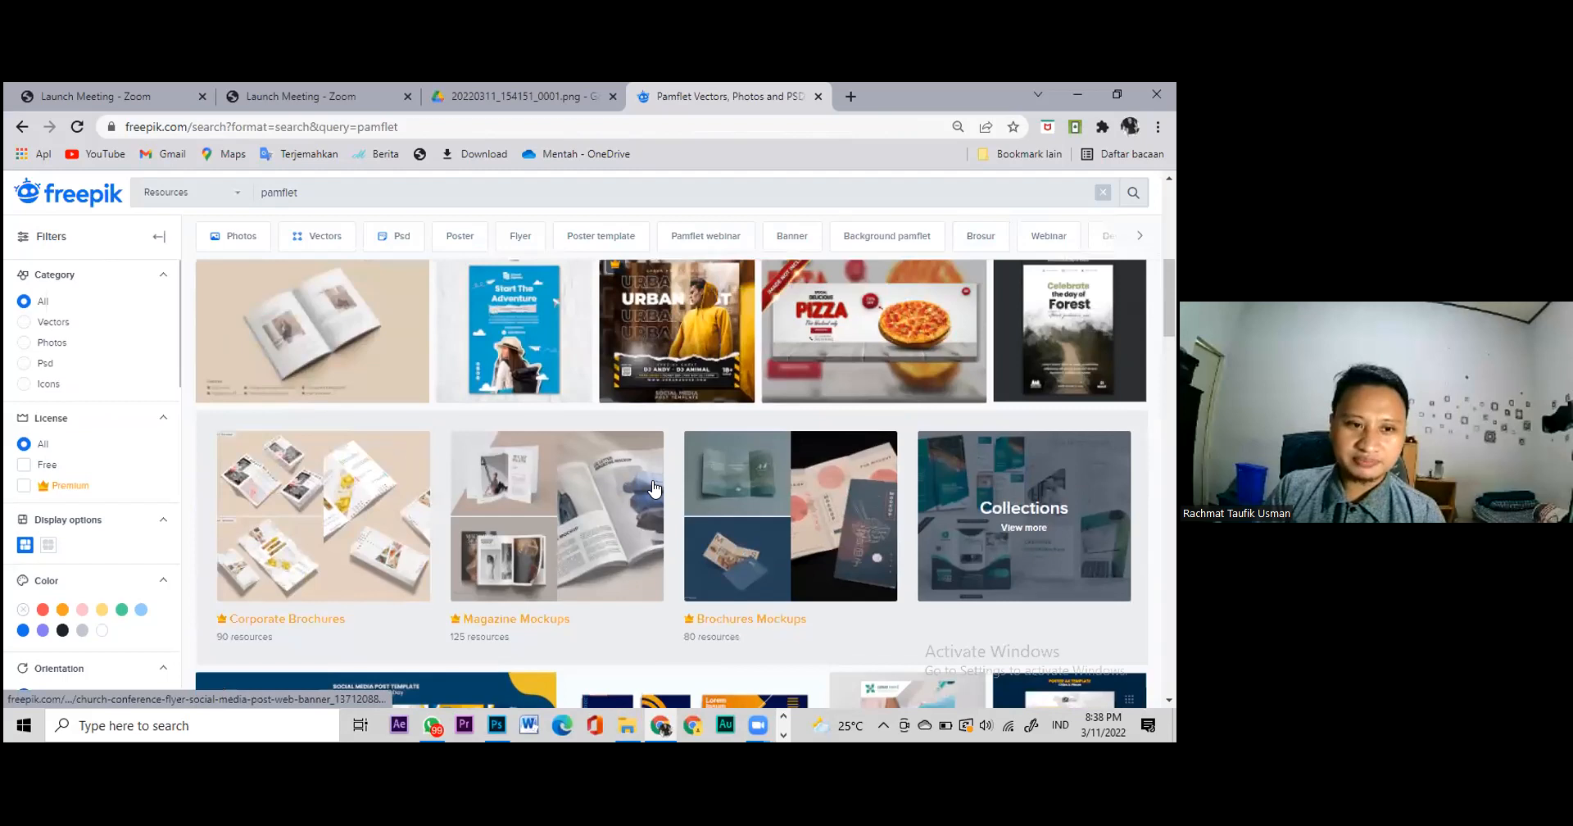
{"action": "scroll", "coordinate": [652, 393], "scroll_direction": "up", "scroll_amount": 3}
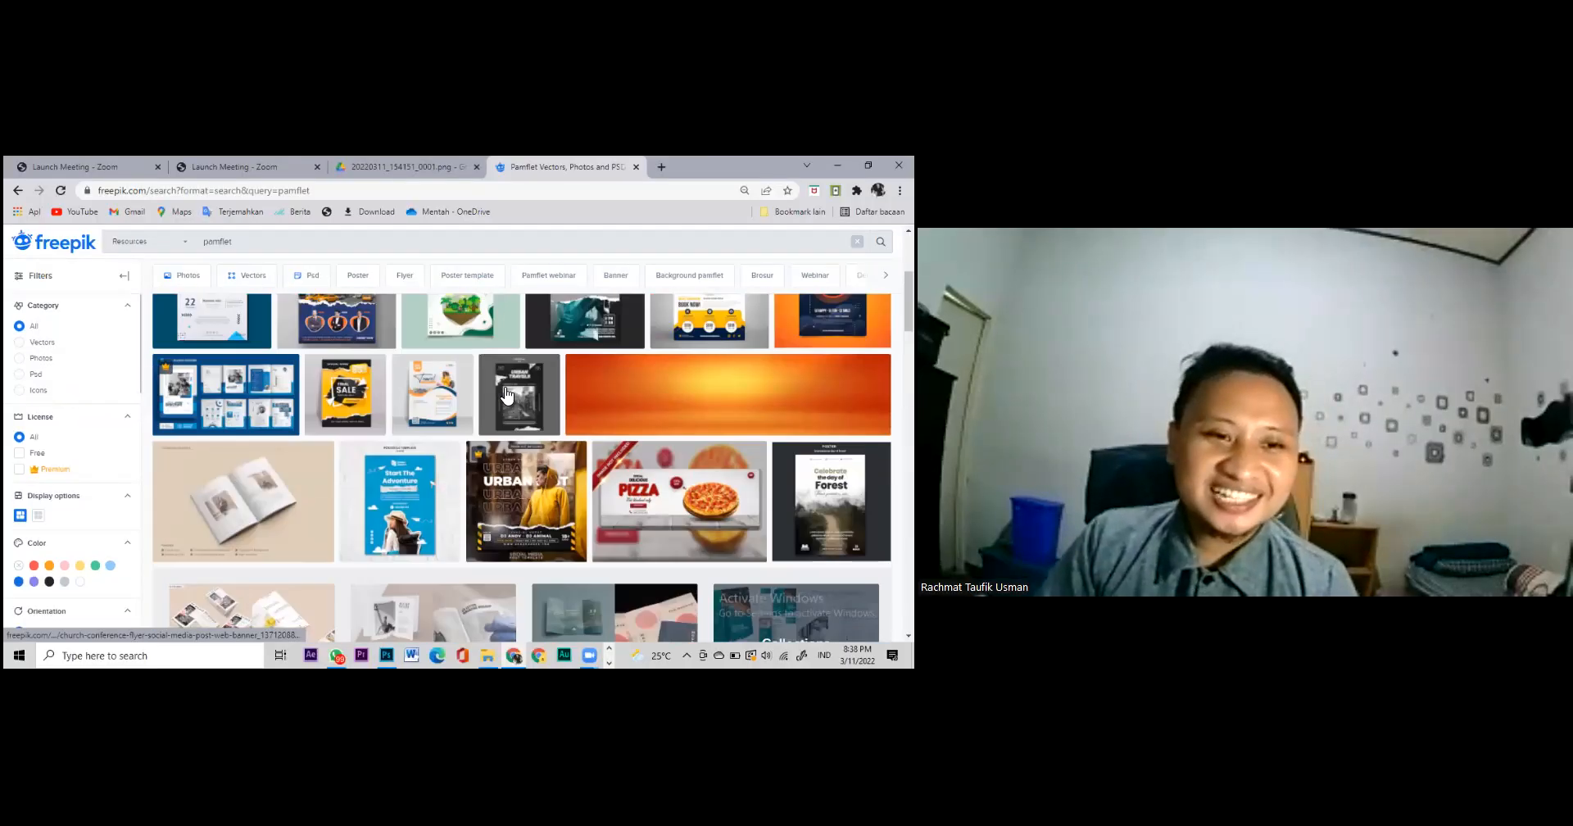
{"action": "scroll", "coordinate": [506, 390], "scroll_direction": "up", "scroll_amount": 1}
{"action": "scroll", "coordinate": [528, 432], "scroll_direction": "down", "scroll_amount": 10}
{"action": "left_click", "coordinate": [527, 426]}
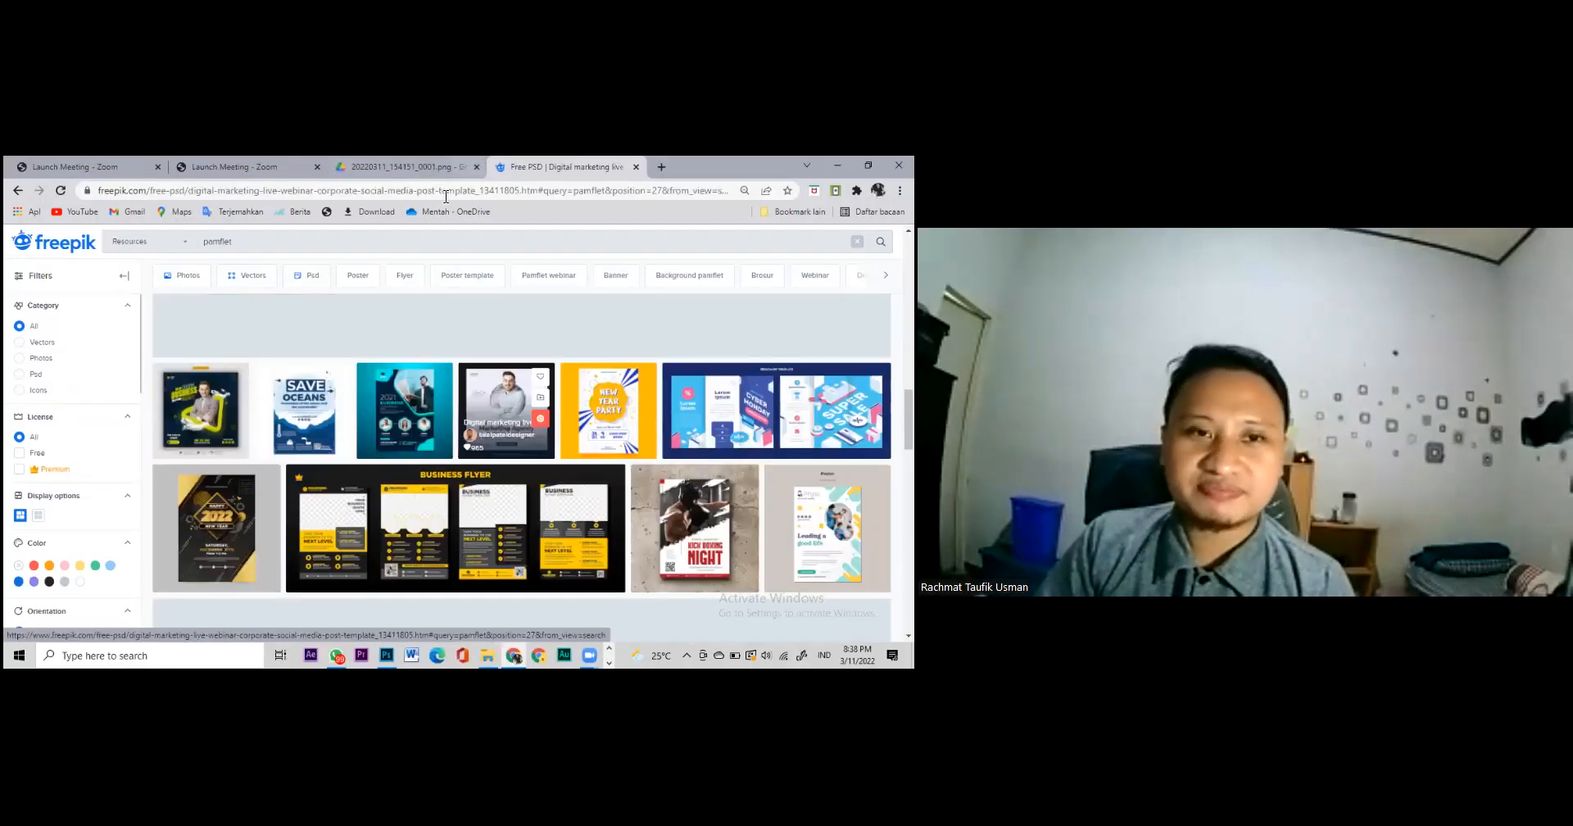
Step: Browse the webinar template's detail page down through its You may also like templates
{"action": "left_click", "coordinate": [444, 195]}
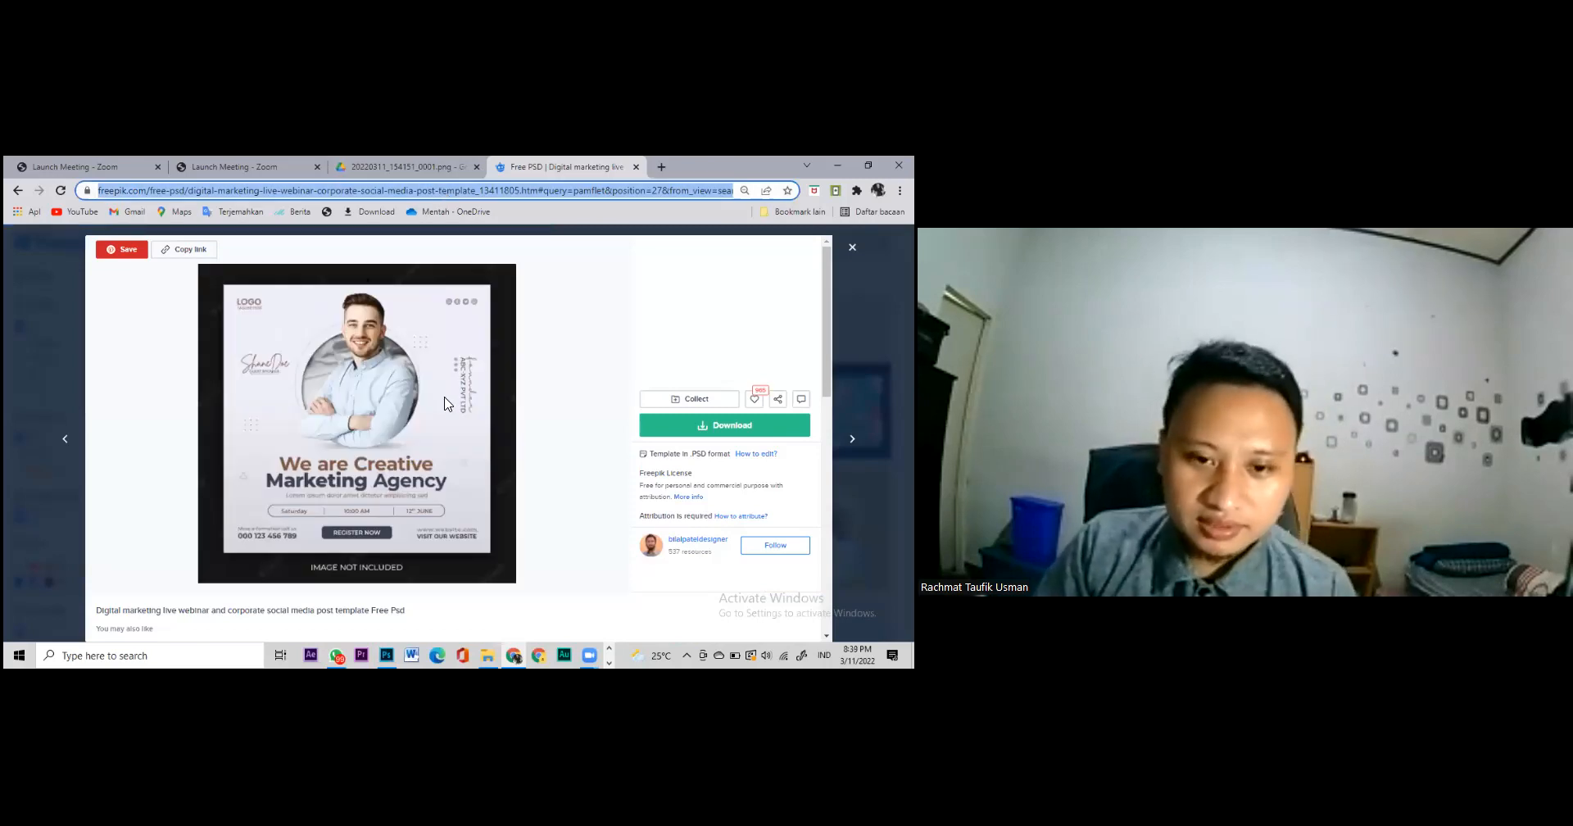
{"action": "scroll", "coordinate": [447, 381], "scroll_direction": "down", "scroll_amount": 2}
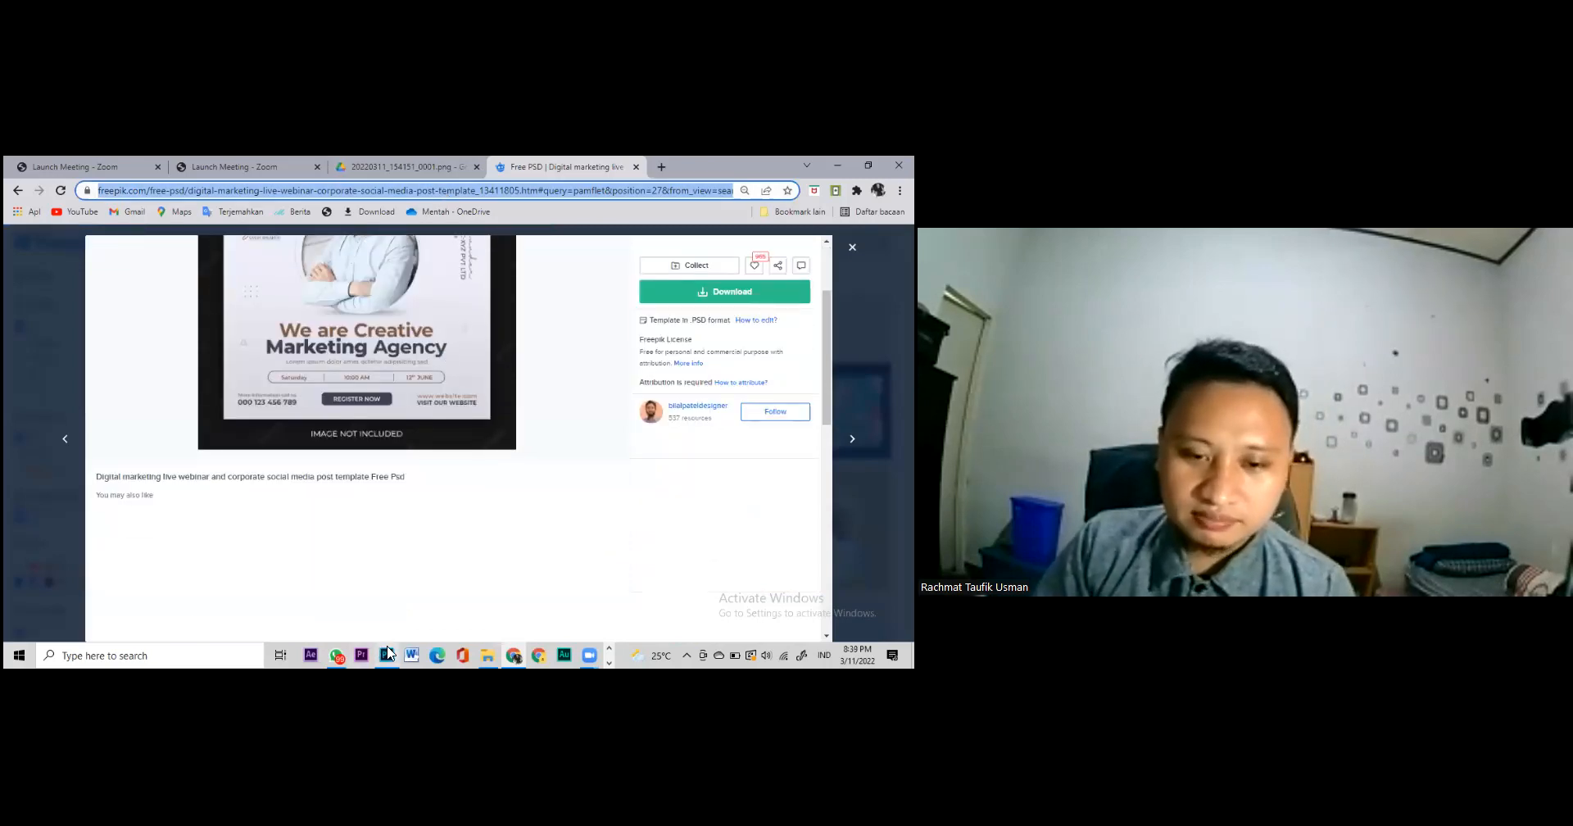
{"action": "scroll", "coordinate": [401, 377], "scroll_direction": "up", "scroll_amount": 1}
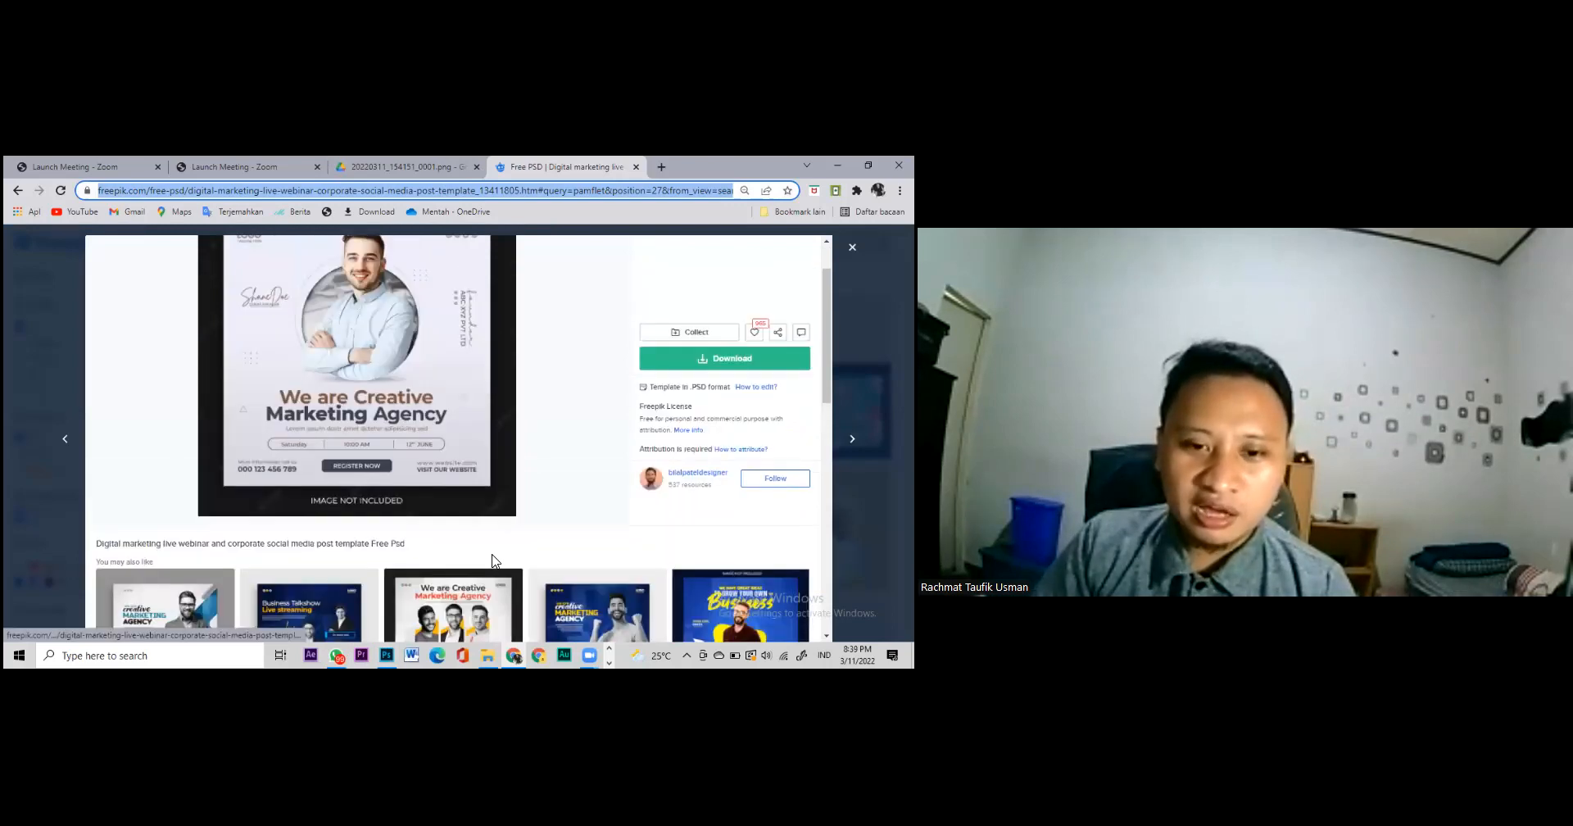
{"action": "scroll", "coordinate": [494, 565], "scroll_direction": "down", "scroll_amount": 1}
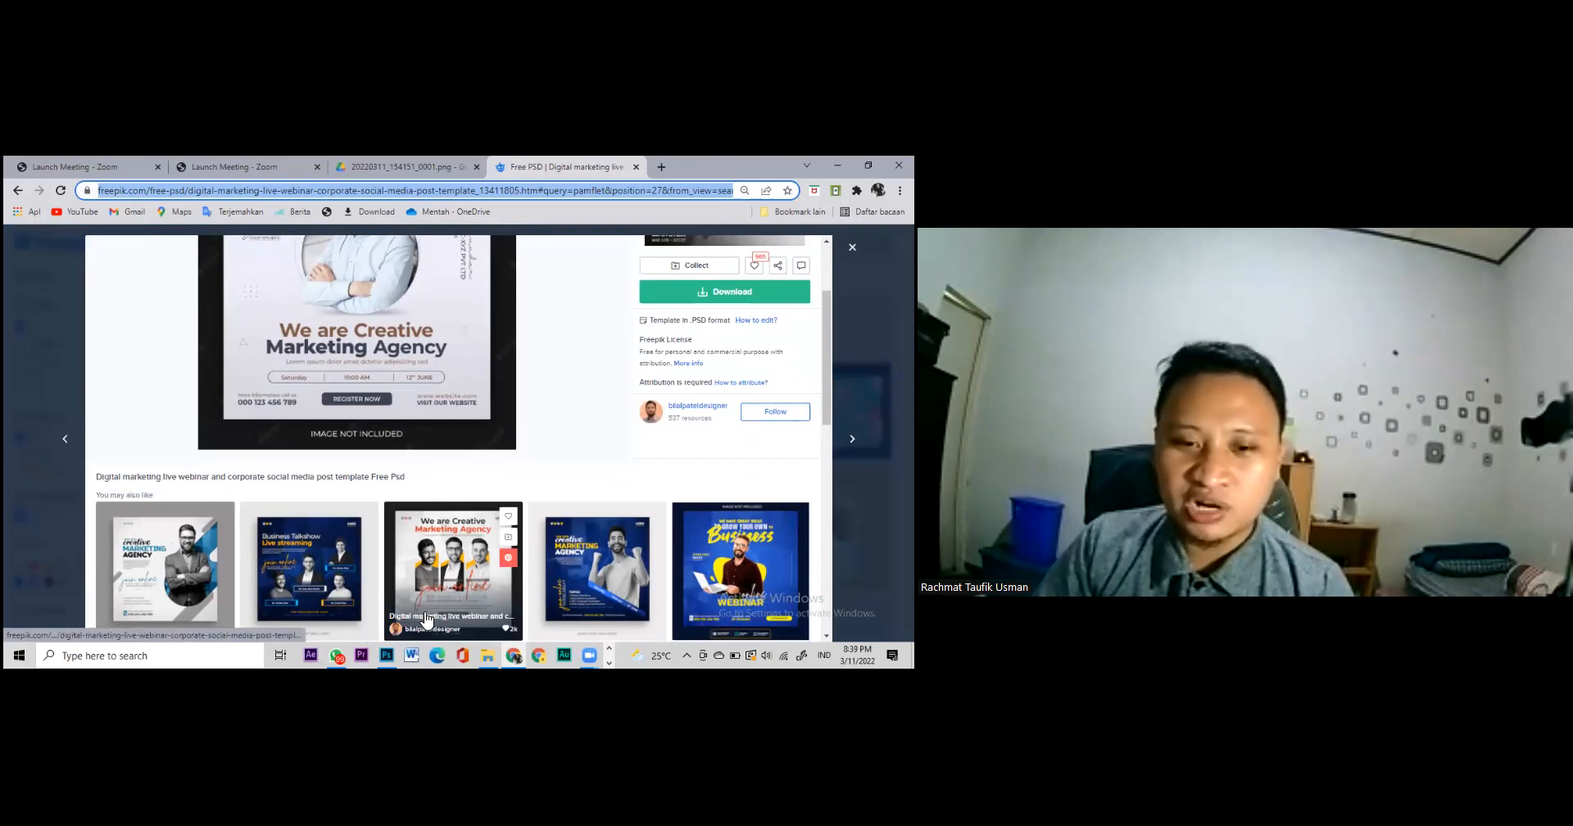
{"action": "mouse_move", "coordinate": [515, 656]}
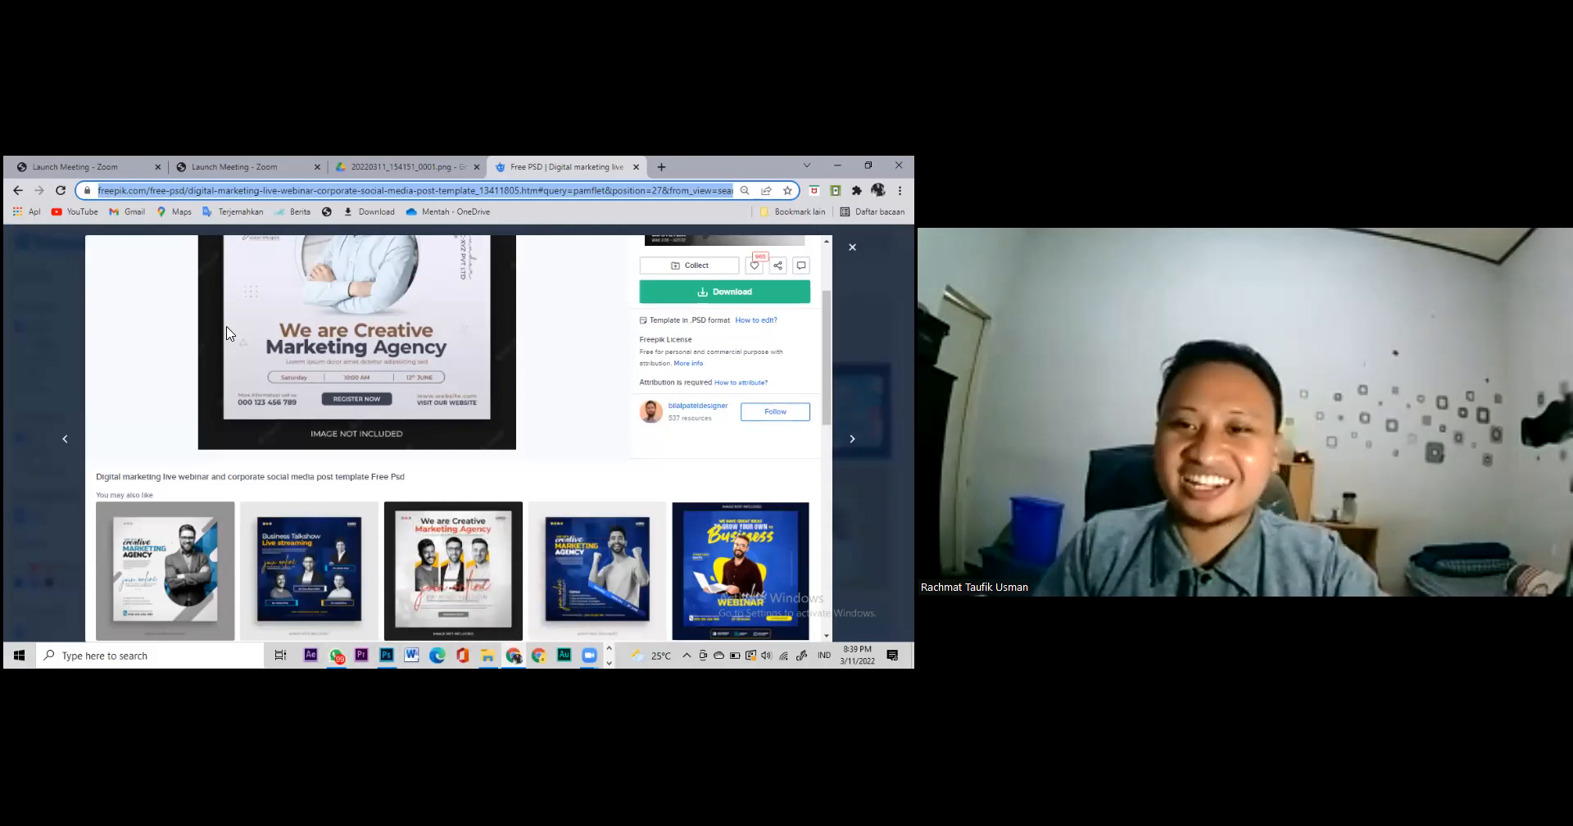
{"action": "left_click", "coordinate": [456, 440]}
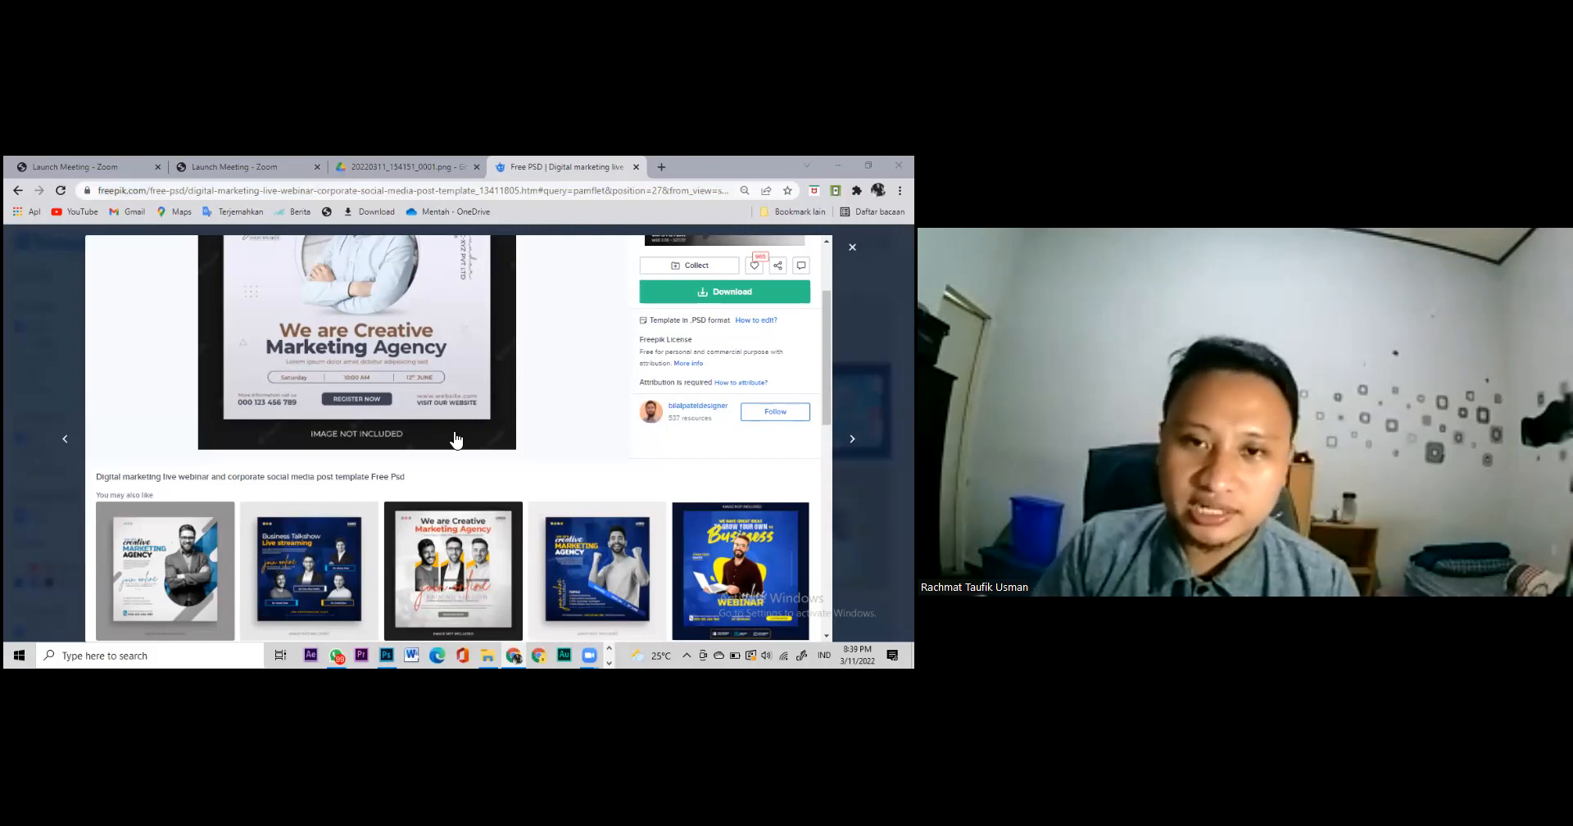
{"action": "scroll", "coordinate": [508, 524], "scroll_direction": "down", "scroll_amount": 2}
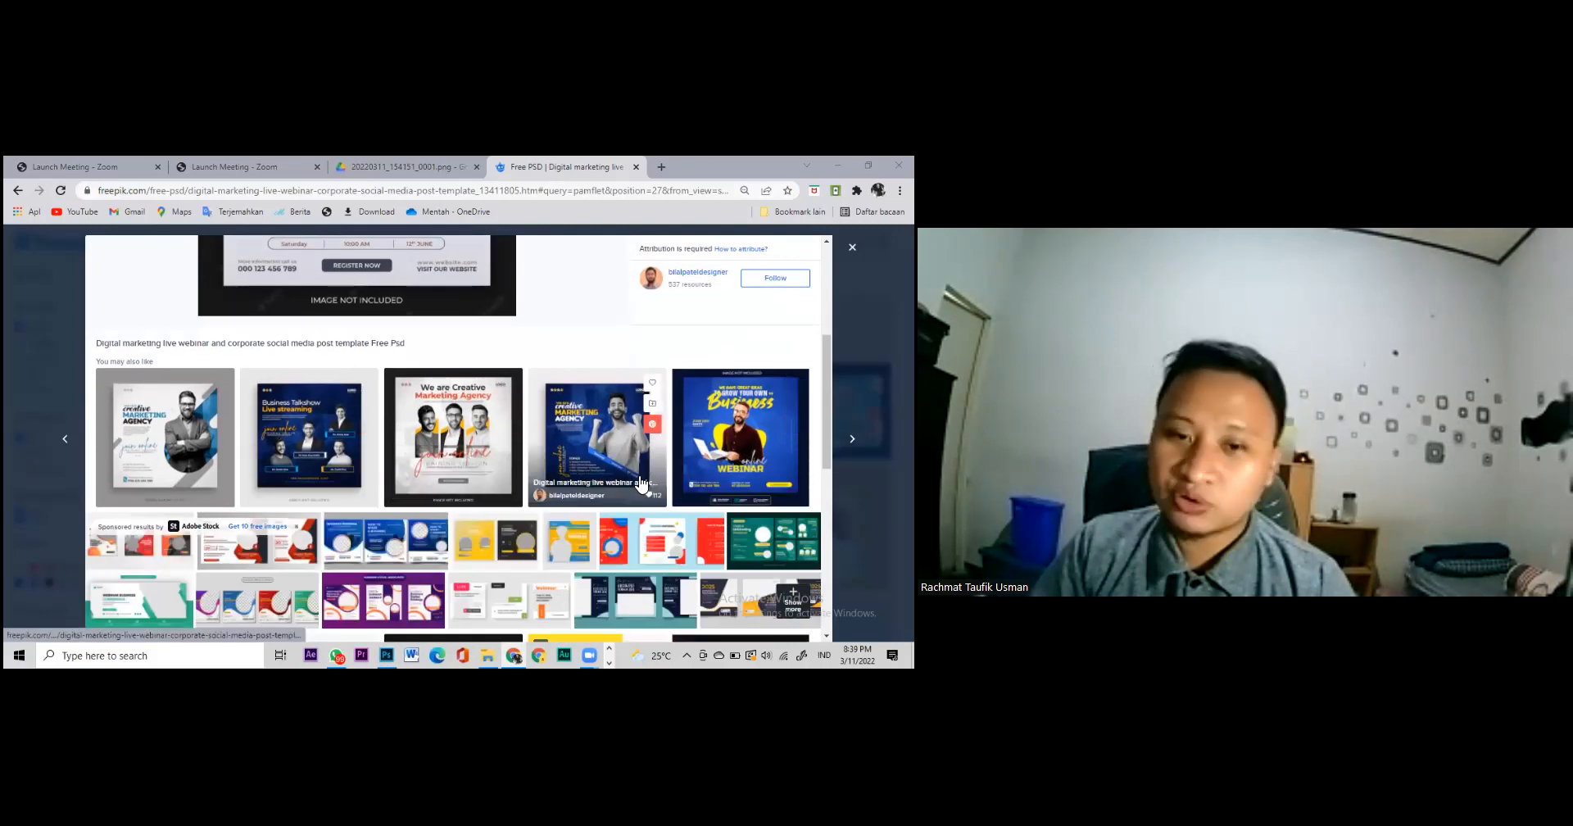
{"action": "scroll", "coordinate": [631, 480], "scroll_direction": "down", "scroll_amount": 2}
{"action": "scroll", "coordinate": [636, 489], "scroll_direction": "down", "scroll_amount": 2}
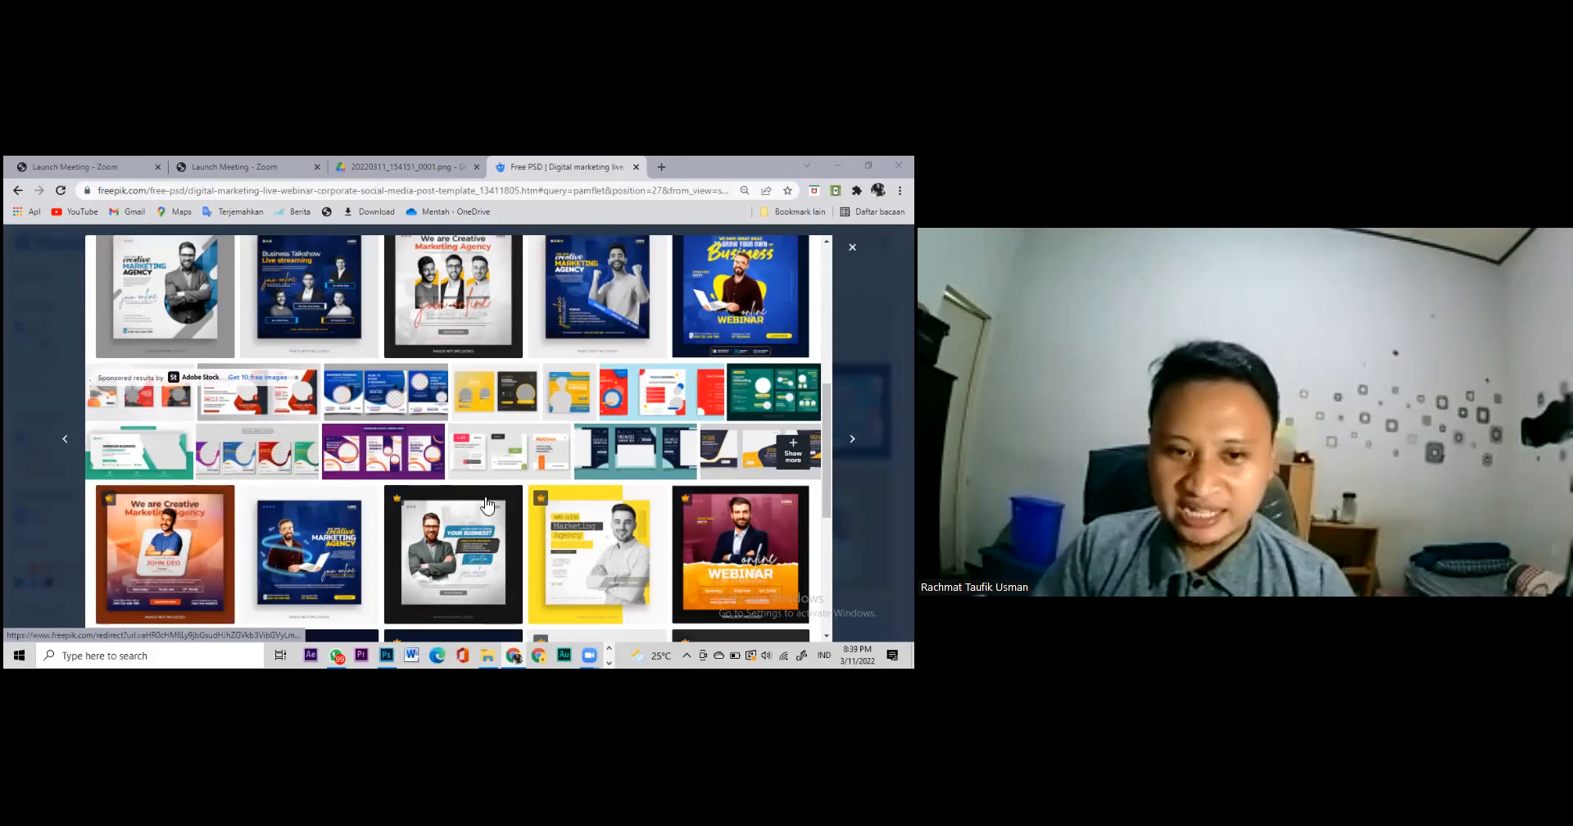
{"action": "scroll", "coordinate": [509, 549], "scroll_direction": "down", "scroll_amount": 2}
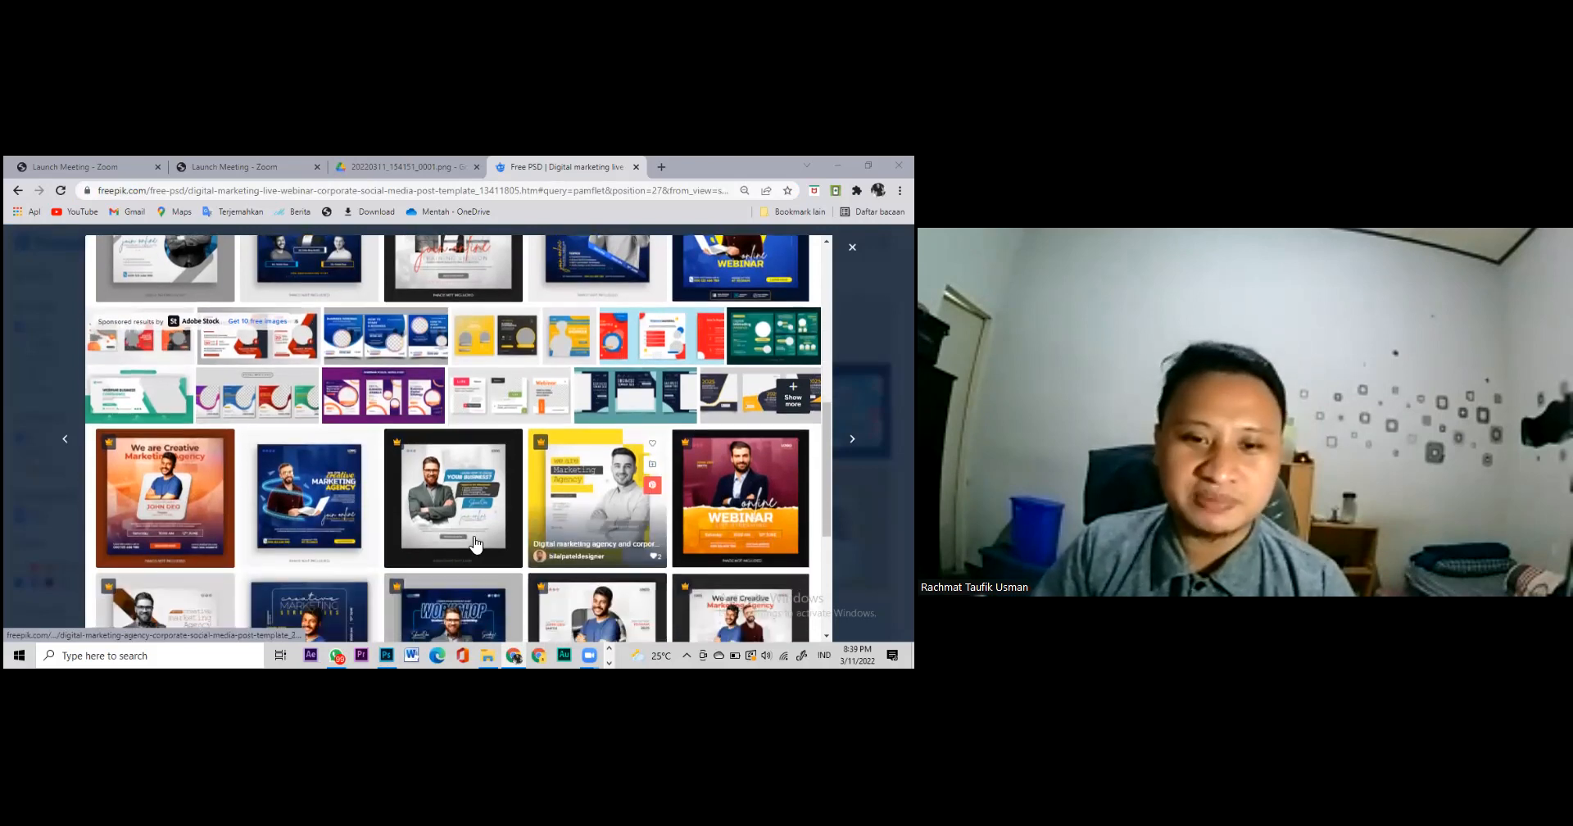
{"action": "scroll", "coordinate": [356, 533], "scroll_direction": "down", "scroll_amount": 2}
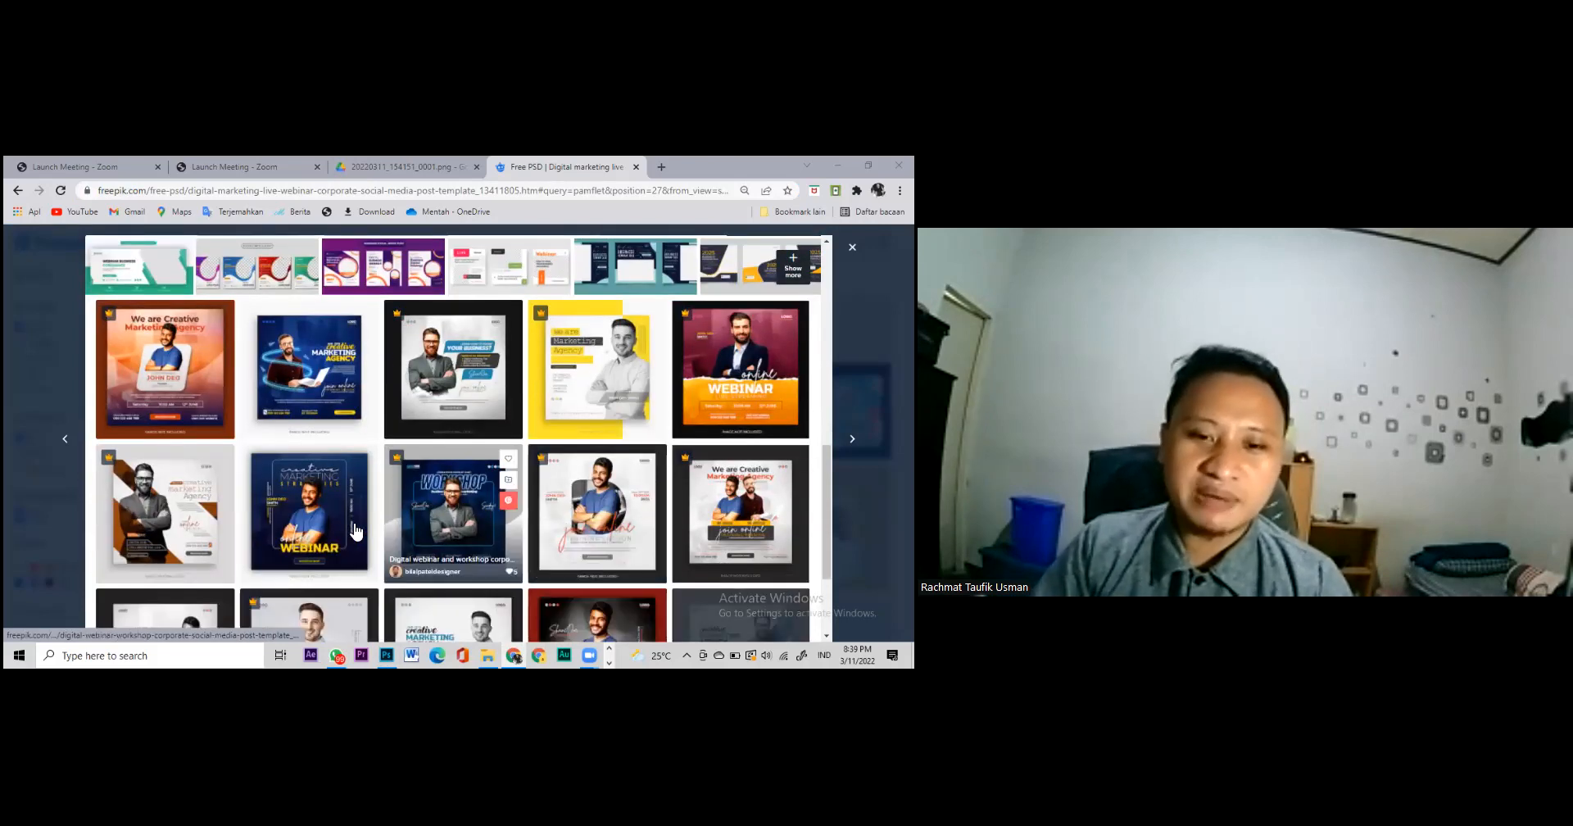
{"action": "scroll", "coordinate": [356, 533], "scroll_direction": "down", "scroll_amount": 1}
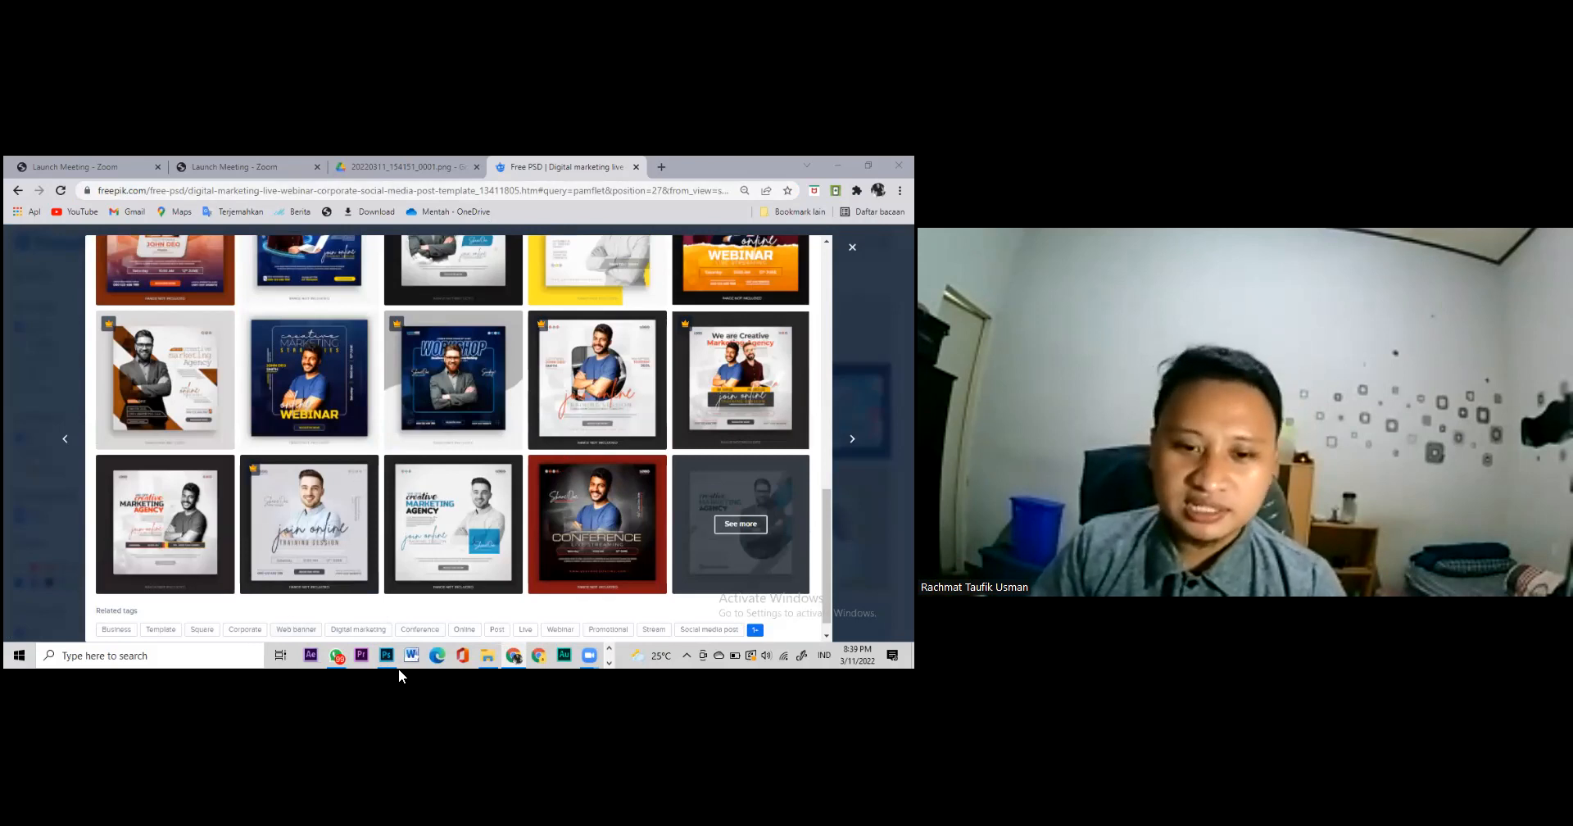
Step: Return to the 542.psd template and select the Double Click here photo placeholder layer
{"action": "key", "text": "alt+Tab"}
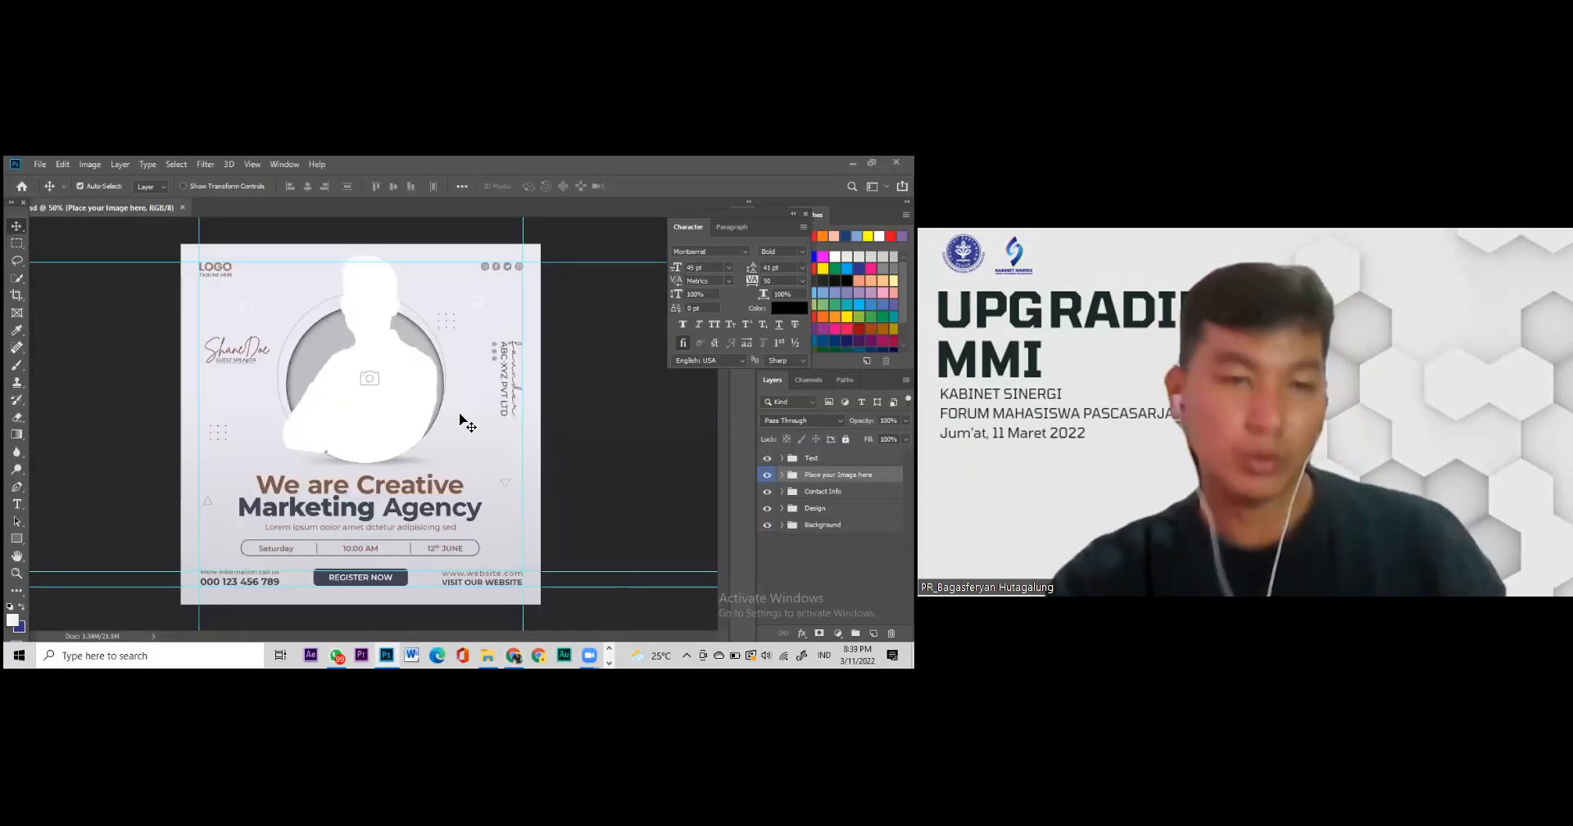
{"action": "left_click", "coordinate": [358, 403]}
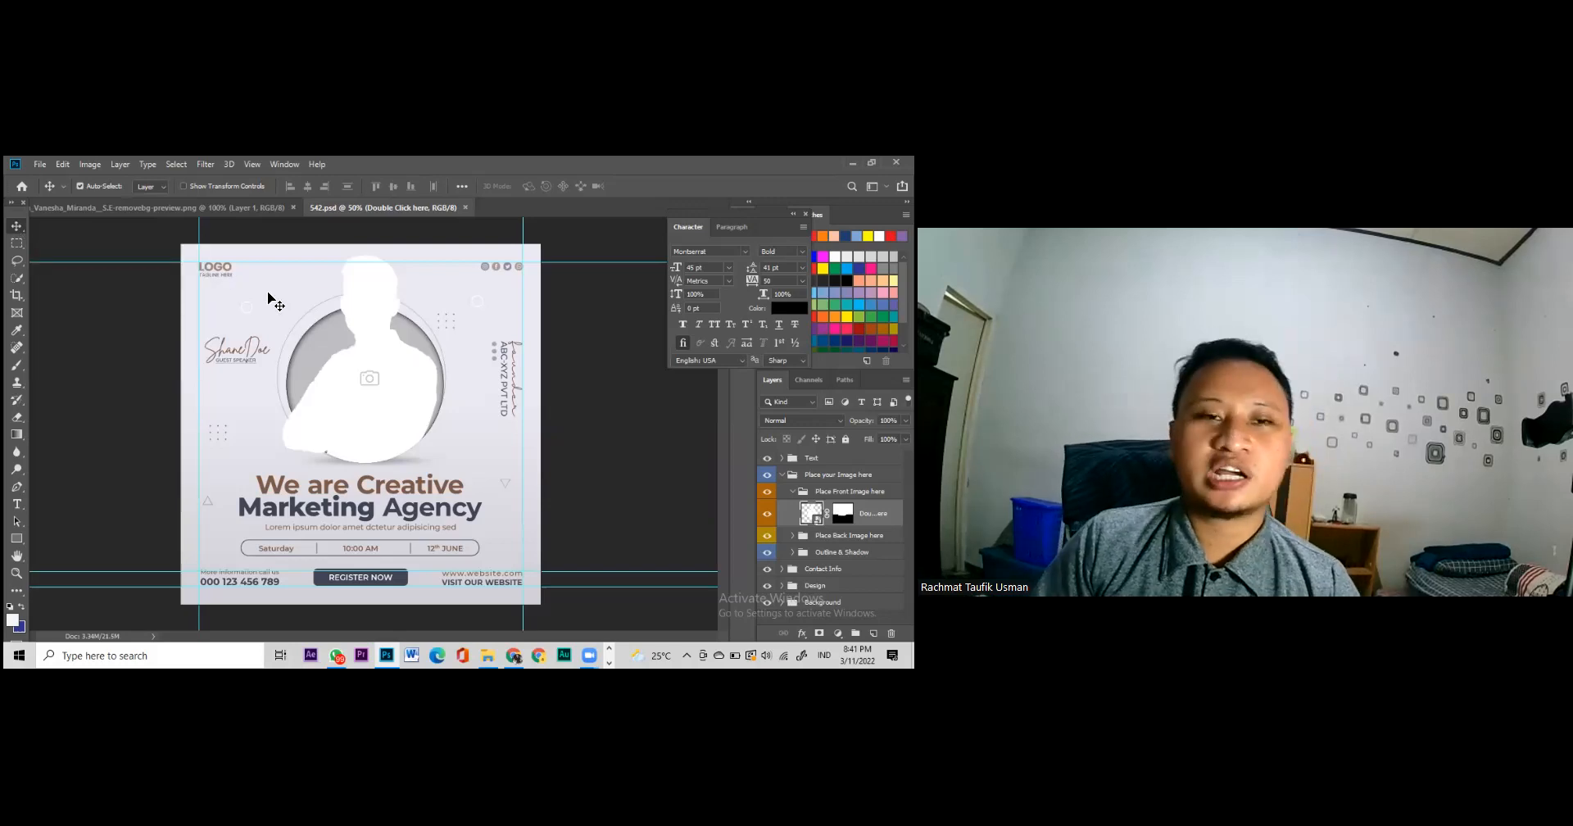
Step: Nudge the LOGO text slightly and bring up the Edit Toolbar options
{"action": "mouse_move", "coordinate": [229, 275]}
{"action": "left_mouse_down"}
{"action": "mouse_move", "coordinate": [278, 283]}
{"action": "mouse_move", "coordinate": [241, 246]}
{"action": "mouse_move", "coordinate": [246, 270]}
{"action": "mouse_move", "coordinate": [220, 265]}
{"action": "left_mouse_up"}
{"action": "left_click", "coordinate": [17, 591]}
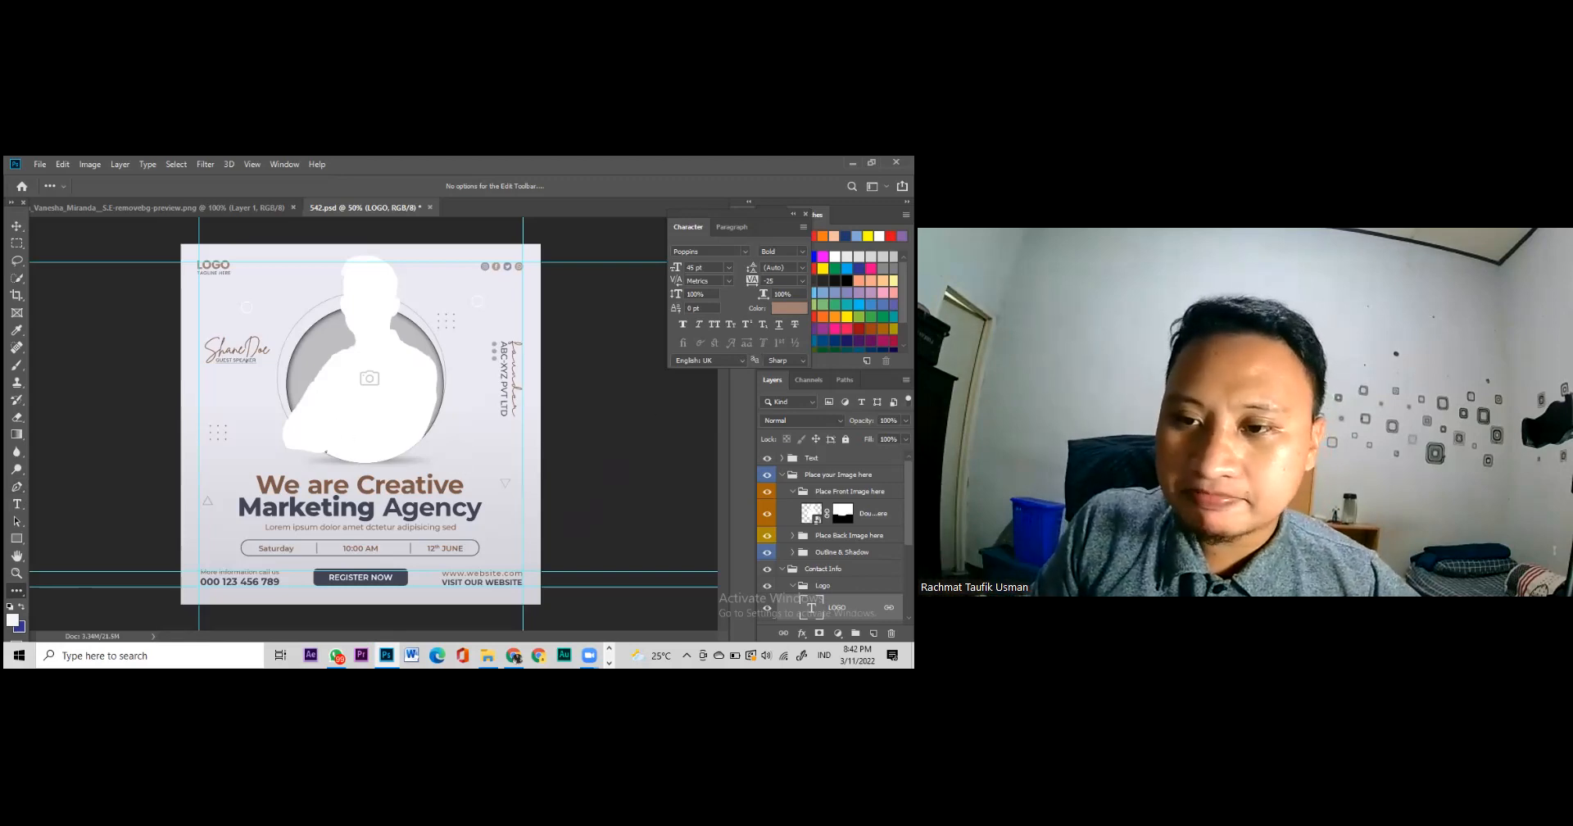
Step: Collapse the Text and Place your Image here groups, then nudge the headline slightly up
{"action": "left_click", "coordinate": [781, 458]}
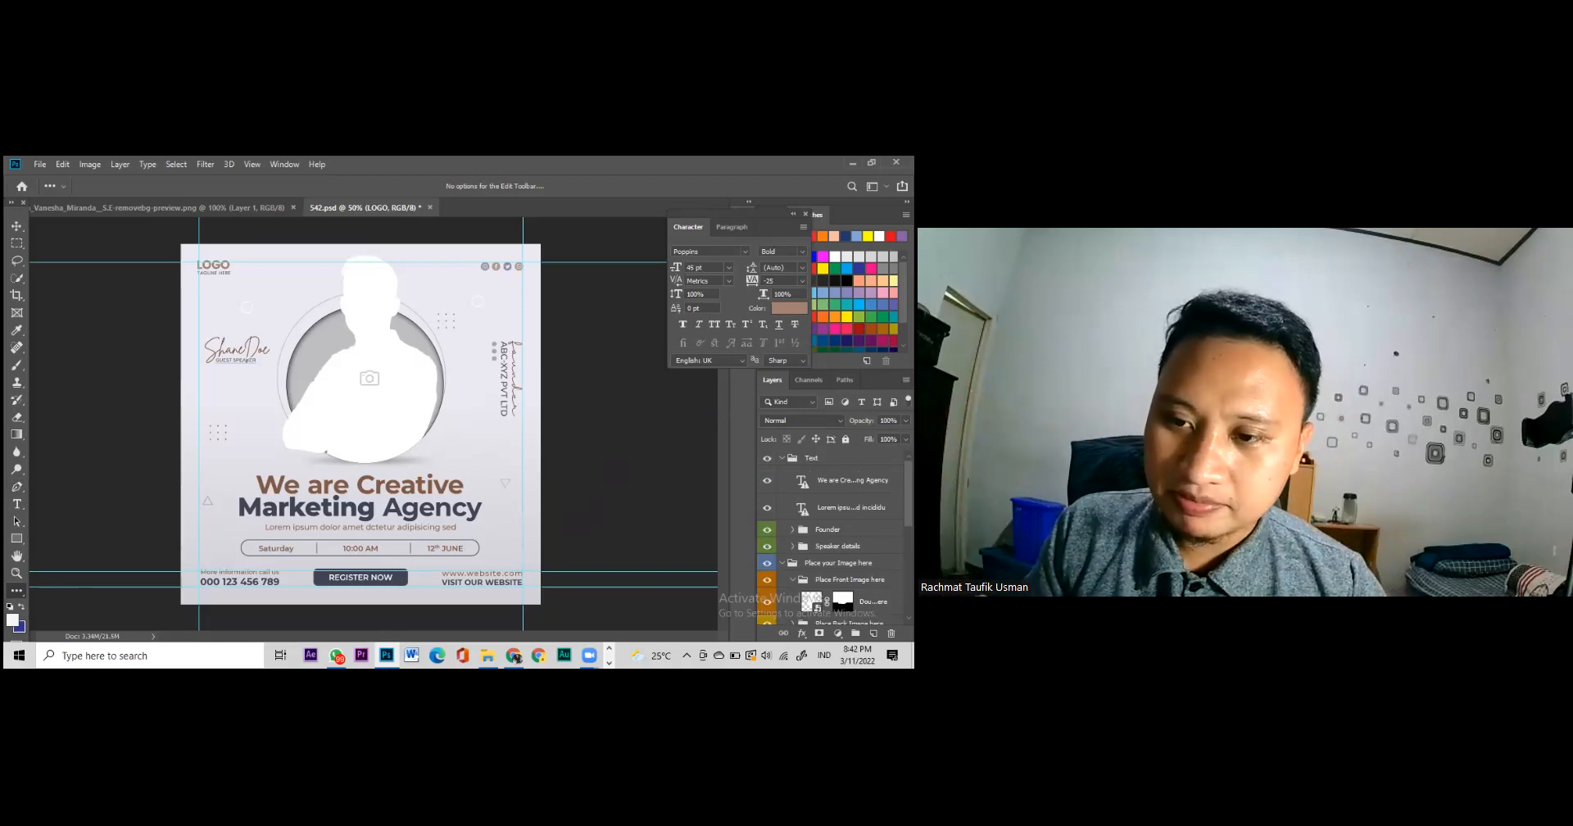
{"action": "left_click", "coordinate": [782, 458]}
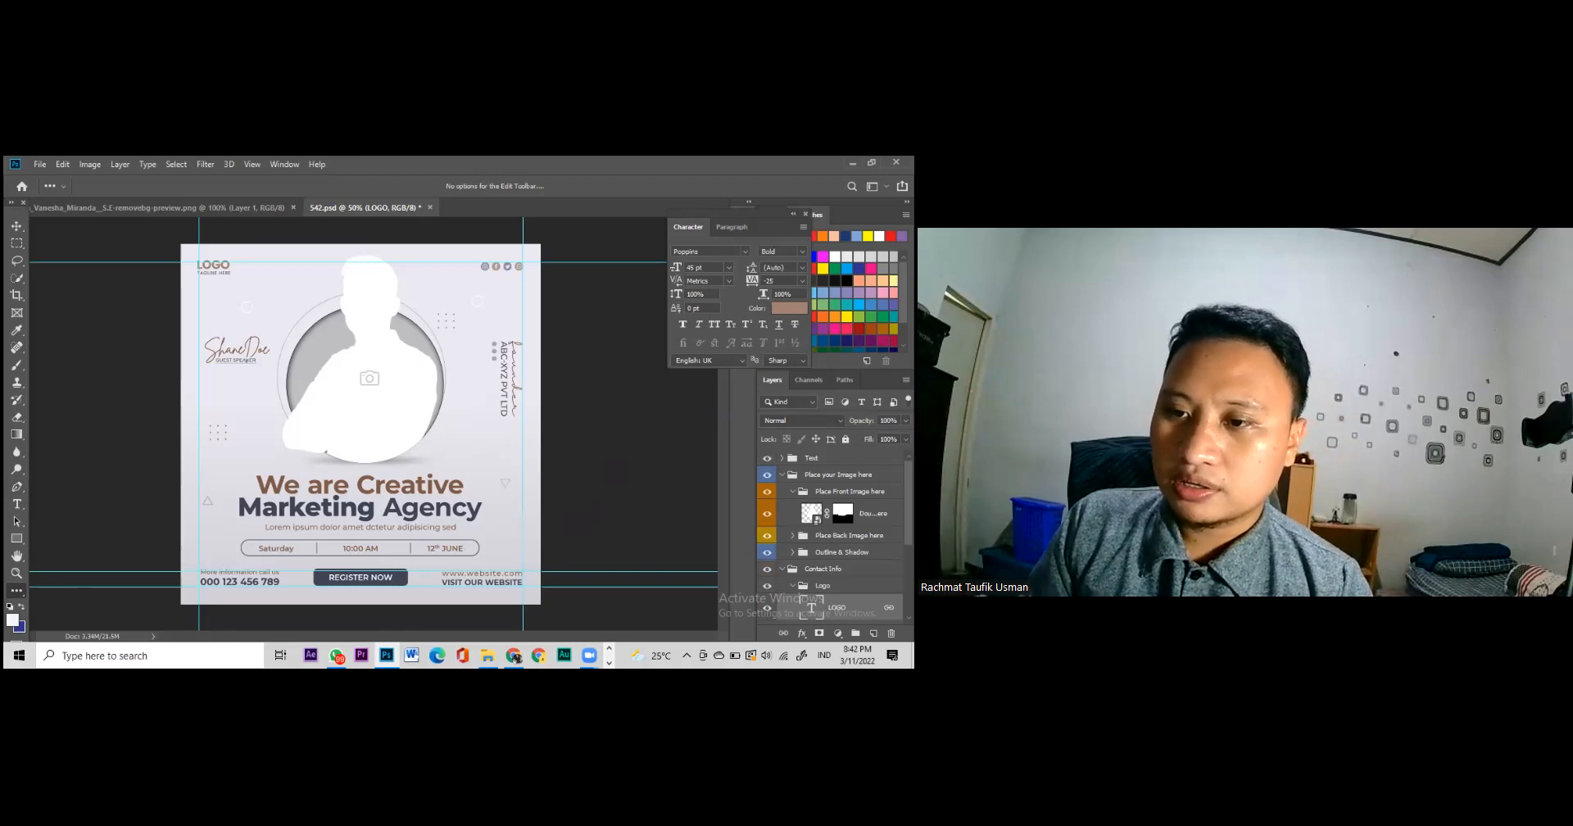
{"action": "left_click", "coordinate": [782, 474]}
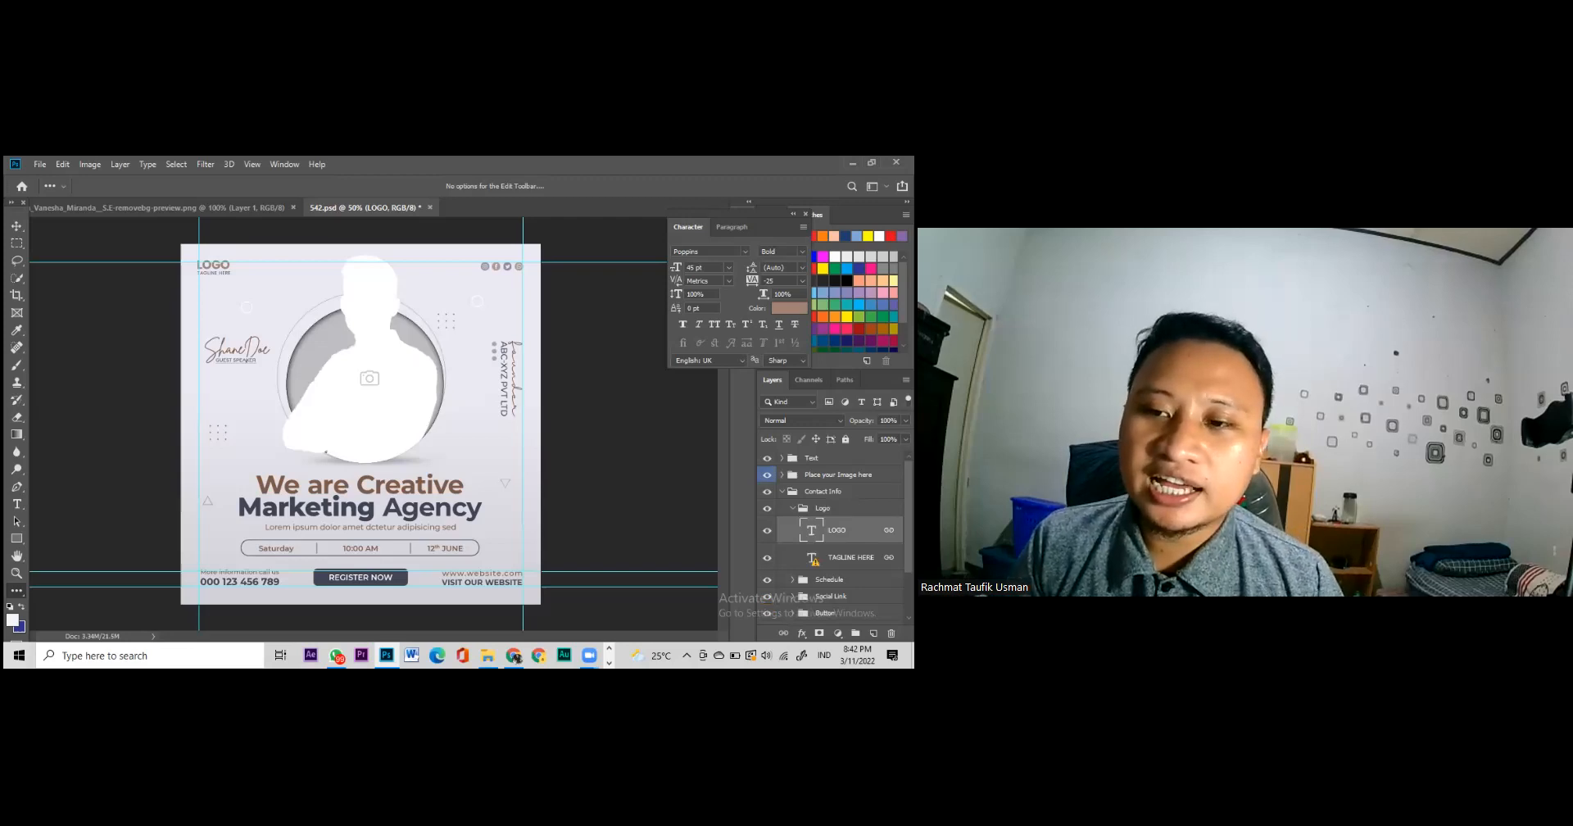
{"action": "left_click", "coordinate": [812, 458]}
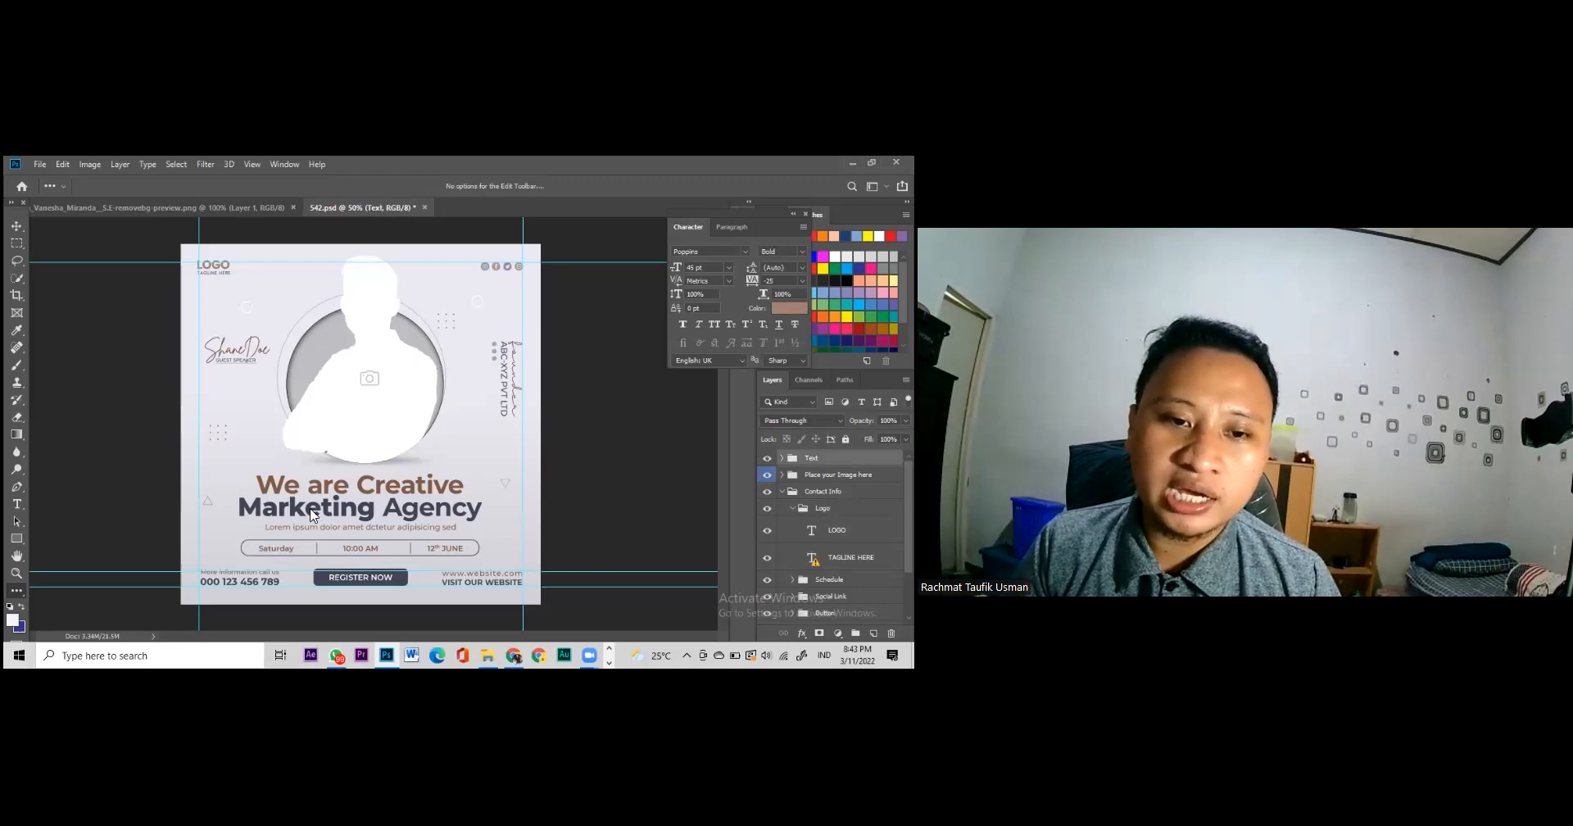
{"action": "left_click", "coordinate": [17, 227]}
{"action": "left_click_drag", "start_coordinate": [348, 517], "coordinate": [344, 516]}
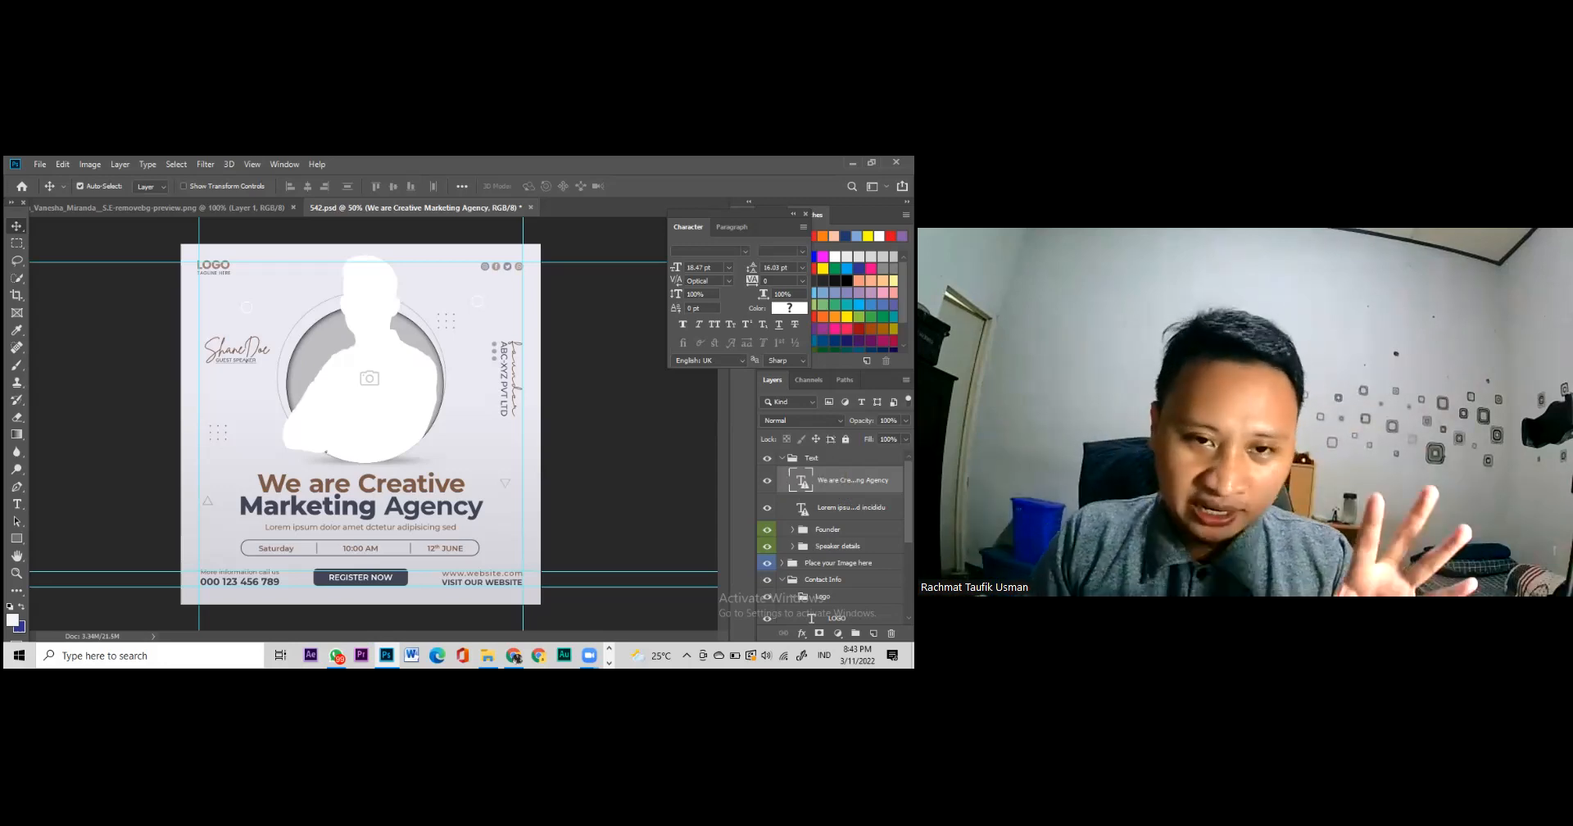
{"action": "left_click", "coordinate": [768, 458]}
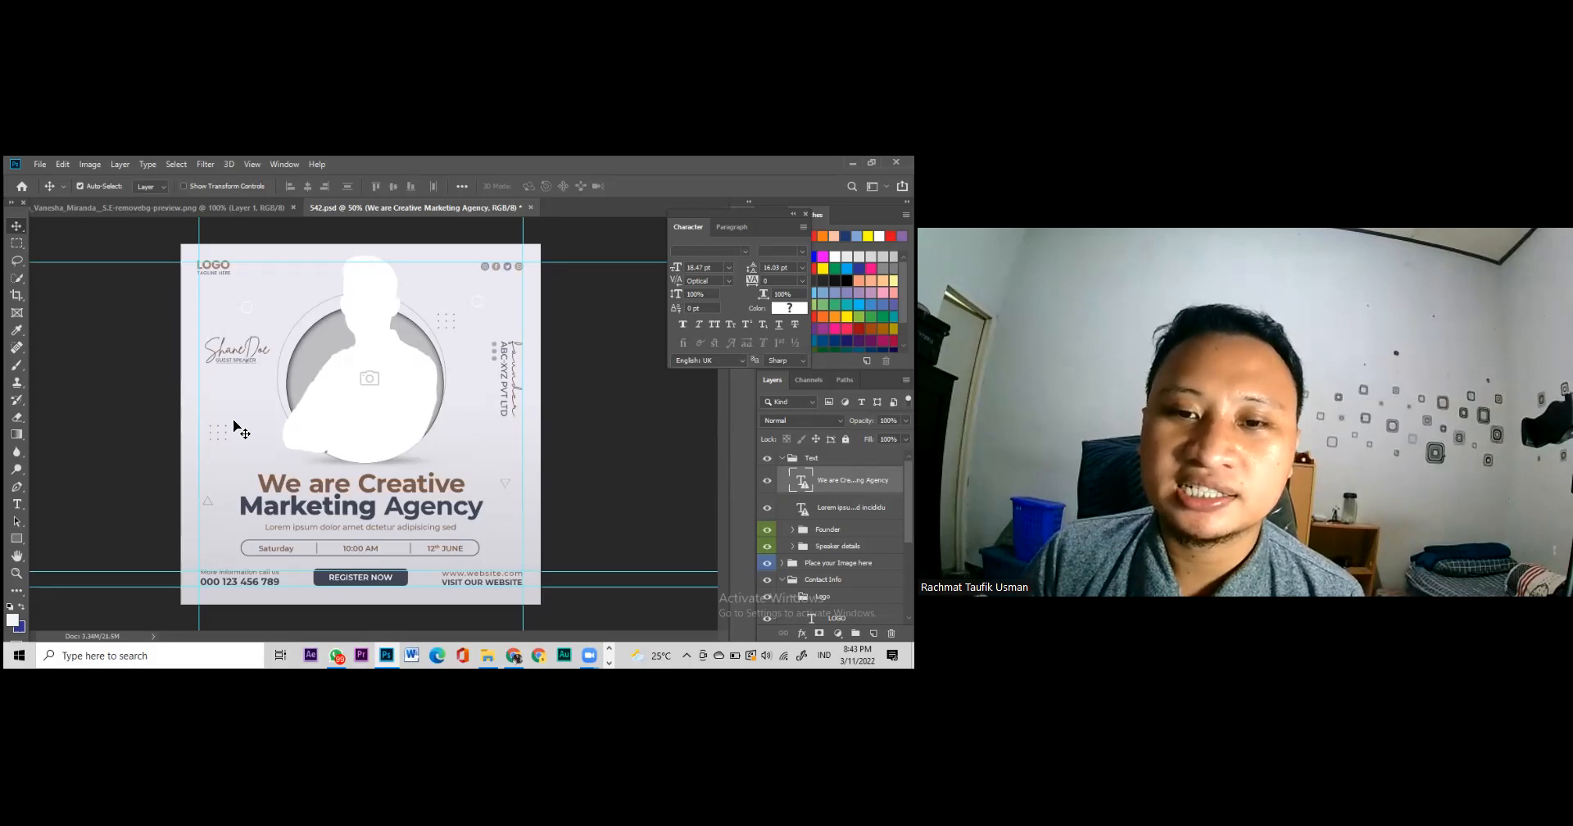
{"action": "left_click", "coordinate": [378, 401]}
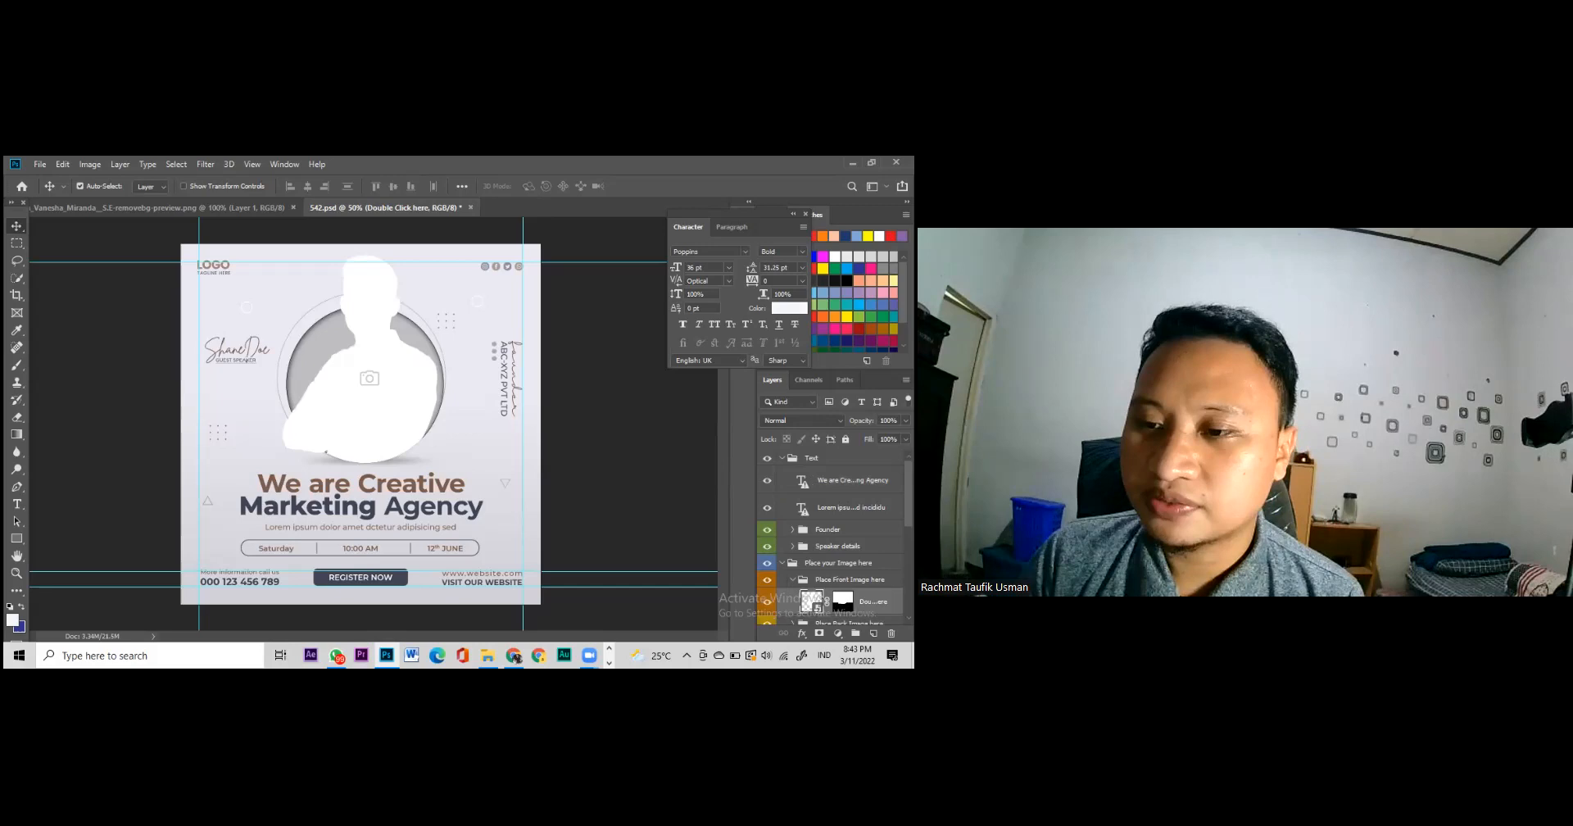
{"action": "left_click", "coordinate": [803, 484]}
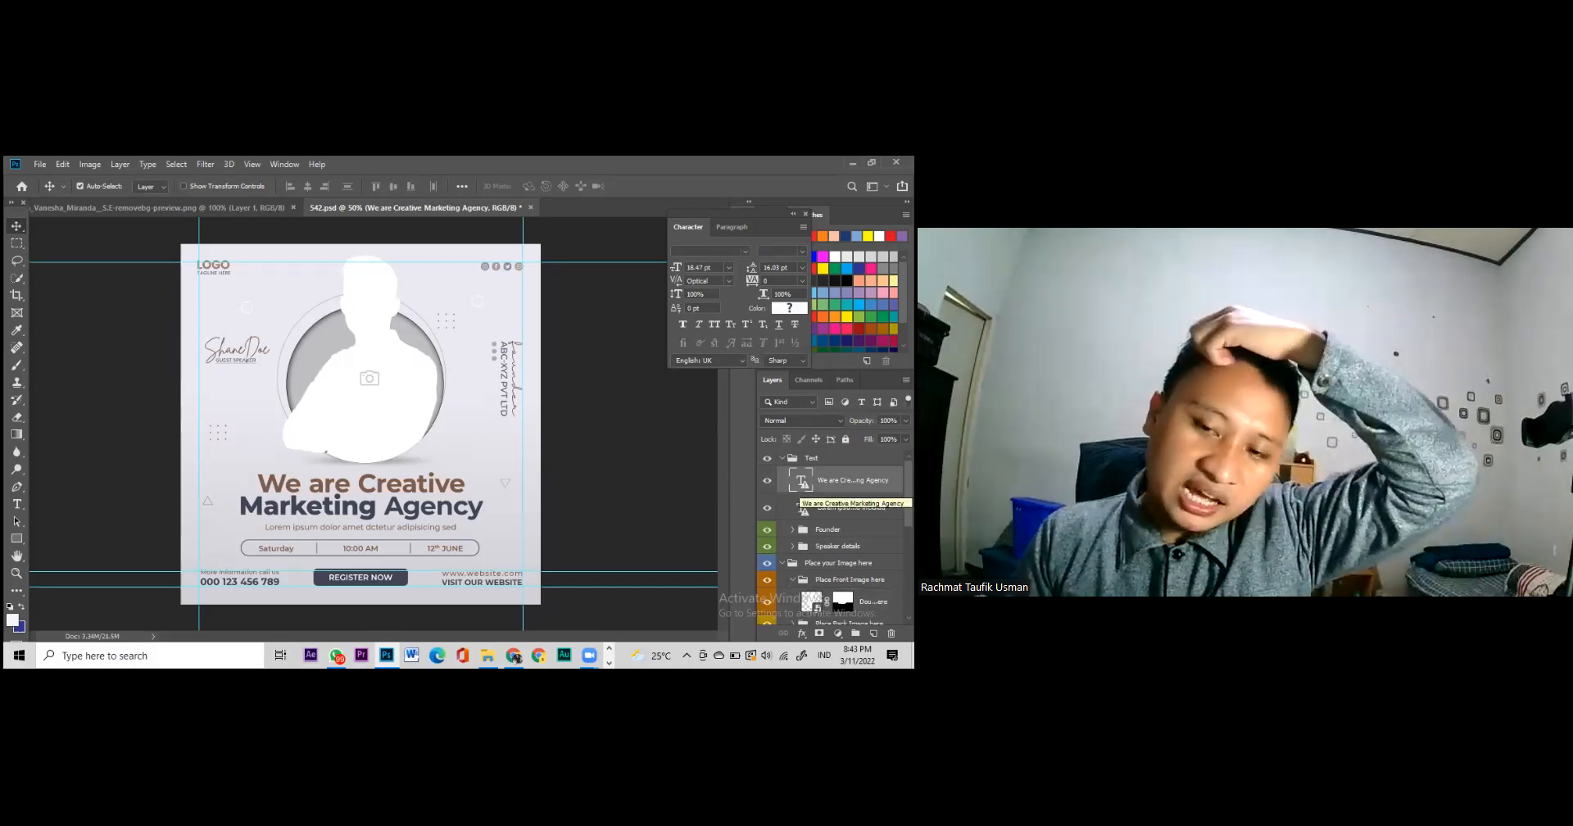
Step: Replace the ShaneDoe signature placeholder with the speaker's full name and commit it
{"action": "double_click", "coordinate": [254, 356]}
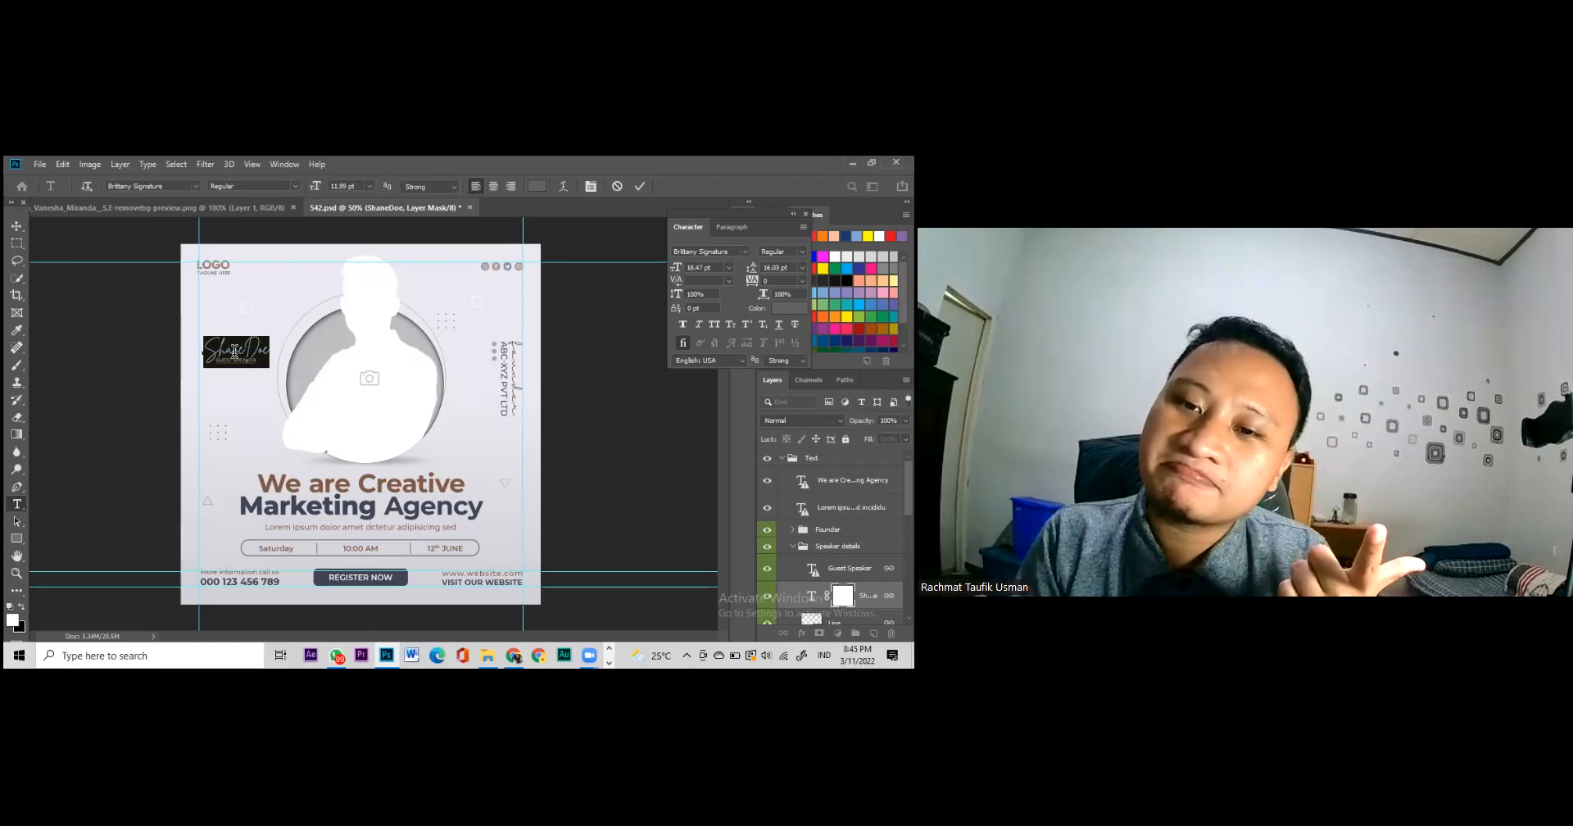
{"action": "left_click", "coordinate": [559, 242]}
{"action": "key", "text": "v"}
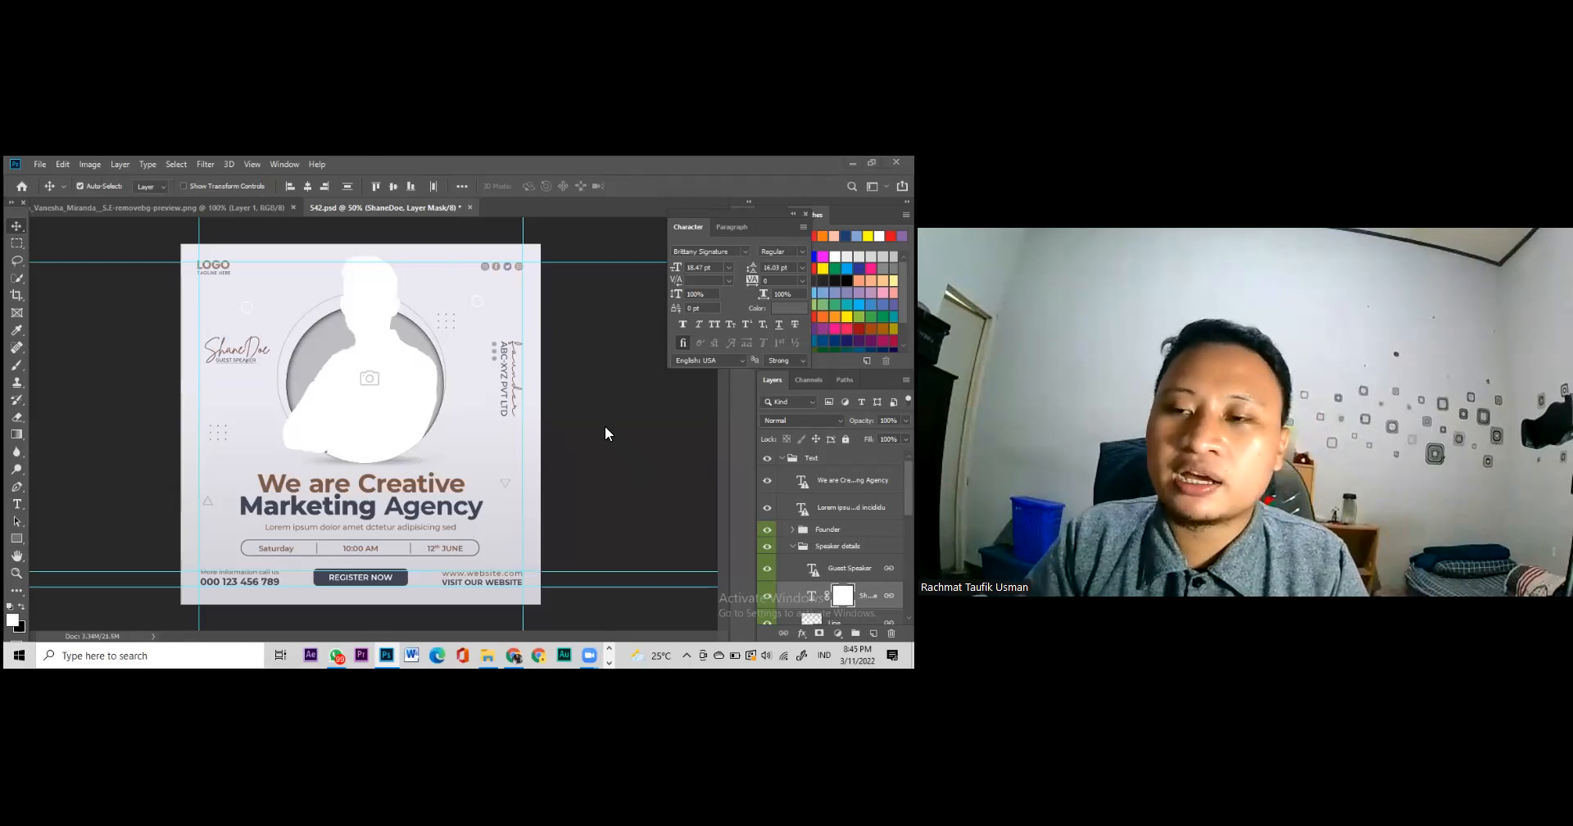
{"action": "double_click", "coordinate": [230, 350]}
{"action": "key", "text": "ctrl+a"}
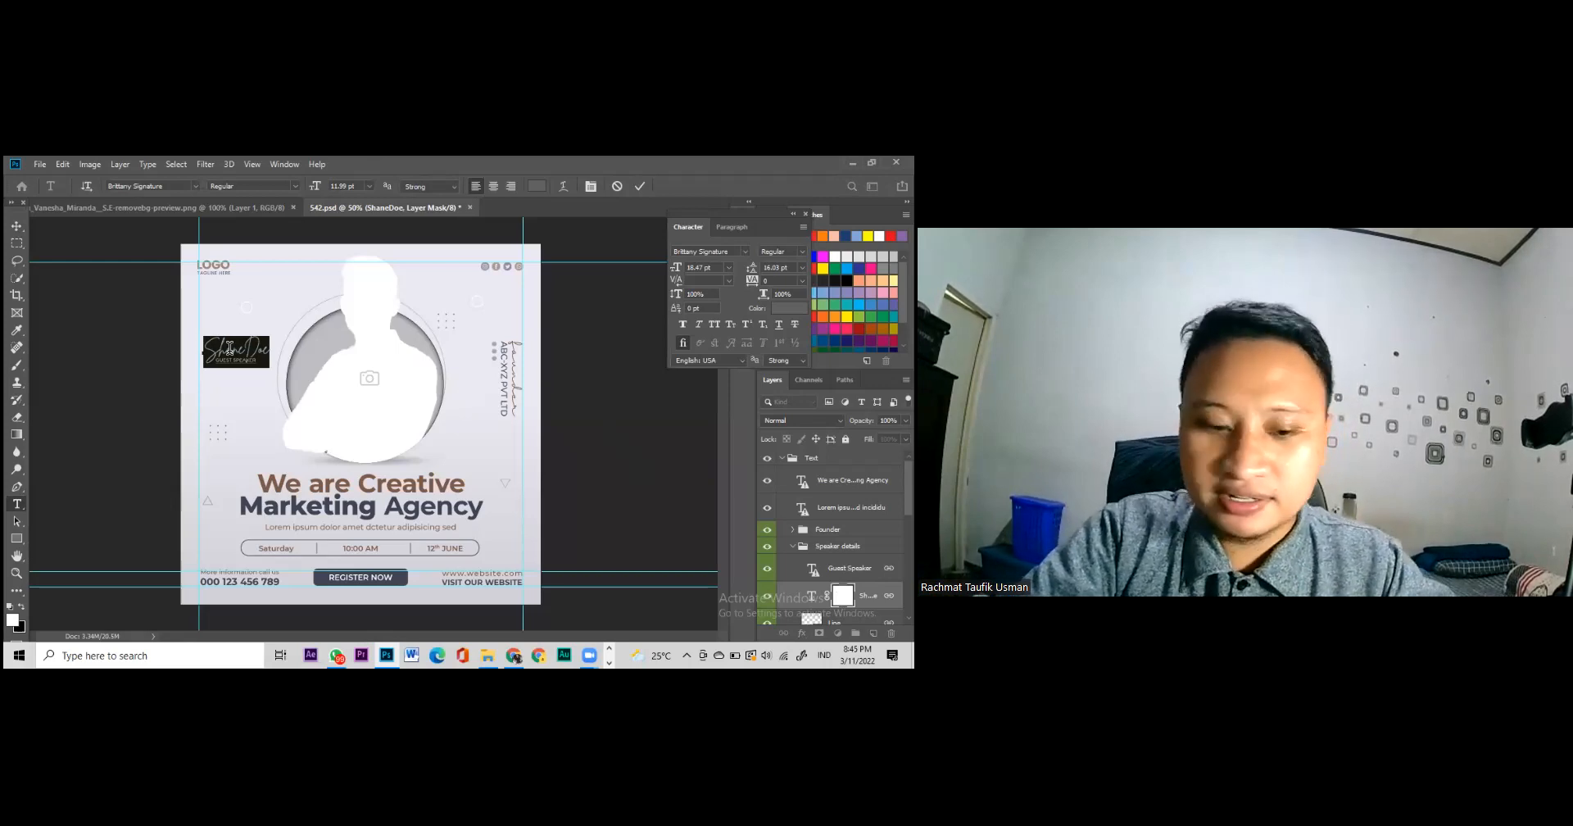
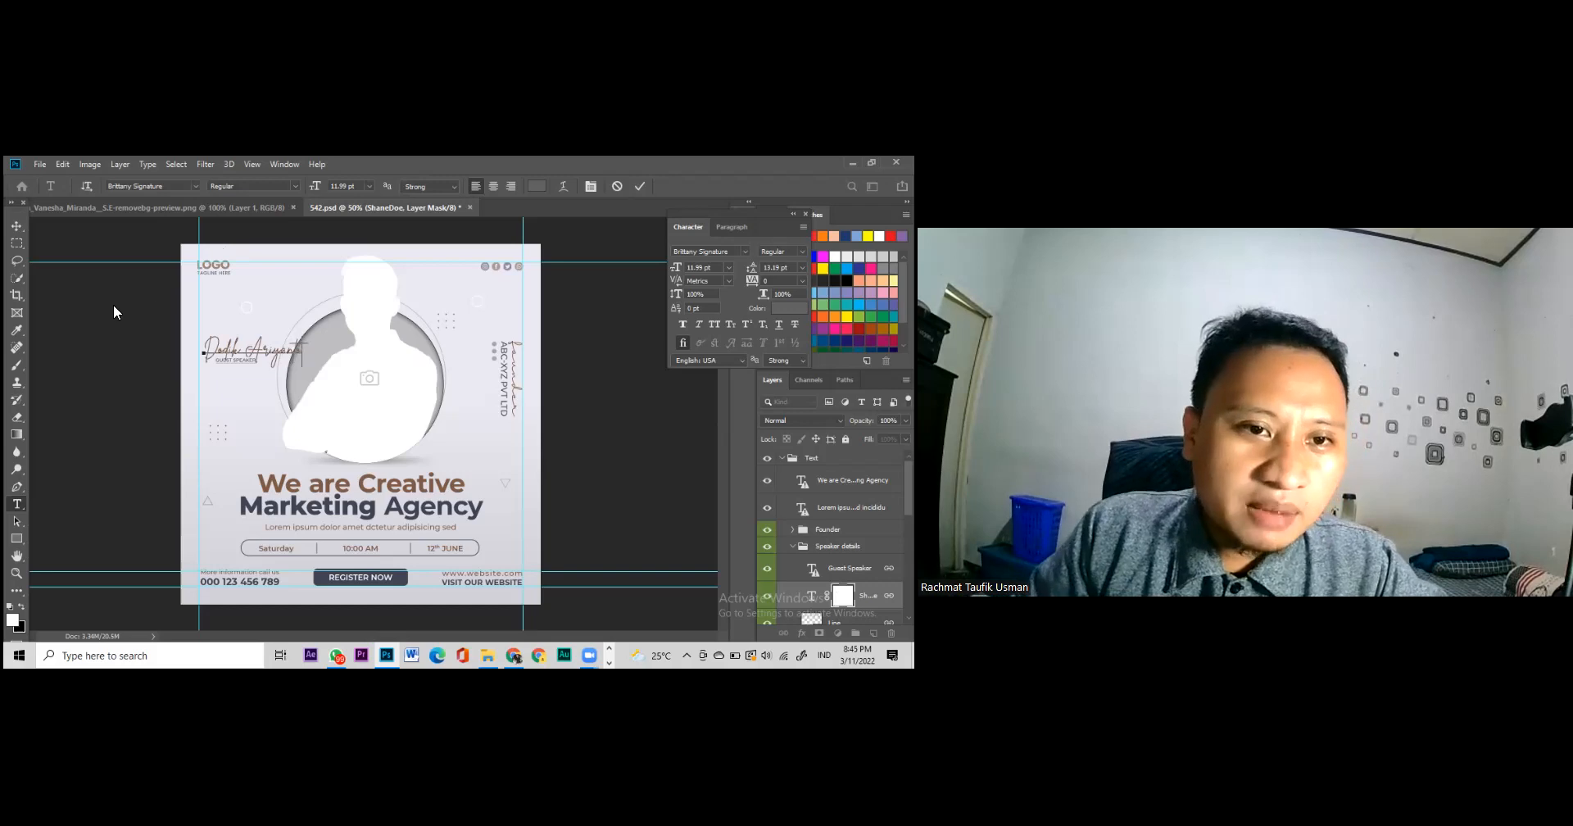
{"action": "left_click", "coordinate": [16, 226]}
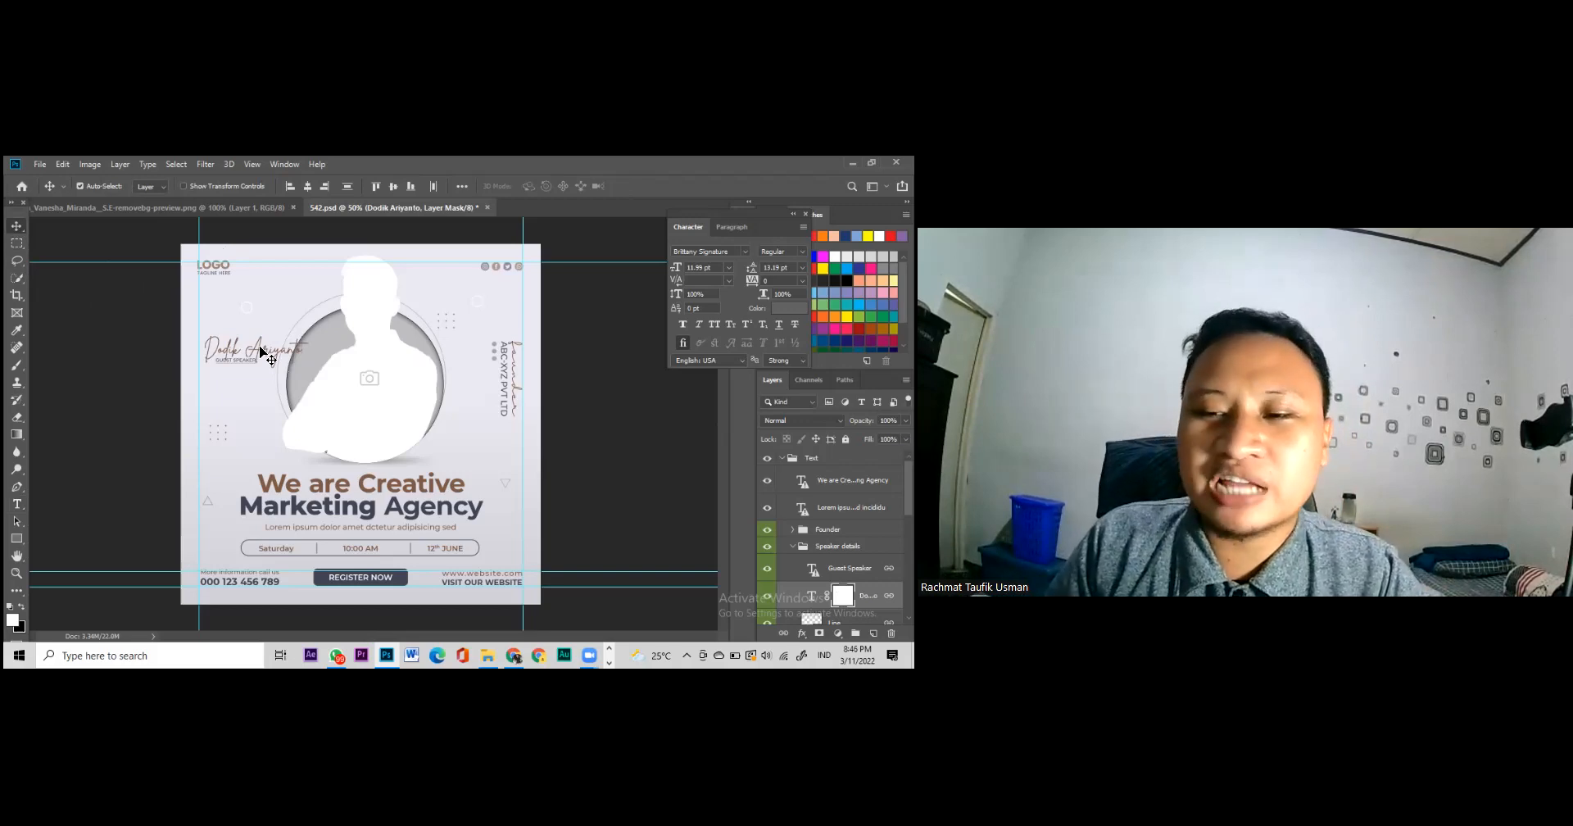
Step: Change the speaker's name from the script font to Montserrat SemiBold
{"action": "key", "text": "t"}
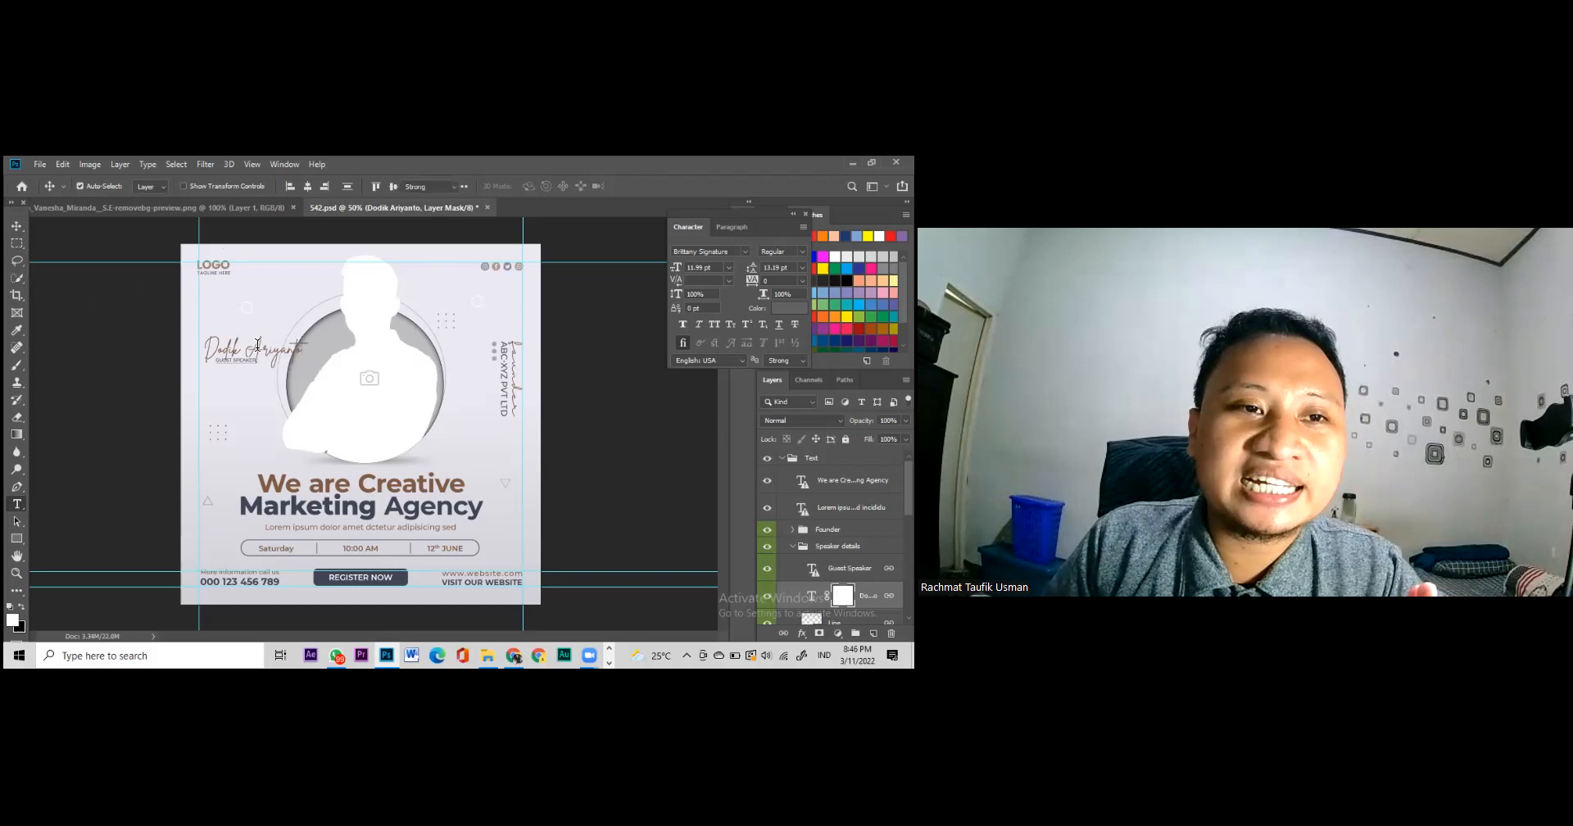
{"action": "triple_click", "coordinate": [258, 352]}
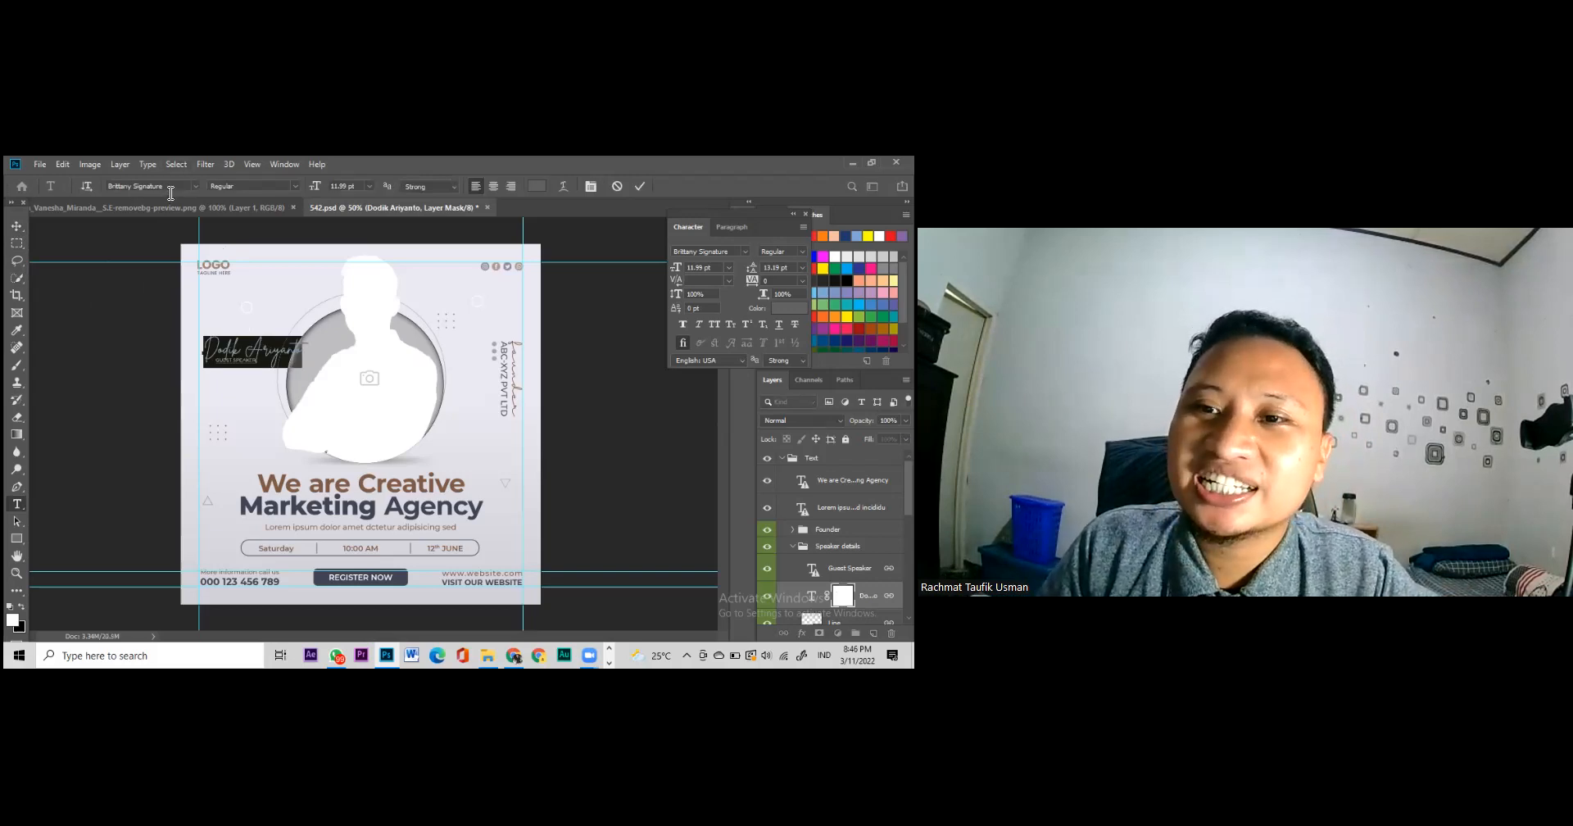
{"action": "left_click", "coordinate": [170, 188]}
{"action": "left_click", "coordinate": [195, 185]}
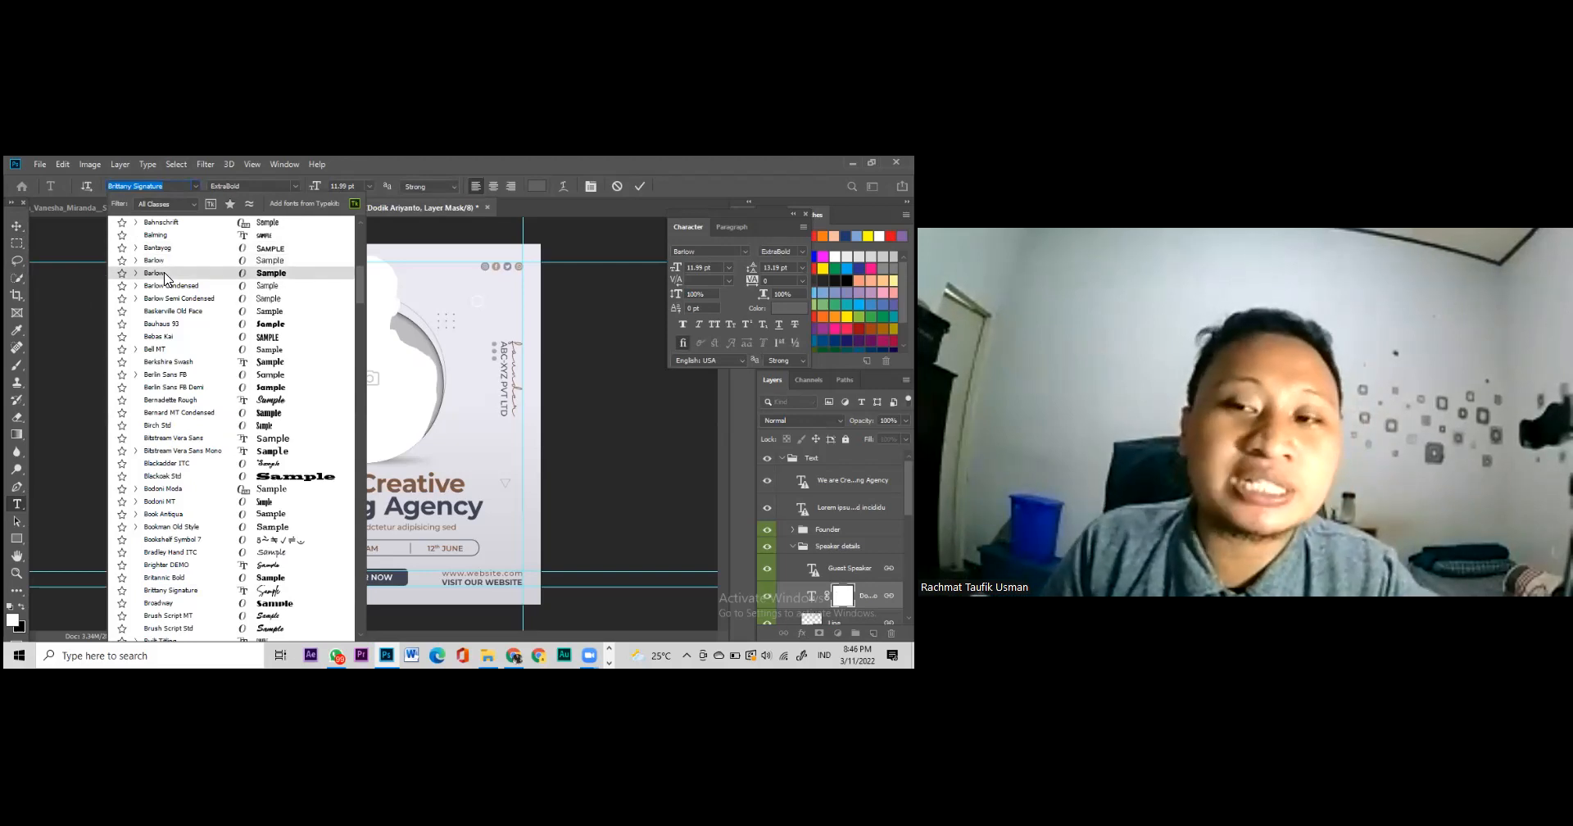
{"action": "type", "text": "m"}
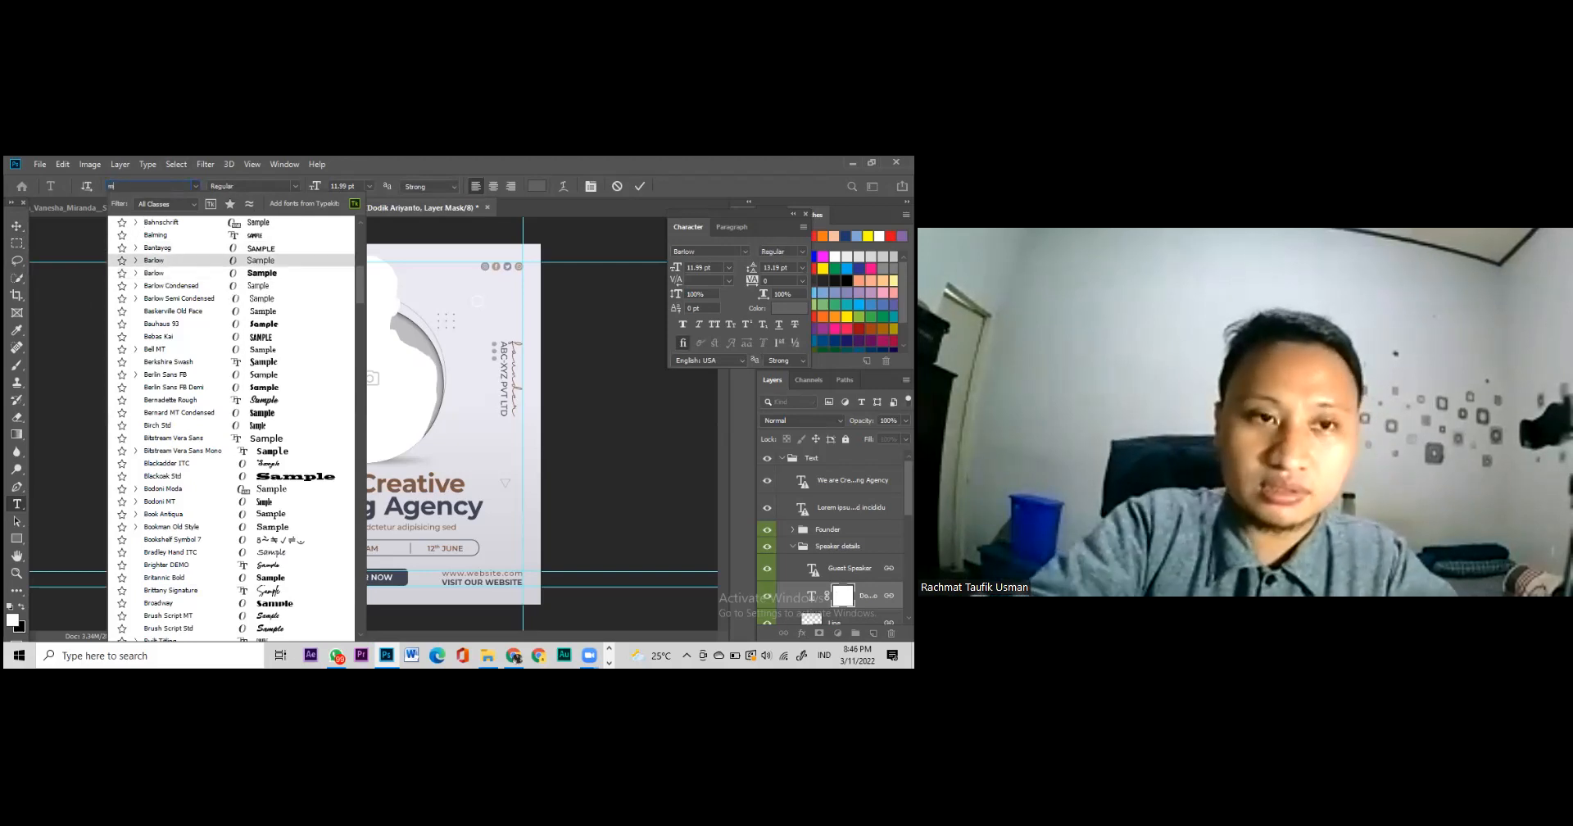
{"action": "type", "text": "ont"}
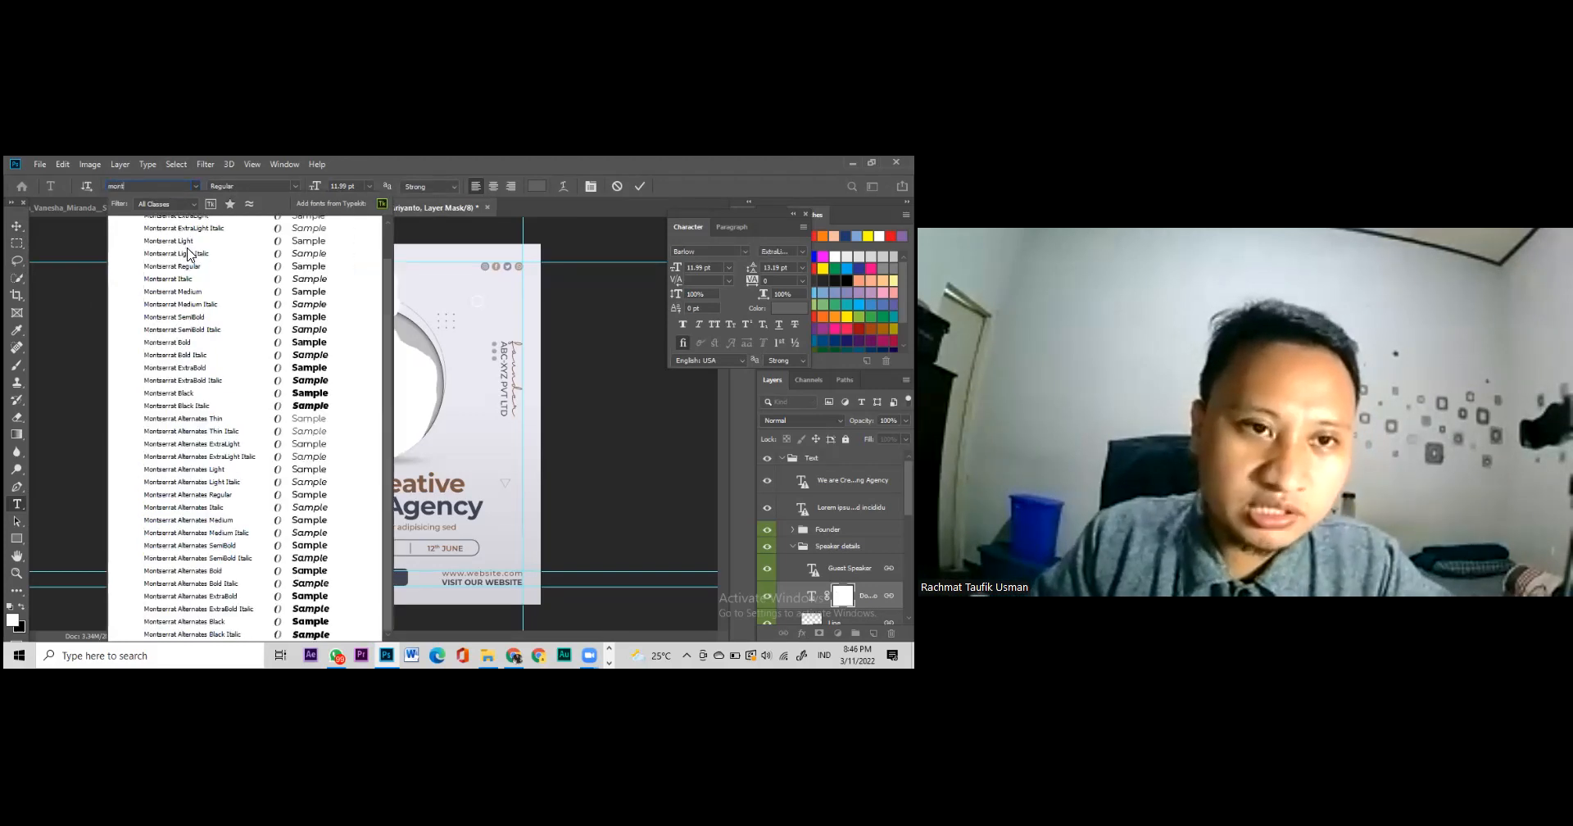
{"action": "scroll", "coordinate": [195, 270], "scroll_direction": "up", "scroll_amount": 1}
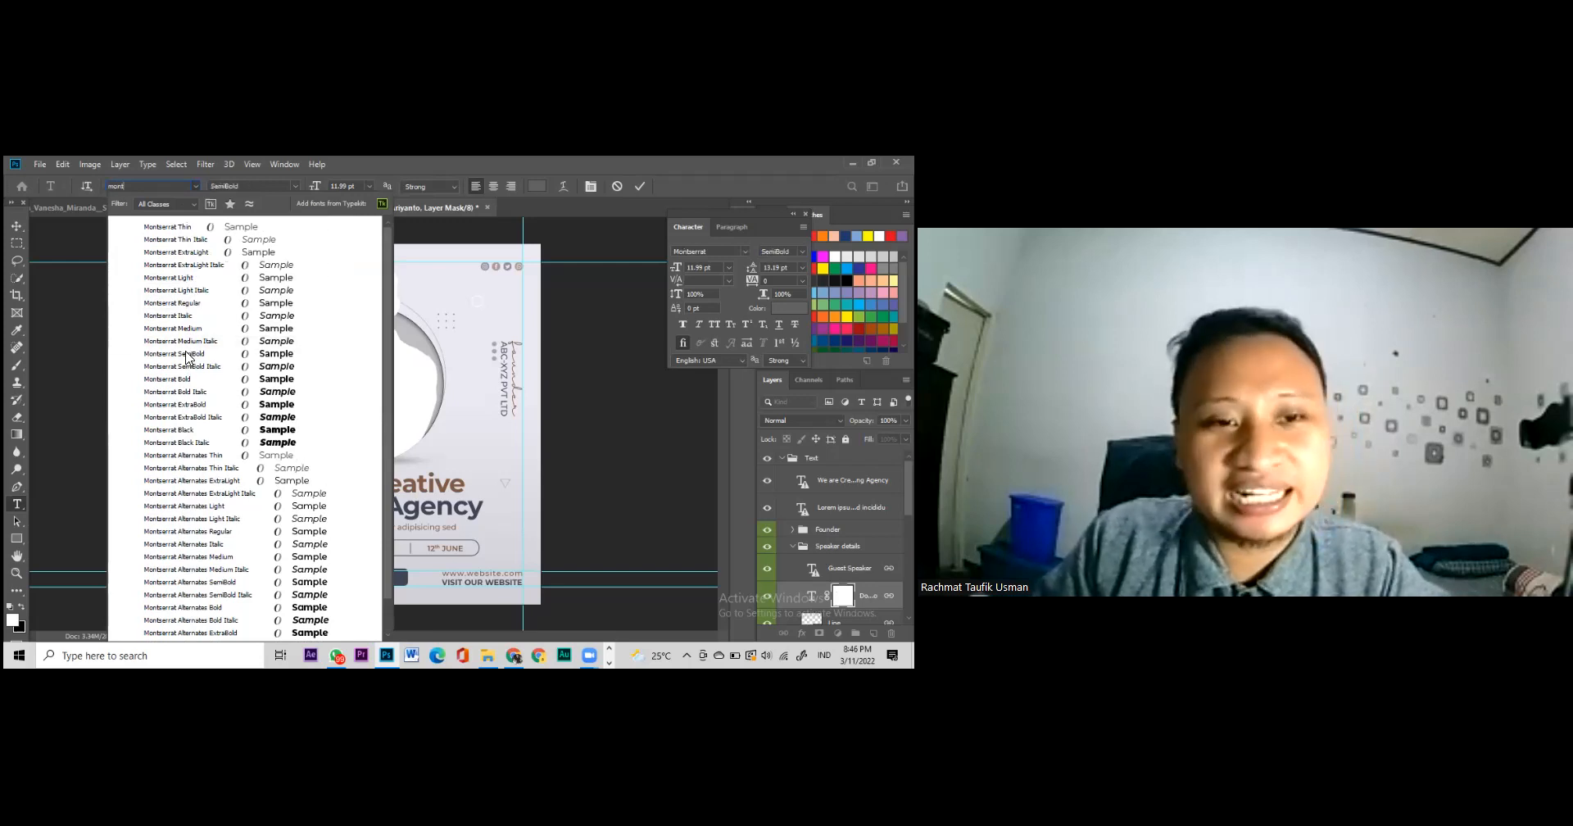
{"action": "left_click", "coordinate": [187, 357]}
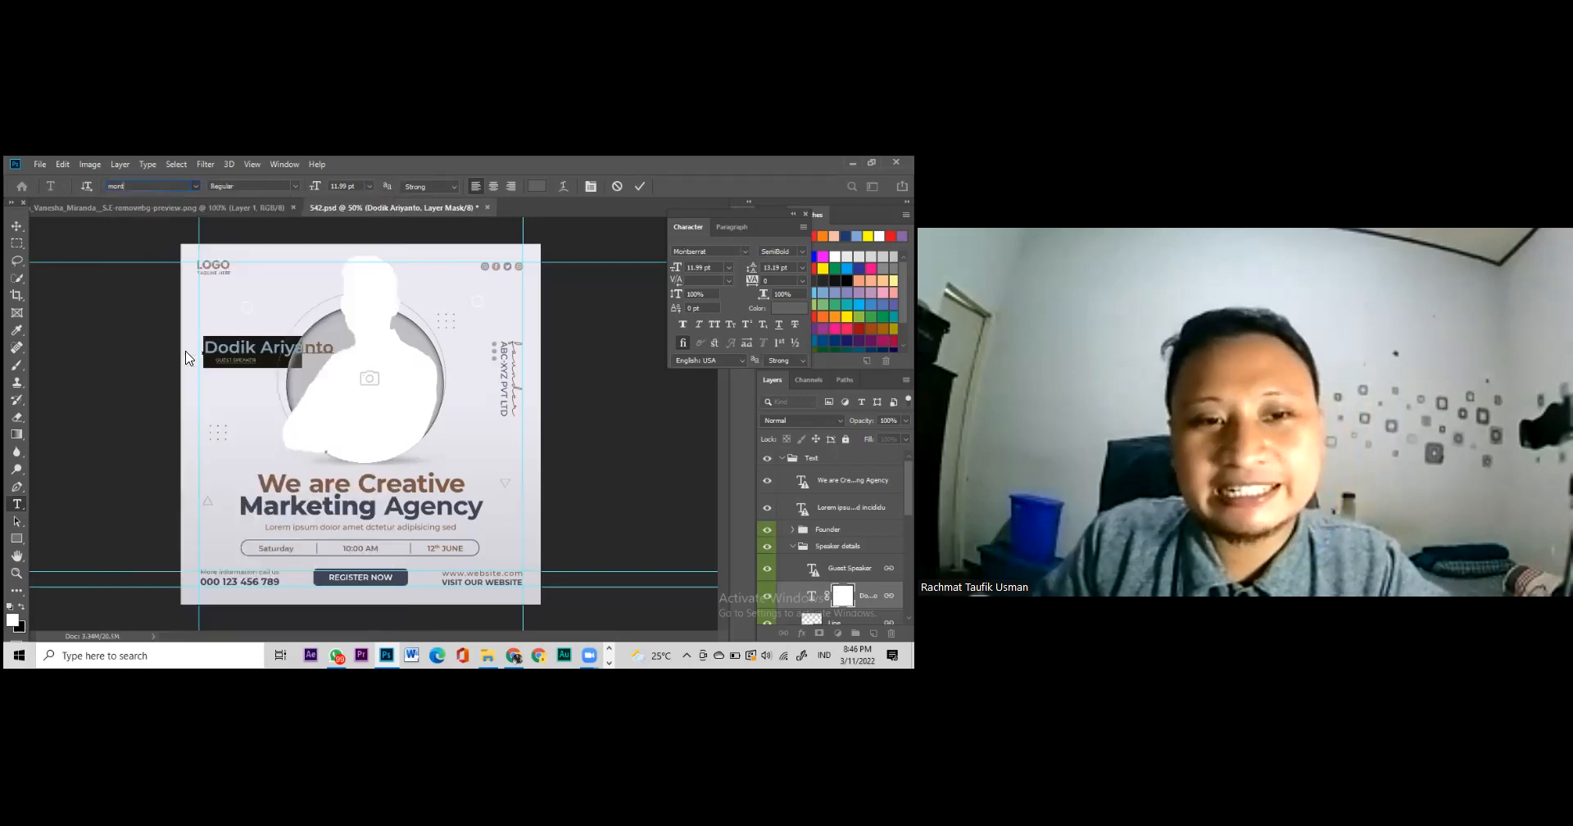
{"action": "left_click", "coordinate": [17, 226]}
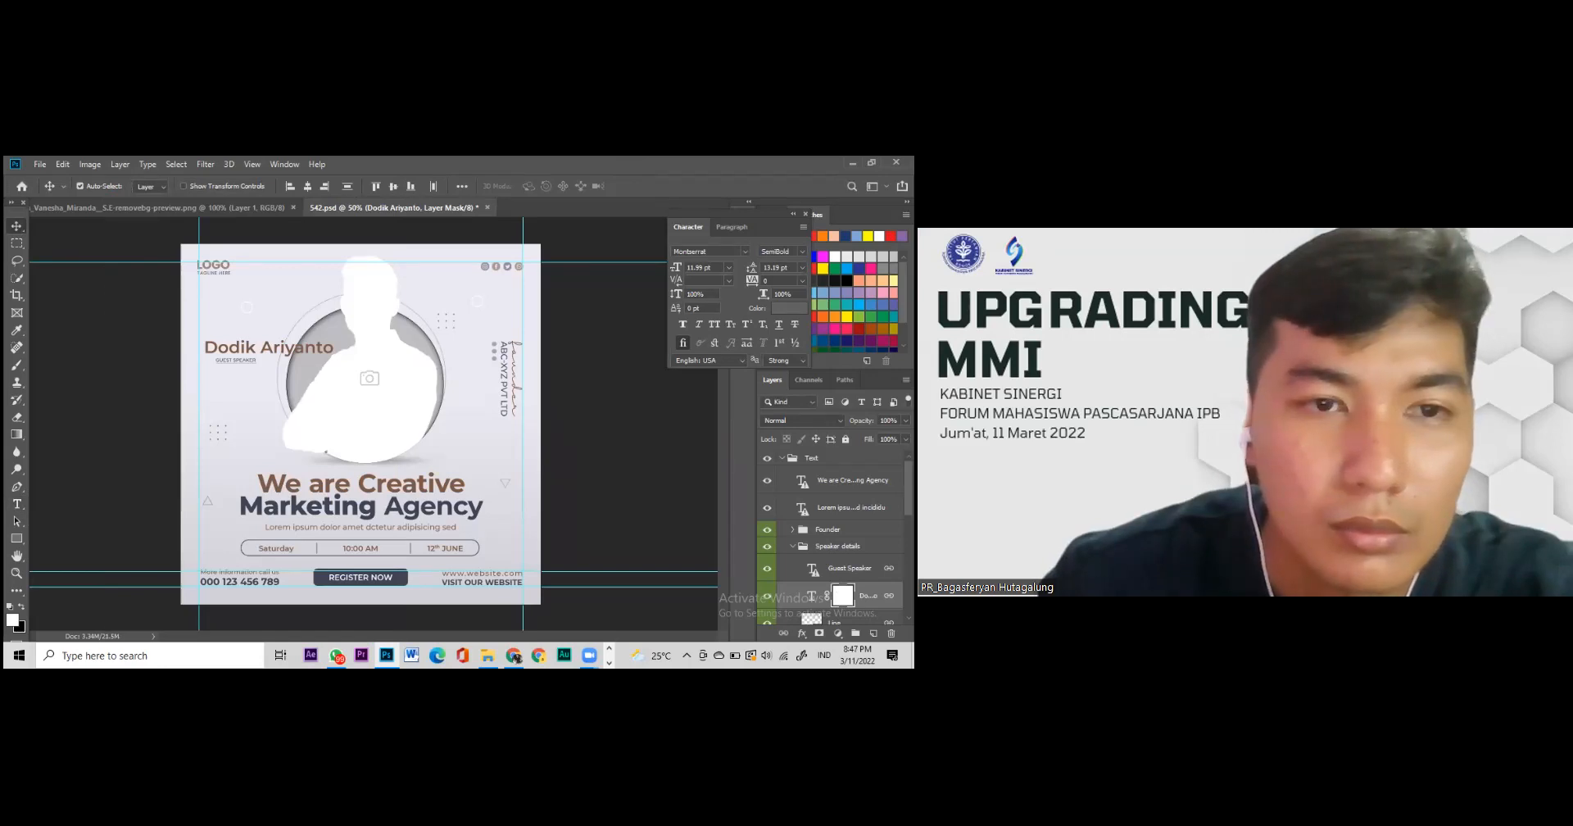
Step: Replace the lorem ipsum subtitle under the headline with 'AGENDA UPGARDING MMI YUHUU'
{"action": "left_click", "coordinate": [360, 528]}
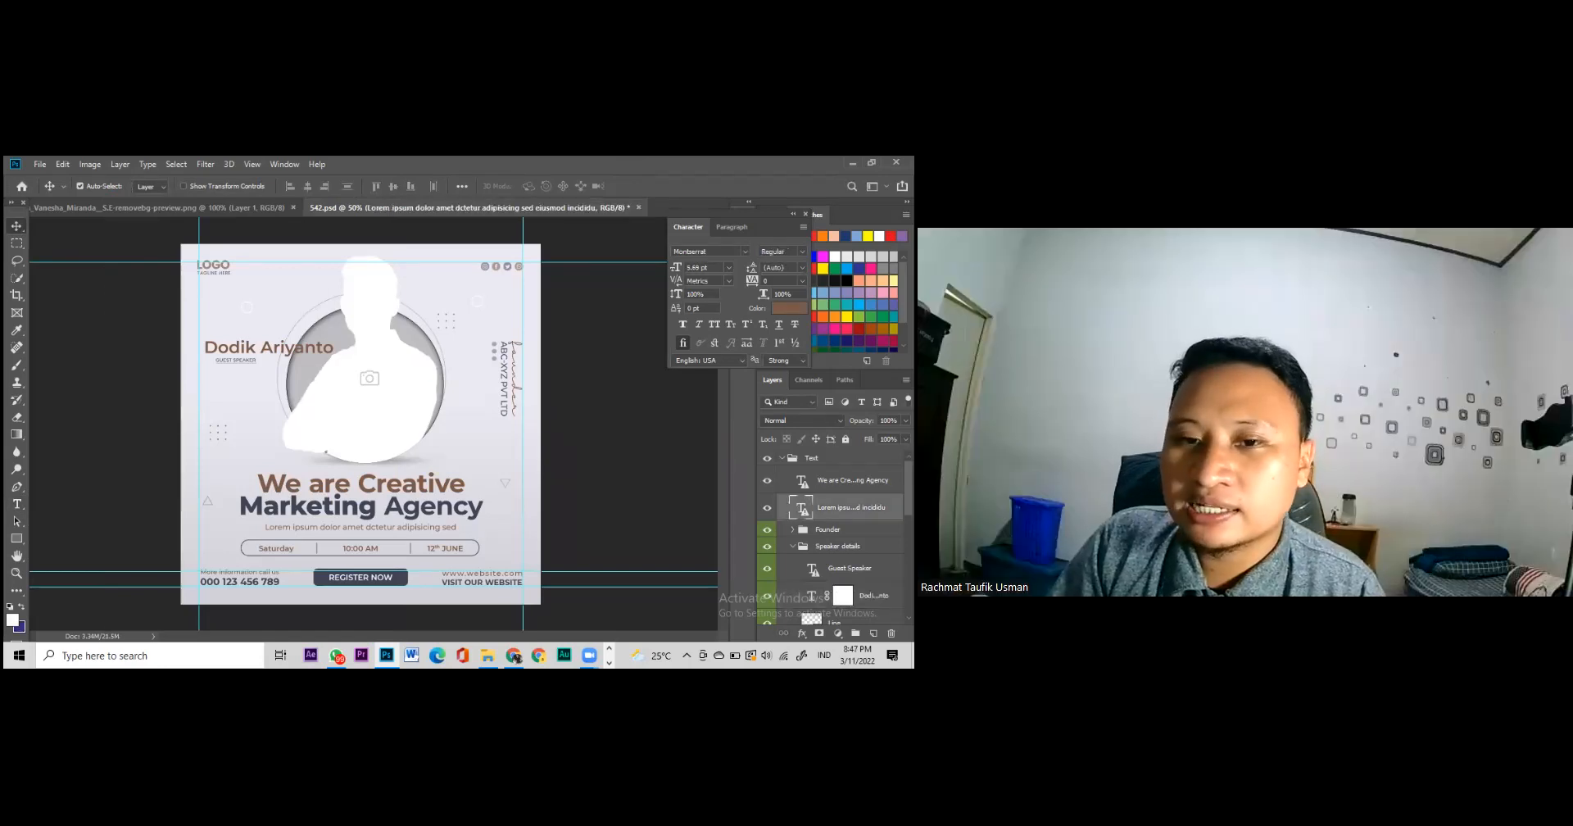
{"action": "double_click", "coordinate": [802, 507]}
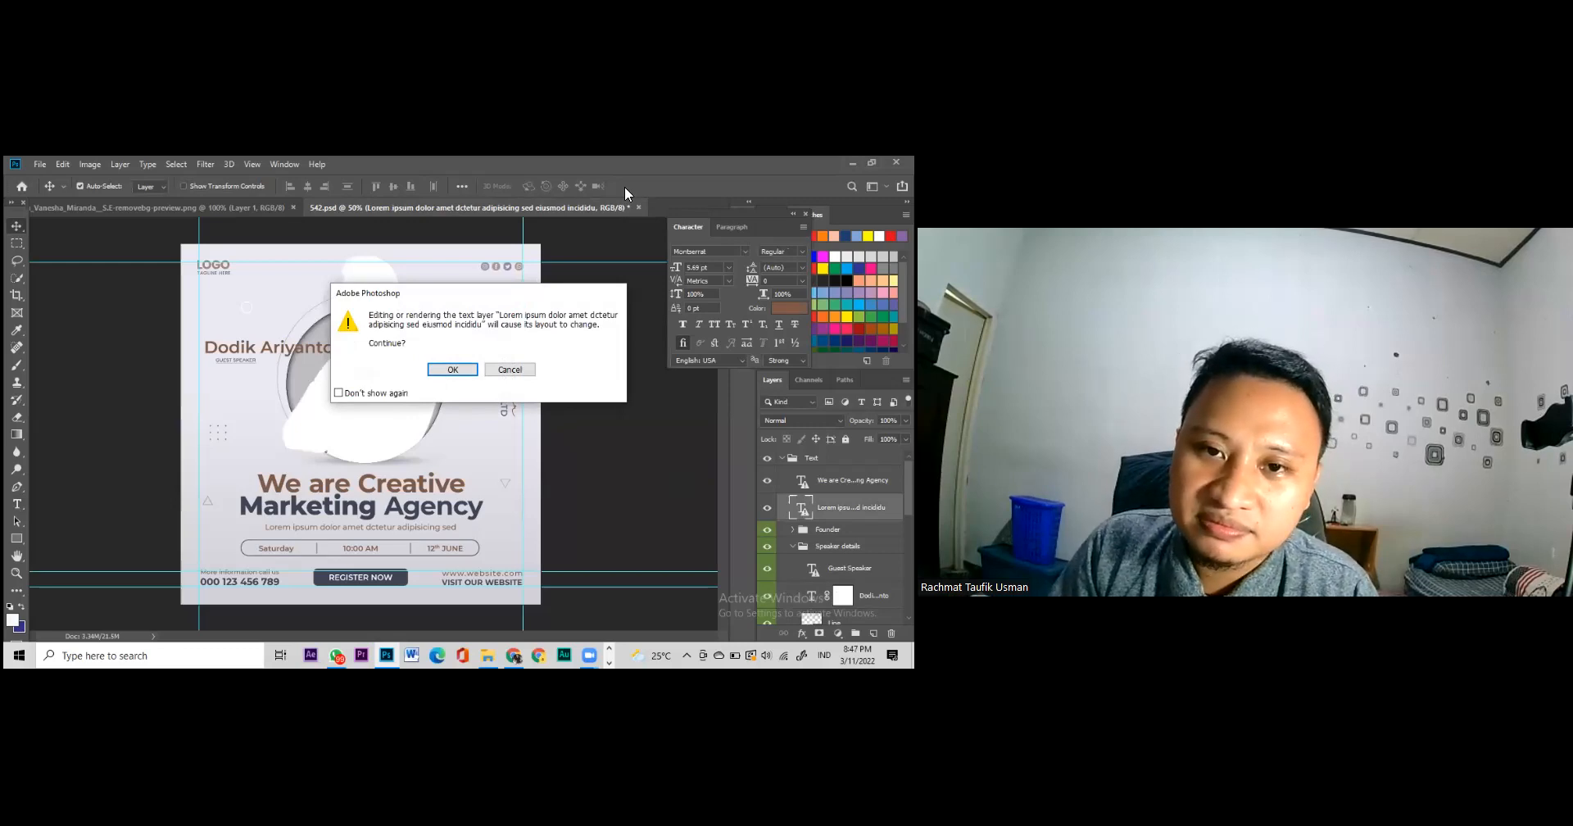
{"action": "key", "text": "Return"}
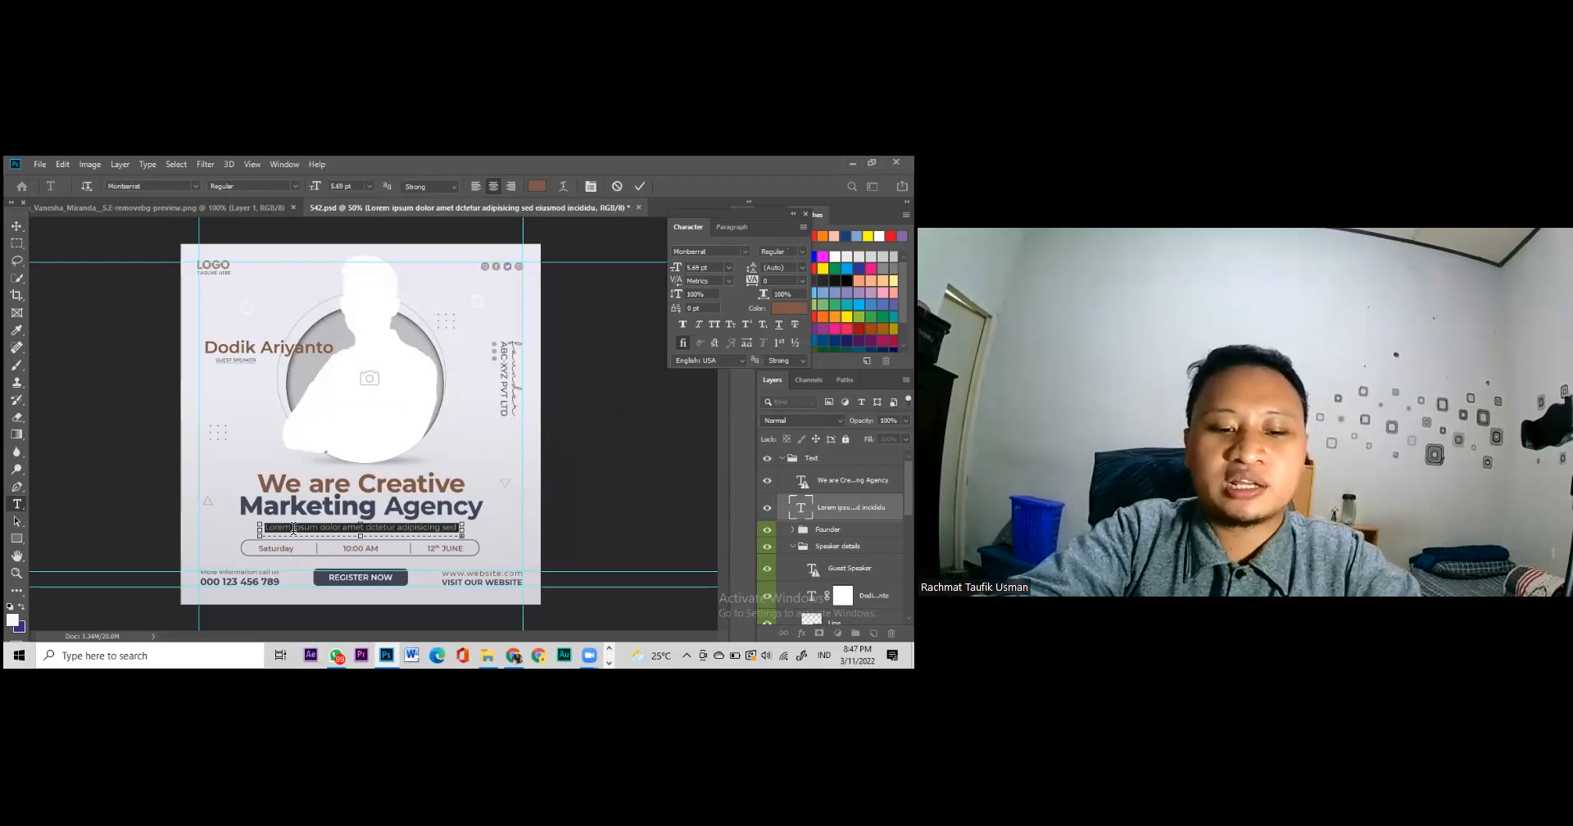
{"action": "type", "text": "AGENDA "}
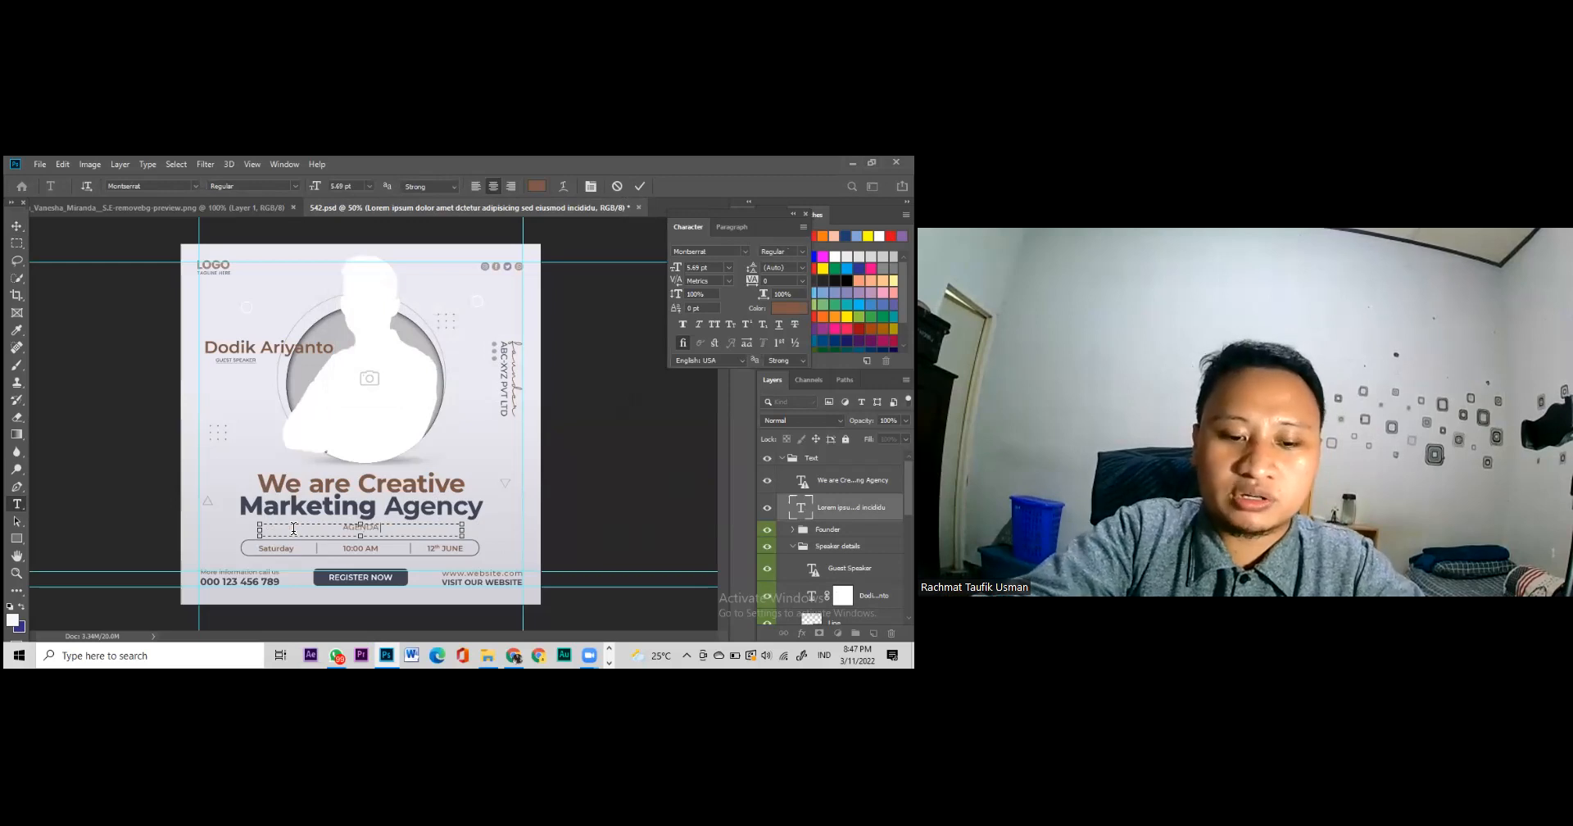
{"action": "type", "text": "UPGA"}
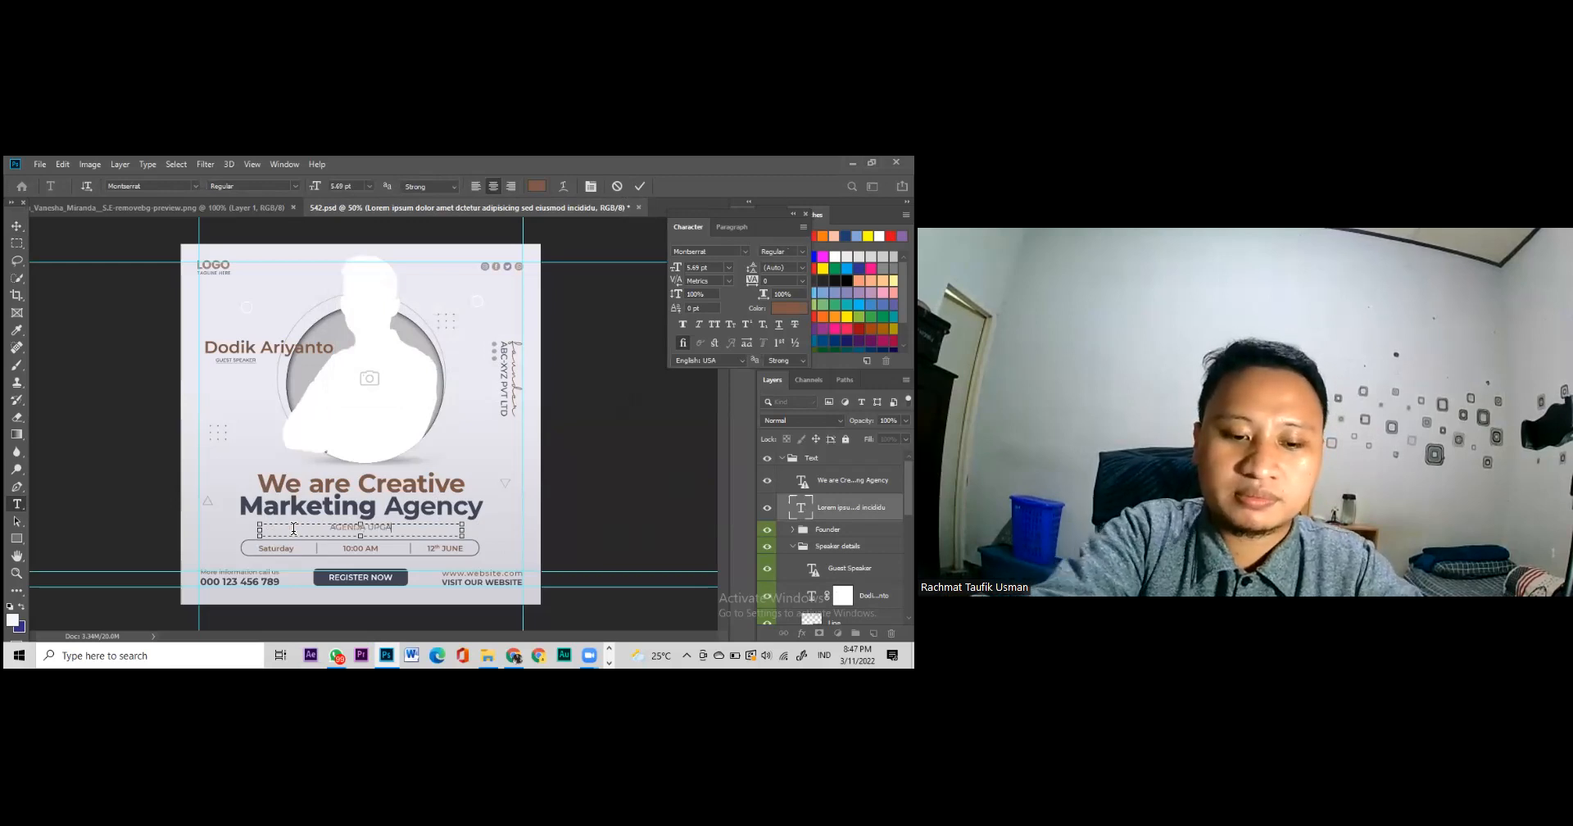
{"action": "type", "text": "RDING"}
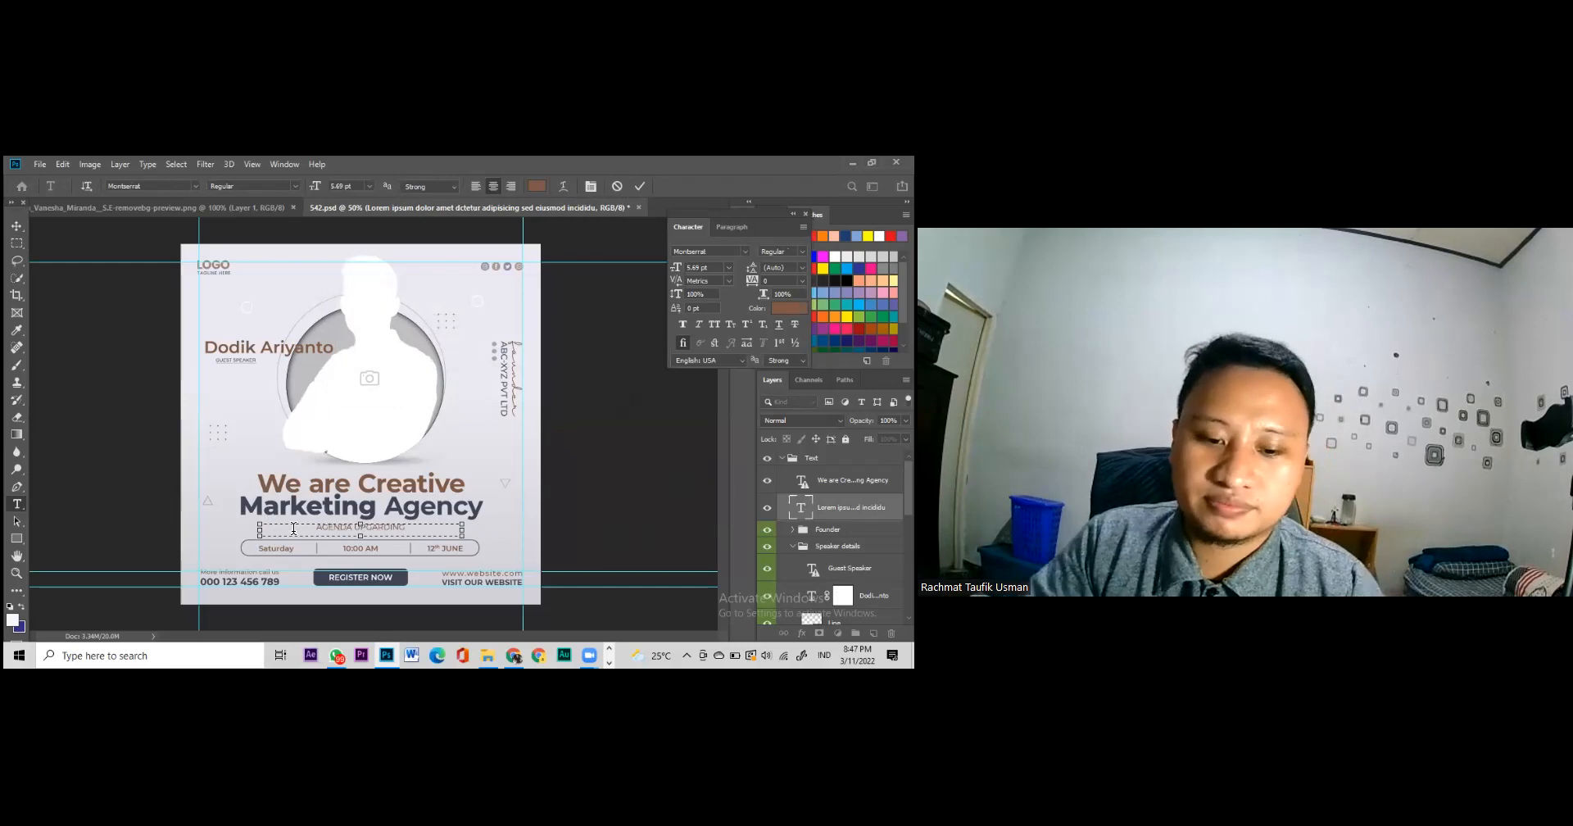
{"action": "type", "text": " MMT"}
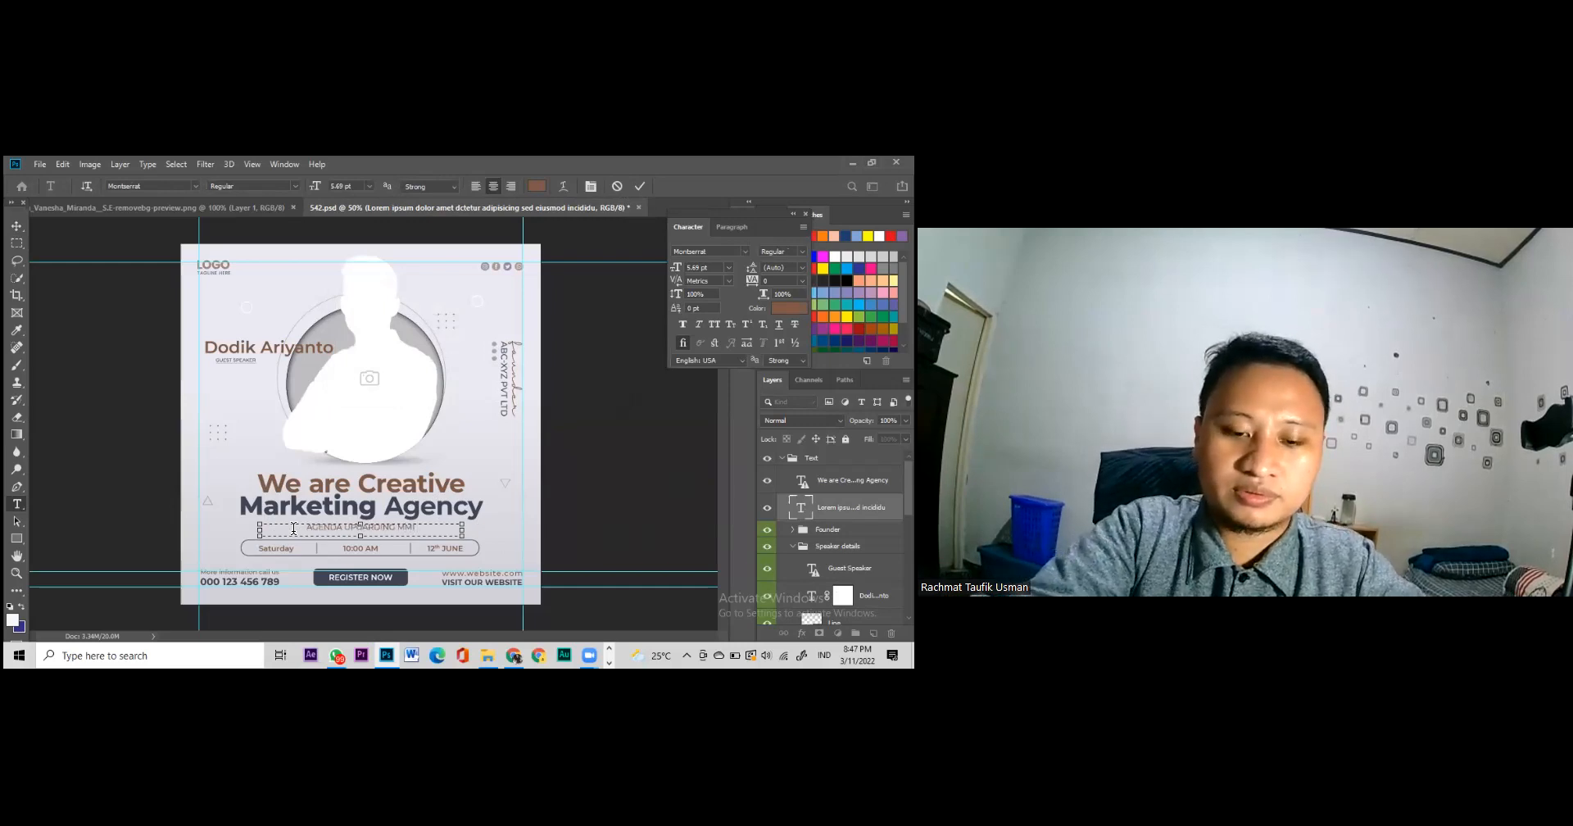
{"action": "type", "text": " FORUM"}
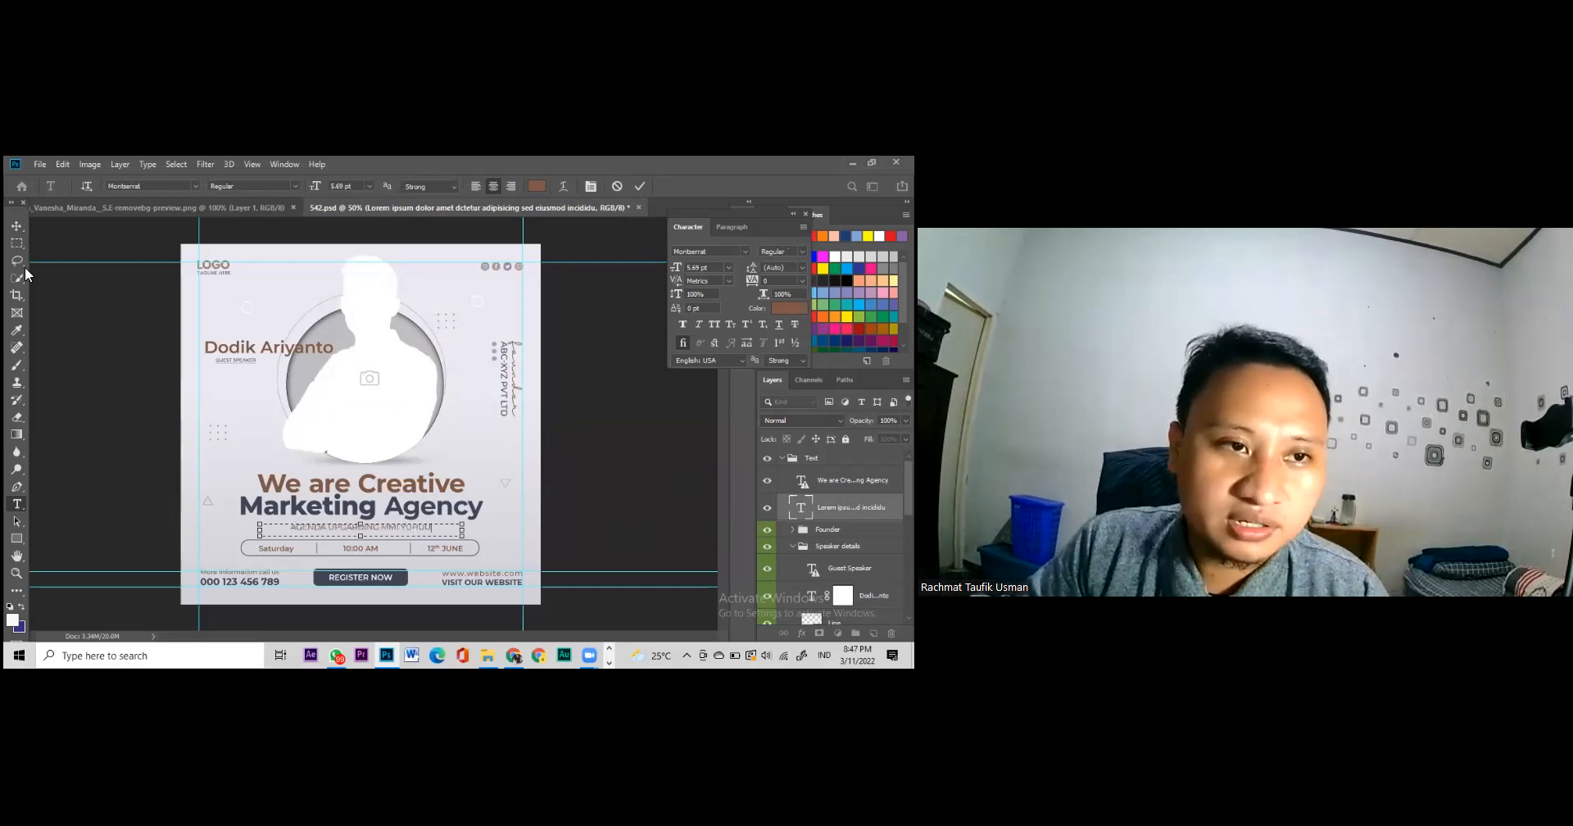
Step: Make the whole agenda line Faux Bold, keeping Montserrat, and commit it
{"action": "key", "text": "ctrl+a"}
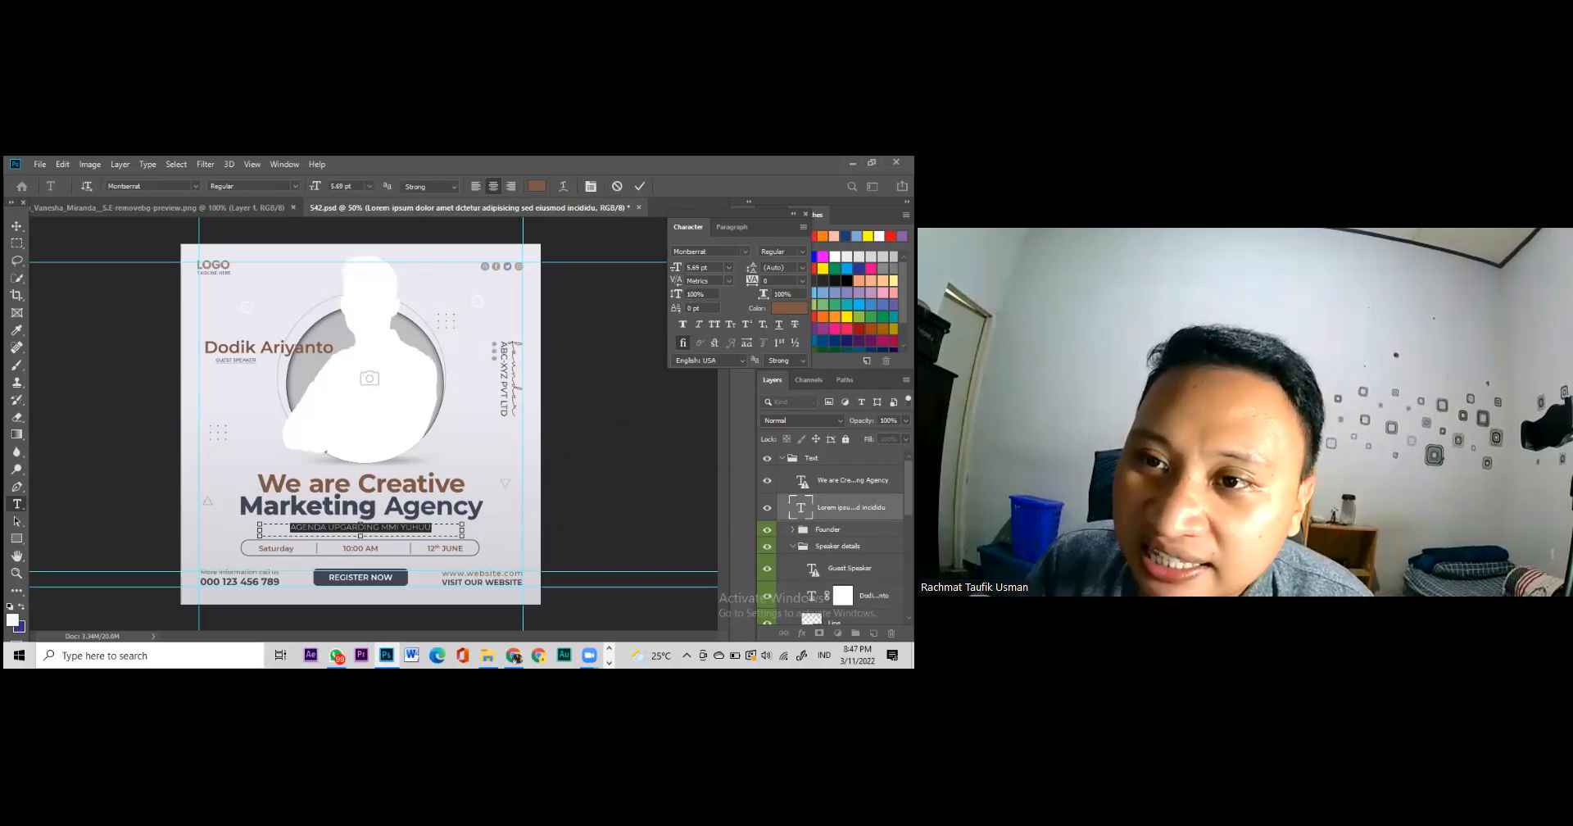
{"action": "left_click", "coordinate": [745, 252]}
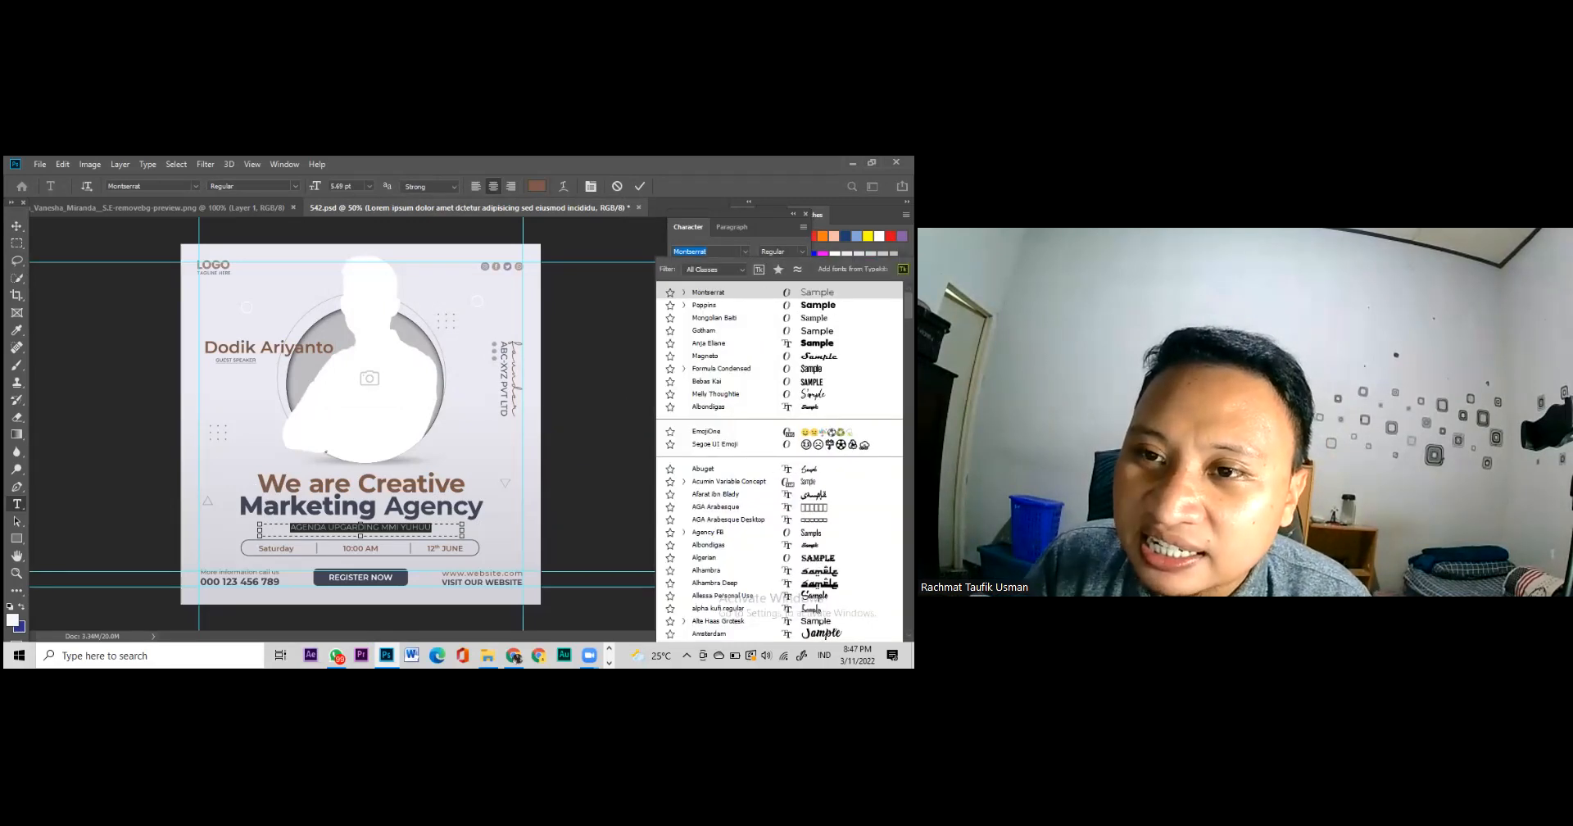
{"action": "key", "text": "Escape"}
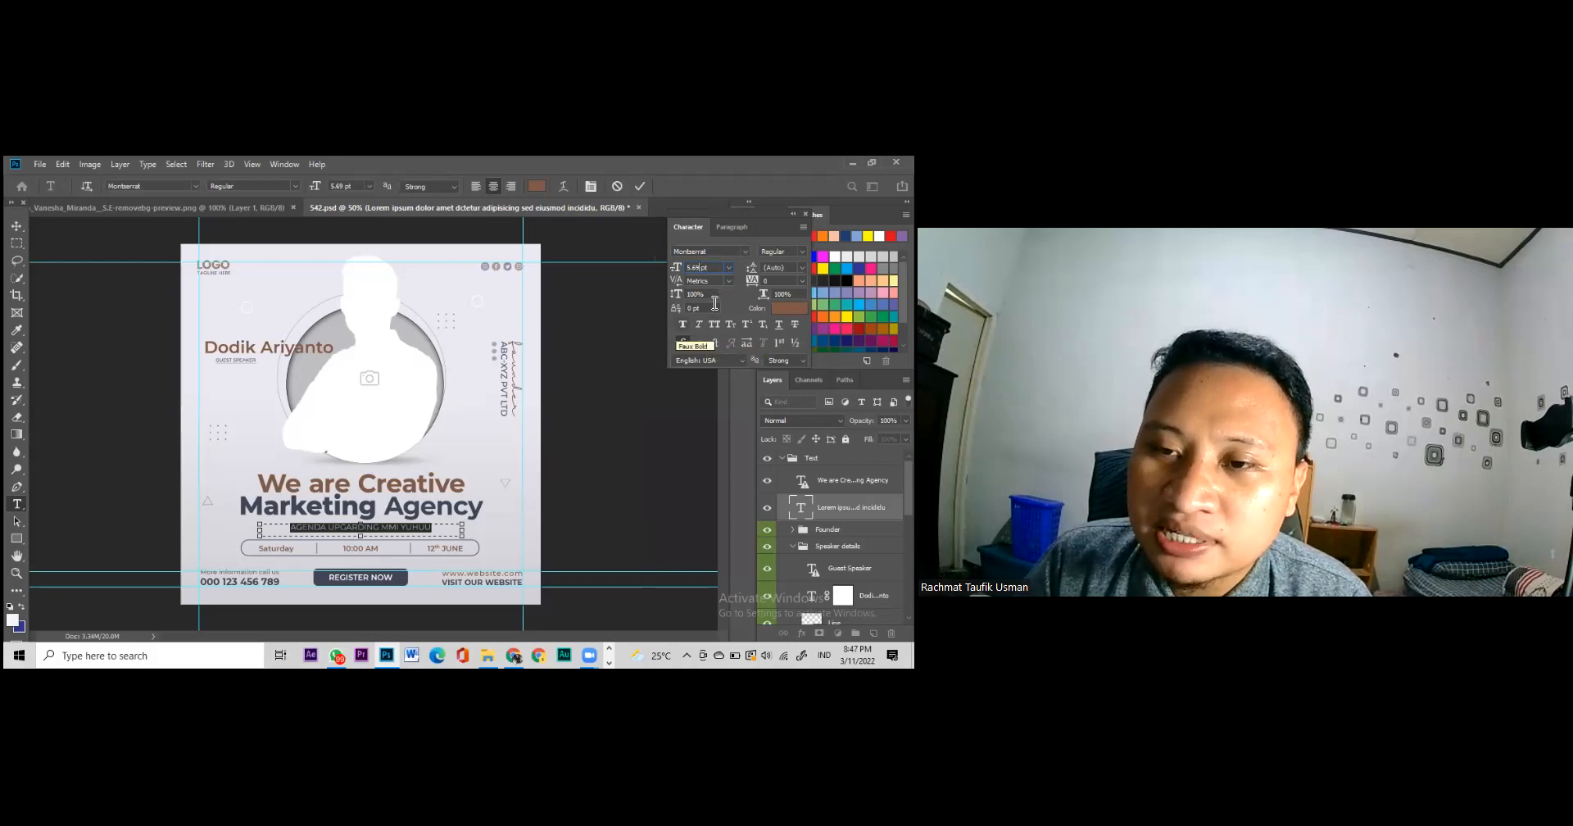
{"action": "key", "text": "ctrl+shift+b"}
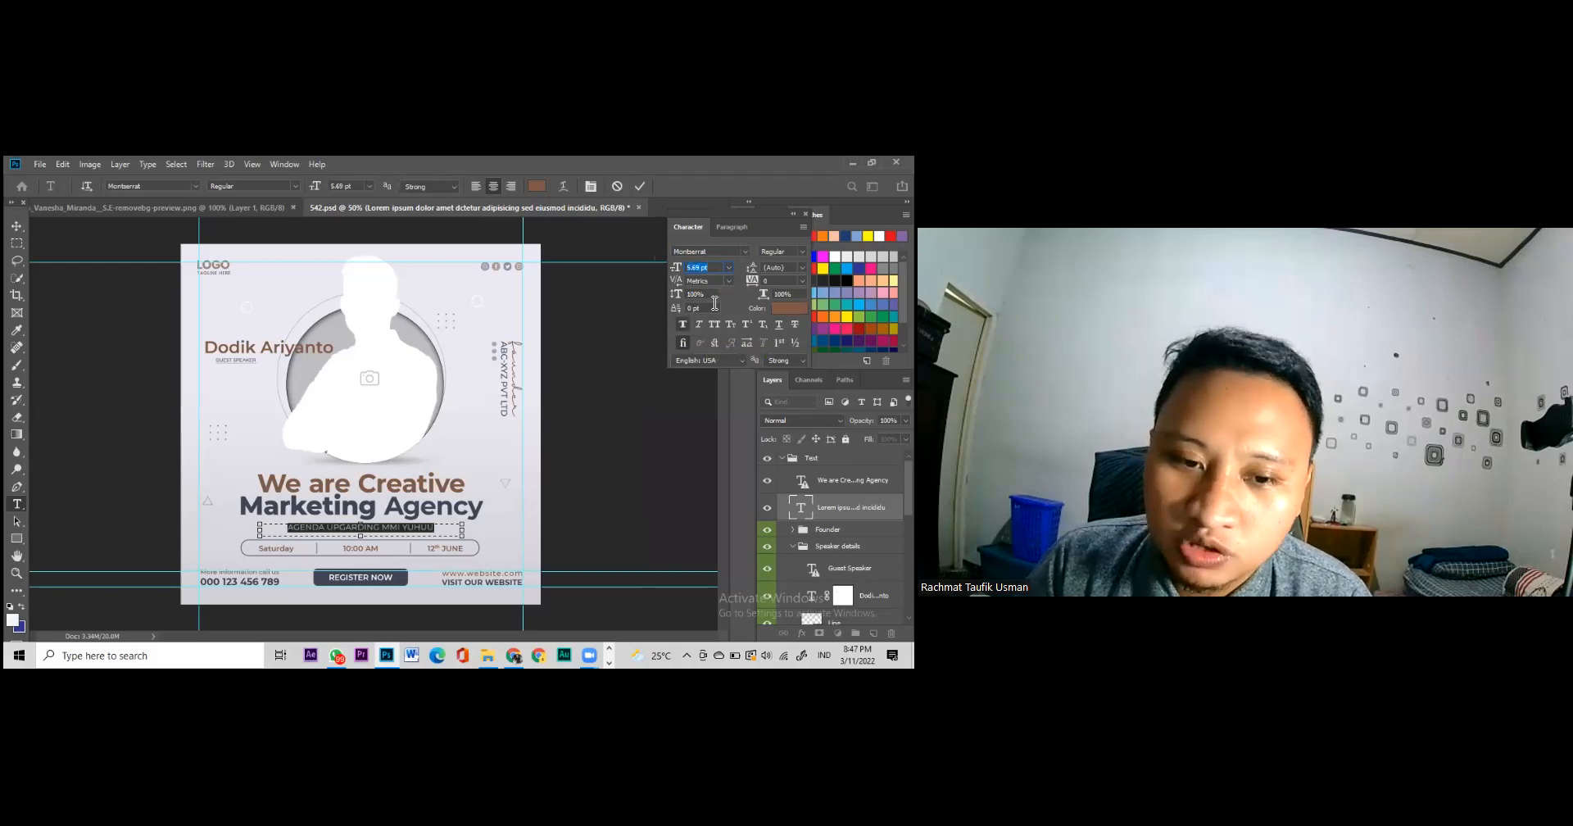
{"action": "left_click", "coordinate": [16, 226]}
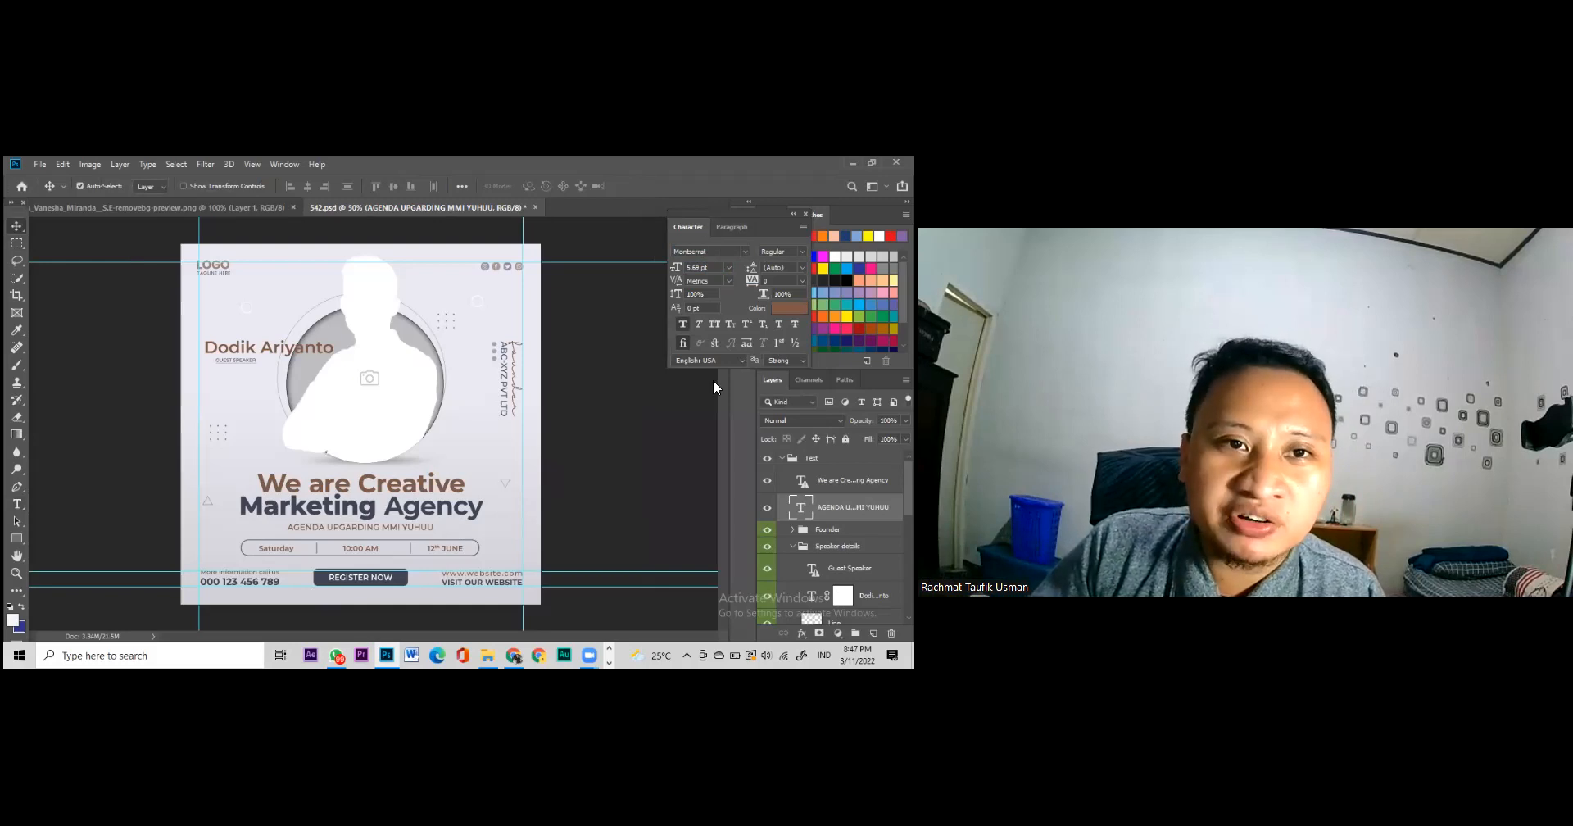
{"action": "left_click", "coordinate": [284, 164]}
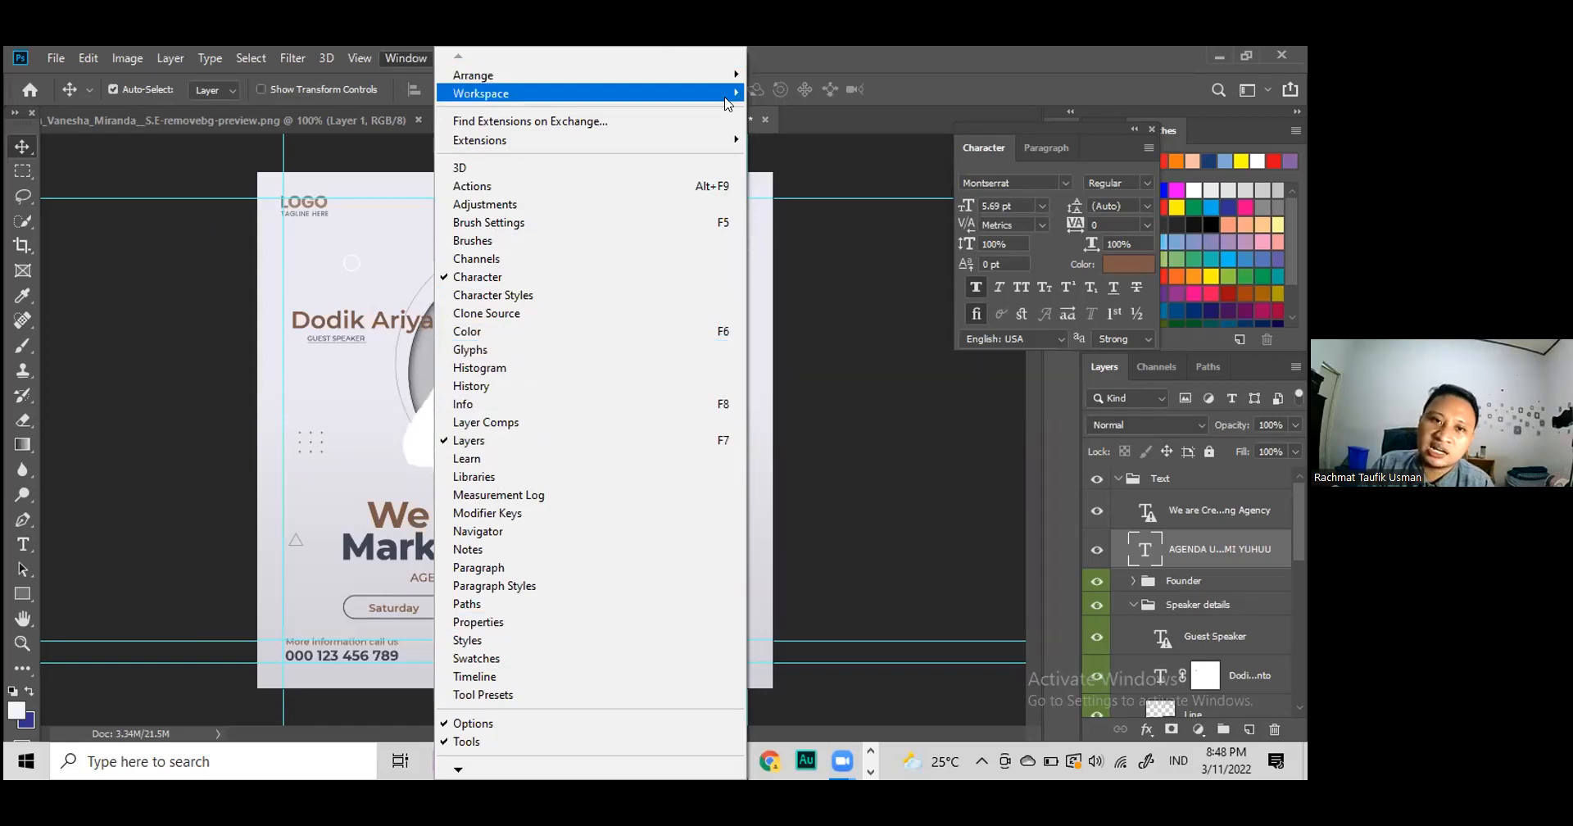
{"action": "left_click", "coordinate": [771, 534]}
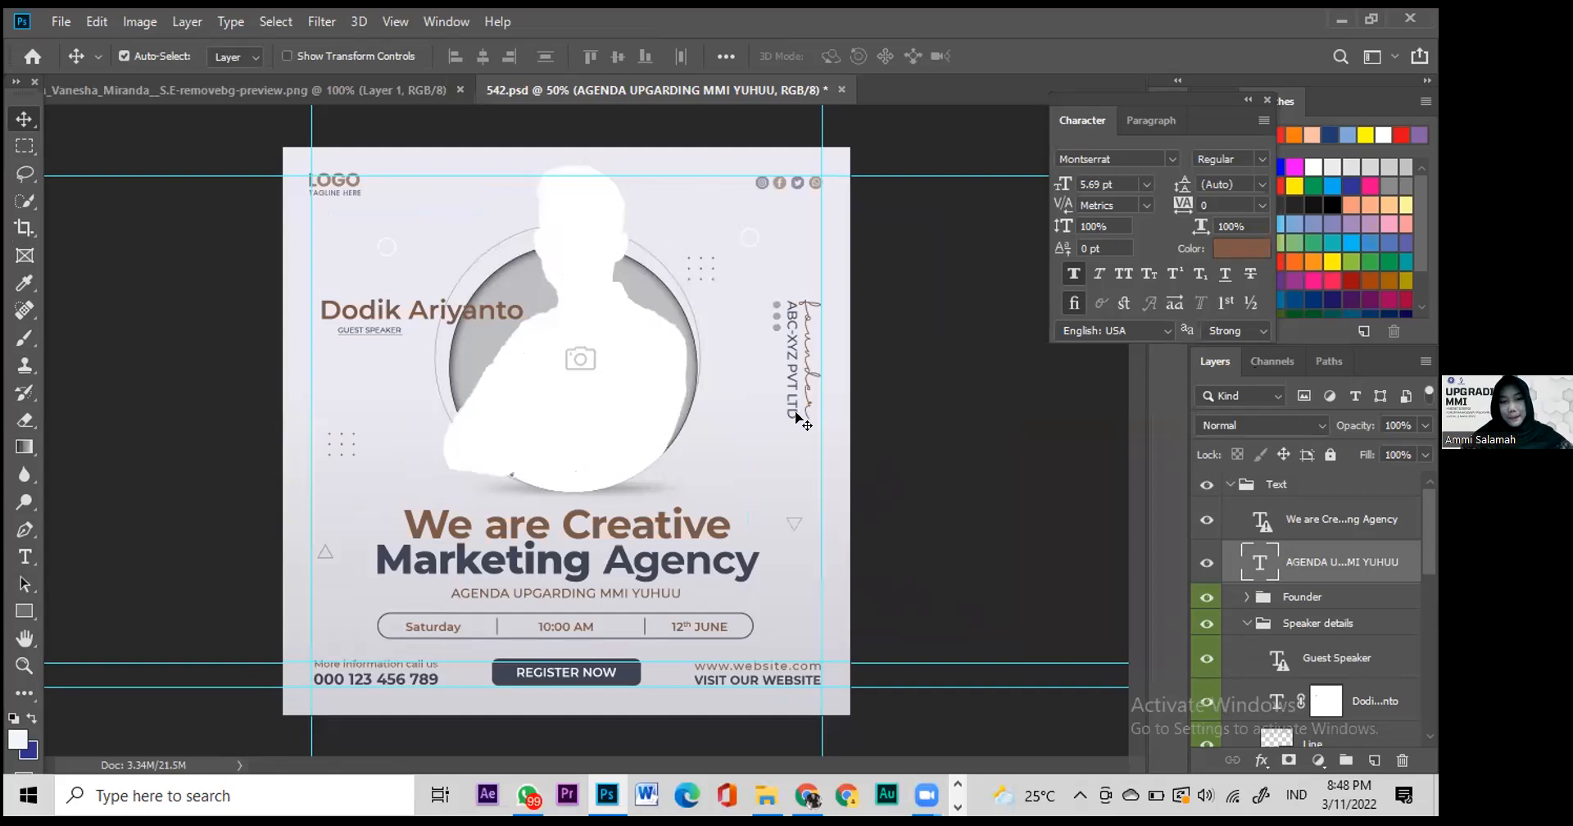
Step: Select the Double Click here portrait layer and collapse the Text group in Layers
{"action": "left_click", "coordinate": [604, 393]}
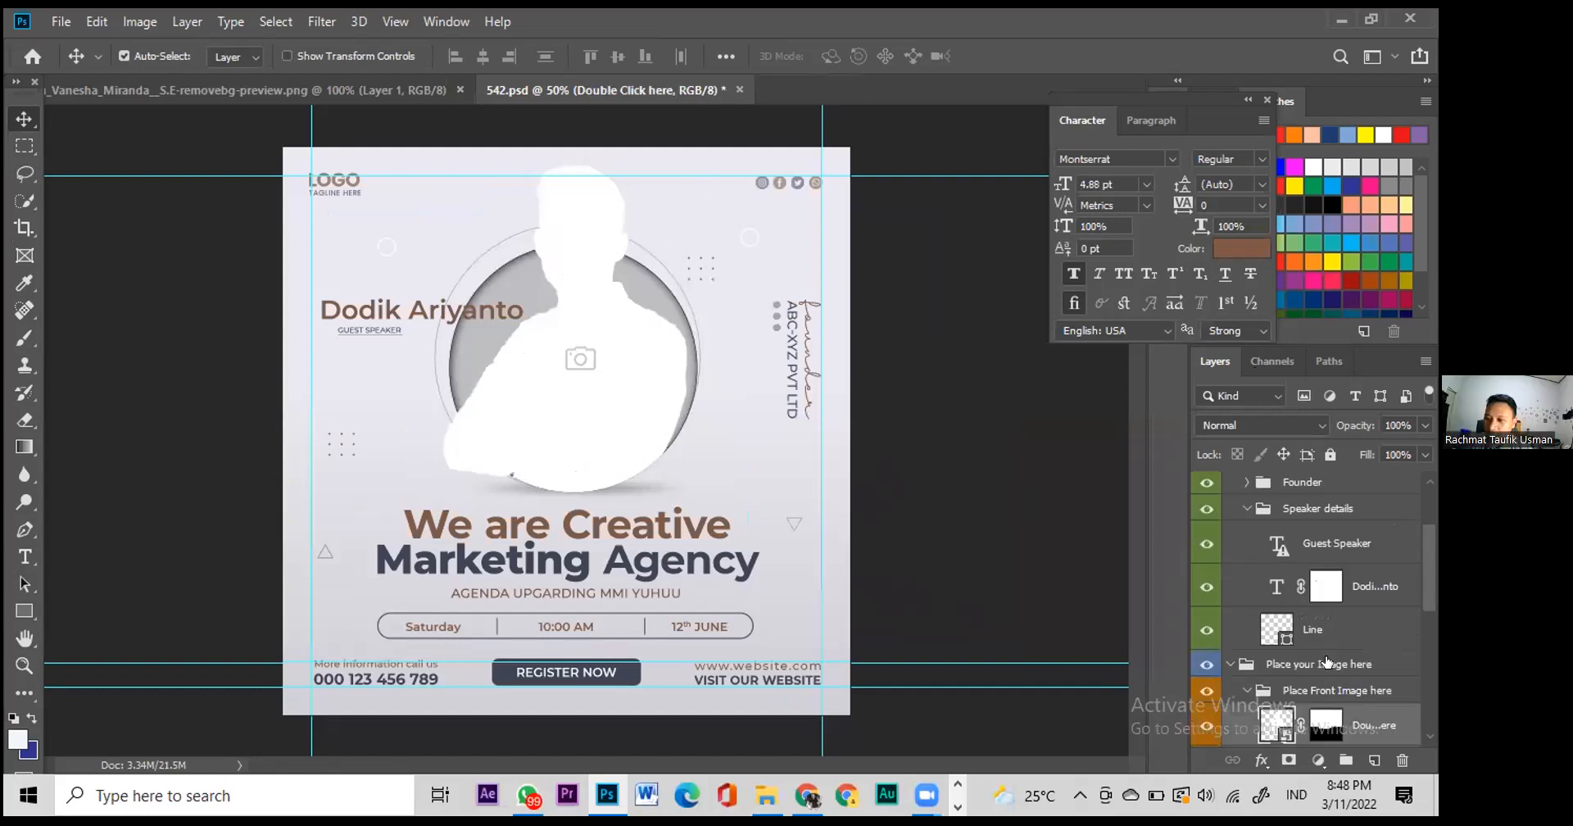
{"action": "scroll", "coordinate": [1327, 662], "scroll_direction": "up", "scroll_amount": 3}
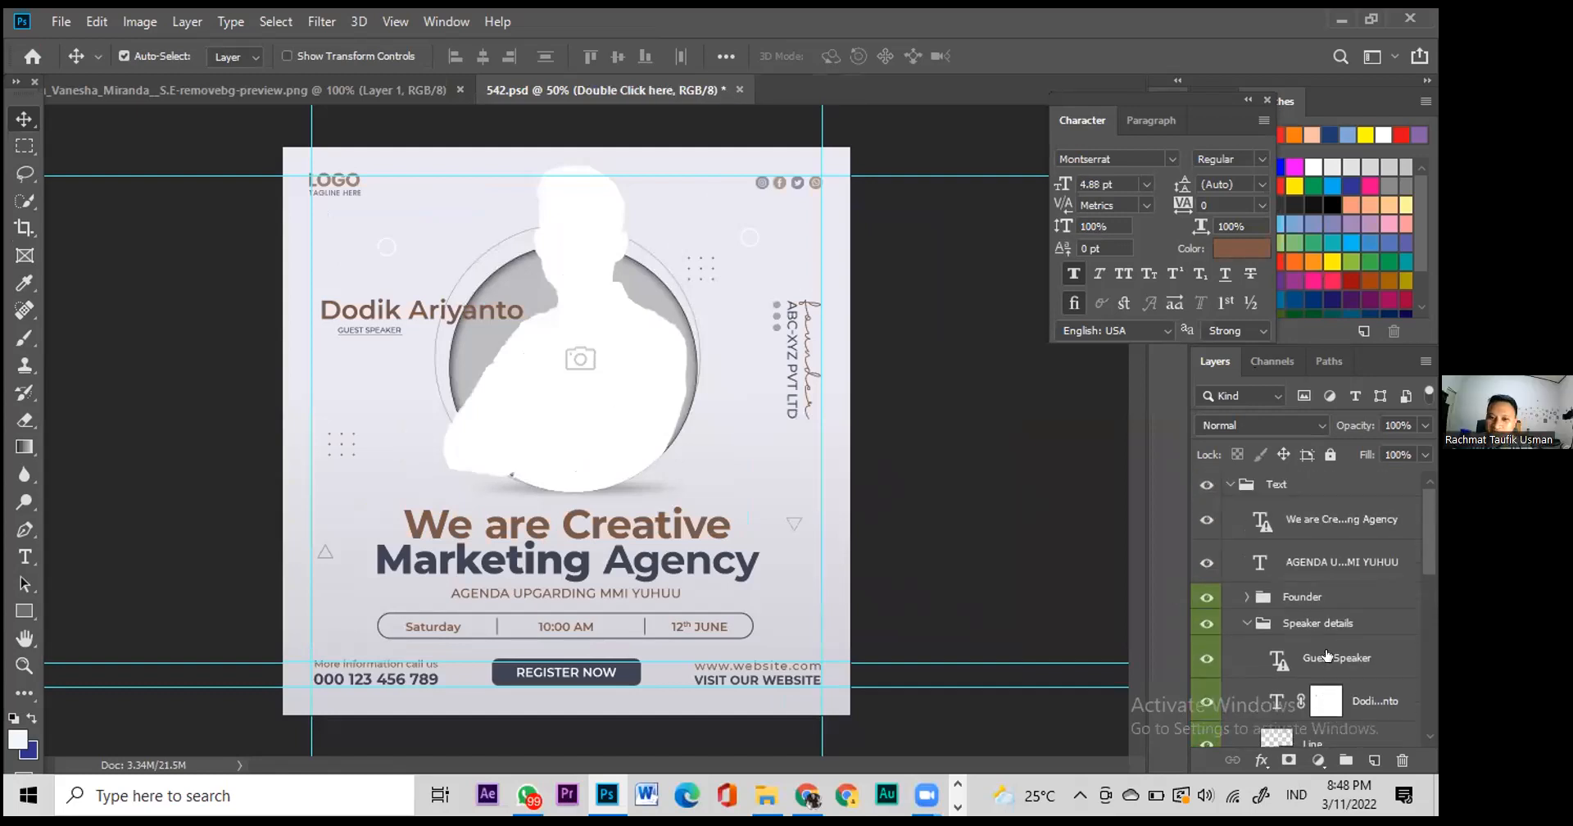
{"action": "left_click", "coordinate": [1229, 484]}
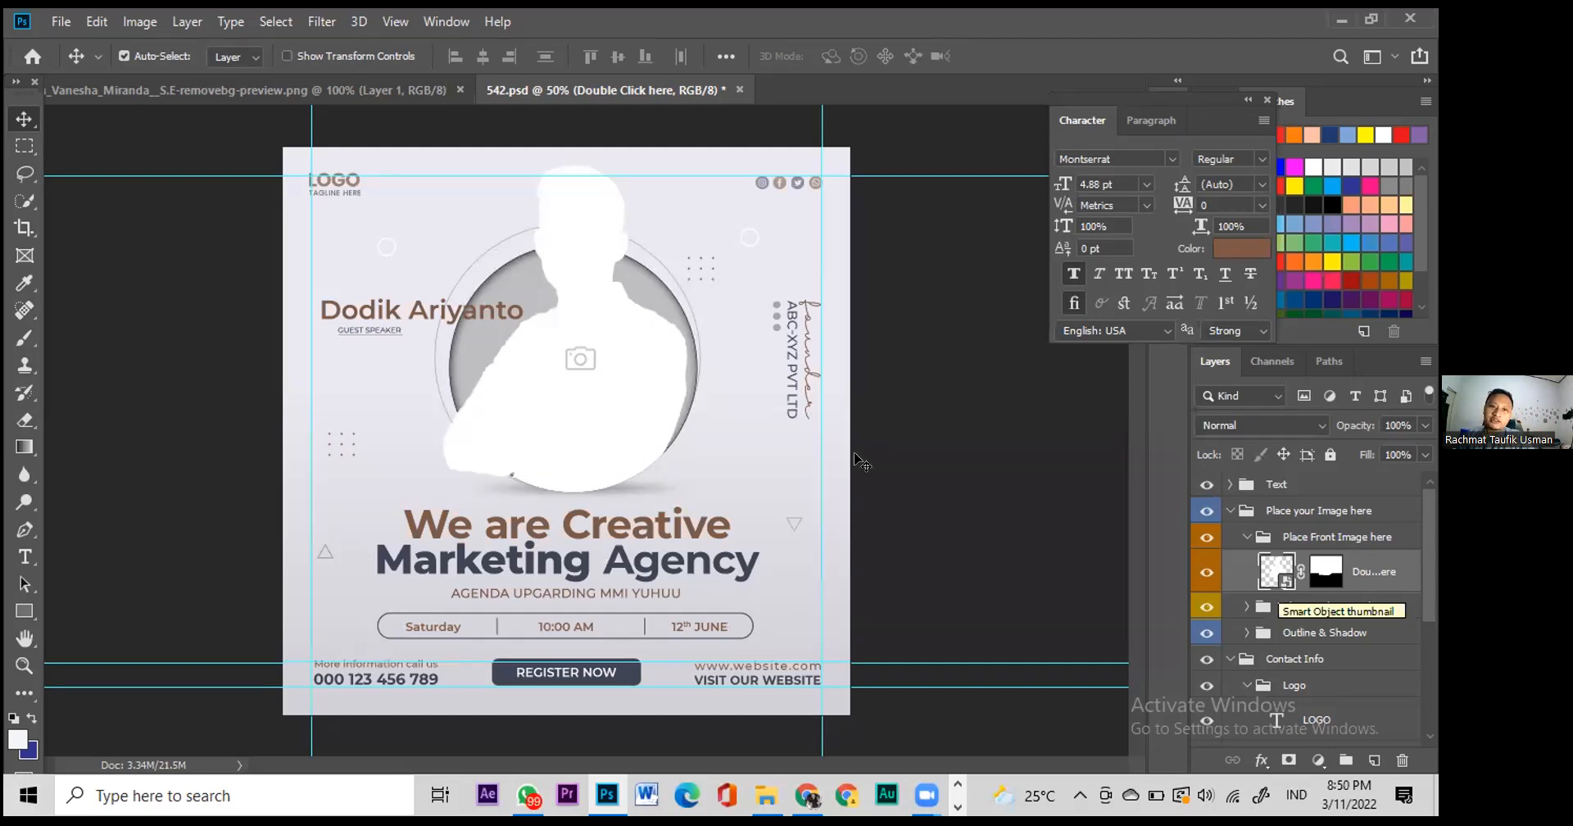
{"action": "left_click", "coordinate": [246, 91]}
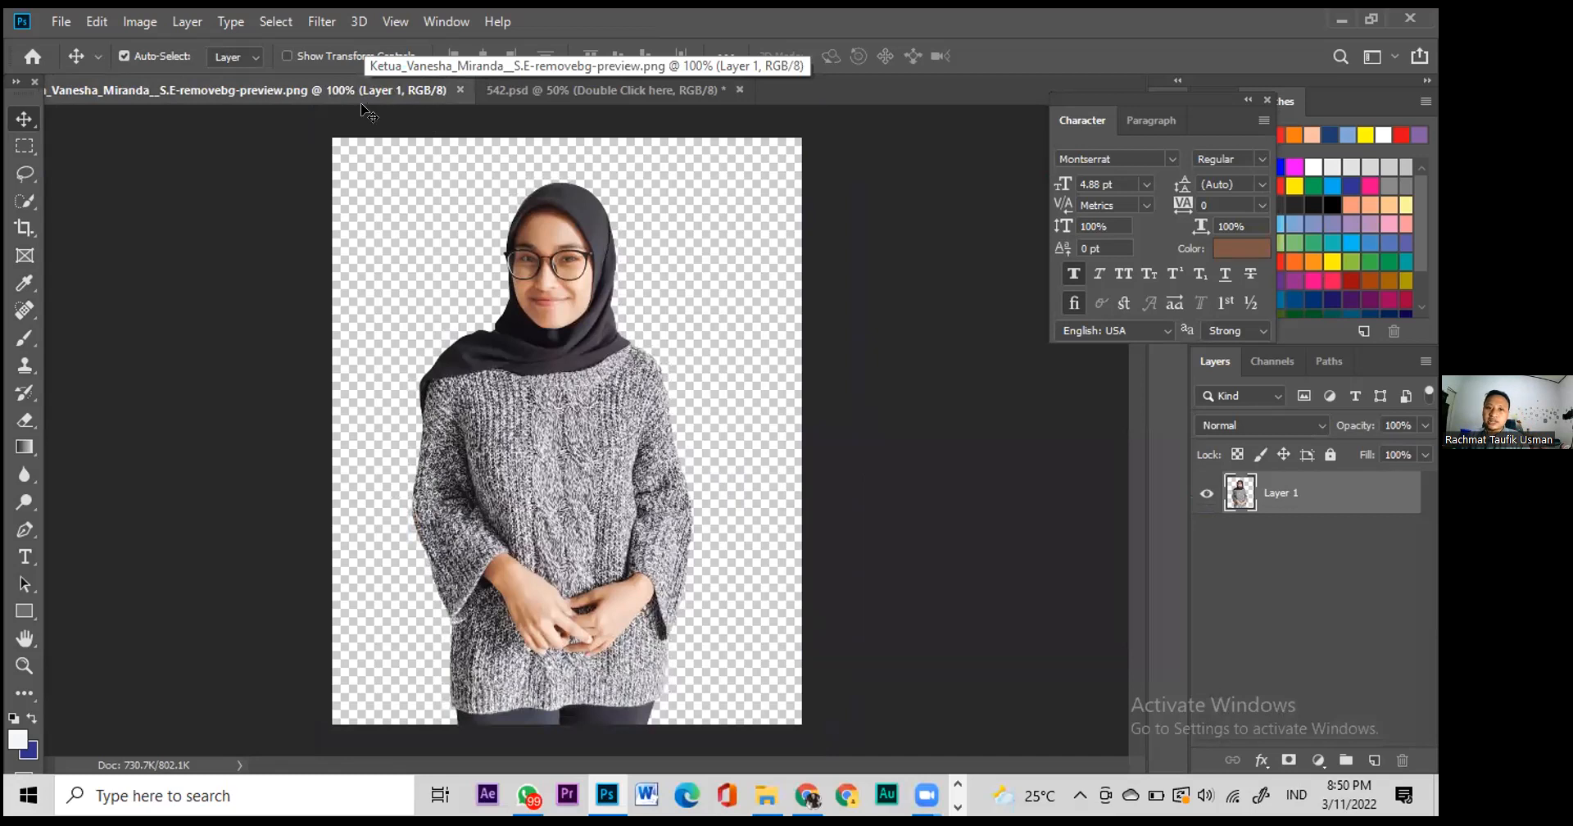
{"action": "left_click_drag", "start_coordinate": [567, 406], "coordinate": [542, 85]}
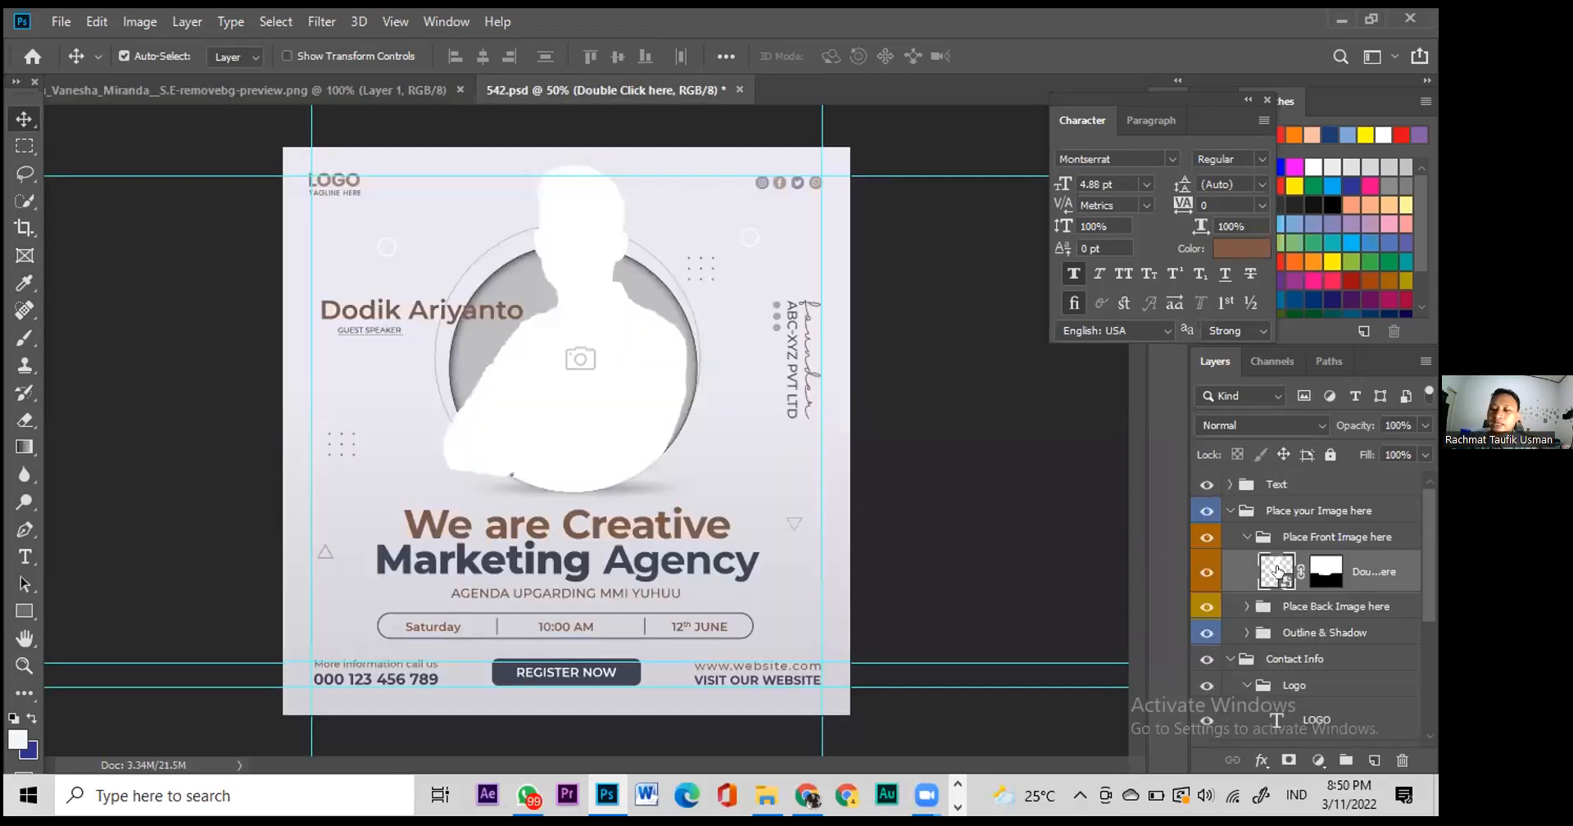
{"action": "left_click", "coordinate": [1205, 573]}
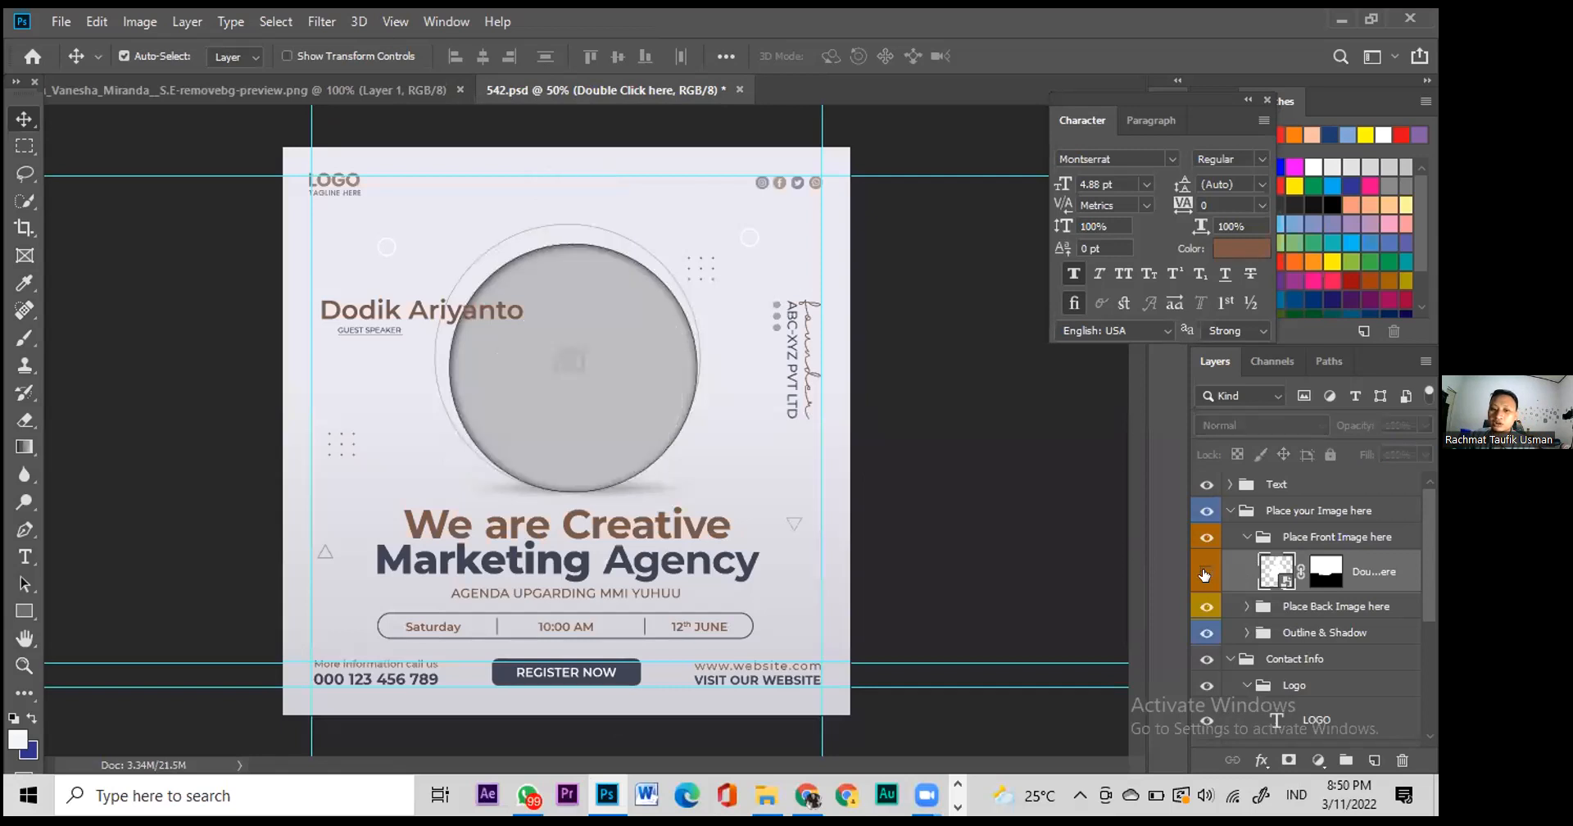
{"action": "left_click", "coordinate": [1204, 573]}
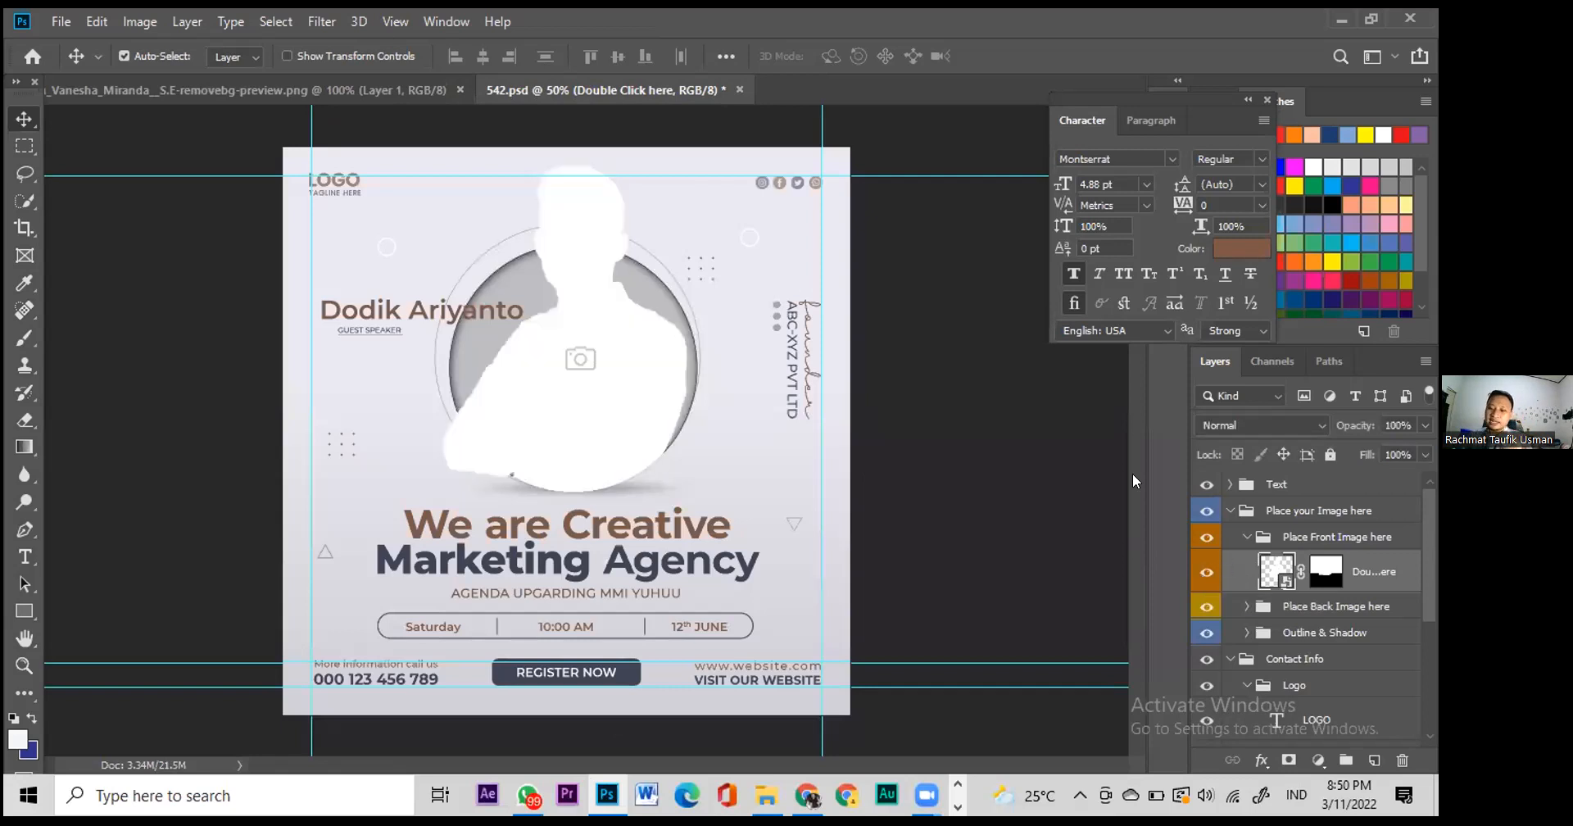
{"action": "left_click", "coordinate": [245, 90]}
{"action": "left_click_drag", "start_coordinate": [581, 218], "coordinate": [574, 385]}
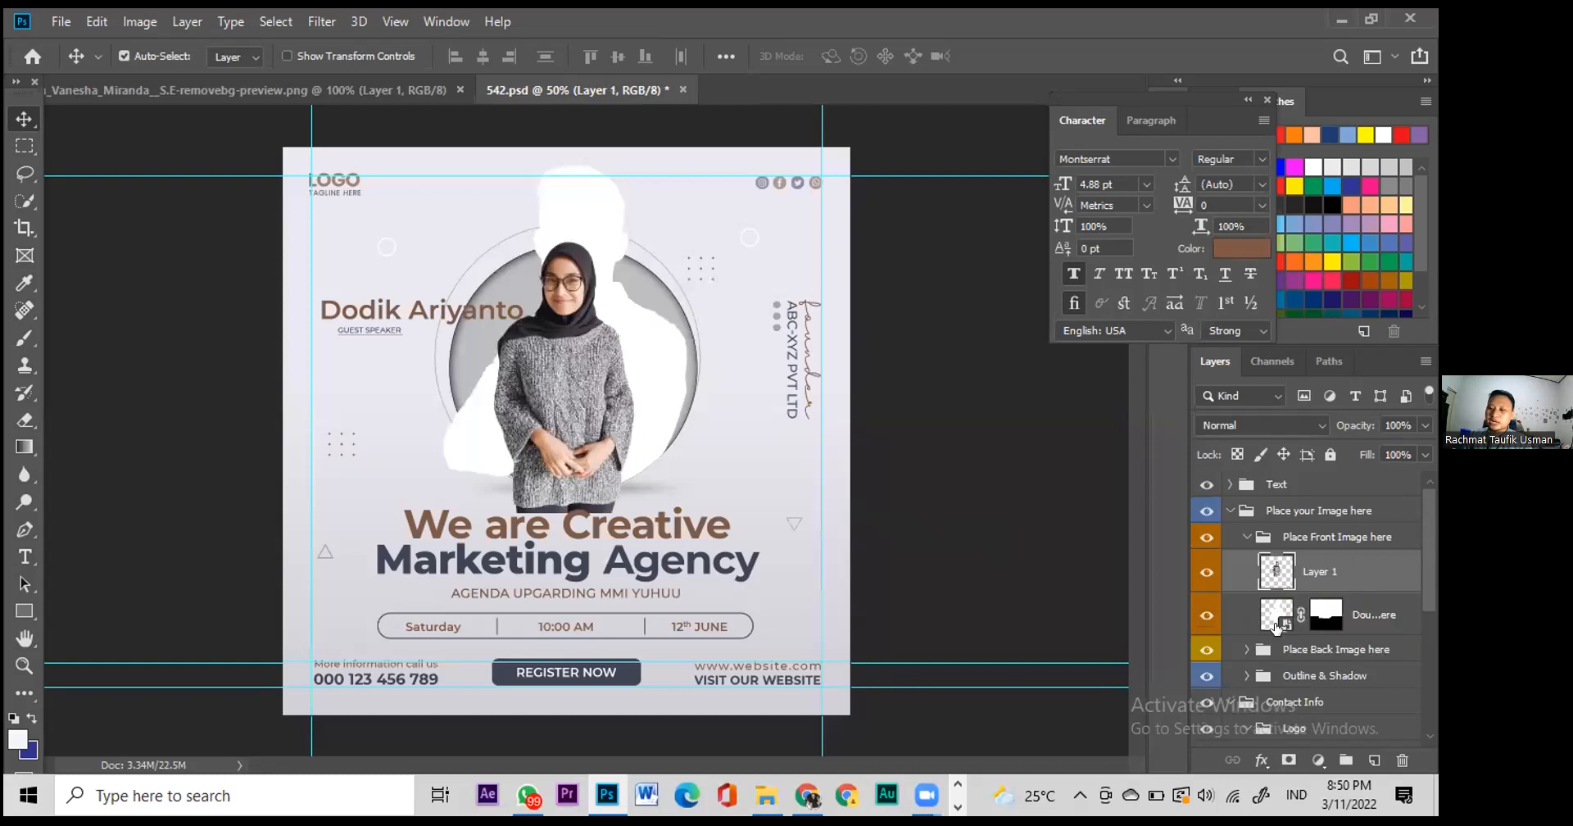
{"action": "left_click_drag", "start_coordinate": [1322, 615], "coordinate": [1311, 578]}
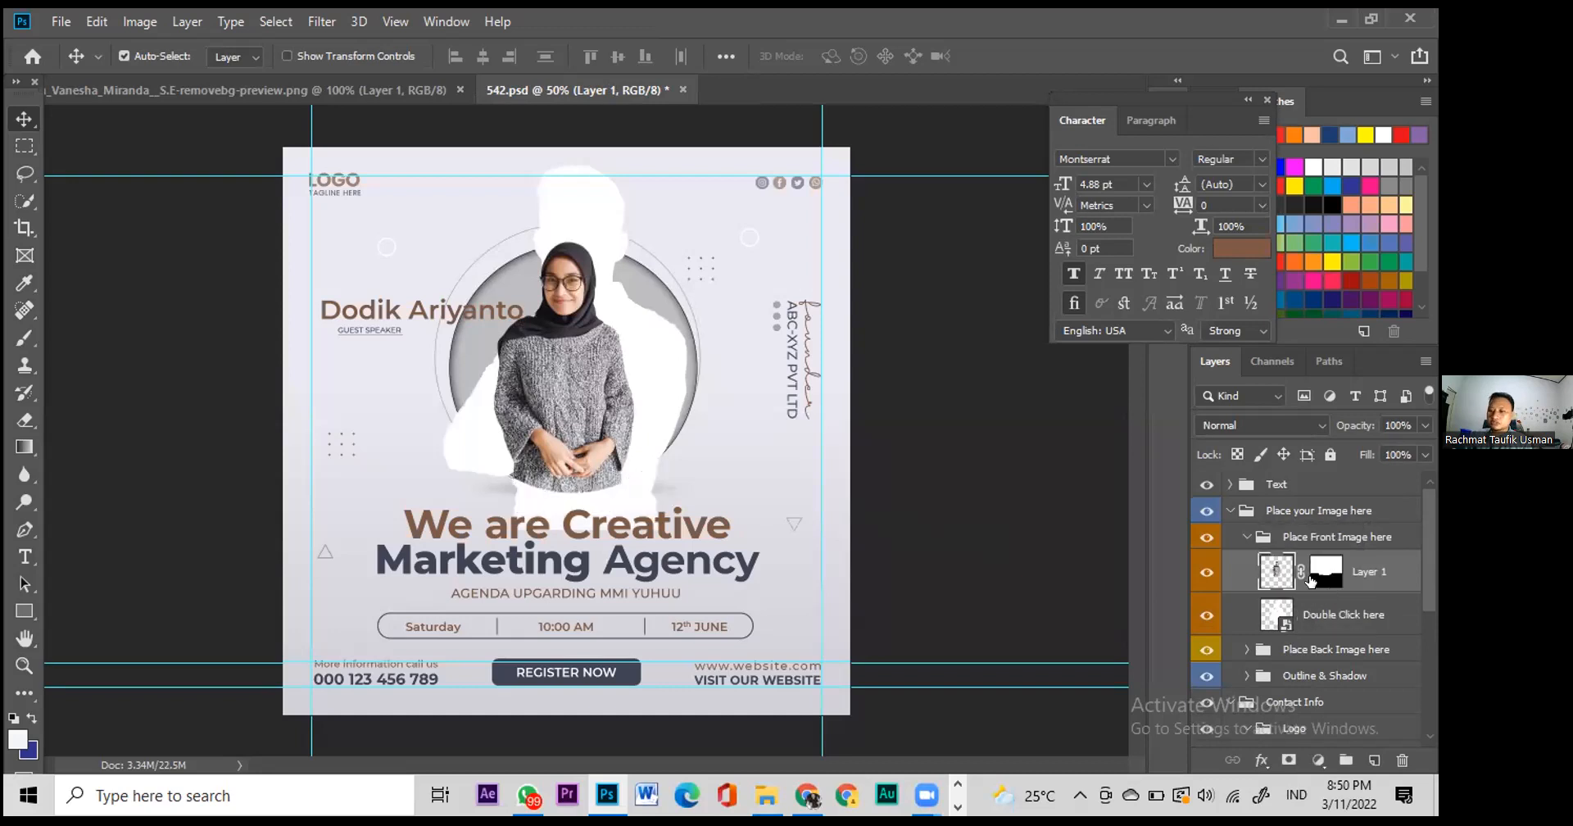
{"action": "left_click_drag", "start_coordinate": [1316, 569], "coordinate": [1319, 616]}
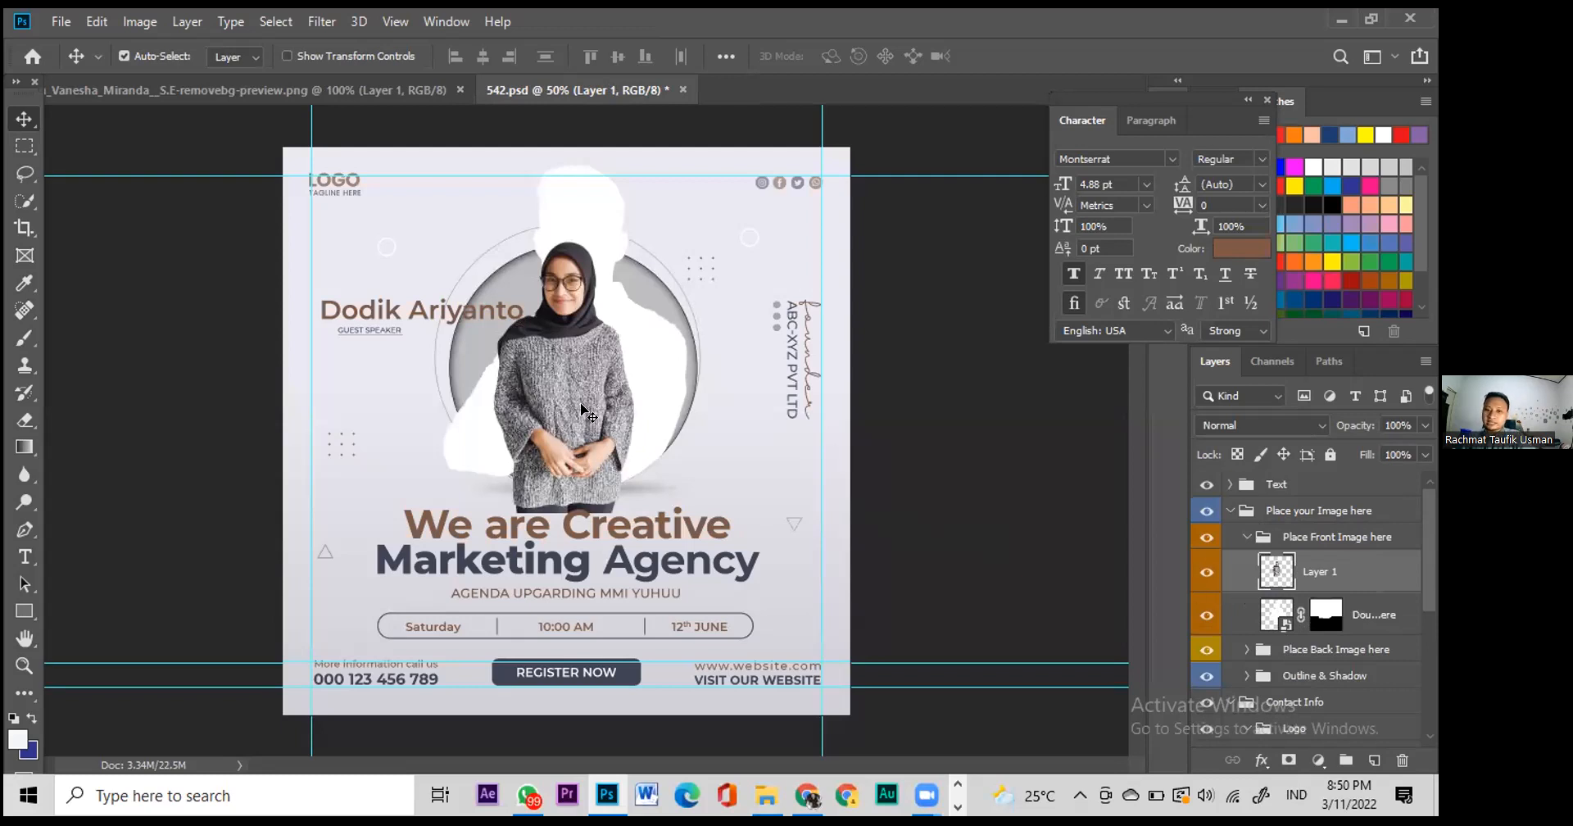
{"action": "key", "text": "Delete"}
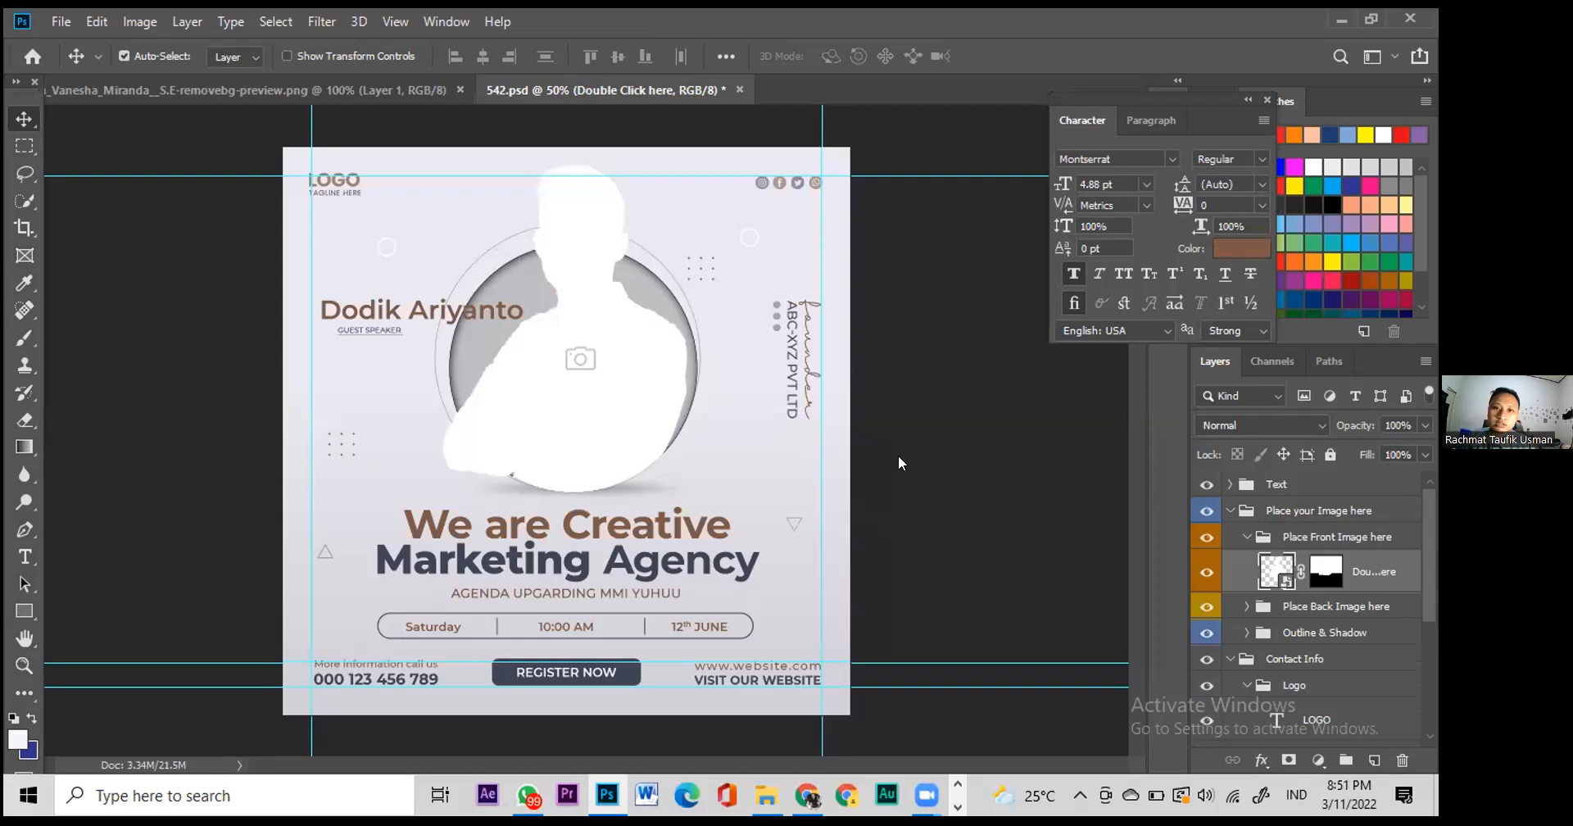
Step: Open the placeholder smart object, delete its white silhouette and drag in the cut-out portrait
{"action": "double_click", "coordinate": [1264, 589]}
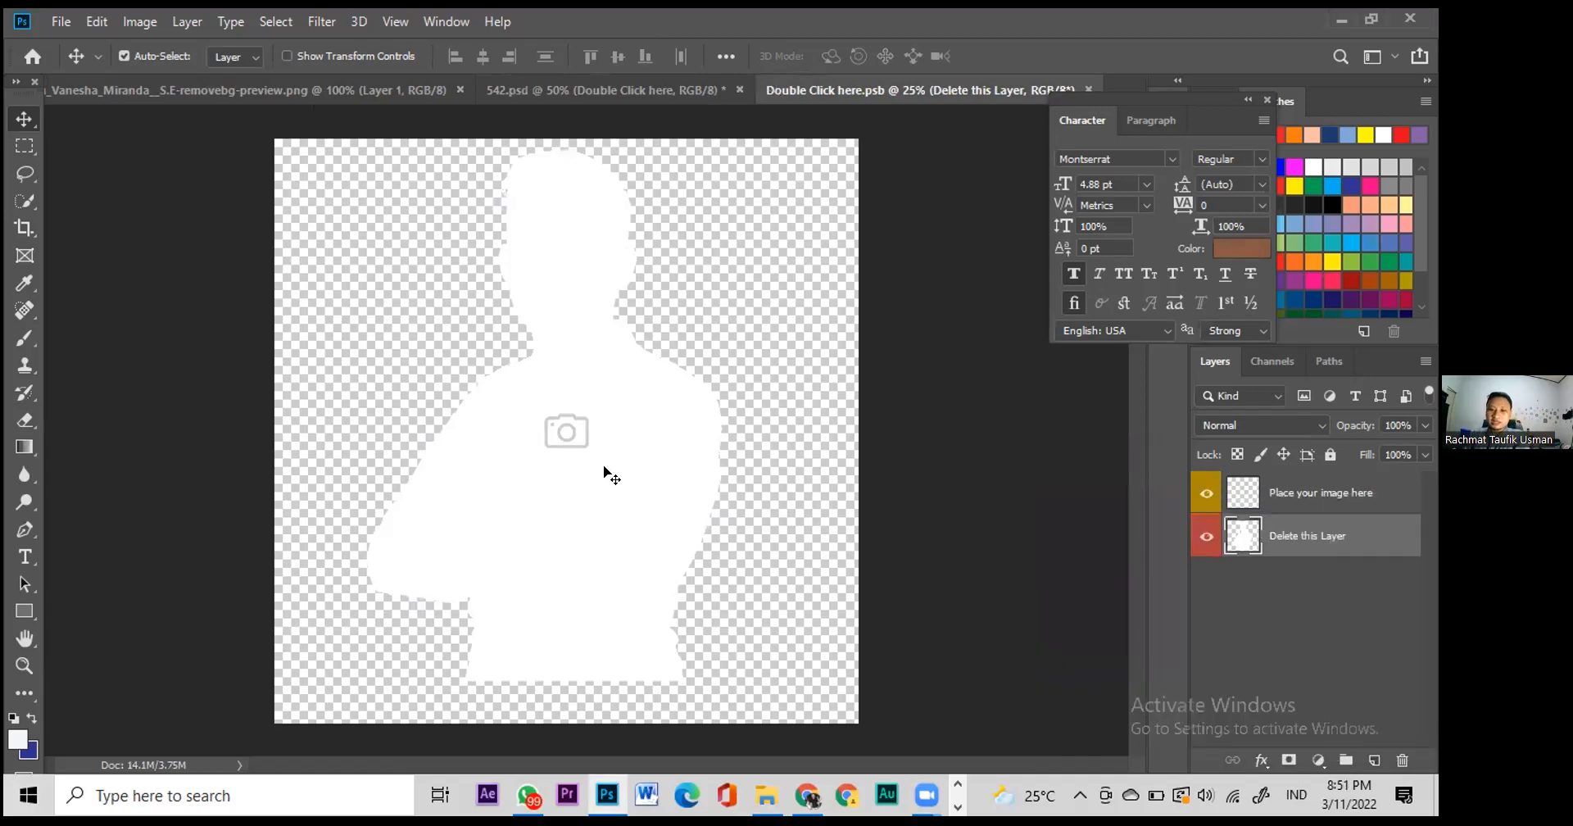
{"action": "key", "text": "Delete"}
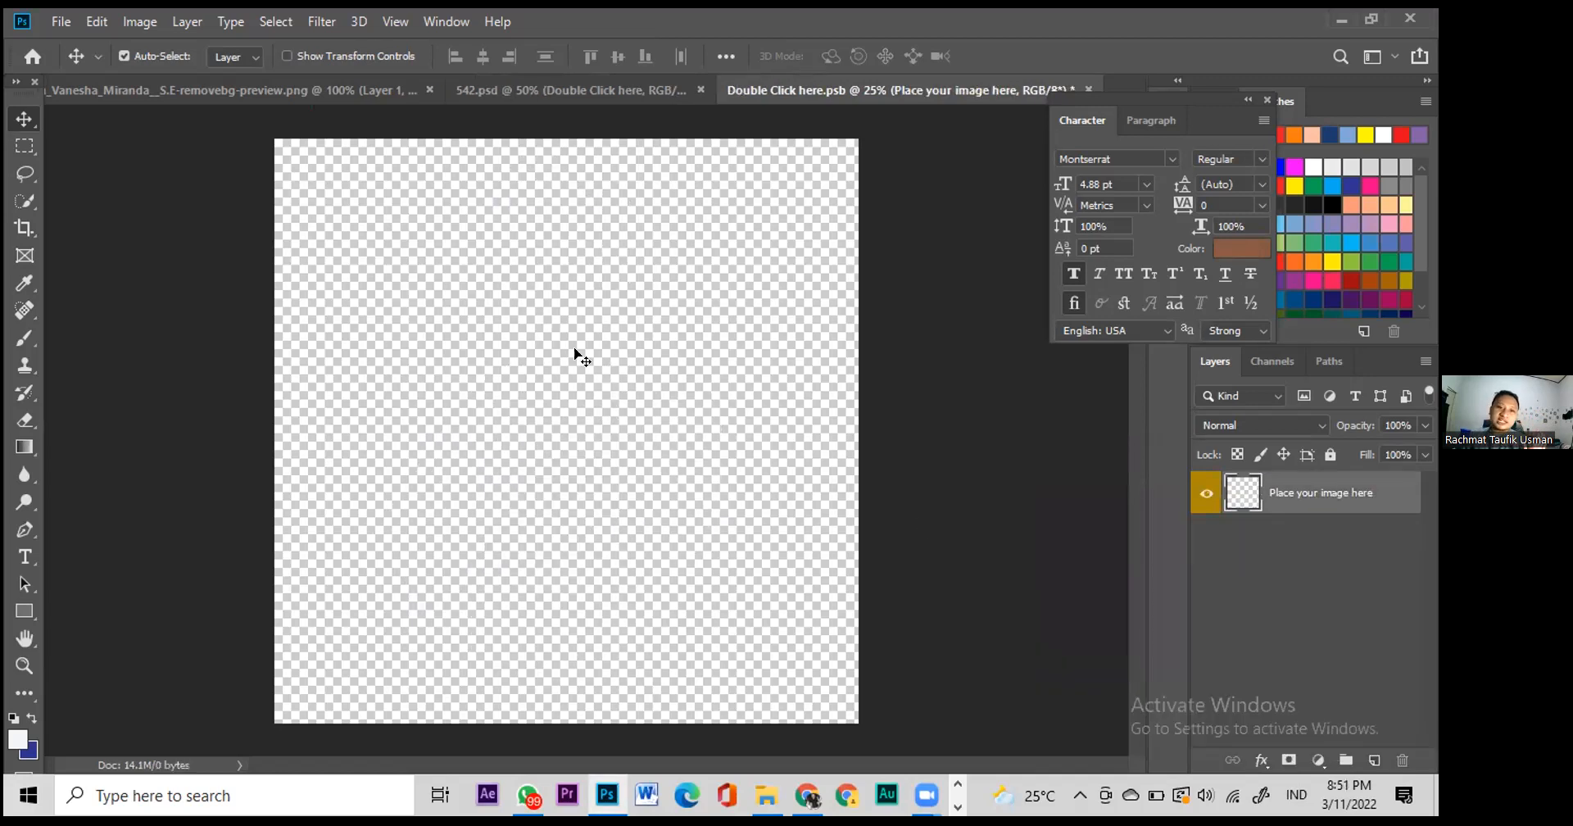
{"action": "left_click", "coordinate": [178, 89]}
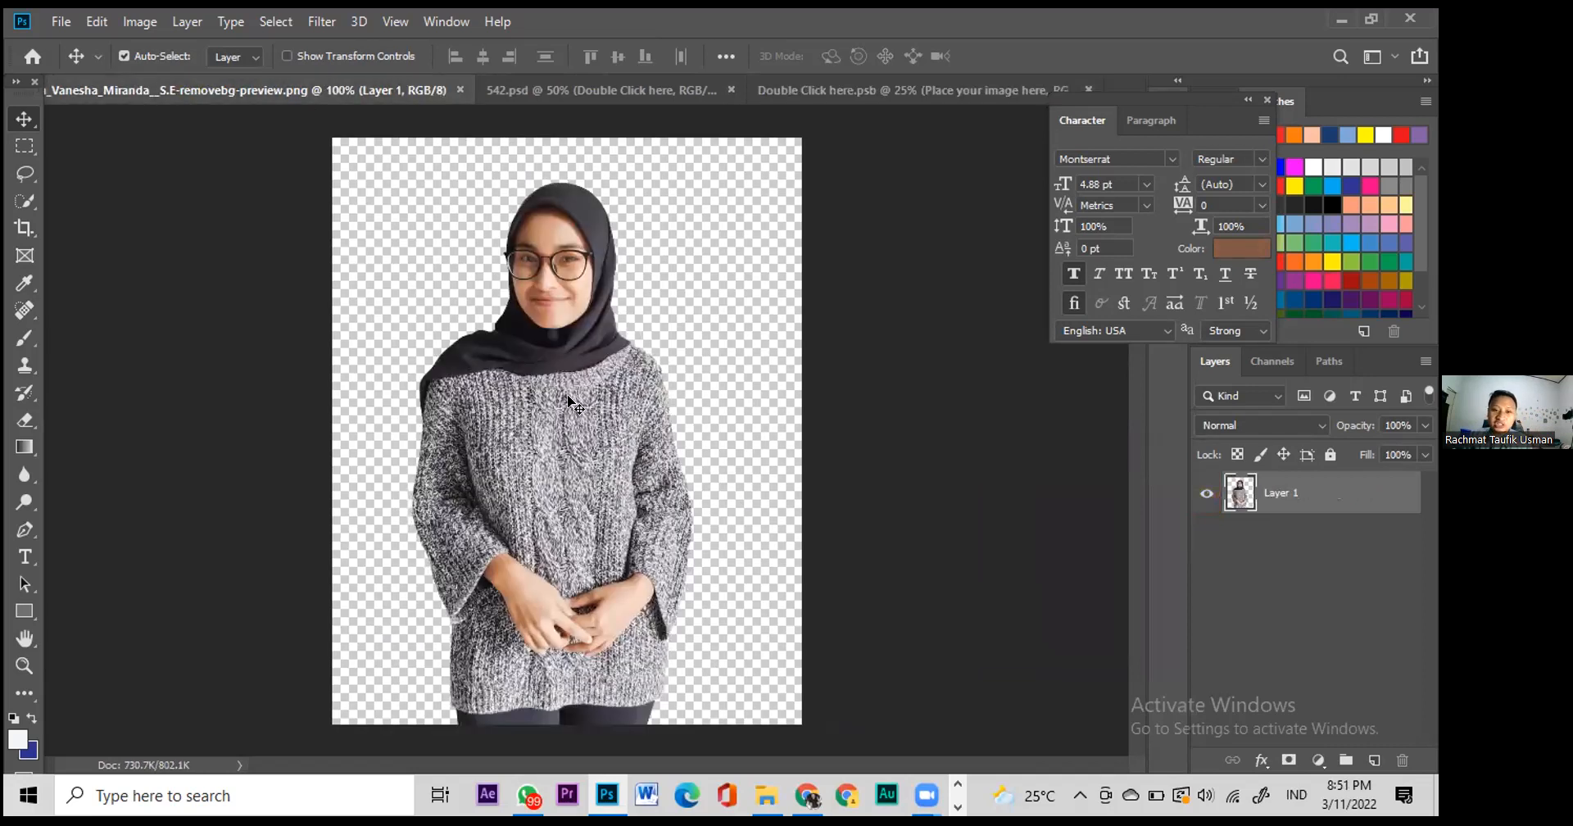
{"action": "left_click_drag", "start_coordinate": [571, 402], "coordinate": [552, 443]}
{"action": "key", "text": "Return"}
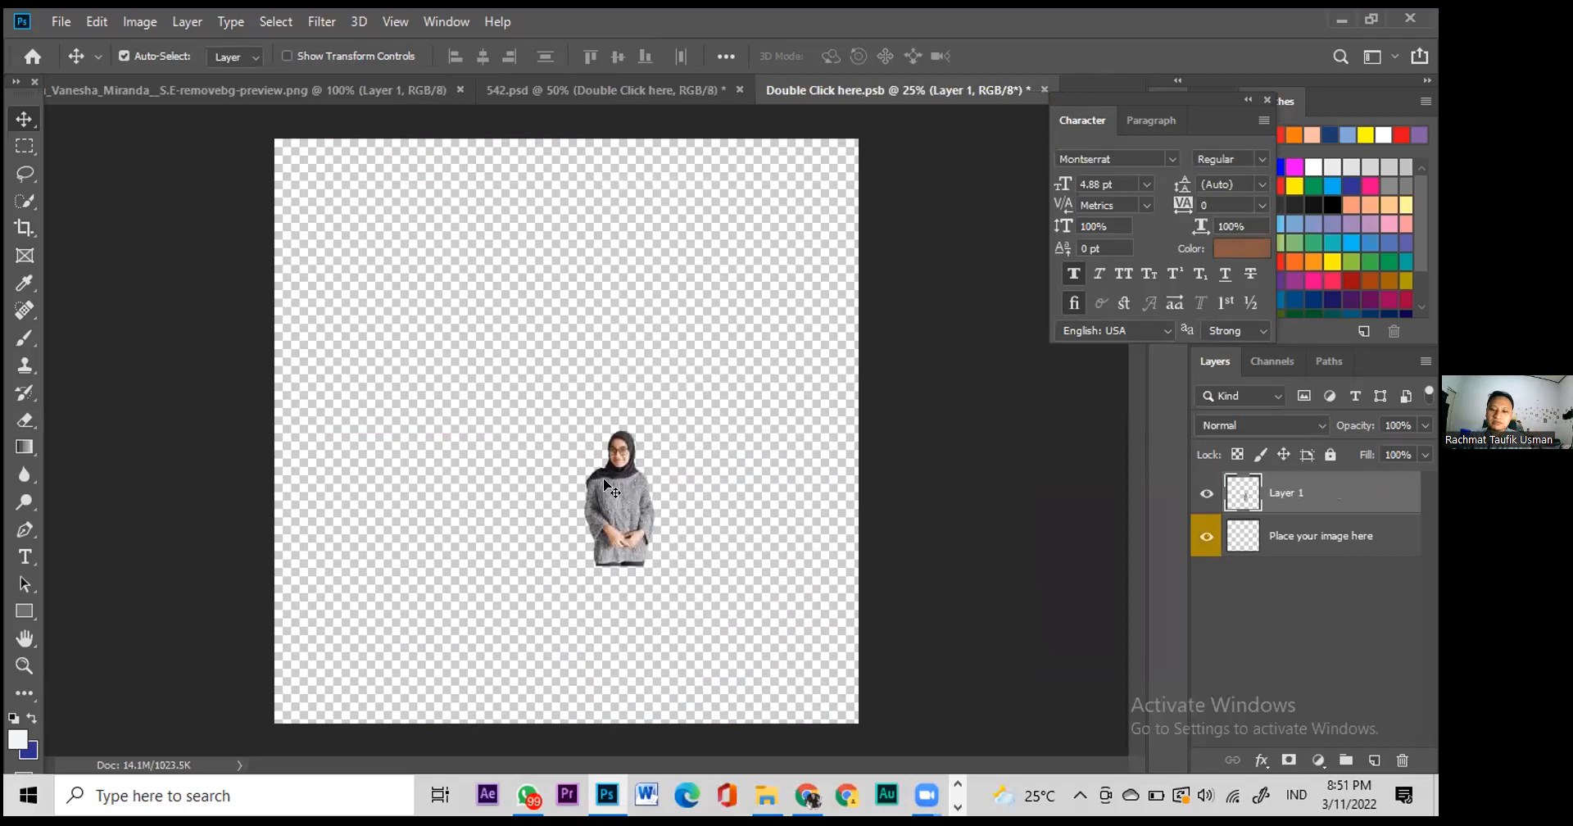
Step: Enlarge and reposition the portrait with Free Transform so it fills the placeholder canvas
{"action": "key", "text": "ctrl+t"}
{"action": "left_click_drag", "start_coordinate": [581, 431], "coordinate": [335, 160]}
{"action": "left_click_drag", "start_coordinate": [508, 419], "coordinate": [533, 518]}
{"action": "key", "text": "Return"}
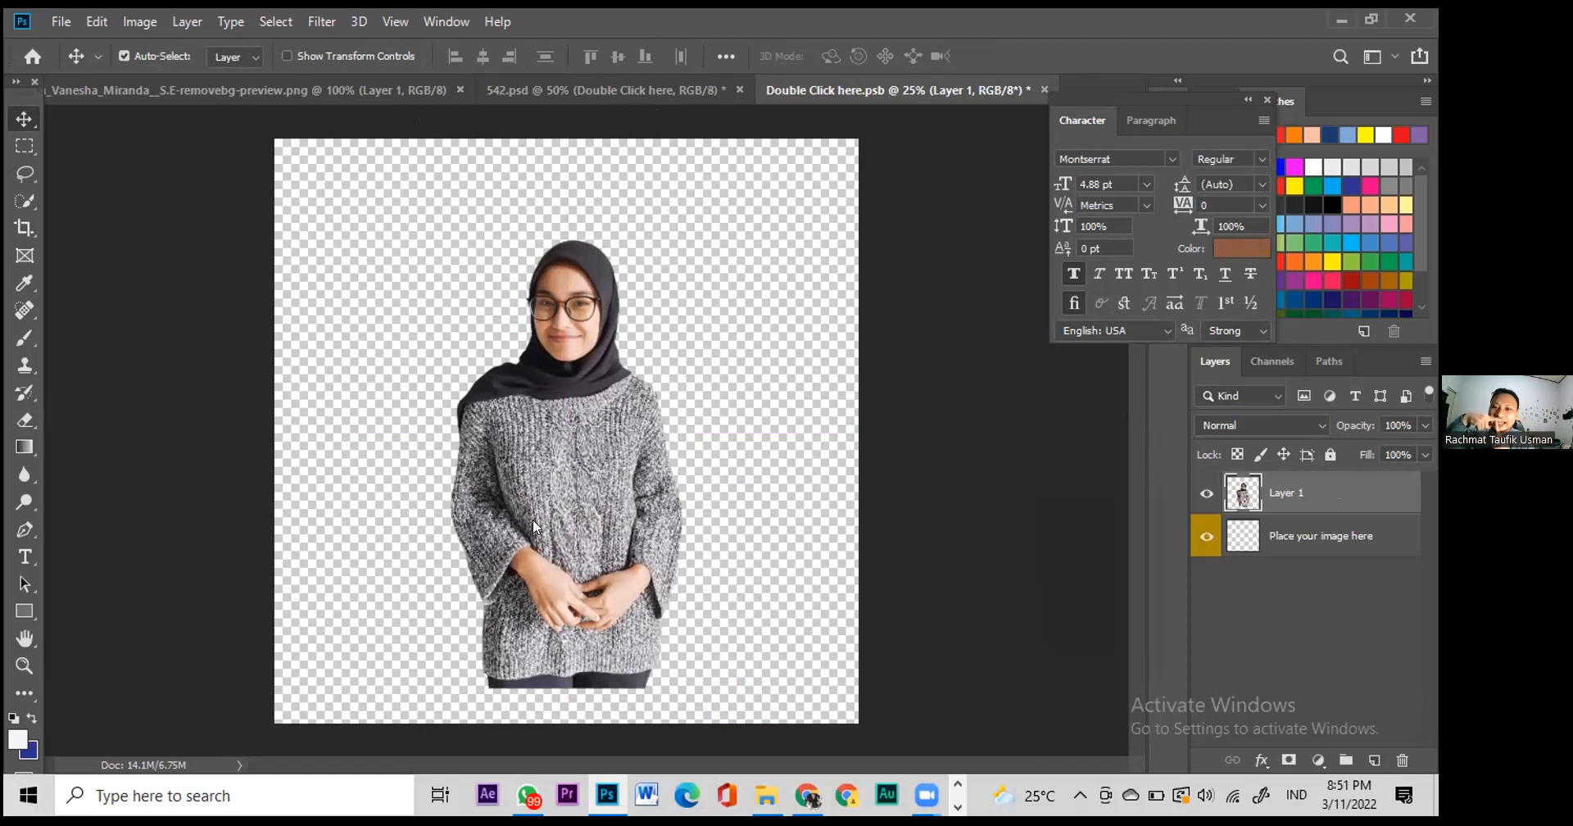
{"action": "key", "text": "ctrl+t"}
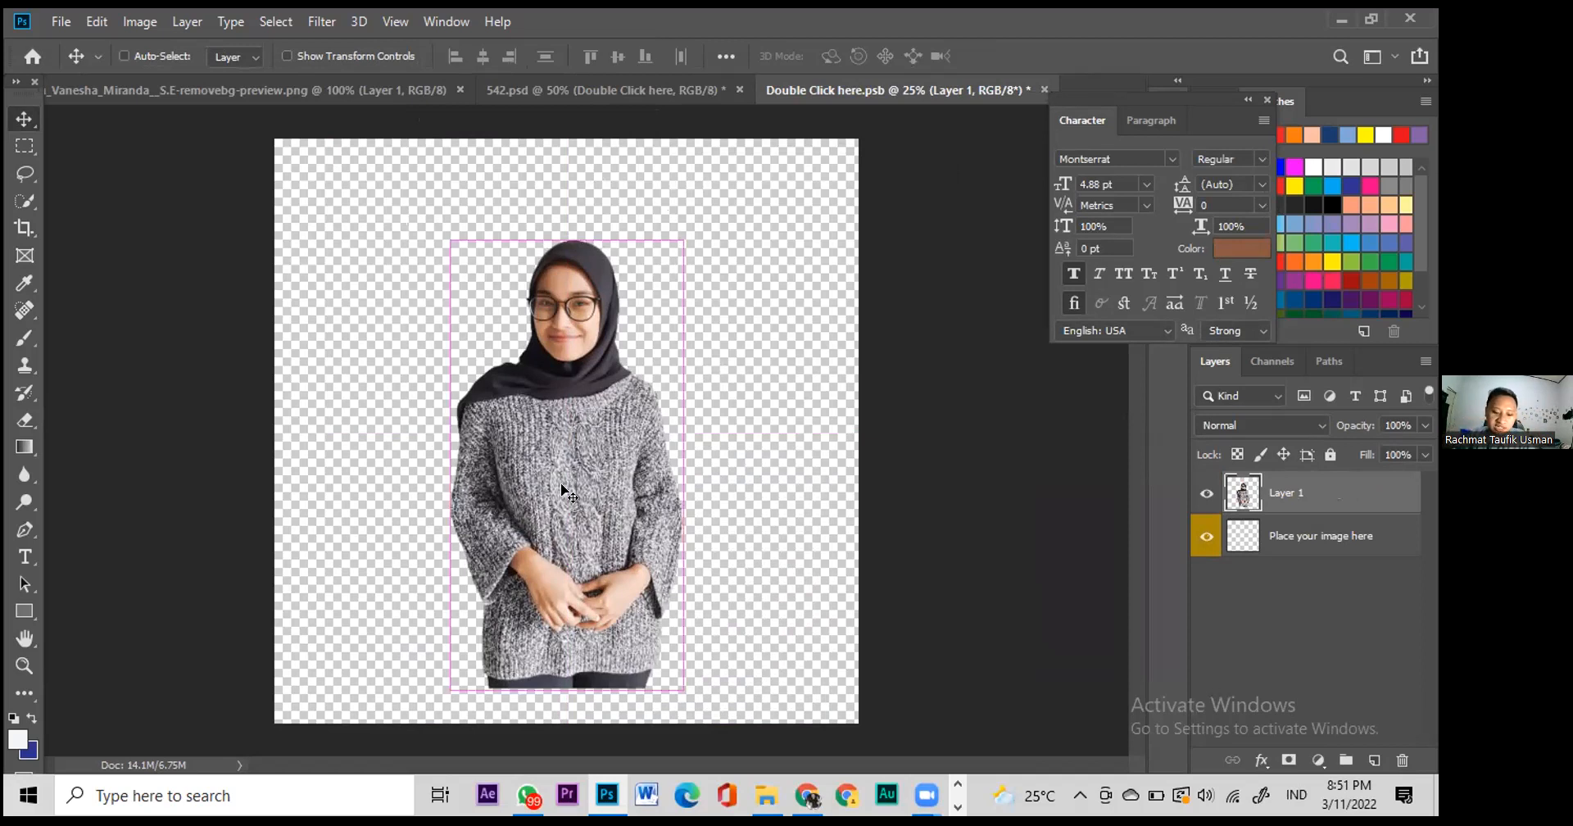
{"action": "mouse_move", "coordinate": [443, 218]}
{"action": "left_mouse_down"}
{"action": "mouse_move", "coordinate": [399, 201]}
{"action": "mouse_move", "coordinate": [456, 338]}
{"action": "mouse_move", "coordinate": [435, 201]}
{"action": "left_mouse_up"}
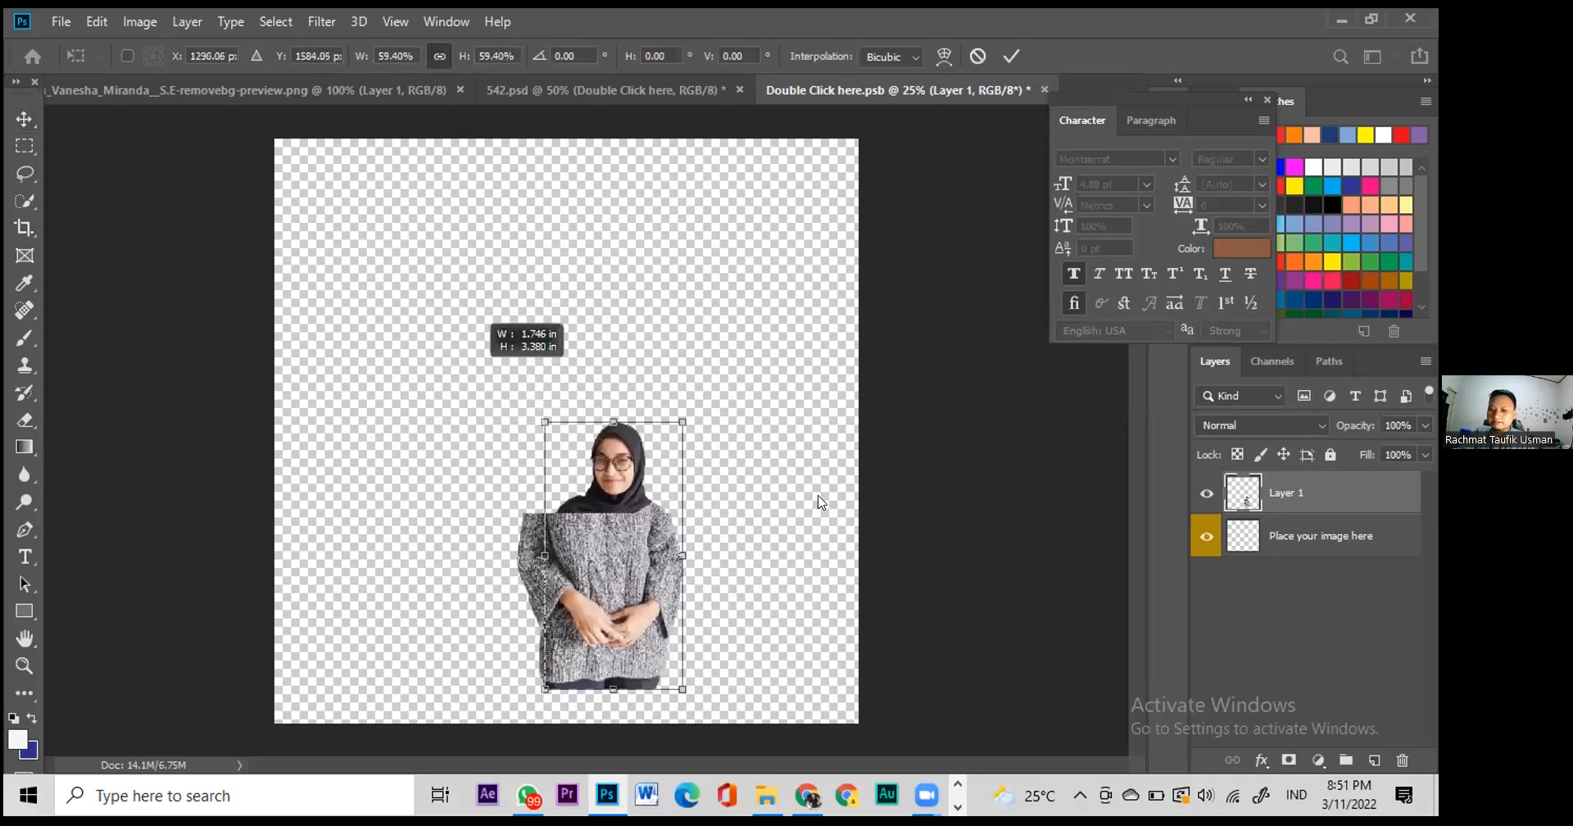
{"action": "key", "text": "Return"}
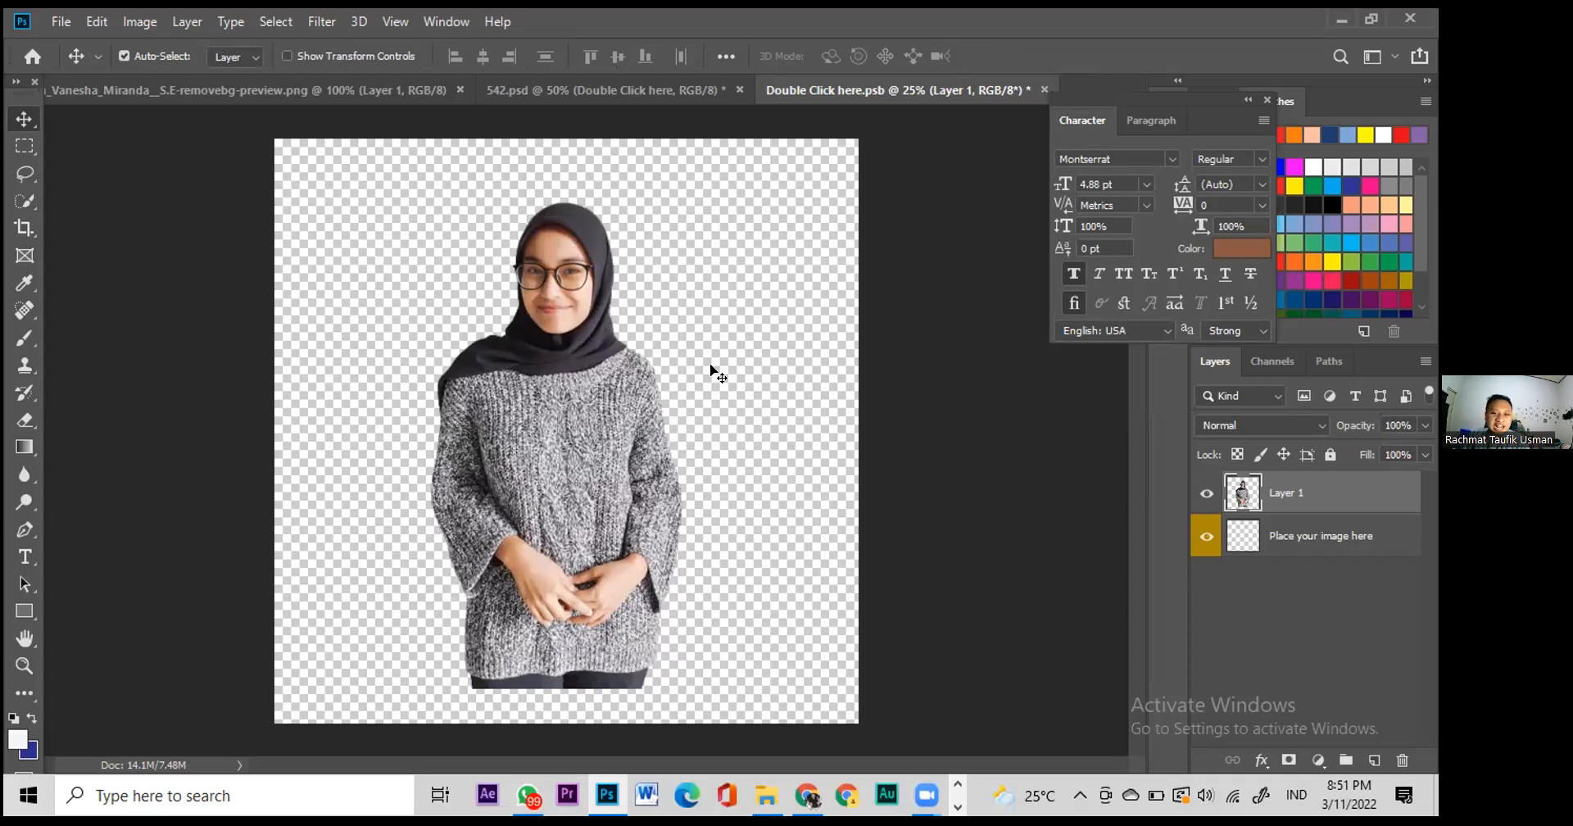
Step: Save the portrait into Double Click here.psb and check the updated 542.psd flyer
{"action": "left_click", "coordinate": [544, 90]}
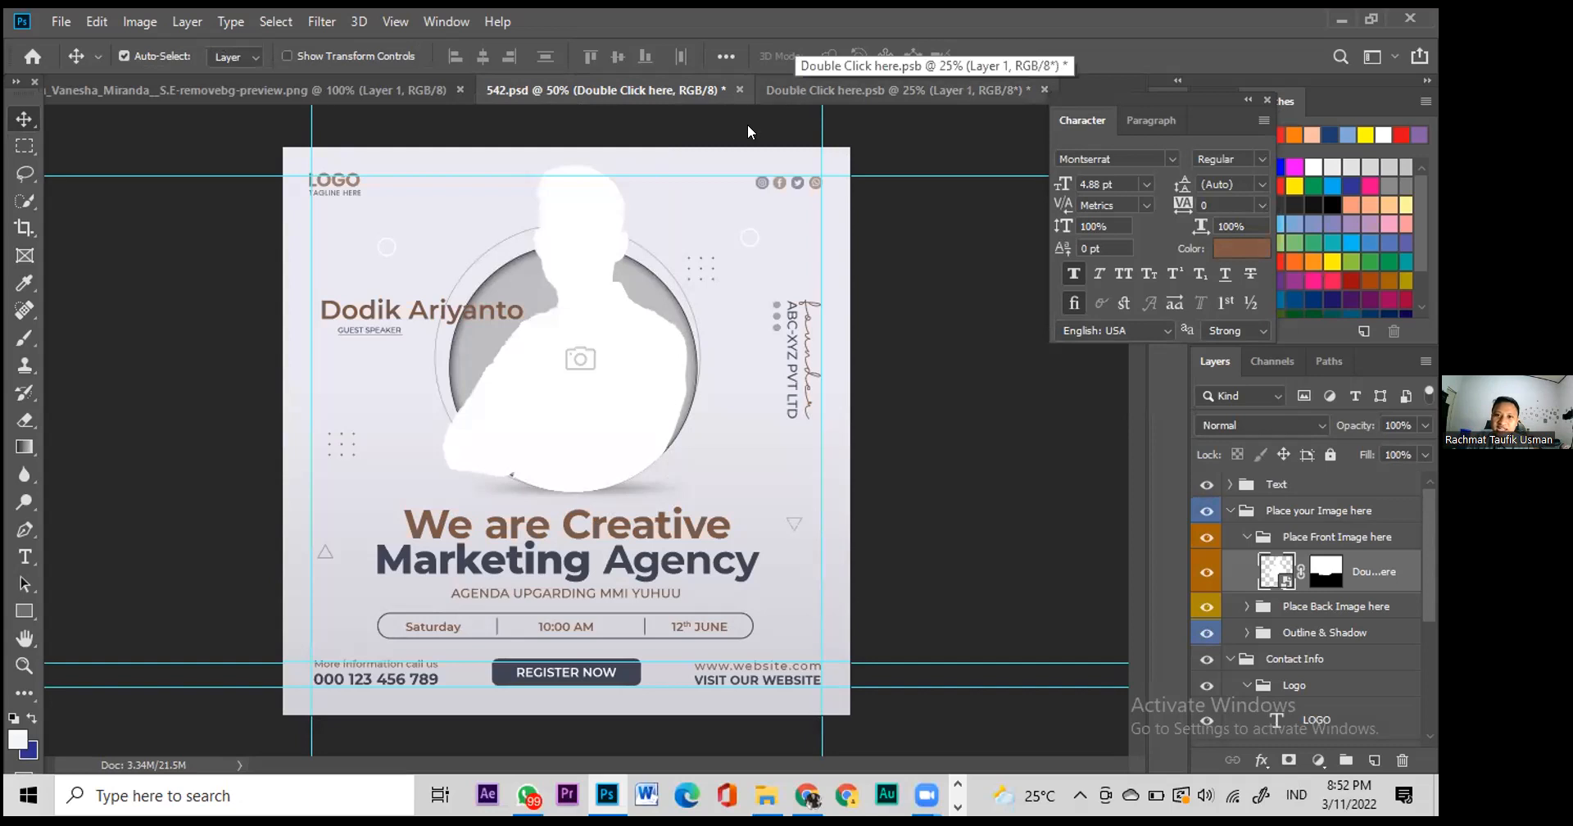
{"action": "left_click", "coordinate": [794, 86]}
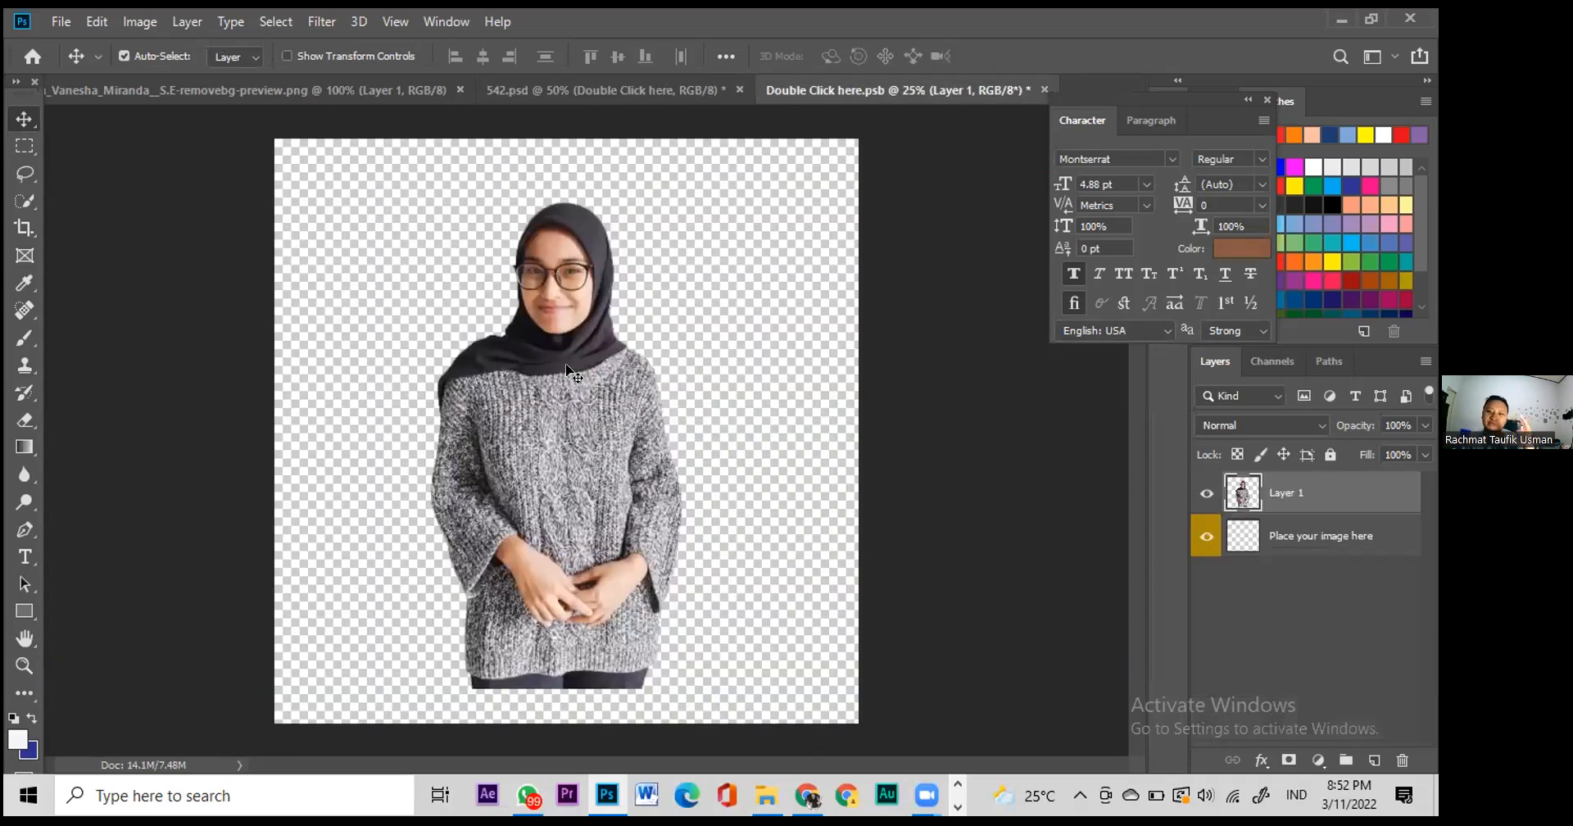
{"action": "key", "text": "ctrl"}
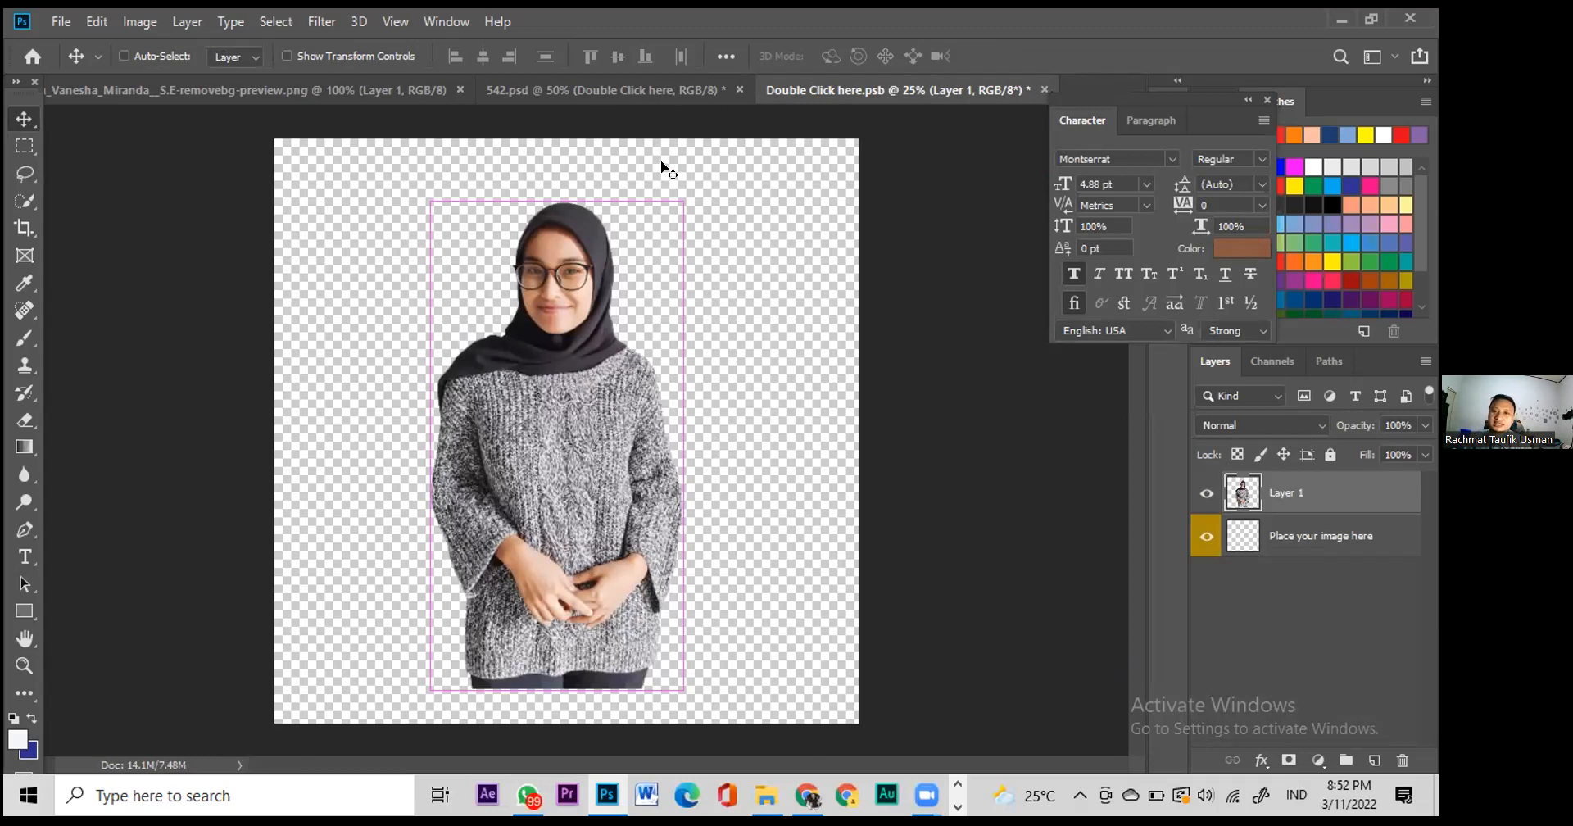
{"action": "key", "text": "ctrl+s"}
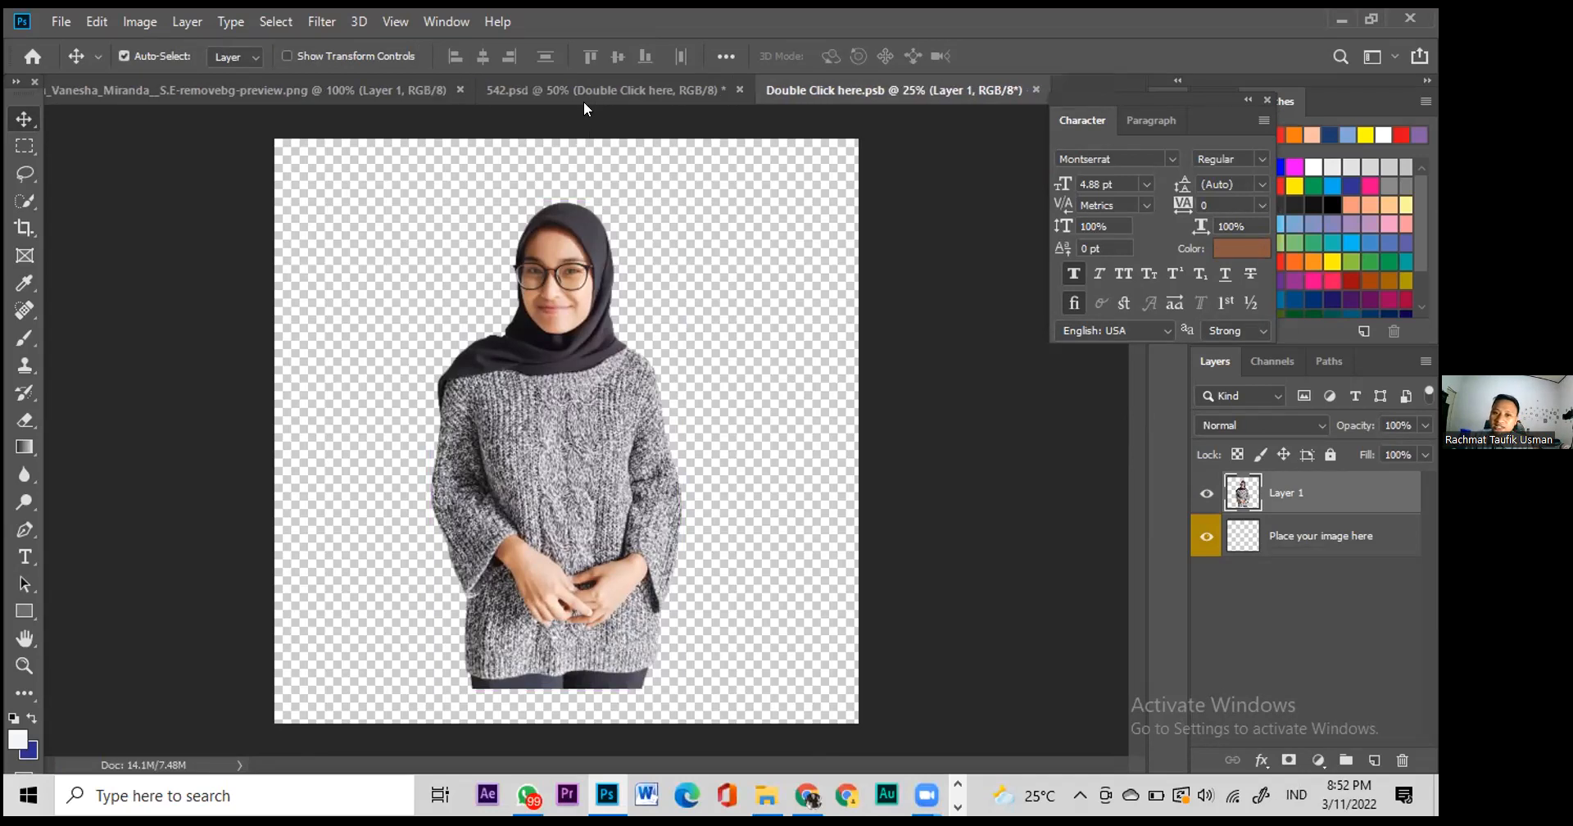
{"action": "left_click", "coordinate": [583, 85]}
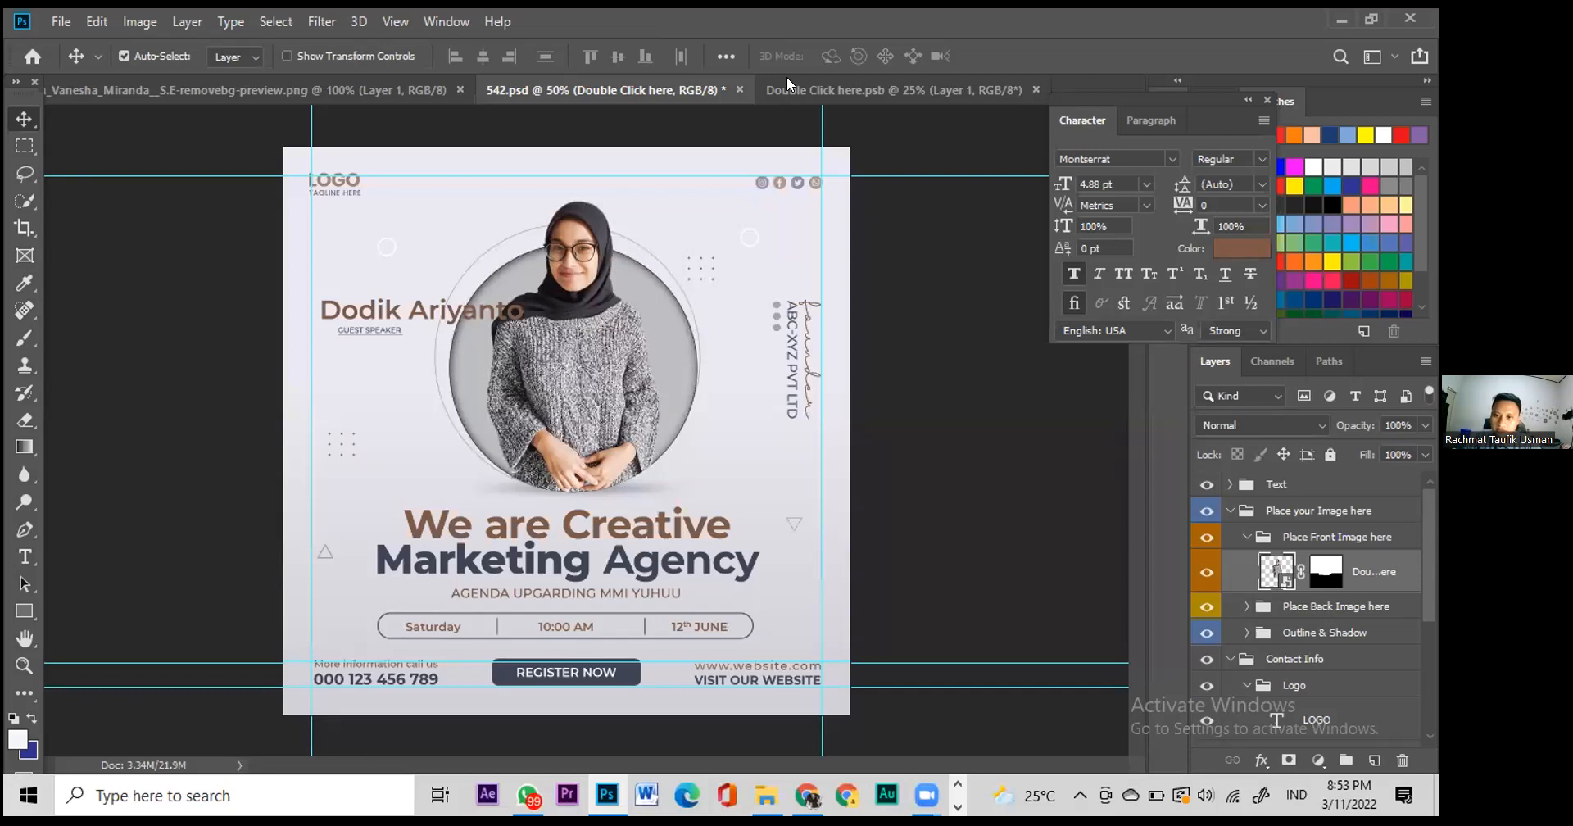
{"action": "key", "text": "alt+Tab"}
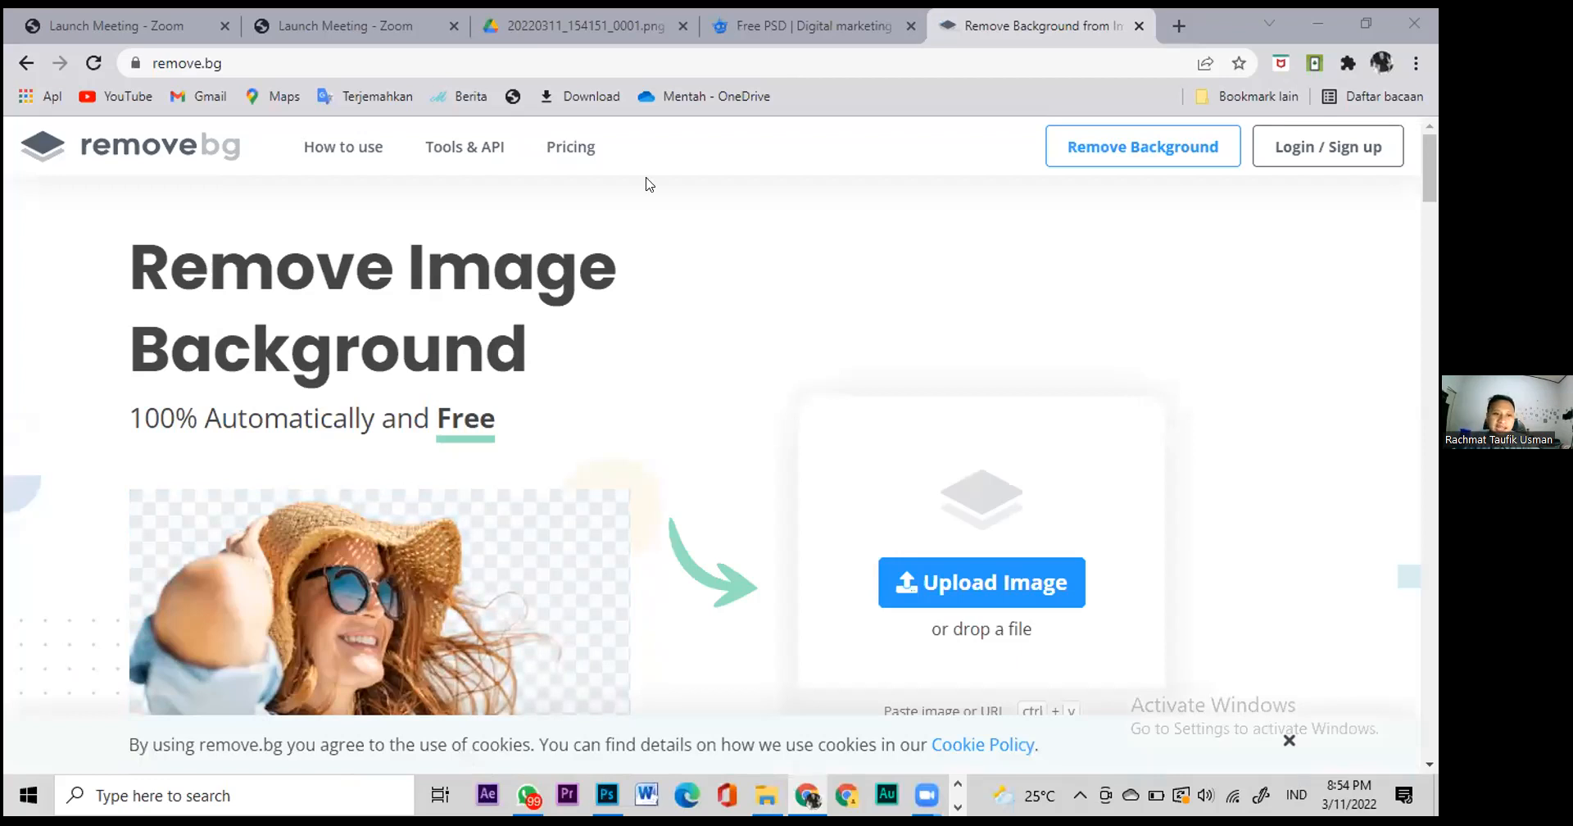
Step: Drop the cow photo from Downloads onto remove.bg, then return to the 542.psd flyer
{"action": "scroll", "coordinate": [1017, 543], "scroll_direction": "down", "scroll_amount": 1}
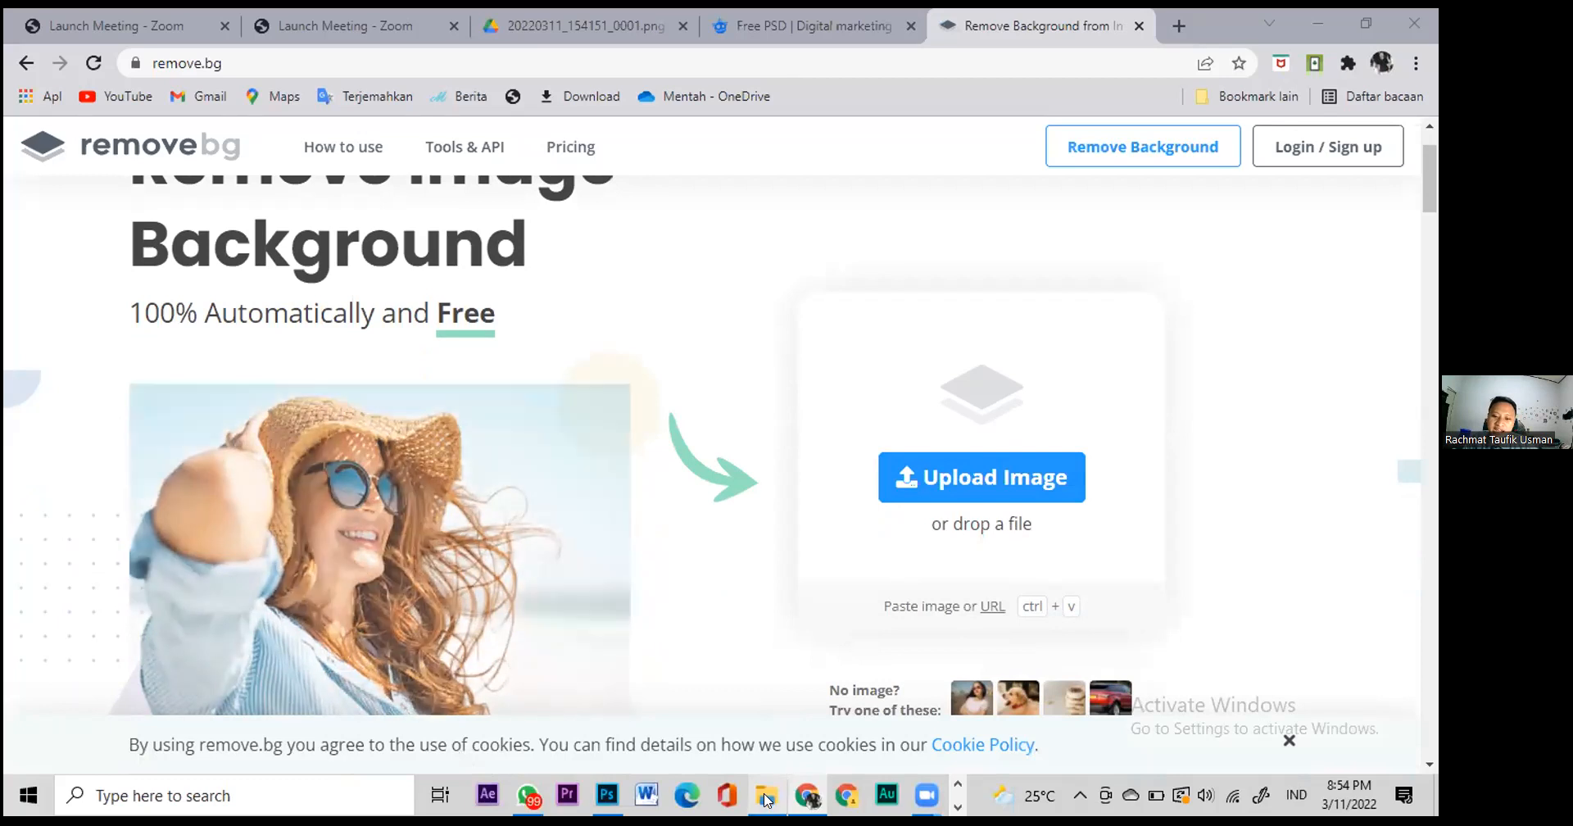
{"action": "key", "text": "alt+Tab"}
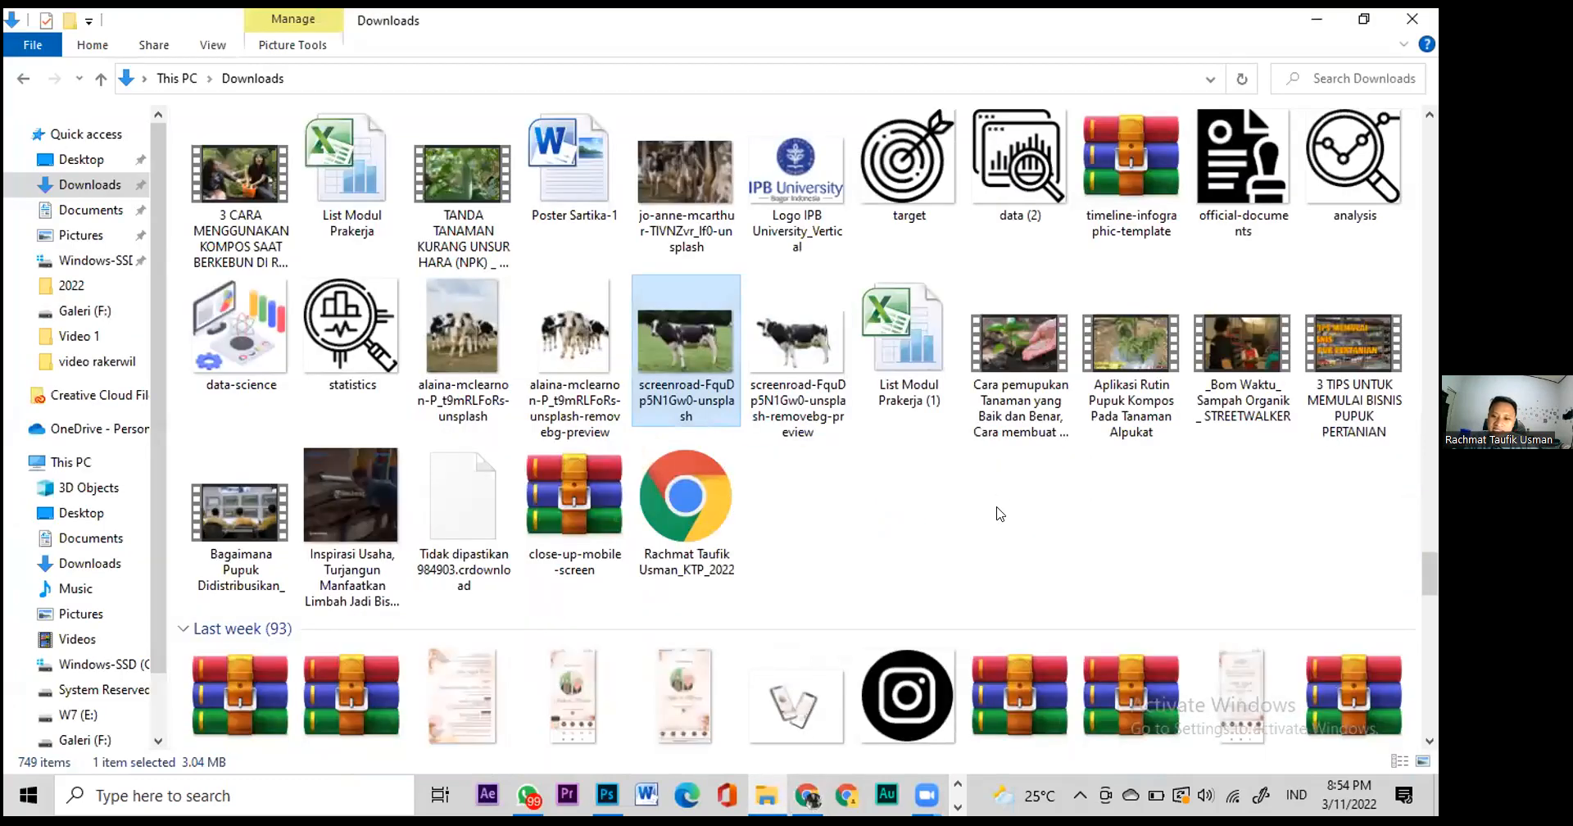
{"action": "left_click_drag", "start_coordinate": [686, 340], "coordinate": [628, 470]}
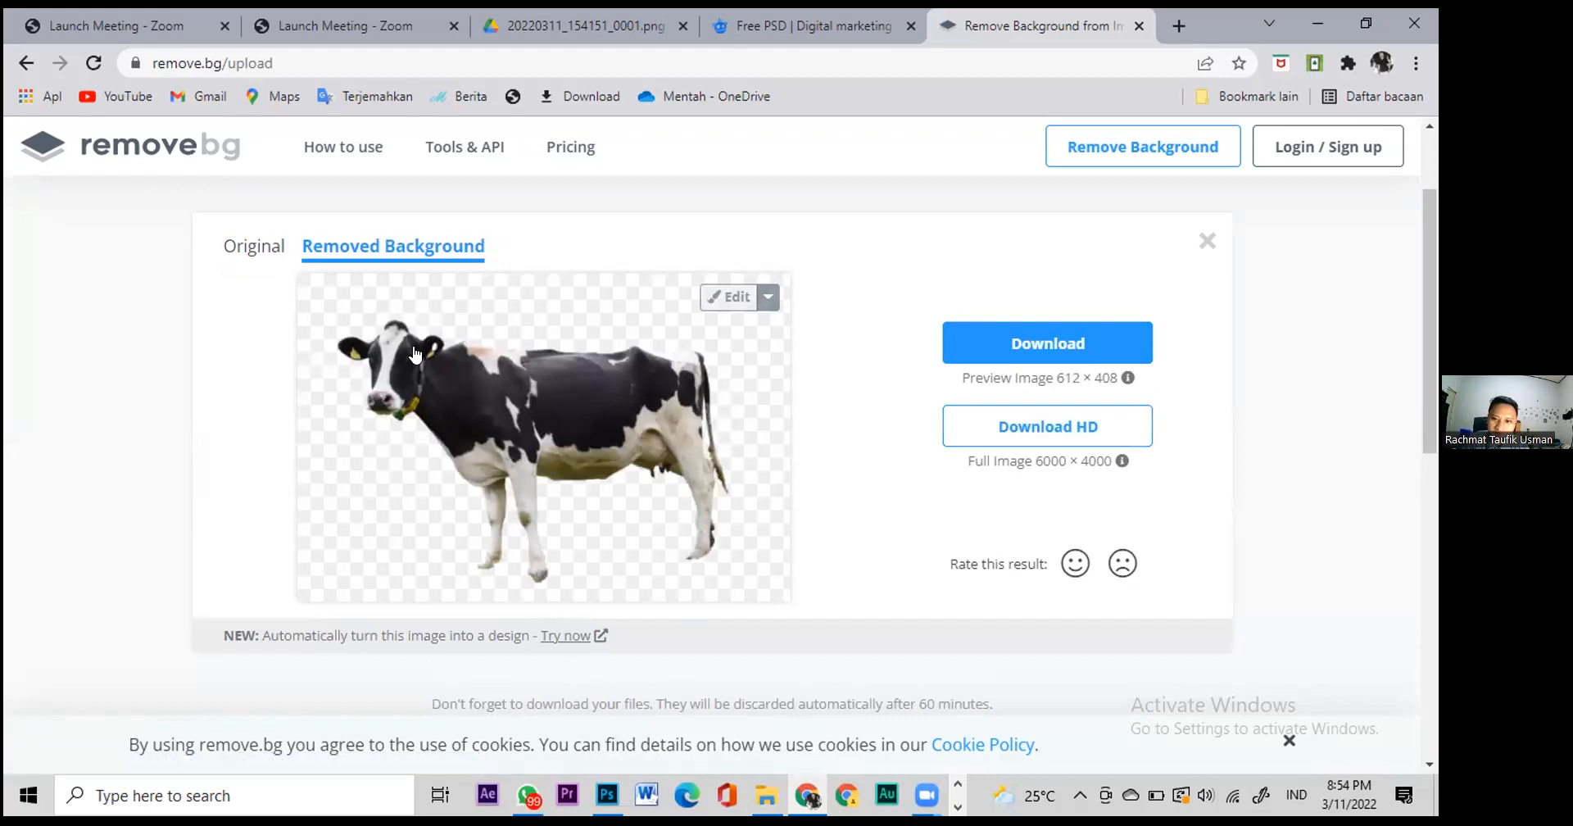
{"action": "left_click", "coordinate": [610, 795]}
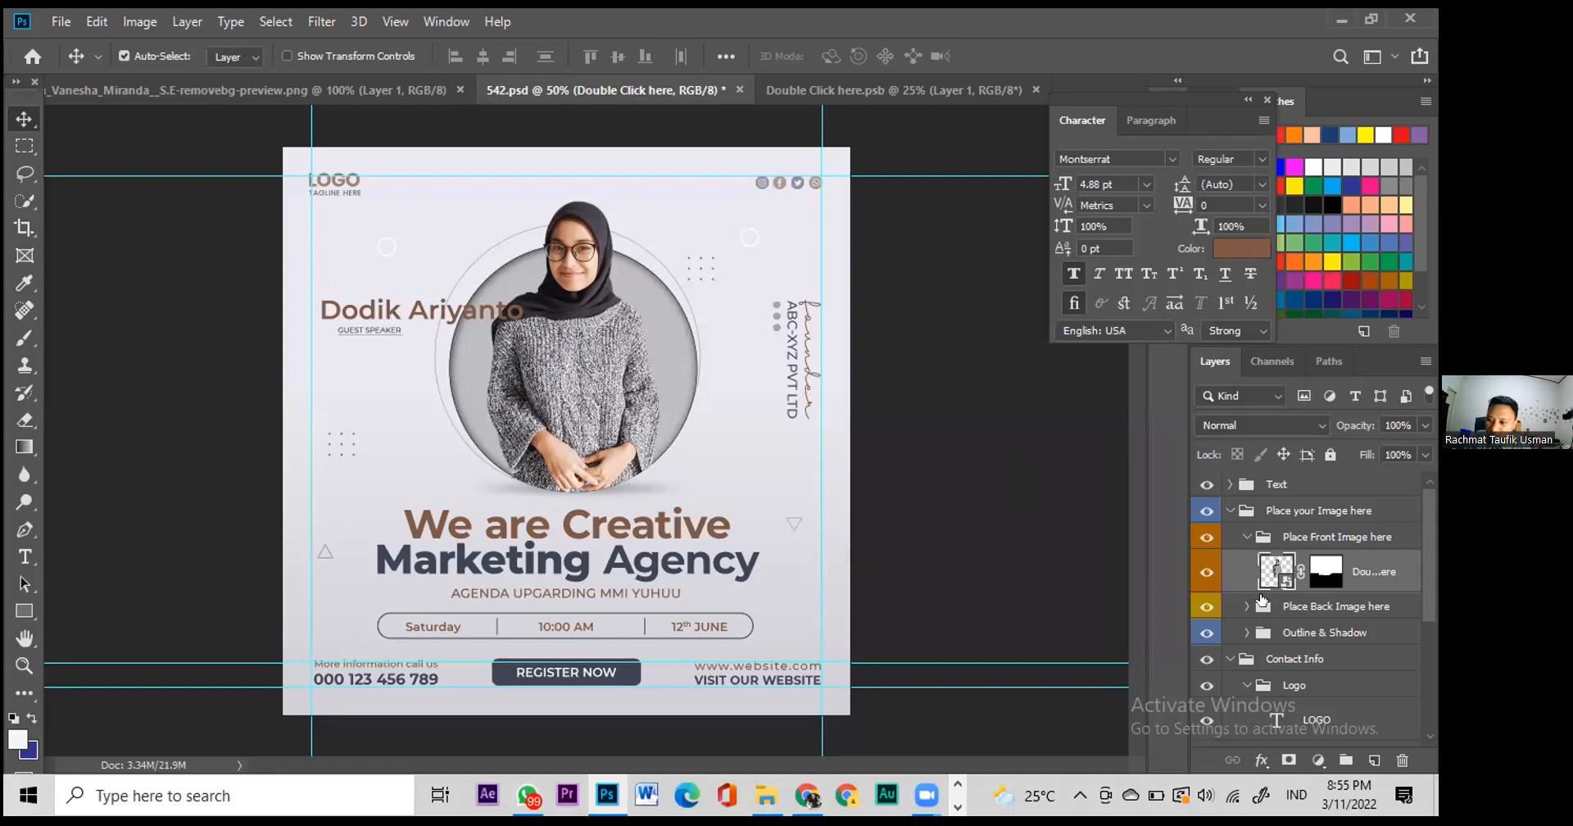
Step: Select the Background layer and bring up the Rectangle tool's shape flyout
{"action": "scroll", "coordinate": [1283, 643], "scroll_direction": "down", "scroll_amount": 1}
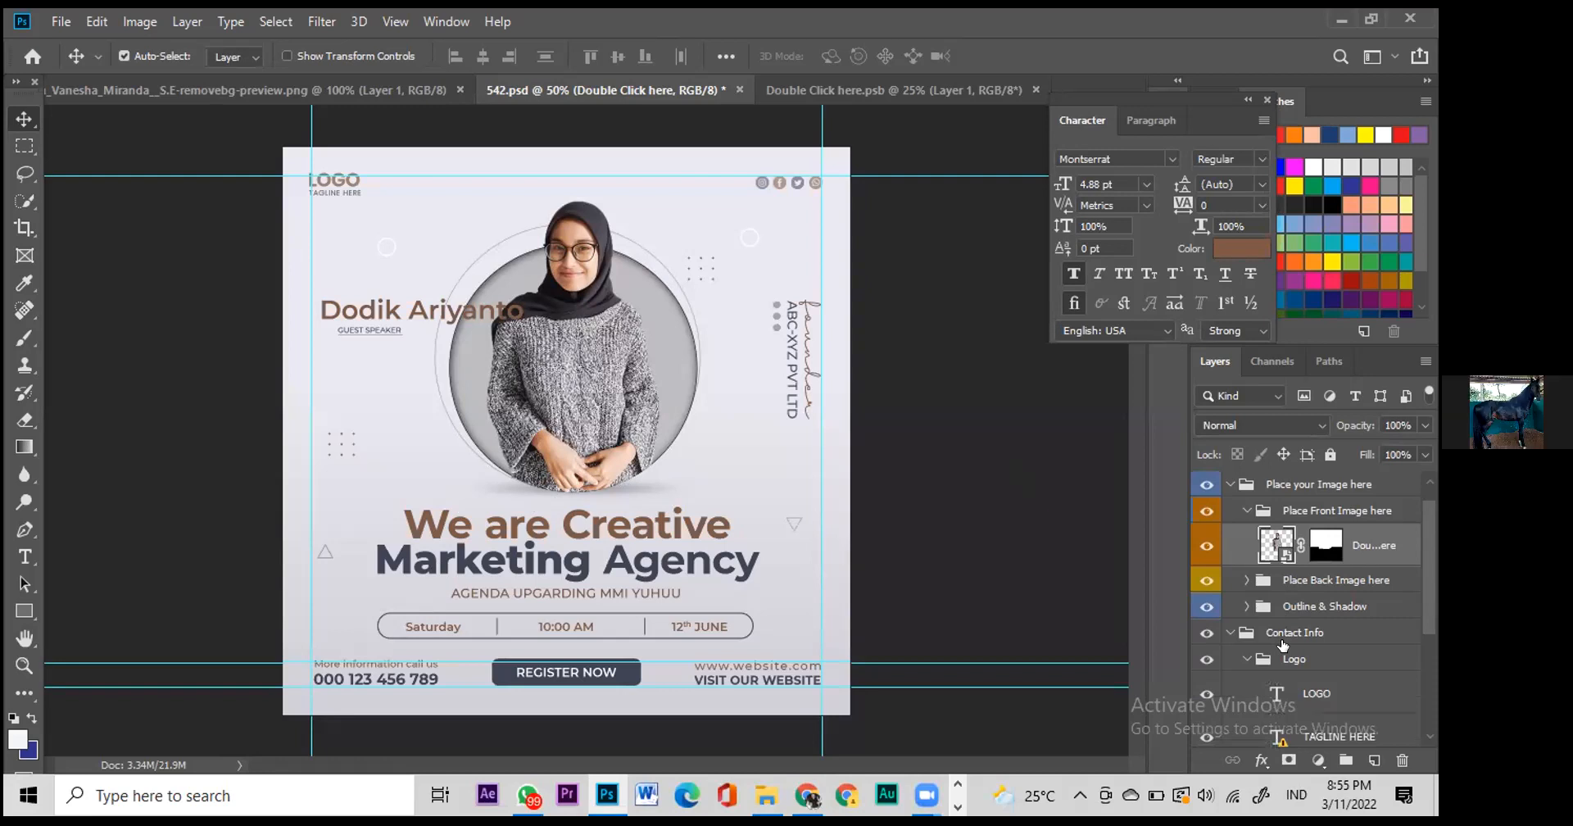
{"action": "scroll", "coordinate": [1283, 644], "scroll_direction": "down", "scroll_amount": 7}
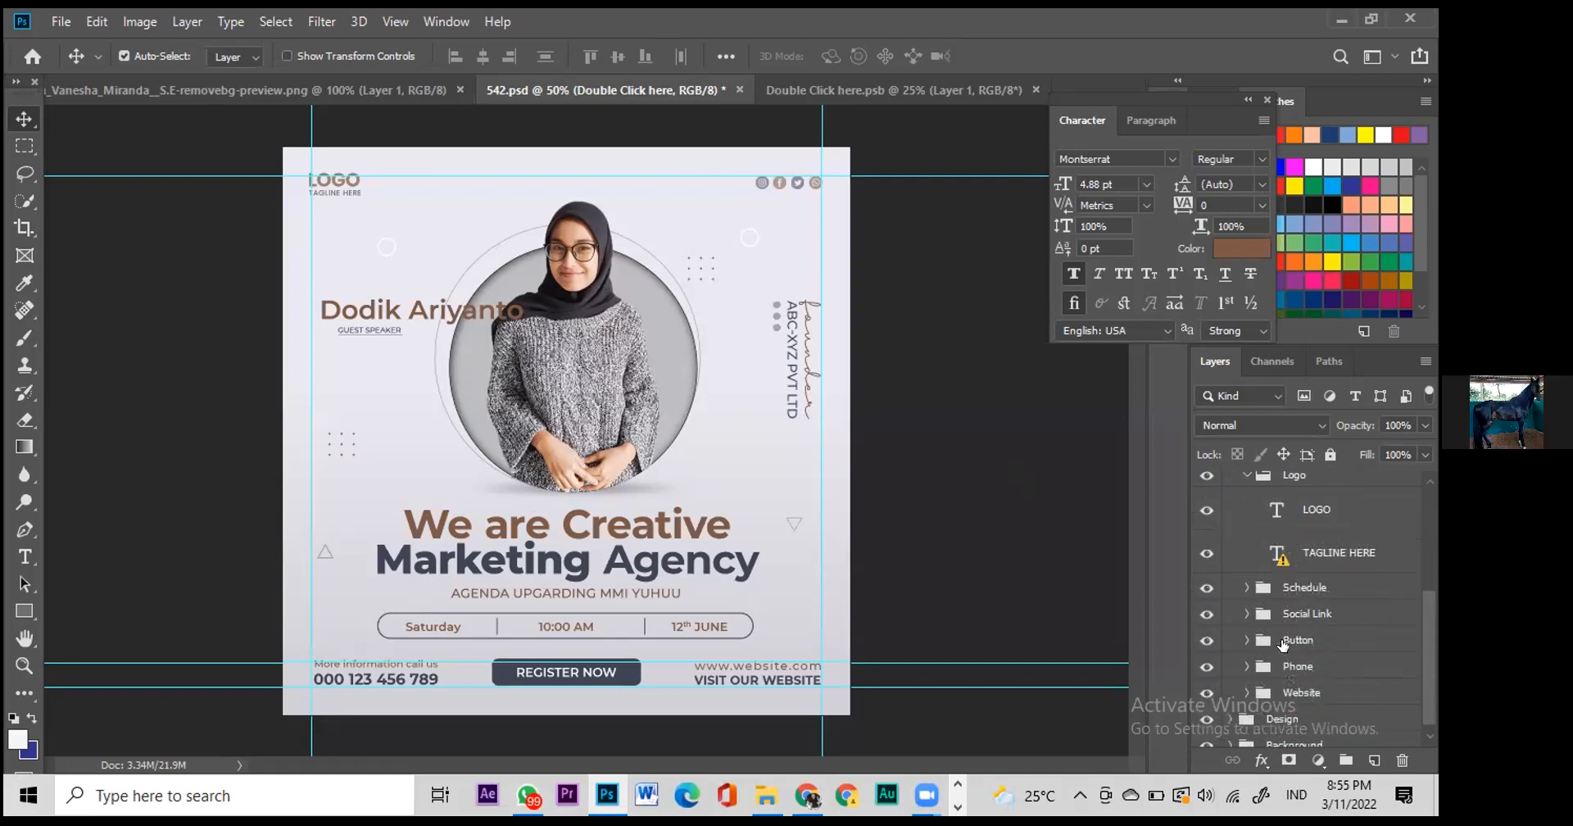
{"action": "scroll", "coordinate": [1284, 643], "scroll_direction": "down", "scroll_amount": 1}
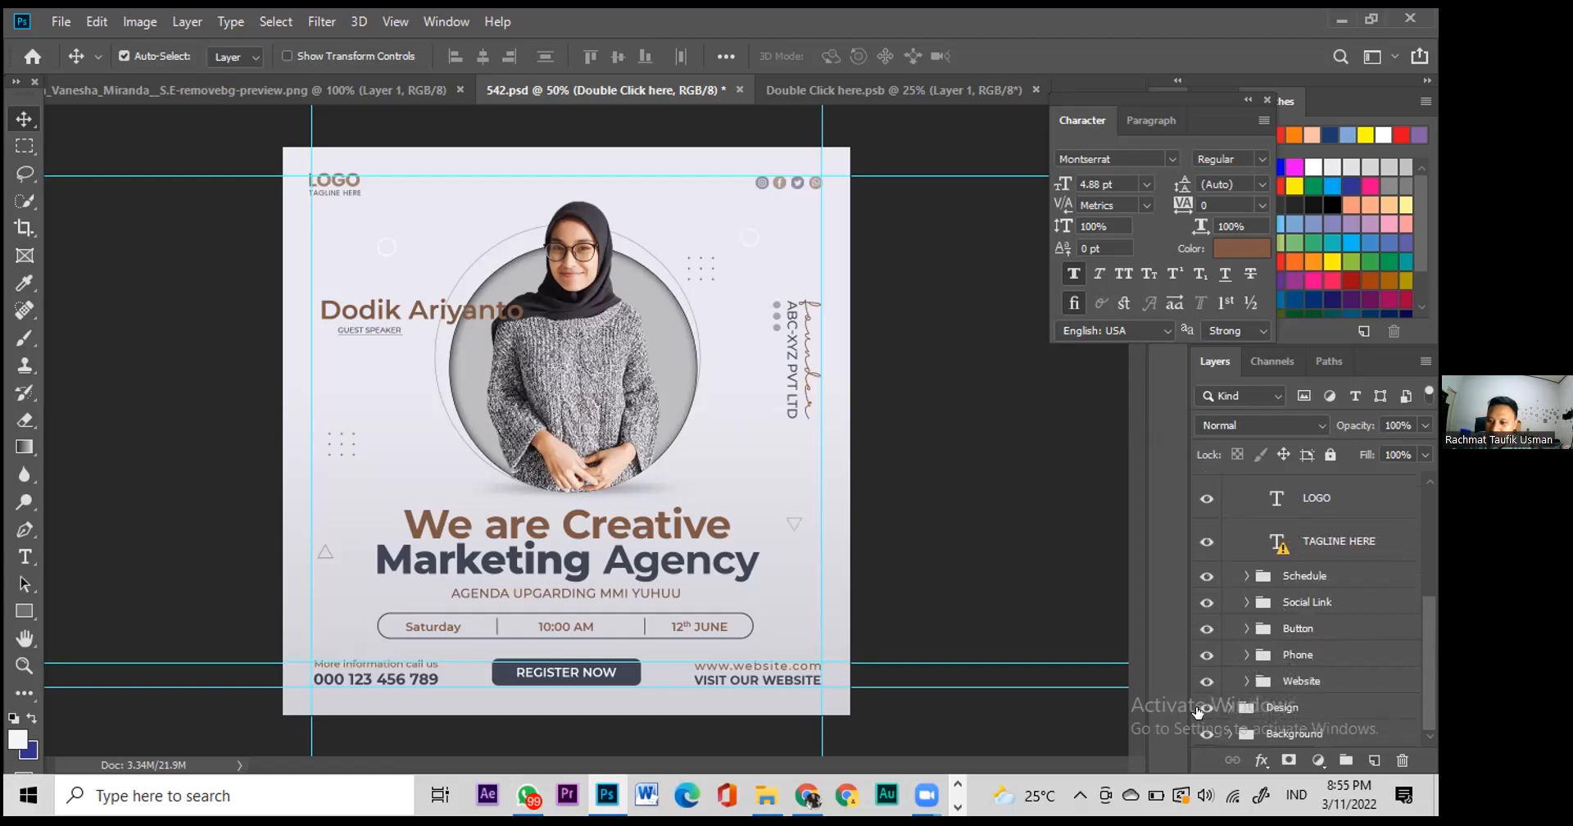
{"action": "left_click", "coordinate": [683, 384]}
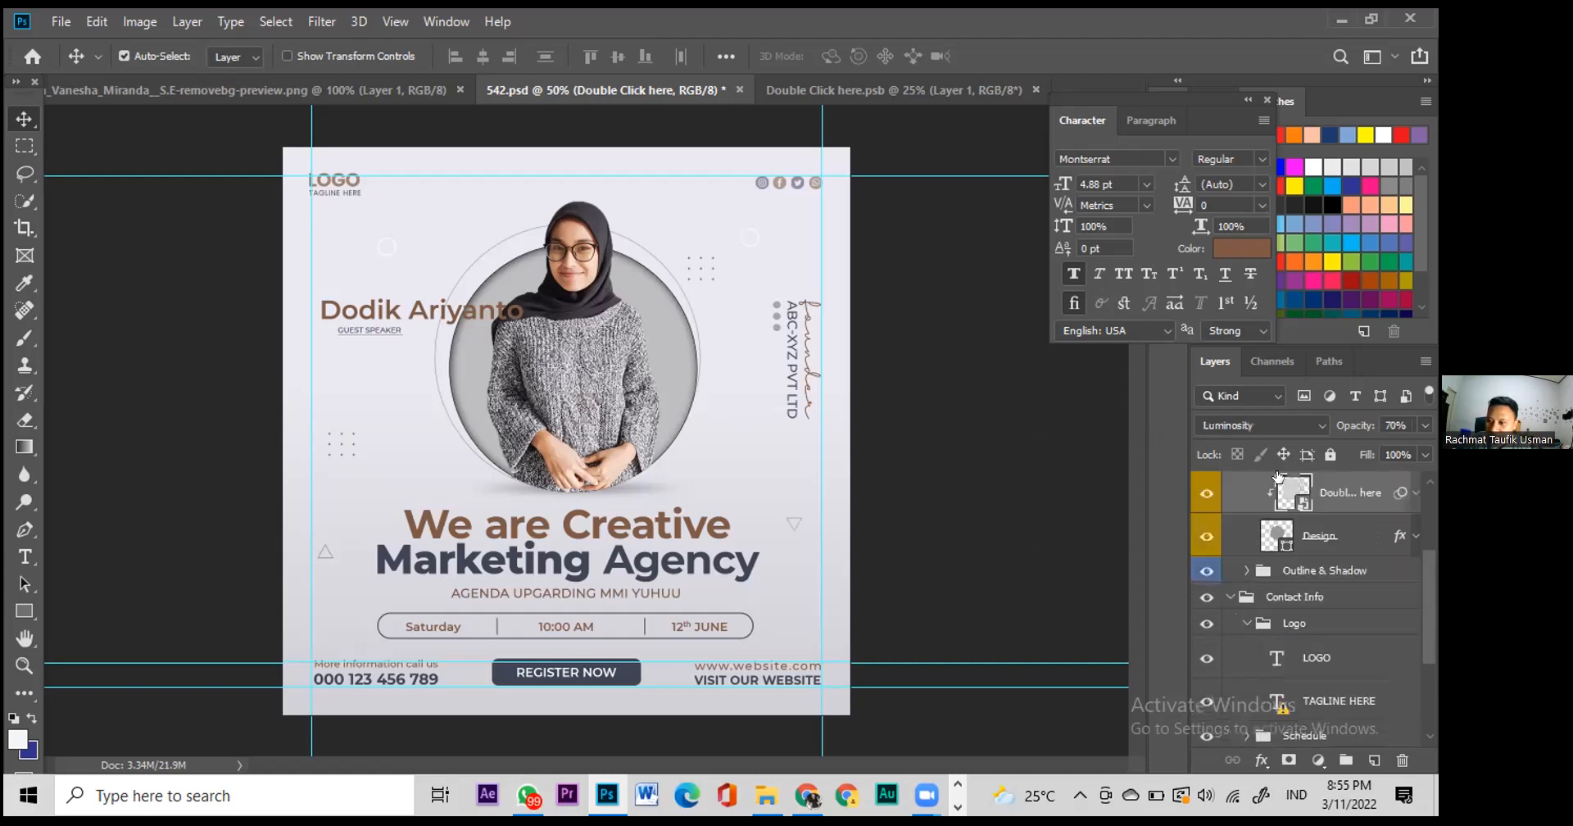
{"action": "scroll", "coordinate": [1262, 508], "scroll_direction": "up", "scroll_amount": 1}
{"action": "scroll", "coordinate": [1221, 543], "scroll_direction": "up", "scroll_amount": 2}
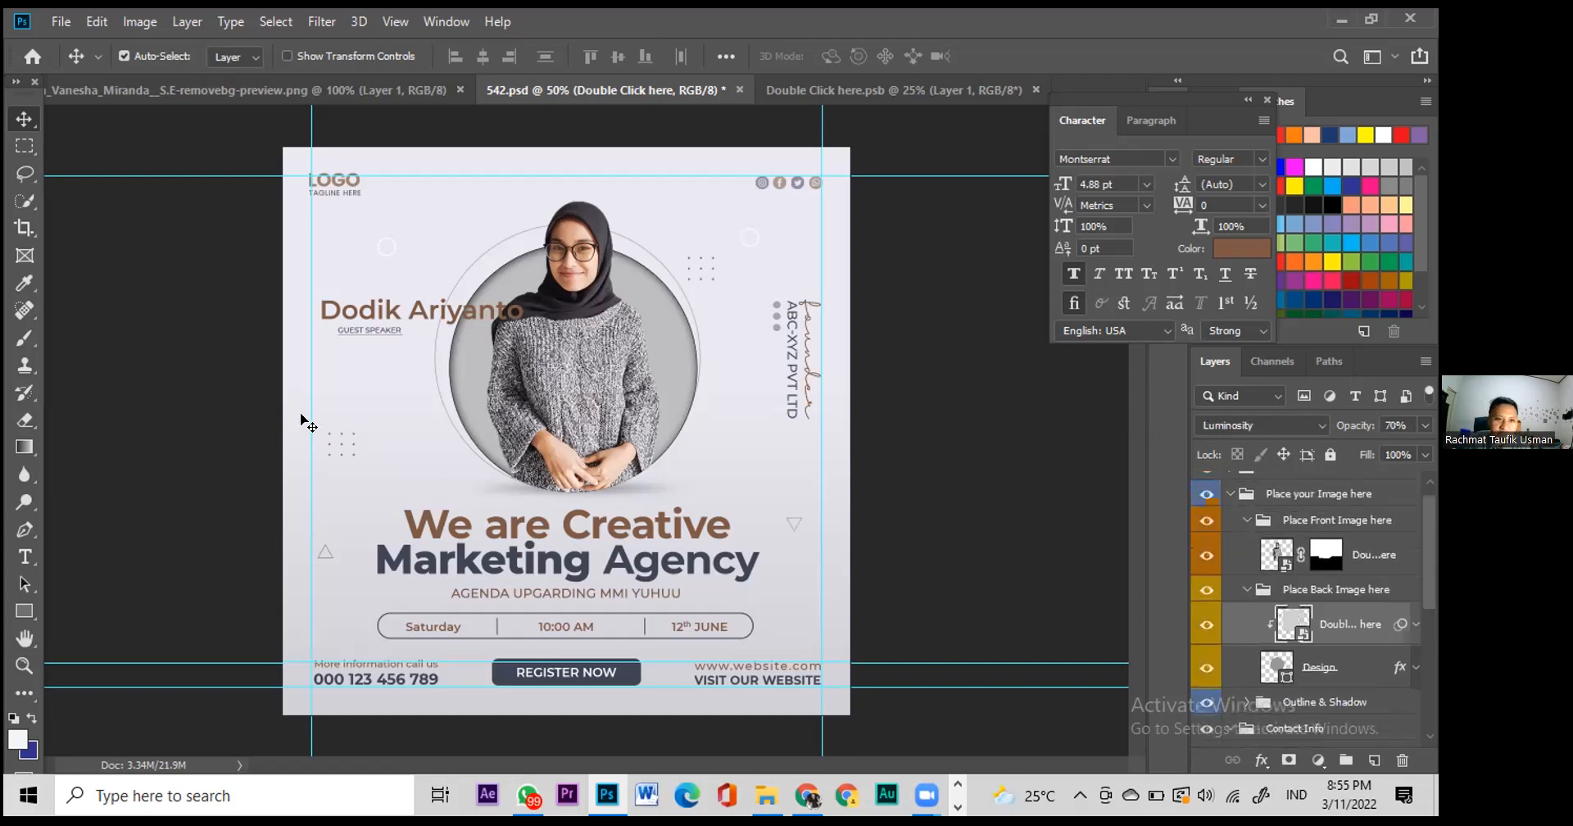
{"action": "left_click", "coordinate": [855, 394]}
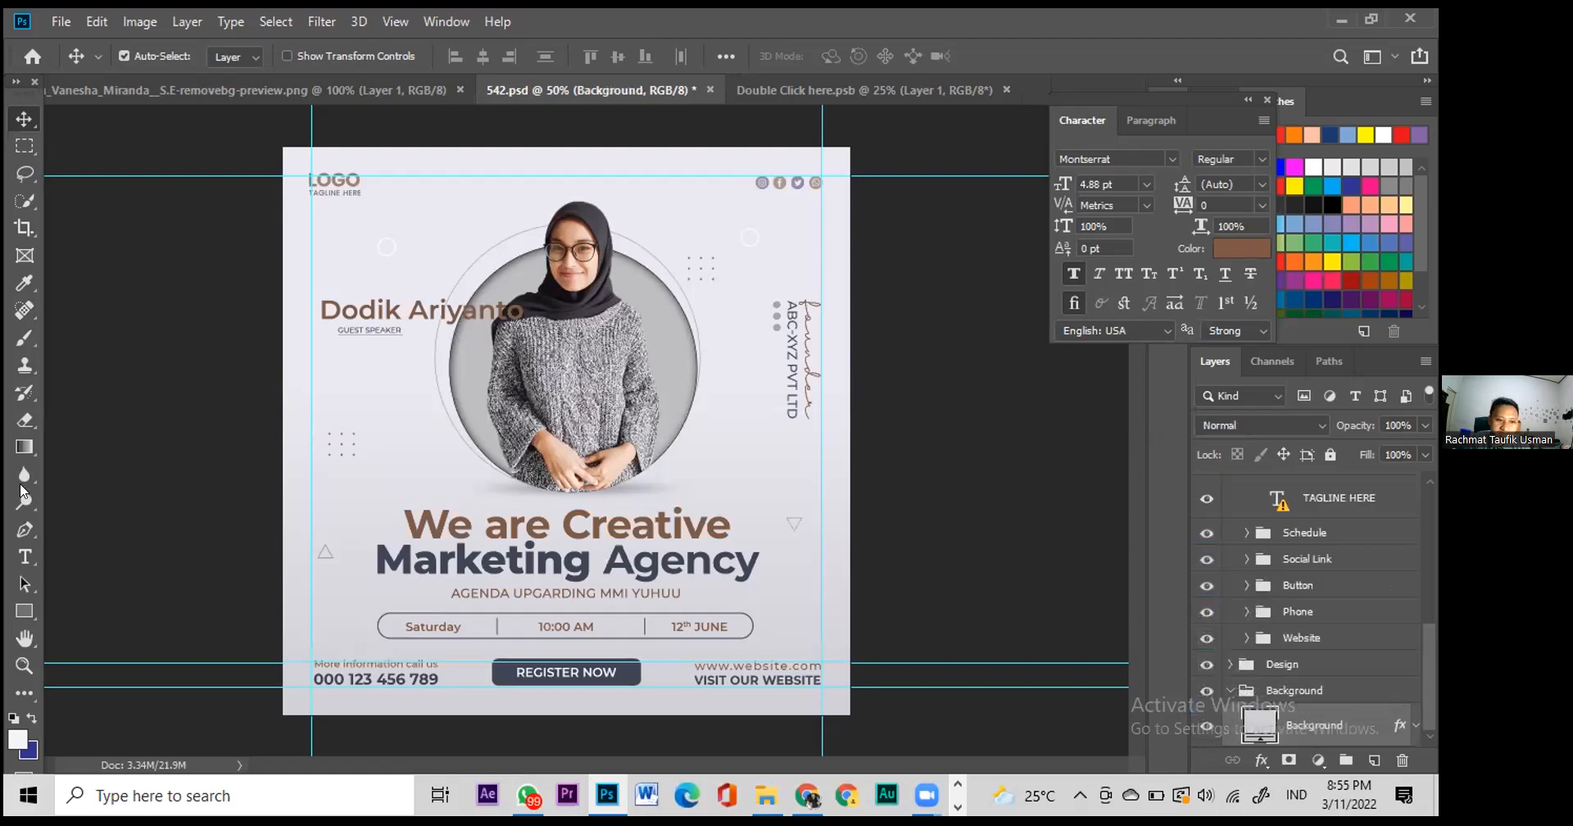
{"action": "left_click", "coordinate": [23, 610]}
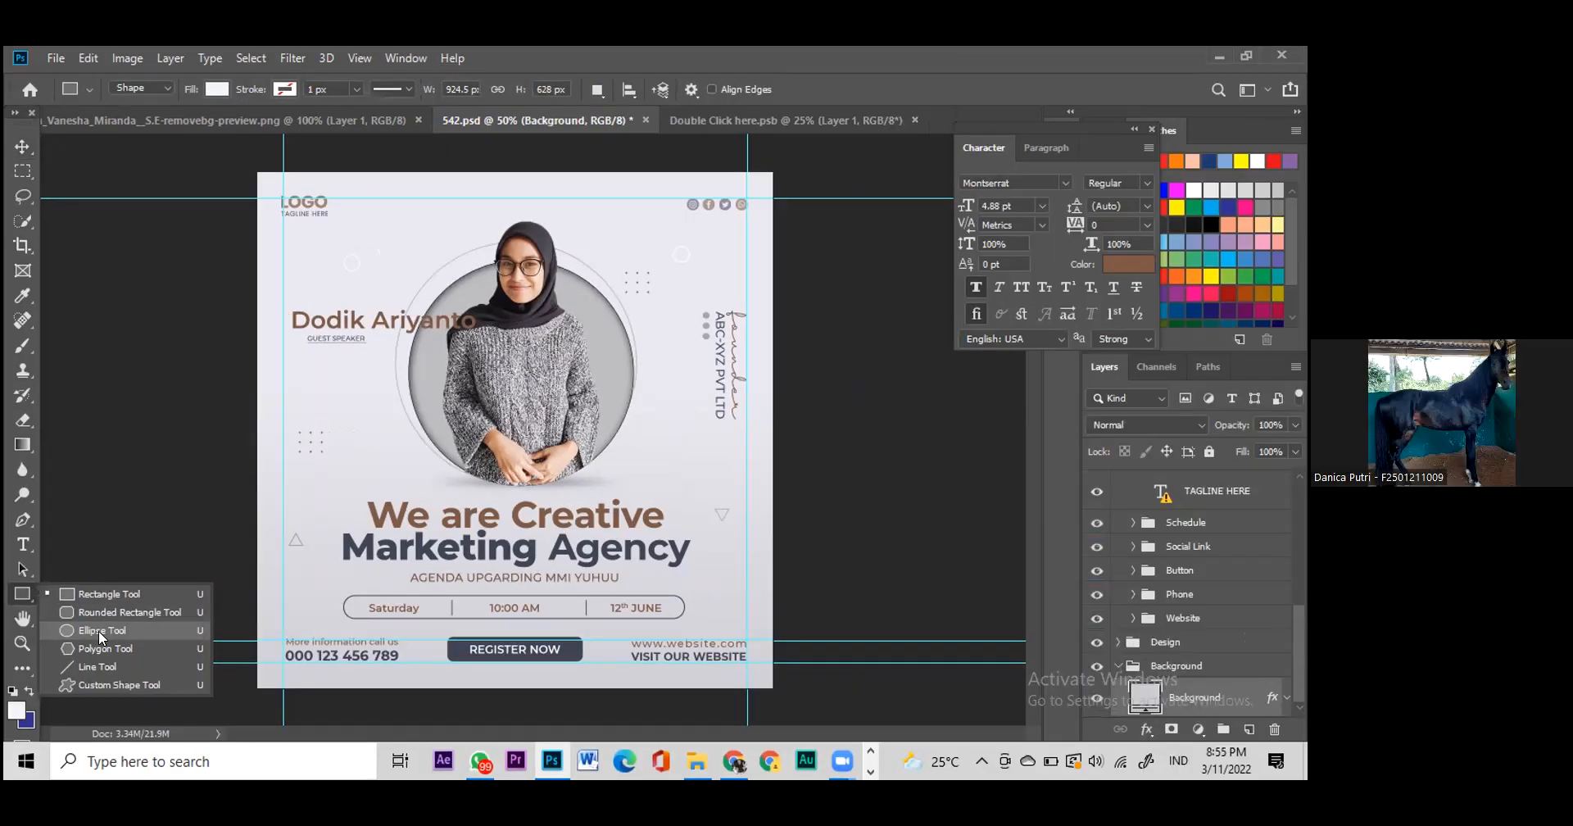
Step: Draw a 294 × 292 px circle on the flyer's left with the Ellipse tool
{"action": "left_click", "coordinate": [102, 633]}
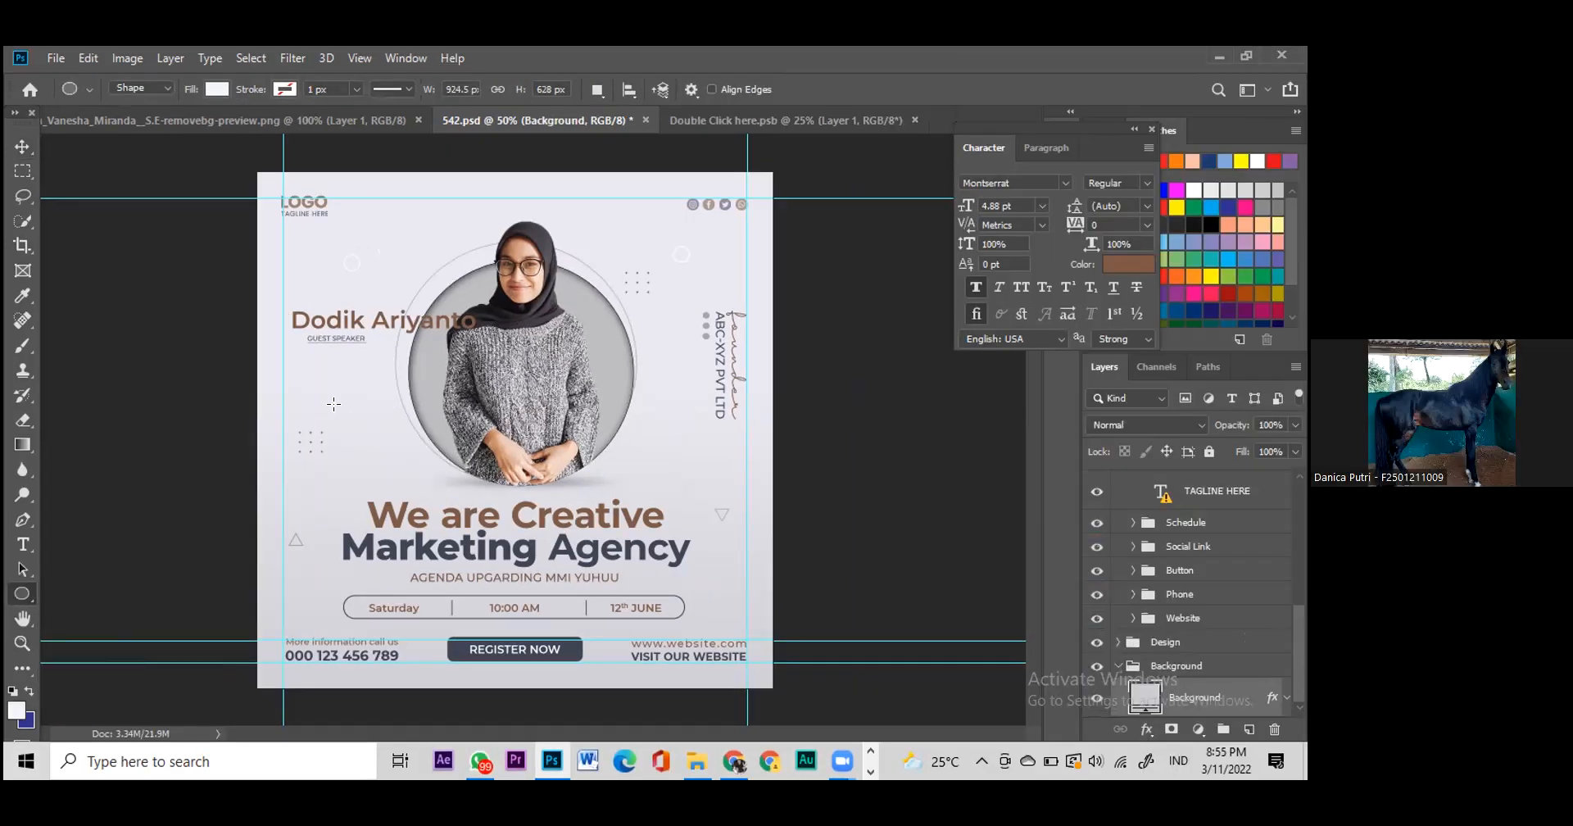
{"action": "left_click_drag", "start_coordinate": [275, 353], "coordinate": [415, 492]}
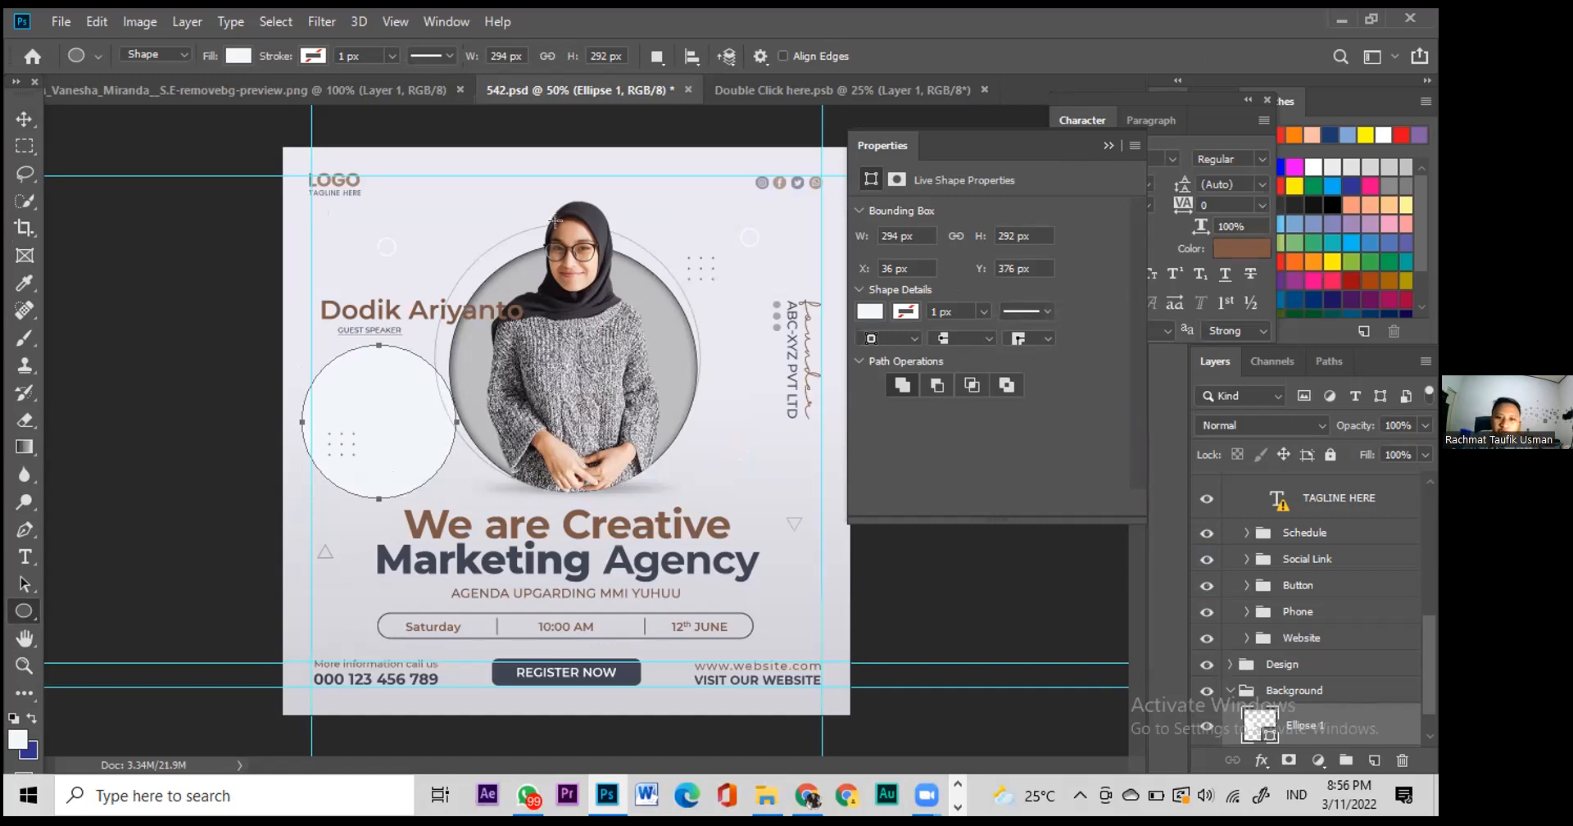
{"action": "left_click", "coordinate": [24, 119]}
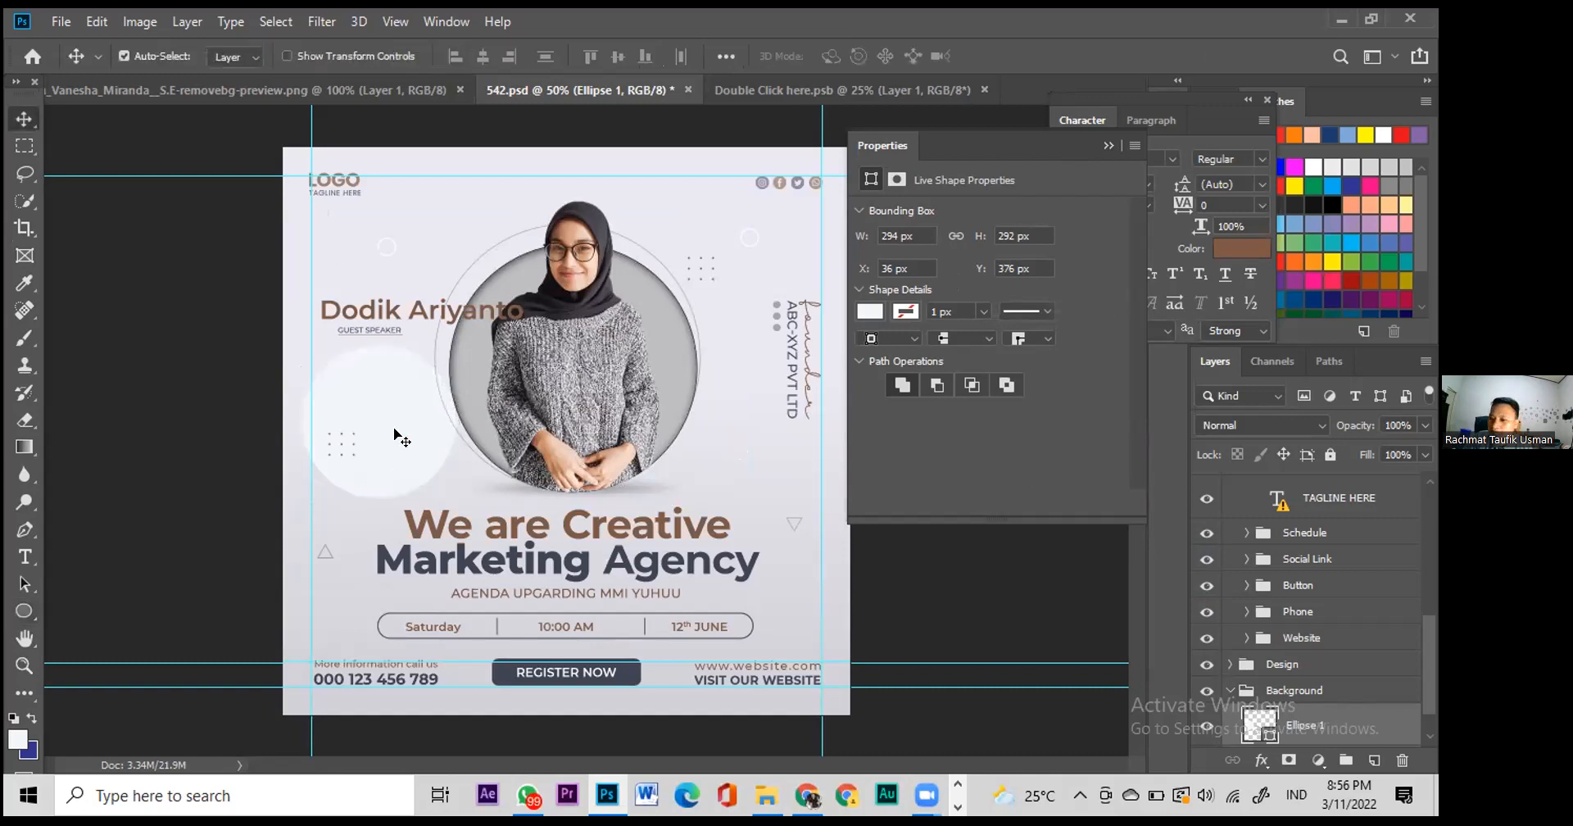
{"action": "scroll", "coordinate": [1246, 697], "scroll_direction": "up", "scroll_amount": 5}
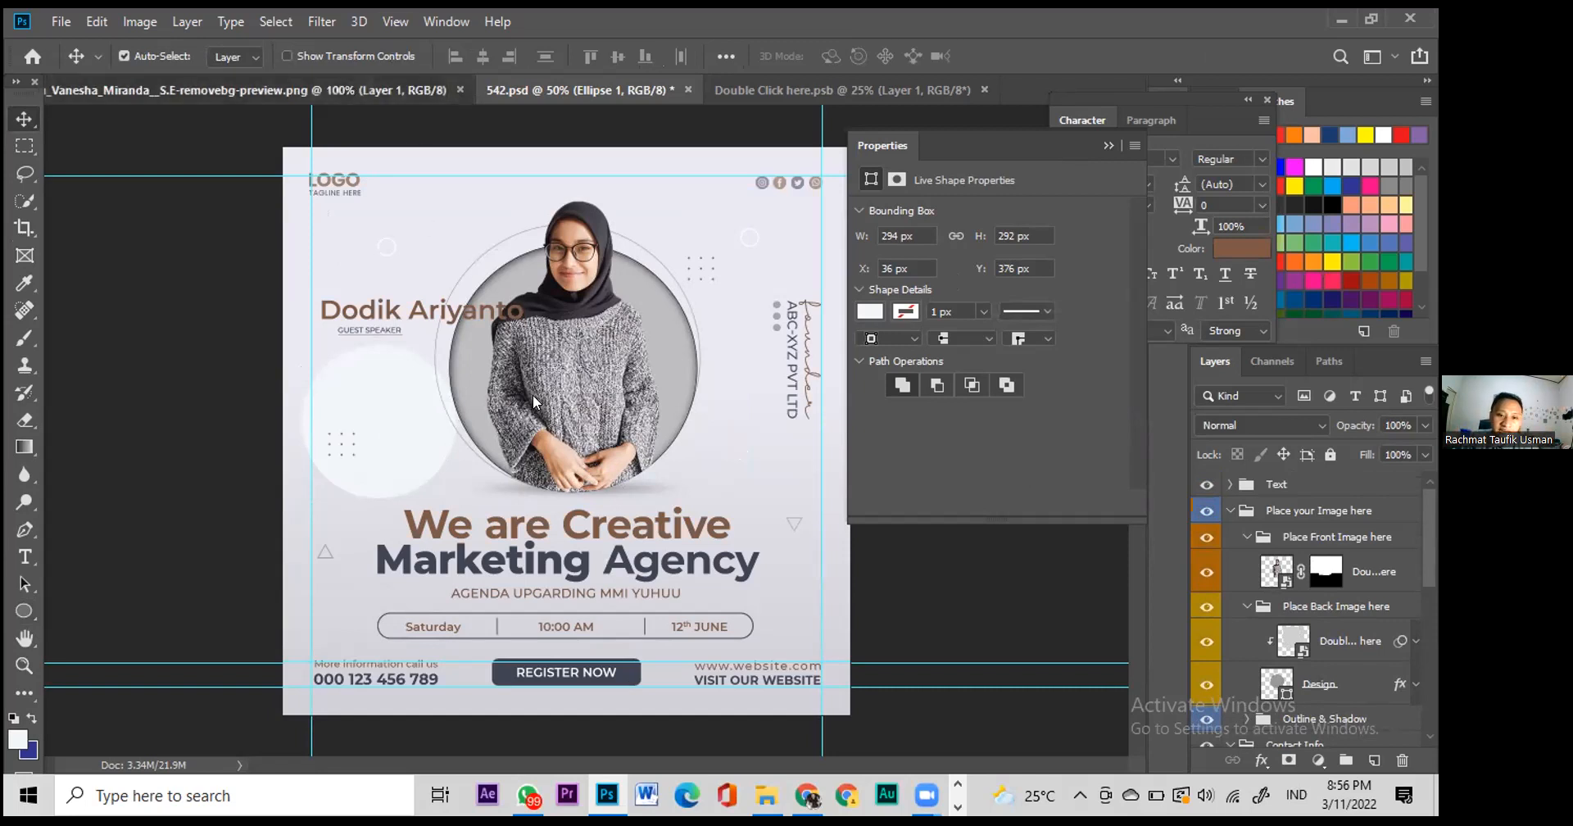
Step: Bring the cut-out portrait into 542.psd and hide the speaker name and Guest Speaker layers
{"action": "left_click_drag", "start_coordinate": [487, 643], "coordinate": [418, 459]}
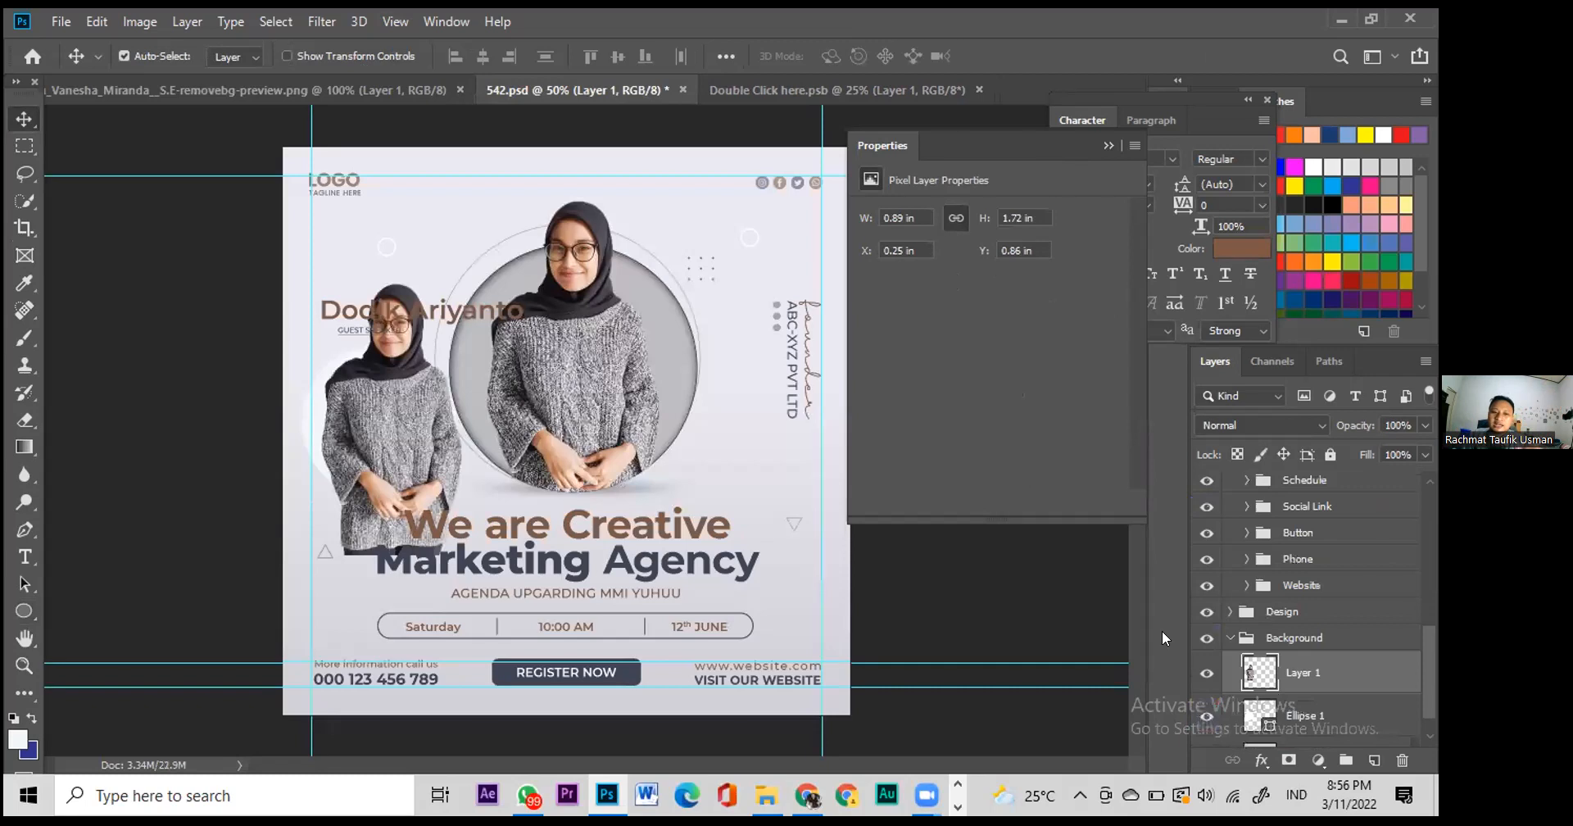
{"action": "left_click", "coordinate": [440, 310]}
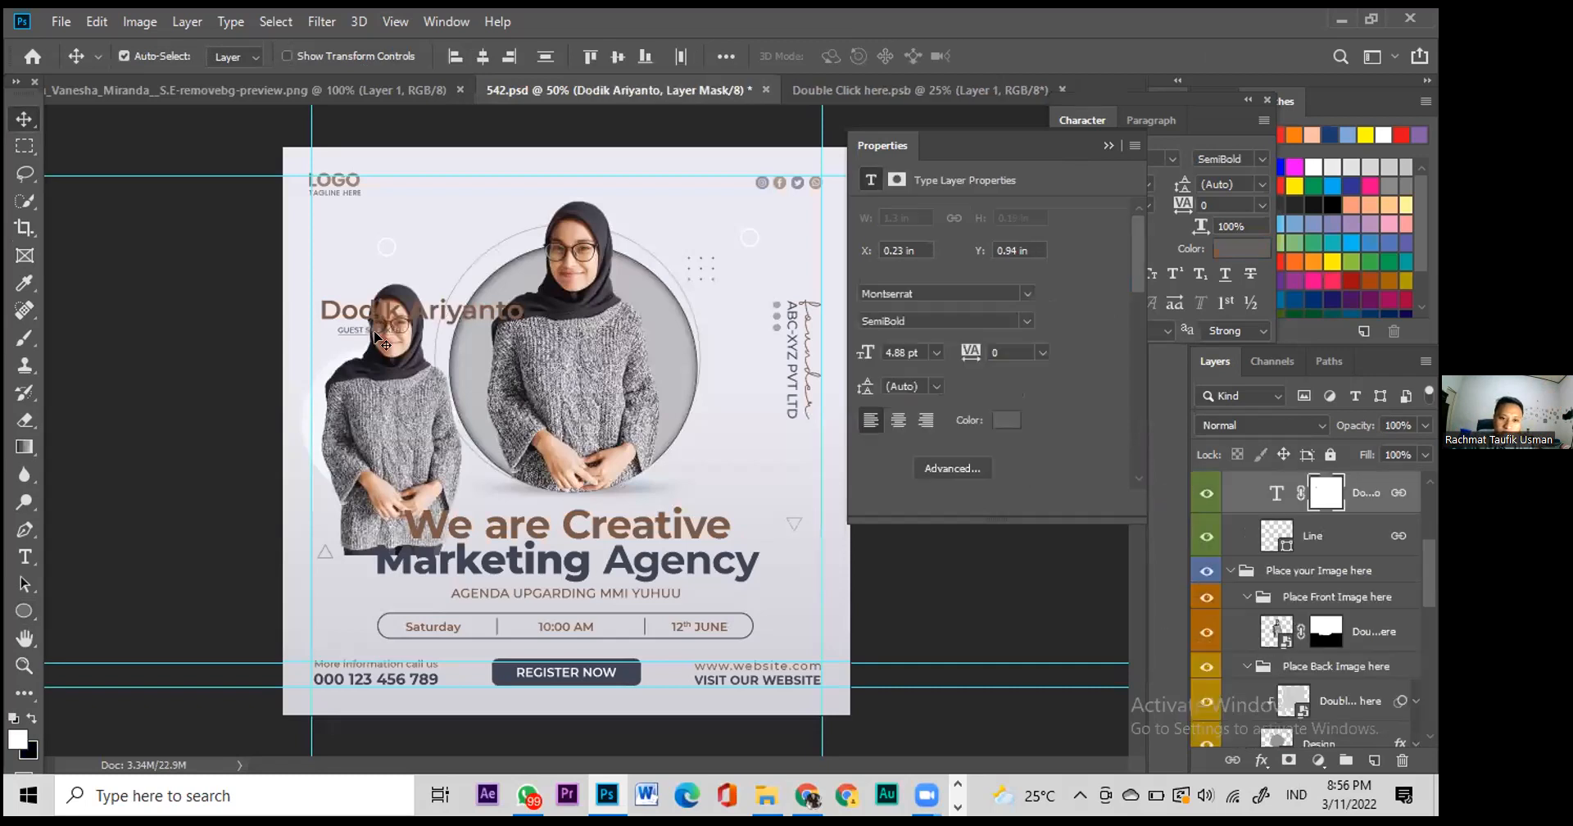
{"action": "left_click", "coordinate": [1207, 492]}
{"action": "left_click", "coordinate": [1206, 493]}
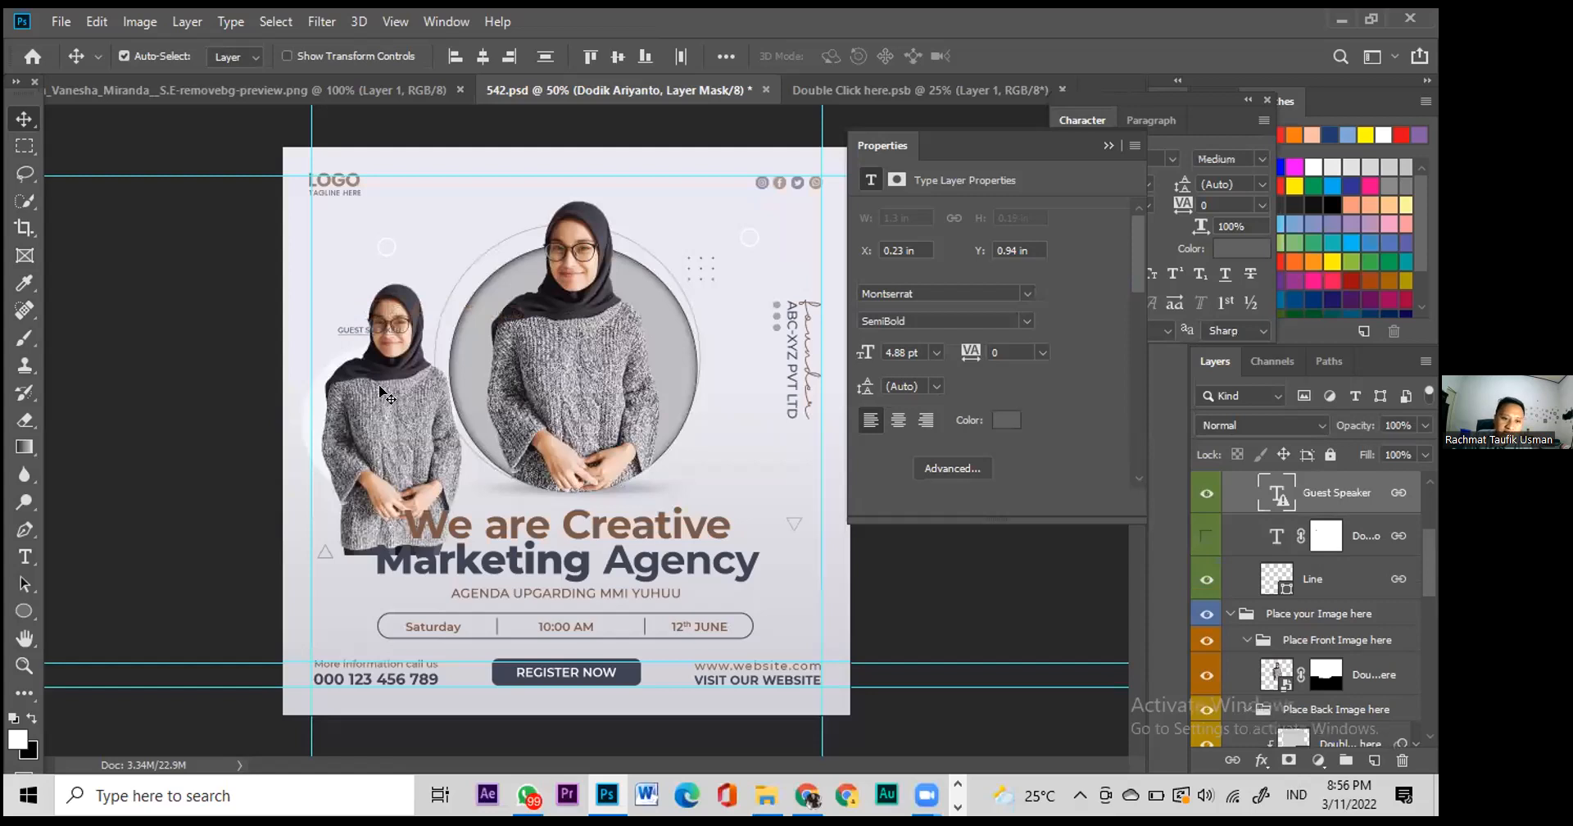
{"action": "left_click", "coordinate": [529, 375]}
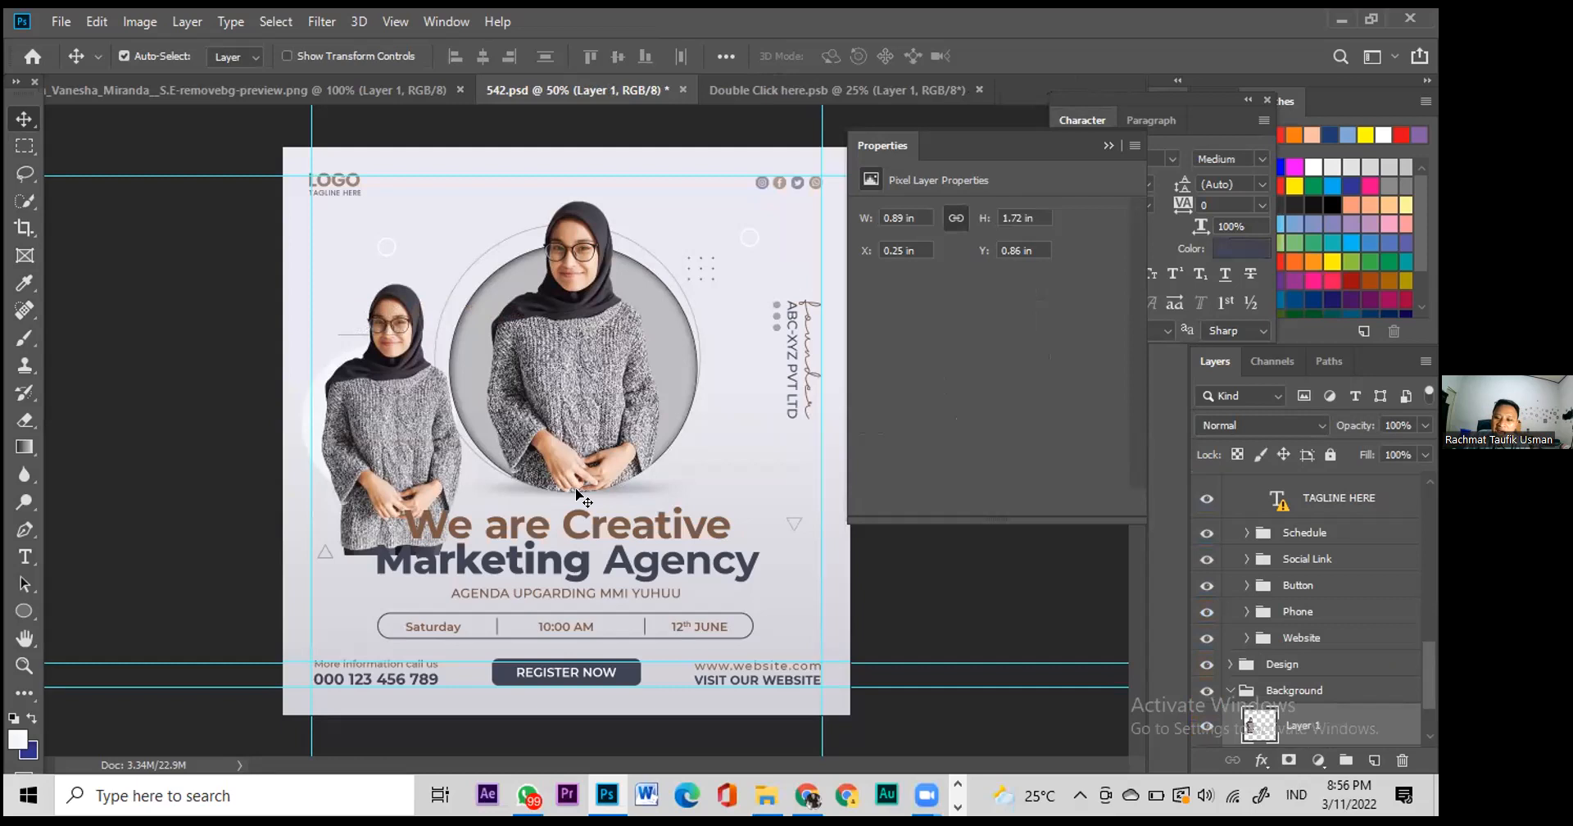
{"action": "scroll", "coordinate": [1295, 697], "scroll_direction": "down", "scroll_amount": 3}
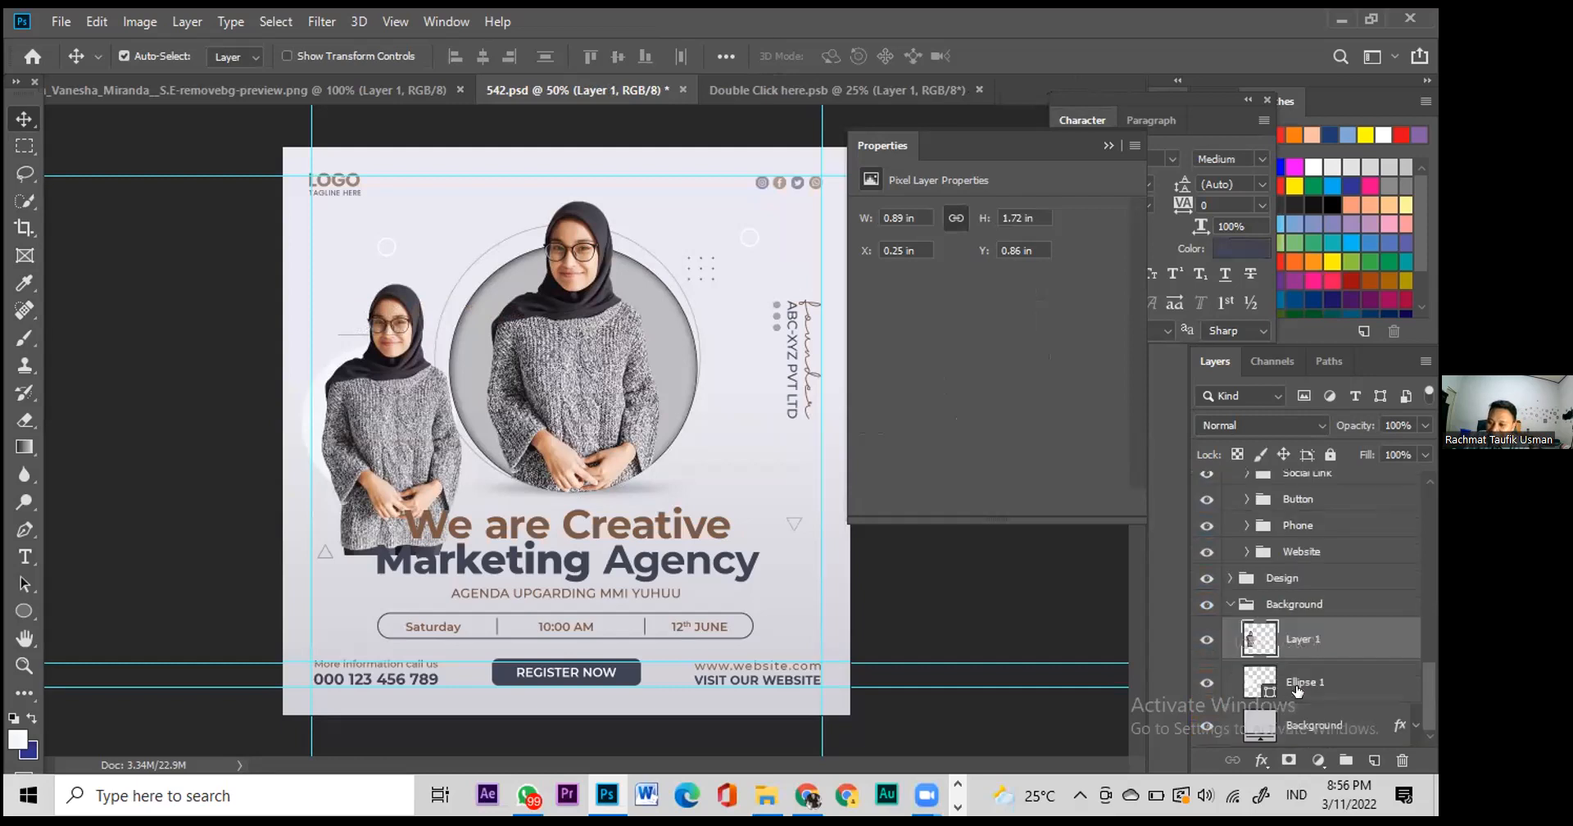
{"action": "left_click", "coordinate": [1302, 687]}
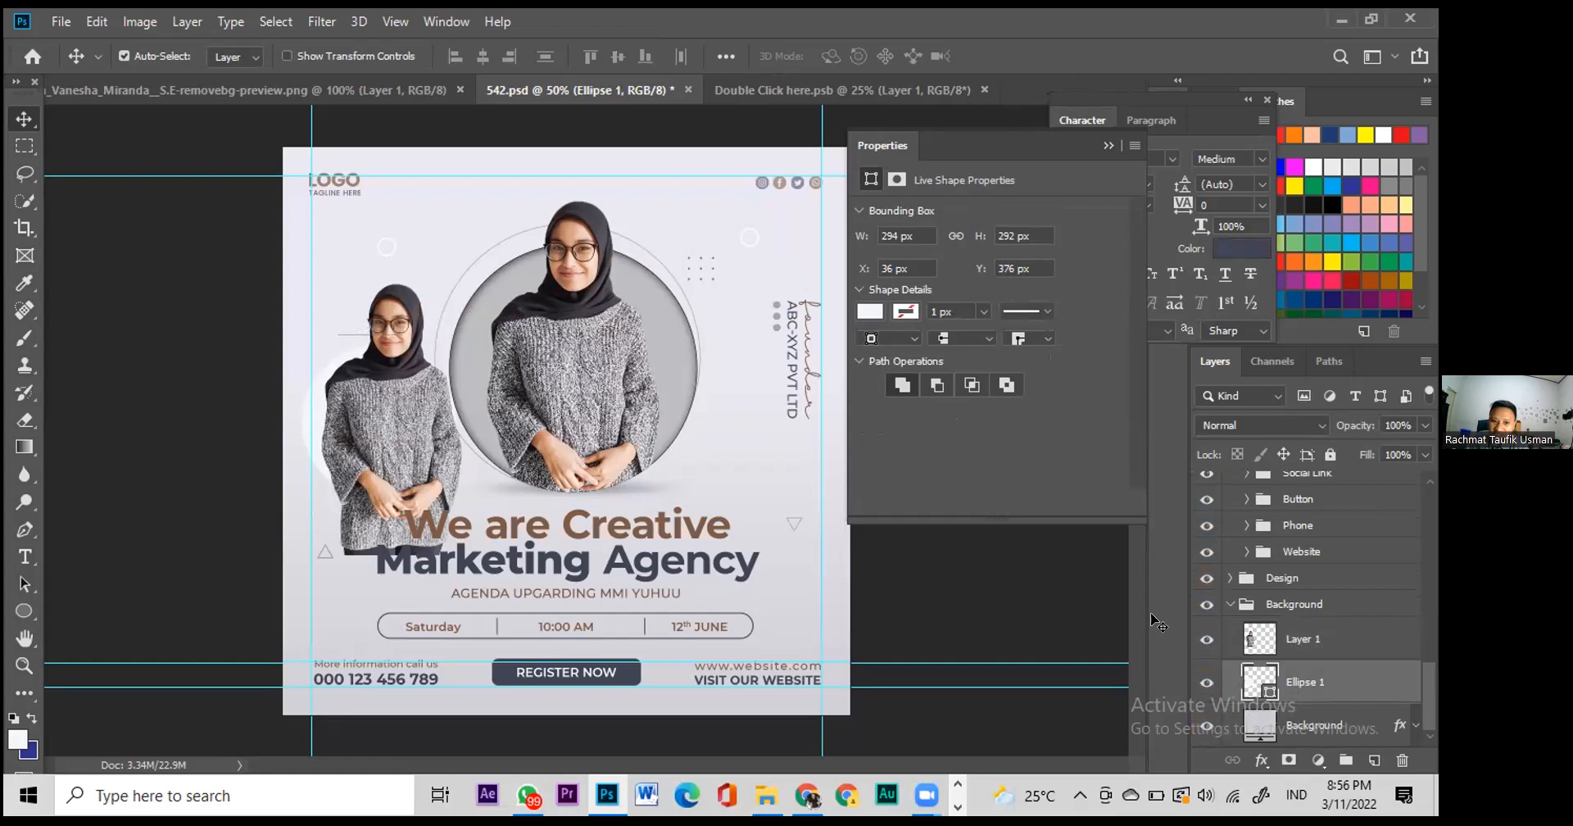
Step: Fill the Ellipse 1 circle with dark blue #0b3b5f
{"action": "double_click", "coordinate": [1260, 681]}
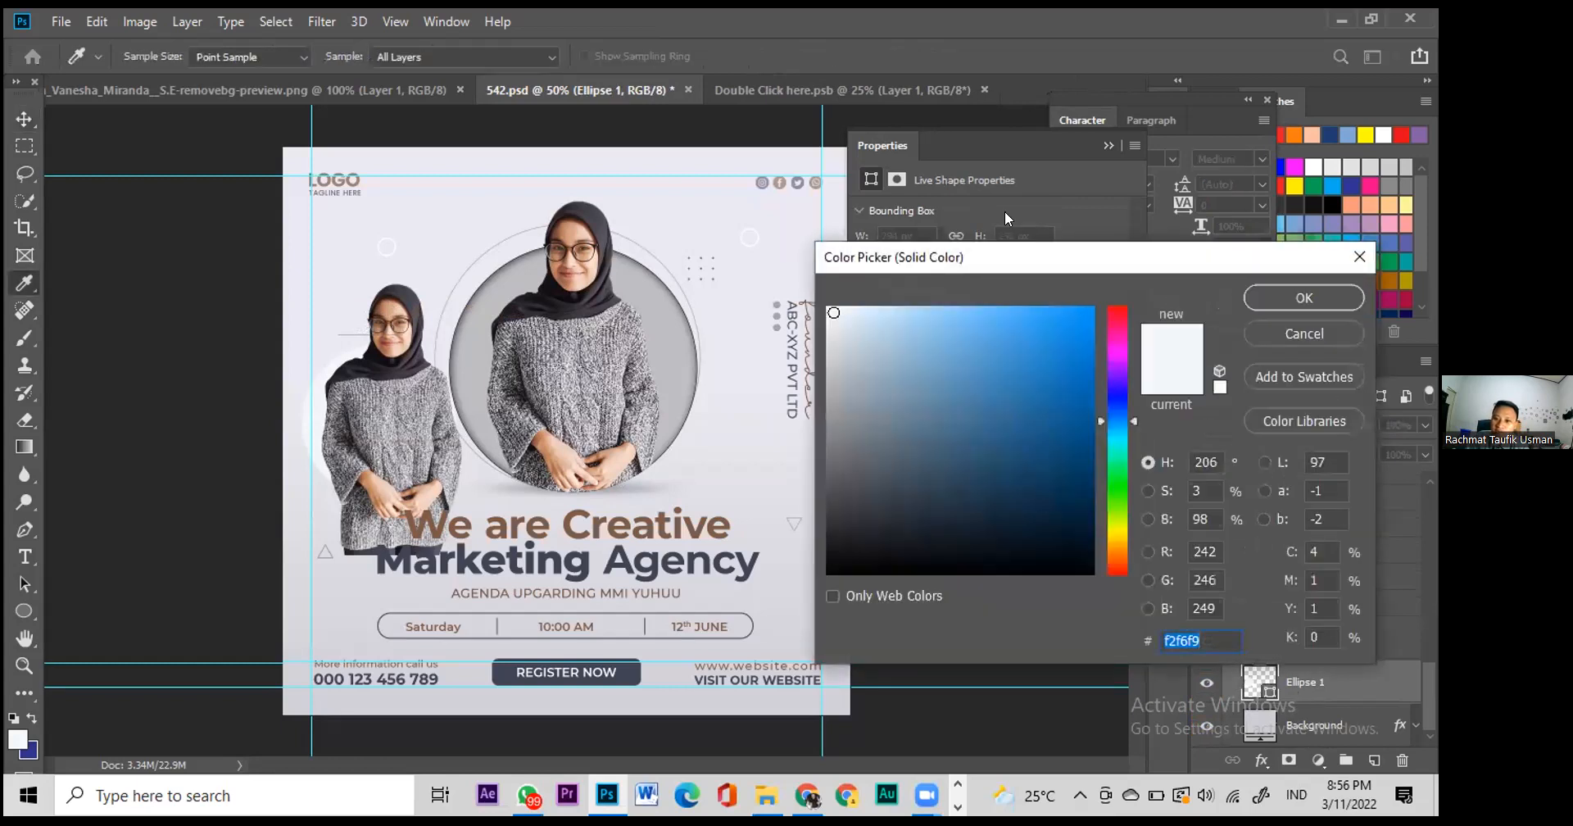
{"action": "left_click", "coordinate": [1064, 475]}
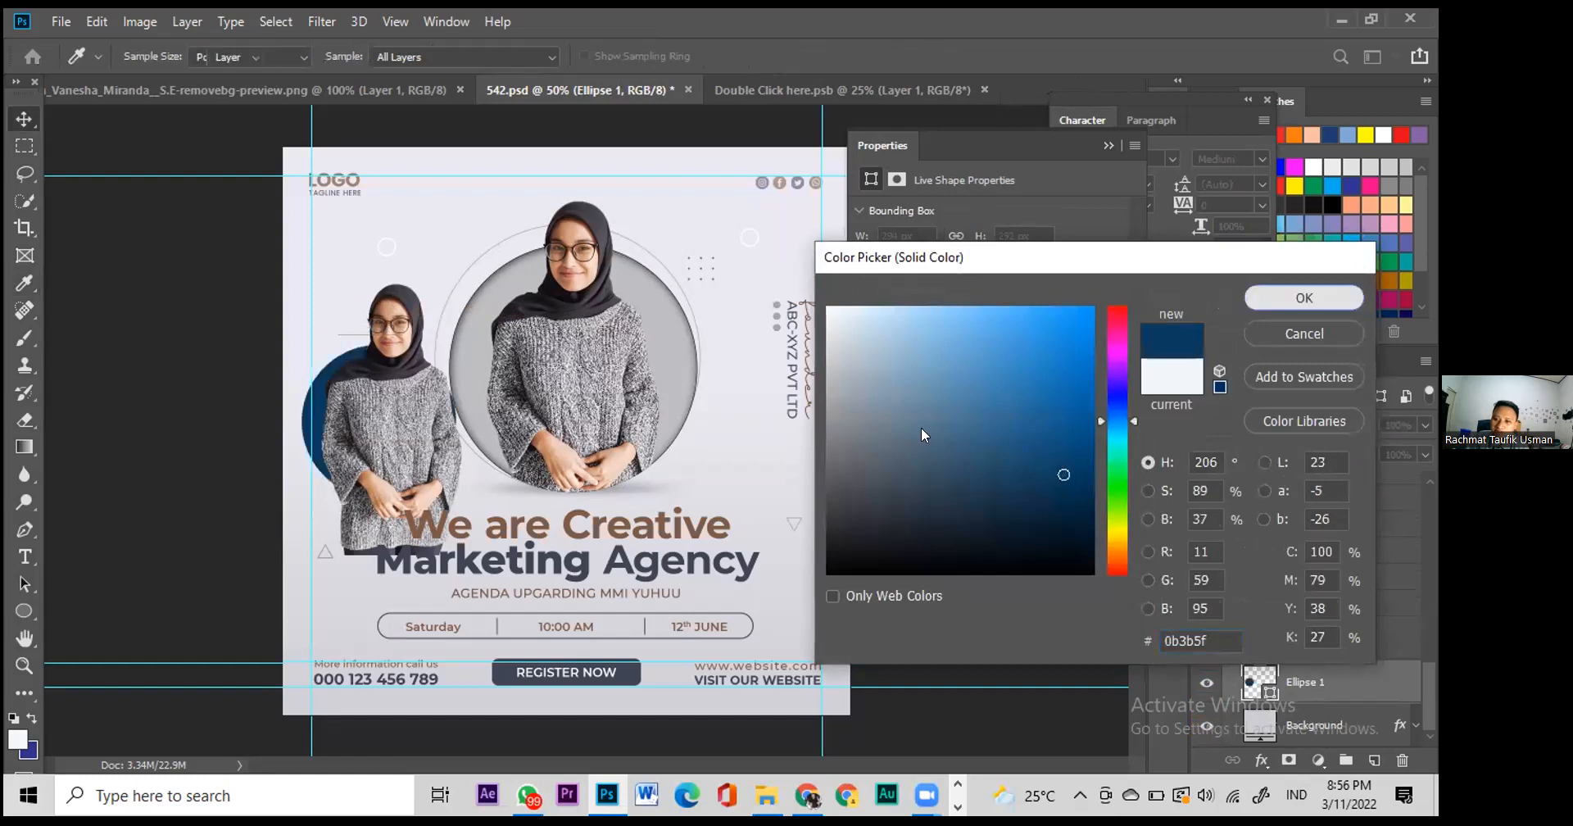
{"action": "left_click", "coordinate": [1305, 298]}
Step: Clip Layer 1 to the circle with Create Clipping Mask, then release it with Ctrl+Alt+G
{"action": "left_click", "coordinate": [1248, 640]}
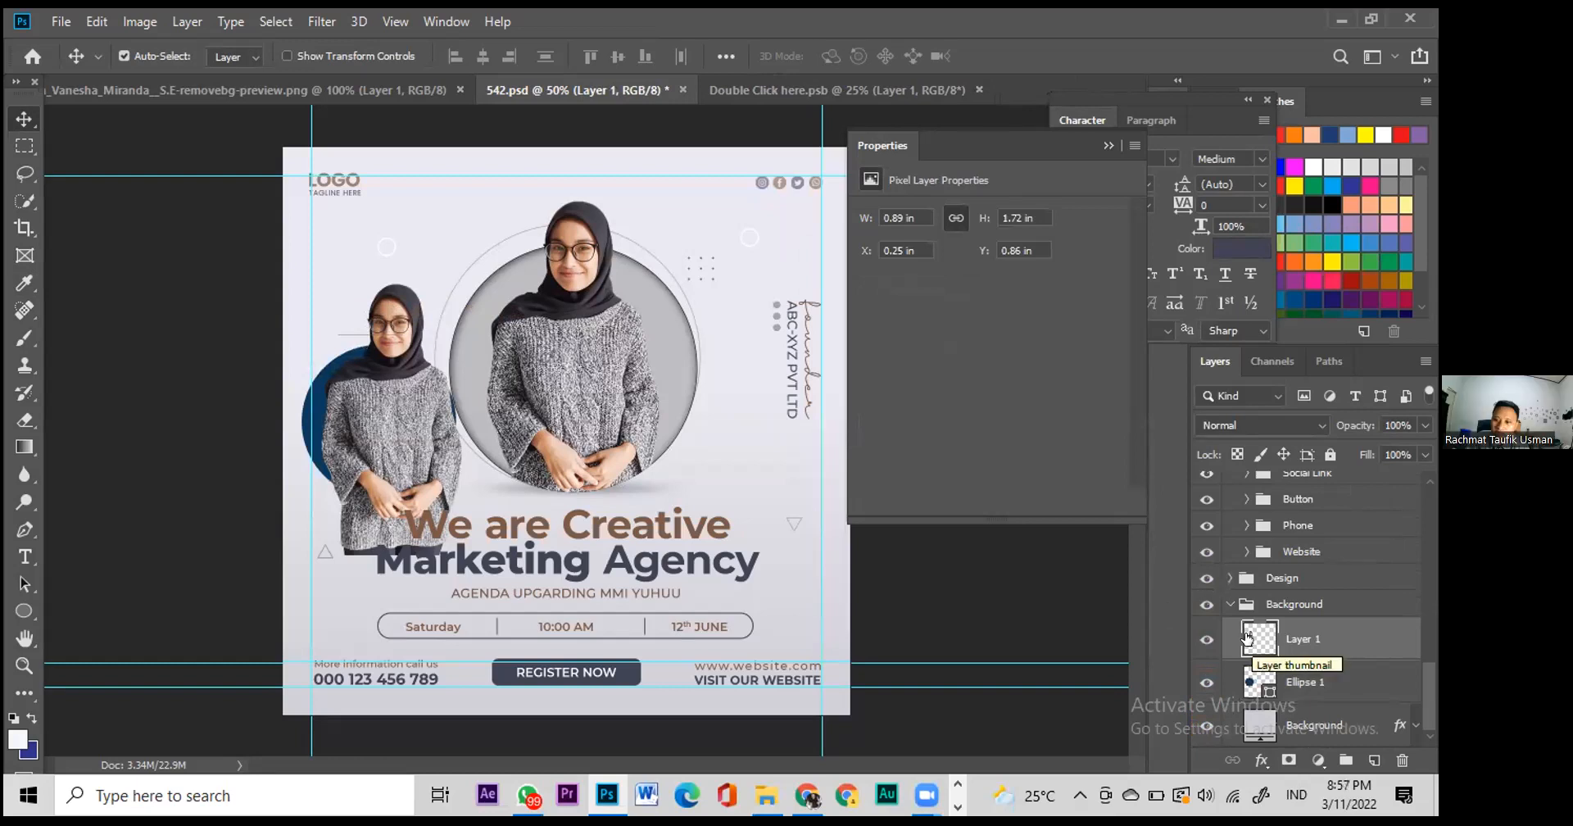
{"action": "right_click", "coordinate": [1248, 639]}
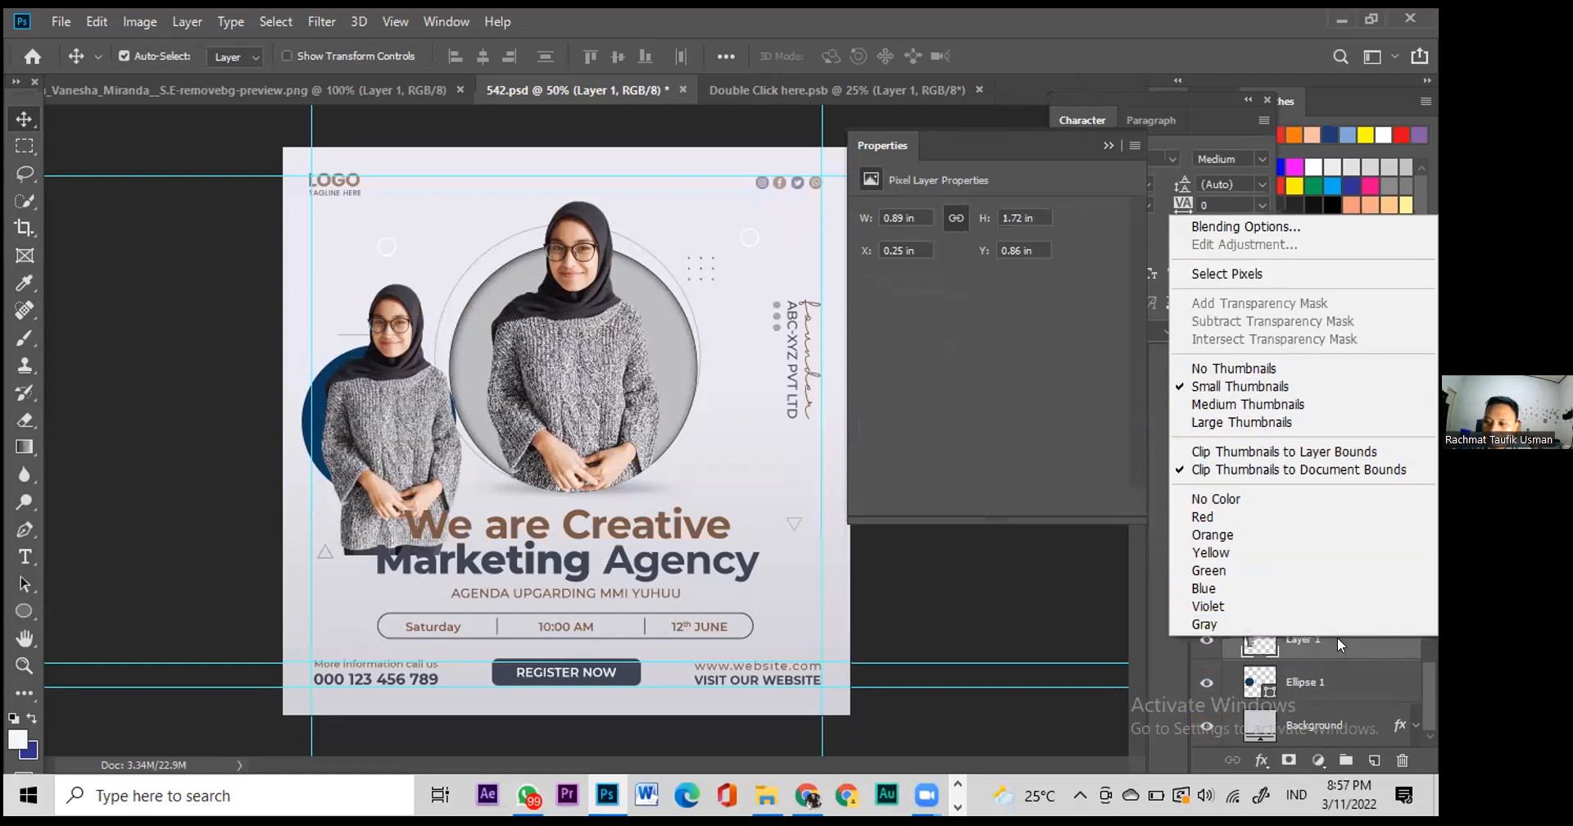
{"action": "right_click", "coordinate": [1358, 647]}
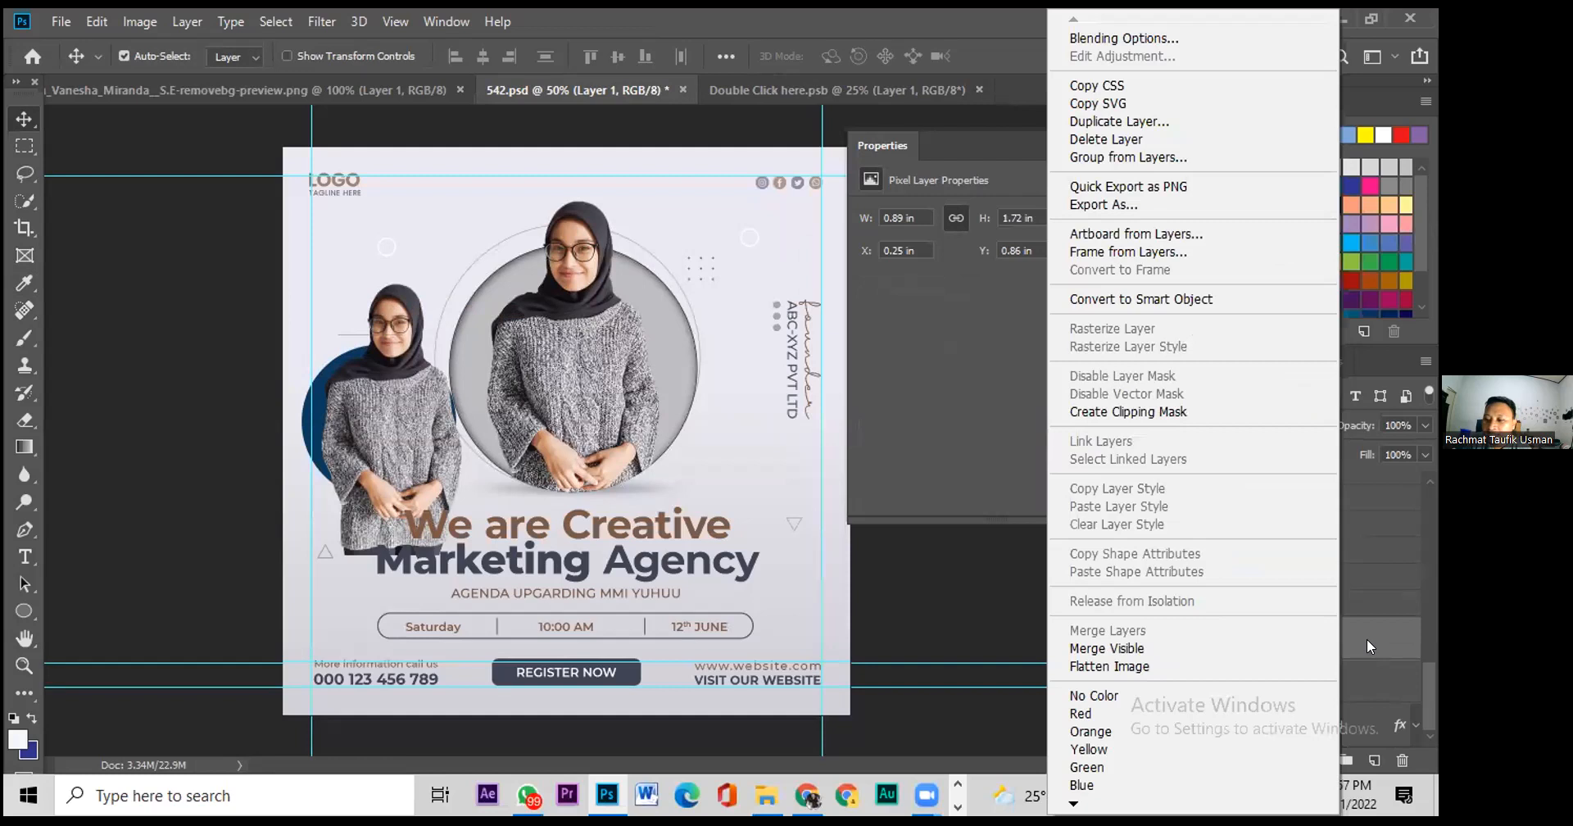
{"action": "right_click", "coordinate": [1367, 638]}
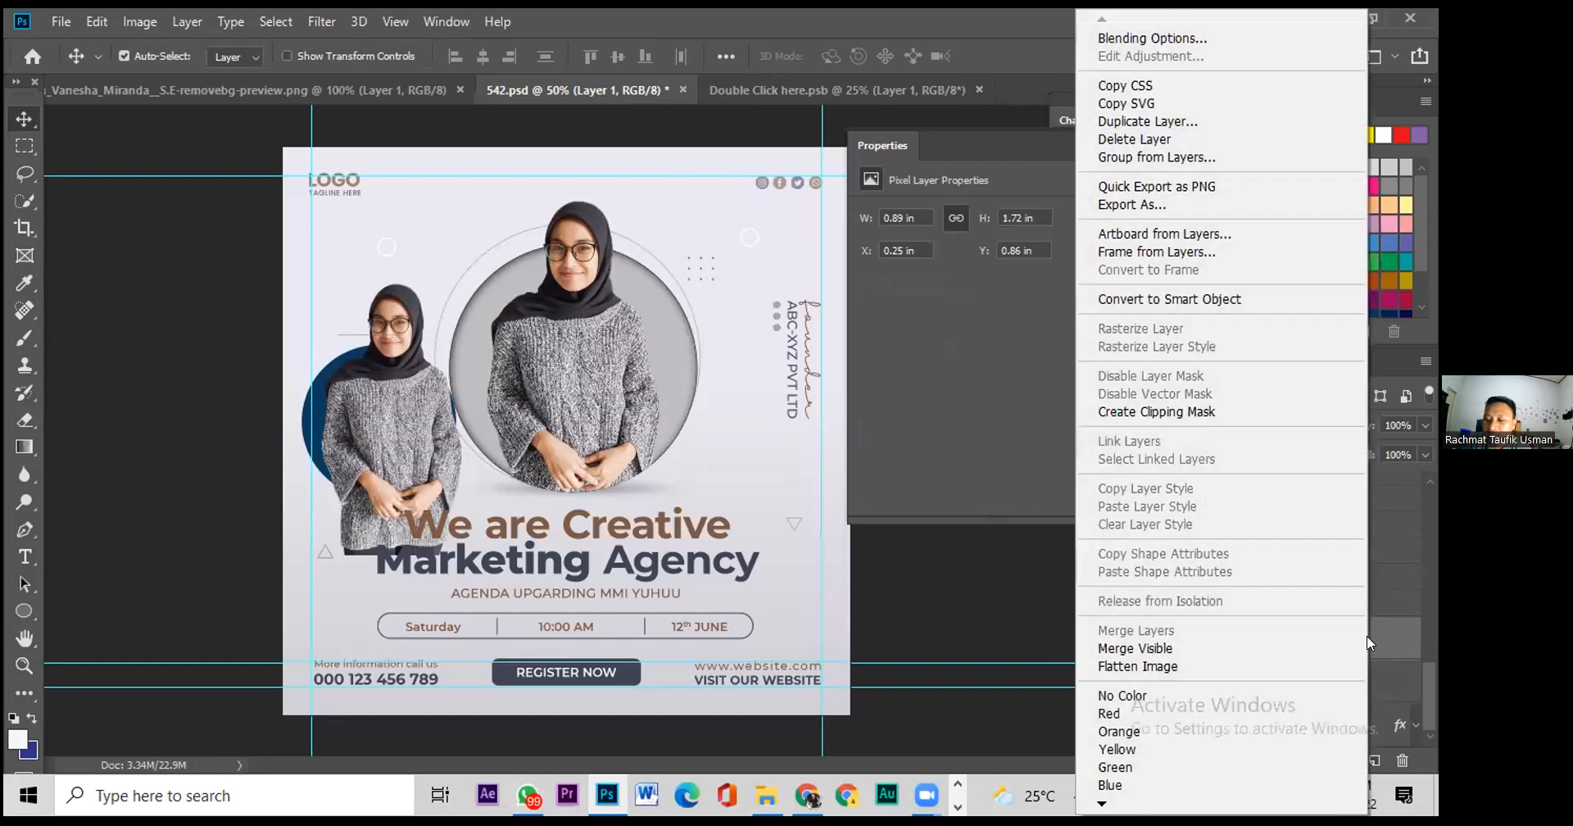
{"action": "left_click", "coordinate": [1157, 411]}
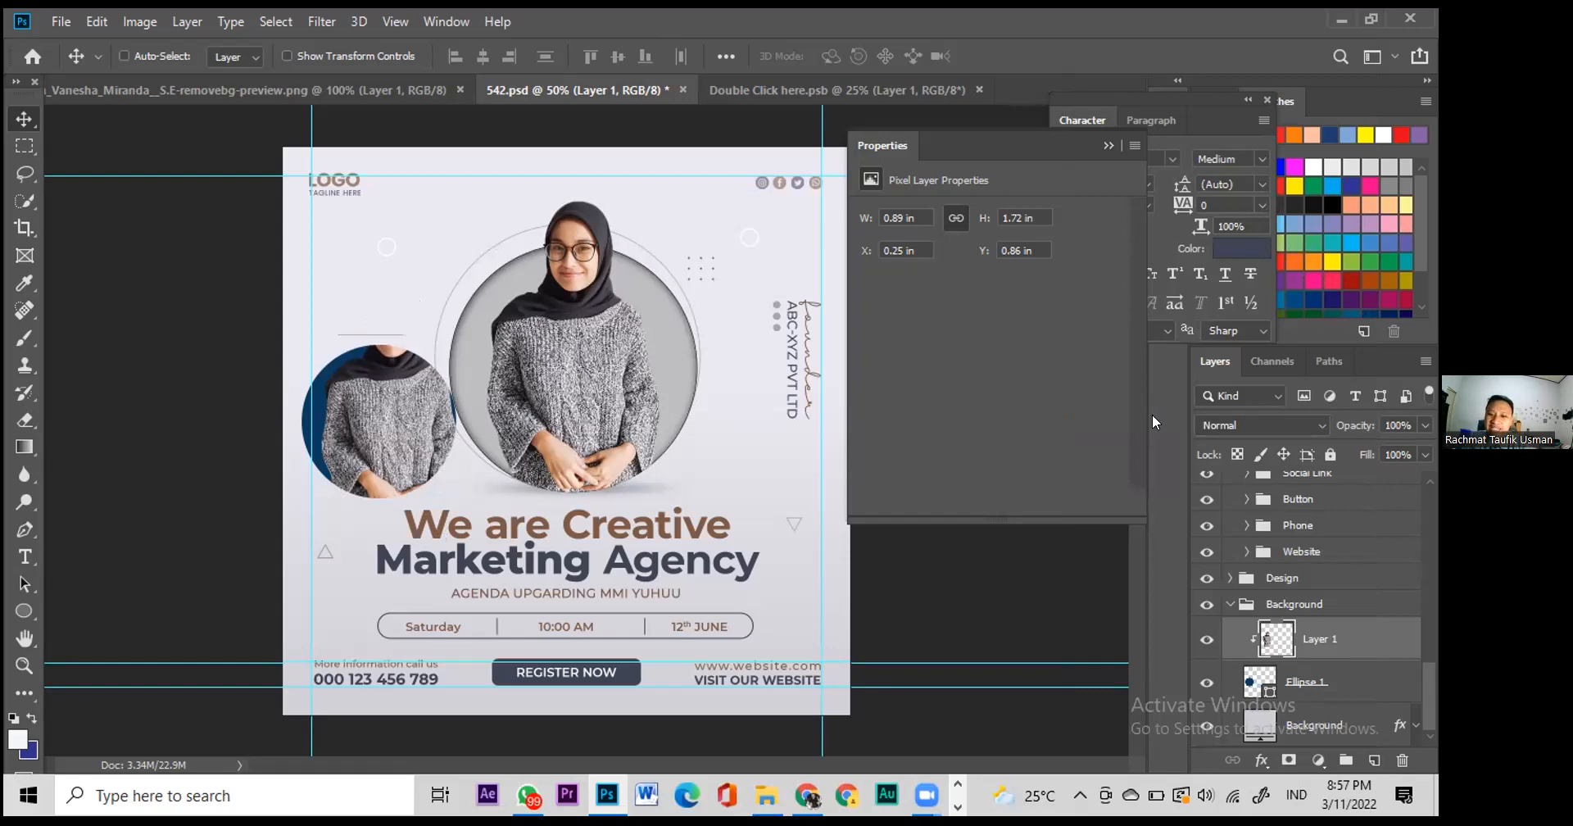
{"action": "key", "text": "ctrl+alt+g"}
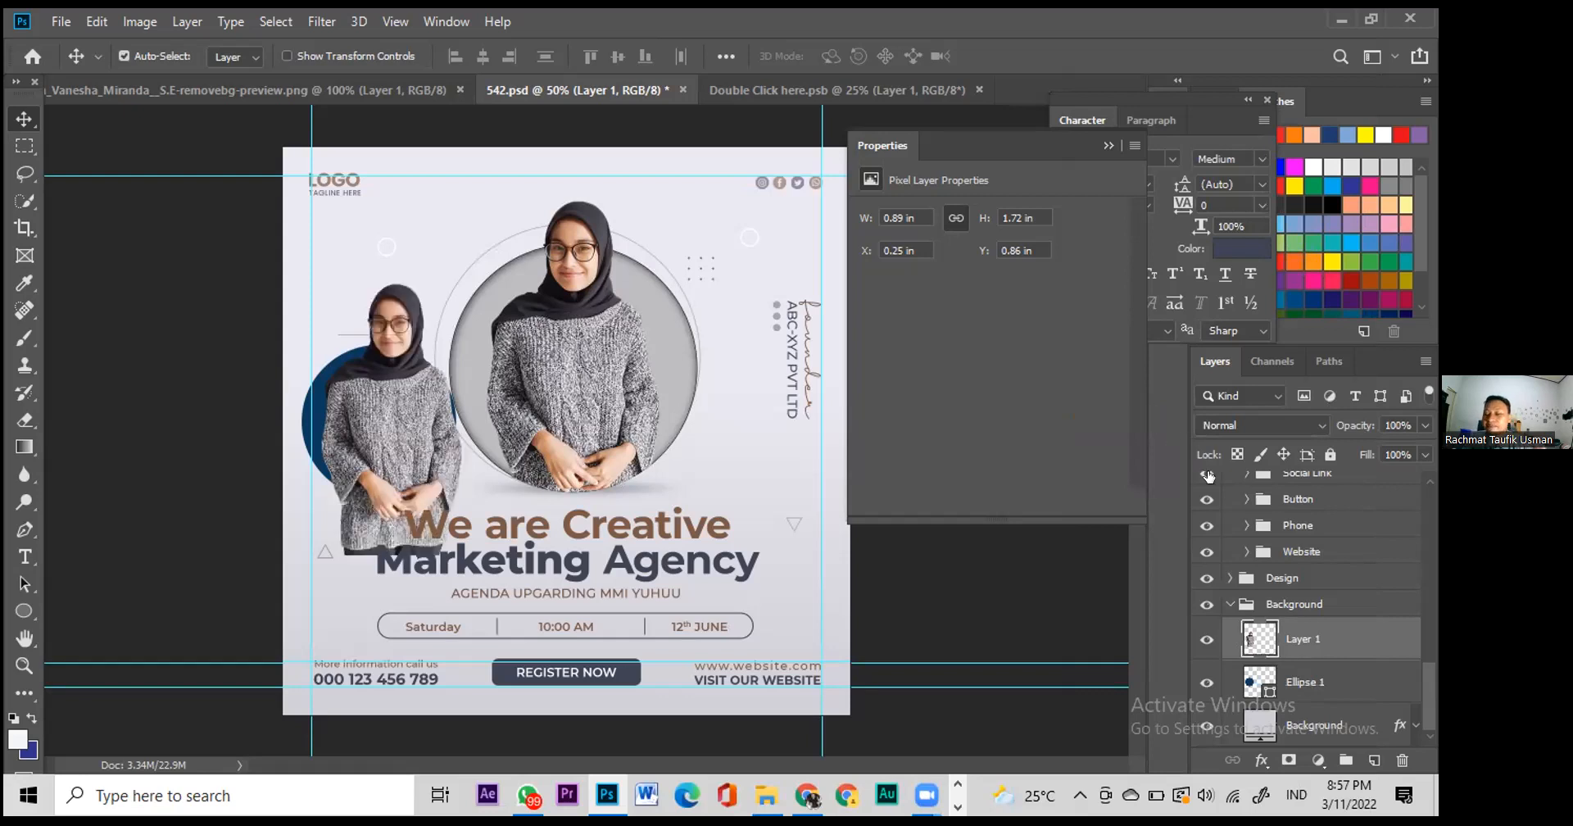
Step: Duplicate the woman's layer as Layer 1 copy
{"action": "right_click", "coordinate": [1288, 631]}
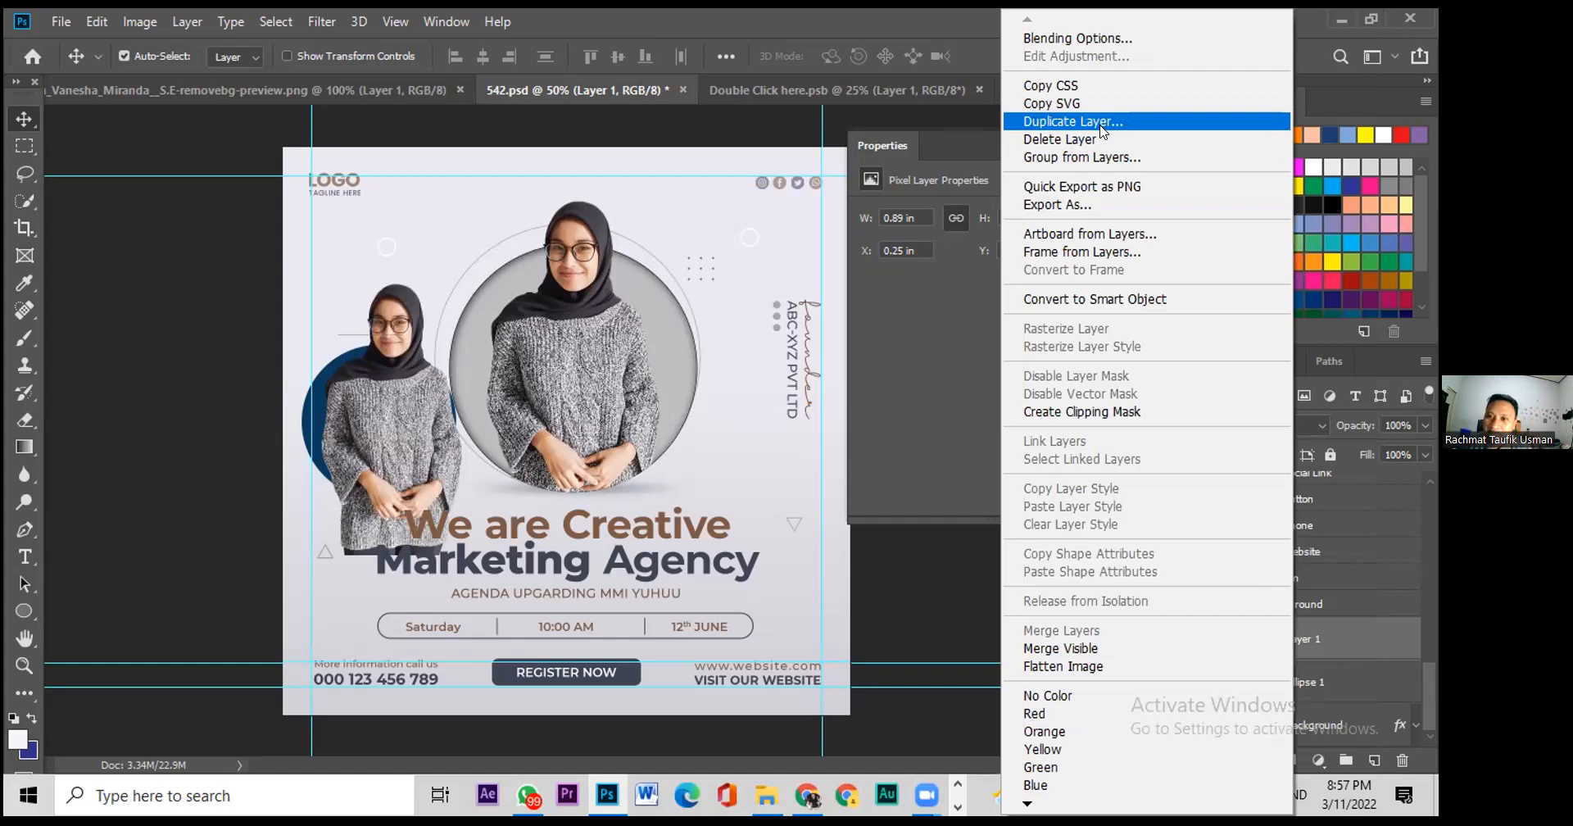
{"action": "left_click", "coordinate": [1101, 123]}
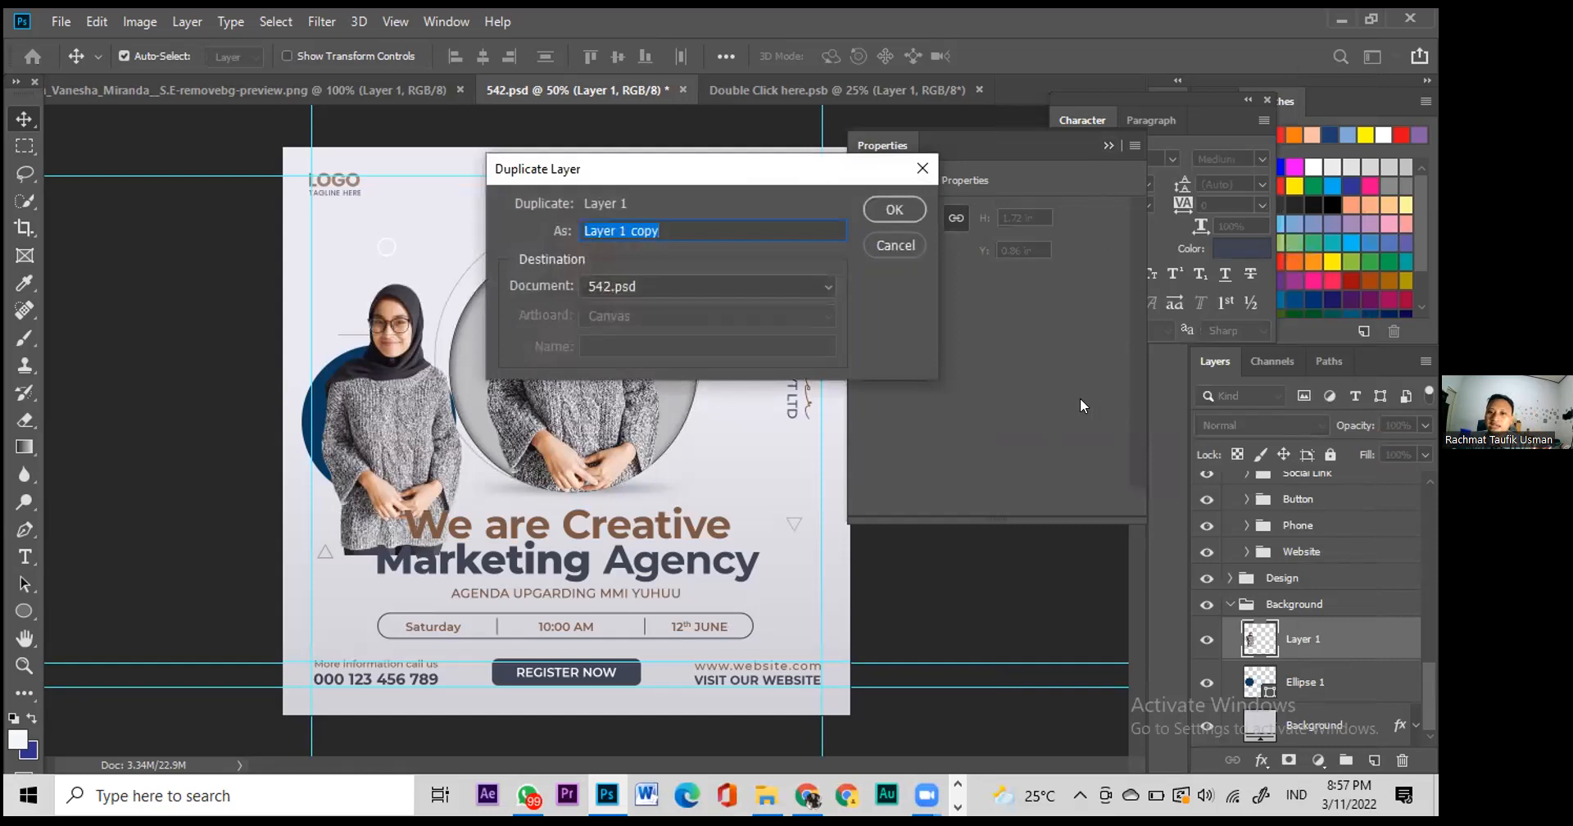
{"action": "left_click", "coordinate": [889, 209]}
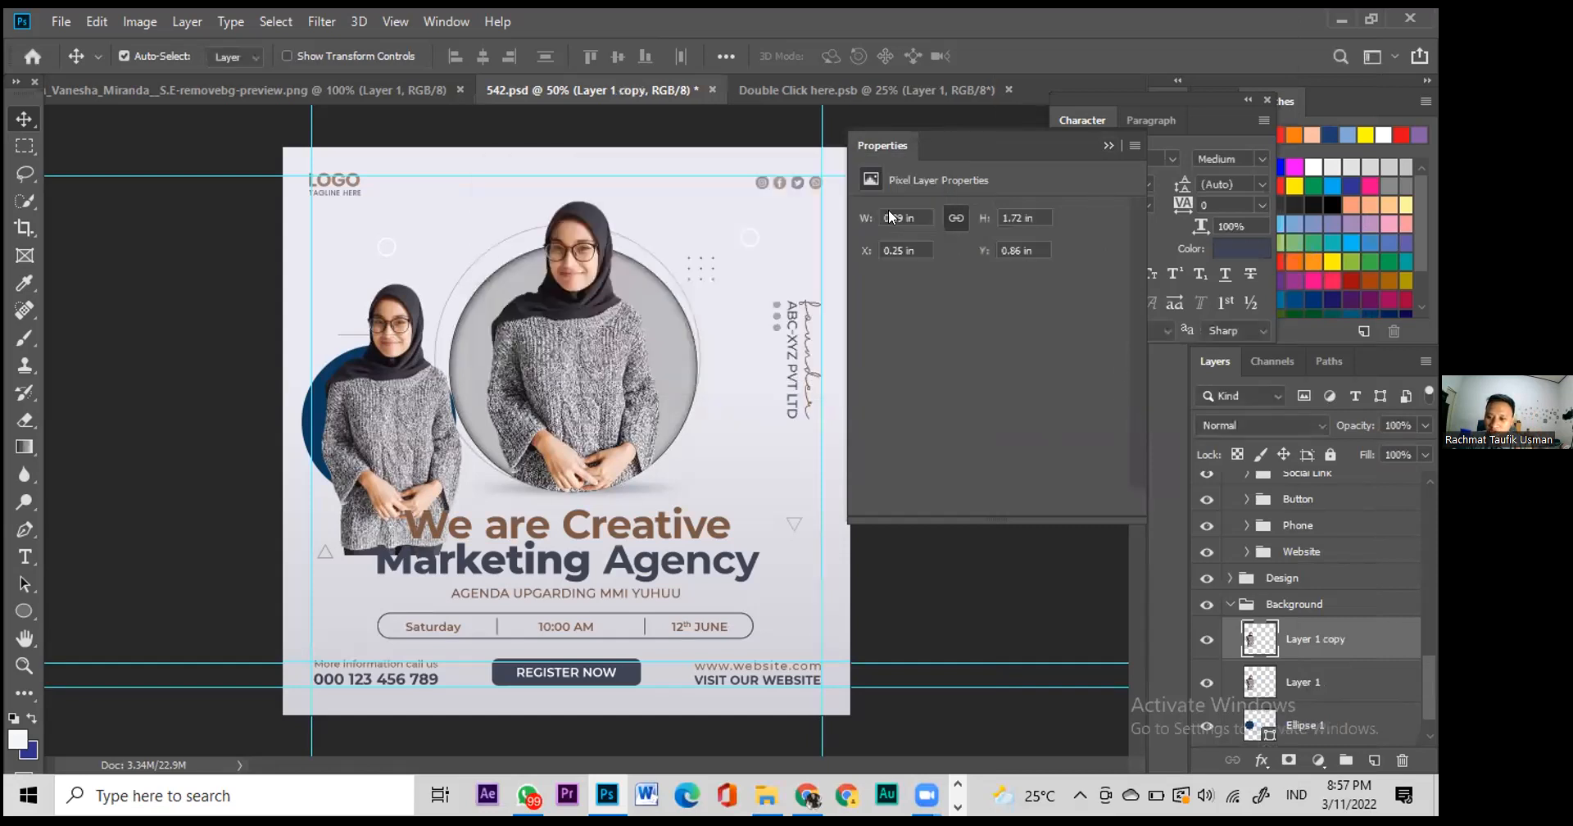
Step: Clip the original Layer 1 inside the blue circle and hide Layer 1 copy
{"action": "left_click", "coordinate": [1262, 682]}
{"action": "scroll", "coordinate": [1263, 683], "scroll_direction": "down", "scroll_amount": 1}
{"action": "right_click", "coordinate": [1261, 649]}
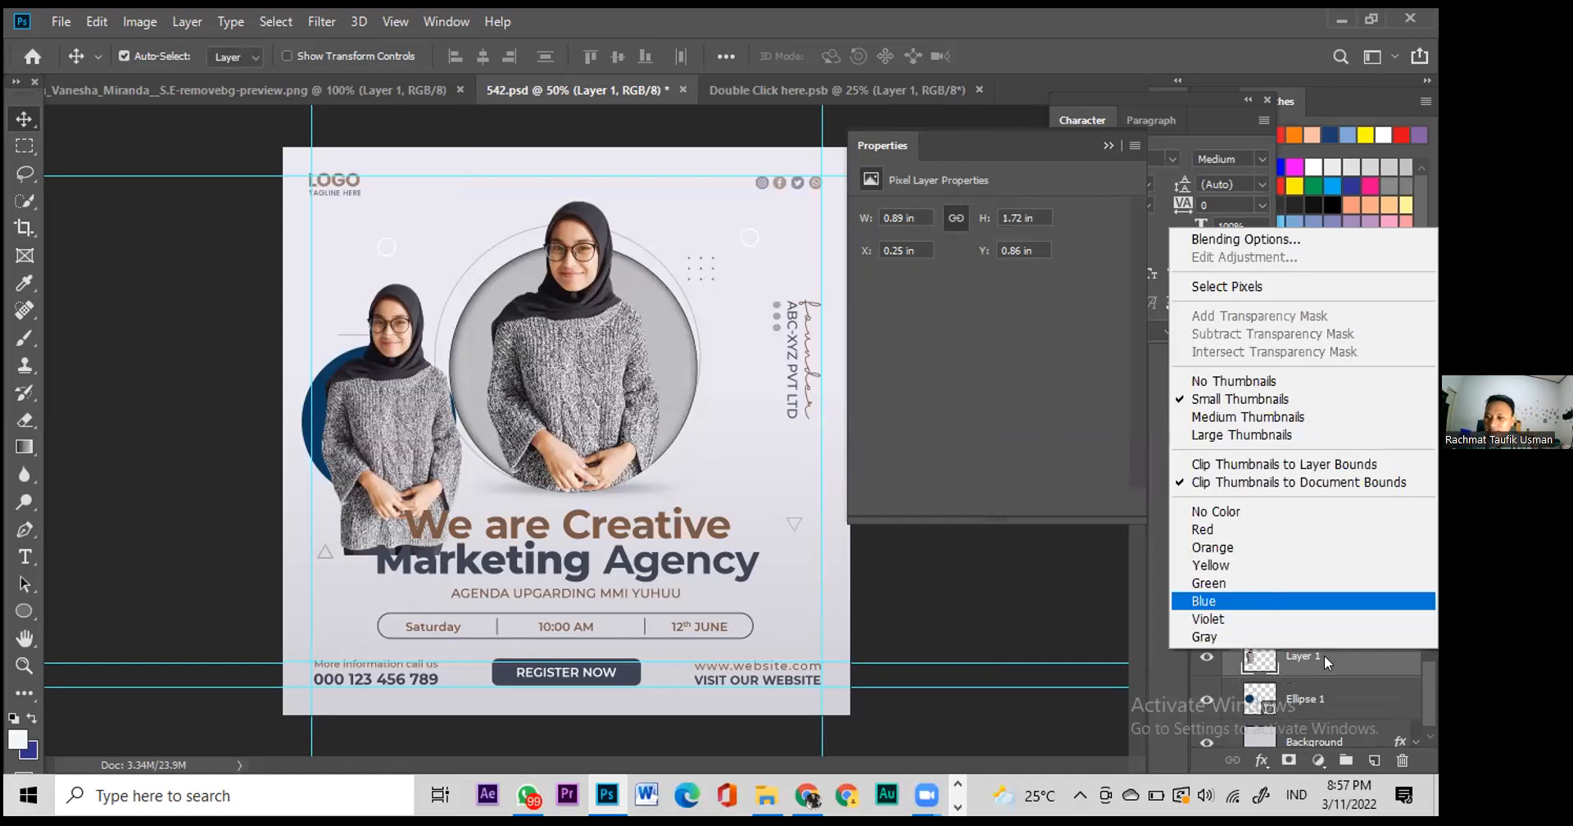
{"action": "right_click", "coordinate": [1324, 655]}
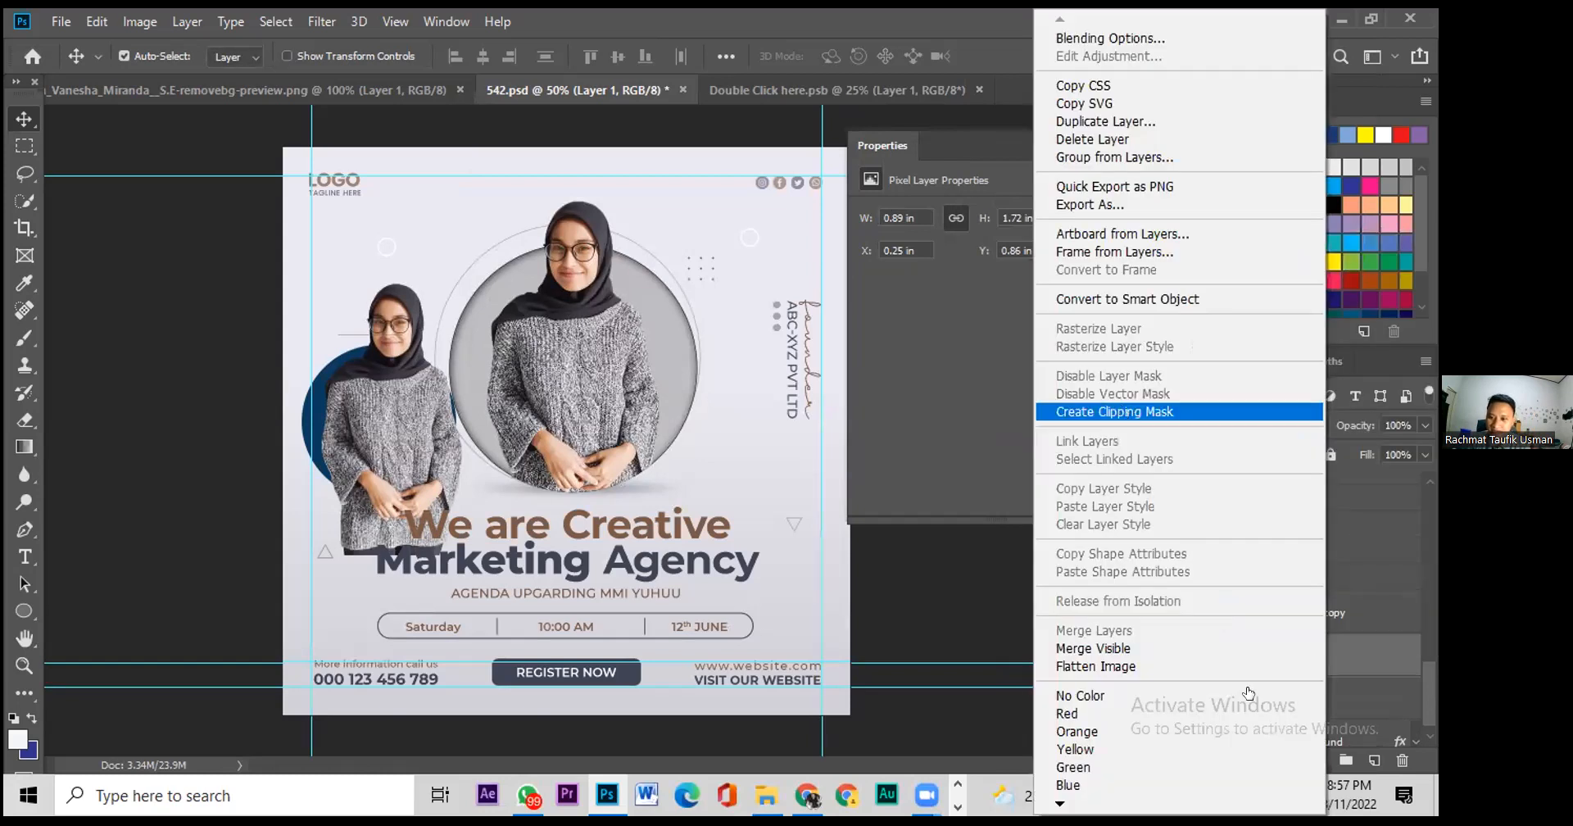
{"action": "left_click", "coordinate": [1125, 411]}
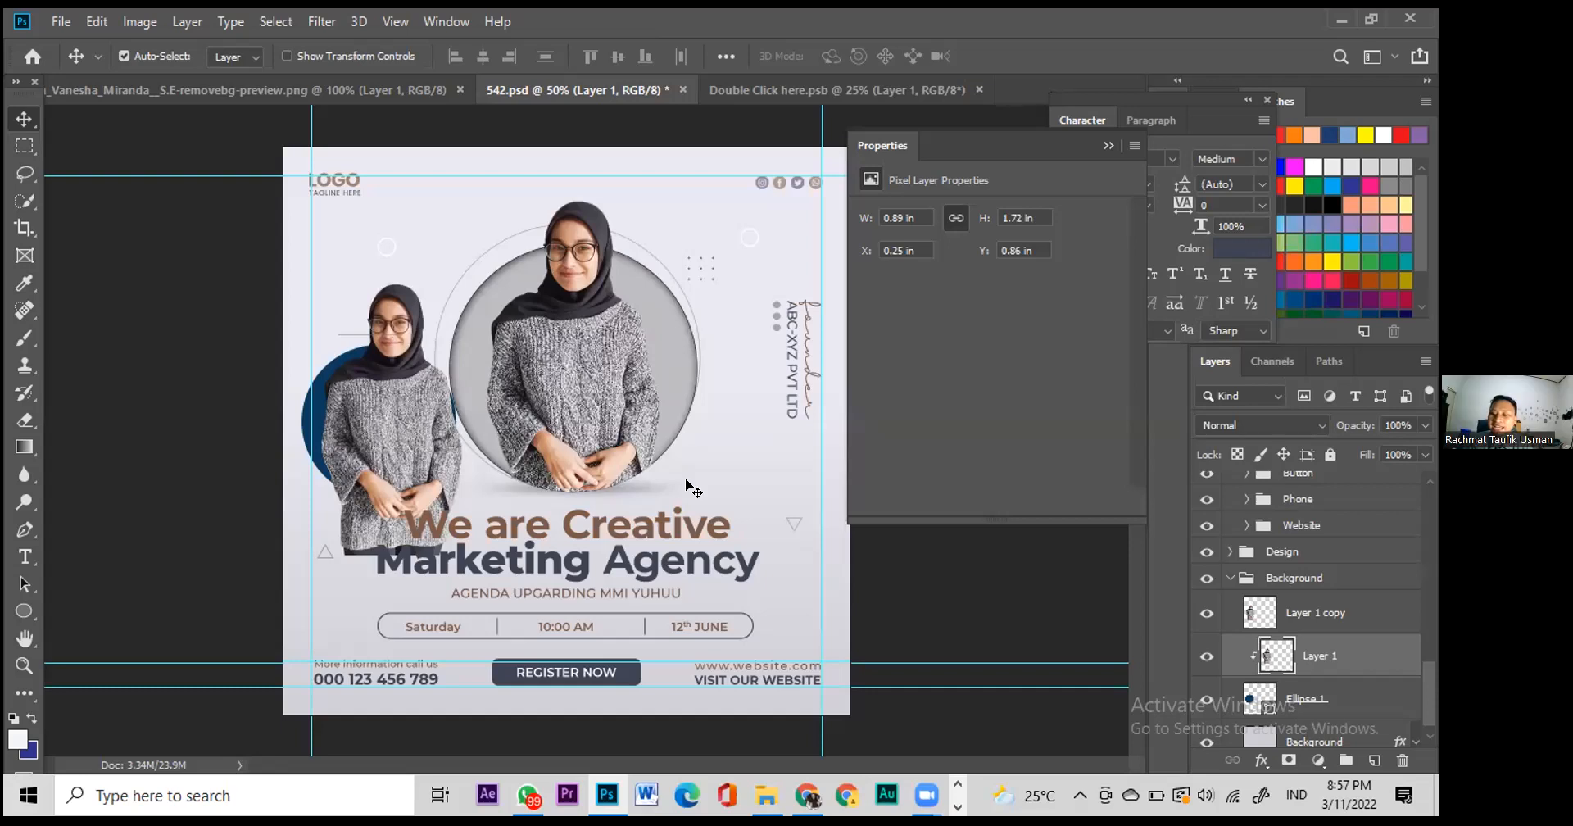
{"action": "left_click", "coordinate": [1207, 613]}
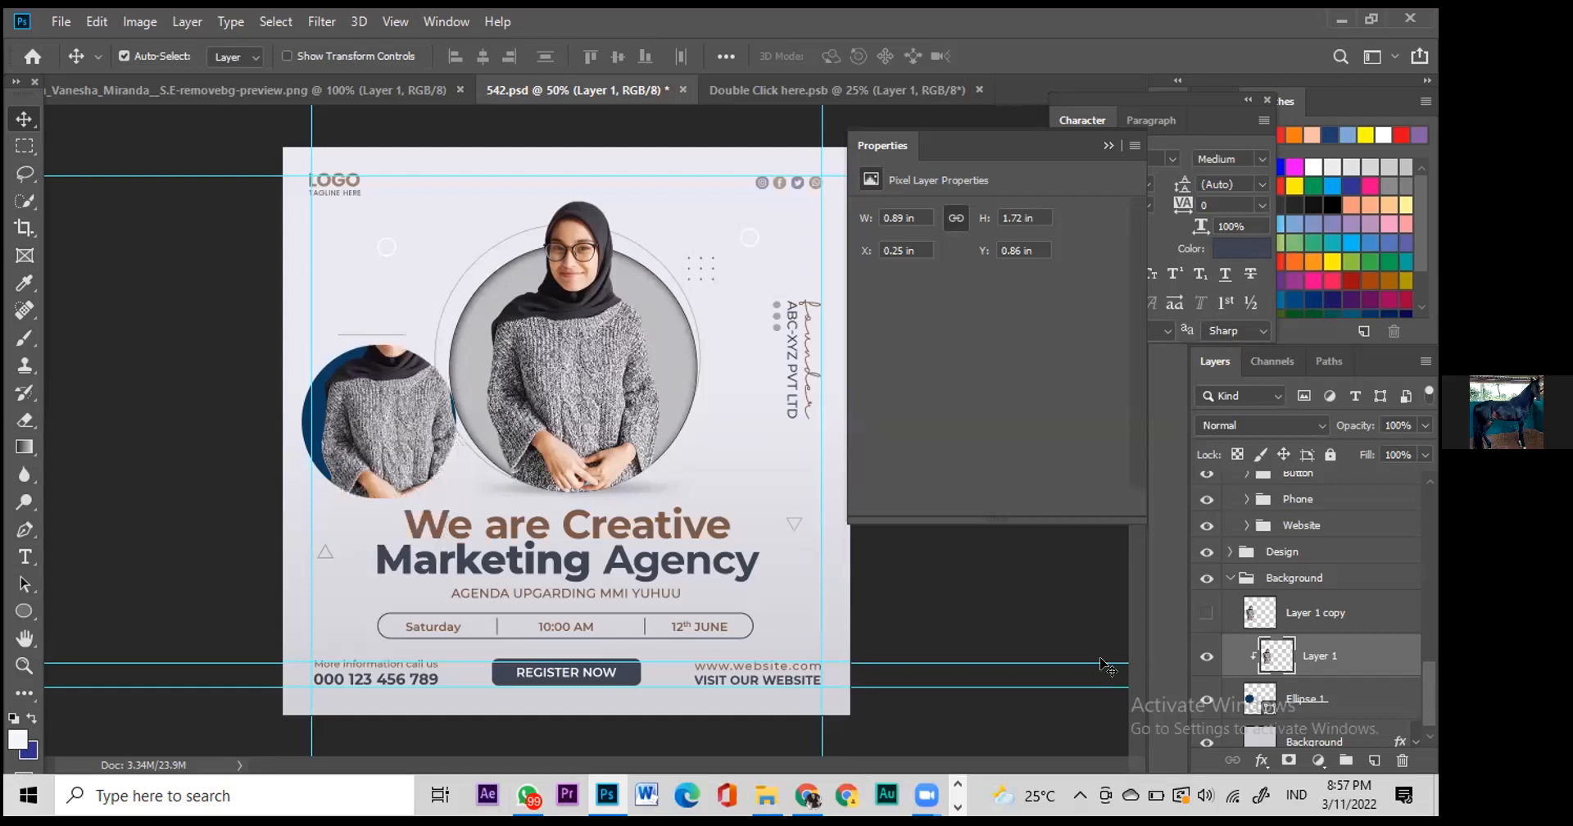
Step: Show Layer 1 copy and erase its lower sweater and hands, leaving the head above the circle
{"action": "left_click", "coordinate": [1205, 608]}
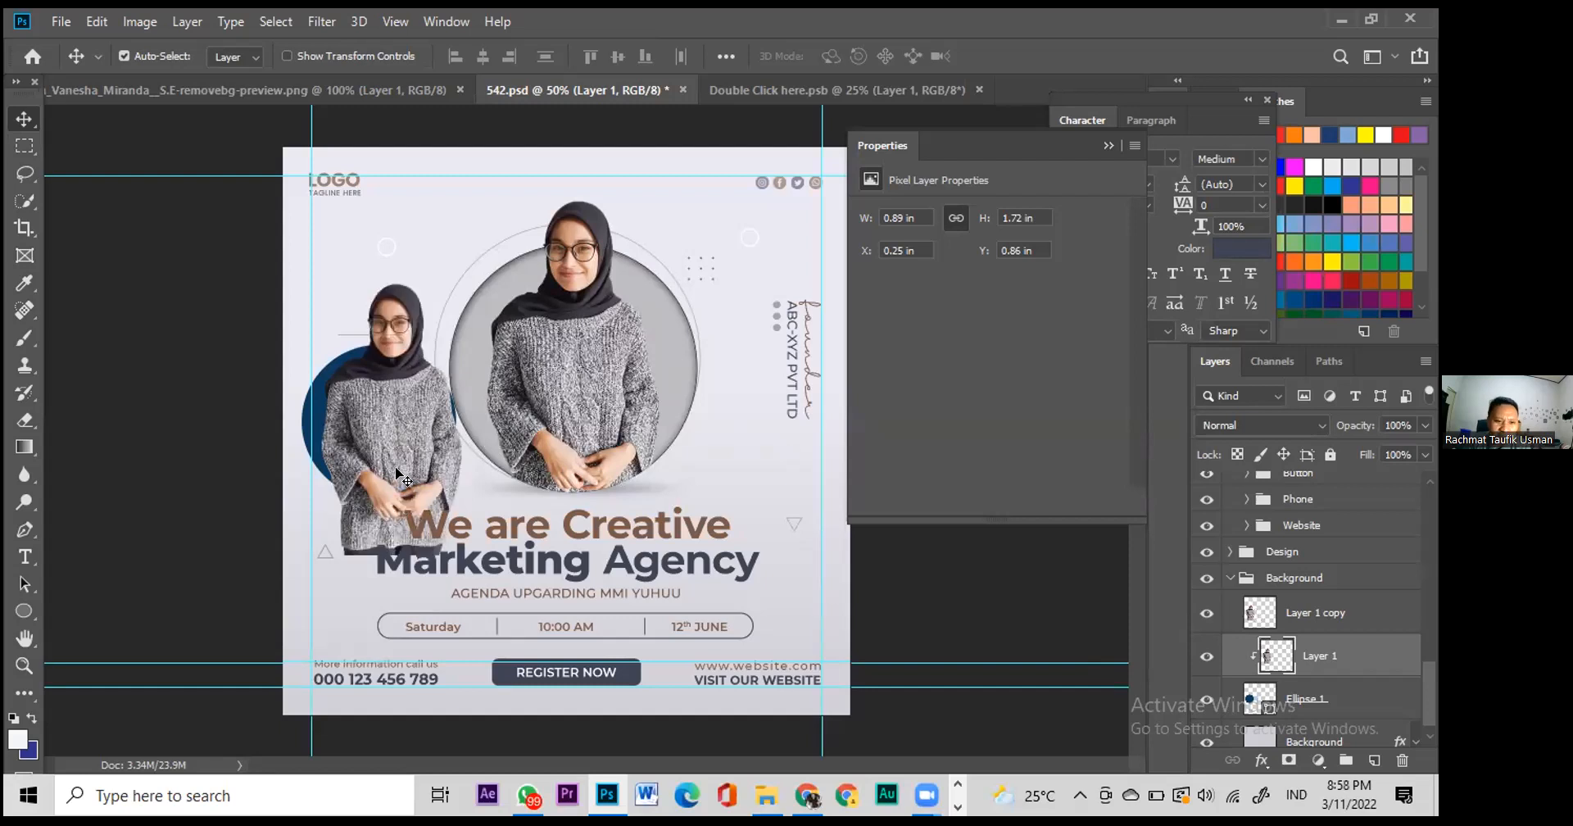
{"action": "left_click", "coordinate": [25, 421]}
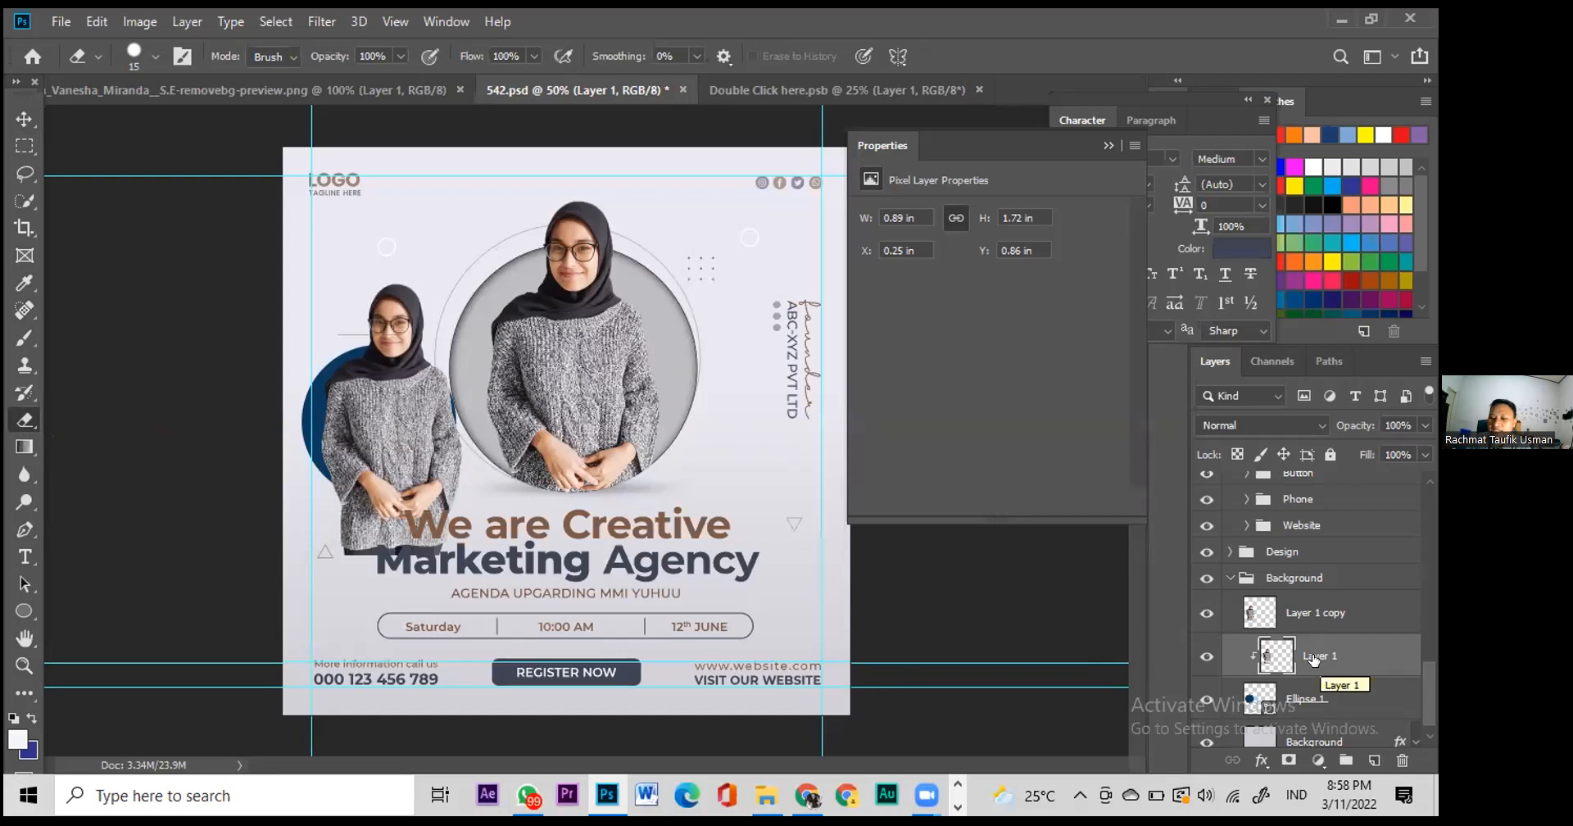
{"action": "left_click", "coordinate": [1303, 611]}
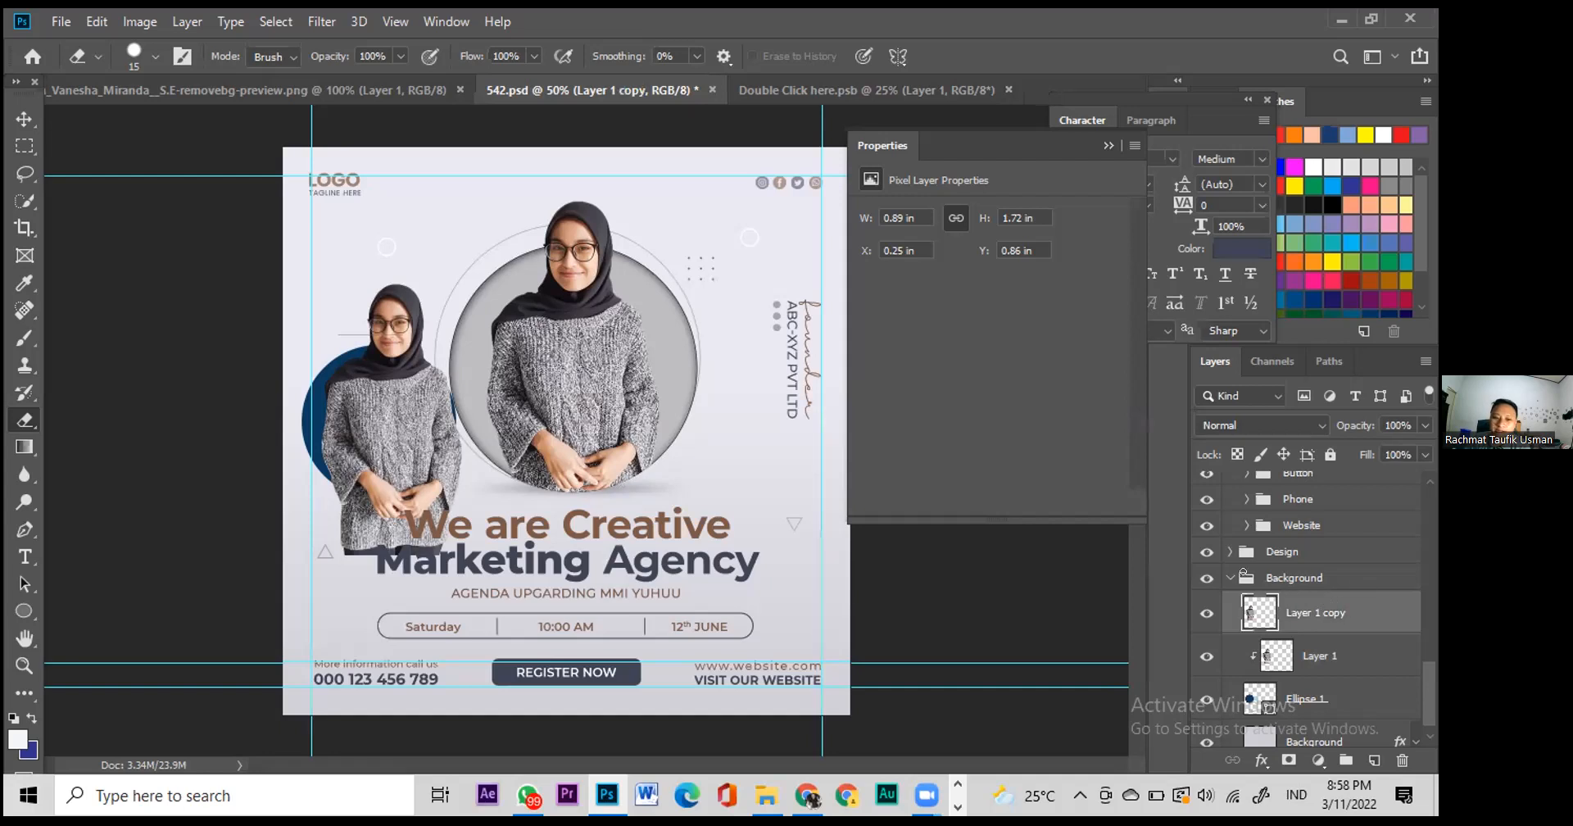
{"action": "mouse_move", "coordinate": [332, 541]}
{"action": "left_mouse_down"}
{"action": "mouse_move", "coordinate": [447, 537]}
{"action": "mouse_move", "coordinate": [356, 529]}
{"action": "mouse_move", "coordinate": [401, 525]}
{"action": "mouse_move", "coordinate": [422, 487]}
{"action": "mouse_move", "coordinate": [348, 499]}
{"action": "mouse_move", "coordinate": [449, 476]}
{"action": "mouse_move", "coordinate": [344, 523]}
{"action": "mouse_move", "coordinate": [396, 493]}
{"action": "mouse_move", "coordinate": [463, 501]}
{"action": "left_mouse_up"}
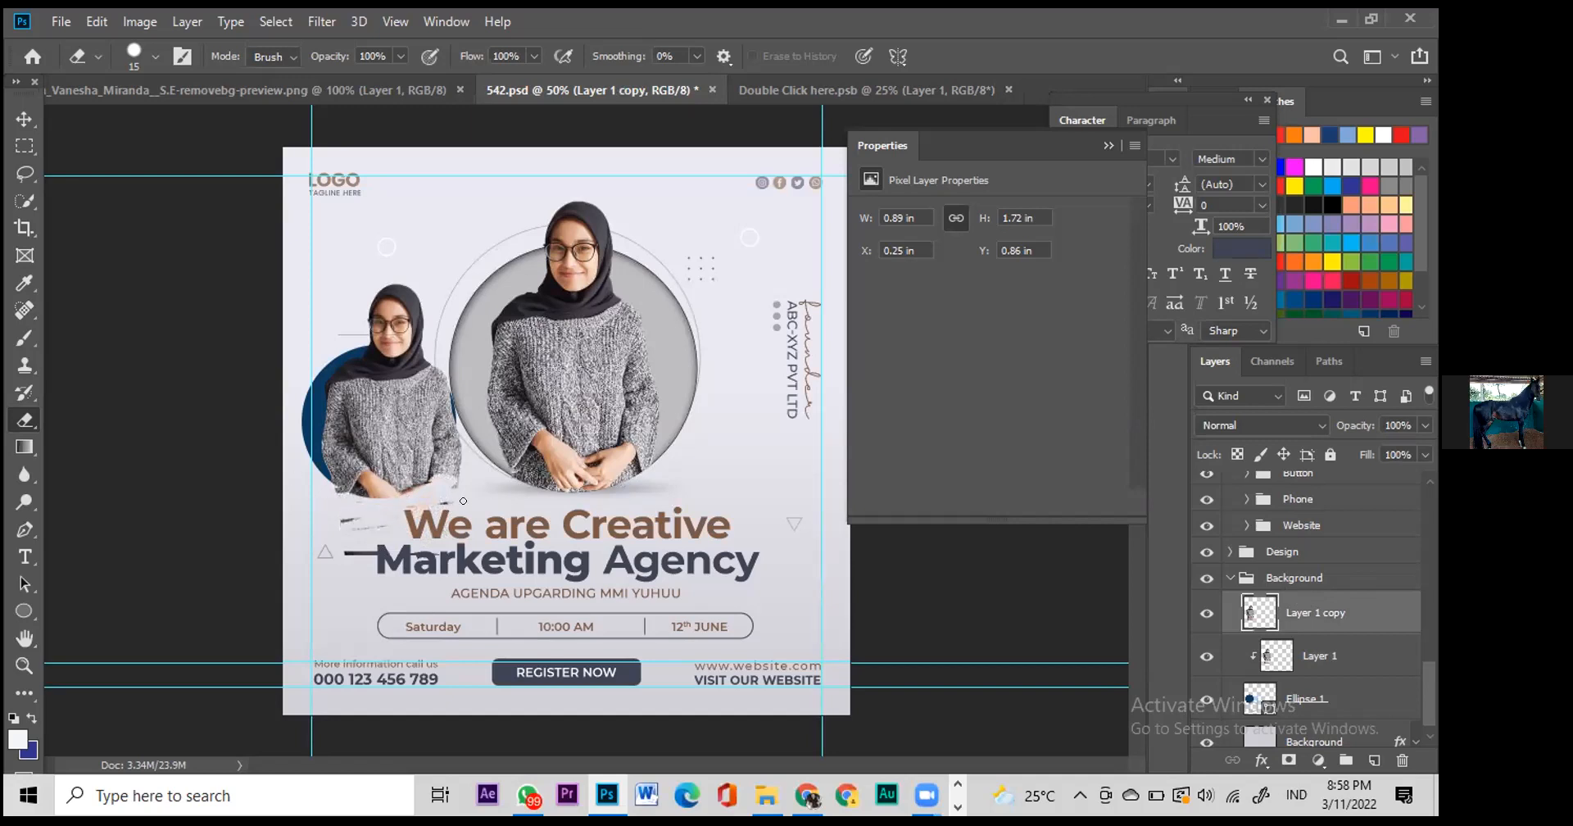
{"action": "mouse_move", "coordinate": [314, 509]}
{"action": "left_mouse_down"}
{"action": "mouse_move", "coordinate": [514, 515]}
{"action": "mouse_move", "coordinate": [332, 525]}
{"action": "mouse_move", "coordinate": [401, 534]}
{"action": "mouse_move", "coordinate": [431, 485]}
{"action": "mouse_move", "coordinate": [463, 474]}
{"action": "mouse_move", "coordinate": [347, 491]}
{"action": "left_mouse_up"}
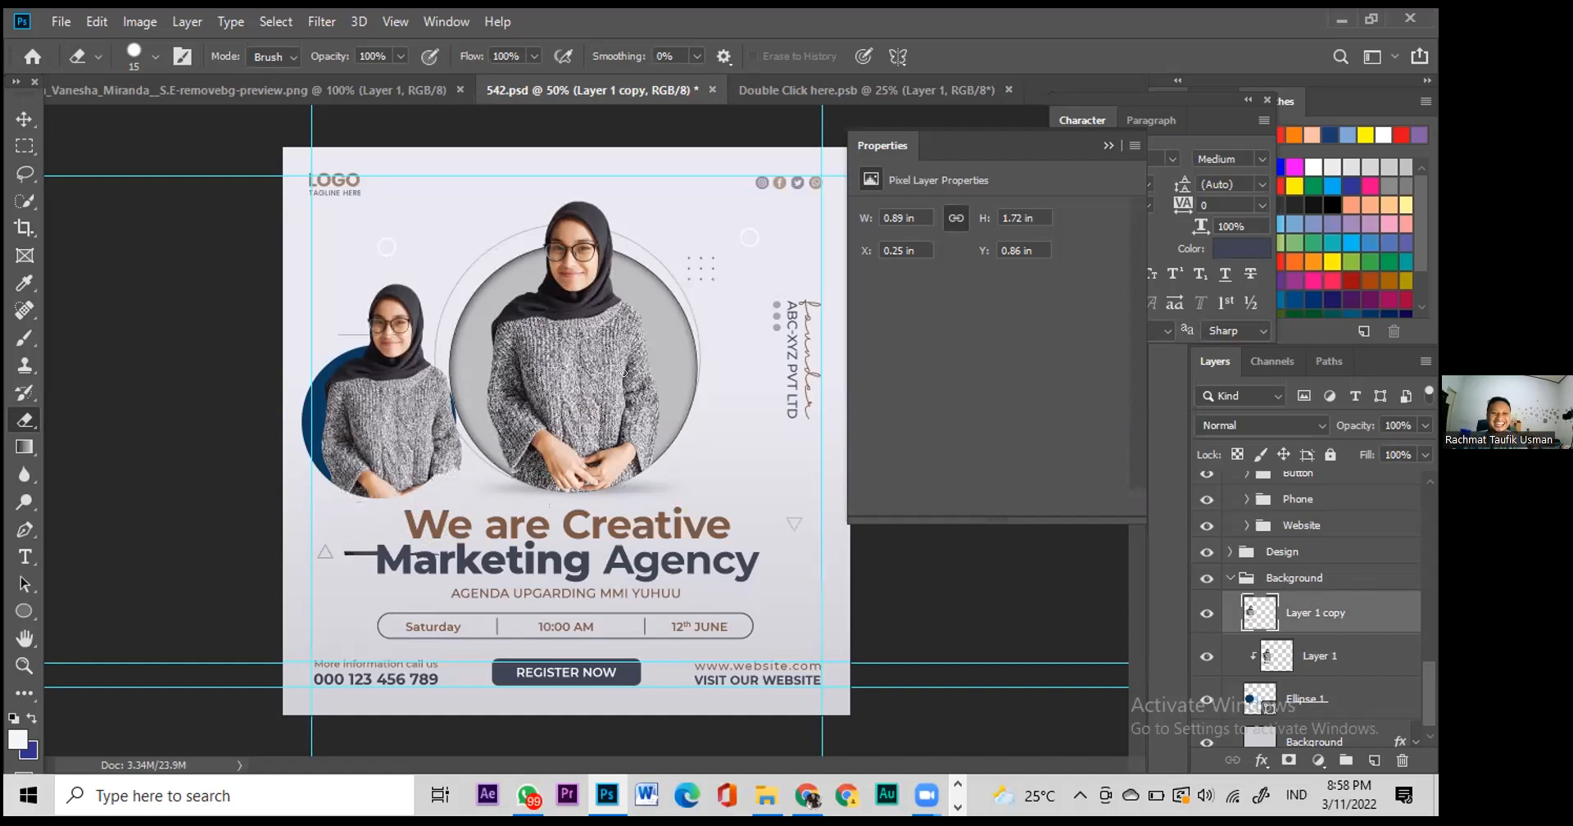
{"action": "left_click", "coordinate": [24, 119]}
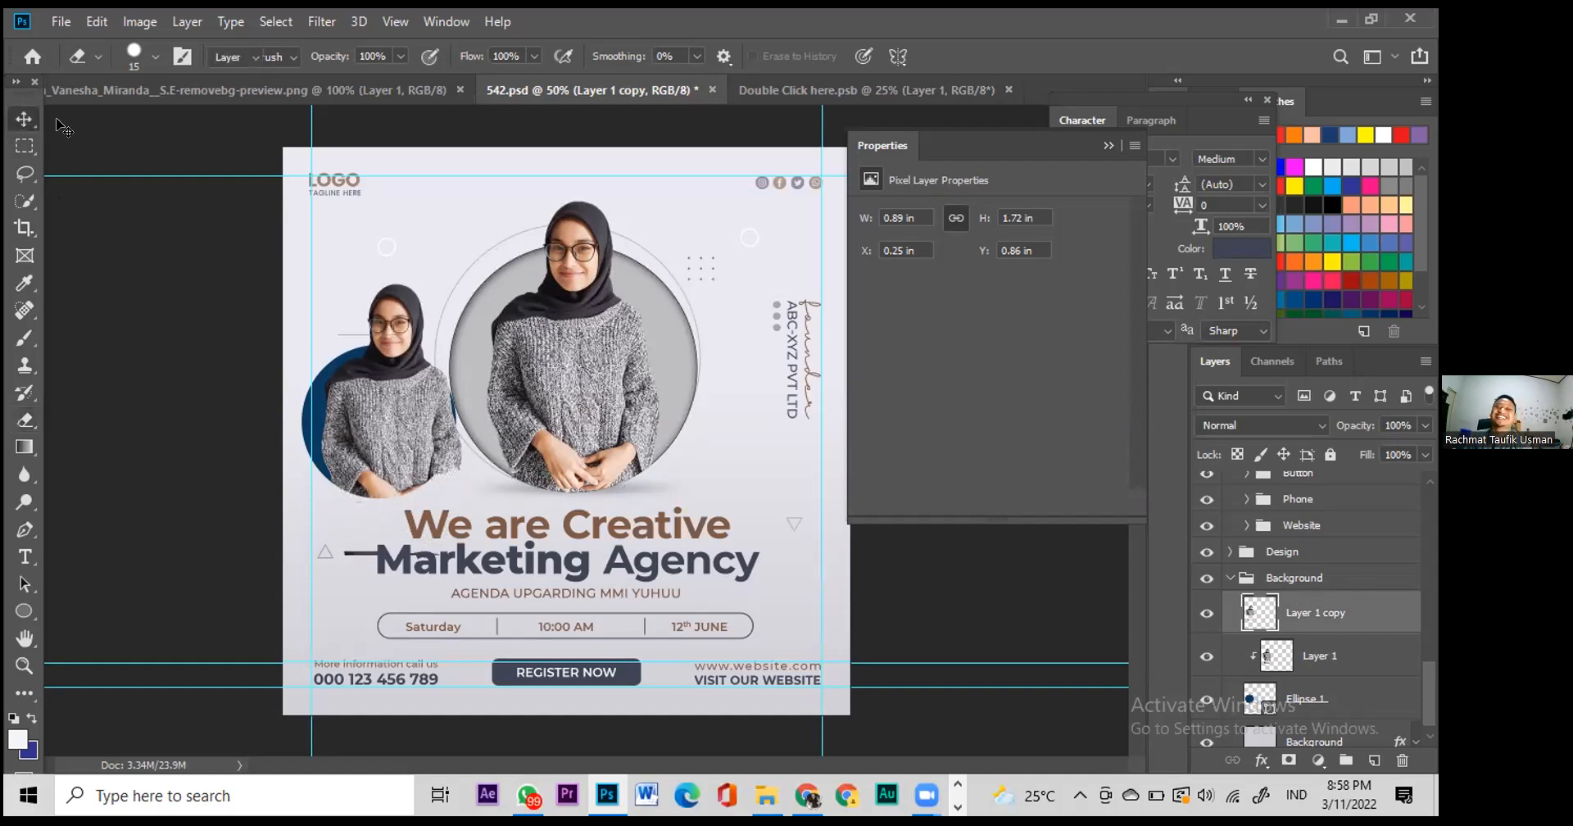
{"action": "scroll", "coordinate": [1277, 610], "scroll_direction": "down", "scroll_amount": 1}
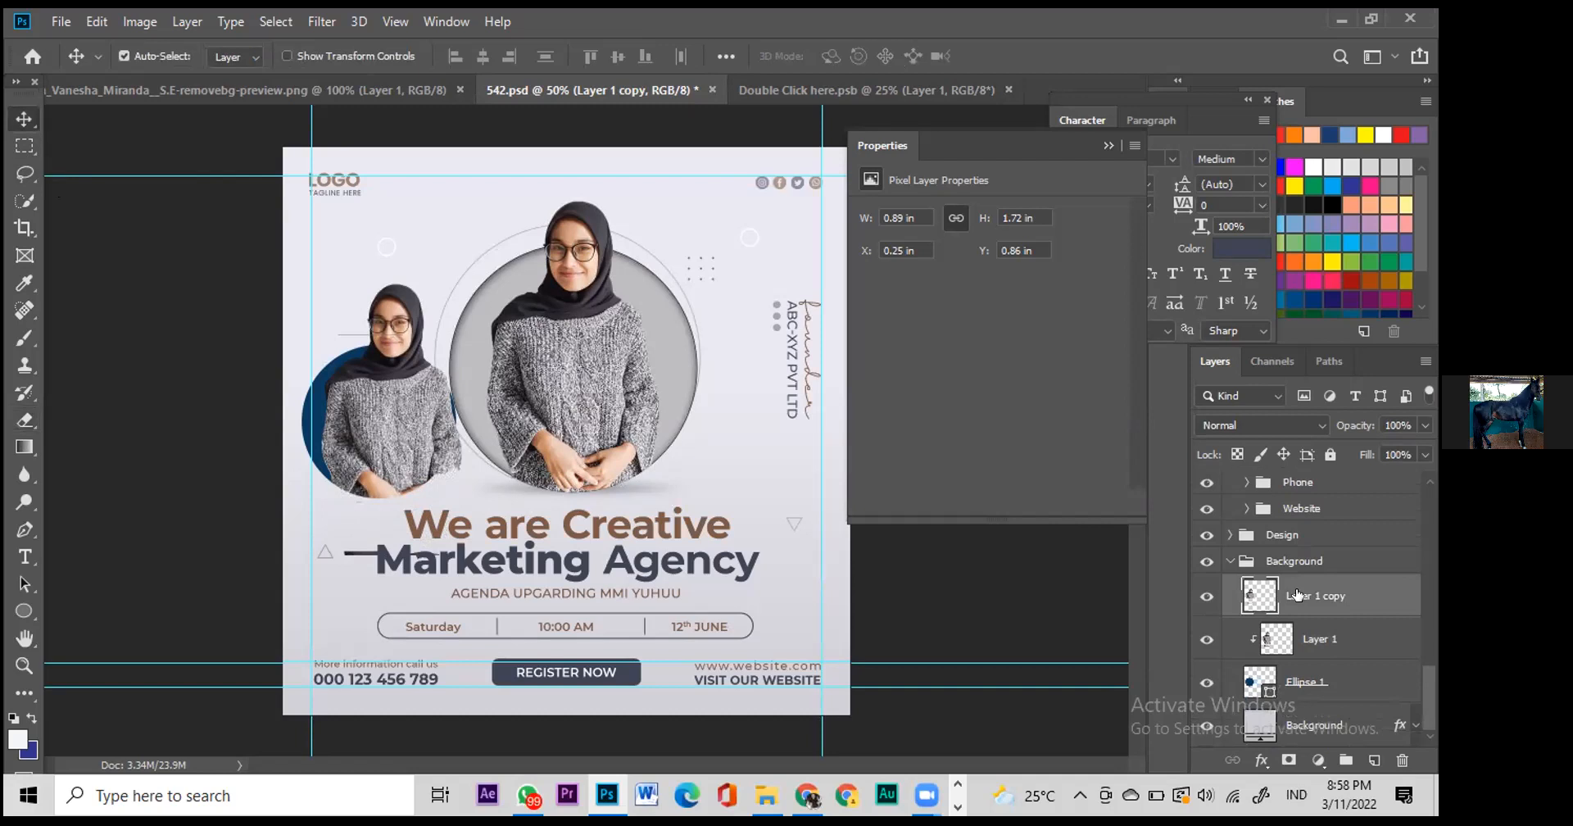
Step: Delete Layer 1 copy, Layer 1 and Ellipse 1, and show the speaker name and Guest Speaker layers again
{"action": "key", "text": "Delete"}
{"action": "key", "text": "Delete"}
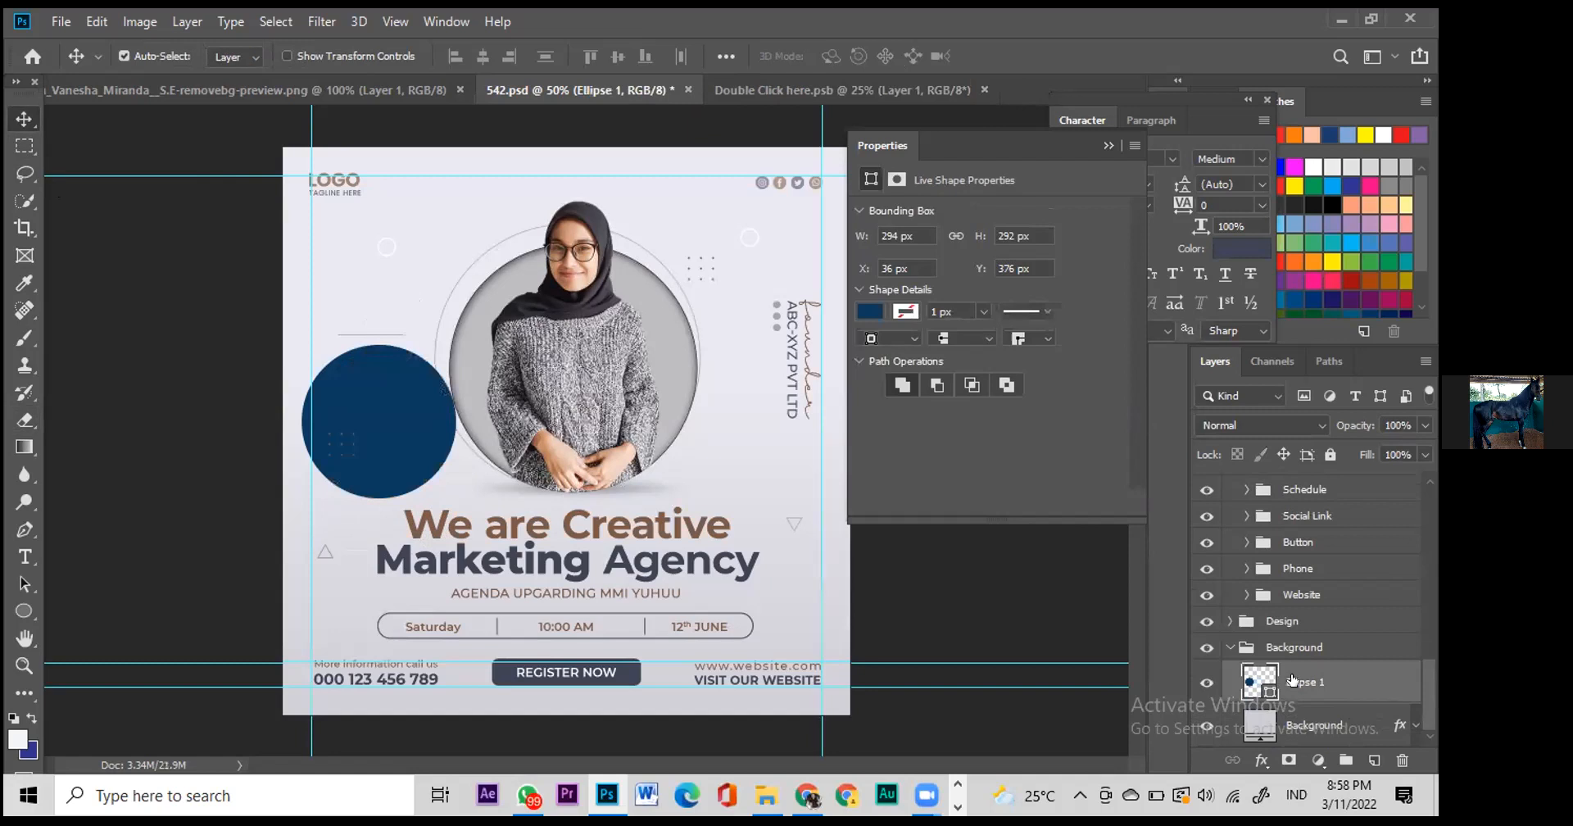
{"action": "key", "text": "Delete"}
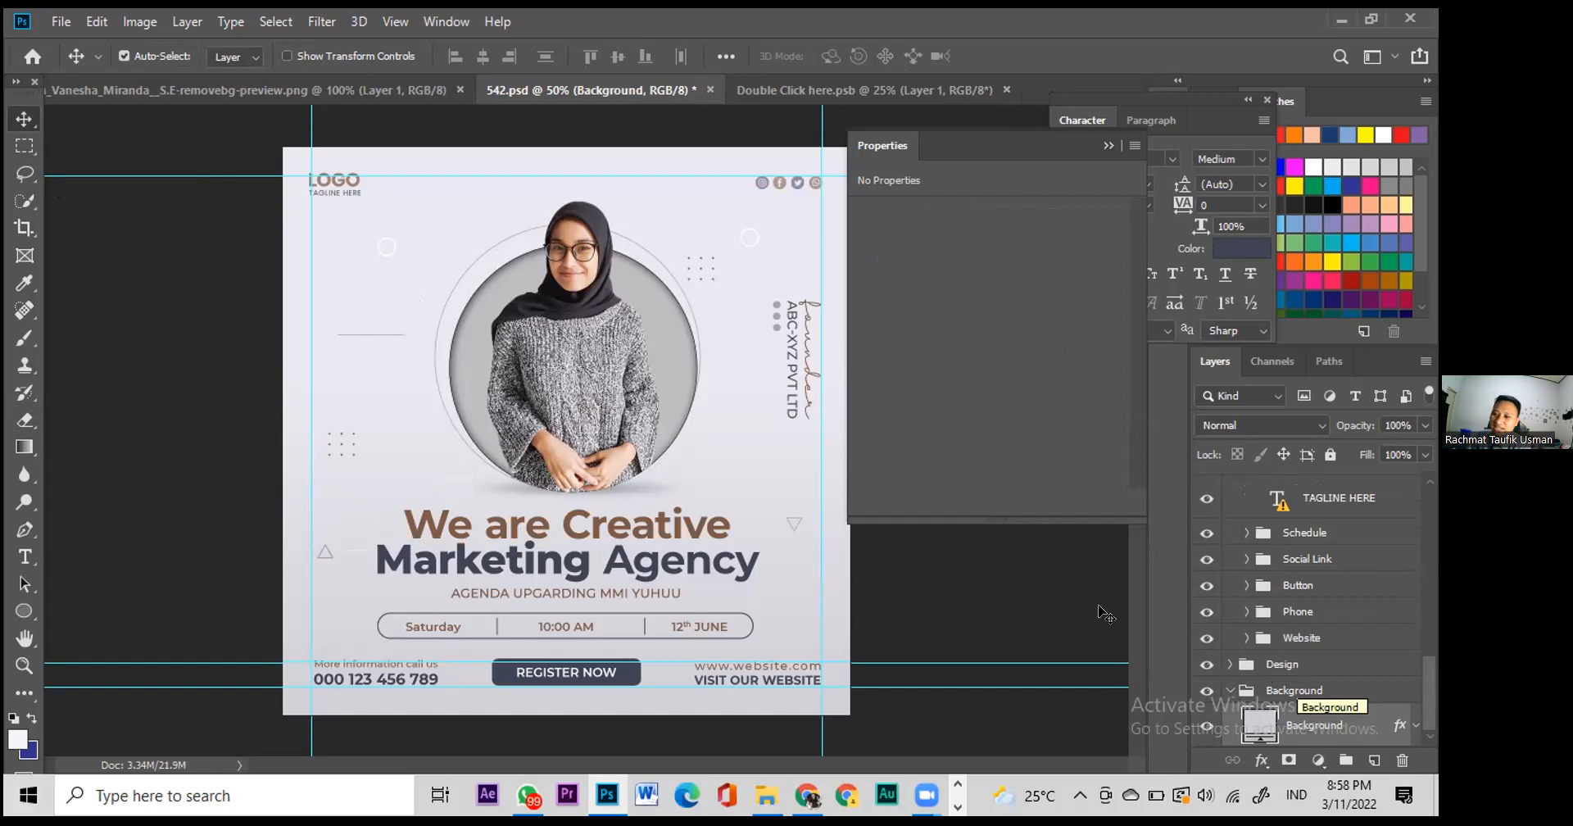
{"action": "scroll", "coordinate": [1260, 537], "scroll_direction": "up", "scroll_amount": 10}
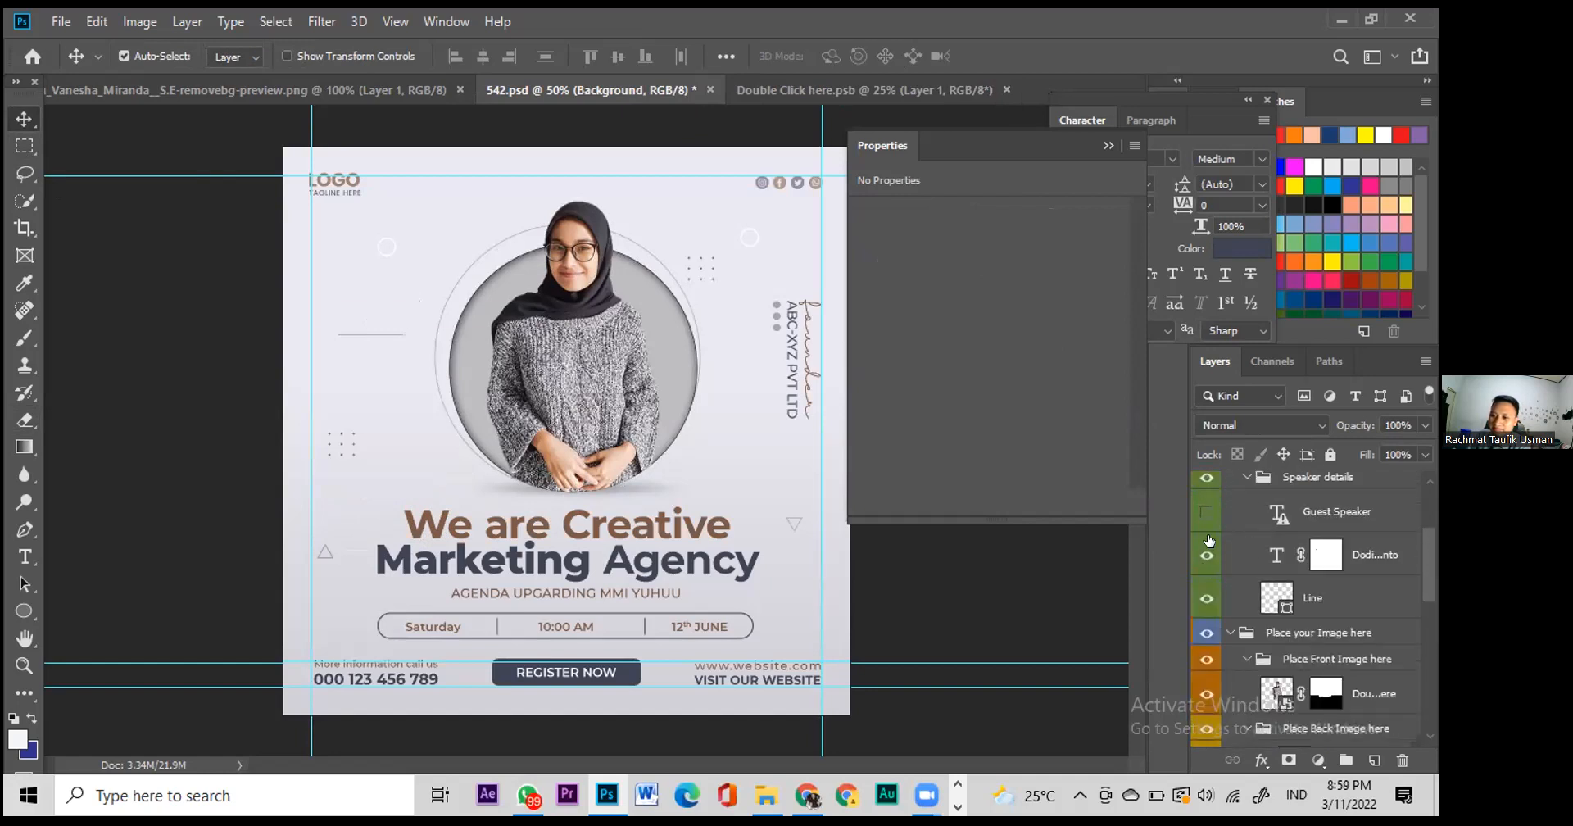
{"action": "left_click_drag", "start_coordinate": [1206, 555], "coordinate": [1206, 512]}
{"action": "double_click", "coordinate": [419, 318]}
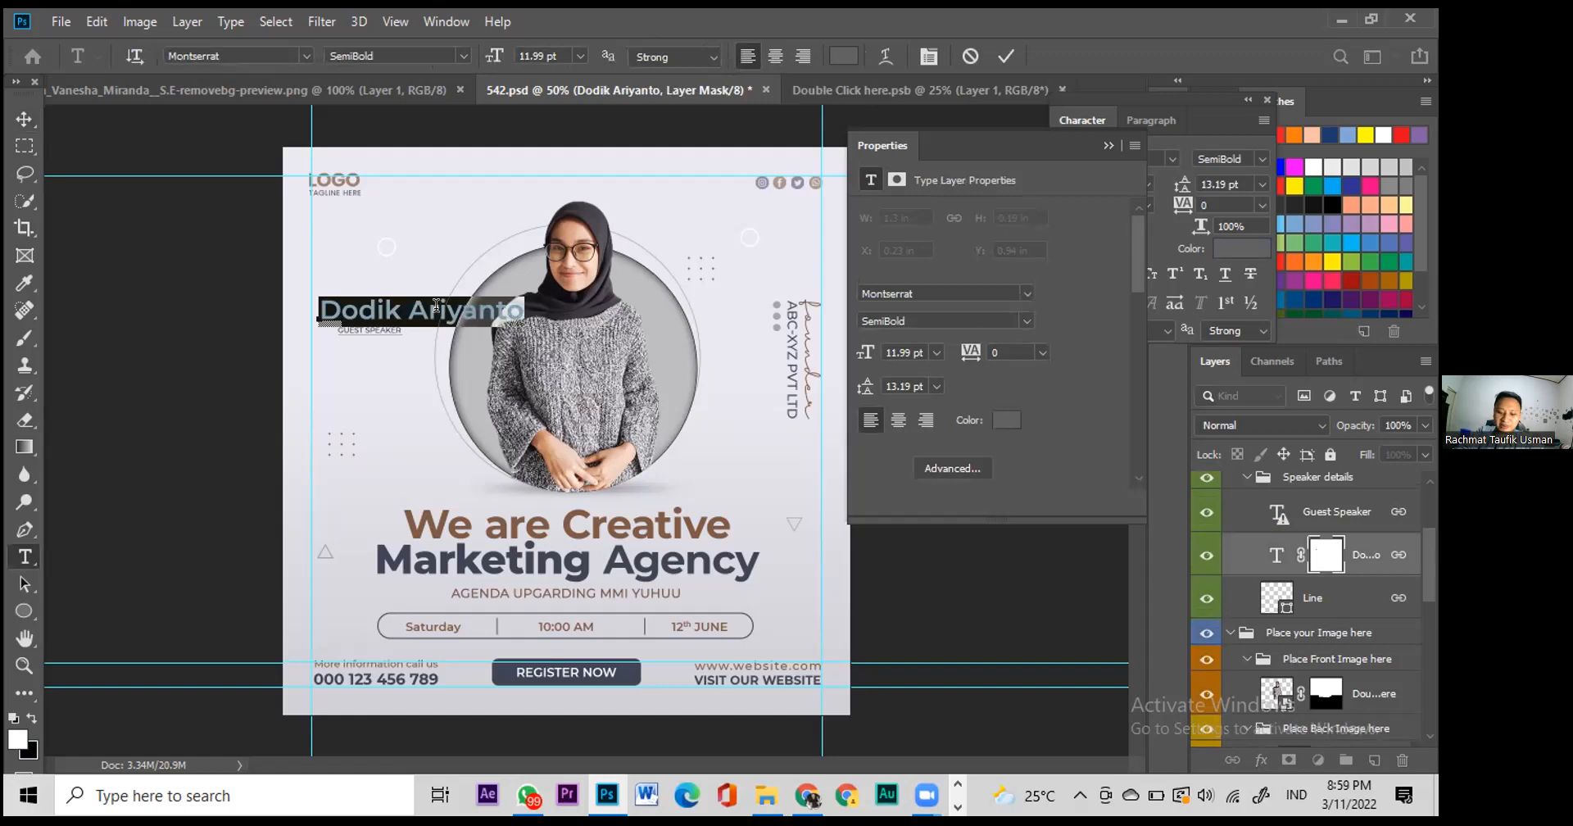
Step: Replace the speaker name with the new speaker's first name in capitals, dropping the surname
{"action": "key", "text": "Caps_Lock"}
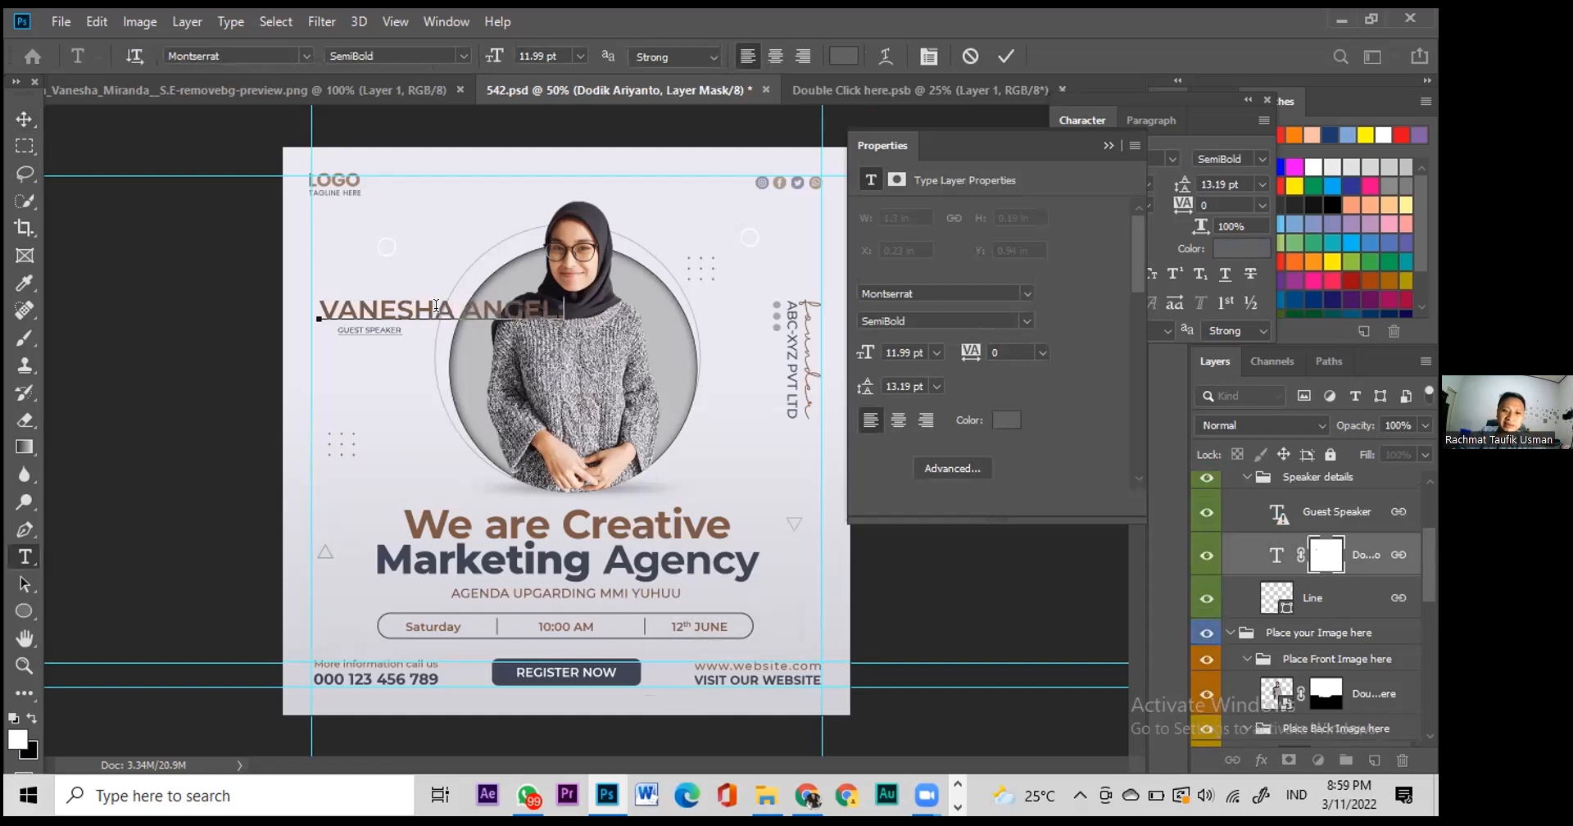
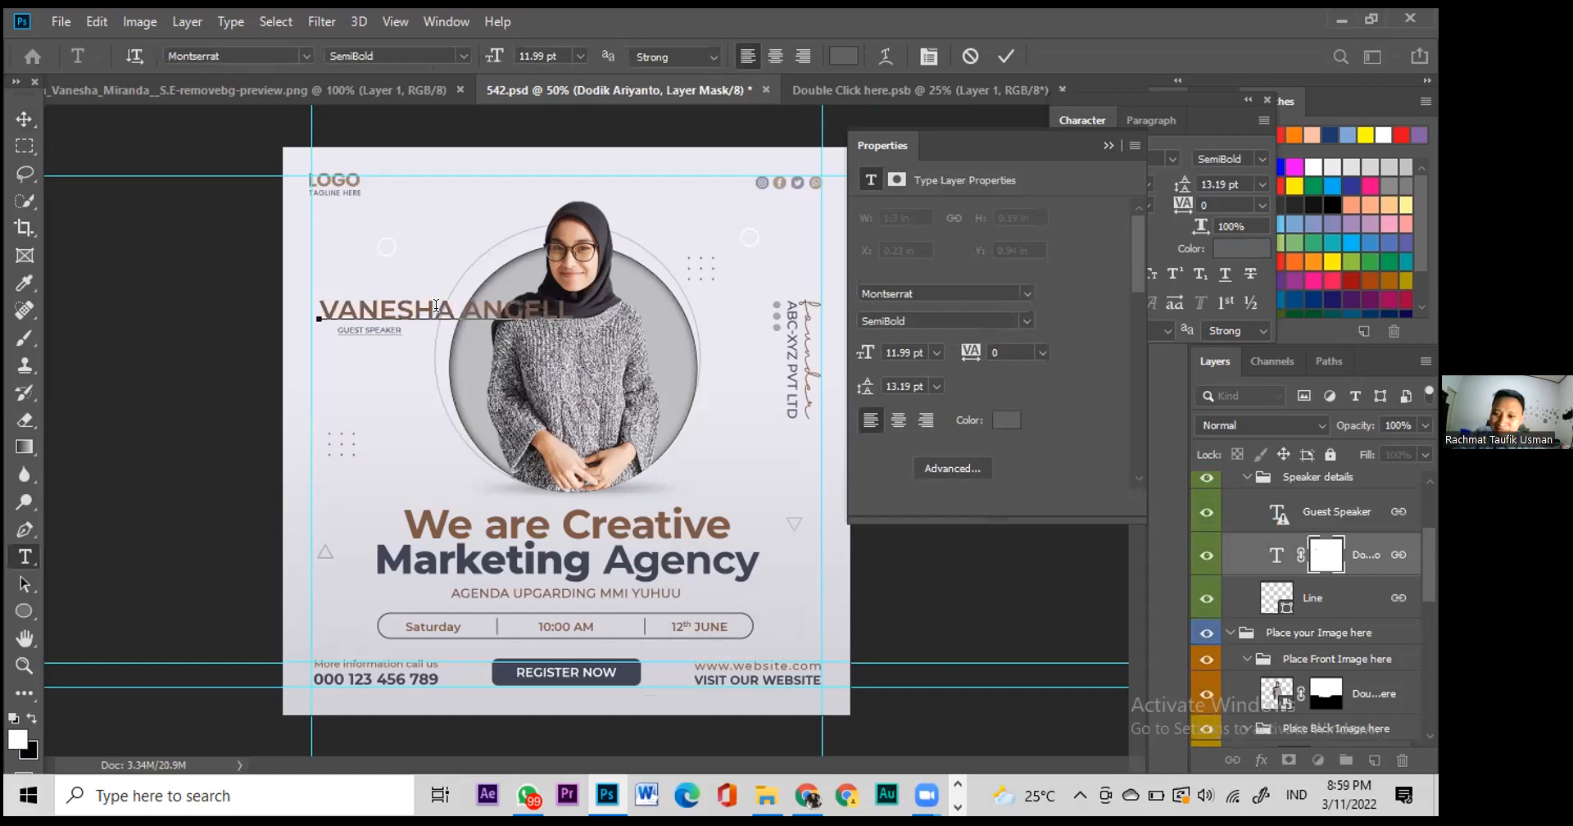
{"action": "key", "text": "ctrl+shift+Left"}
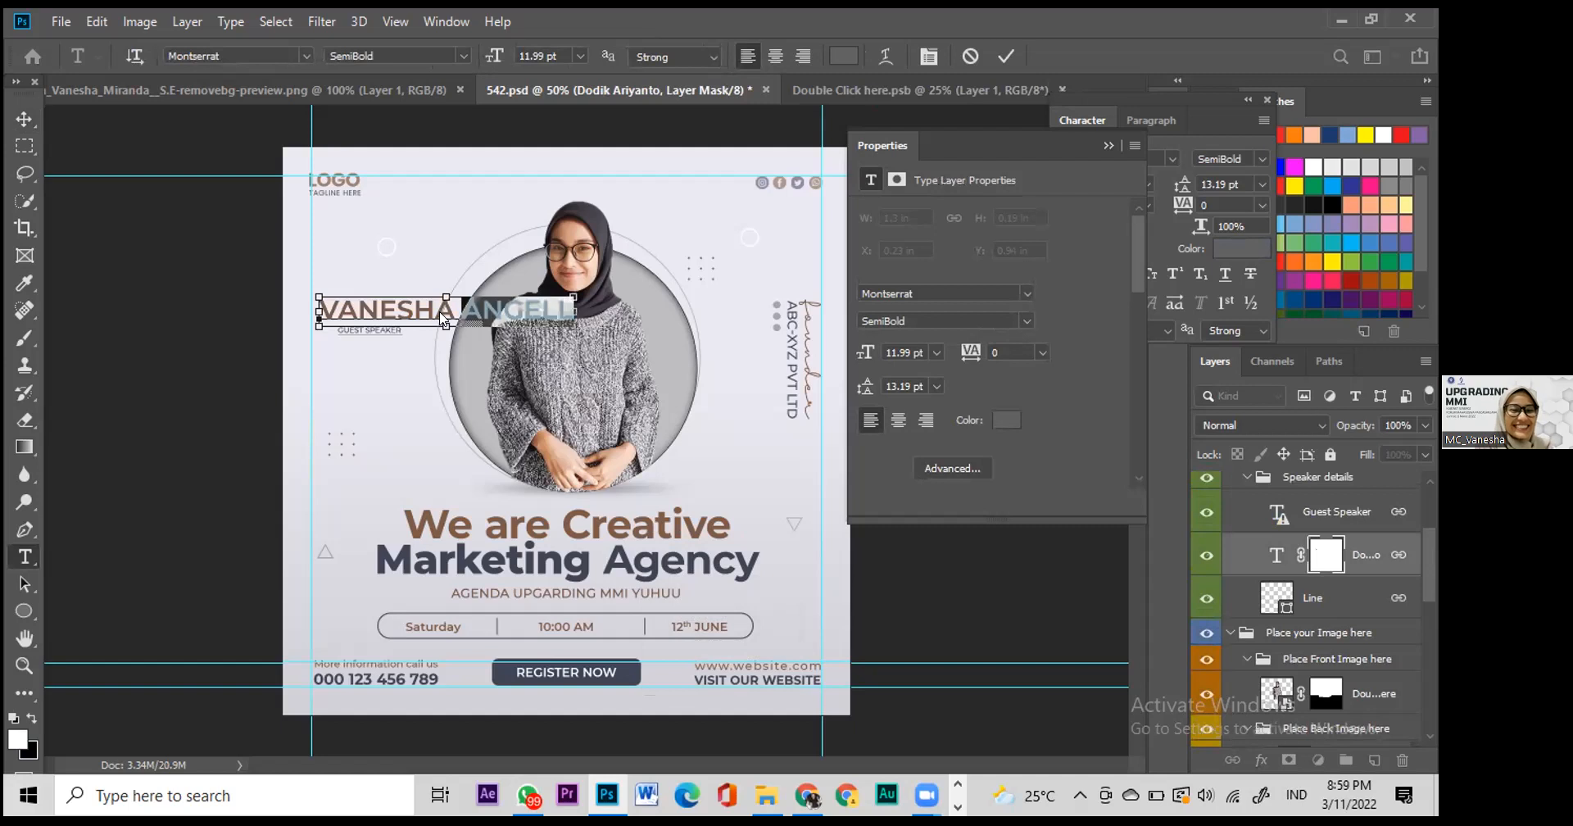
{"action": "key", "text": "BackSpace"}
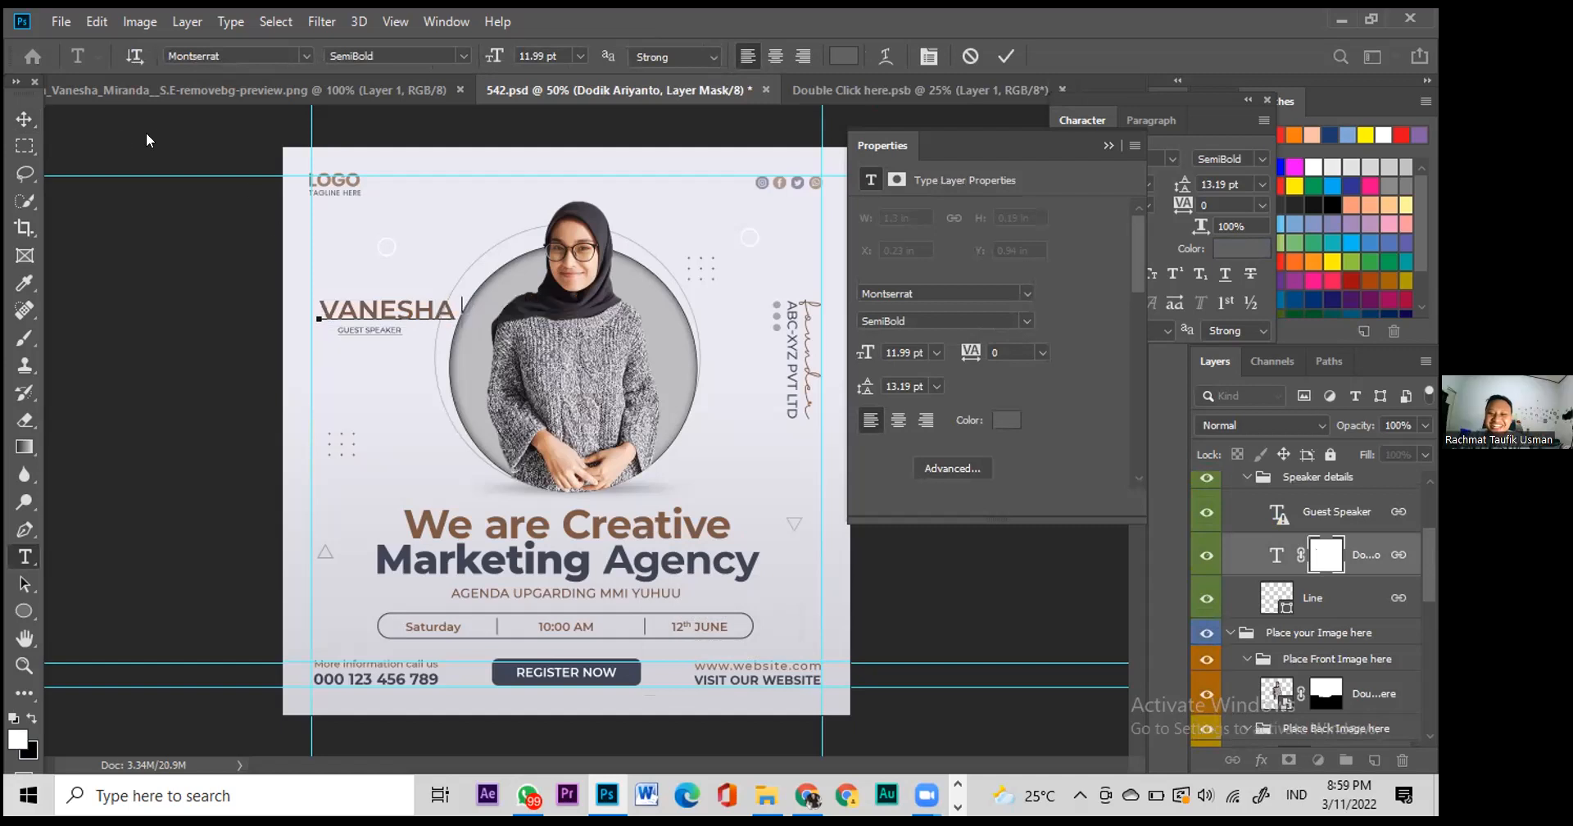
{"action": "left_click", "coordinate": [24, 120]}
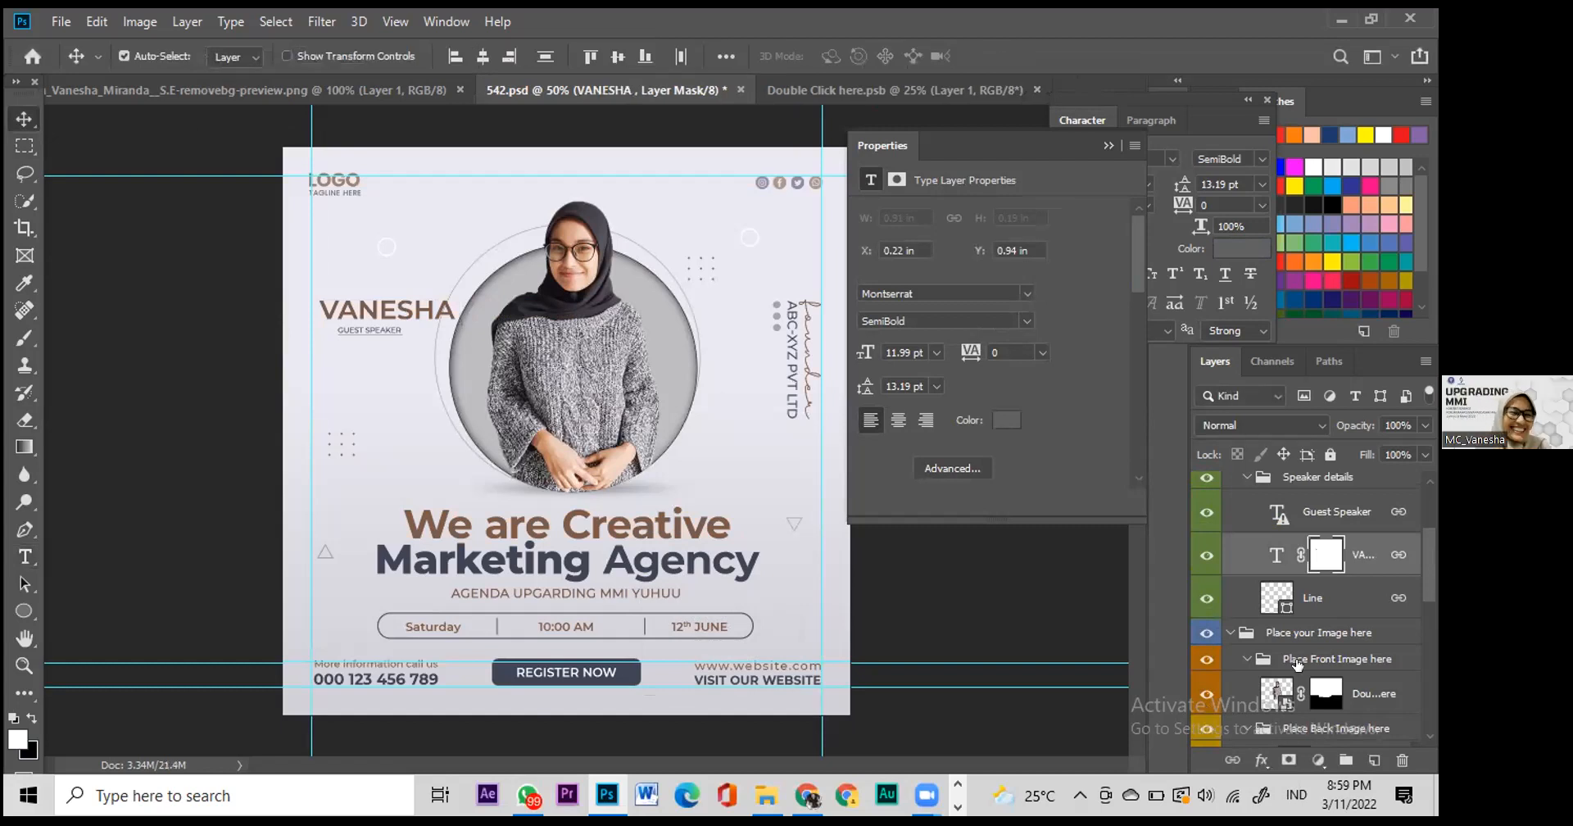
Step: Select the portrait's smart object and switch to its Double Click here.psb document
{"action": "scroll", "coordinate": [1292, 678], "scroll_direction": "down", "scroll_amount": 6}
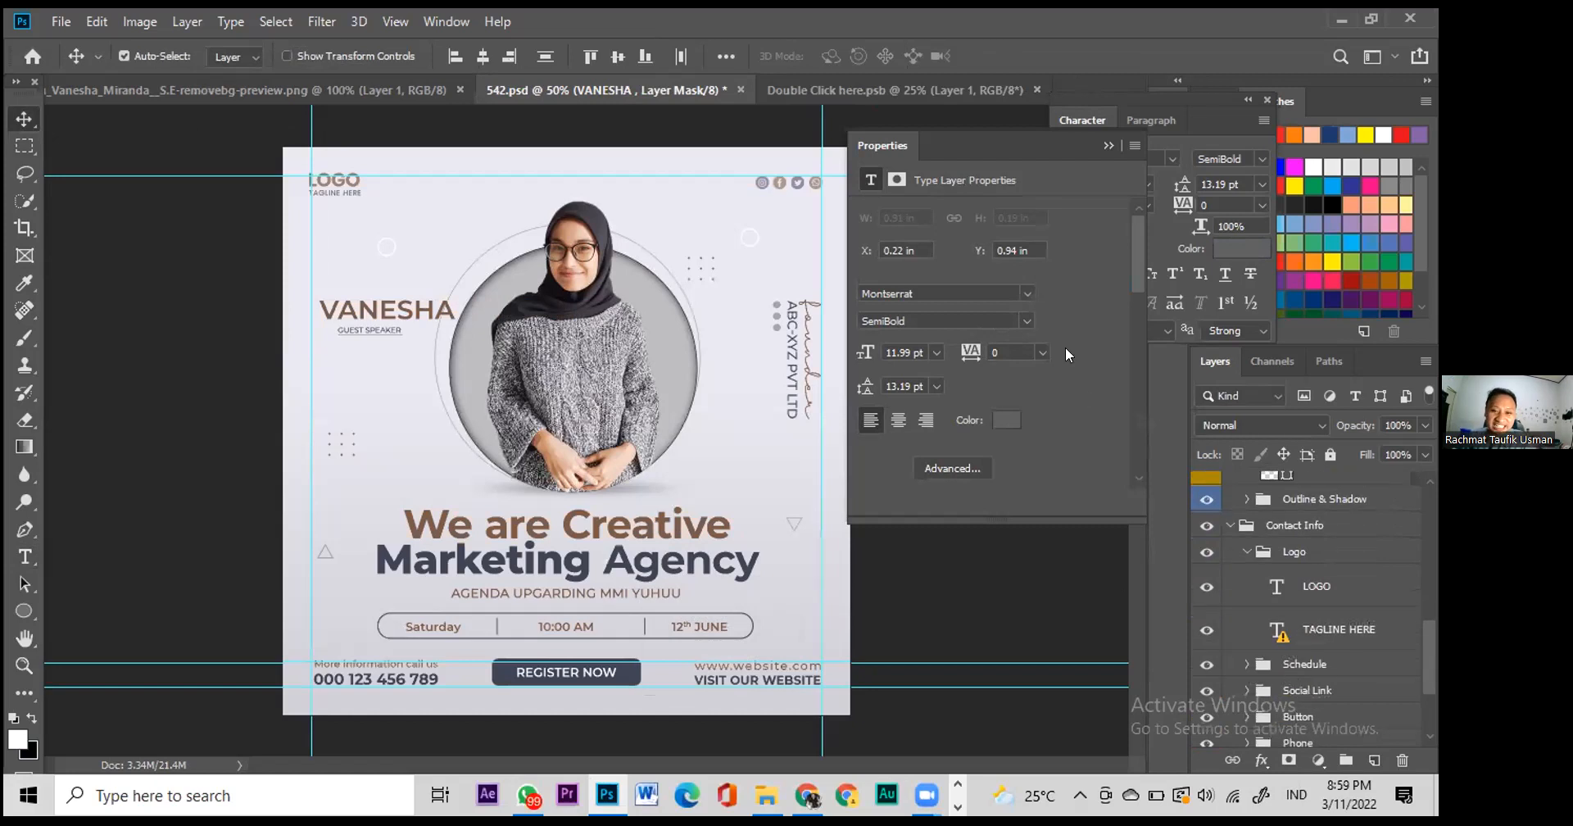
{"action": "left_click", "coordinate": [665, 348]}
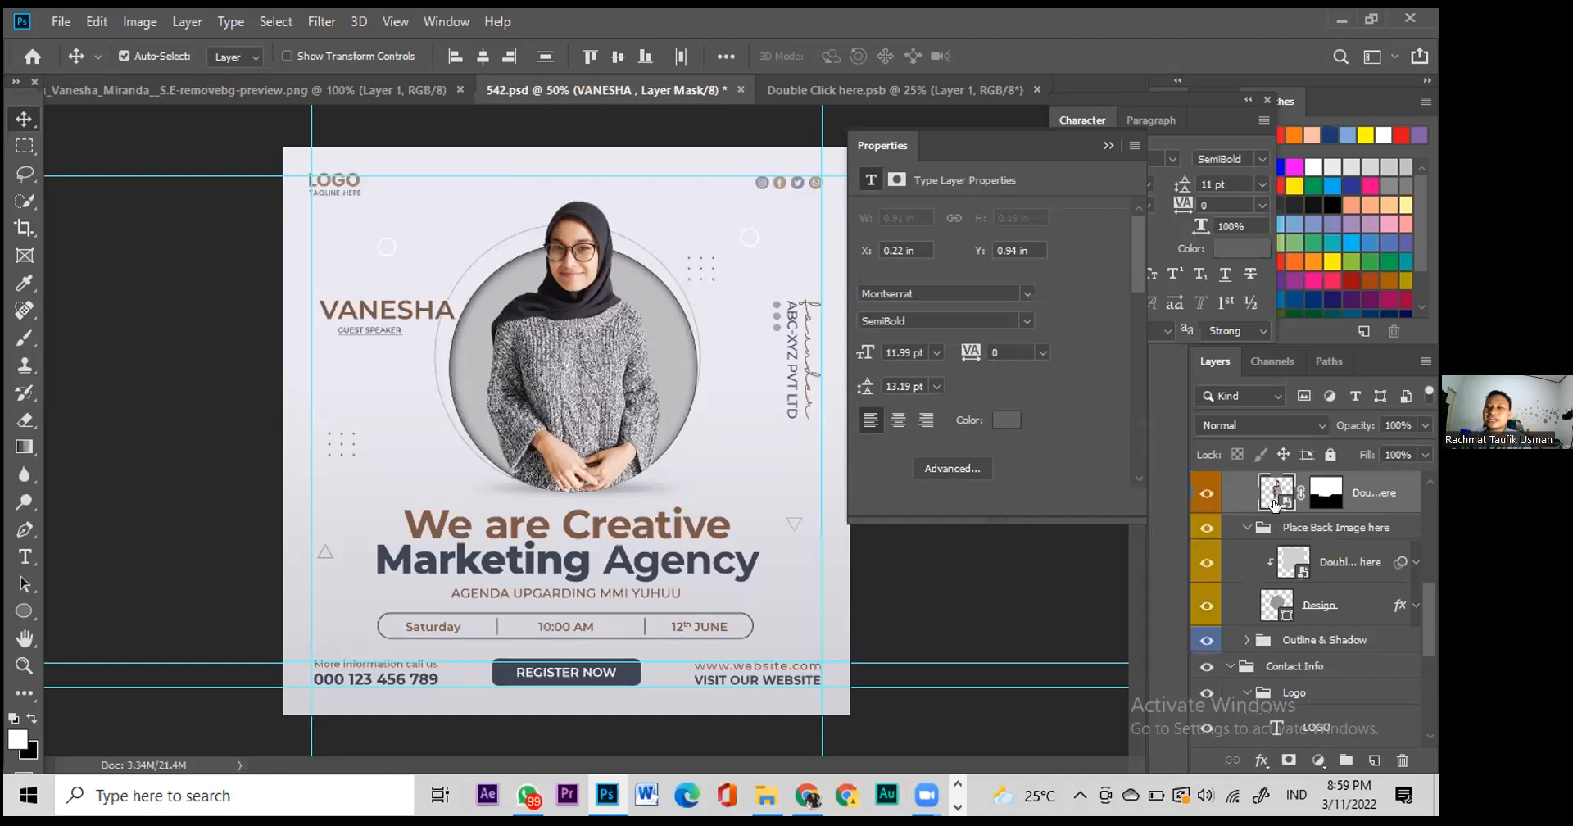
{"action": "right_click", "coordinate": [1276, 503]}
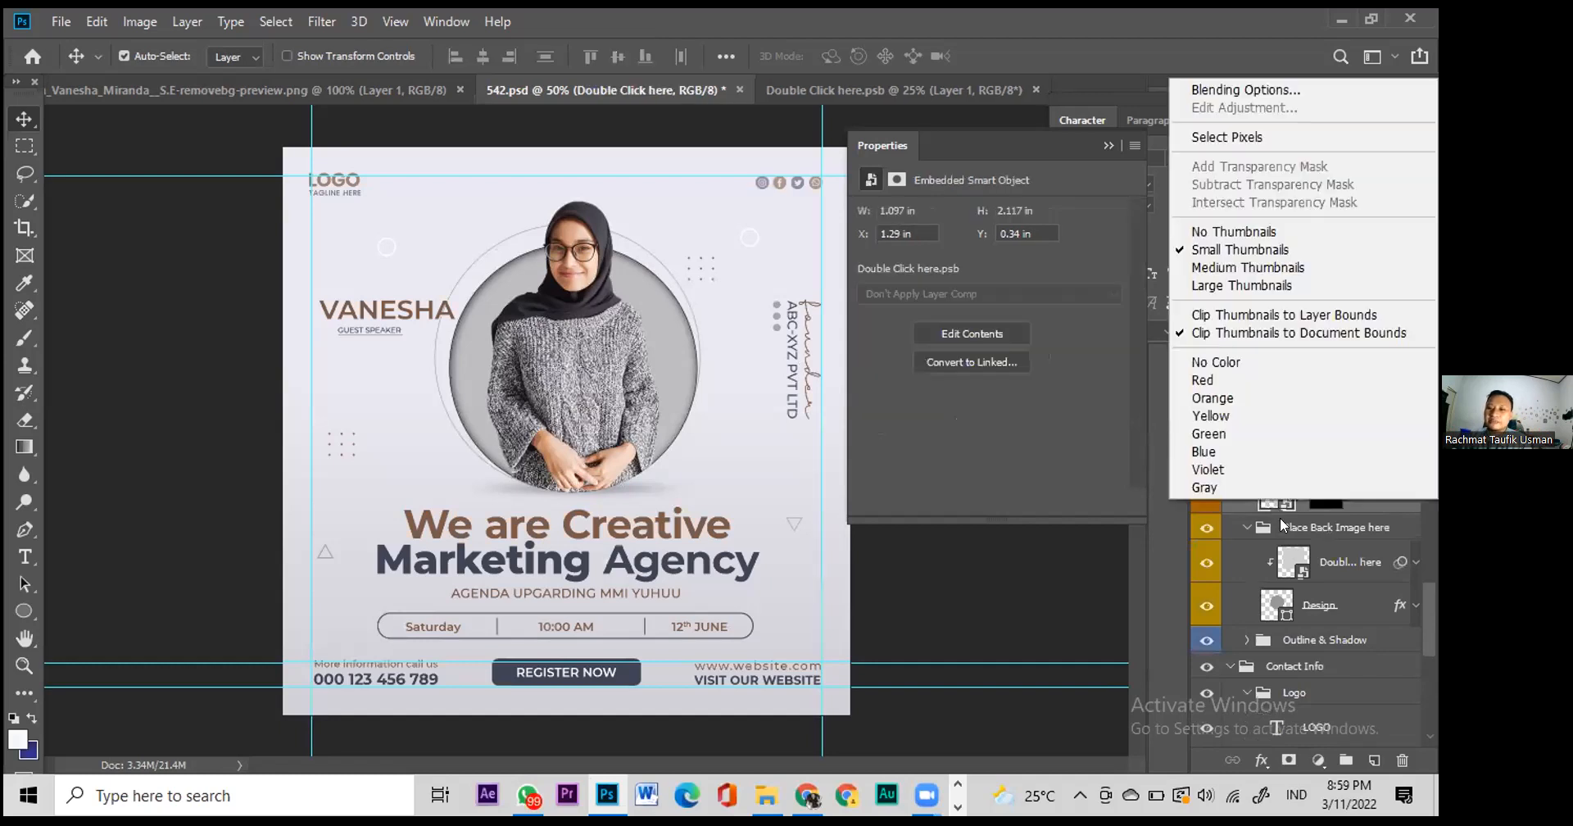
{"action": "left_click", "coordinate": [1283, 554]}
{"action": "left_click", "coordinate": [834, 95]}
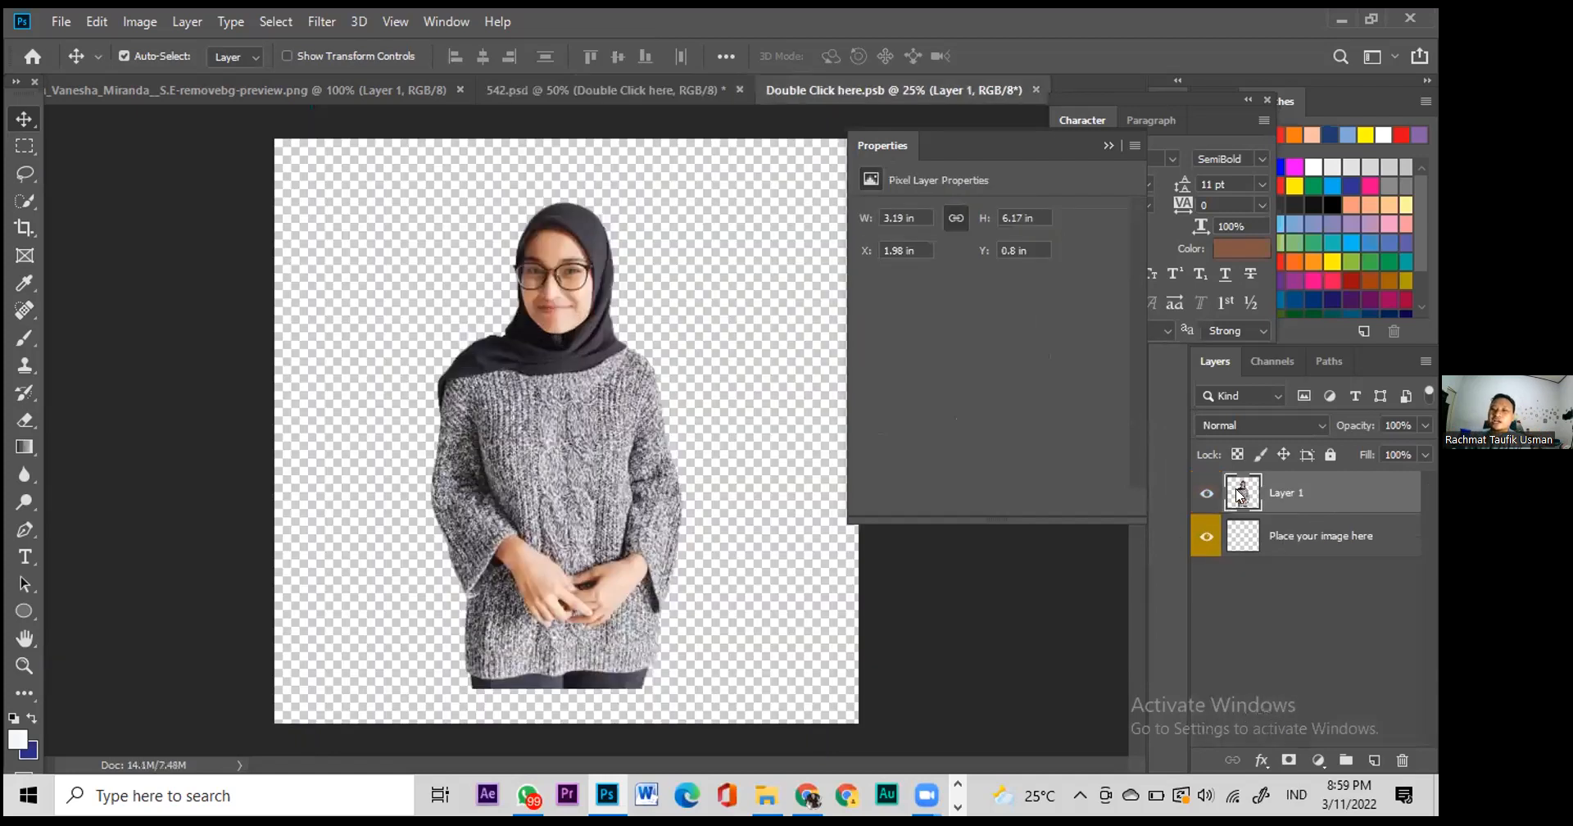
Step: Open Blending Options for the cut-out portrait Layer 1
{"action": "right_click", "coordinate": [1240, 496]}
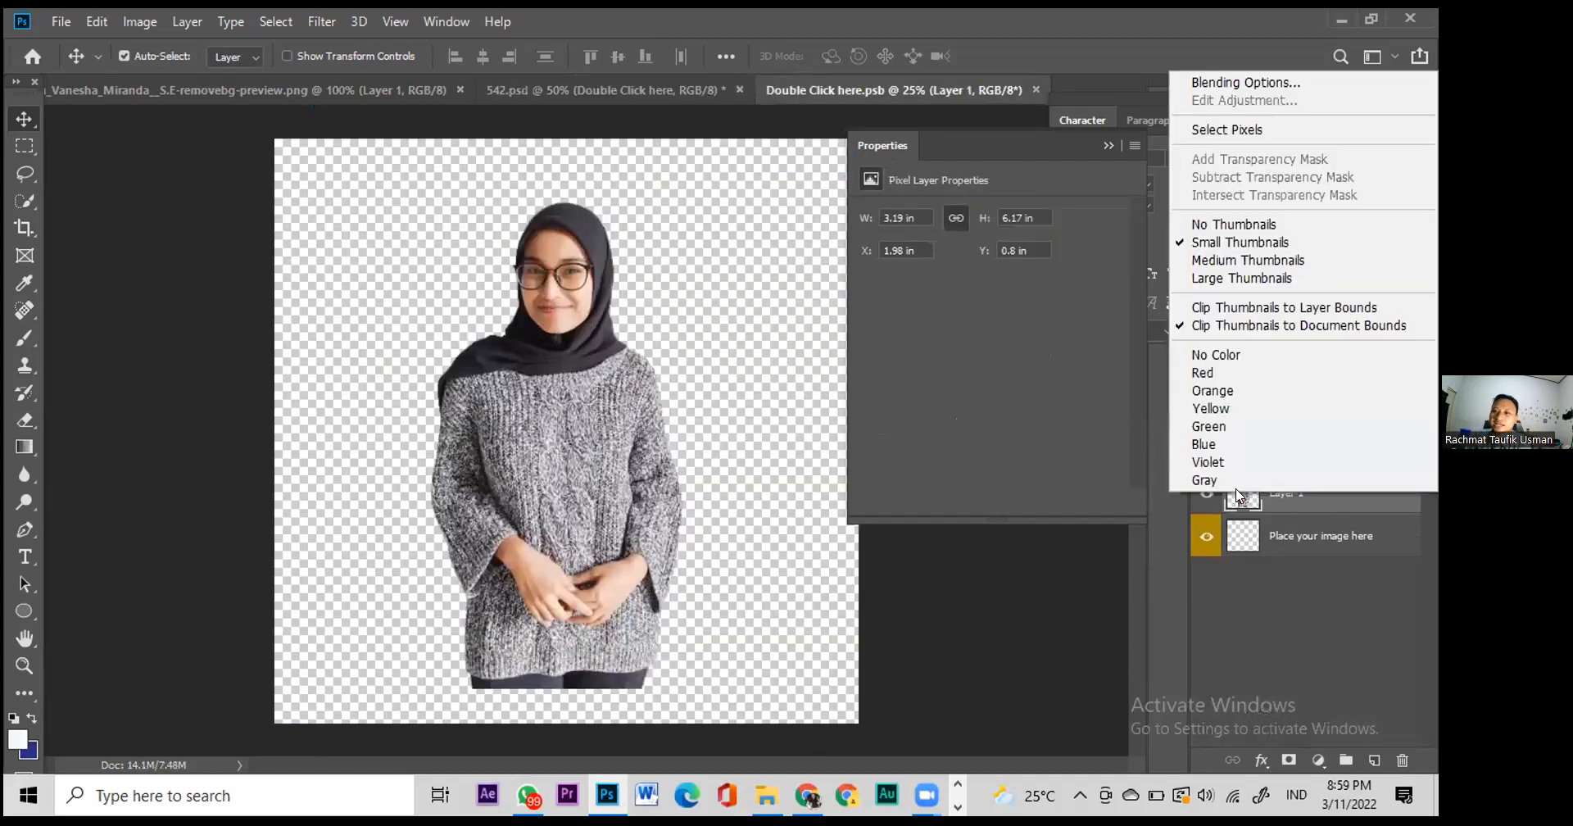
{"action": "left_click", "coordinate": [1252, 84]}
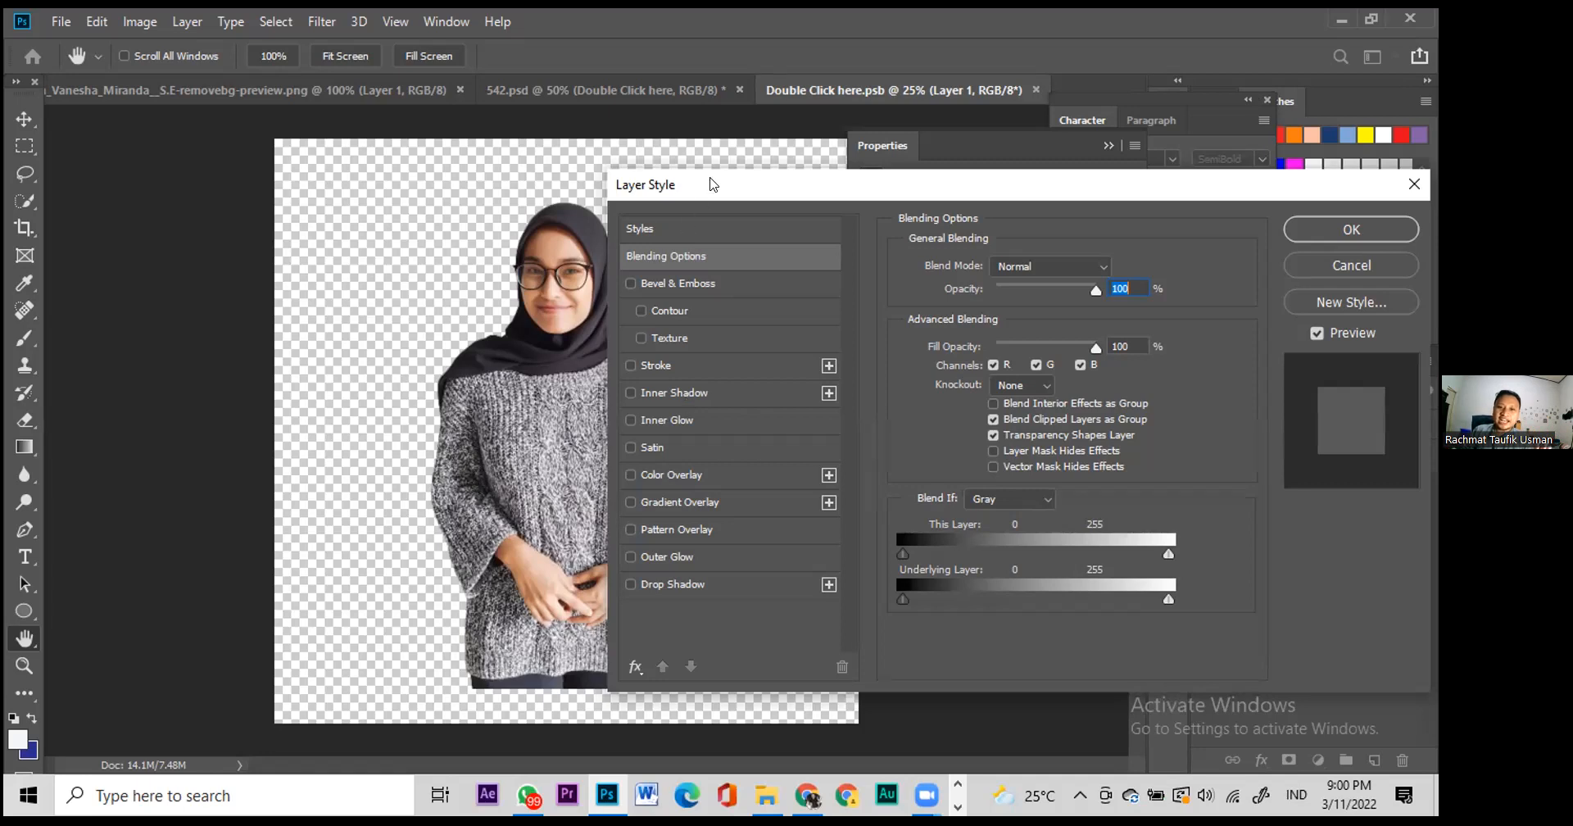
Step: Give the portrait a drop shadow and outer glow, trying and then removing a white stroke
{"action": "left_click_drag", "start_coordinate": [714, 175], "coordinate": [802, 122]}
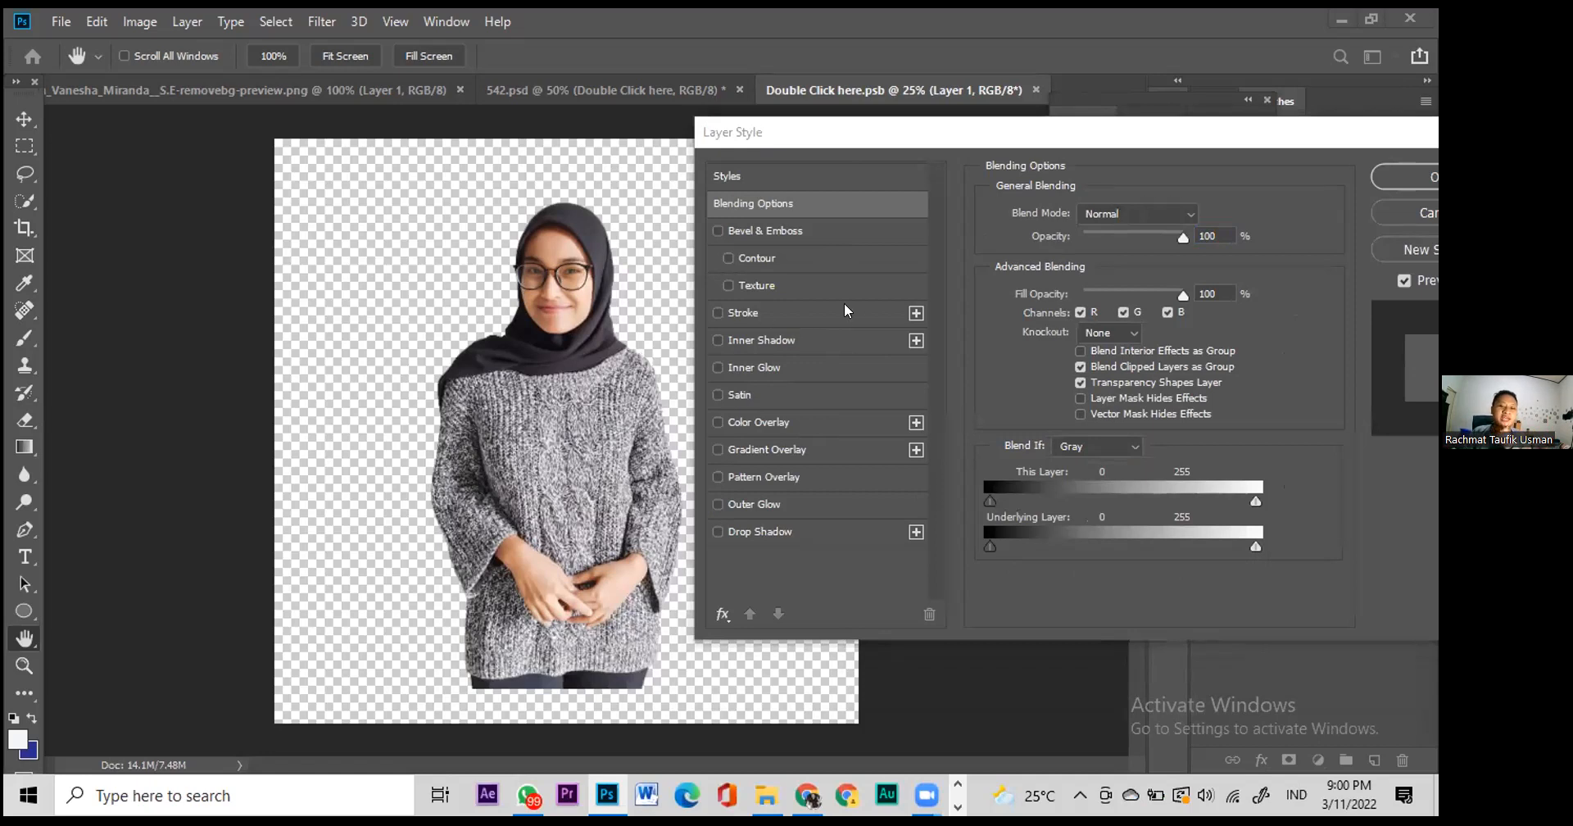
{"action": "left_click", "coordinate": [774, 524]}
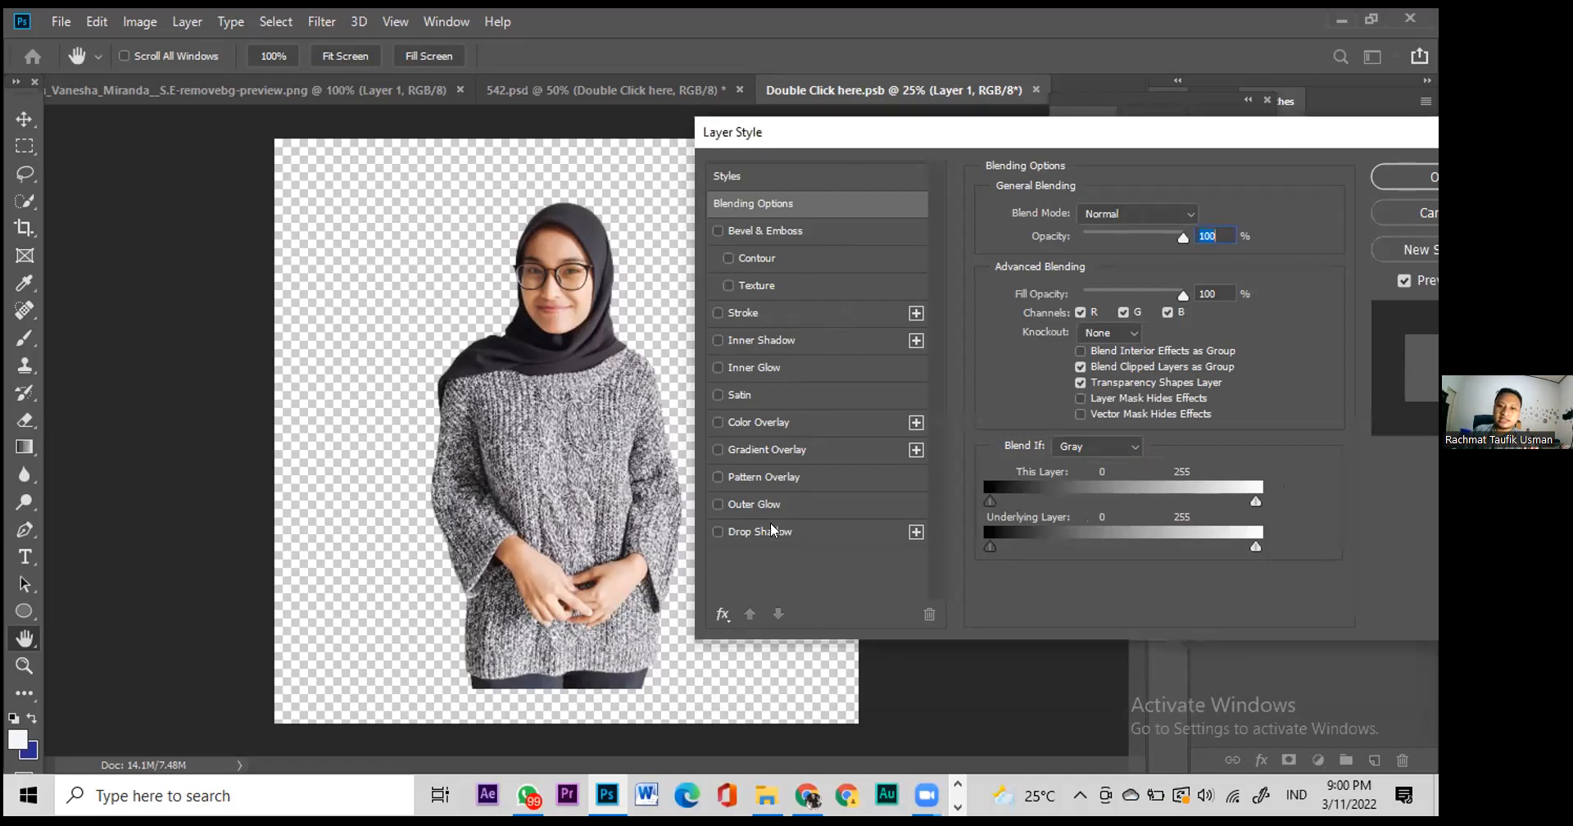
{"action": "left_click", "coordinate": [717, 533]}
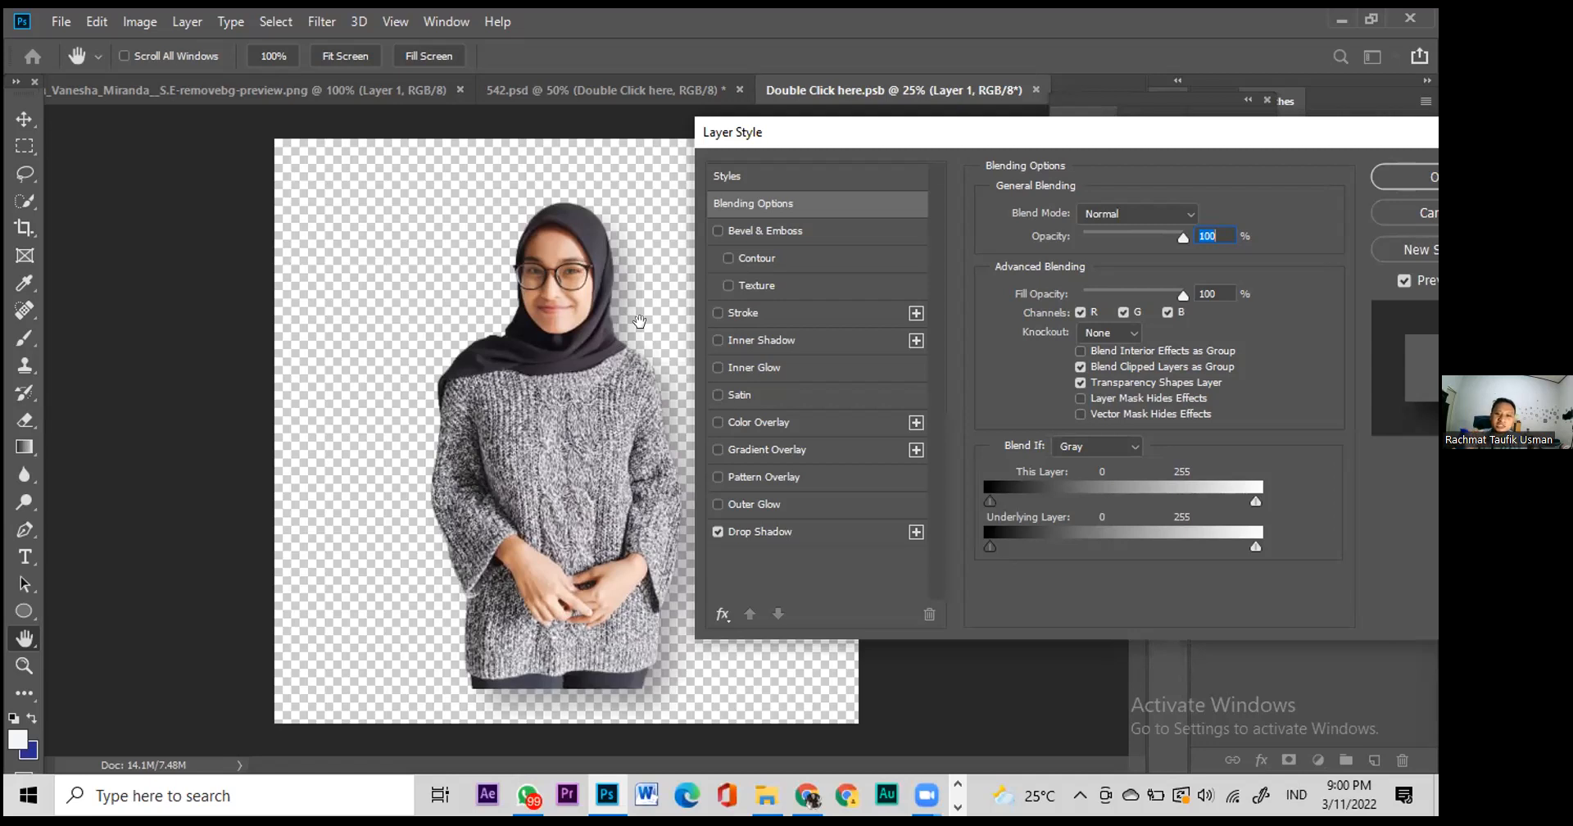
{"action": "left_click", "coordinate": [717, 312]}
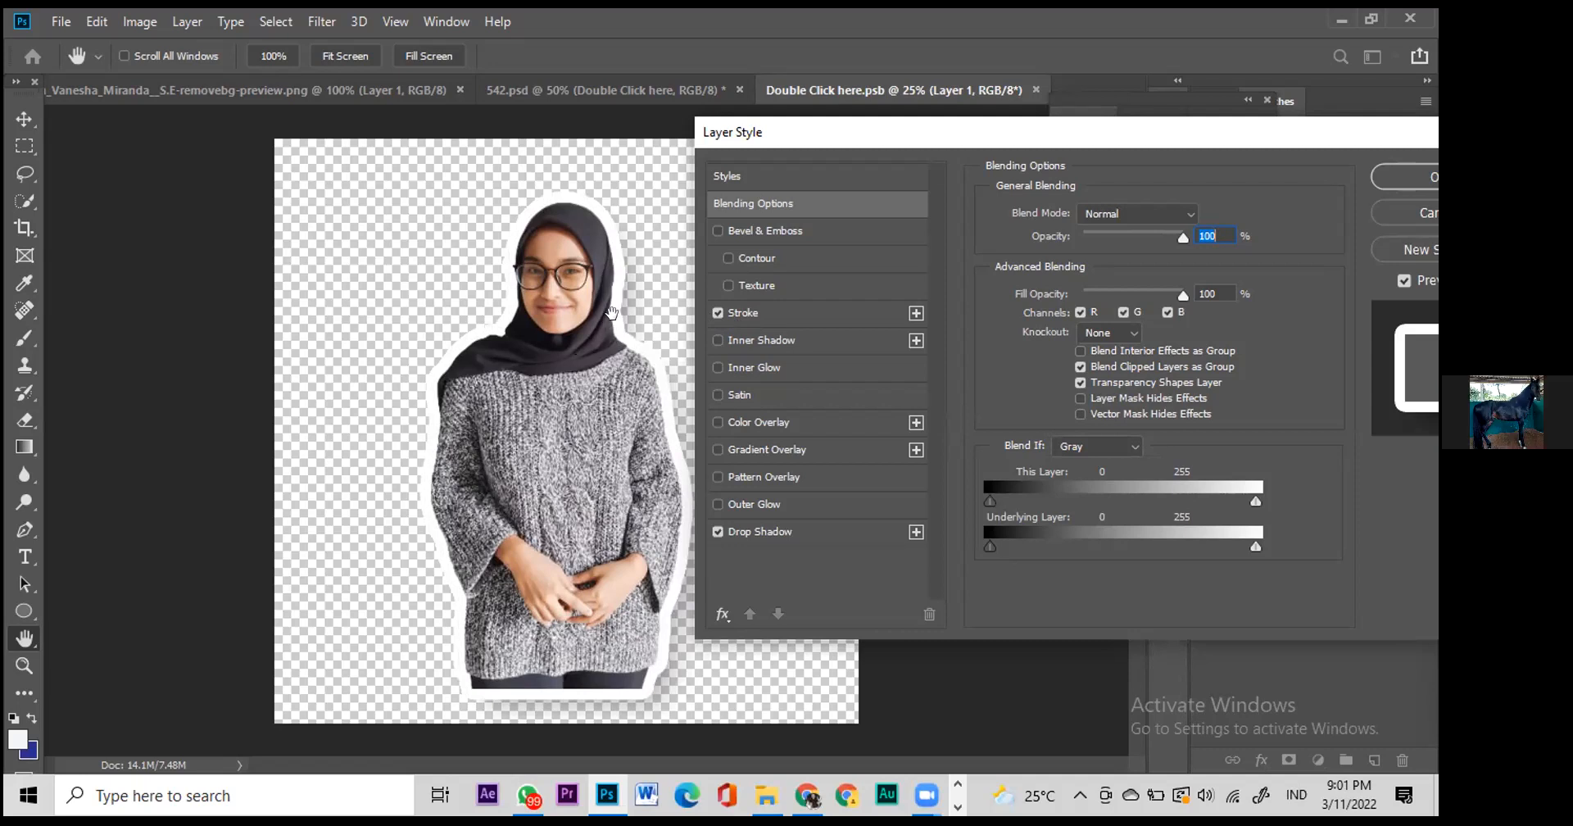
{"action": "left_click", "coordinate": [718, 313]}
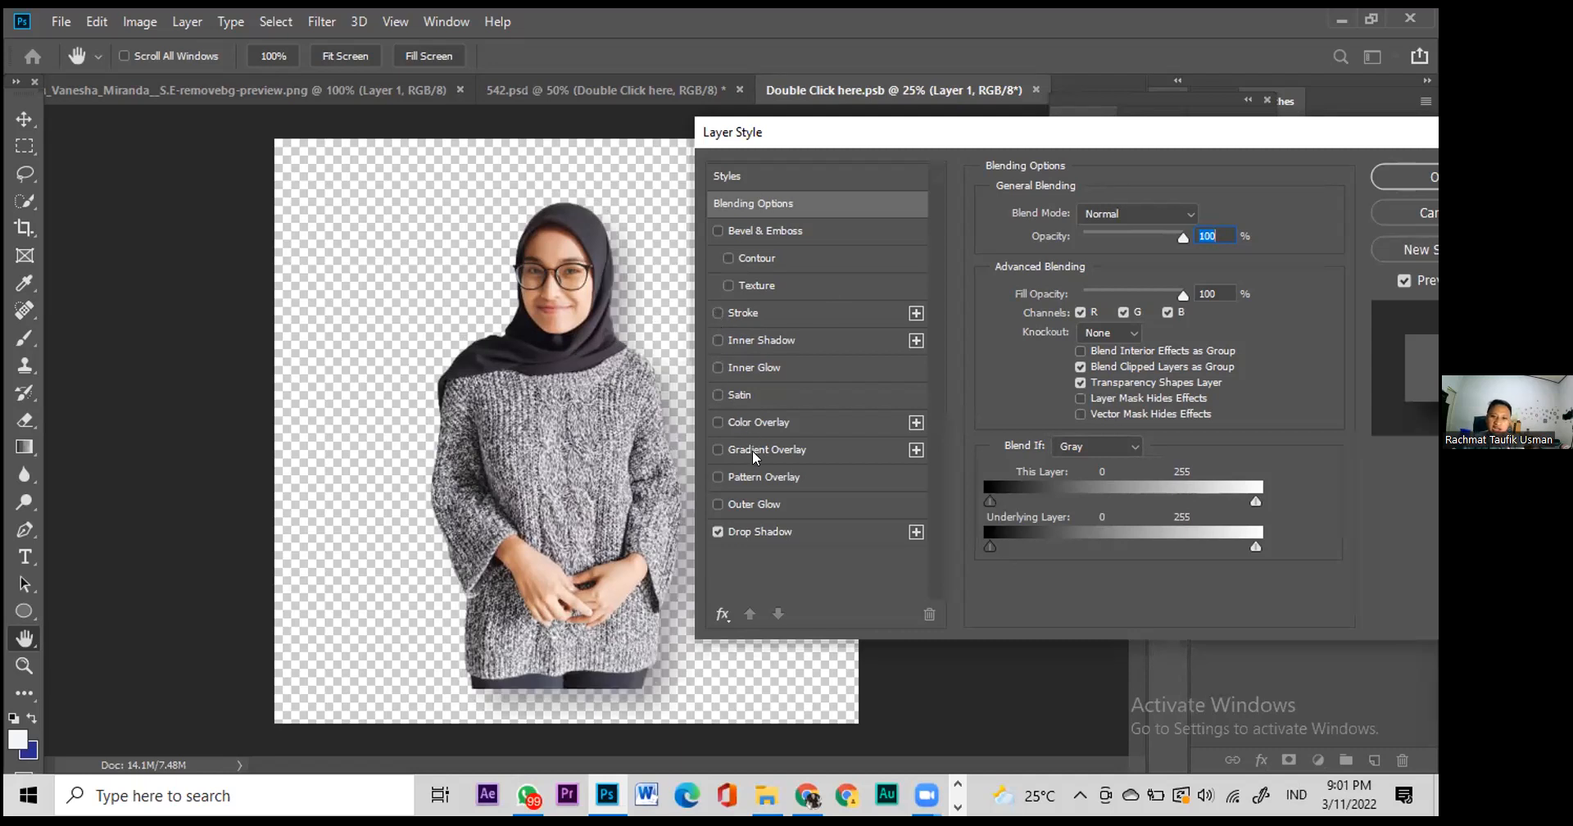
{"action": "left_click", "coordinate": [749, 502]}
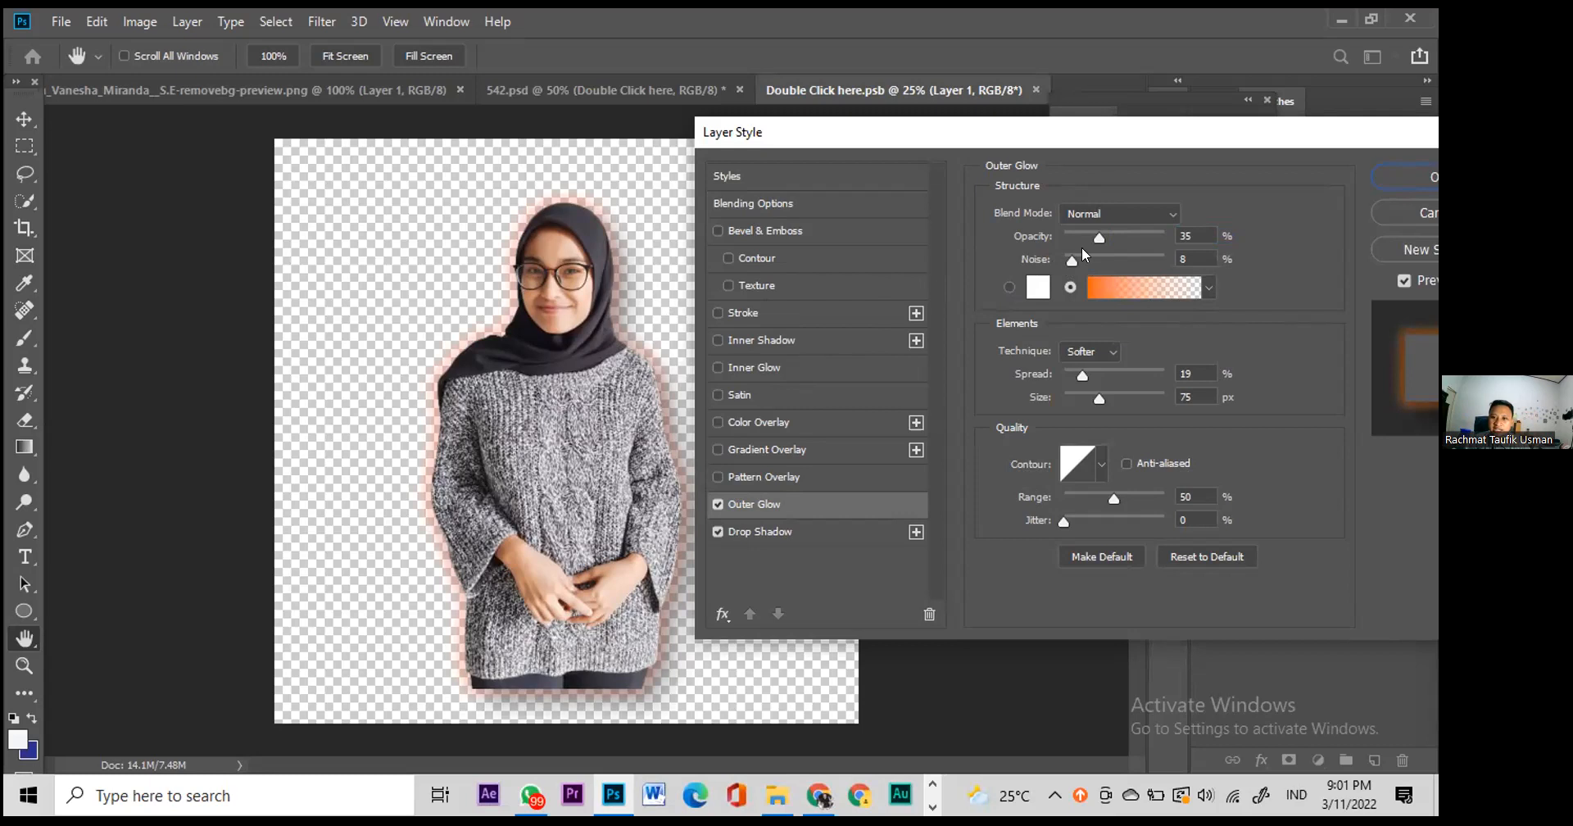
Step: Set the outer glow to 36% opacity and 57 px size, then apply the style
{"action": "left_click_drag", "start_coordinate": [1097, 233], "coordinate": [1163, 238]}
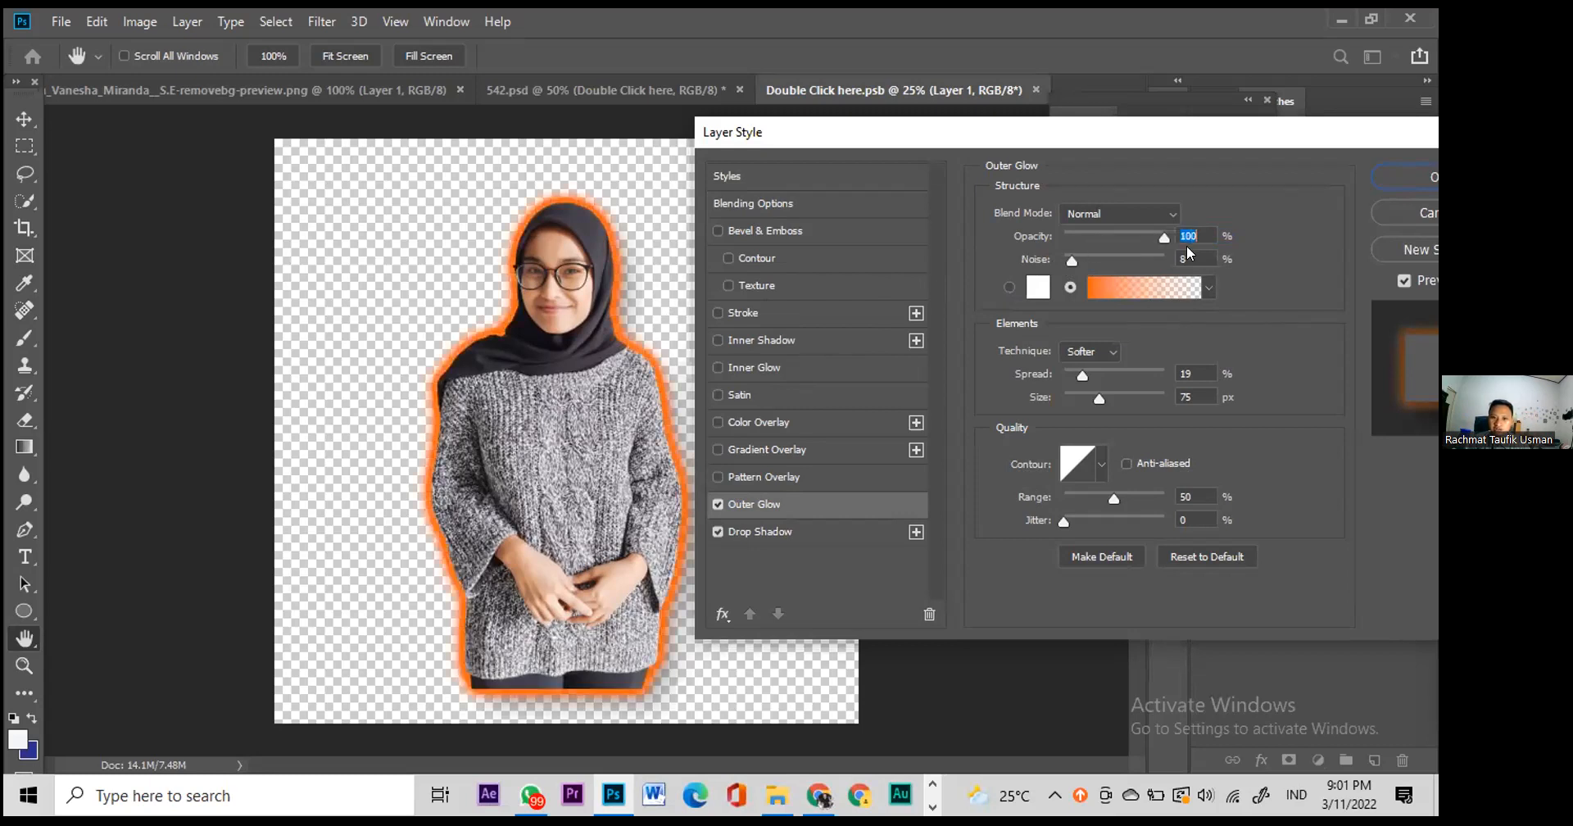
{"action": "left_click_drag", "start_coordinate": [1162, 239], "coordinate": [1102, 246]}
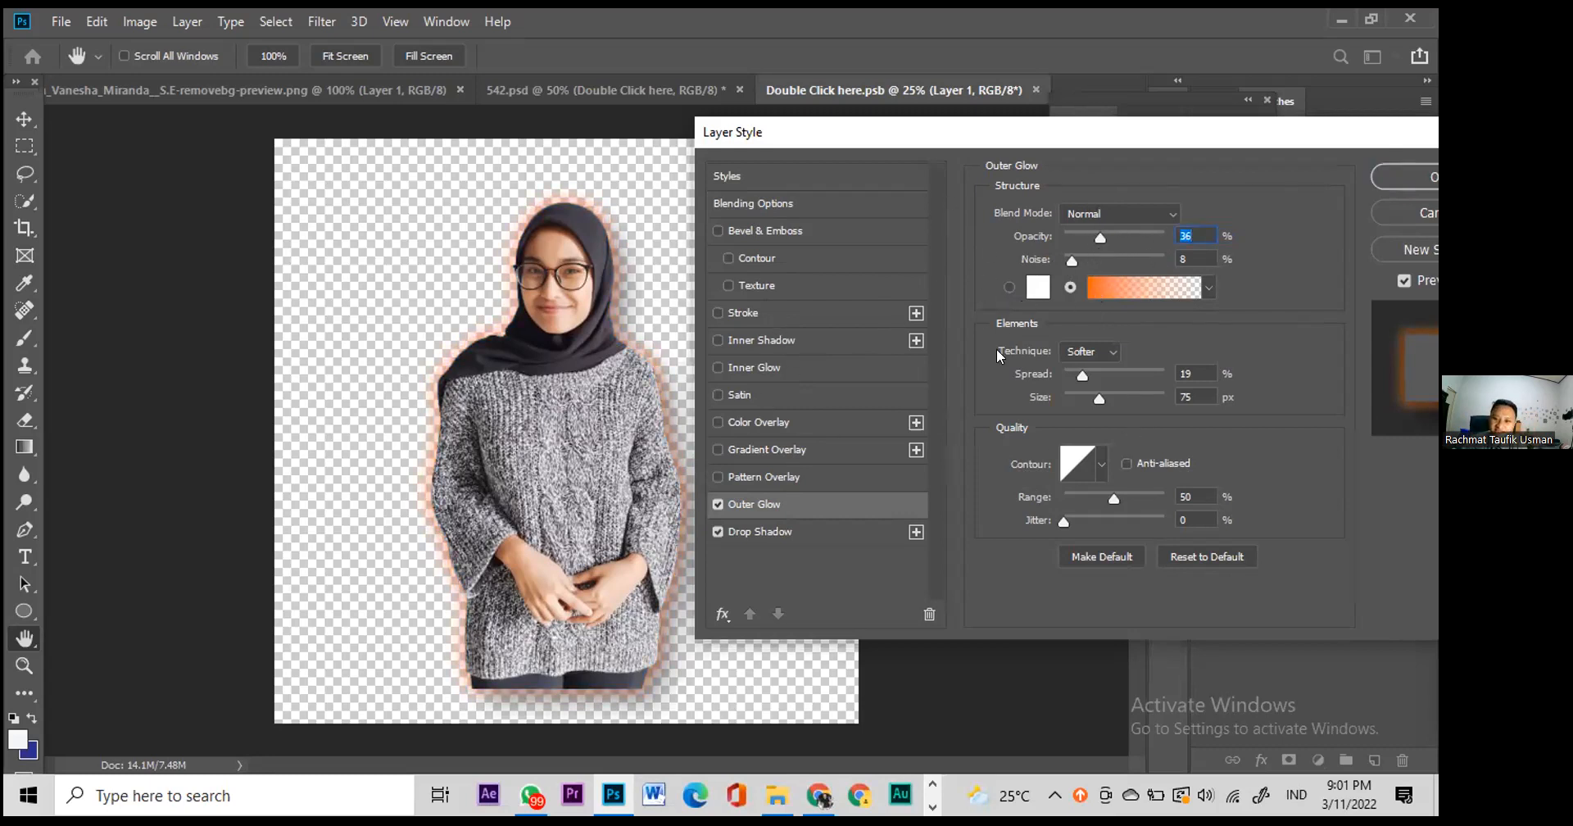
{"action": "mouse_move", "coordinate": [1090, 398]}
{"action": "left_mouse_down"}
{"action": "mouse_move", "coordinate": [1081, 374]}
{"action": "mouse_move", "coordinate": [1120, 375]}
{"action": "mouse_move", "coordinate": [1080, 373]}
{"action": "left_mouse_up"}
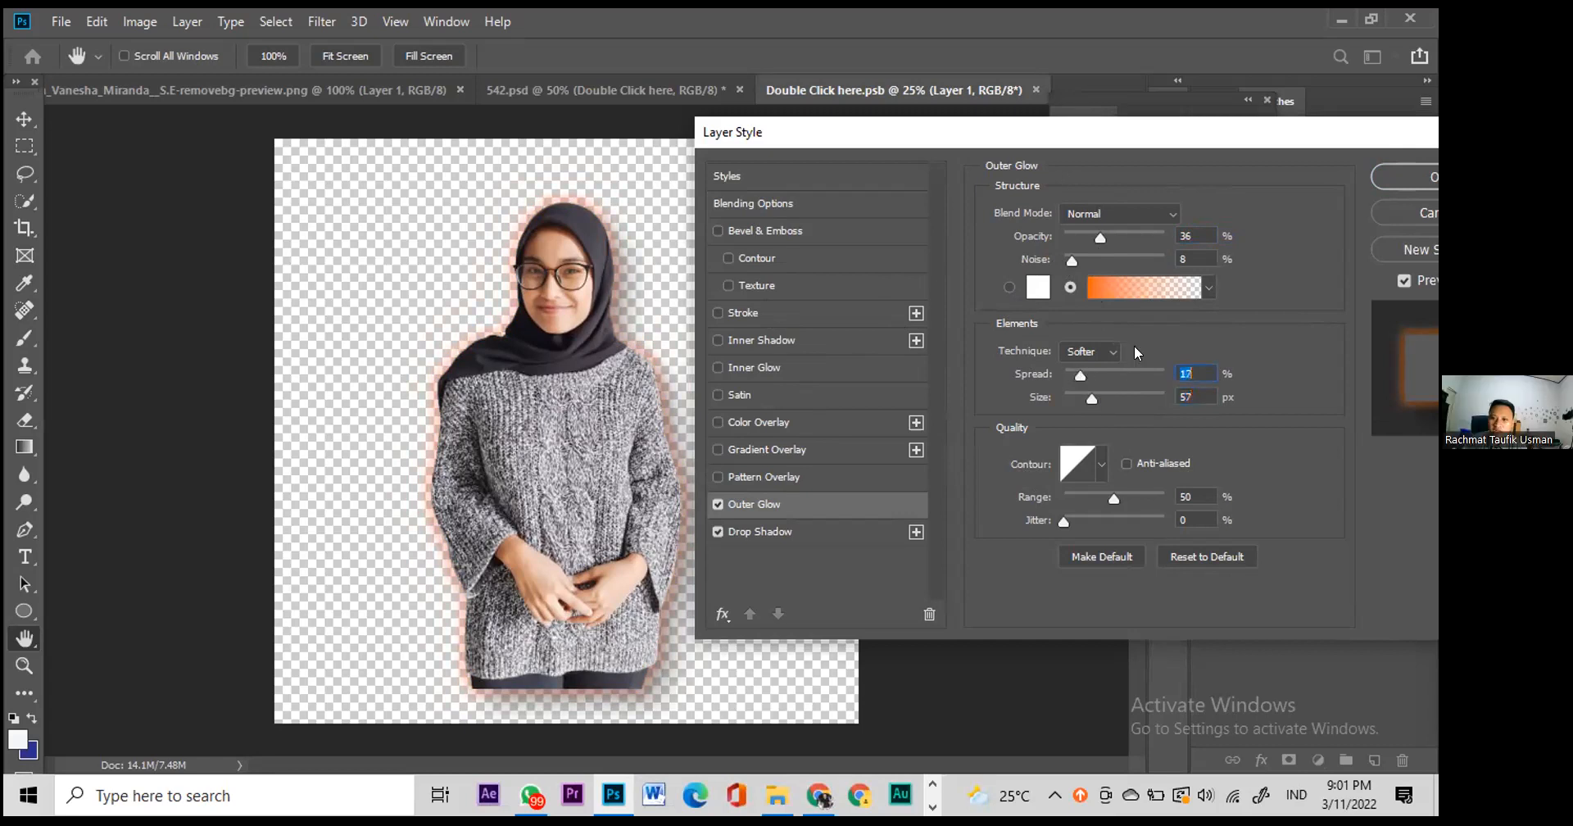
{"action": "left_click_drag", "start_coordinate": [1105, 135], "coordinate": [949, 144]}
{"action": "left_click", "coordinate": [1259, 184]}
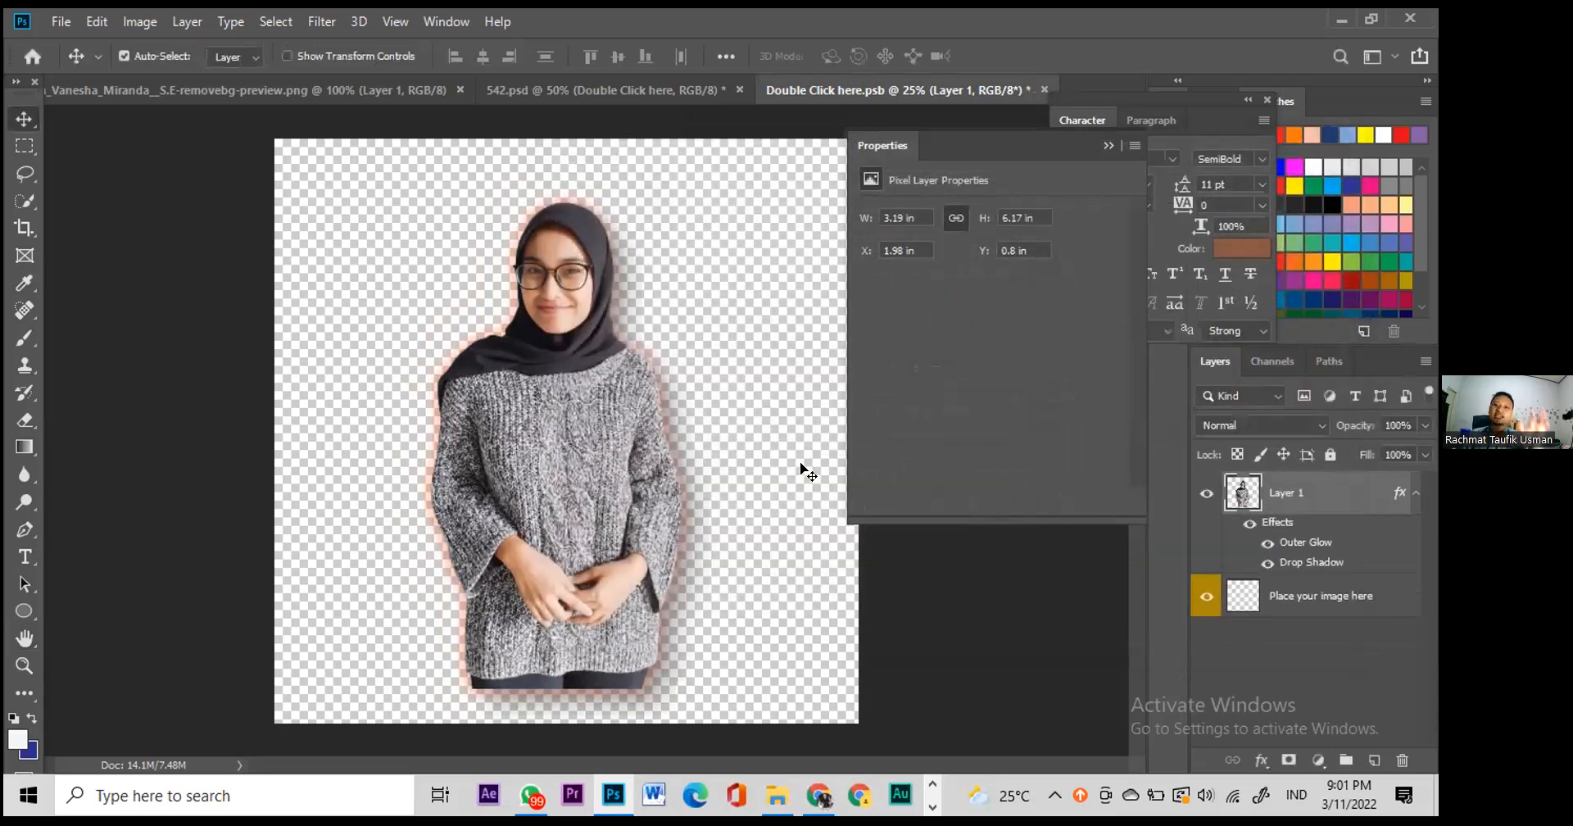
Step: Save the smart object and return to the 542.psd flyer
{"action": "key", "text": "ctrl+s"}
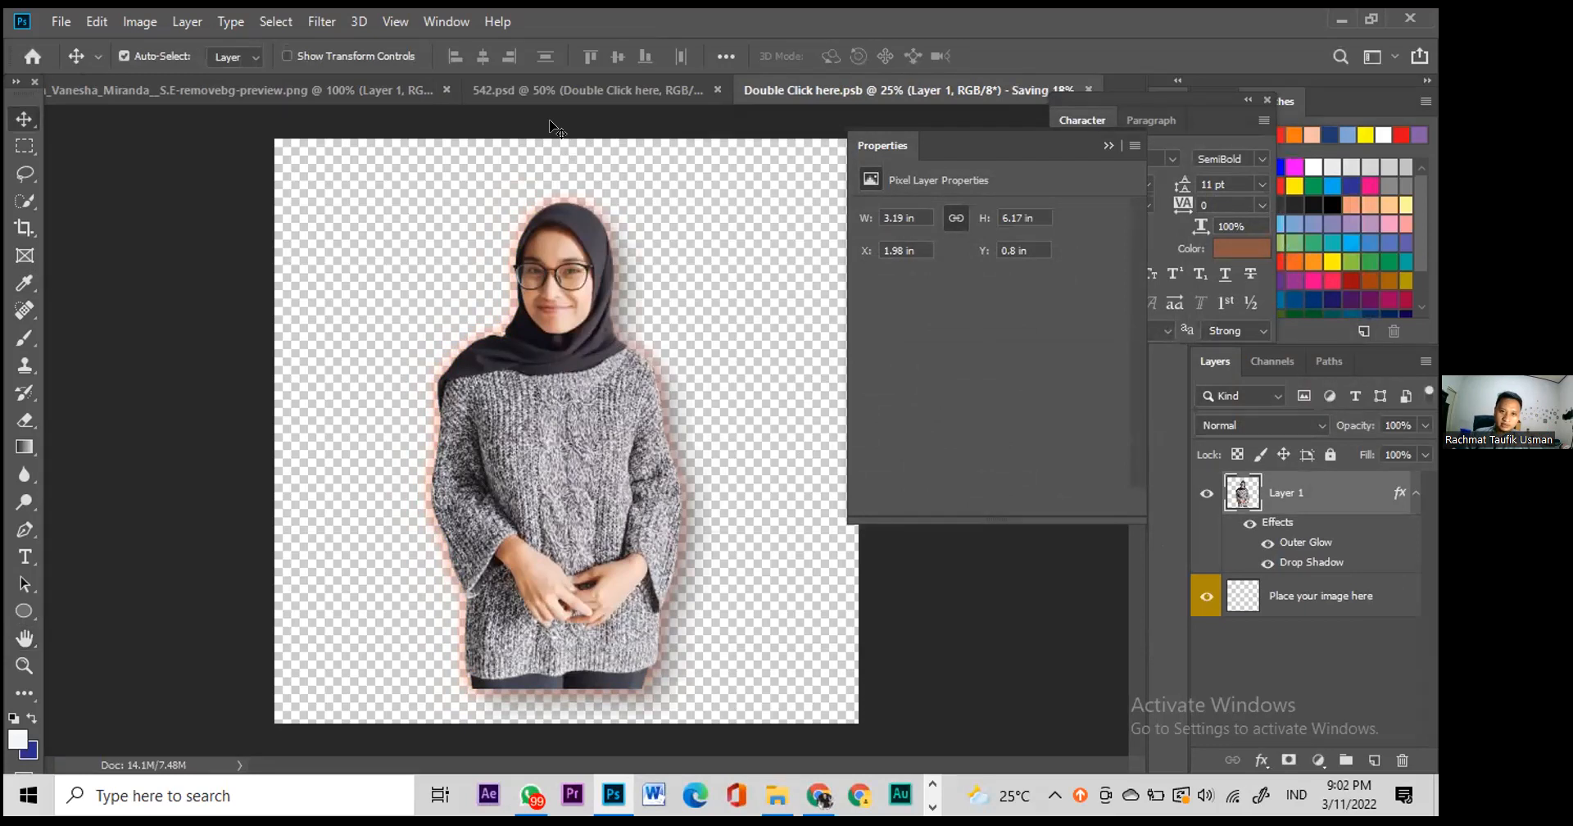
{"action": "left_click", "coordinate": [618, 86]}
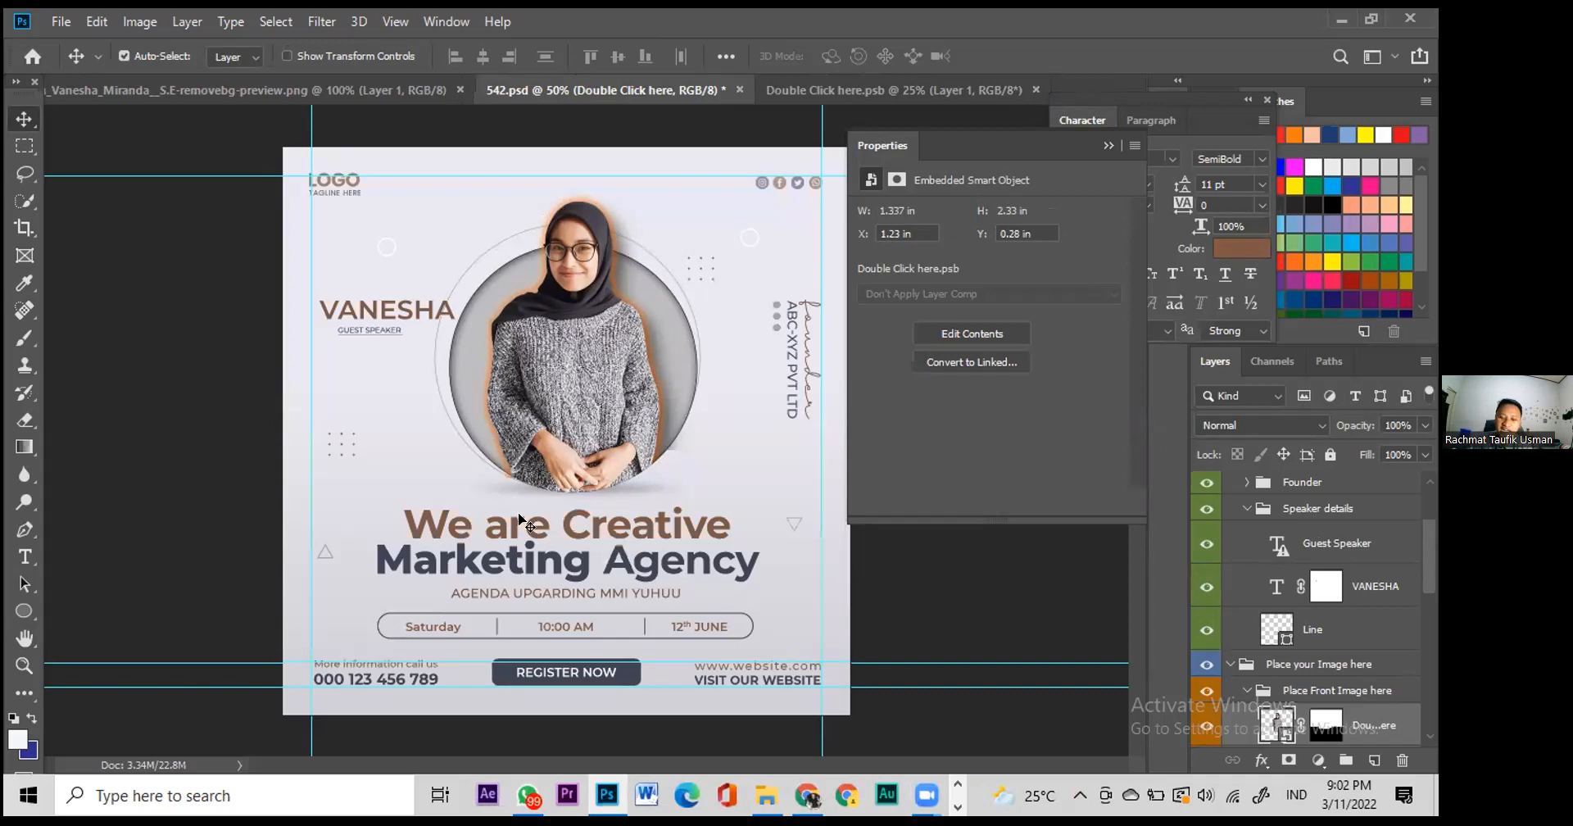
Step: Change the headline's first line from 'We are Creative' to 'Forum Wacana'
{"action": "left_click", "coordinate": [593, 523]}
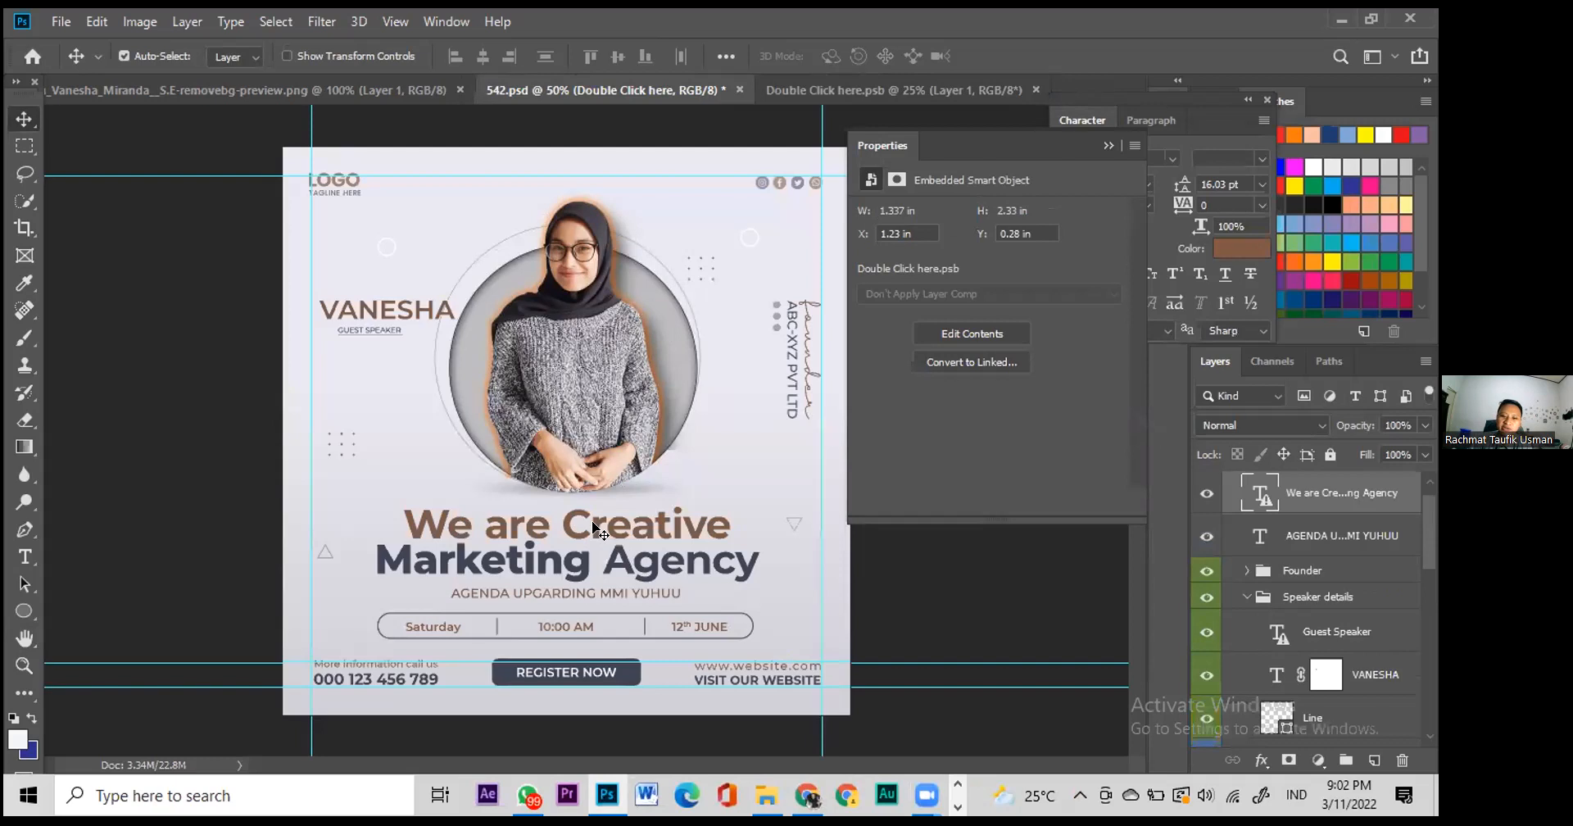
{"action": "double_click", "coordinate": [593, 522]}
{"action": "left_click", "coordinate": [712, 345]}
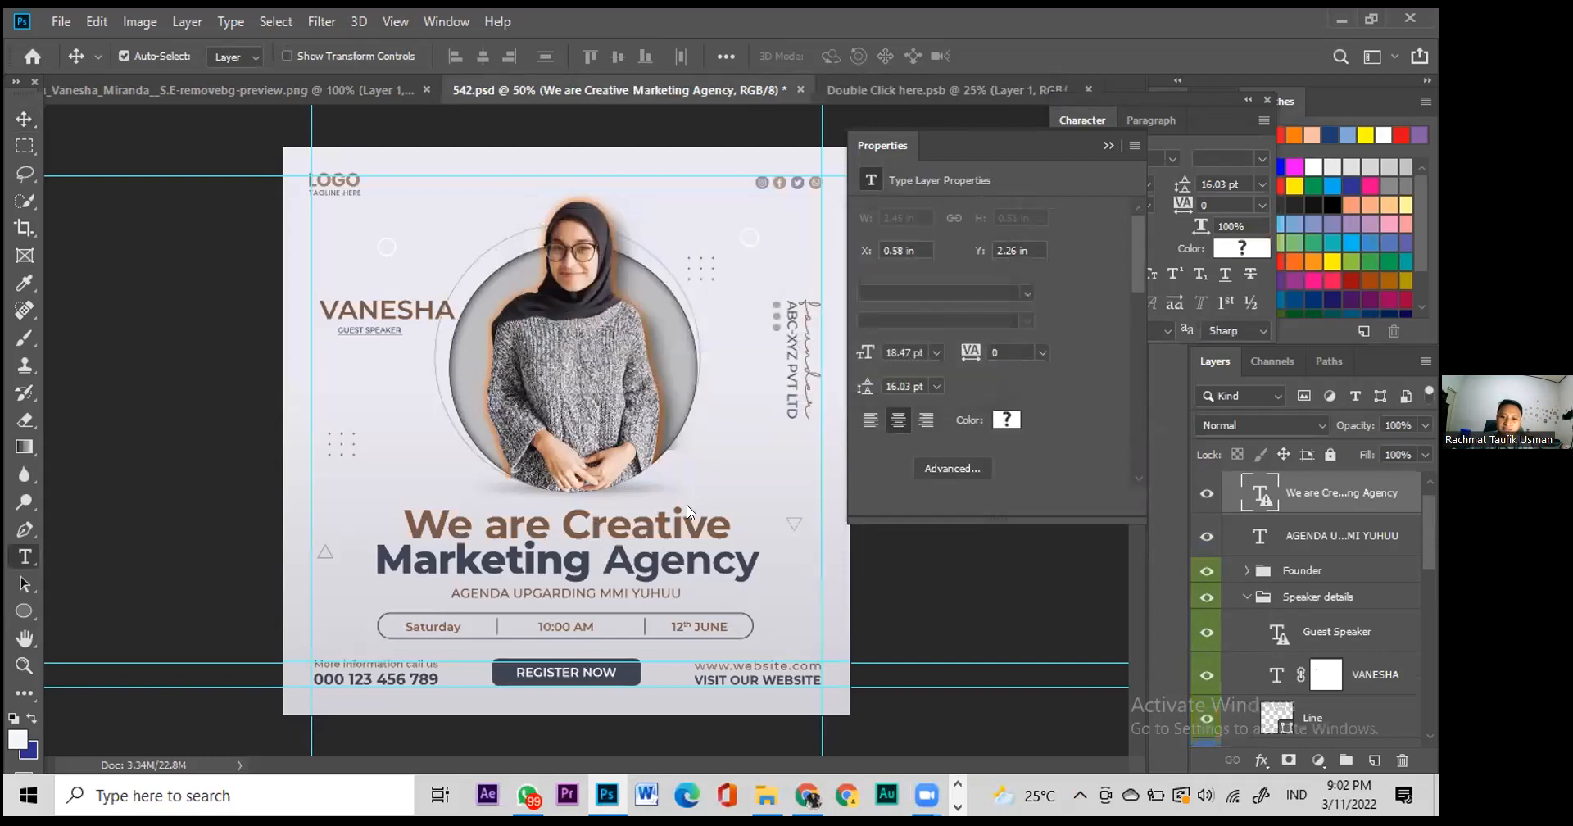
{"action": "left_click", "coordinate": [682, 525]}
{"action": "left_click_drag", "start_coordinate": [740, 519], "coordinate": [478, 486]}
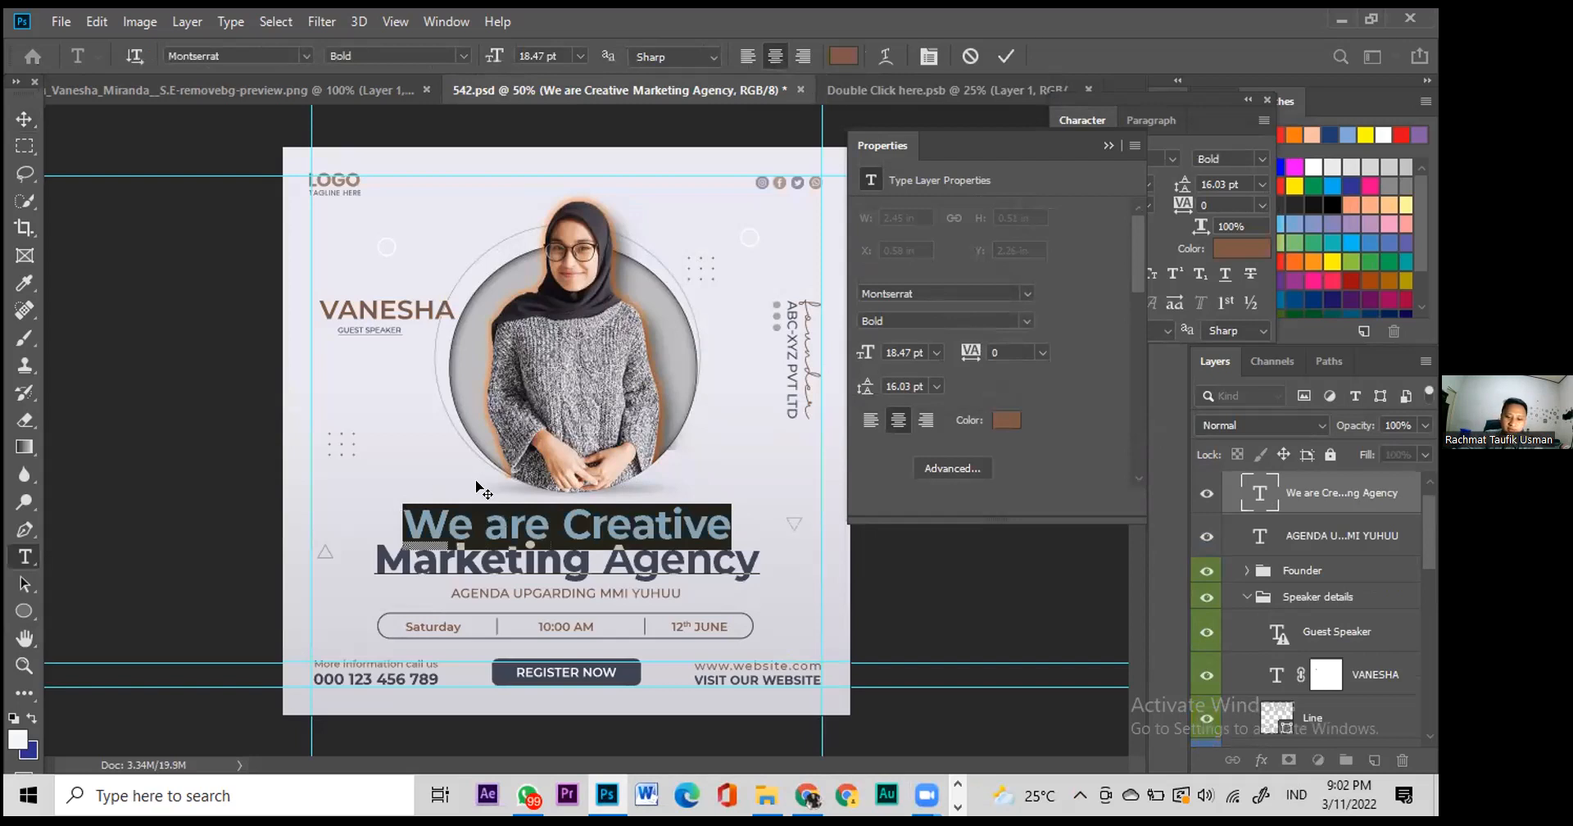
{"action": "type", "text": "FORUM"}
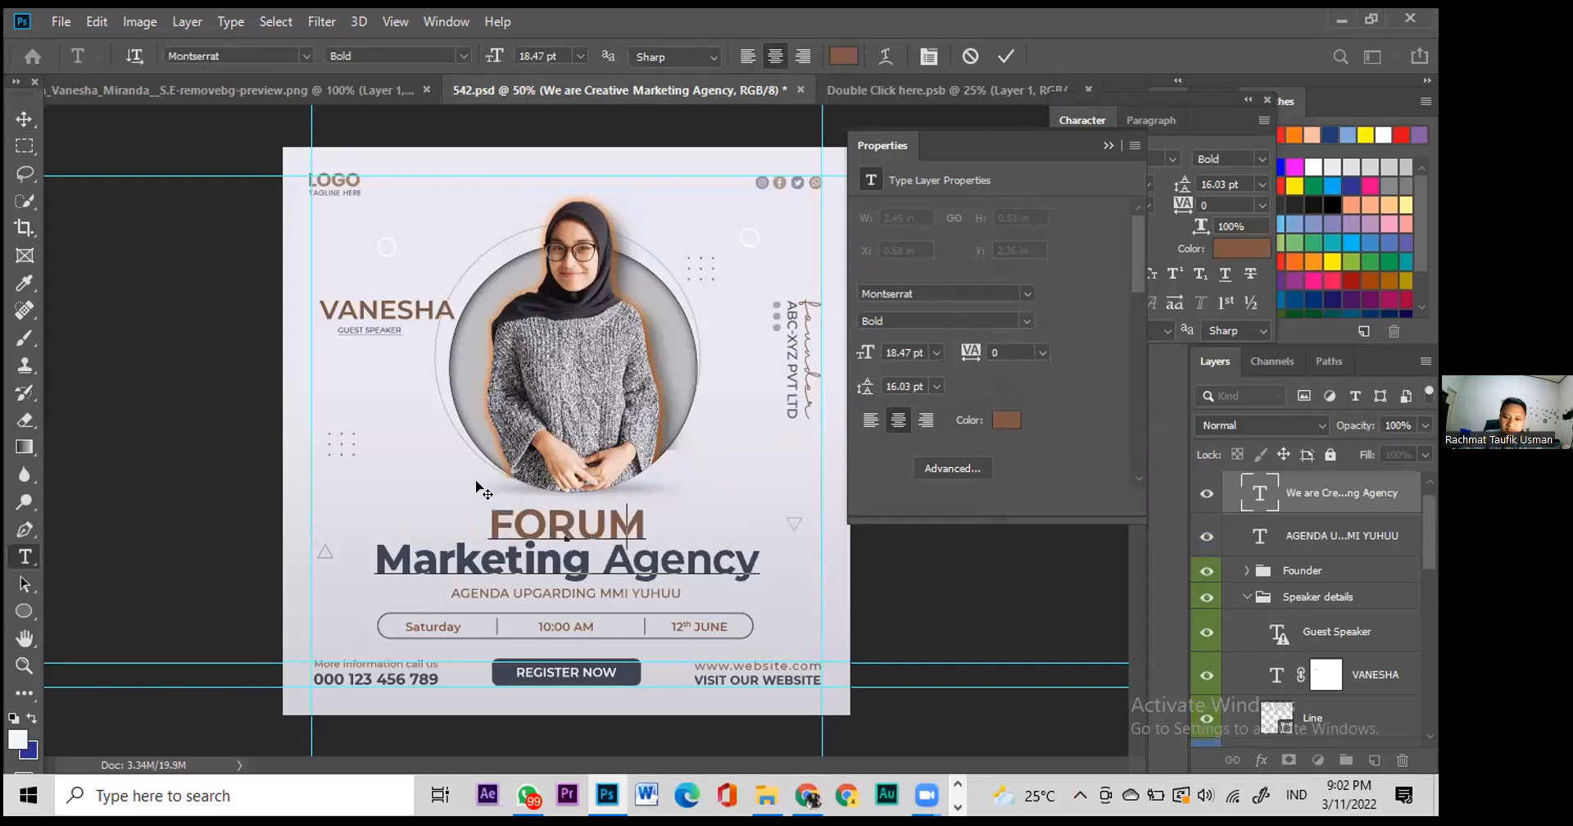
{"action": "key", "text": "BackSpace"}
{"action": "key", "text": "BackSpace"}
{"action": "key", "text": "BackSpace"}
{"action": "key", "text": "BackSpace"}
{"action": "key", "text": "Caps_Lock"}
{"action": "type", "text": "orum Wacna"}
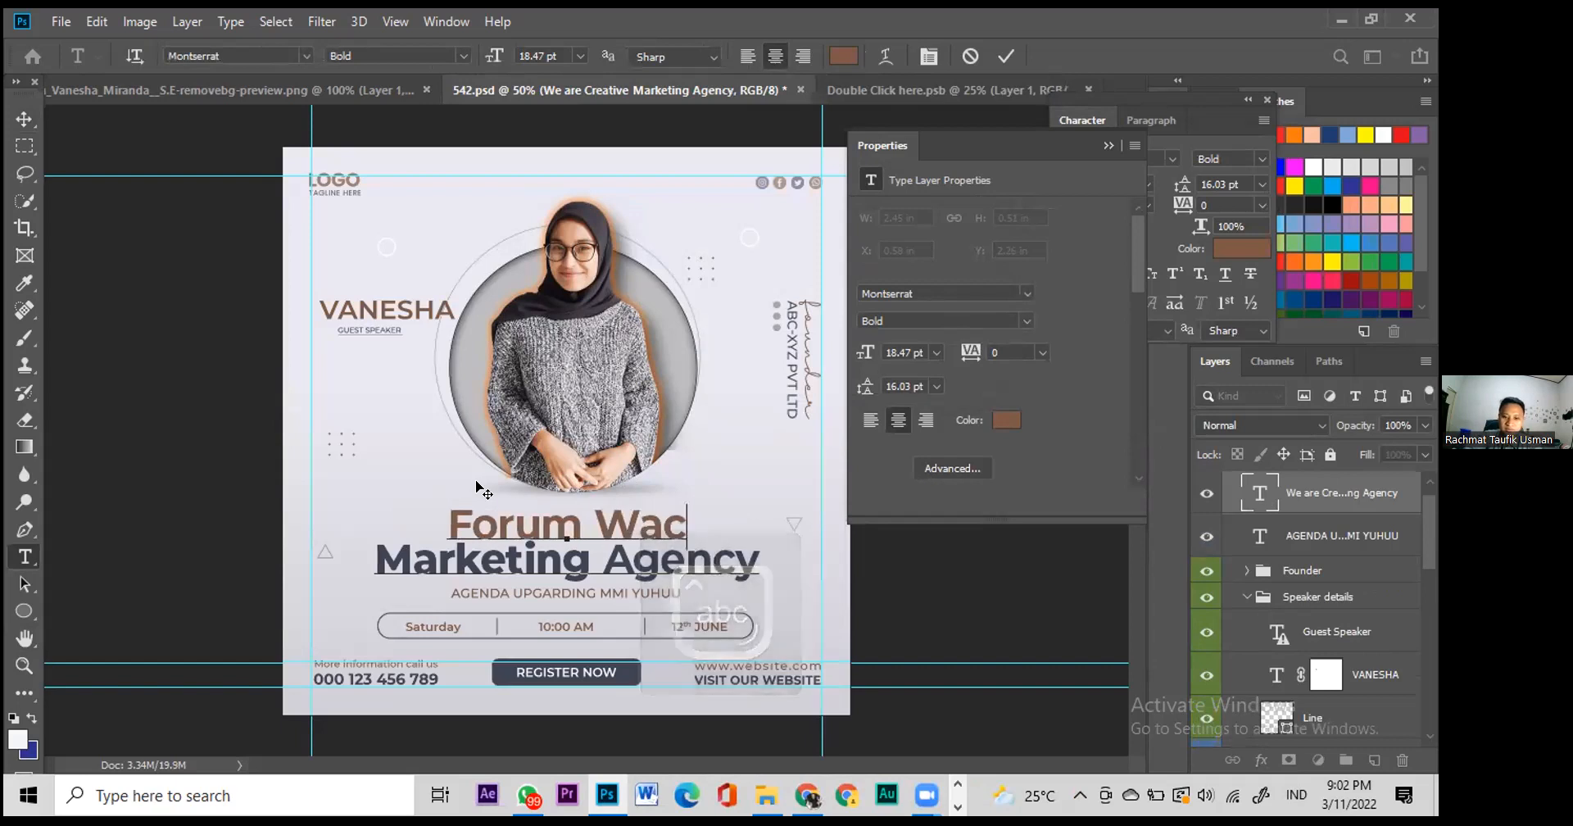
{"action": "key", "text": "BackSpace"}
{"action": "key", "text": "BackSpace"}
{"action": "type", "text": "ana"}
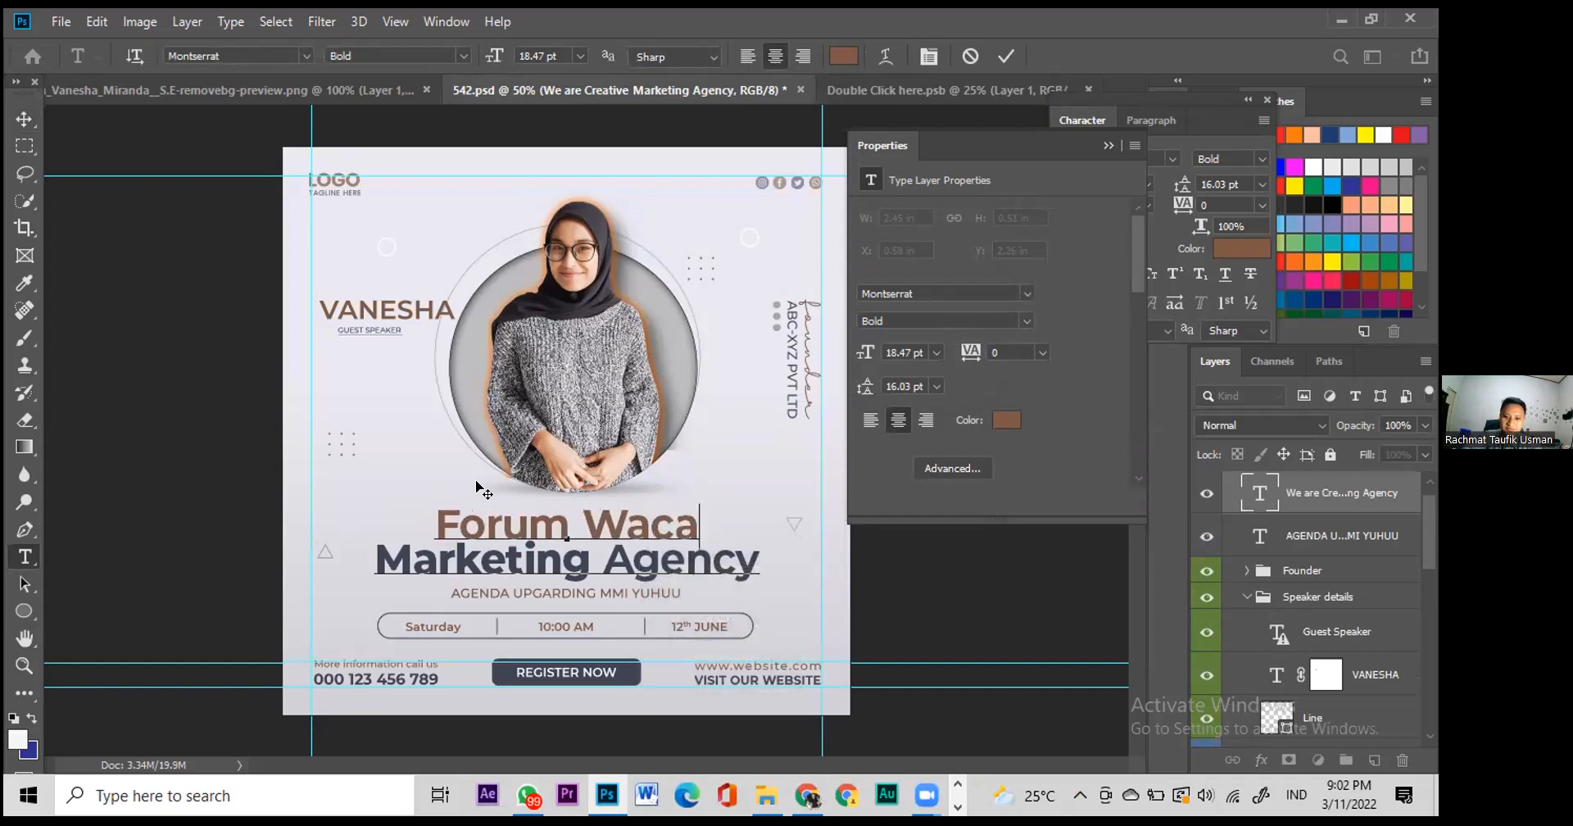
{"action": "left_click", "coordinate": [16, 113]}
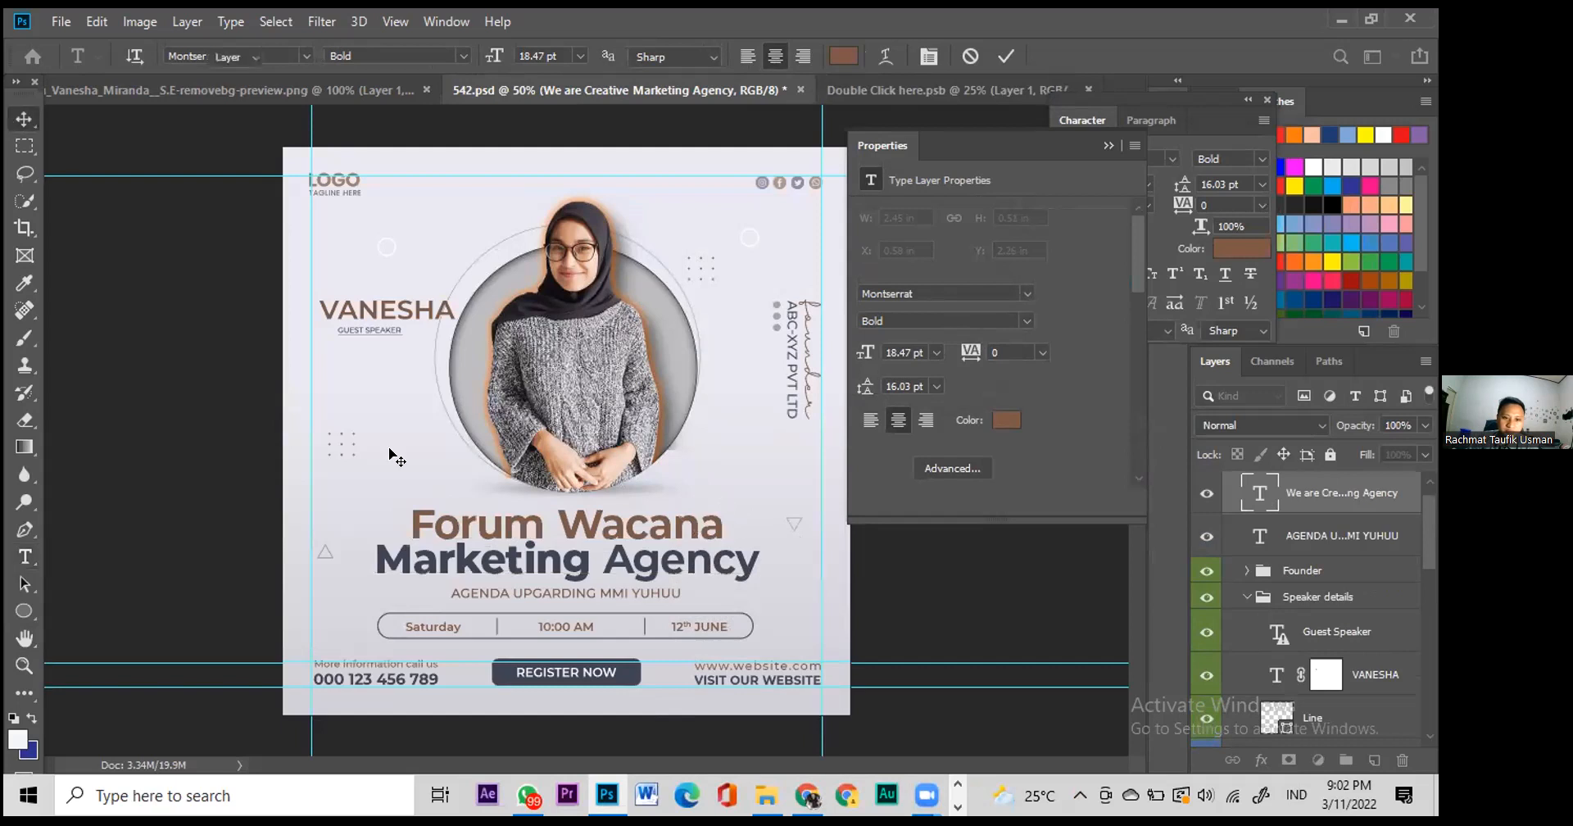
Step: Replace the second line 'Marketing Agency' with 'Multimedia Informasi' and commit
{"action": "double_click", "coordinate": [570, 556]}
{"action": "left_click", "coordinate": [569, 555]}
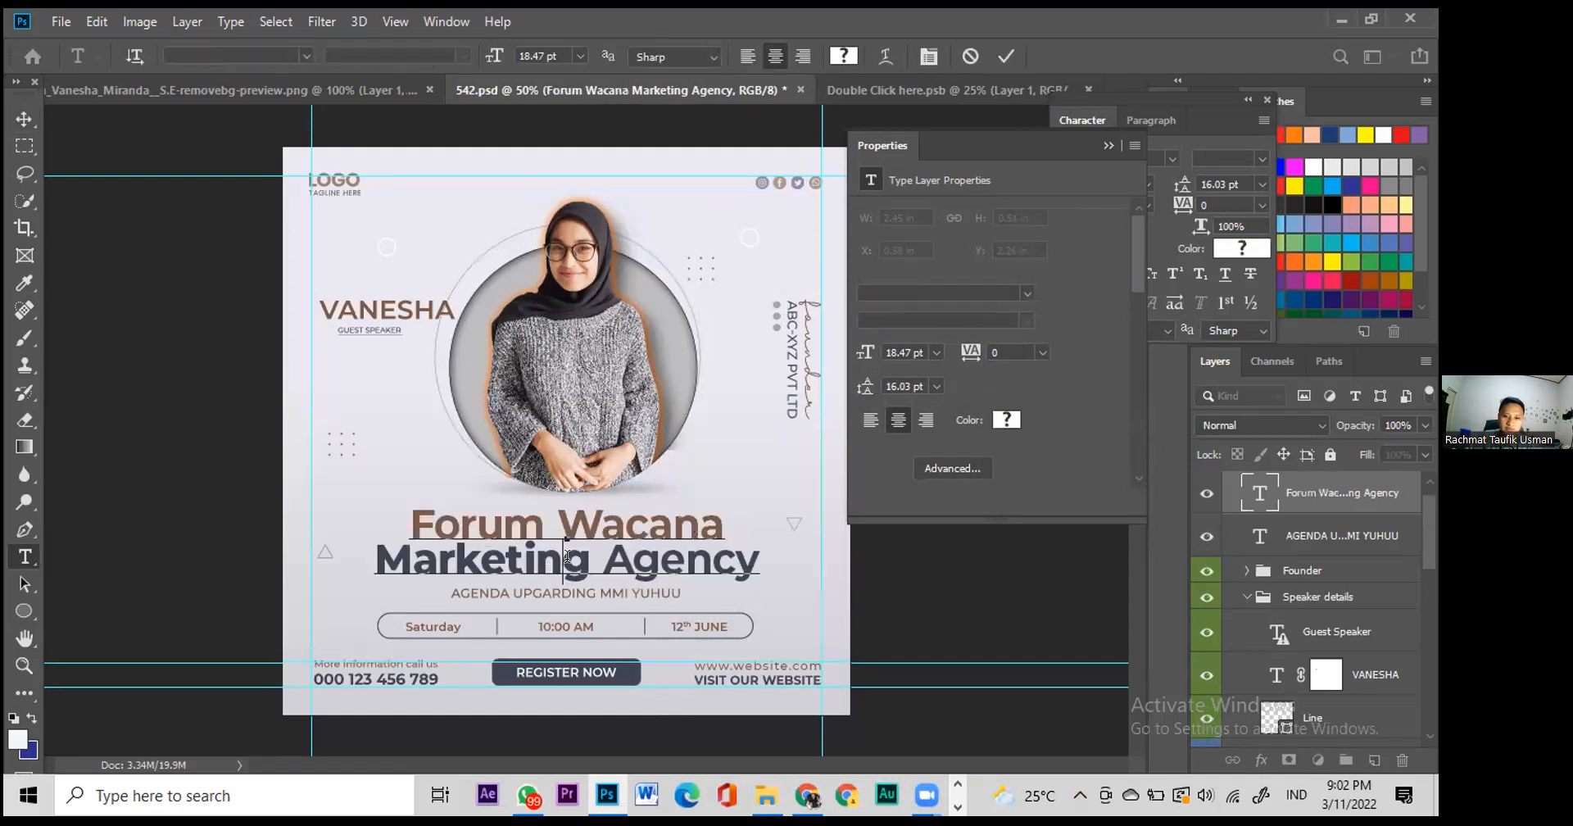
{"action": "left_click_drag", "start_coordinate": [369, 563], "coordinate": [788, 560]}
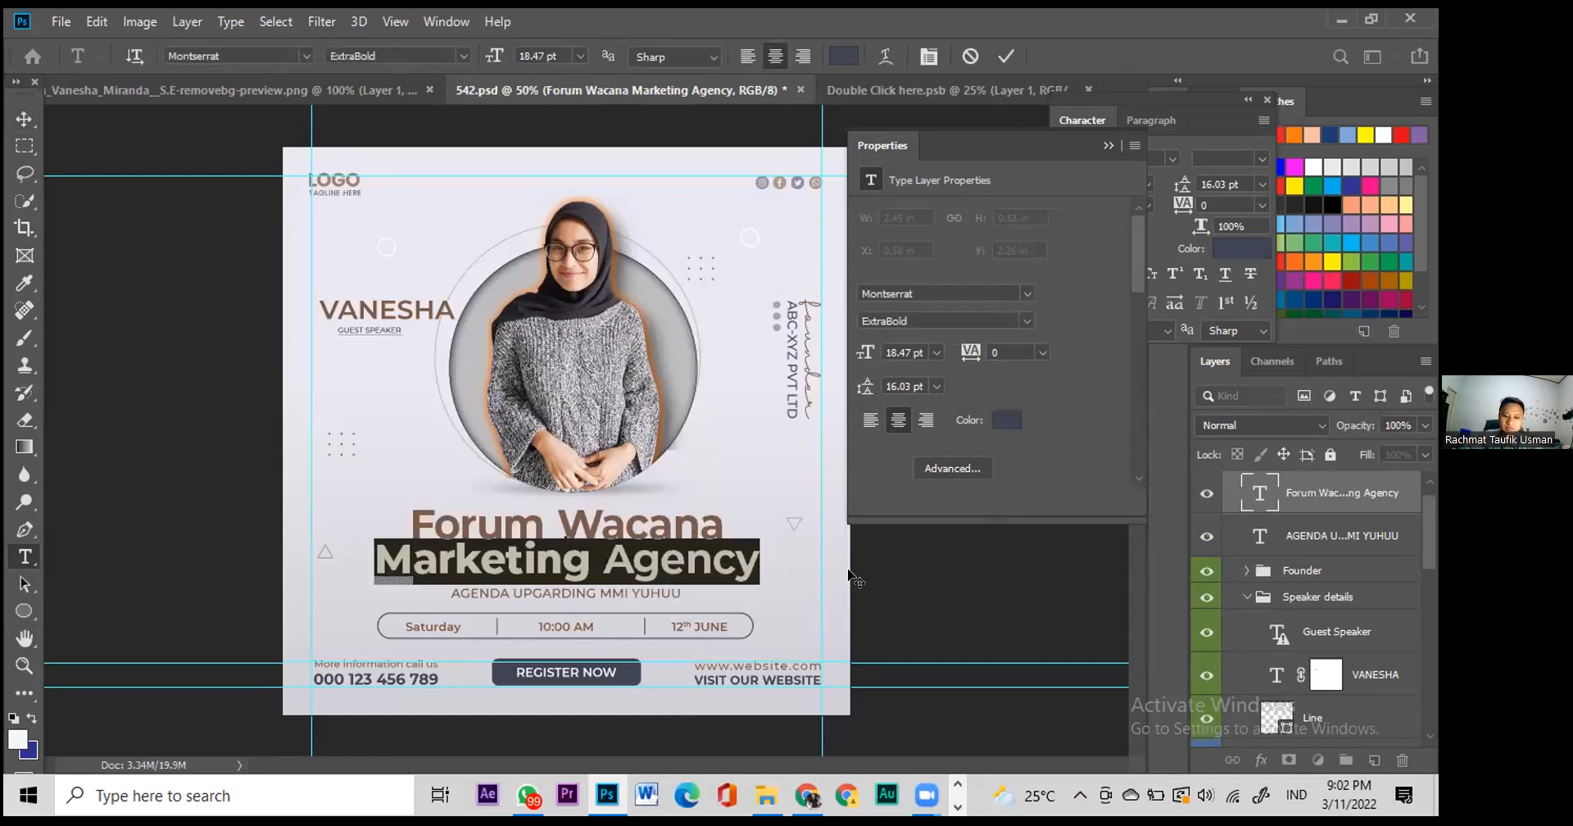
{"action": "type", "text": "Mul"}
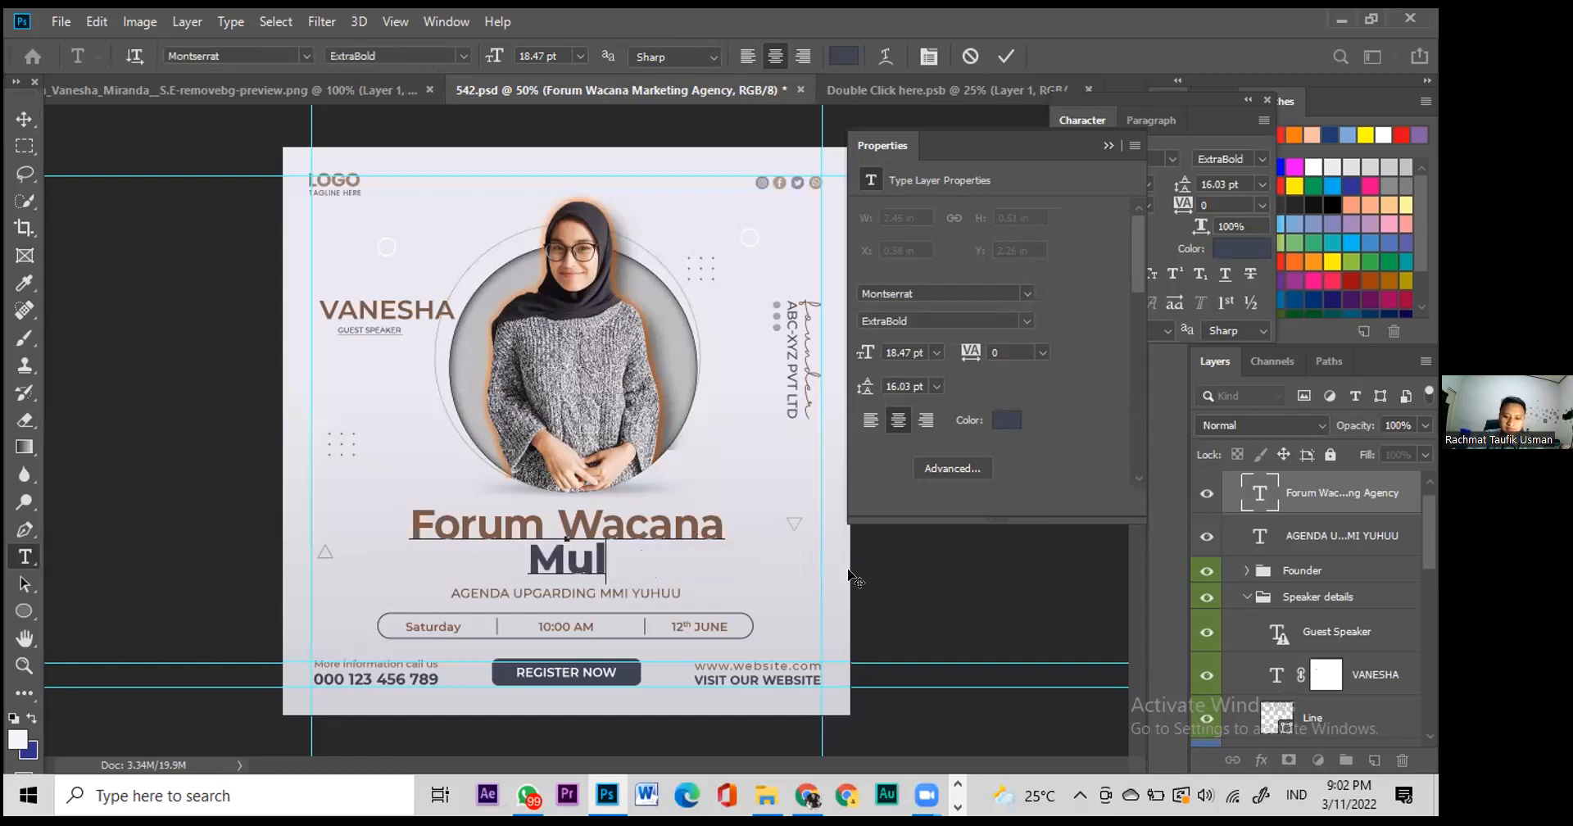
{"action": "type", "text": "timedia Informasi"}
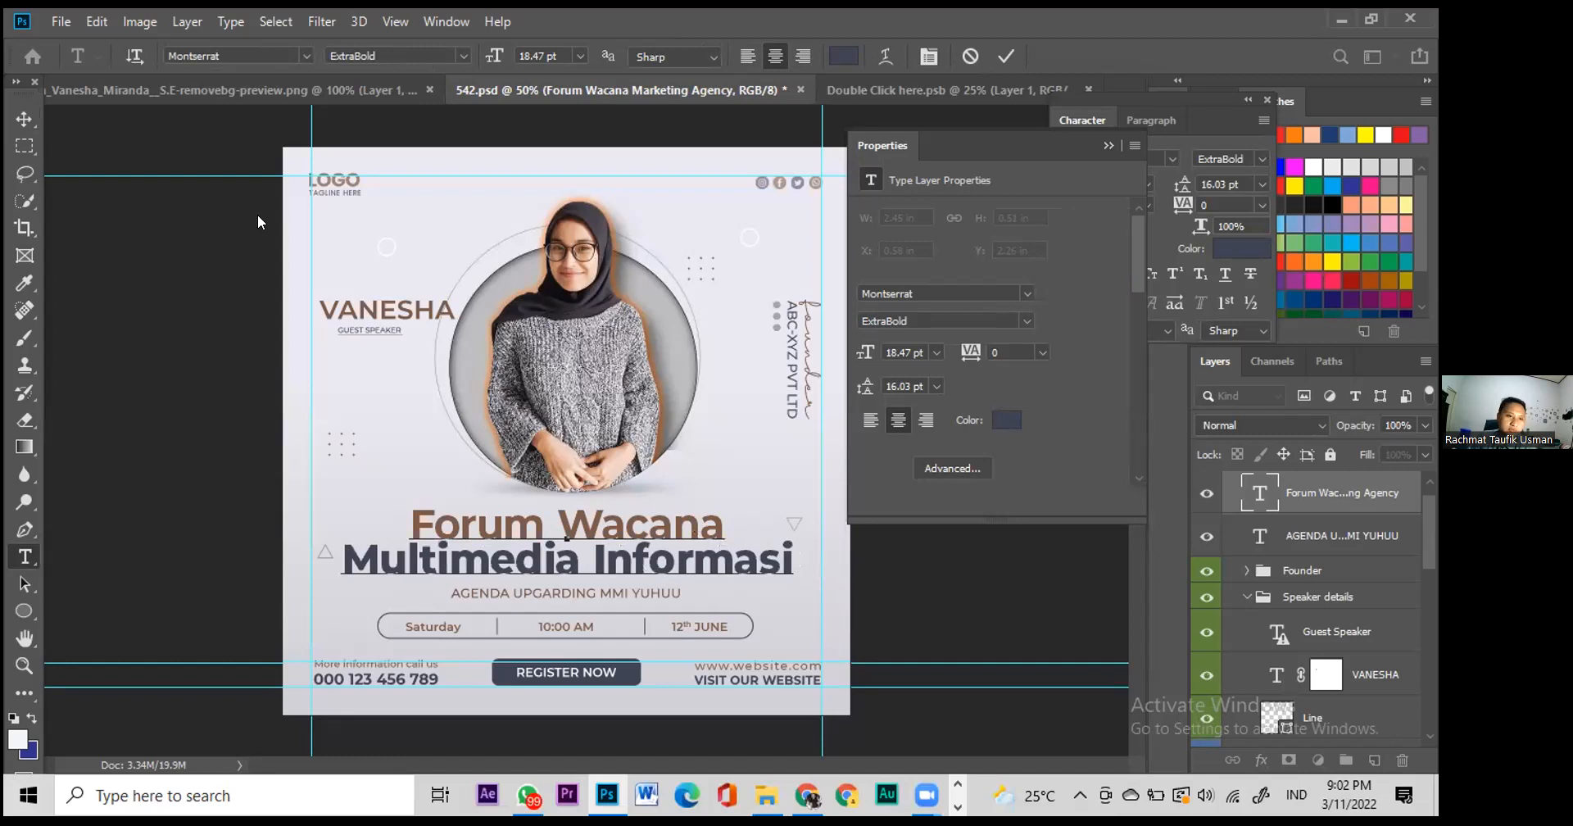
{"action": "key", "text": "ctrl+Return"}
{"action": "key", "text": "v"}
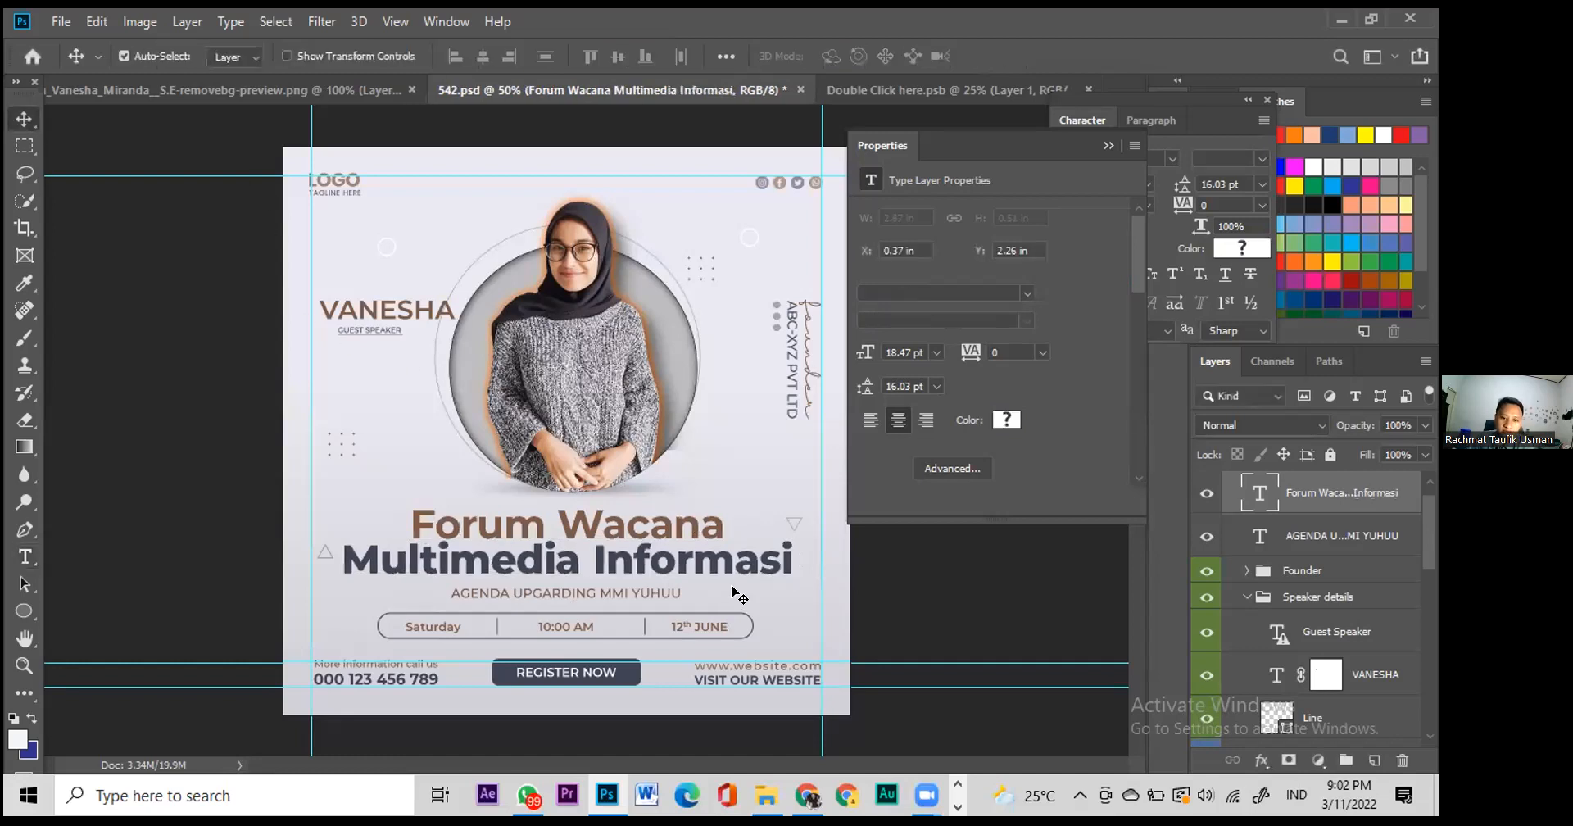
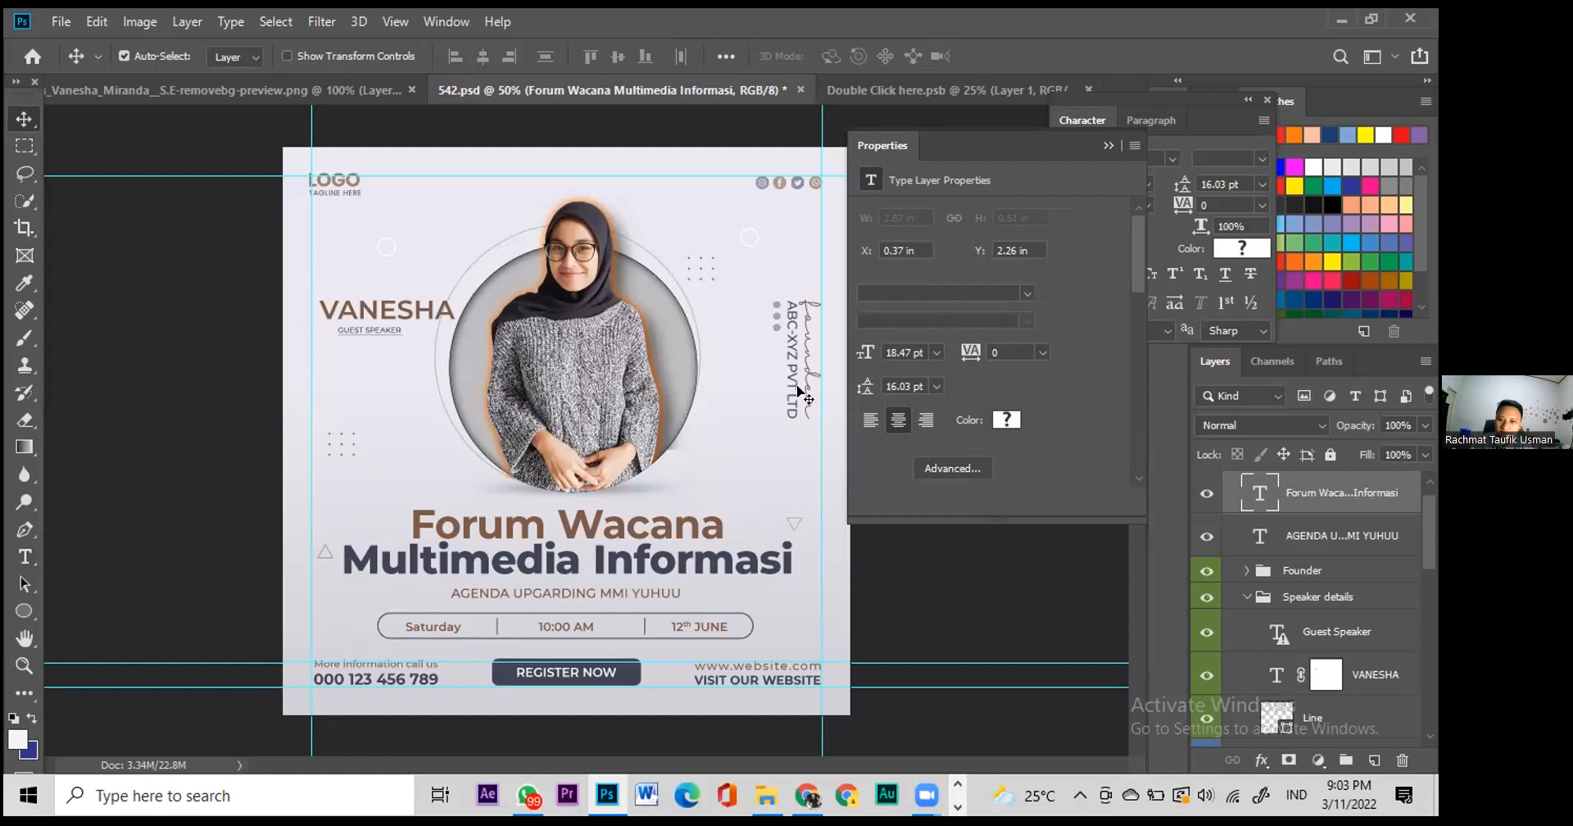
Step: Retype the vertical 'founder' text as 'Kadept MMI' and commit the edit
{"action": "double_click", "coordinate": [812, 349]}
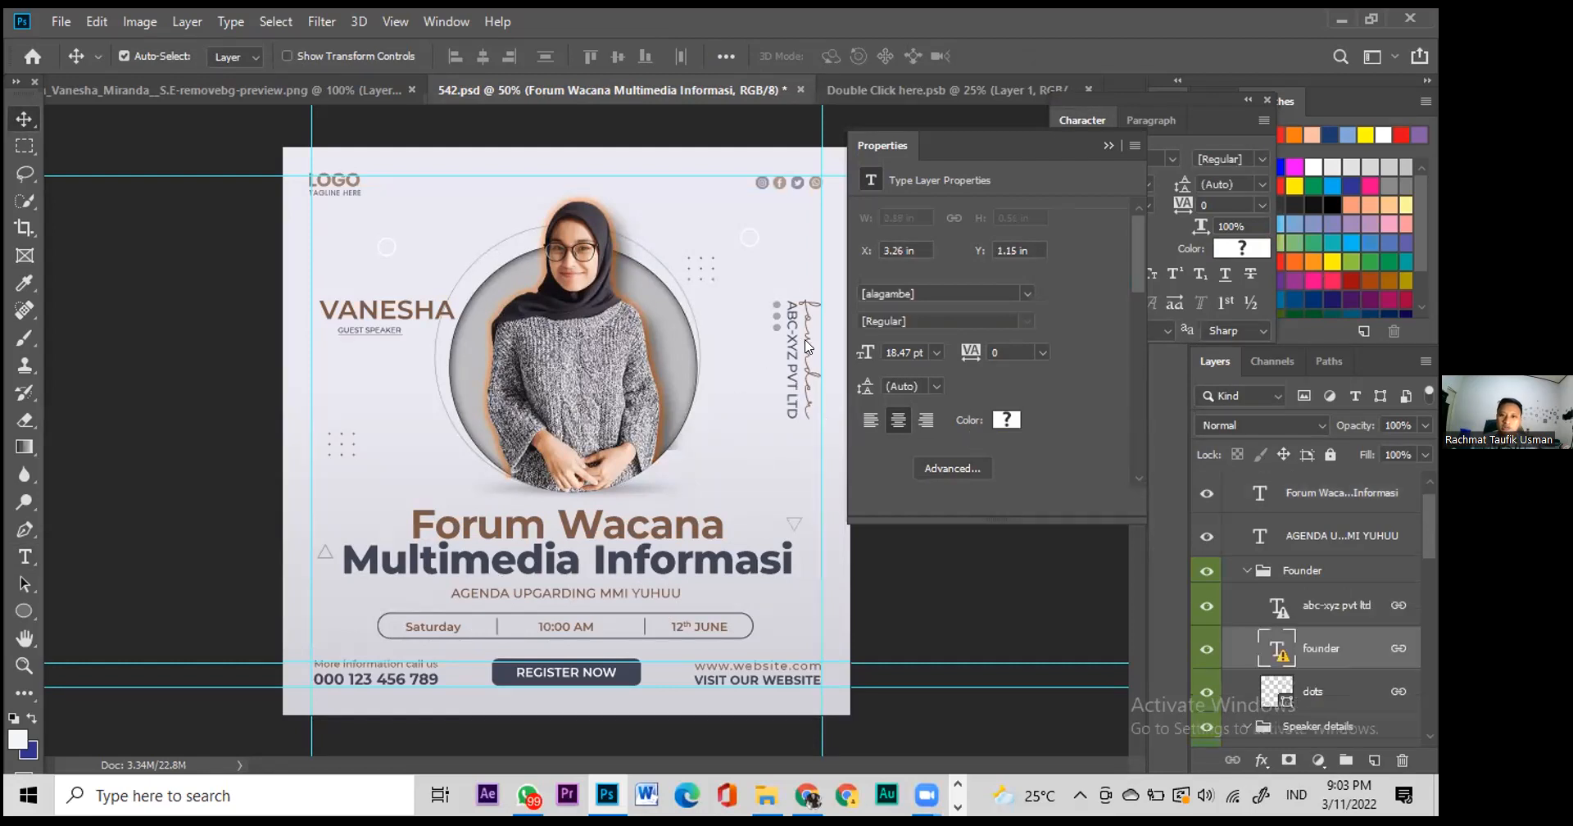
{"action": "key", "text": "Return"}
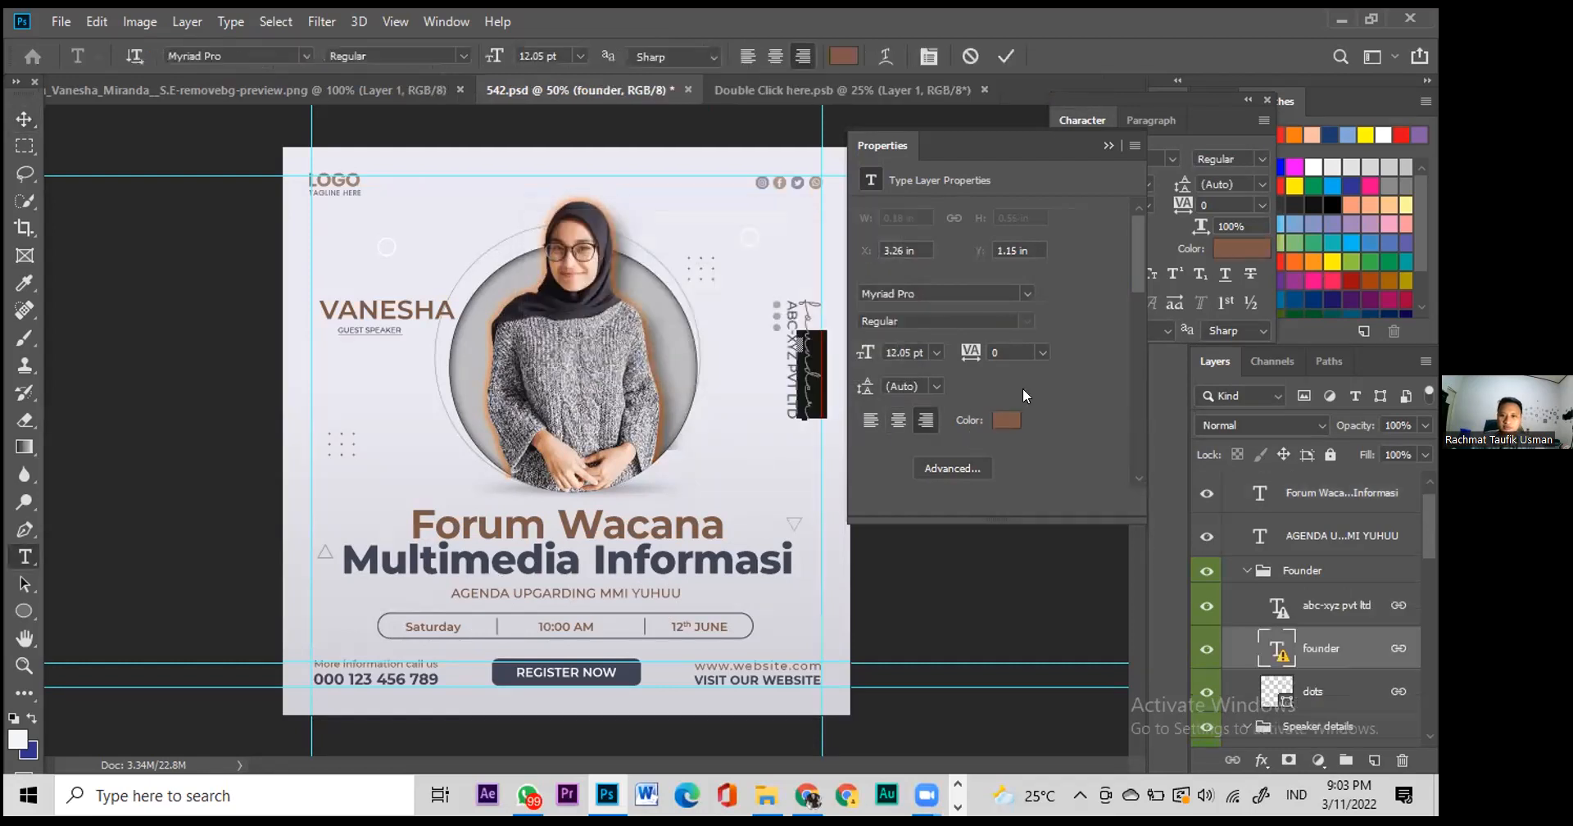
{"action": "key", "text": "Caps_Lock"}
{"action": "type", "text": "KADPI"}
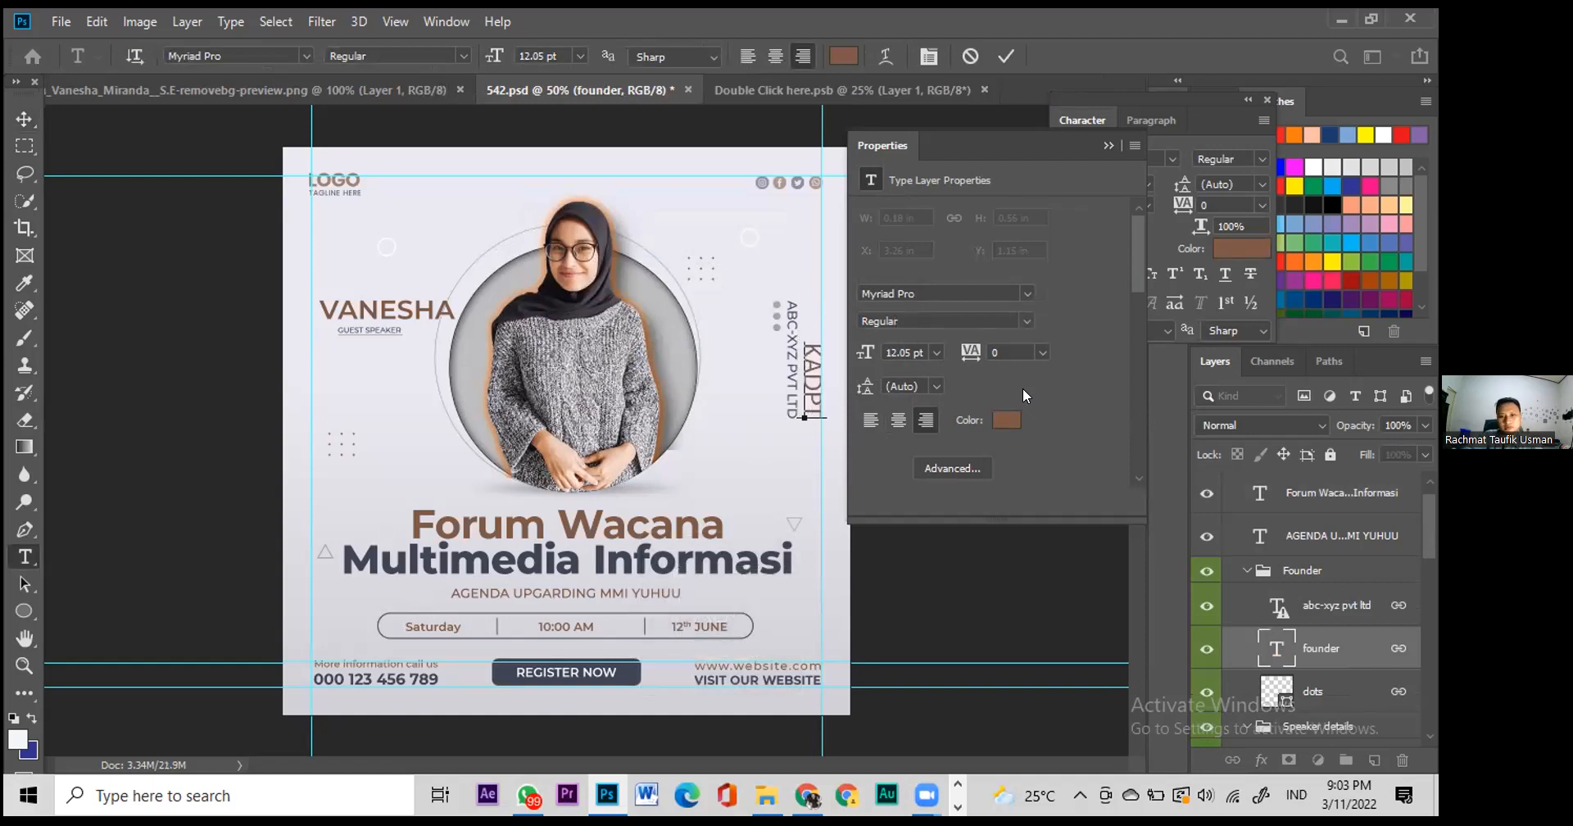
{"action": "key", "text": "BackSpace"}
{"action": "key", "text": "BackSpace"}
{"action": "key", "text": "BackSpace"}
{"action": "key", "text": "BackSpace"}
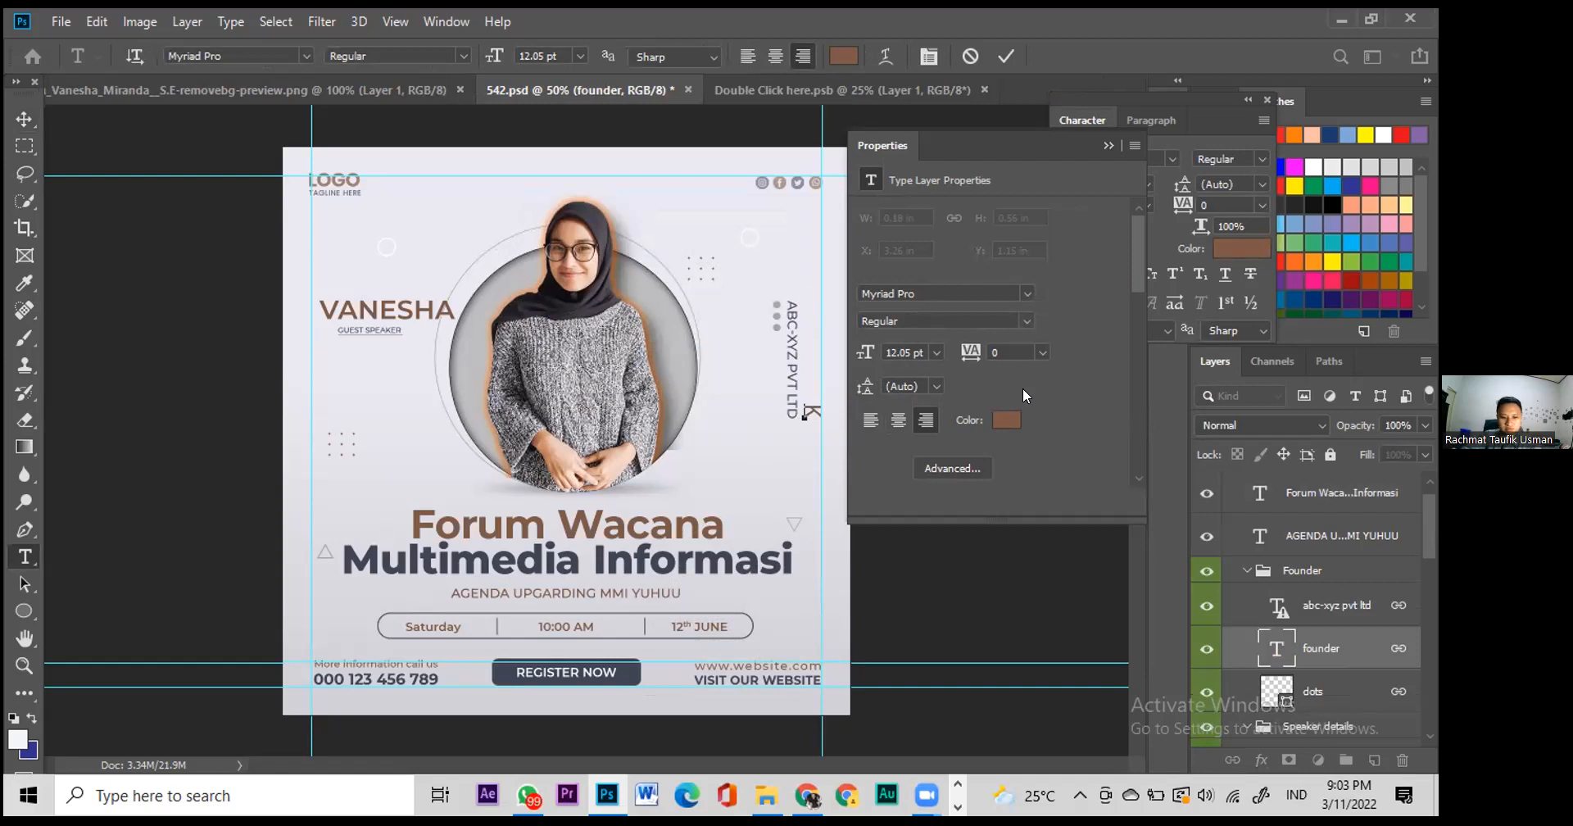
{"action": "key", "text": "Caps_Lock"}
{"action": "type", "text": "adep"}
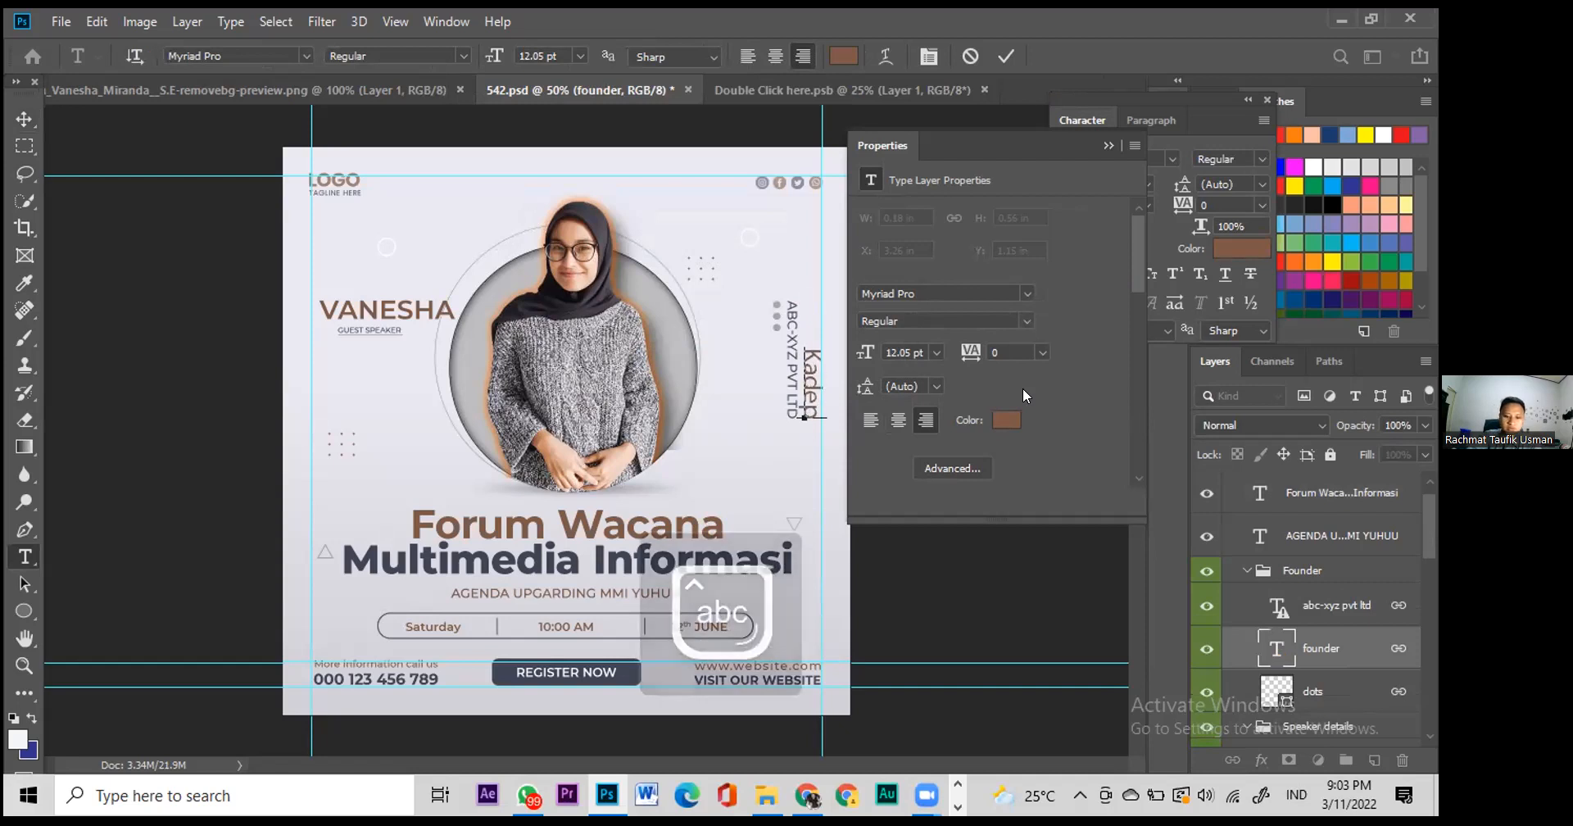
{"action": "type", "text": "t MMI"}
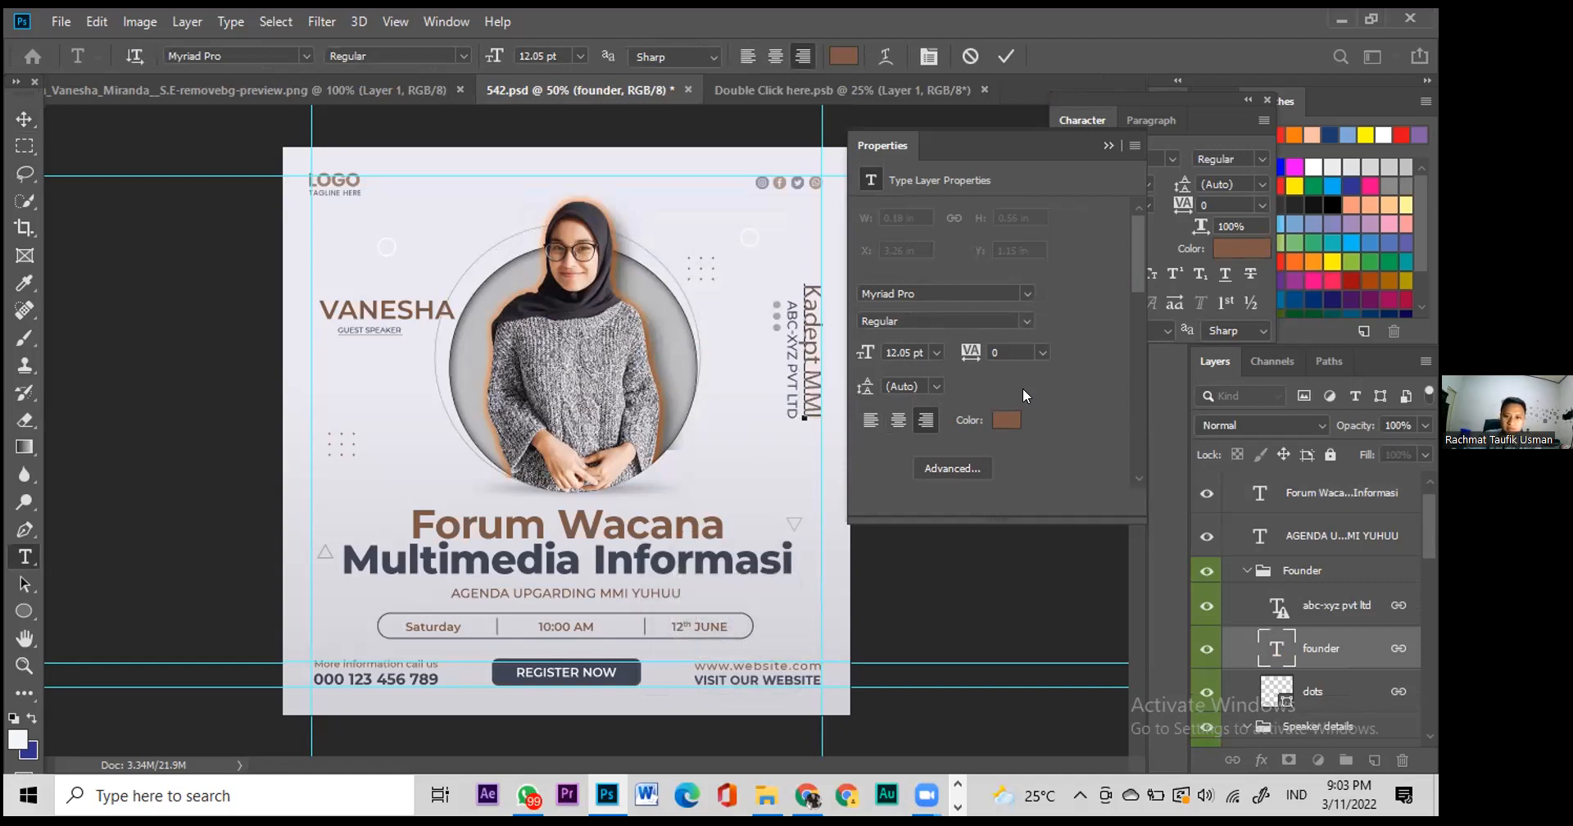
{"action": "left_click", "coordinate": [25, 118]}
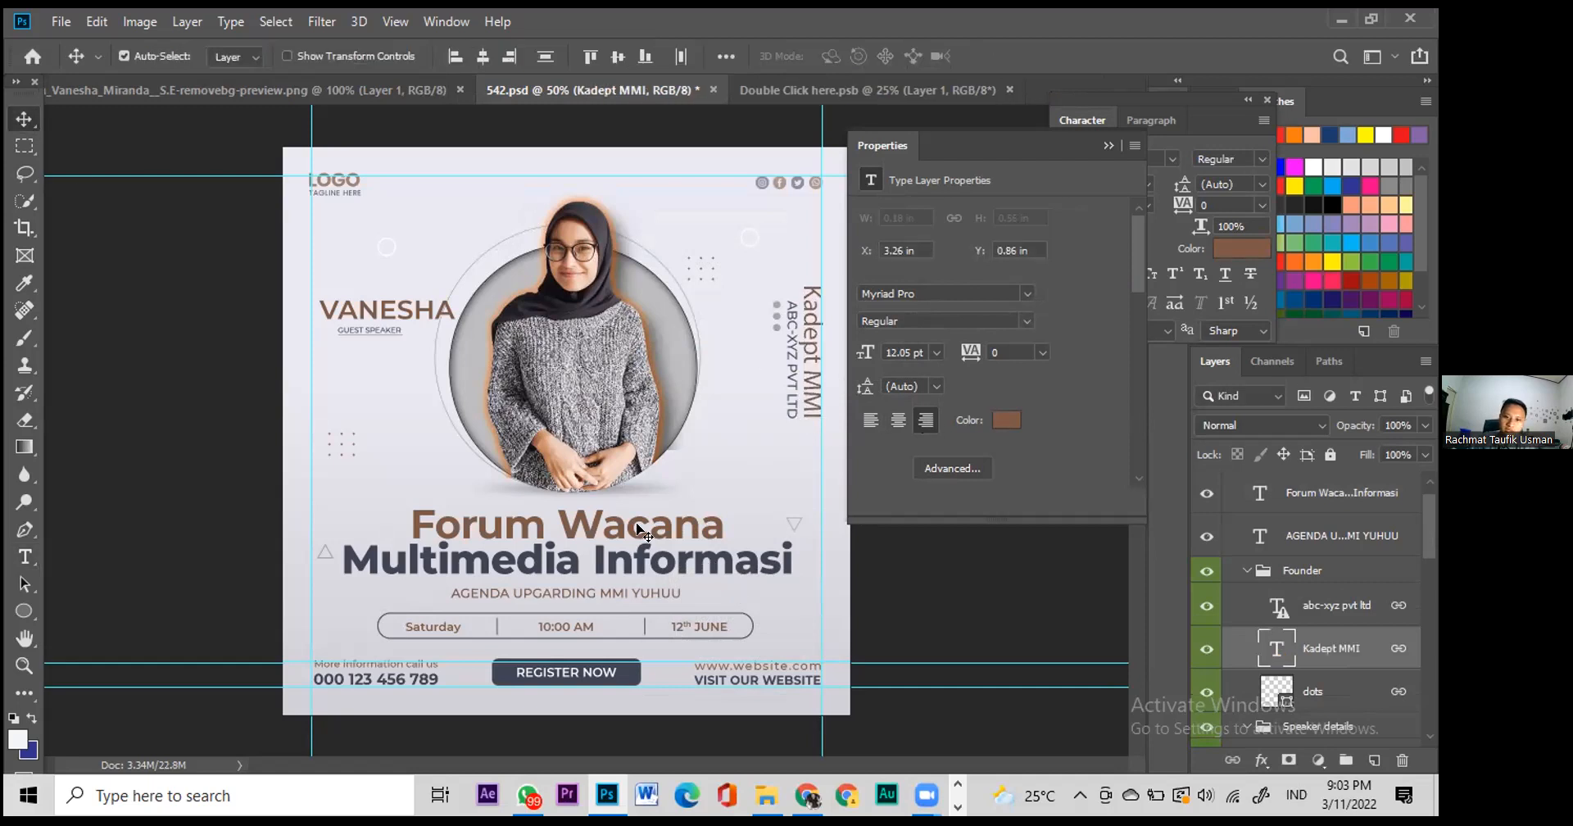
{"action": "left_click", "coordinate": [453, 631]}
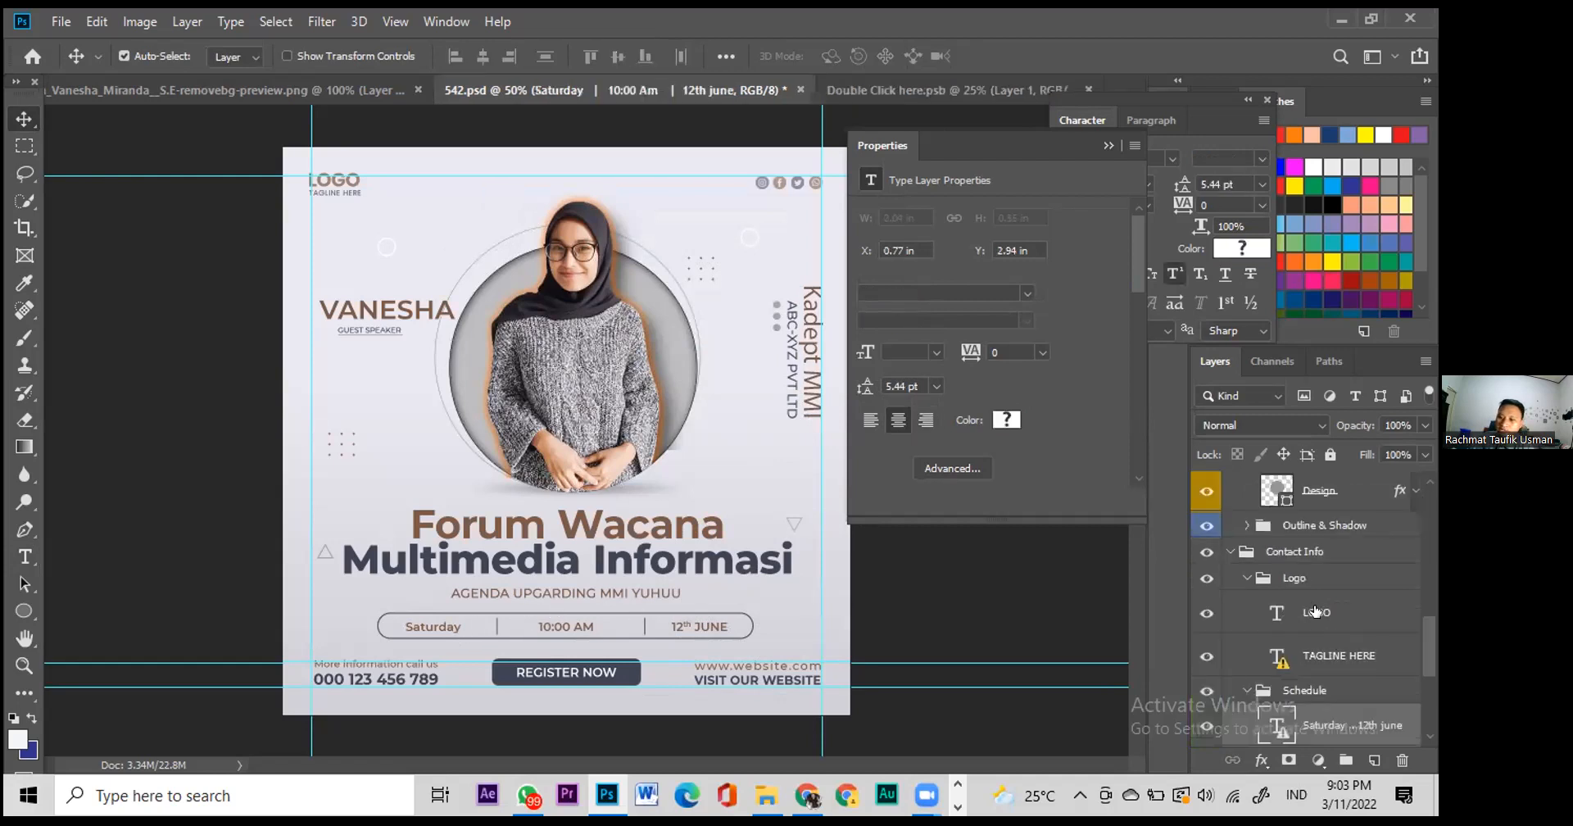
{"action": "scroll", "coordinate": [1314, 611], "scroll_direction": "up", "scroll_amount": 3}
{"action": "scroll", "coordinate": [1315, 611], "scroll_direction": "up", "scroll_amount": 1}
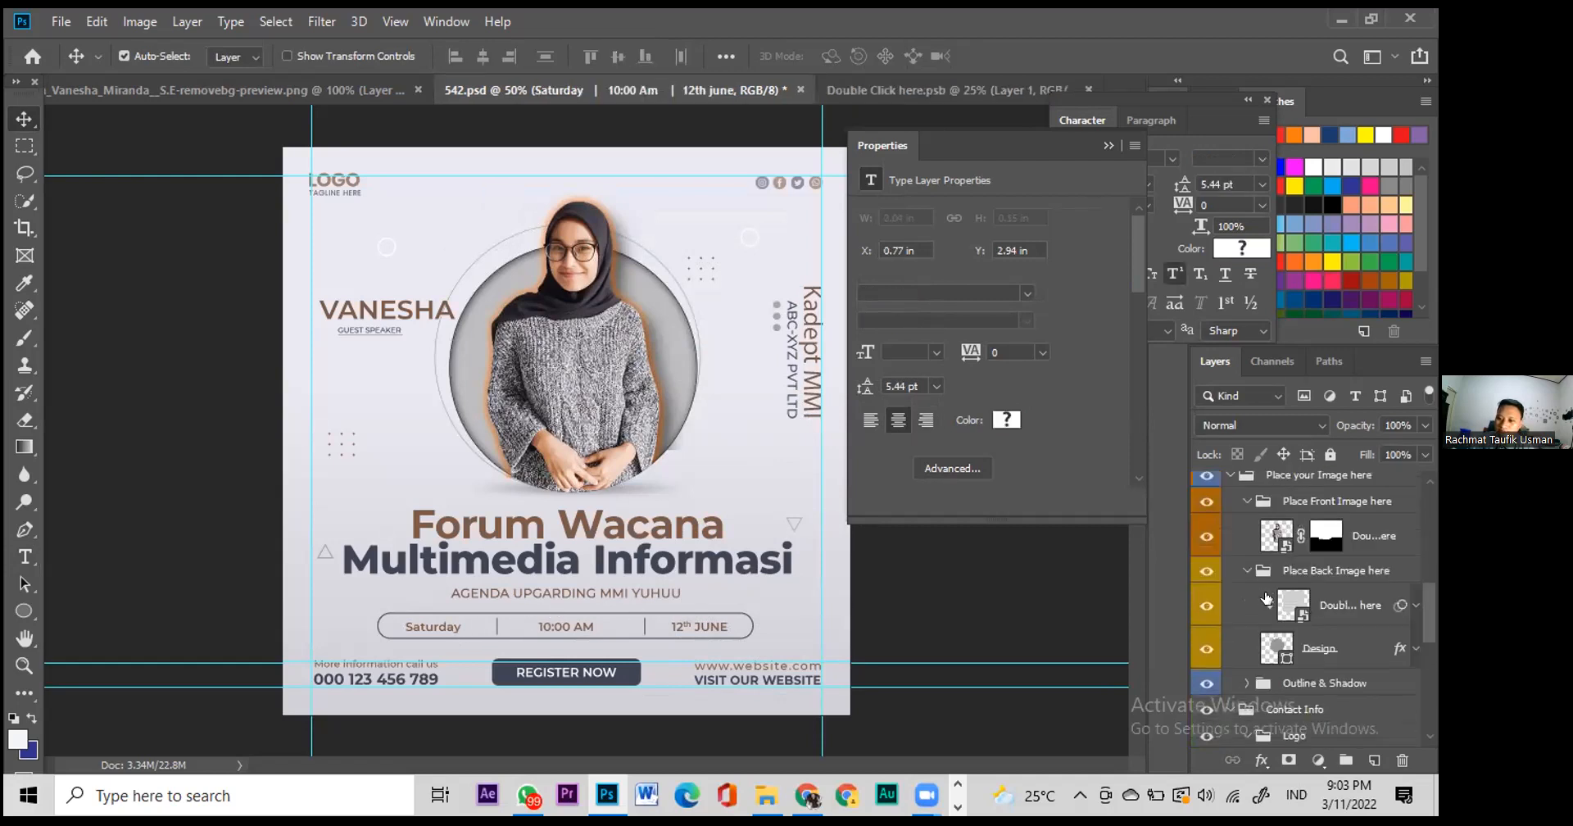
{"action": "left_click", "coordinate": [1208, 607]}
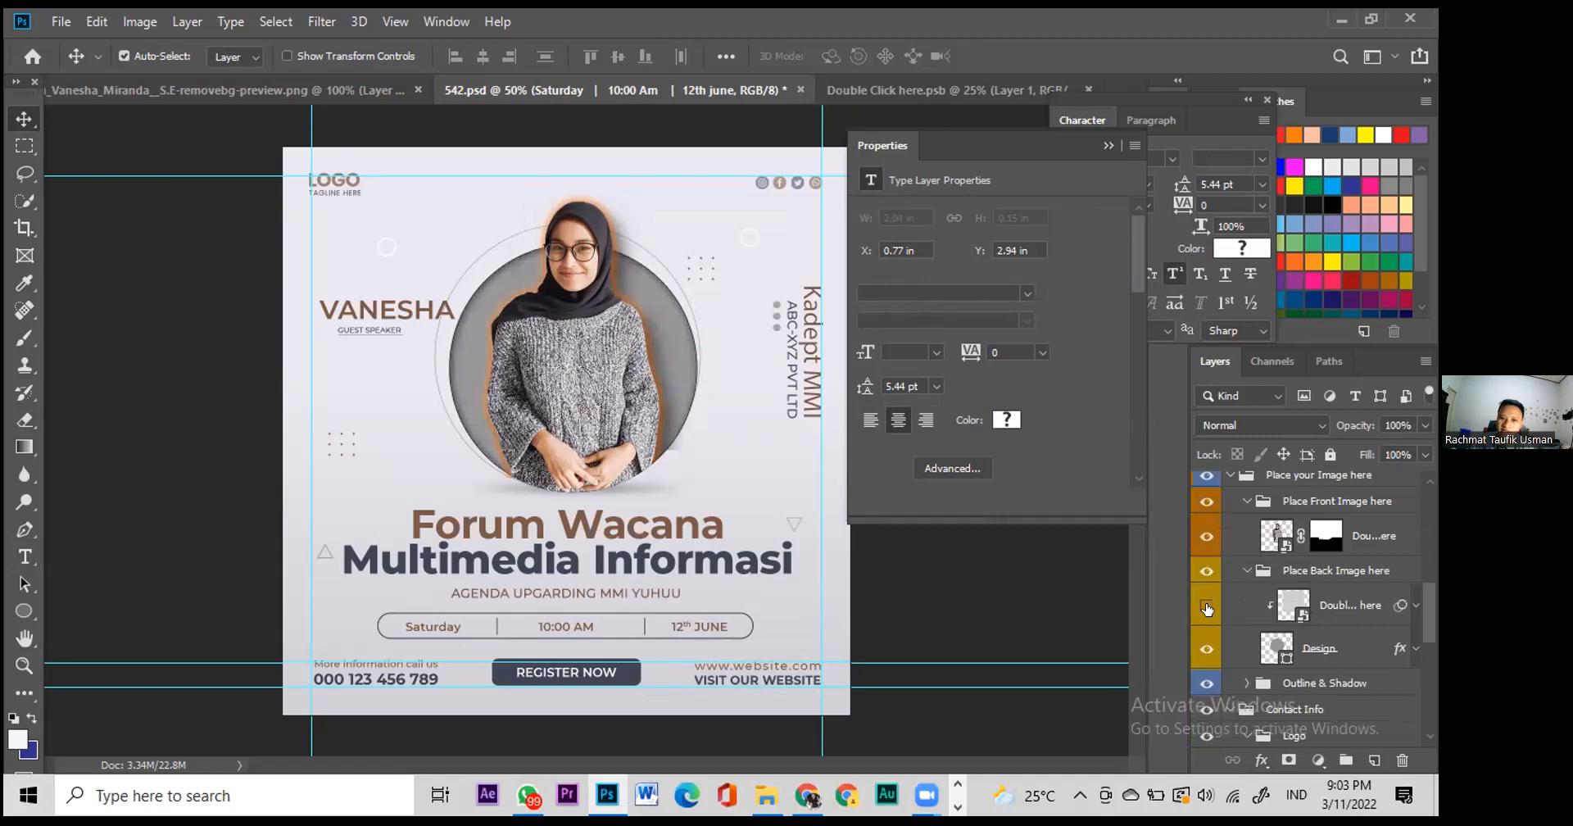
{"action": "left_click", "coordinate": [1207, 607]}
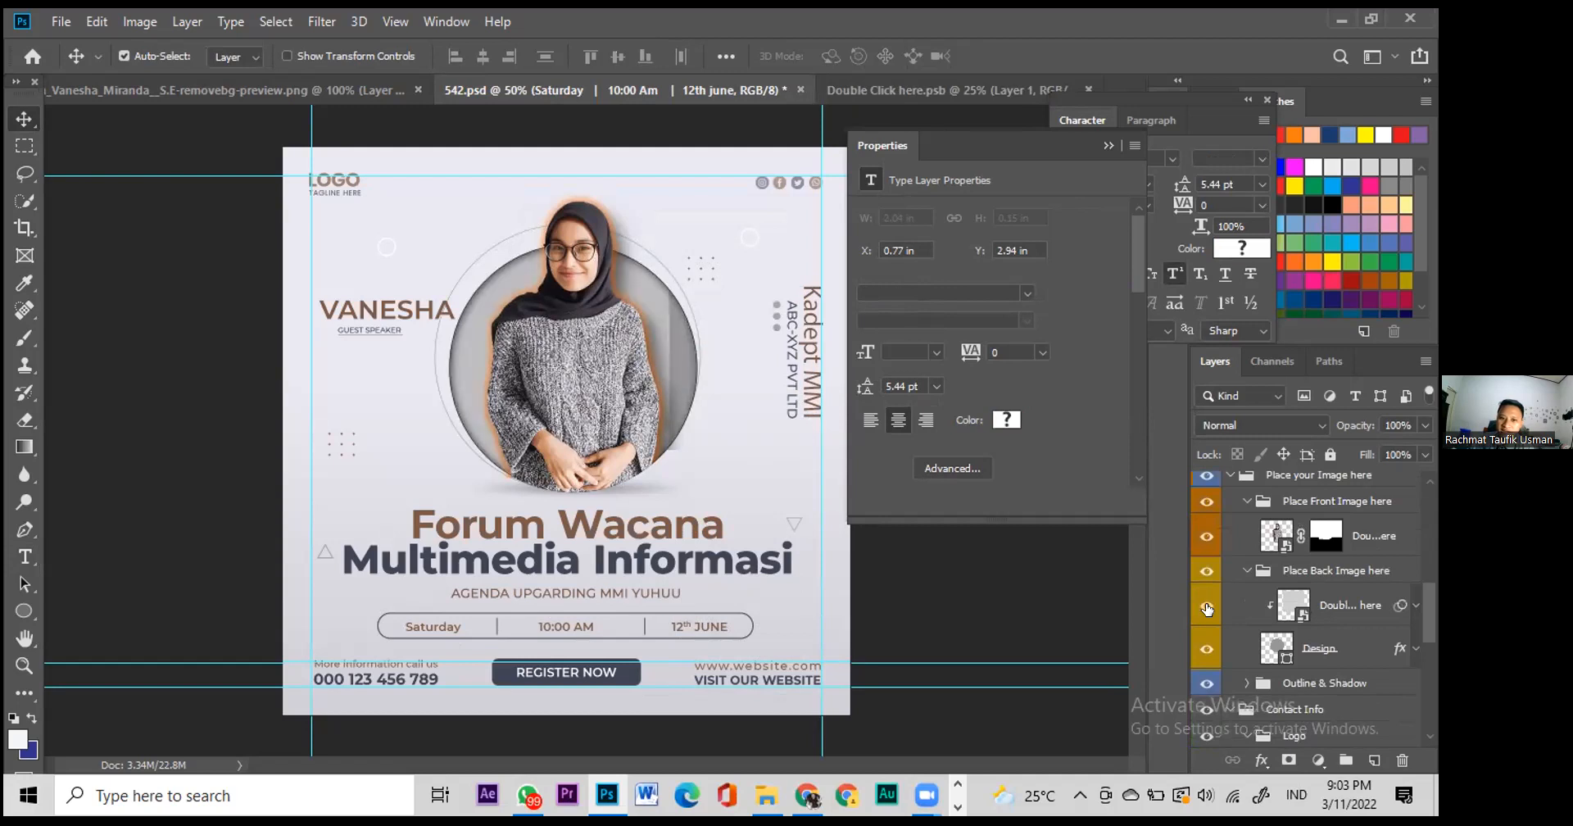
{"action": "left_click", "coordinate": [1206, 644]}
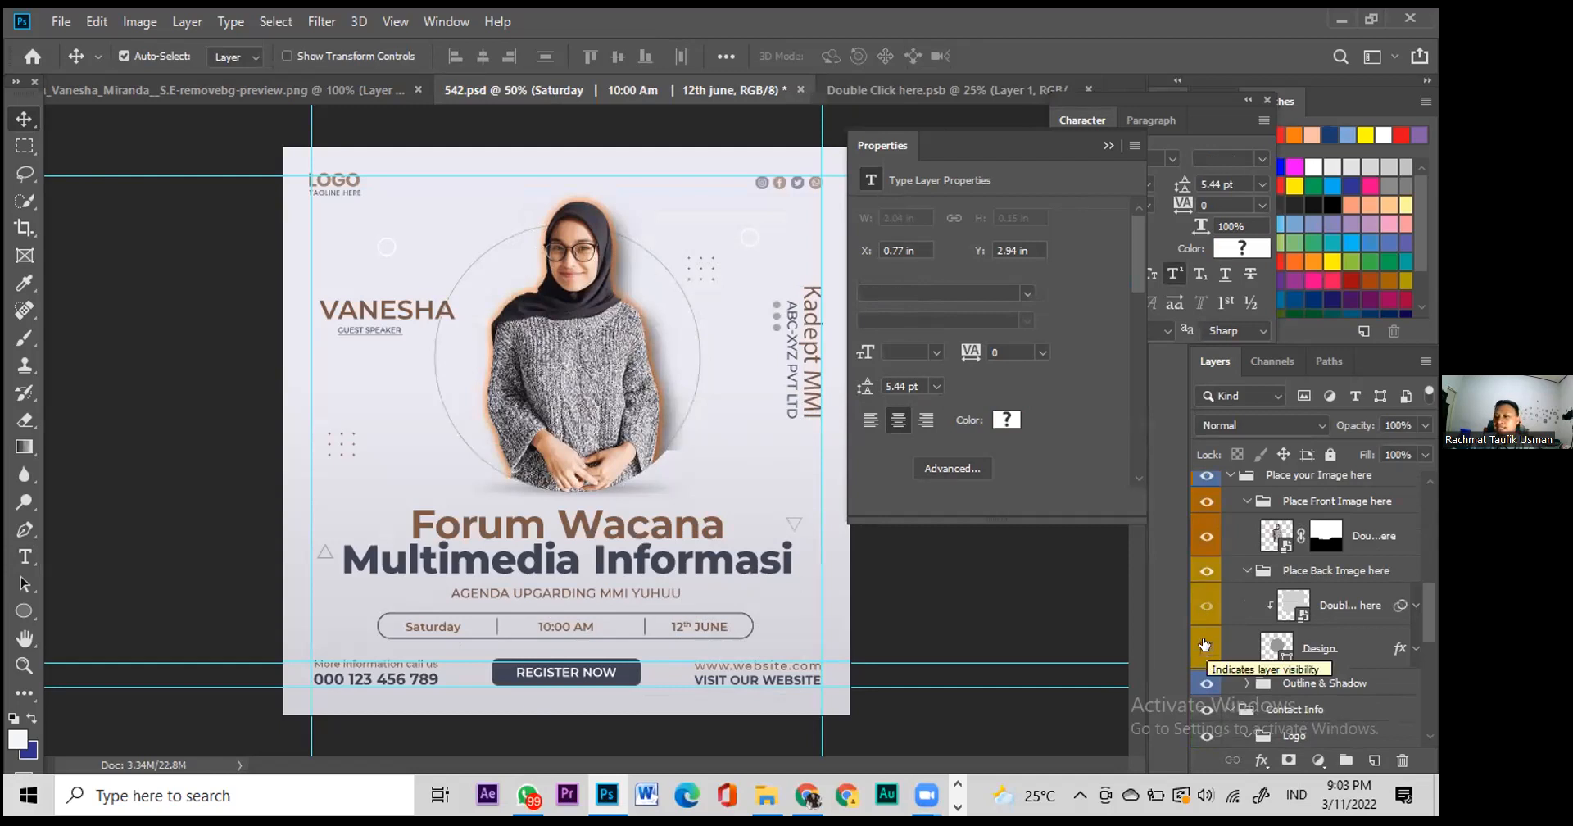
{"action": "left_click", "coordinate": [1206, 644]}
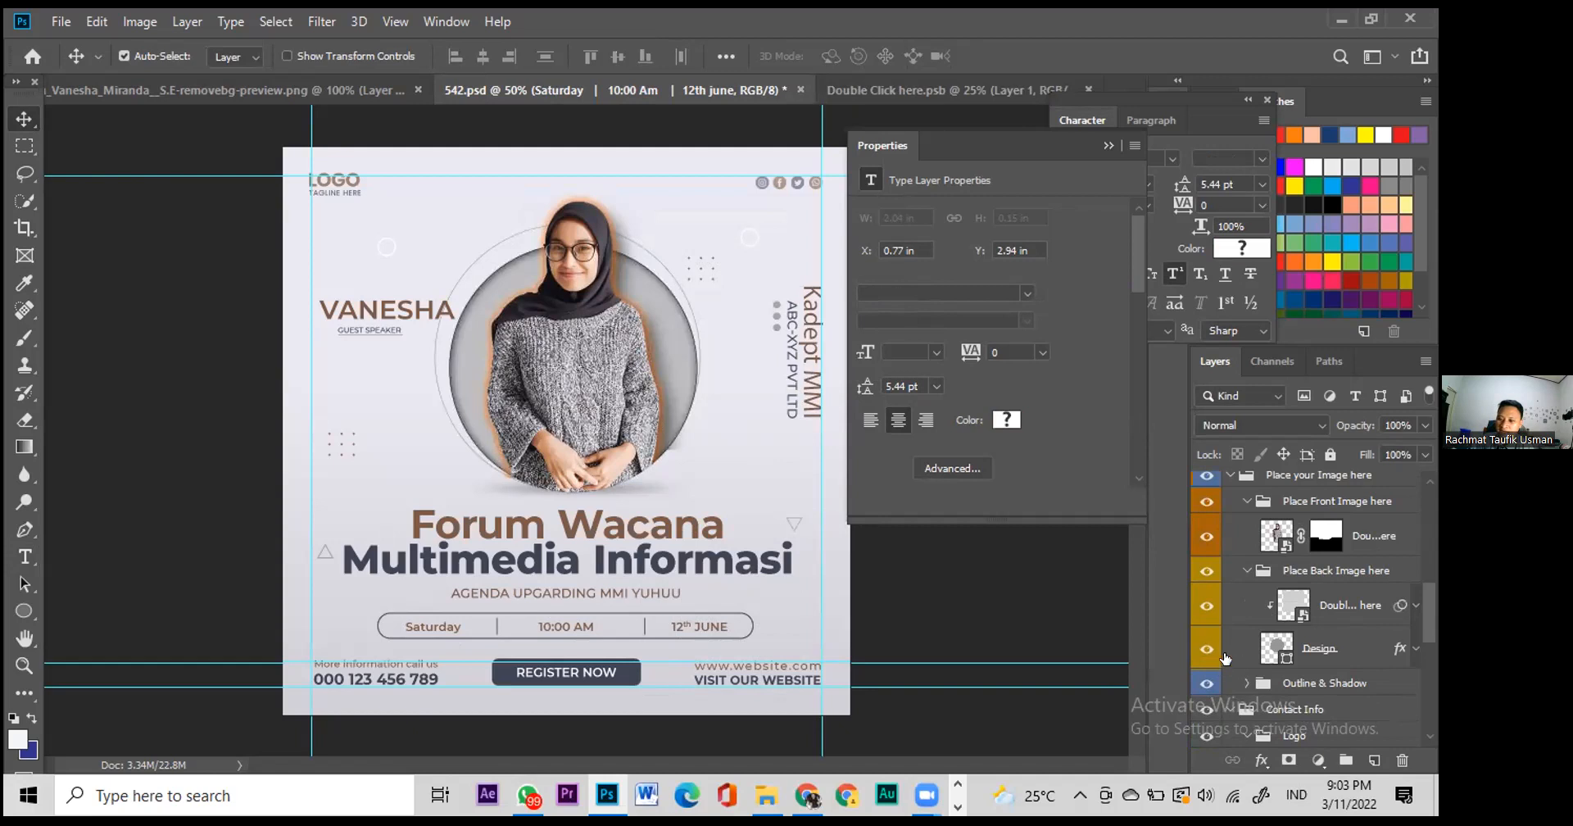
{"action": "scroll", "coordinate": [1266, 656], "scroll_direction": "down", "scroll_amount": 1}
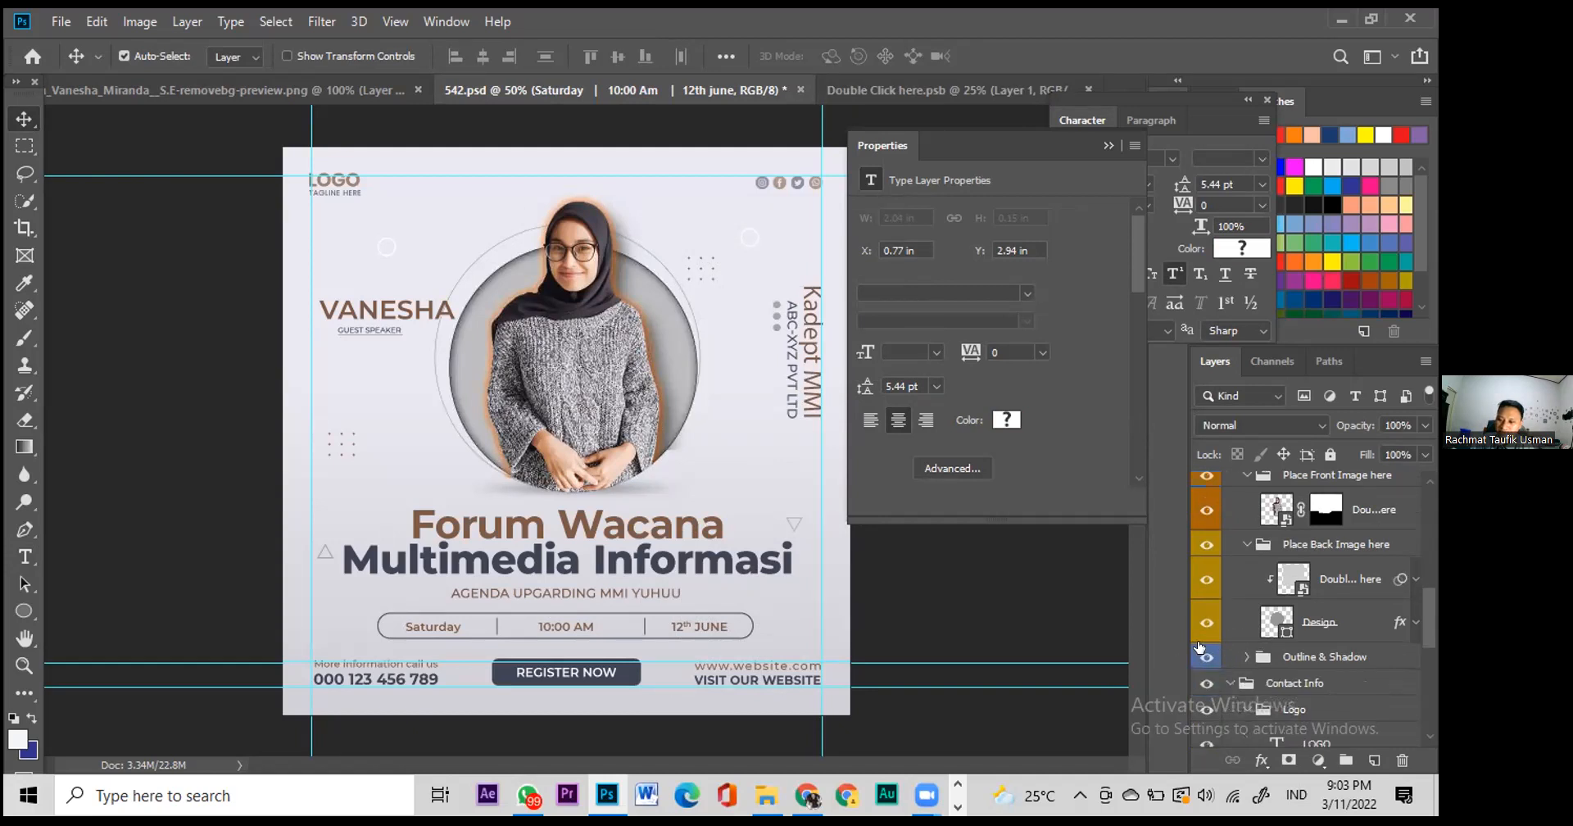
{"action": "left_click", "coordinate": [1205, 656]}
{"action": "left_click", "coordinate": [1206, 657]}
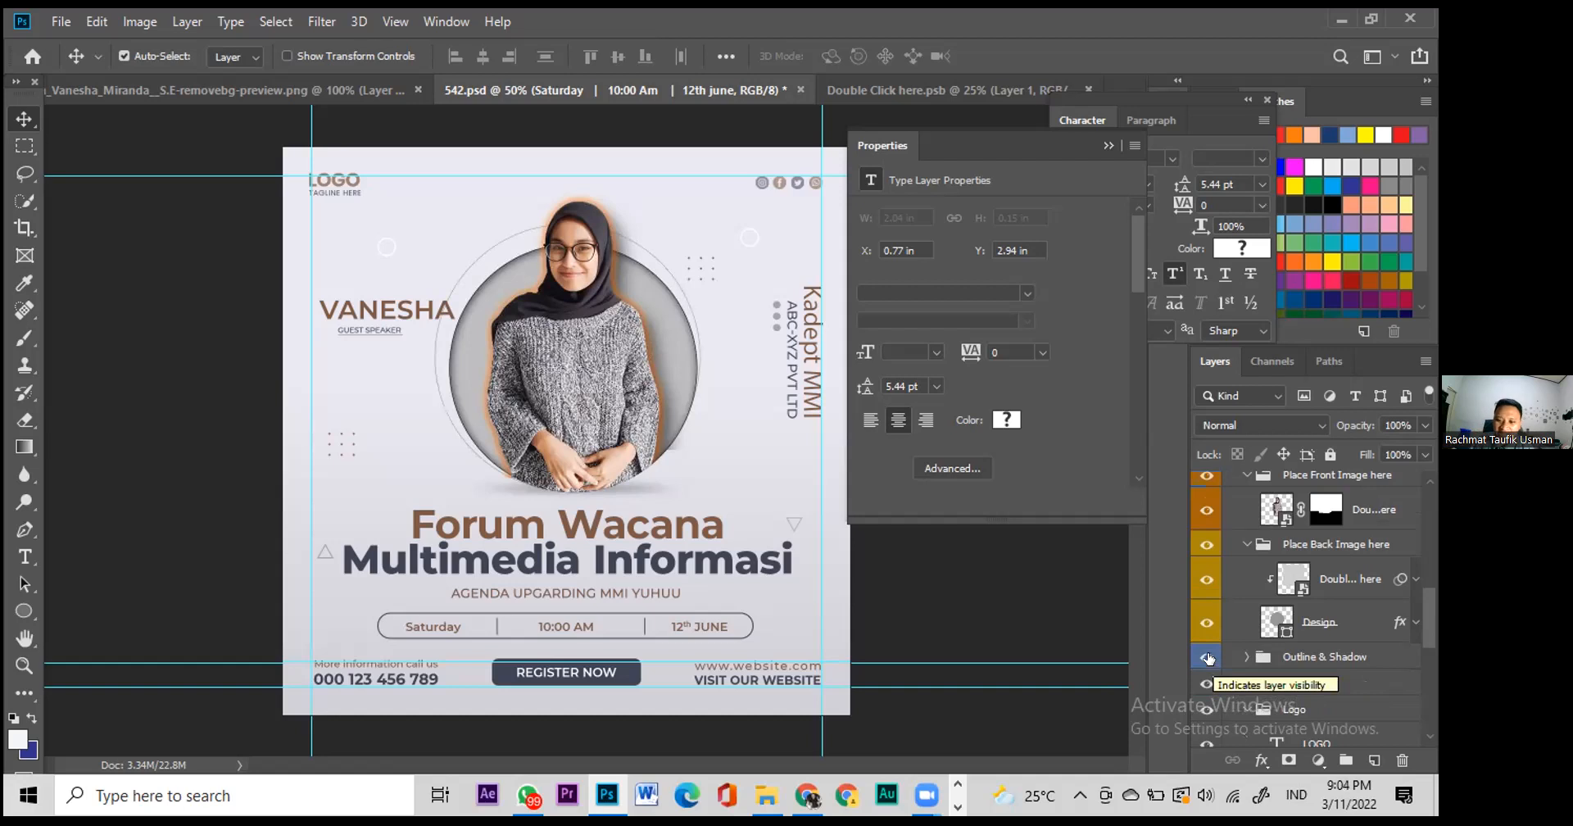
{"action": "left_click", "coordinate": [1206, 657]}
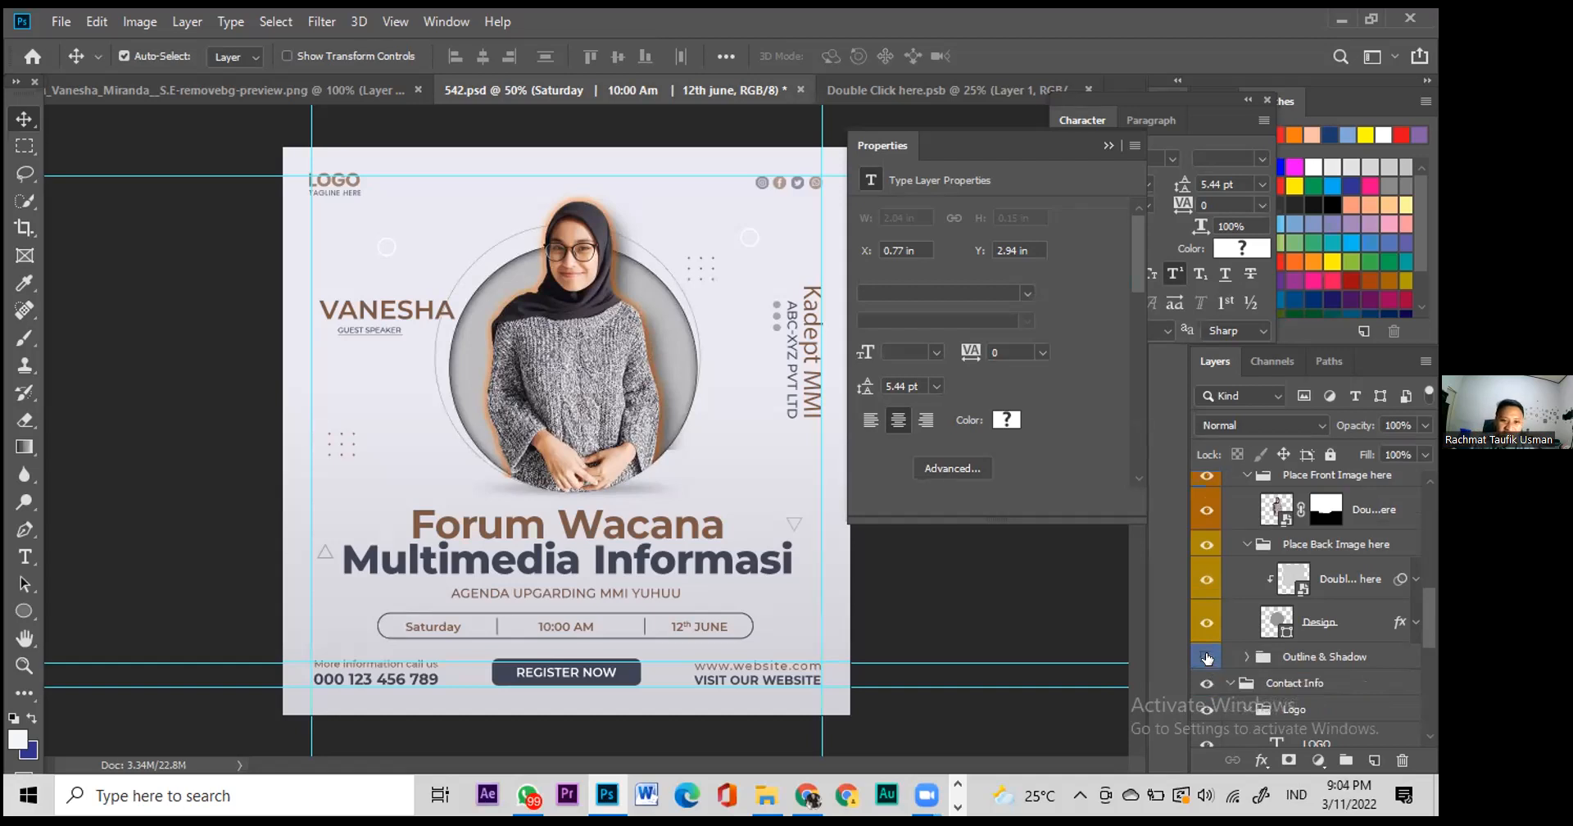
{"action": "left_click", "coordinate": [1206, 656]}
{"action": "left_click", "coordinate": [1205, 683]}
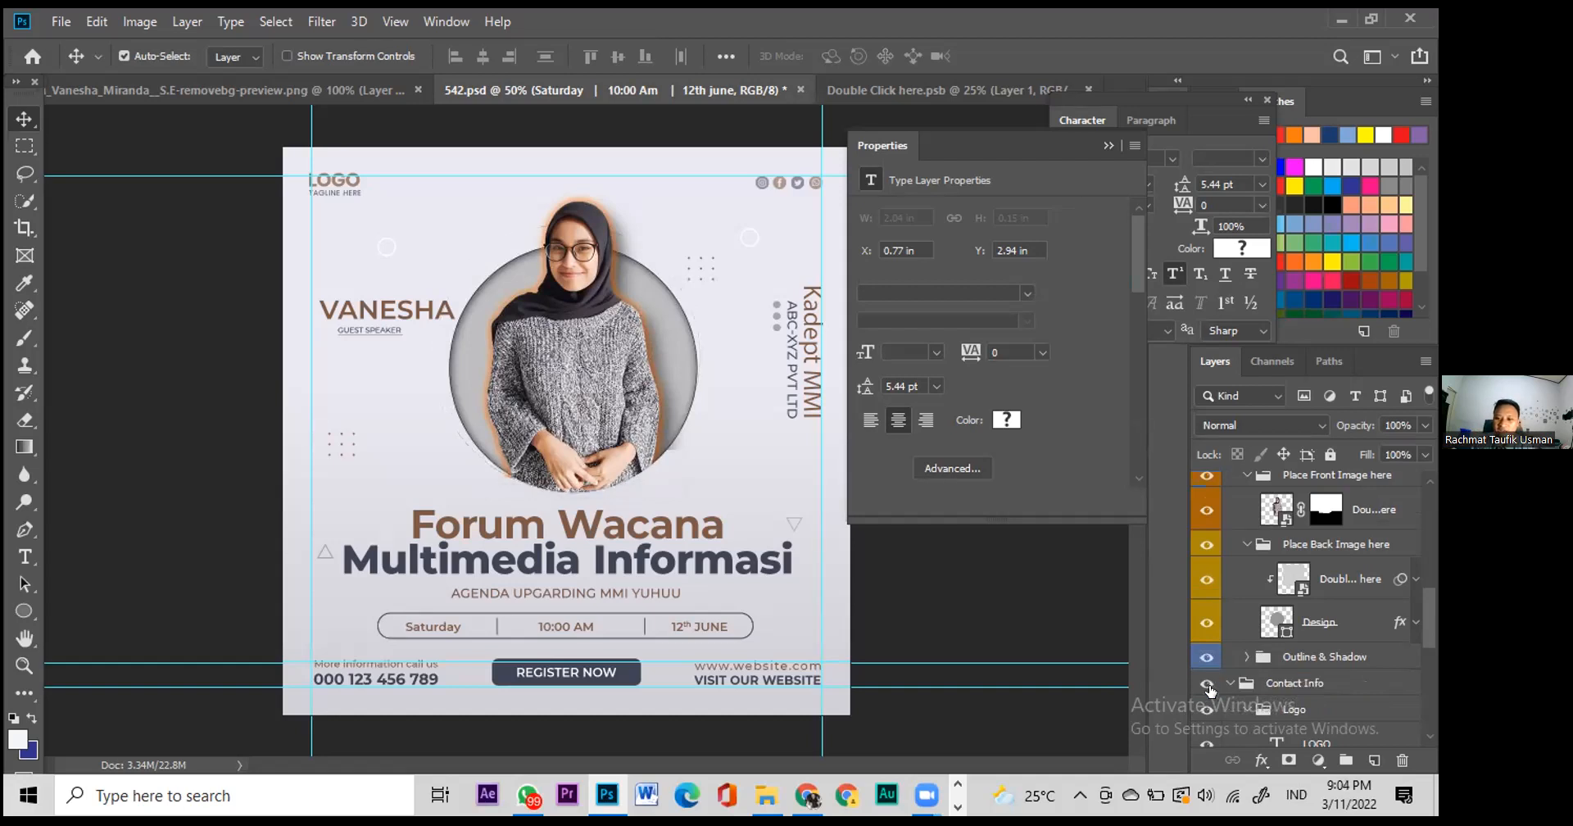
{"action": "left_click", "coordinate": [1206, 682]}
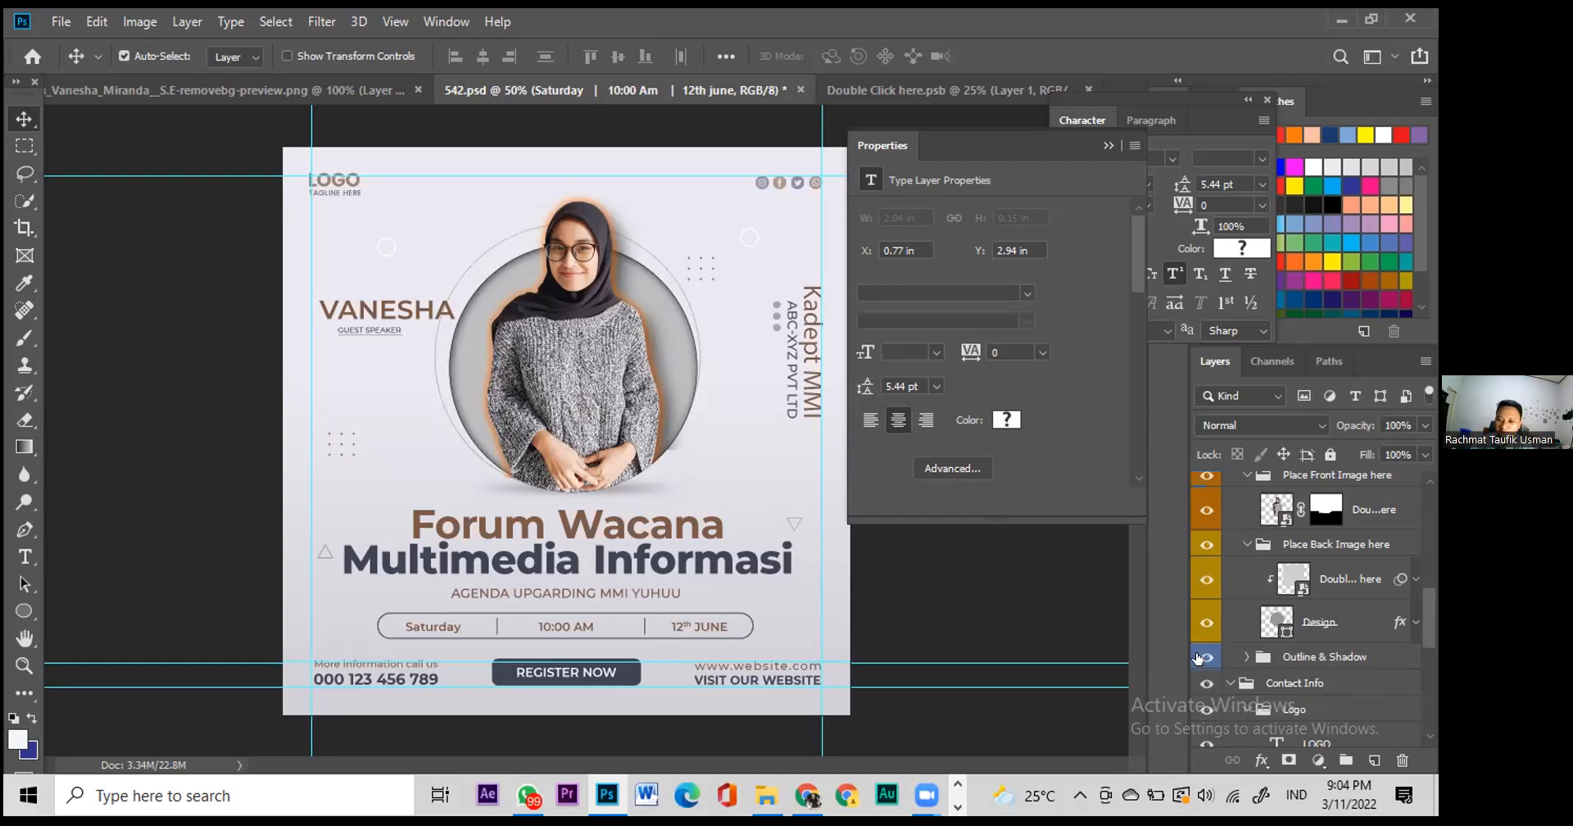
{"action": "scroll", "coordinate": [1316, 688], "scroll_direction": "down", "scroll_amount": 5}
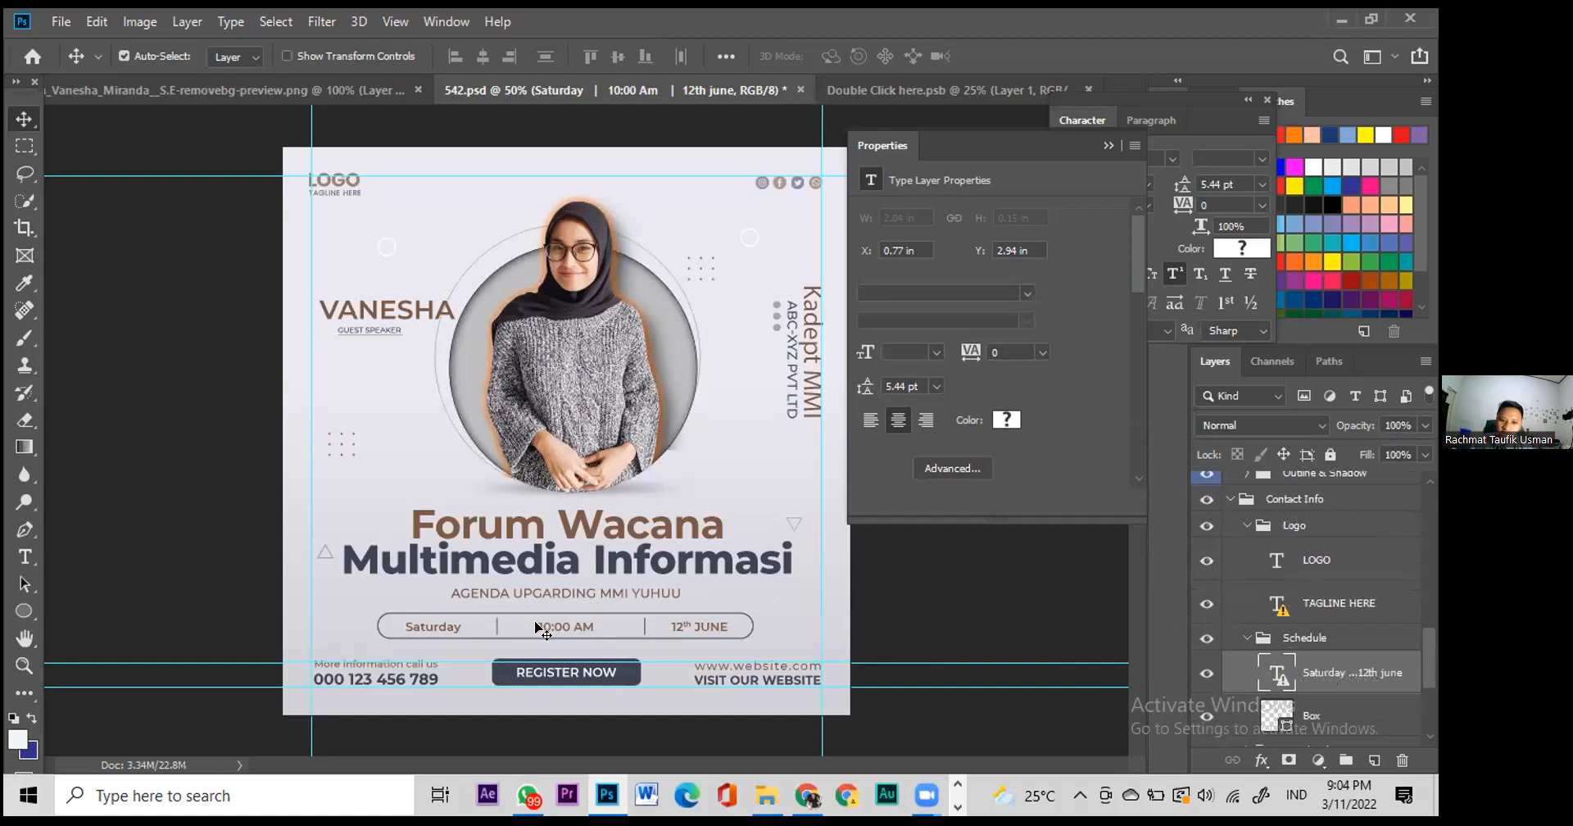
{"action": "left_click", "coordinate": [778, 187]}
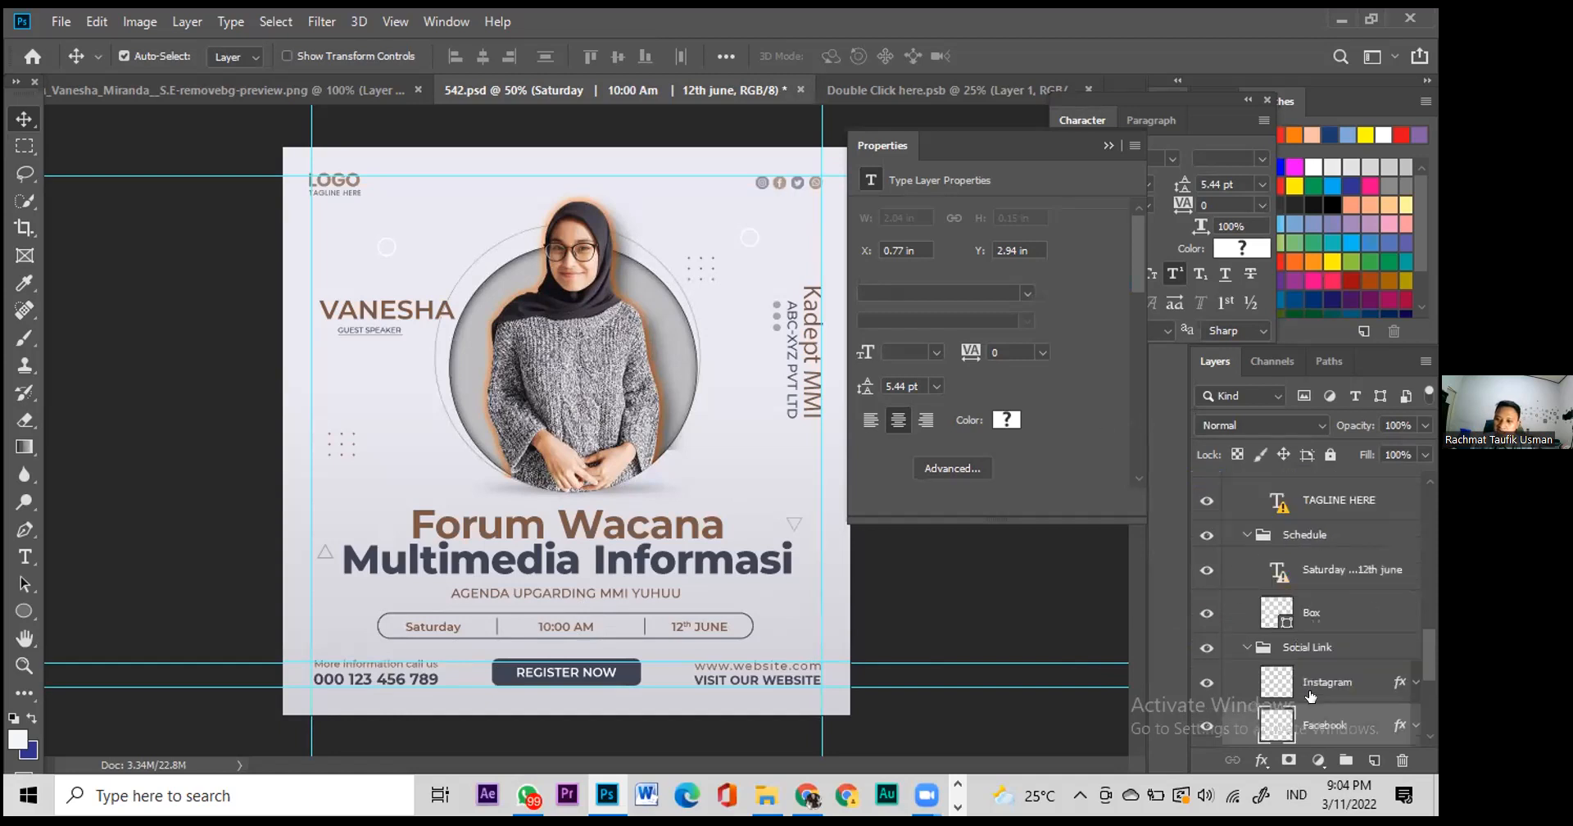
{"action": "scroll", "coordinate": [1311, 696], "scroll_direction": "down", "scroll_amount": 3}
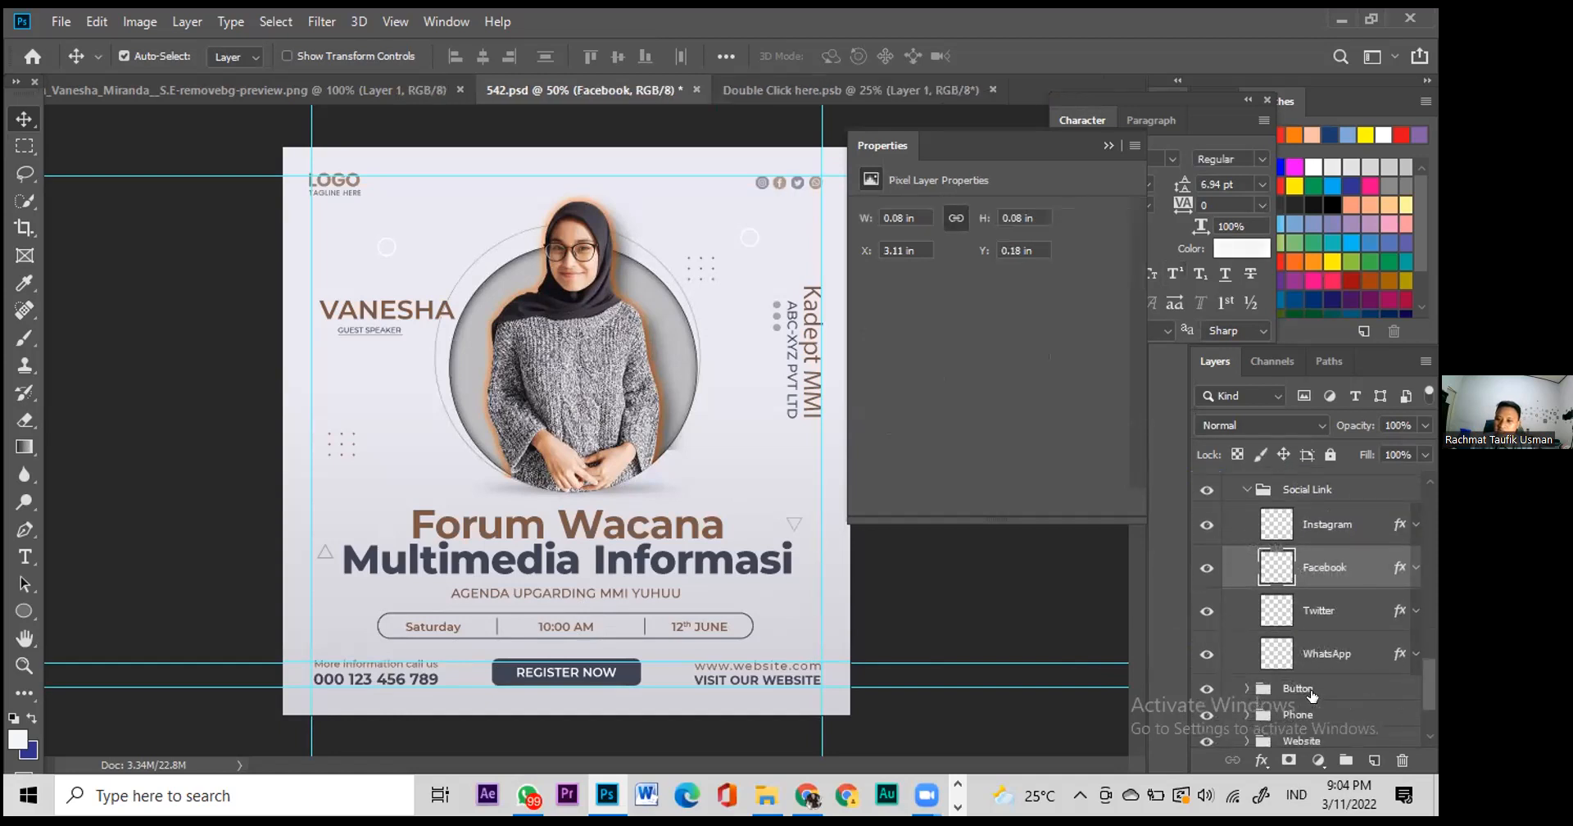
{"action": "scroll", "coordinate": [1312, 696], "scroll_direction": "down", "scroll_amount": 1}
{"action": "scroll", "coordinate": [1312, 679], "scroll_direction": "up", "scroll_amount": 3}
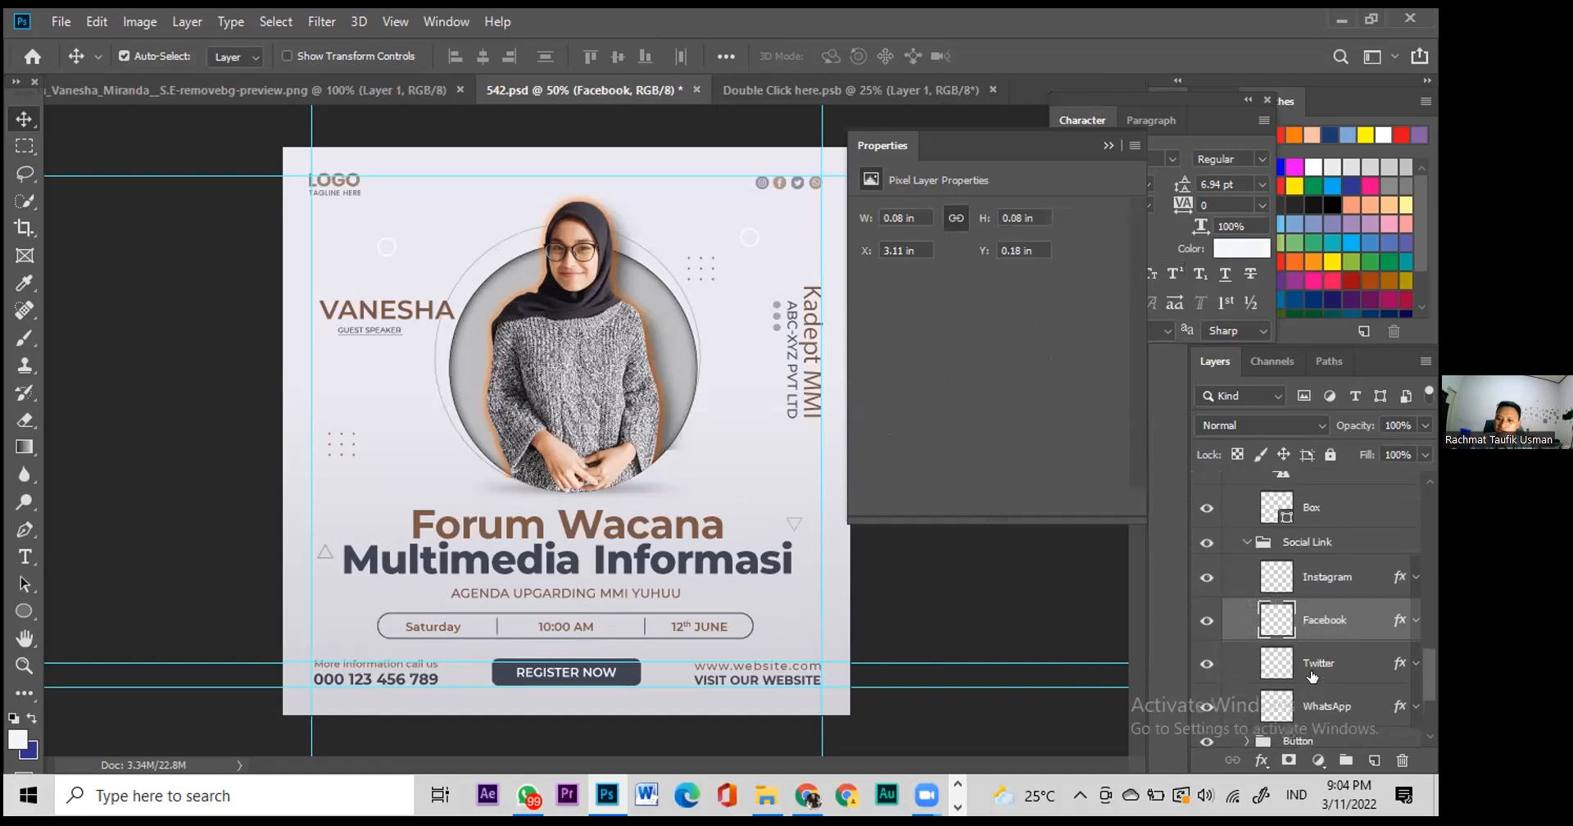
{"action": "left_click", "coordinate": [797, 182]}
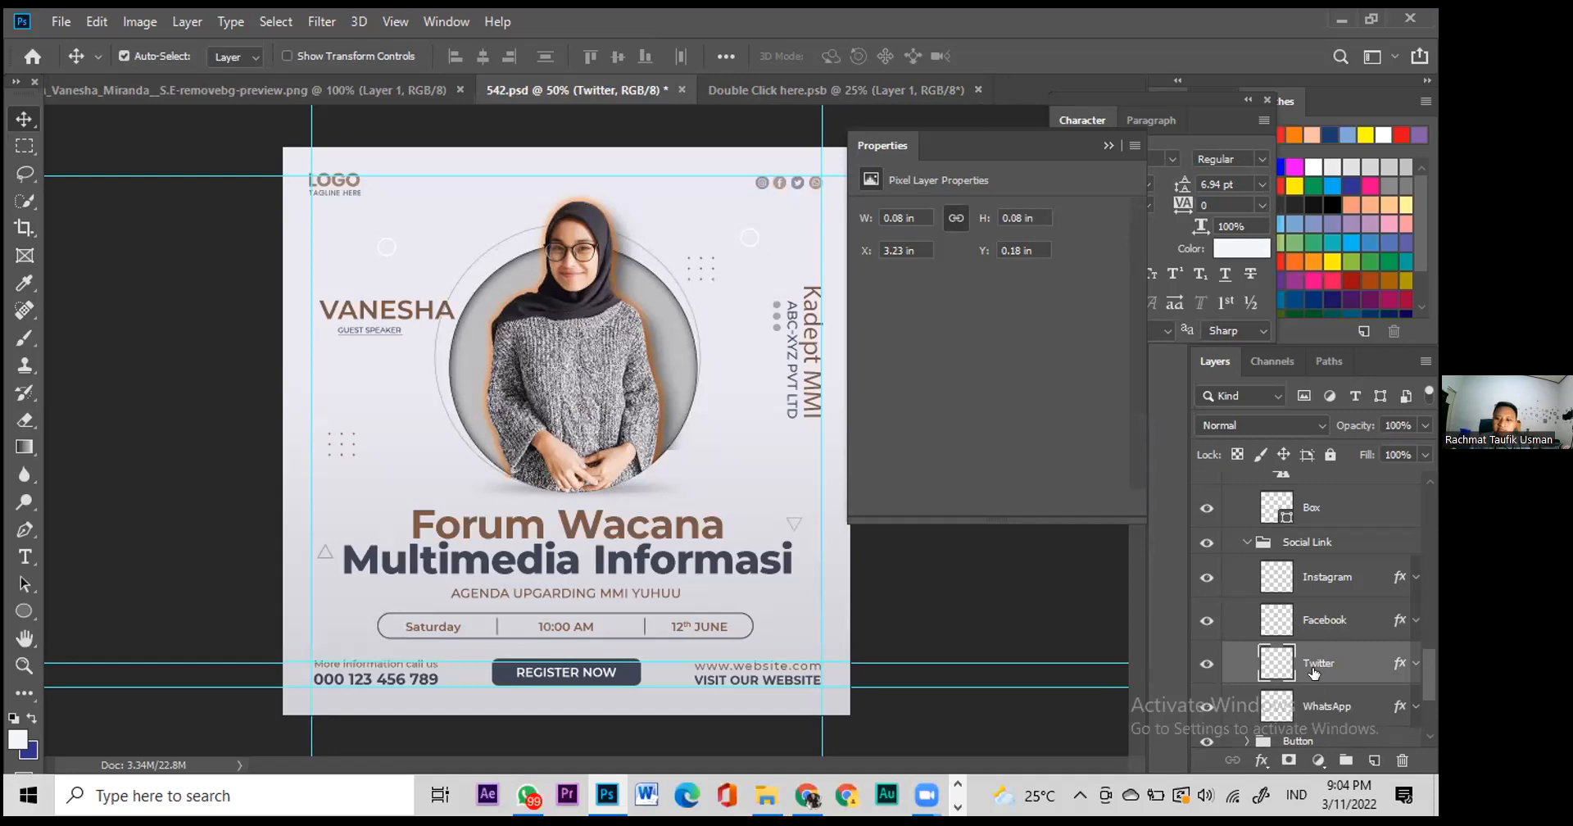
{"action": "left_click", "coordinate": [1207, 663]}
{"action": "right_click", "coordinate": [1296, 663]}
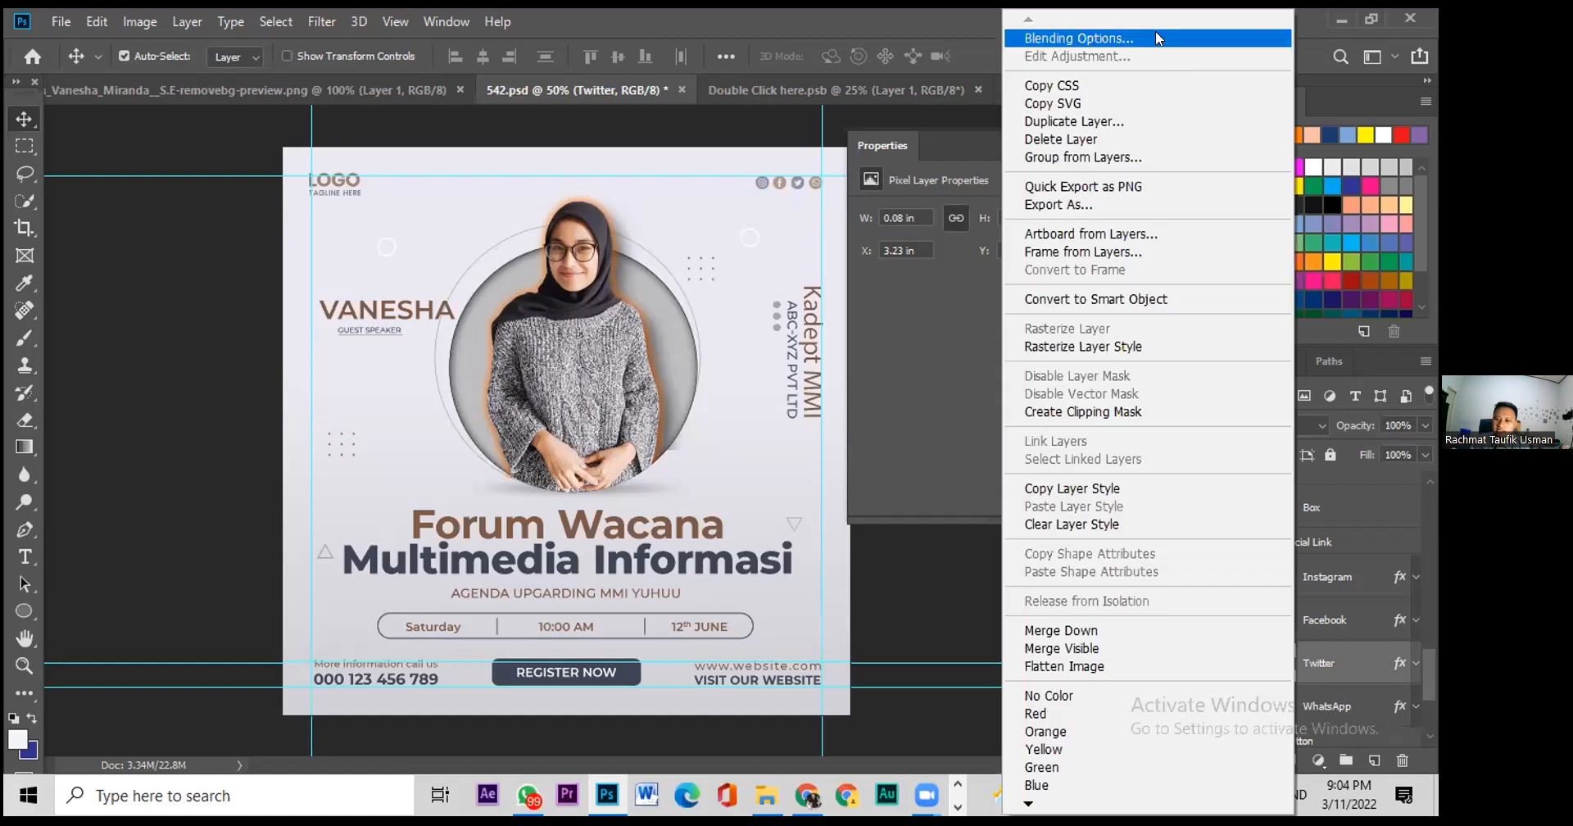
Step: Give the Twitter icon layer a near-black #111112 Color Overlay
{"action": "key", "text": "Return"}
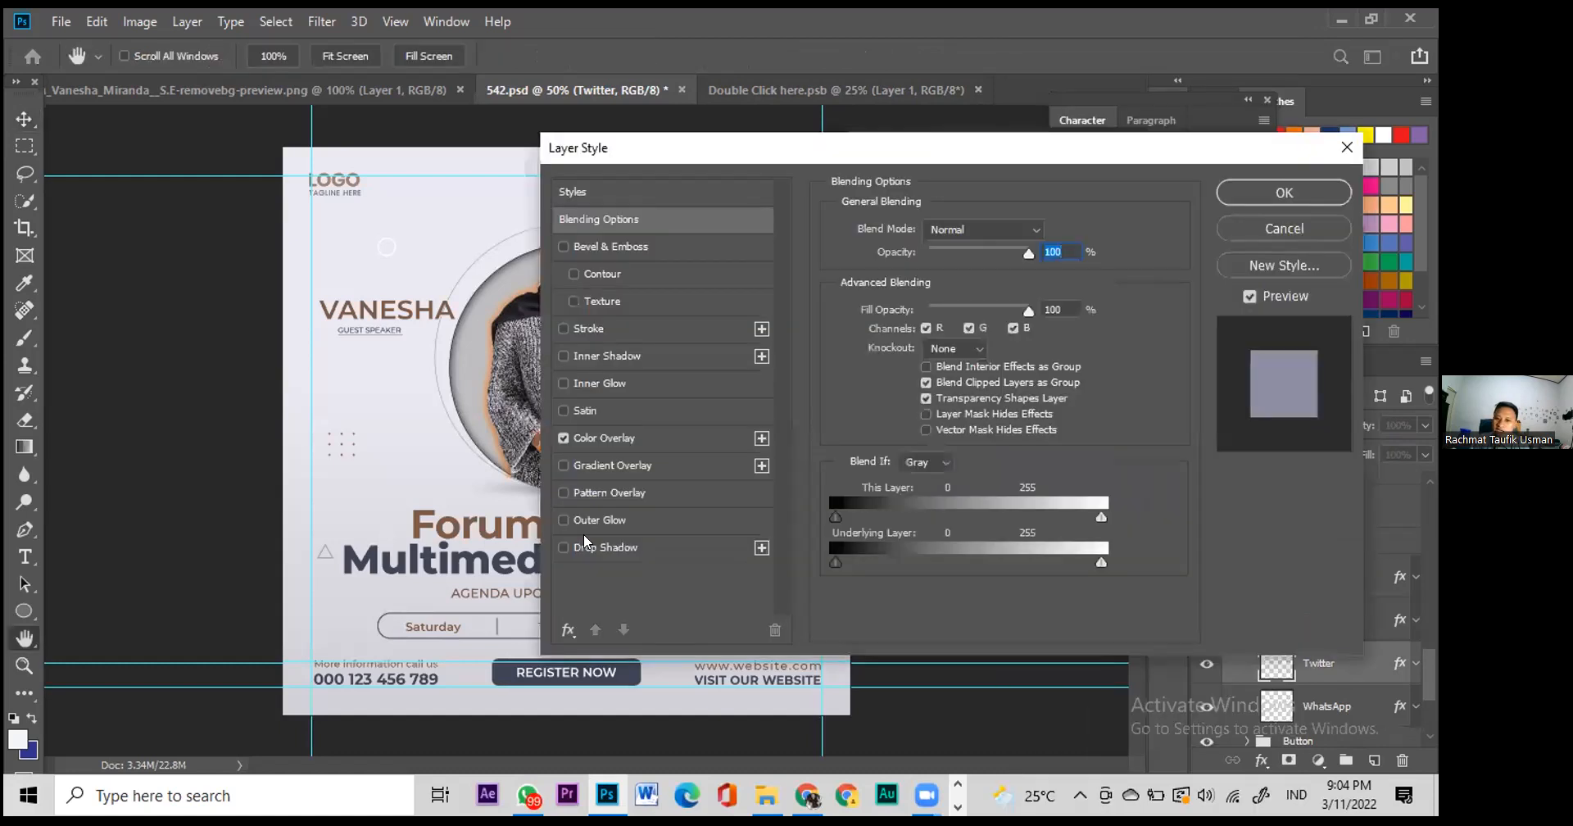
{"action": "left_click", "coordinate": [602, 440]}
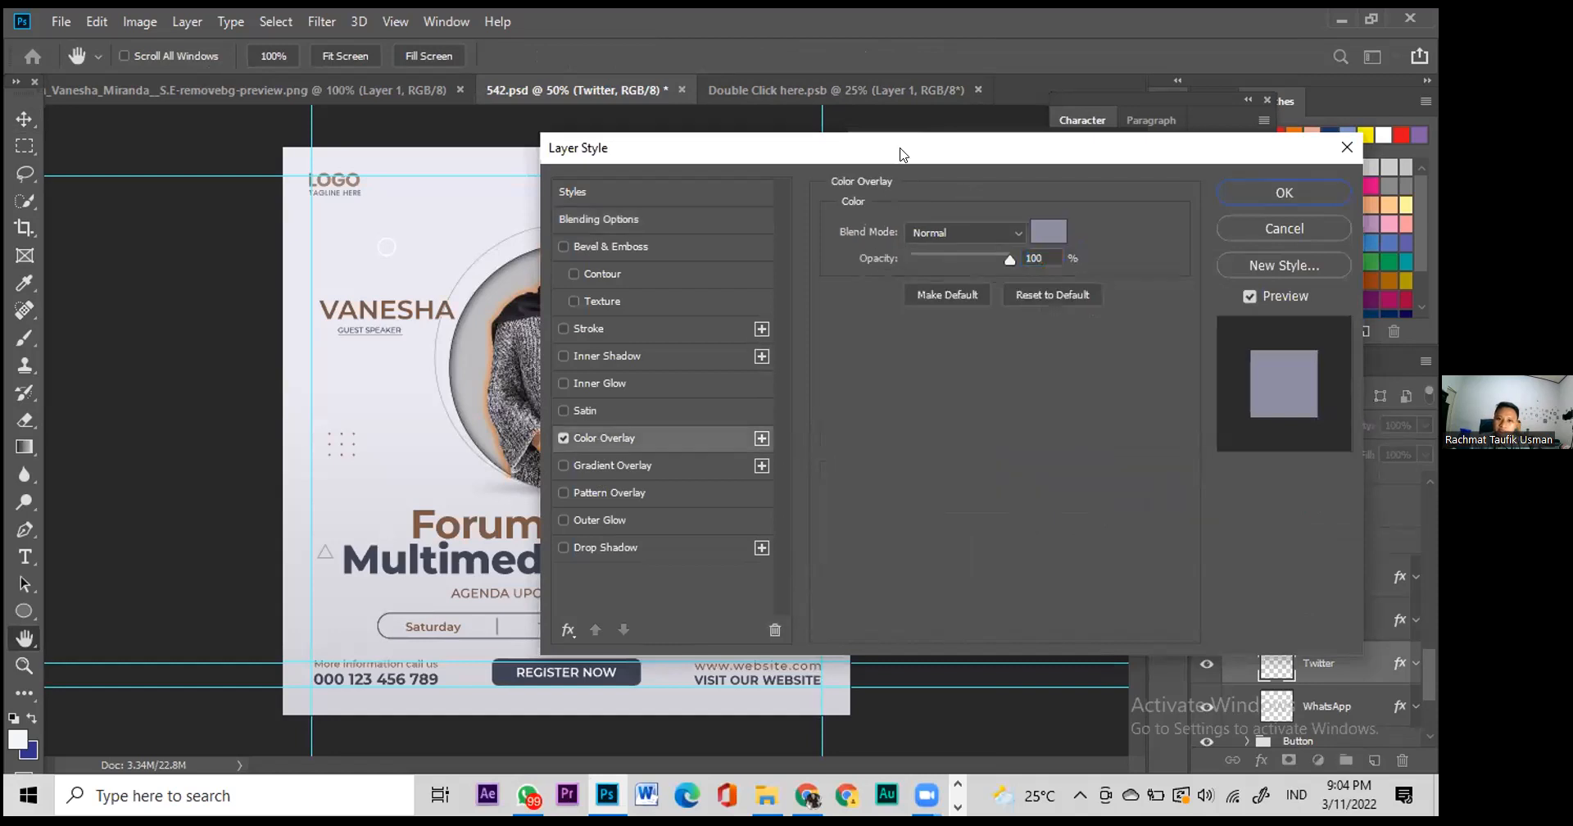
{"action": "left_click", "coordinate": [1121, 343]}
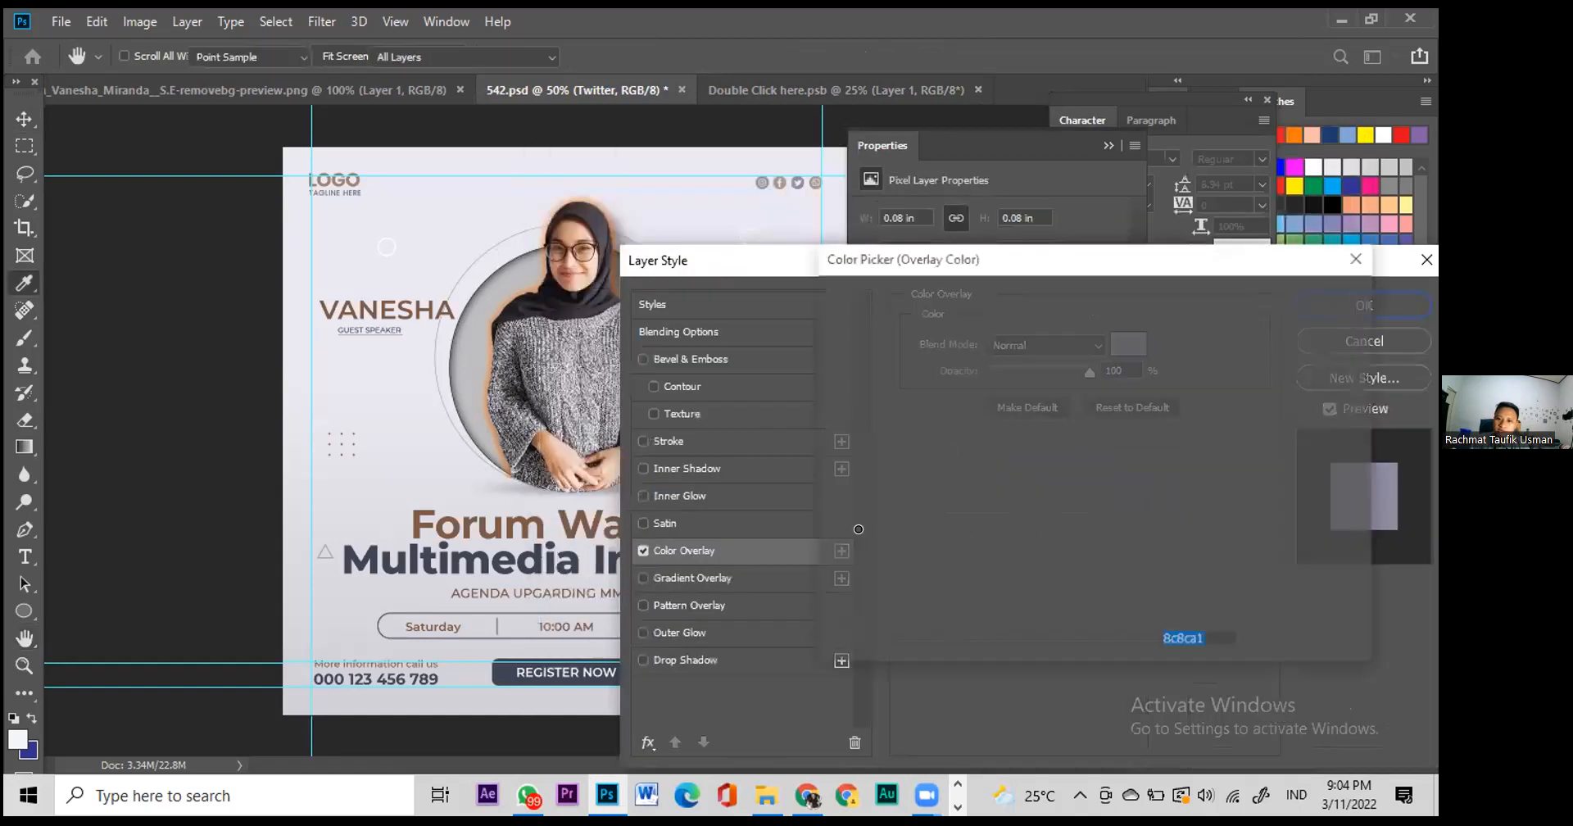
{"action": "left_click_drag", "start_coordinate": [846, 546], "coordinate": [829, 573]}
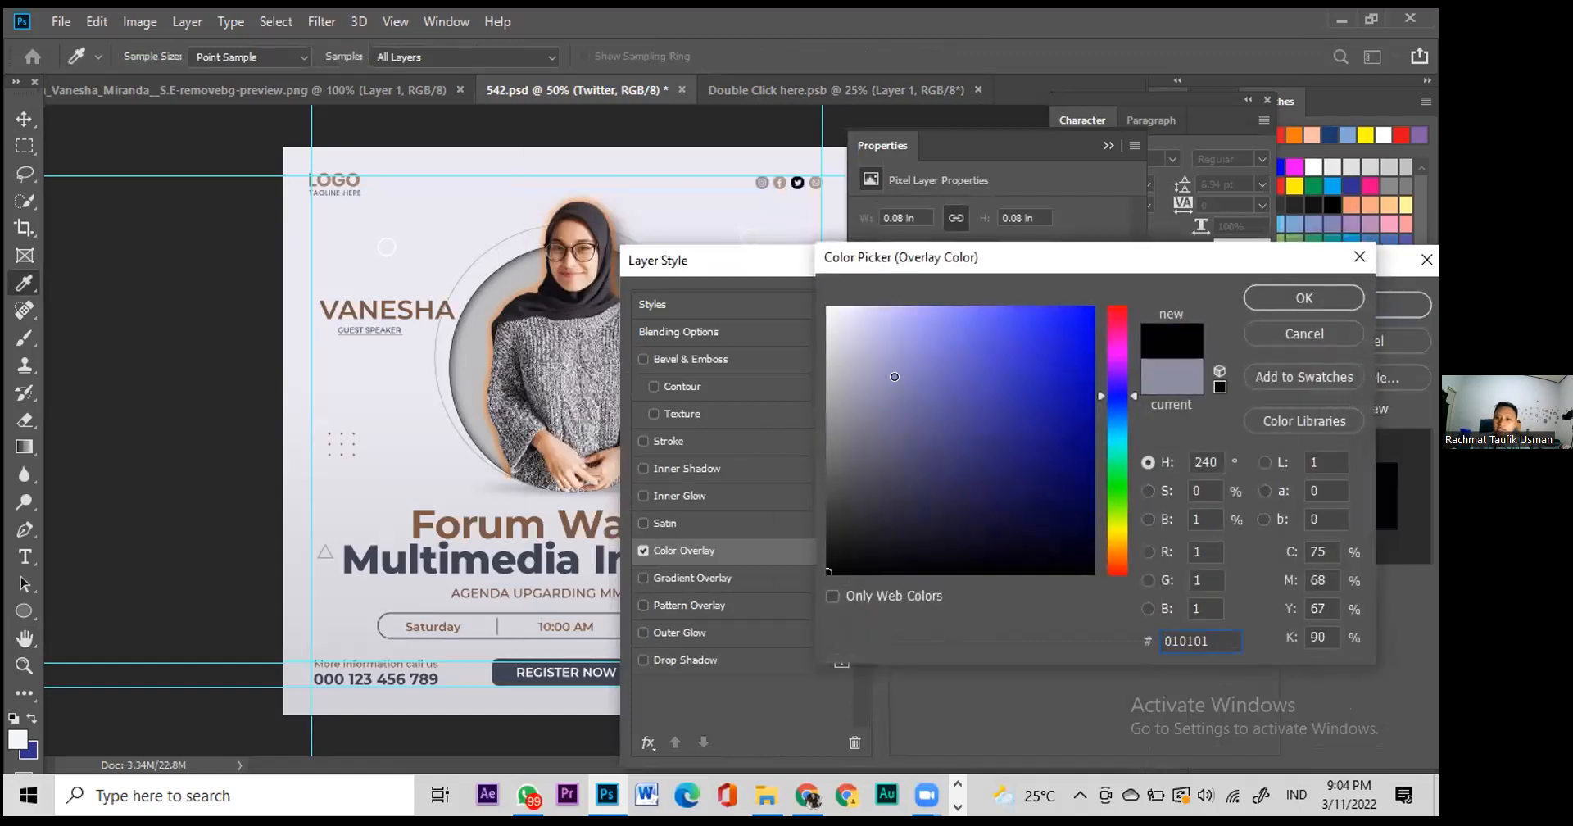
{"action": "left_click", "coordinate": [828, 309]}
{"action": "left_click", "coordinate": [1081, 404]}
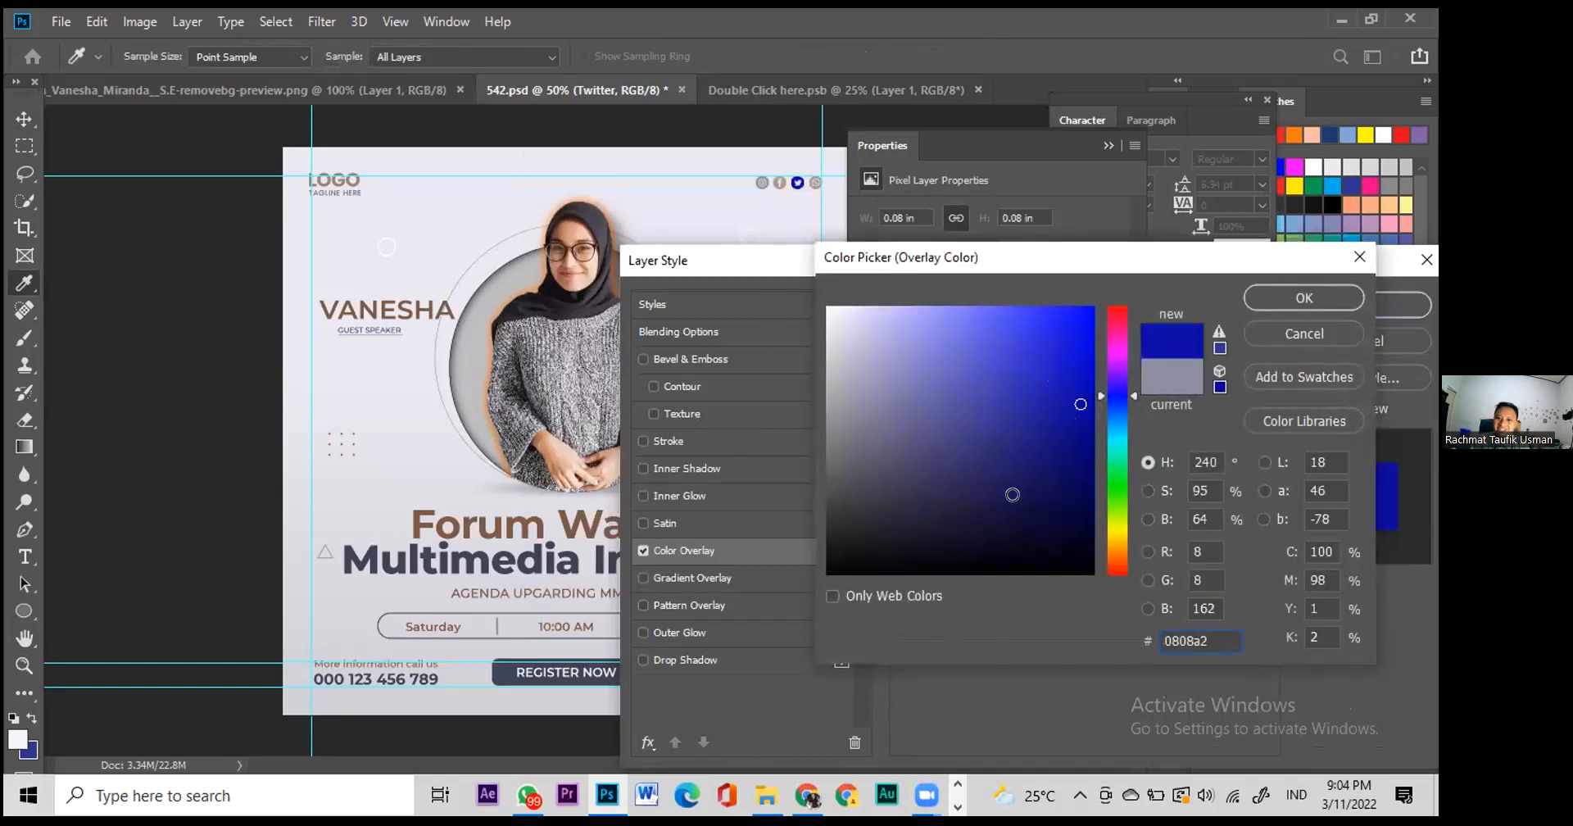
{"action": "left_click", "coordinate": [847, 556]}
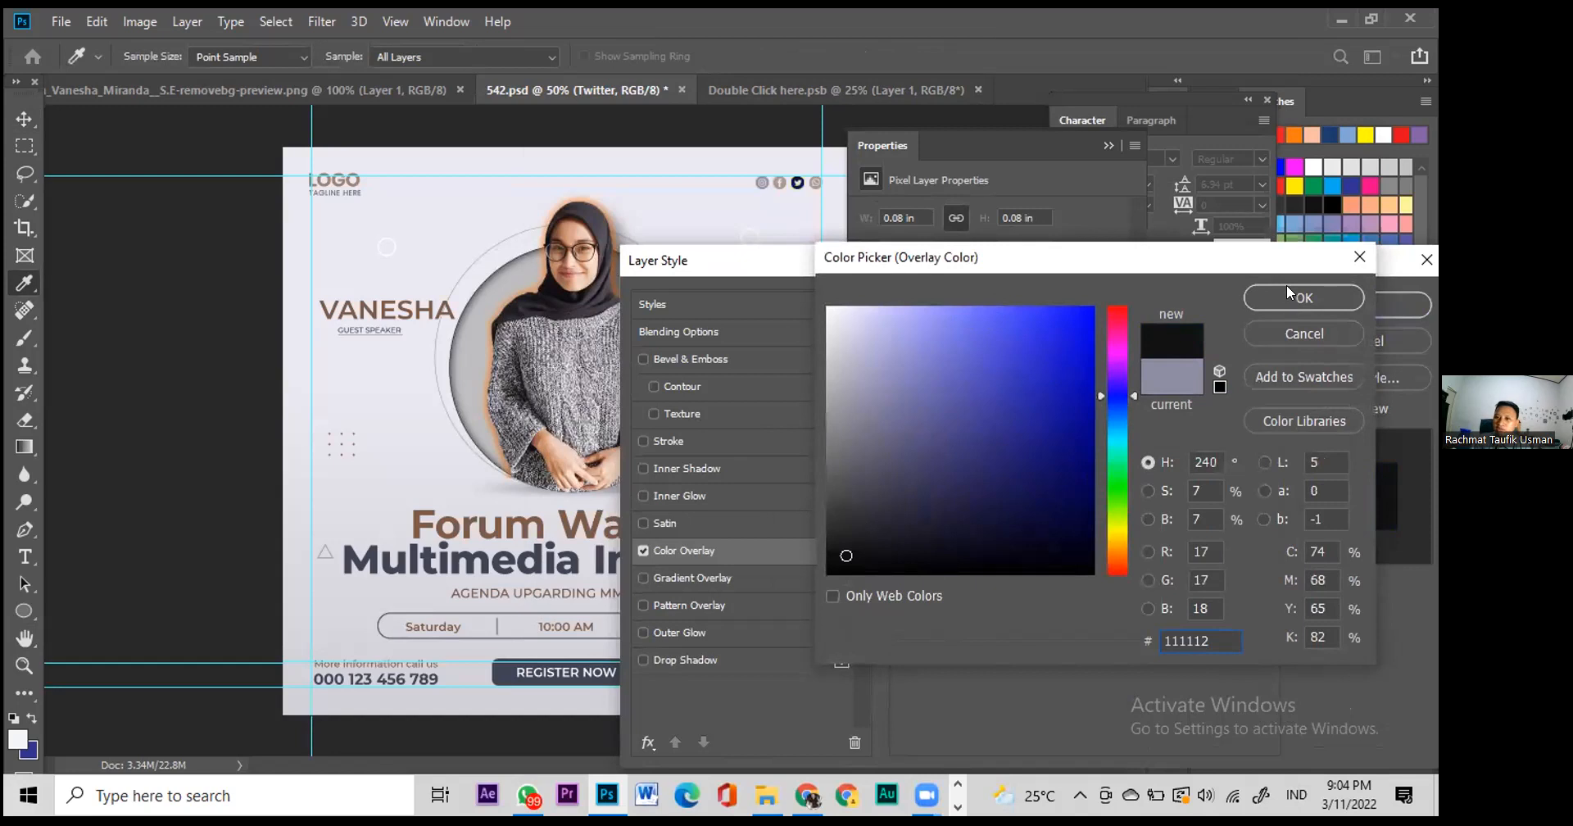
{"action": "left_click", "coordinate": [1283, 293]}
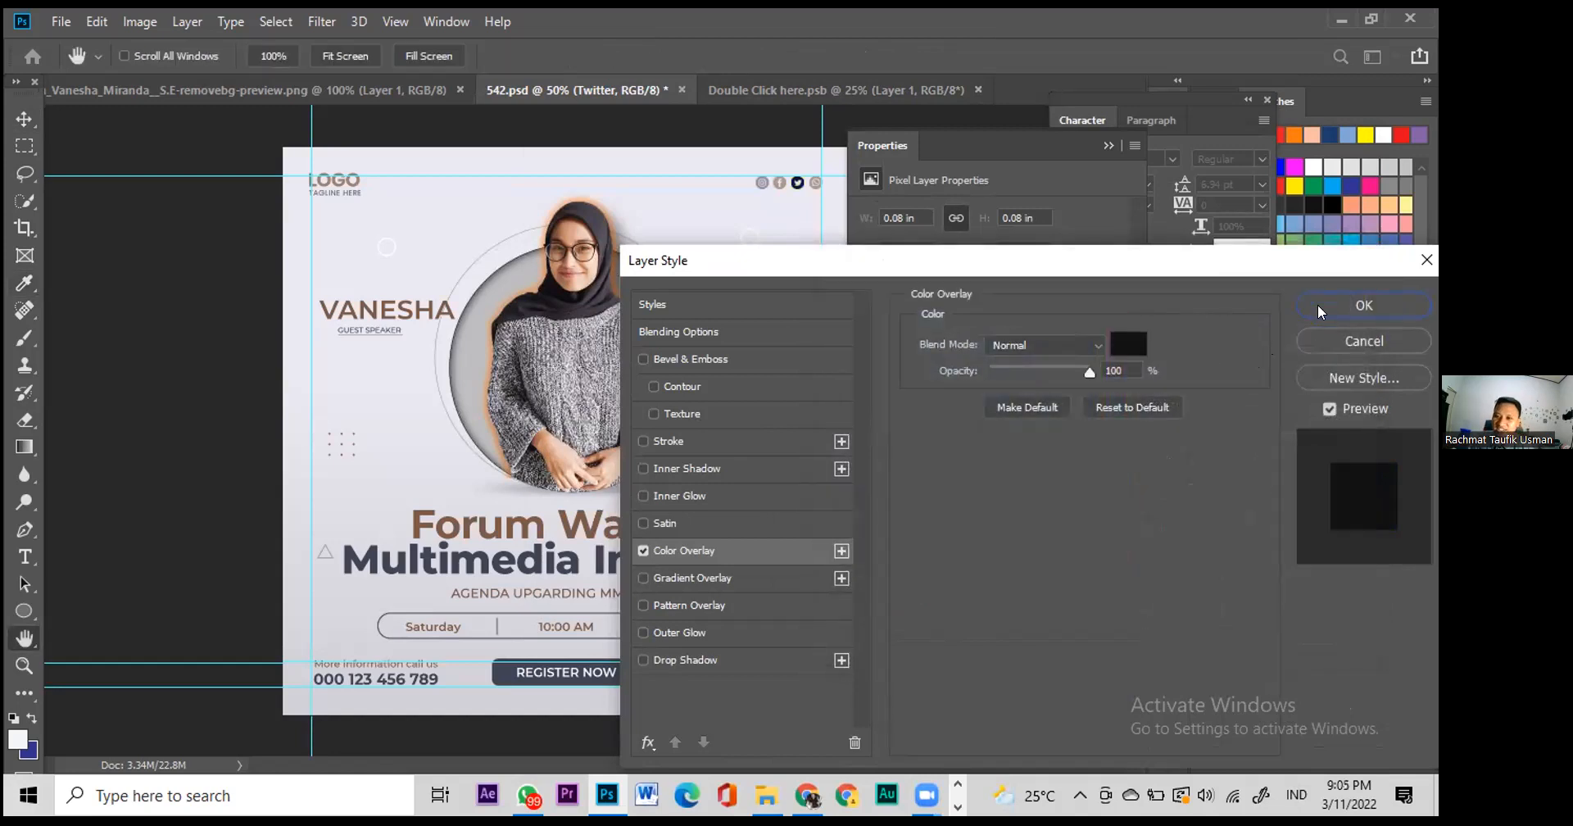
{"action": "key", "text": "Return"}
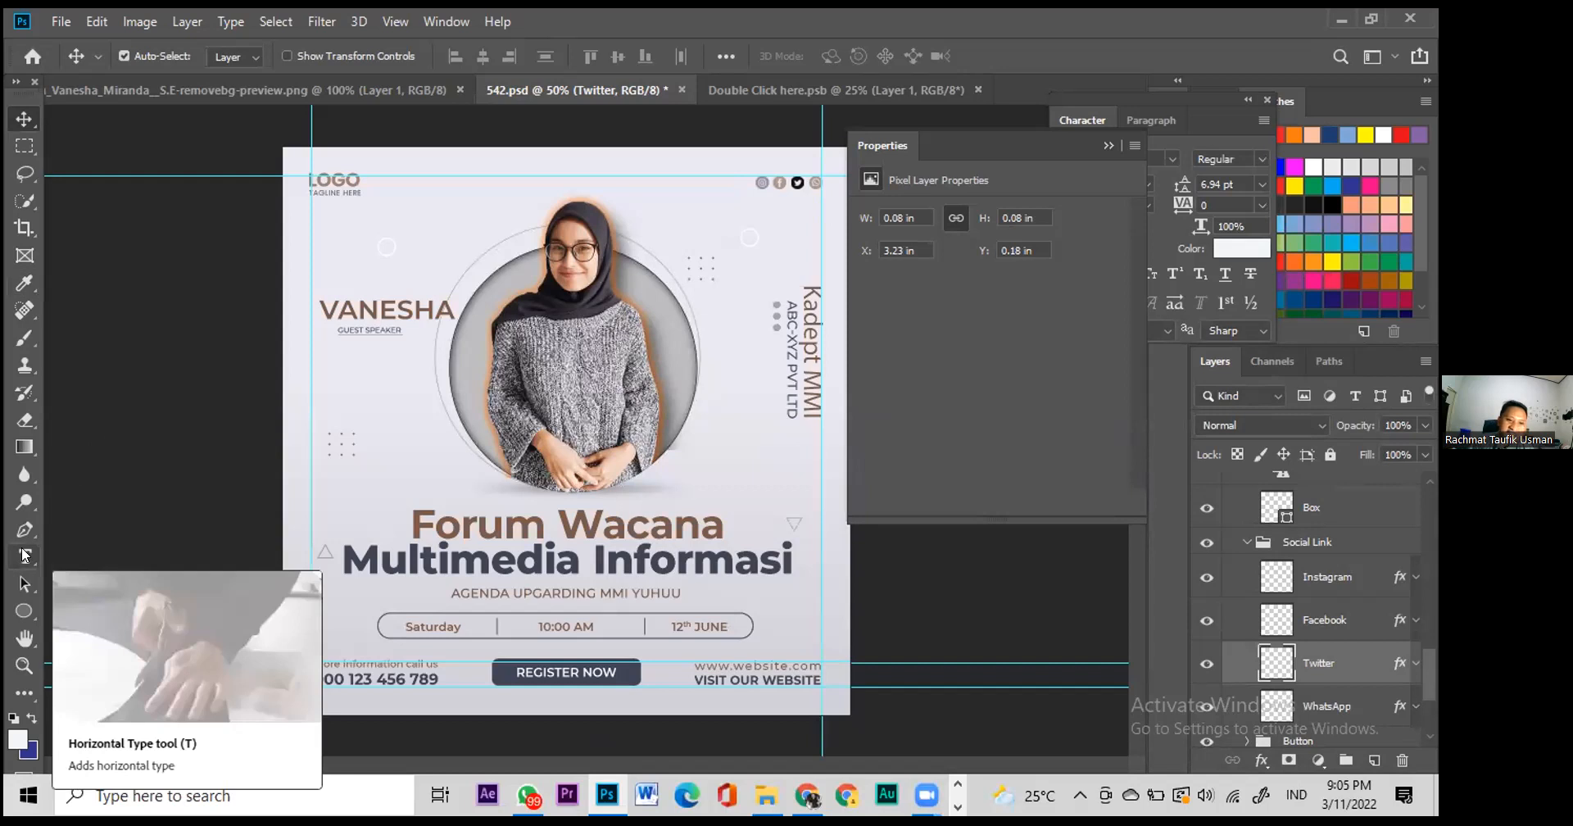
Step: Add a stray placeholder text layer, then delete it
{"action": "key", "text": "t"}
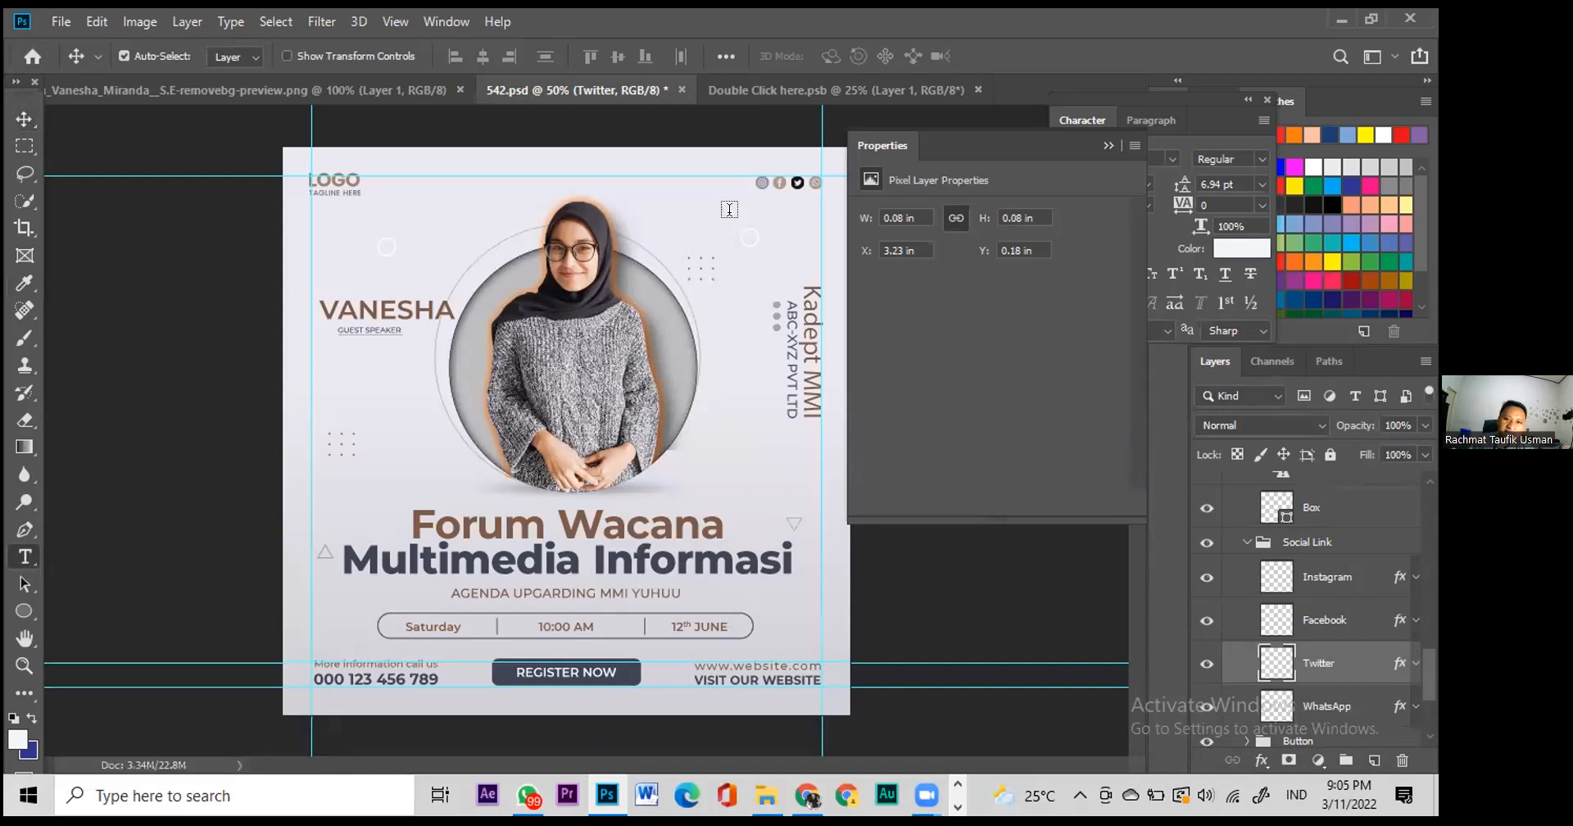
{"action": "left_click", "coordinate": [738, 218]}
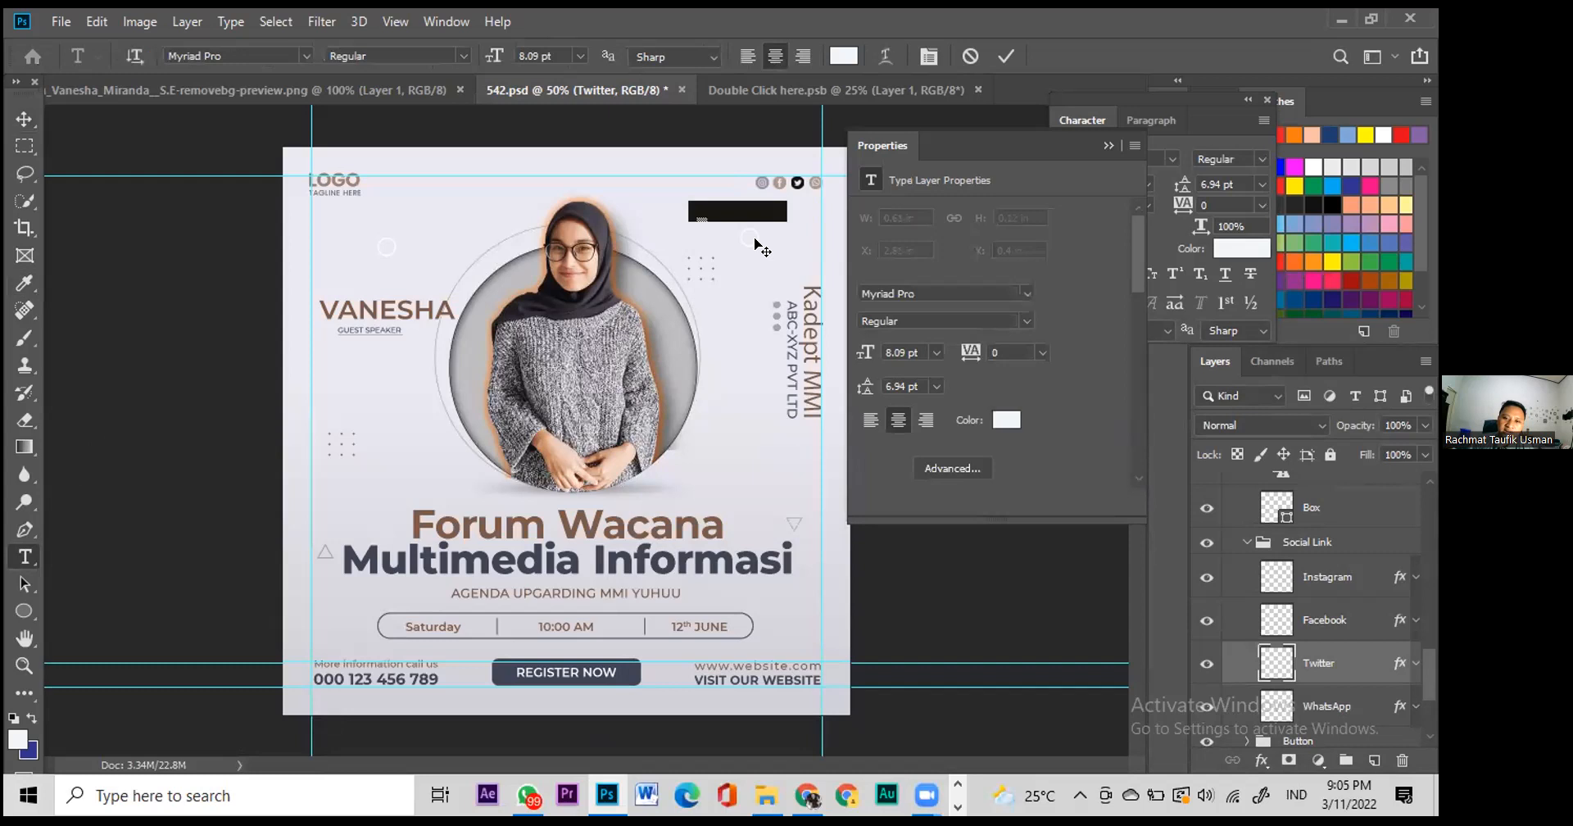
{"action": "left_click", "coordinate": [25, 119]}
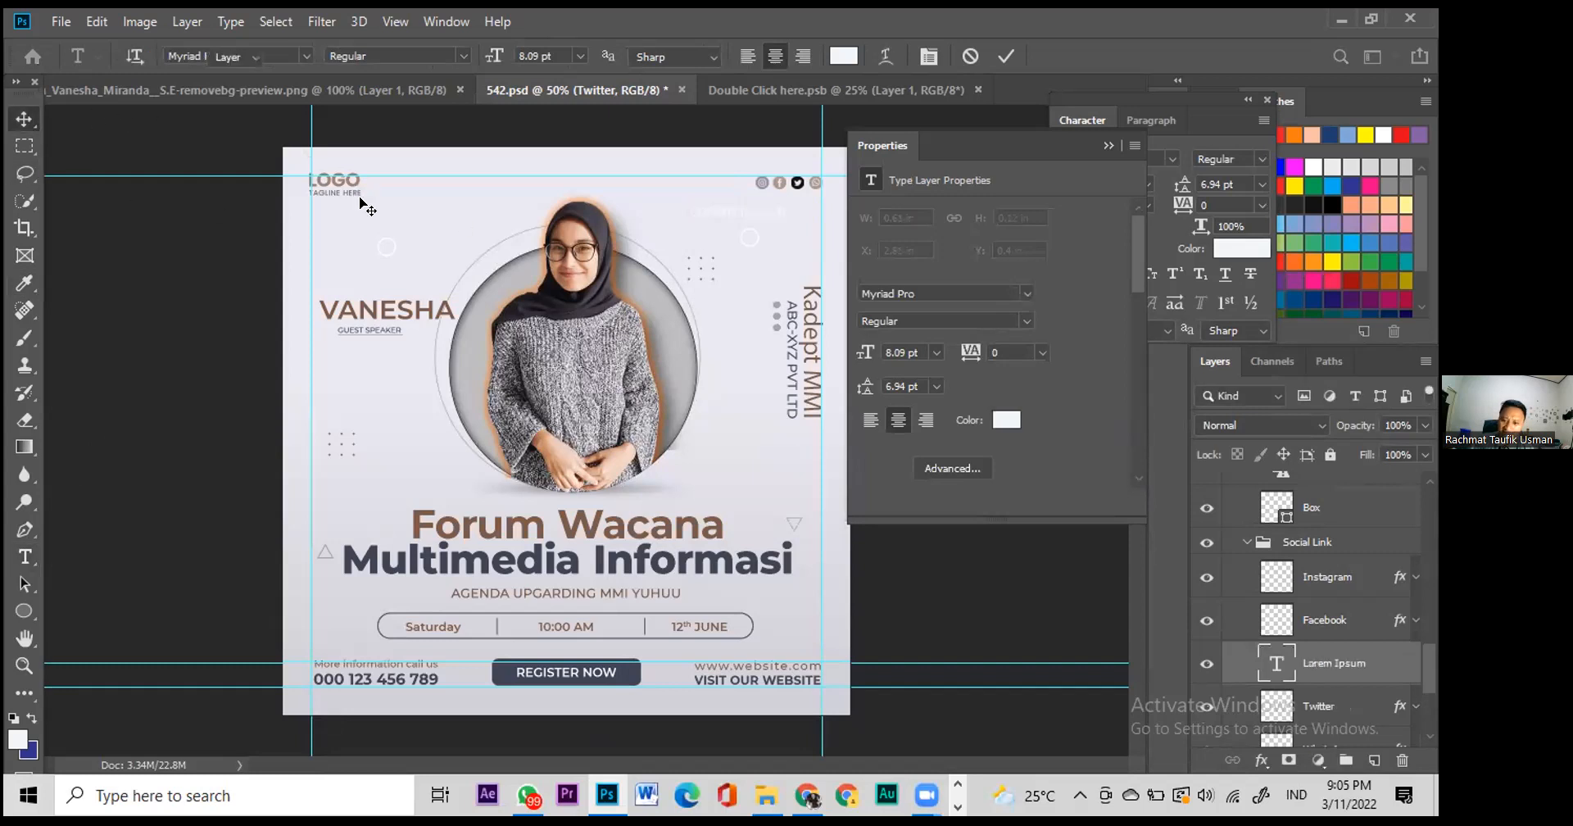
{"action": "key", "text": "Delete"}
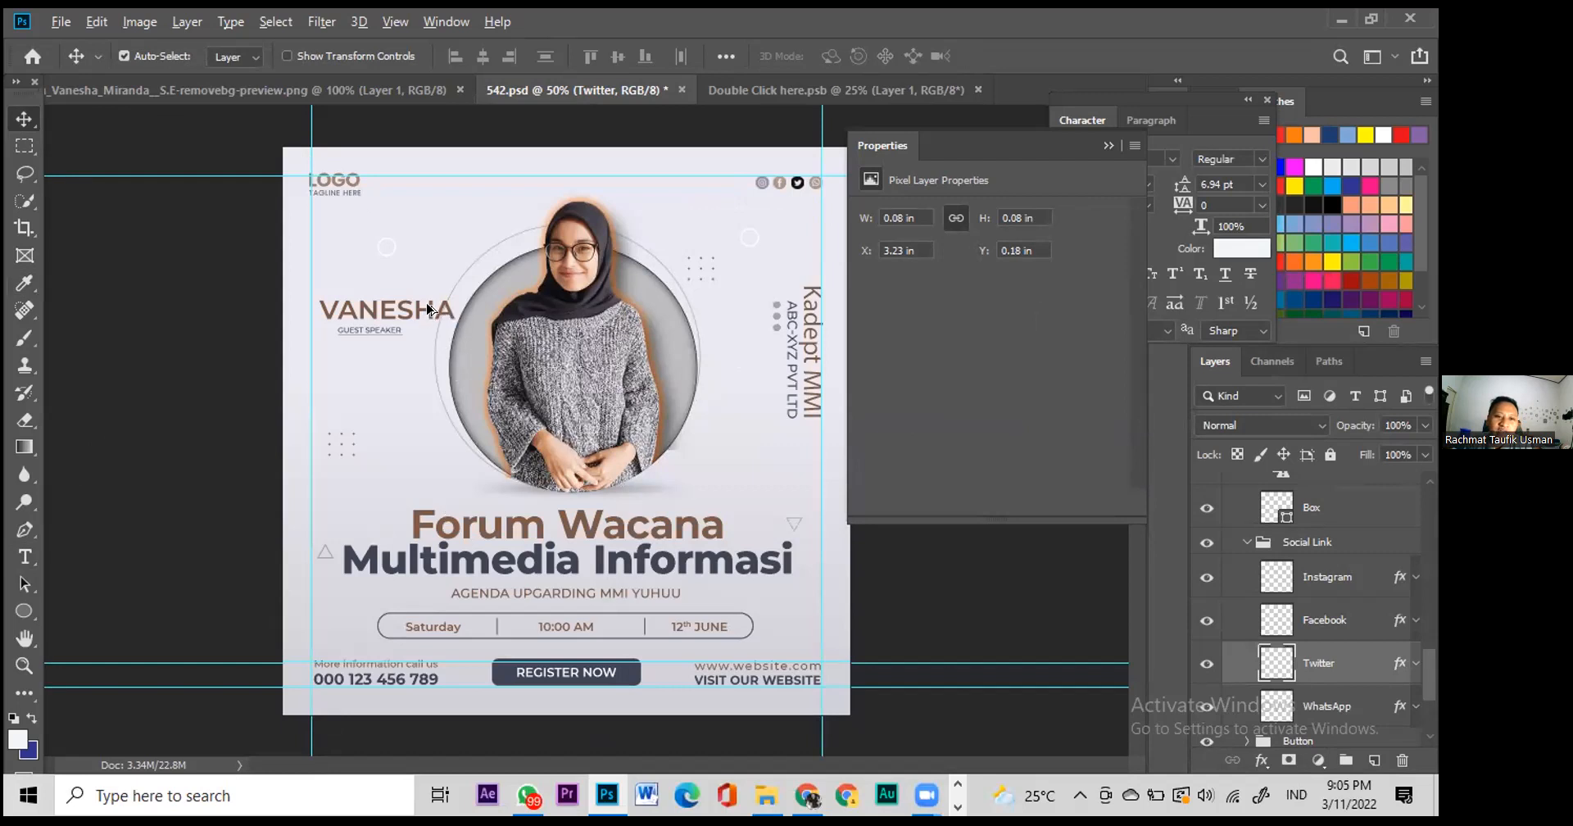
Step: Alt-drag a copy of the VANESHA / GUEST SPEAKER heading to the top-right corner
{"action": "left_click_drag", "start_coordinate": [429, 310], "coordinate": [477, 219]}
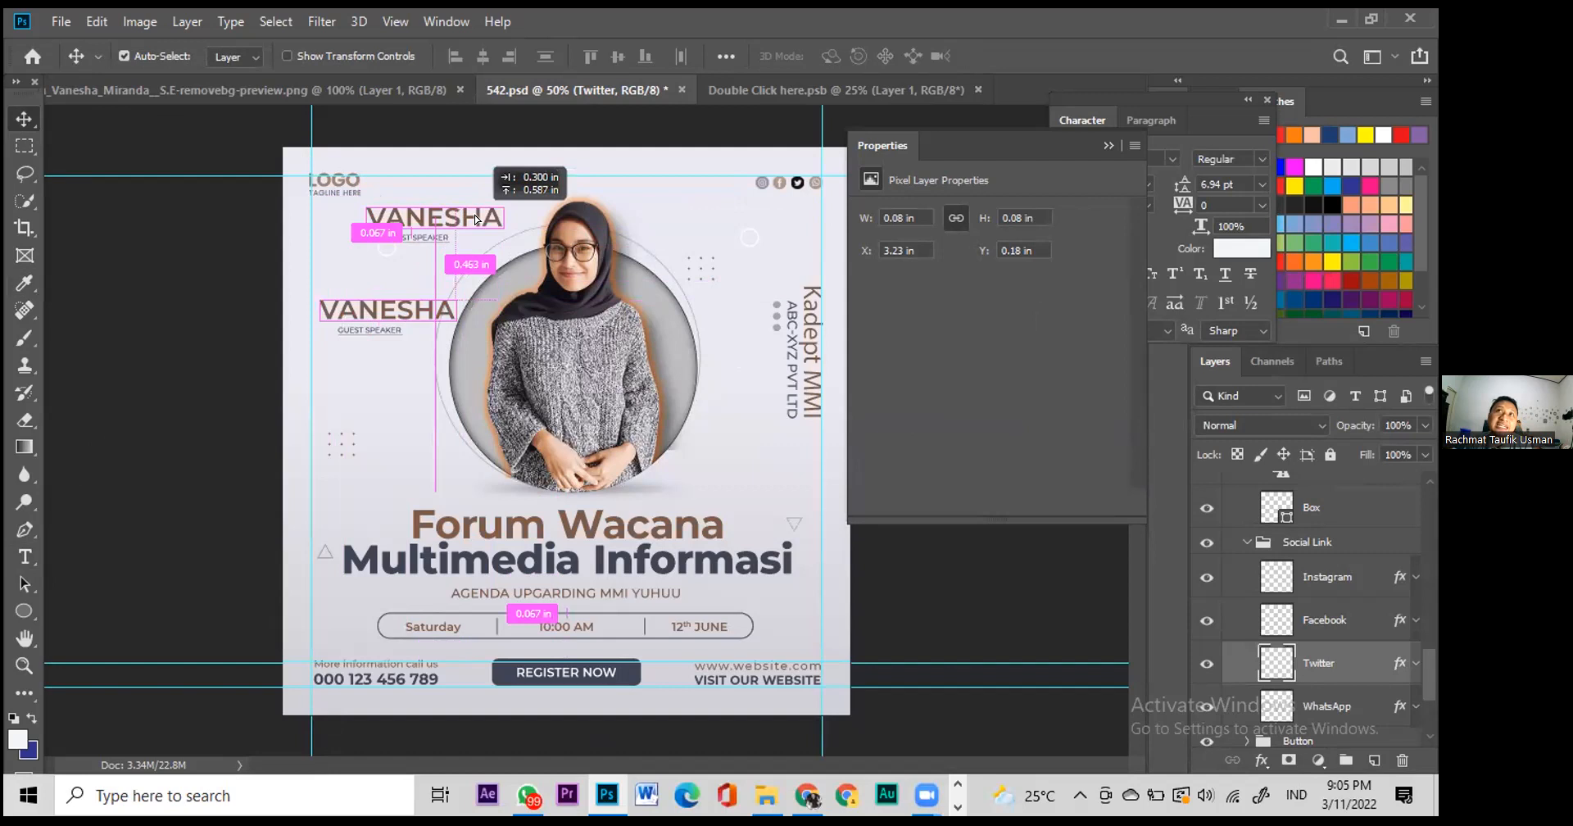
{"action": "left_click_drag", "start_coordinate": [477, 219], "coordinate": [835, 224]}
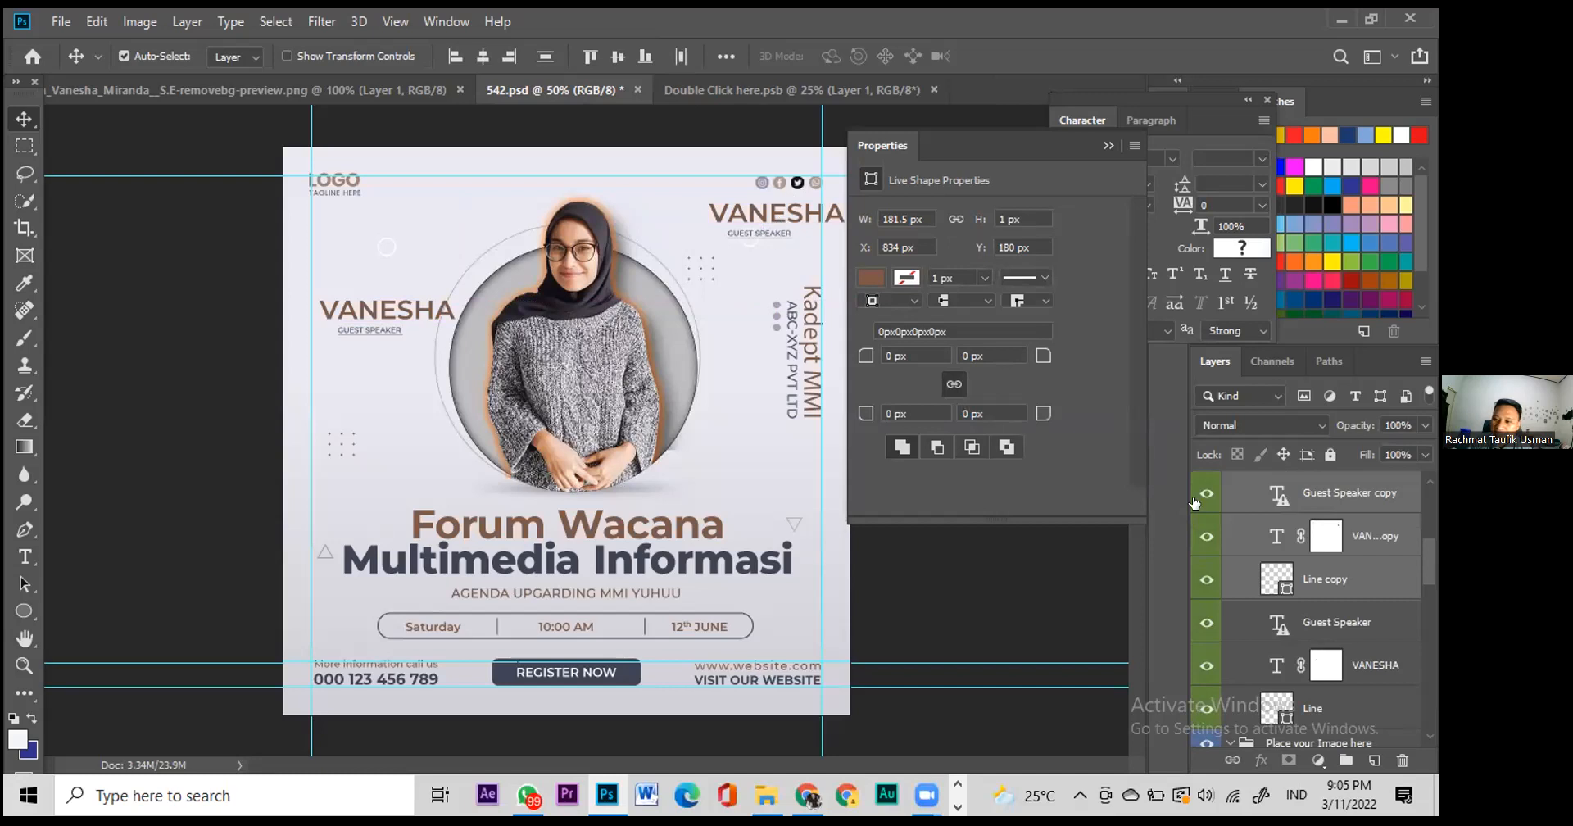
{"action": "left_click", "coordinate": [806, 263]}
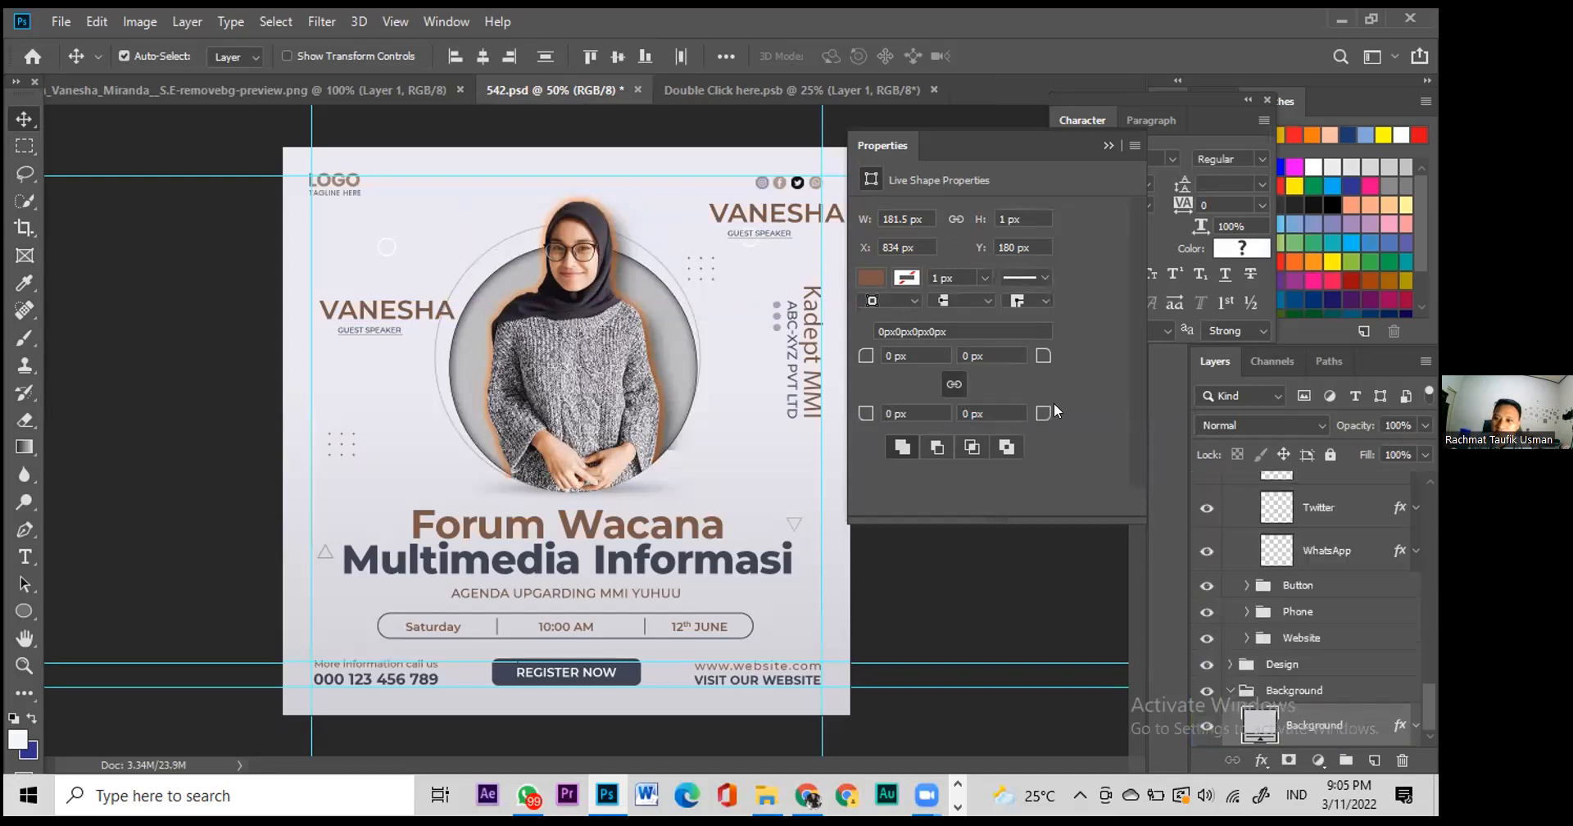
{"action": "left_click", "coordinate": [762, 220]}
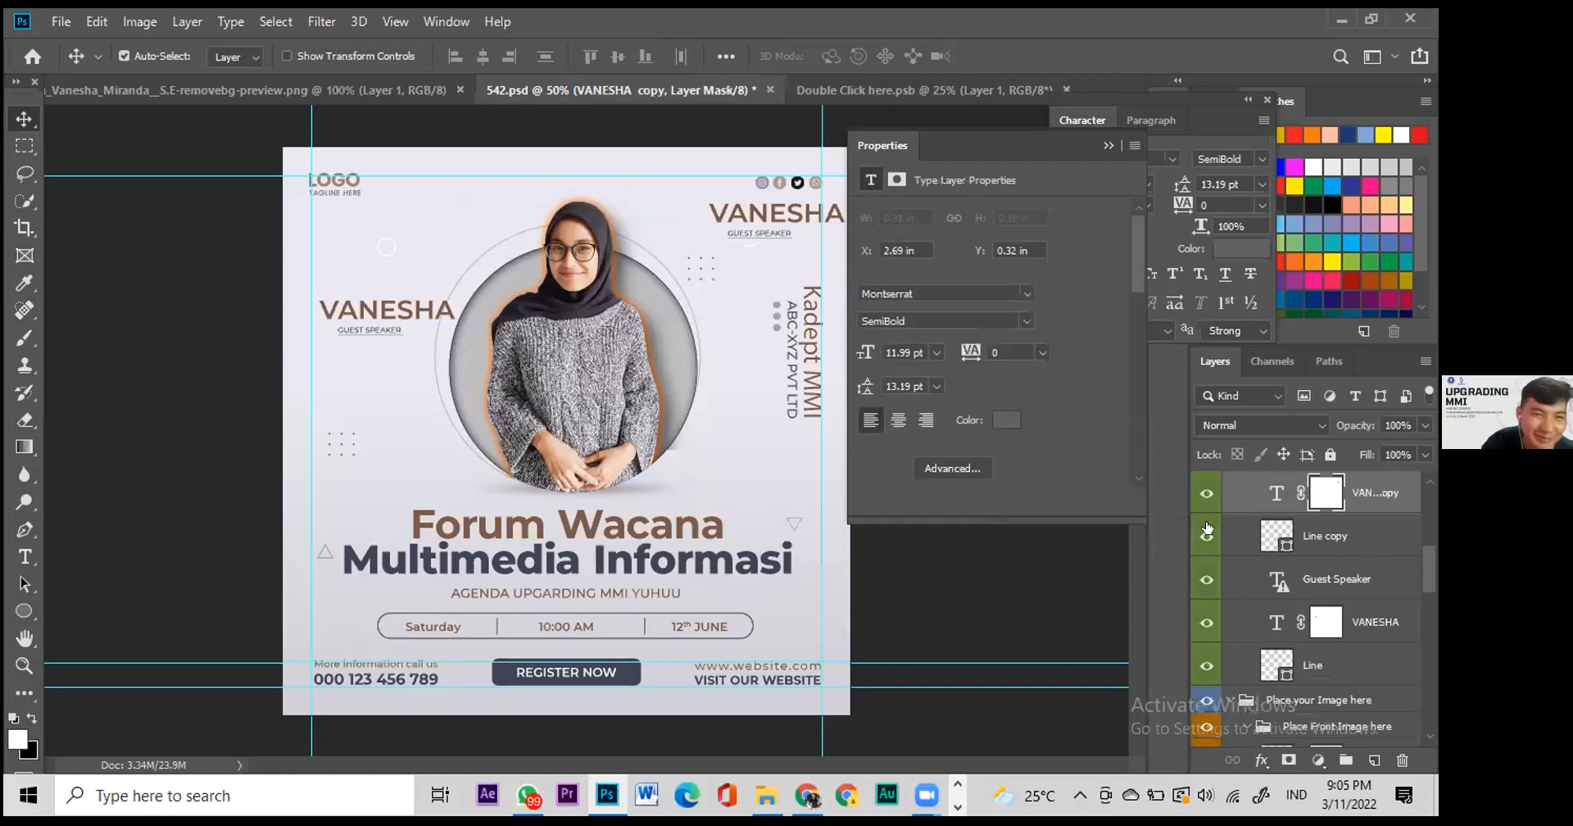
Step: Toggle the original left heading's visibility to confirm the copy is separate
{"action": "left_click", "coordinate": [1204, 580]}
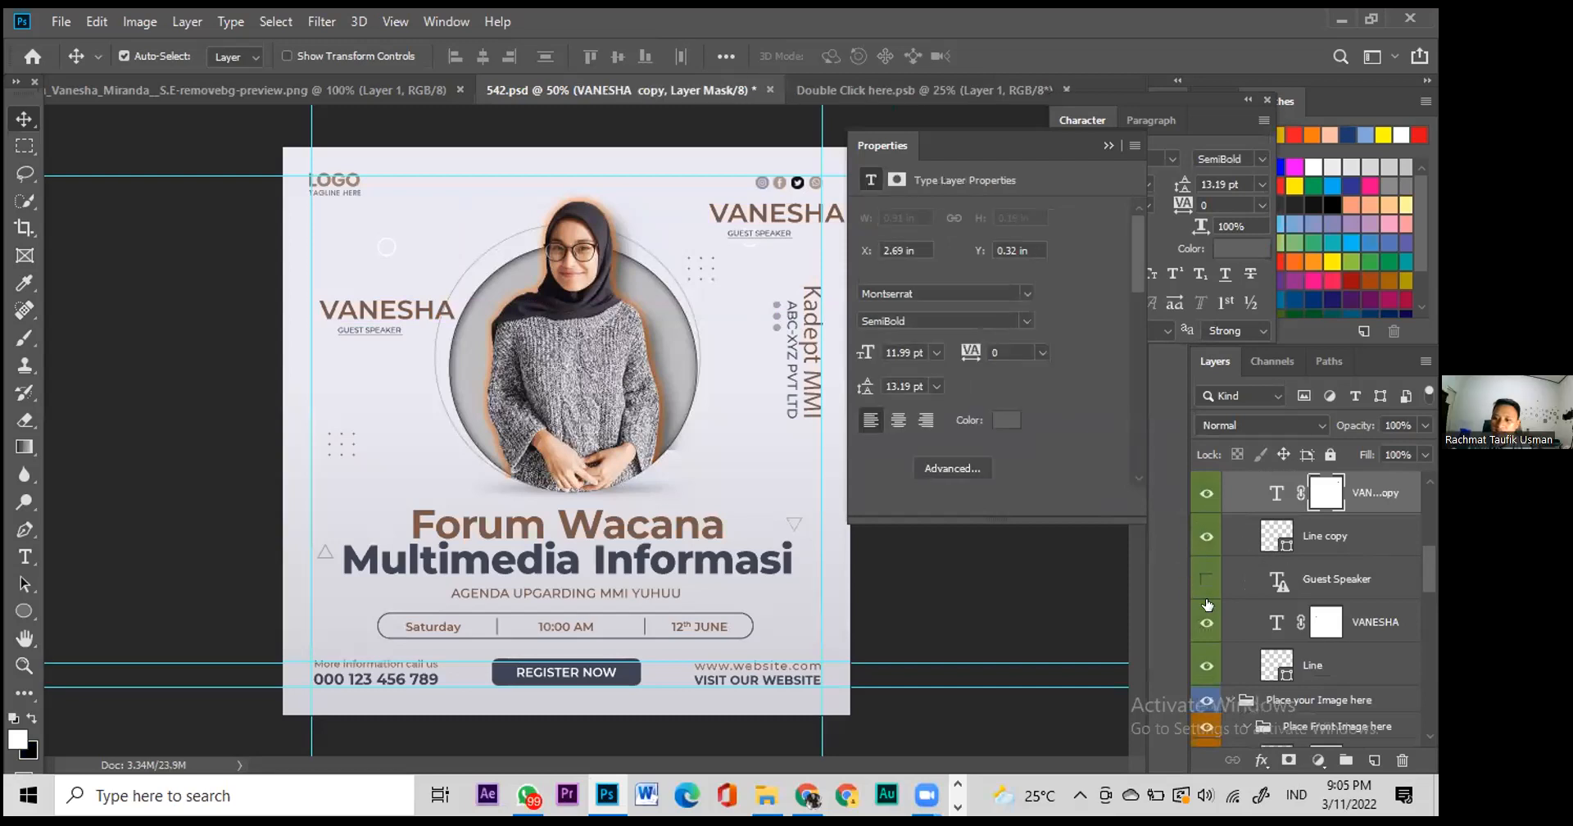
{"action": "left_click", "coordinate": [1206, 623]}
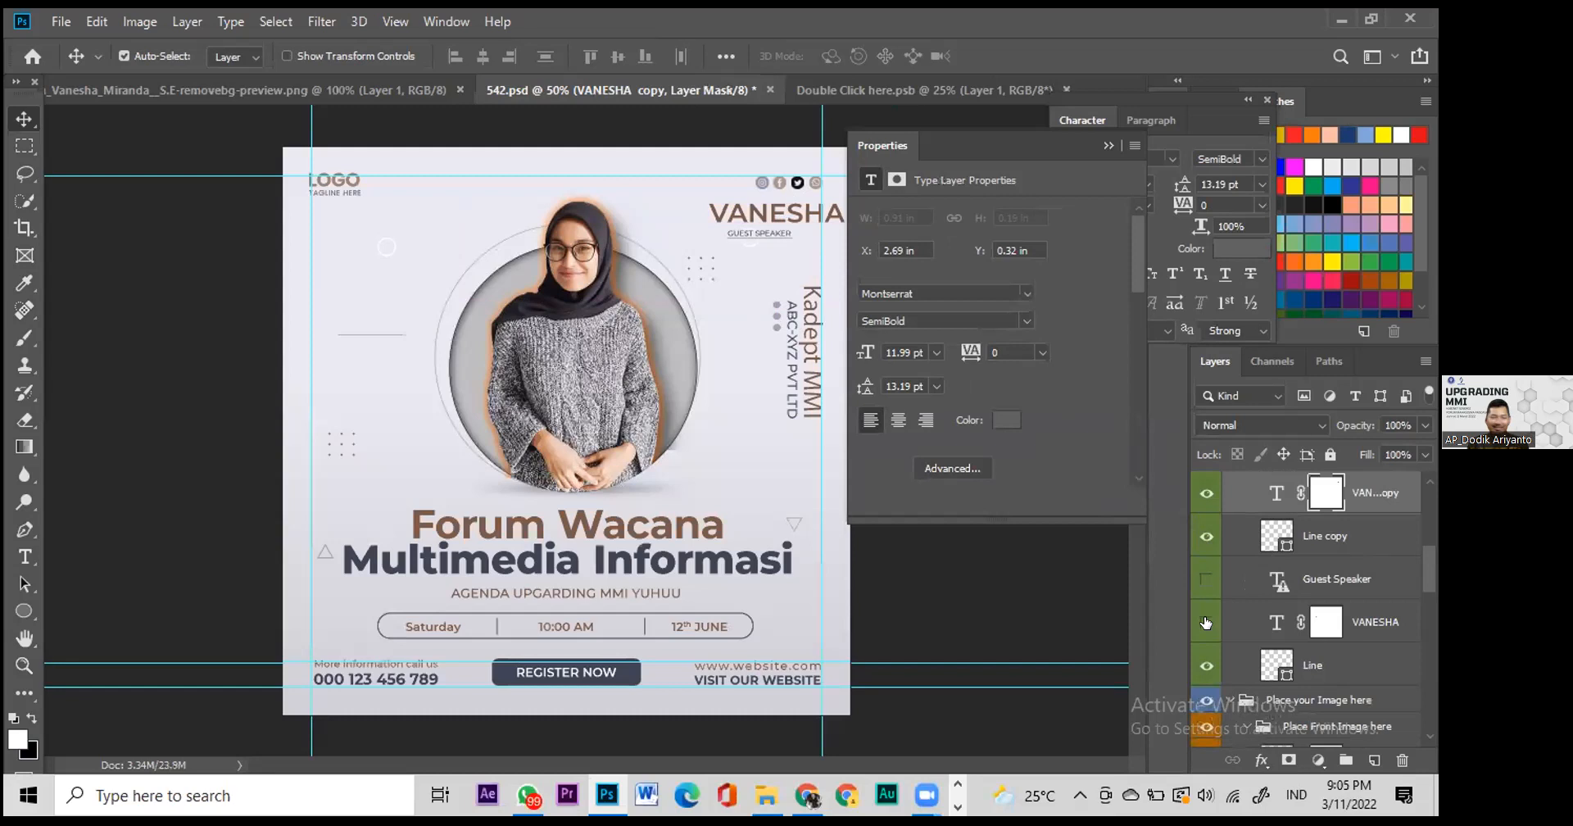
{"action": "left_click", "coordinate": [1206, 578]}
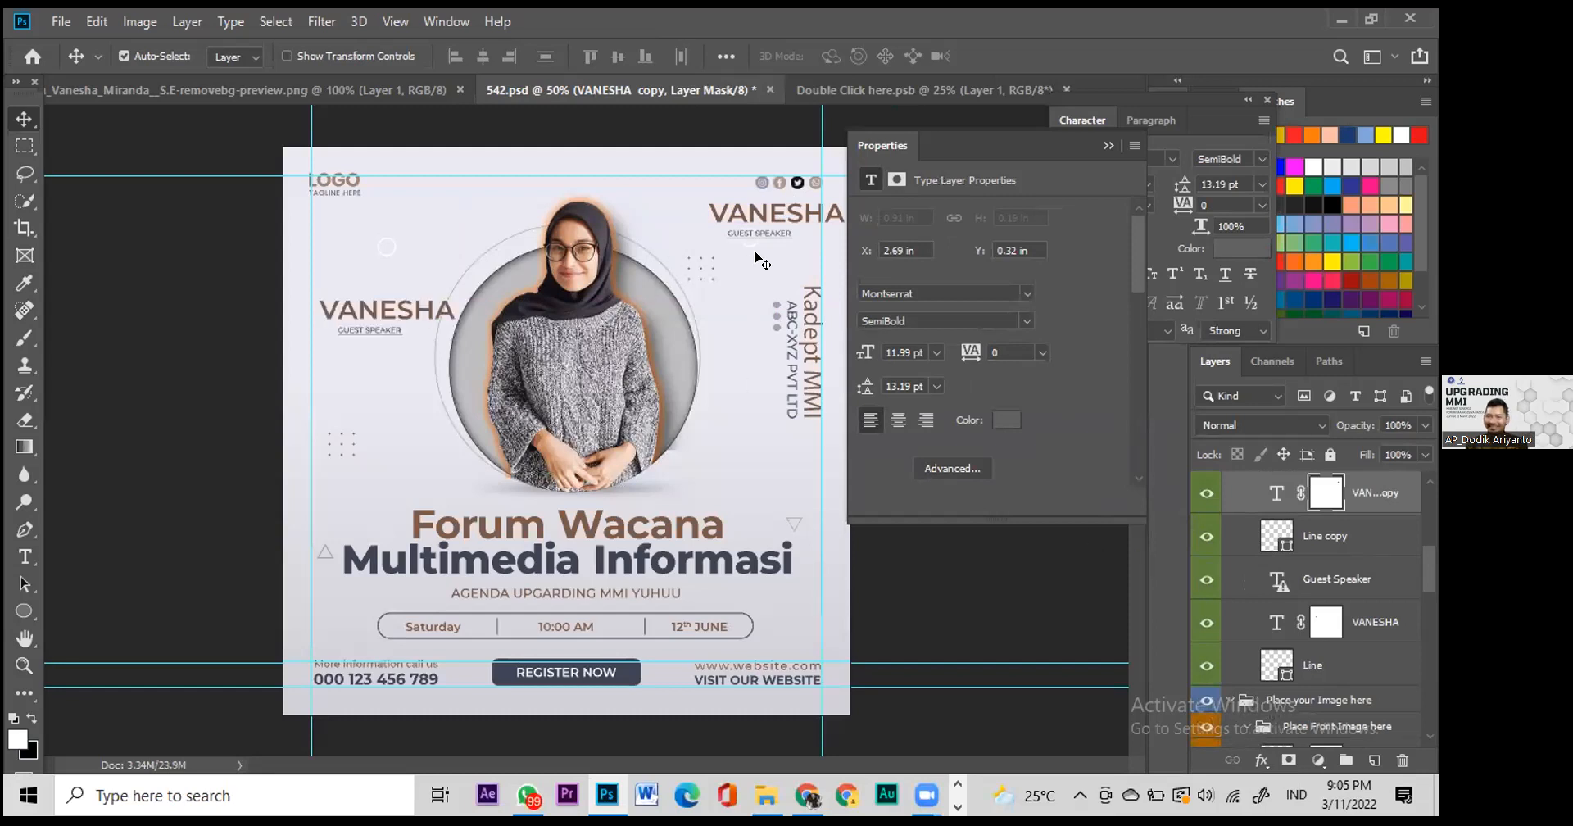
Step: Retype the top-right copy as 'FORUM WACANA' at 4.99 pt and move it under the social icons
{"action": "double_click", "coordinate": [783, 217]}
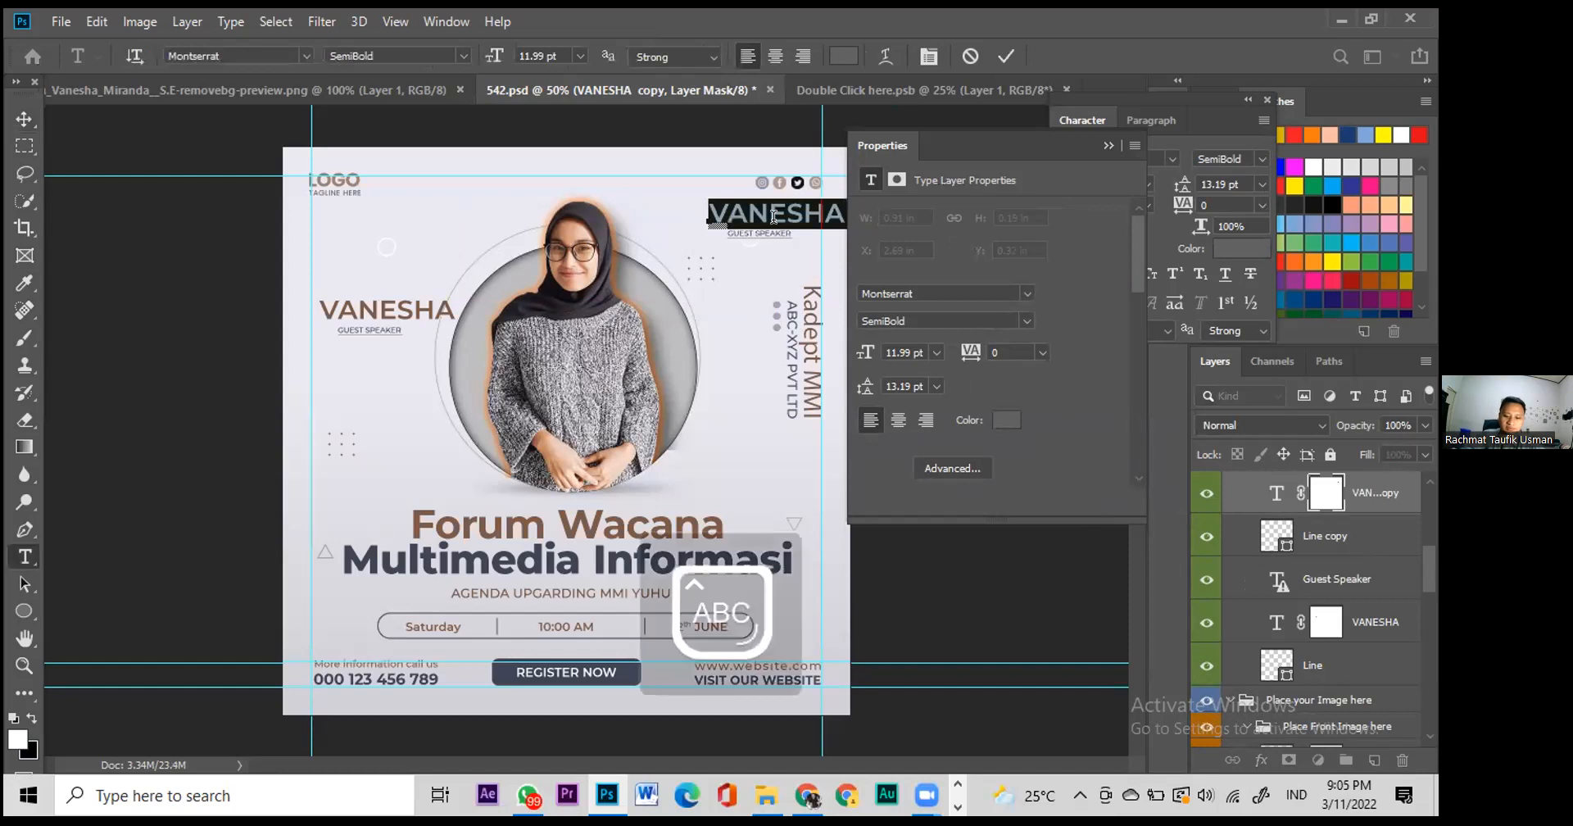
{"action": "type", "text": "FORUM W"}
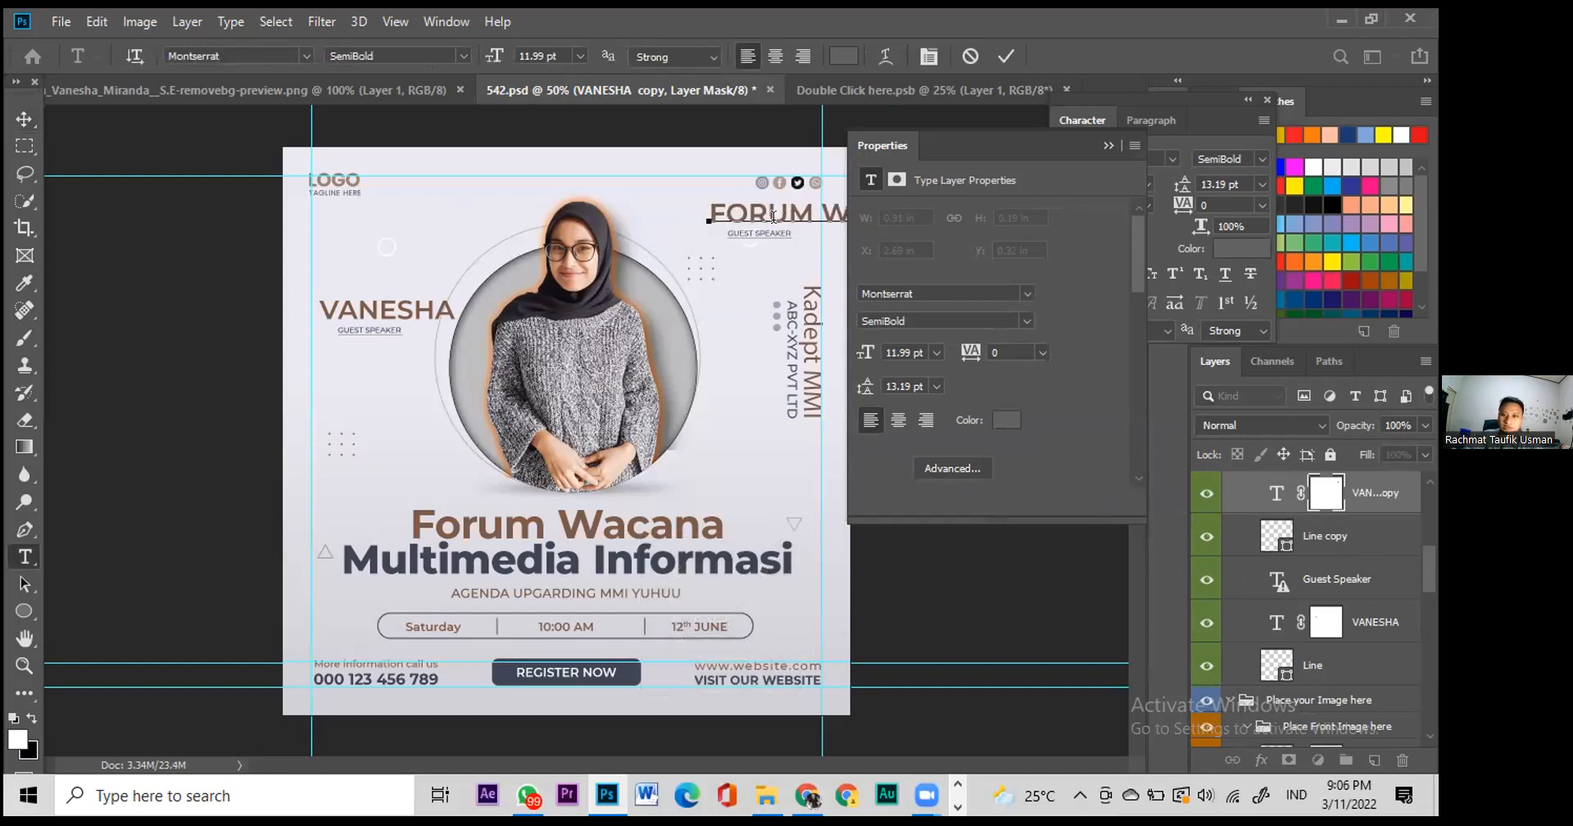
{"action": "left_click", "coordinate": [1107, 146]}
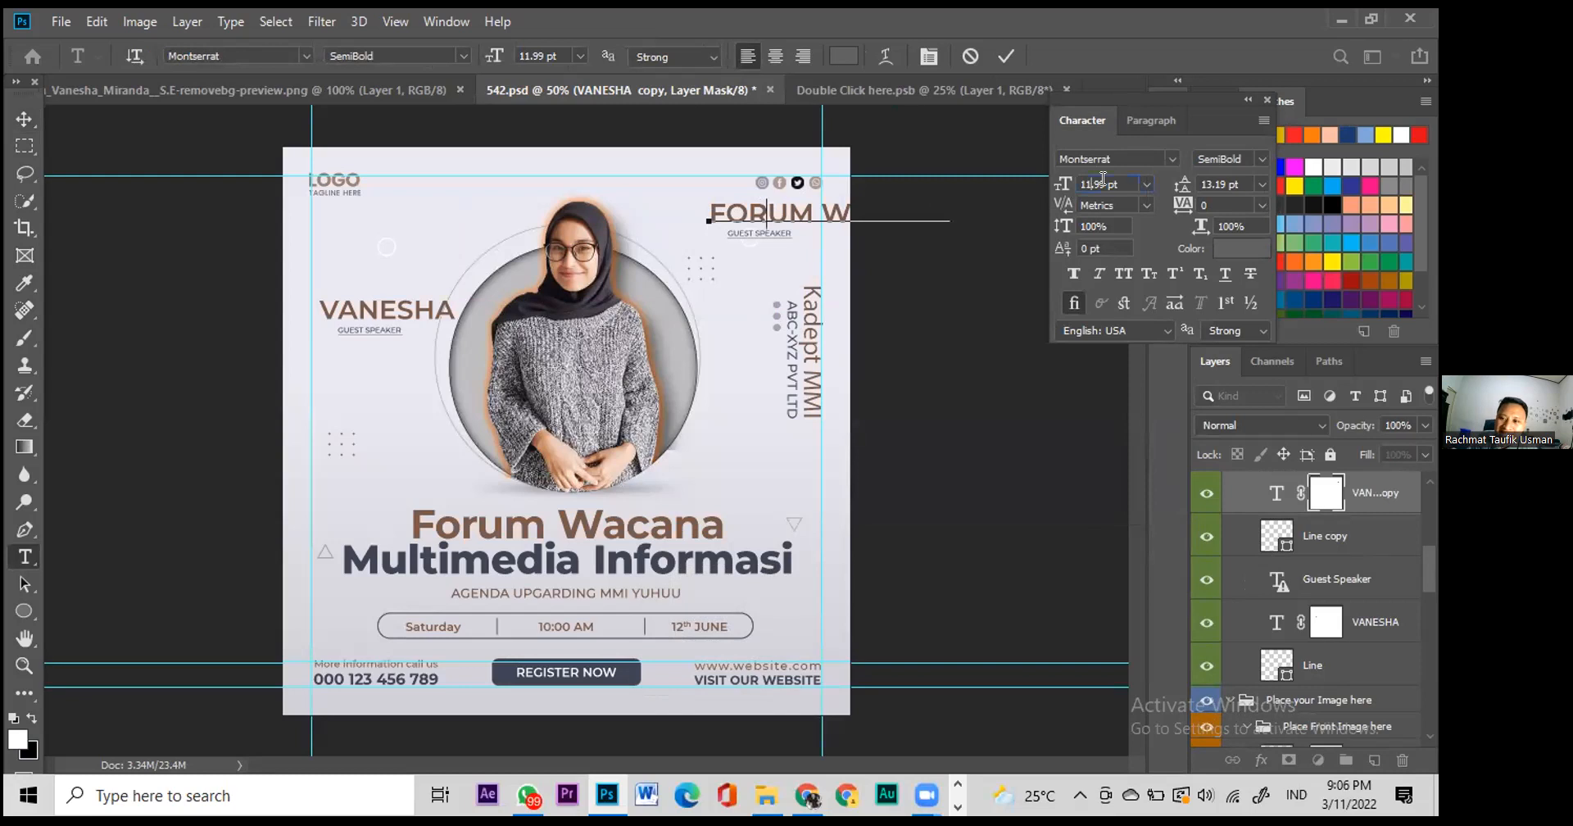
{"action": "key", "text": "Down"}
{"action": "key", "text": "Down"}
{"action": "key", "text": "Down"}
{"action": "key", "text": "Down"}
{"action": "key", "text": "Down"}
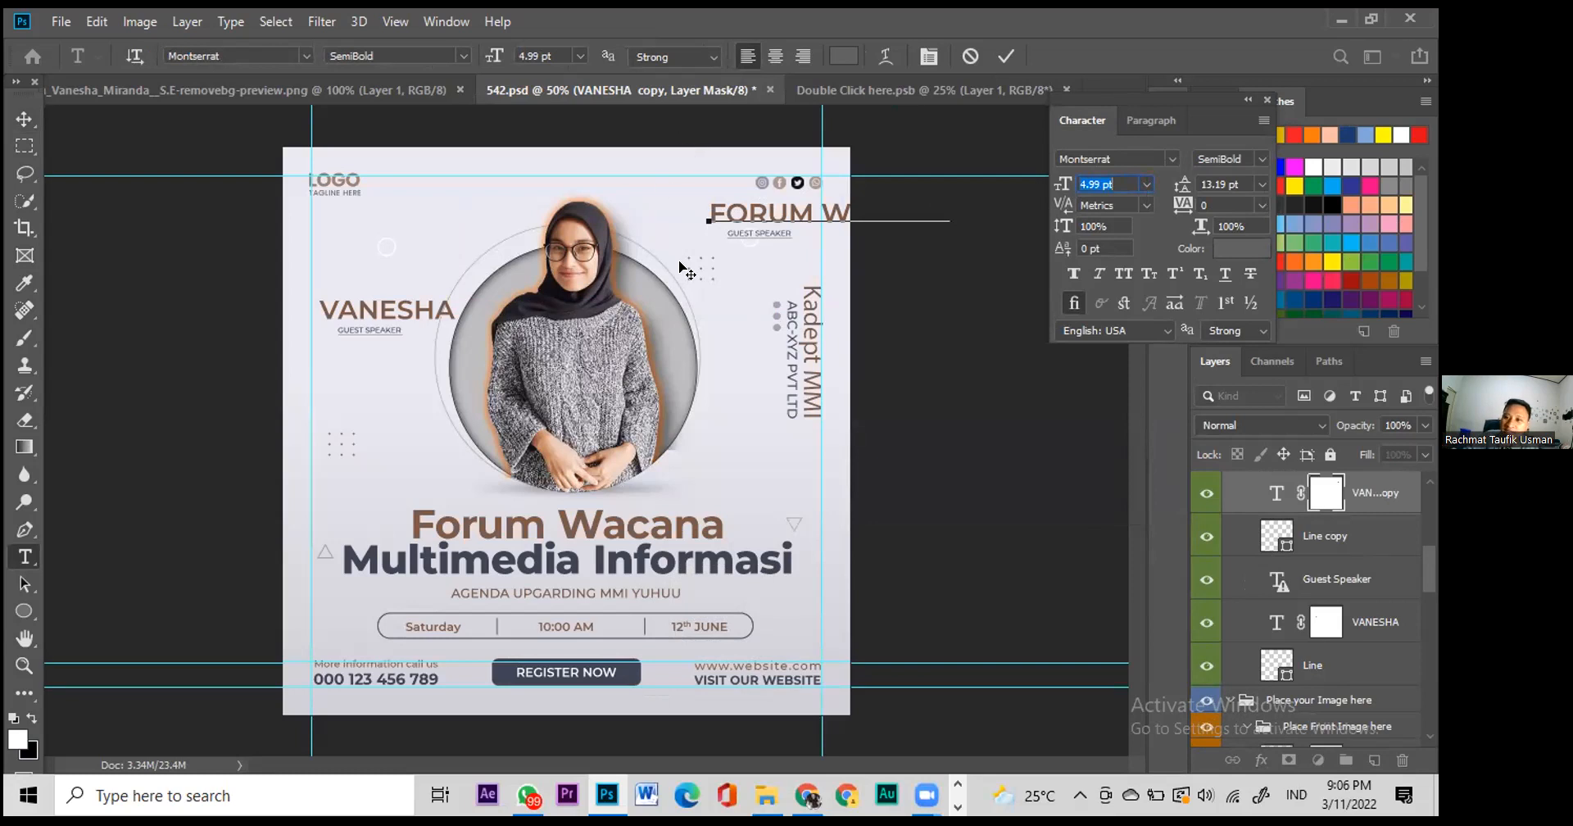
{"action": "key", "text": "Return"}
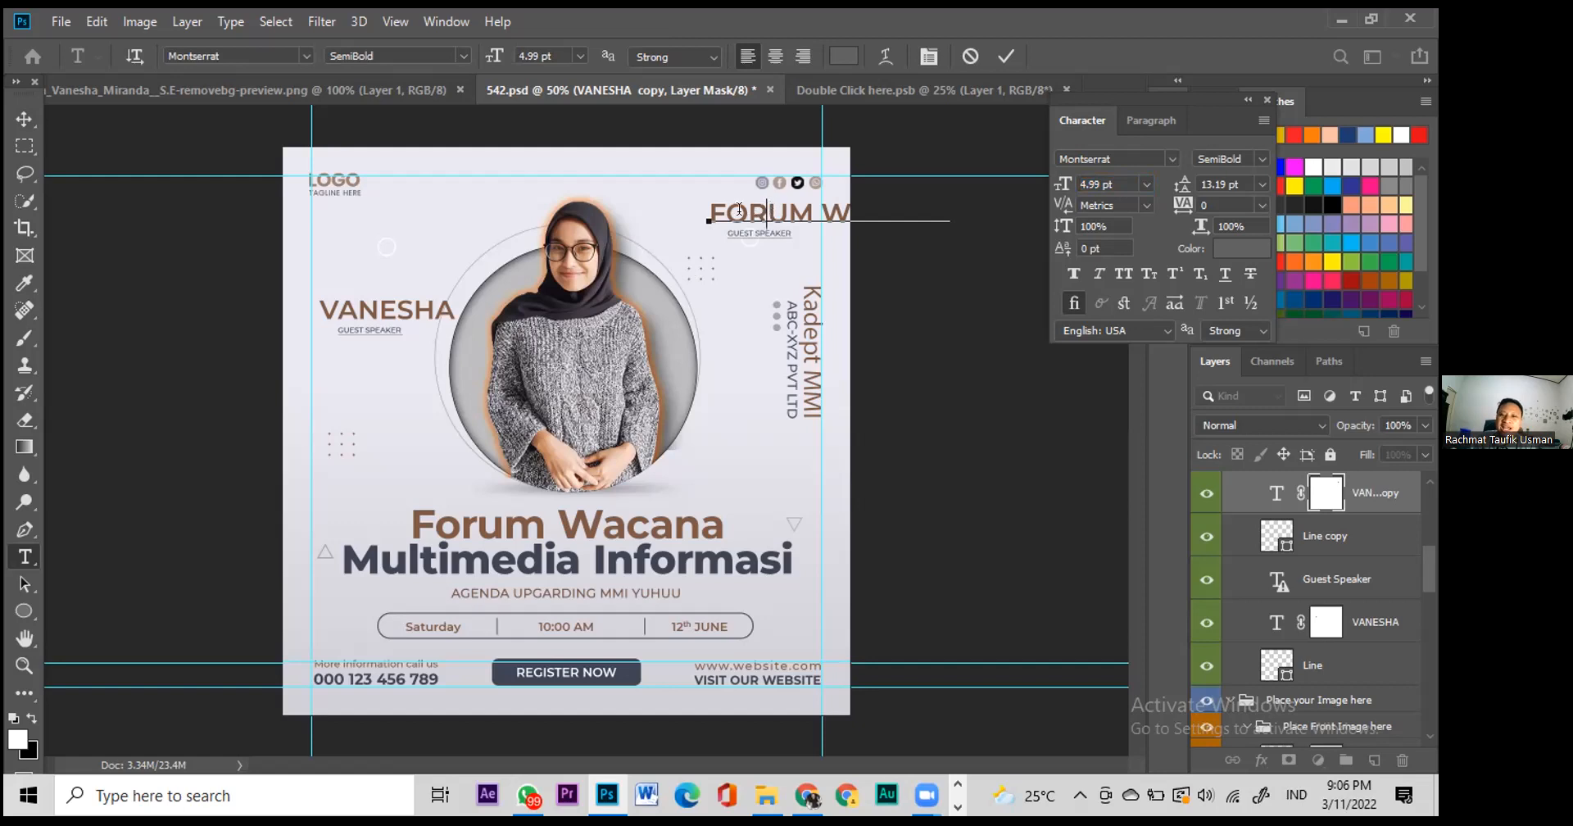
{"action": "key", "text": "ctrl+a"}
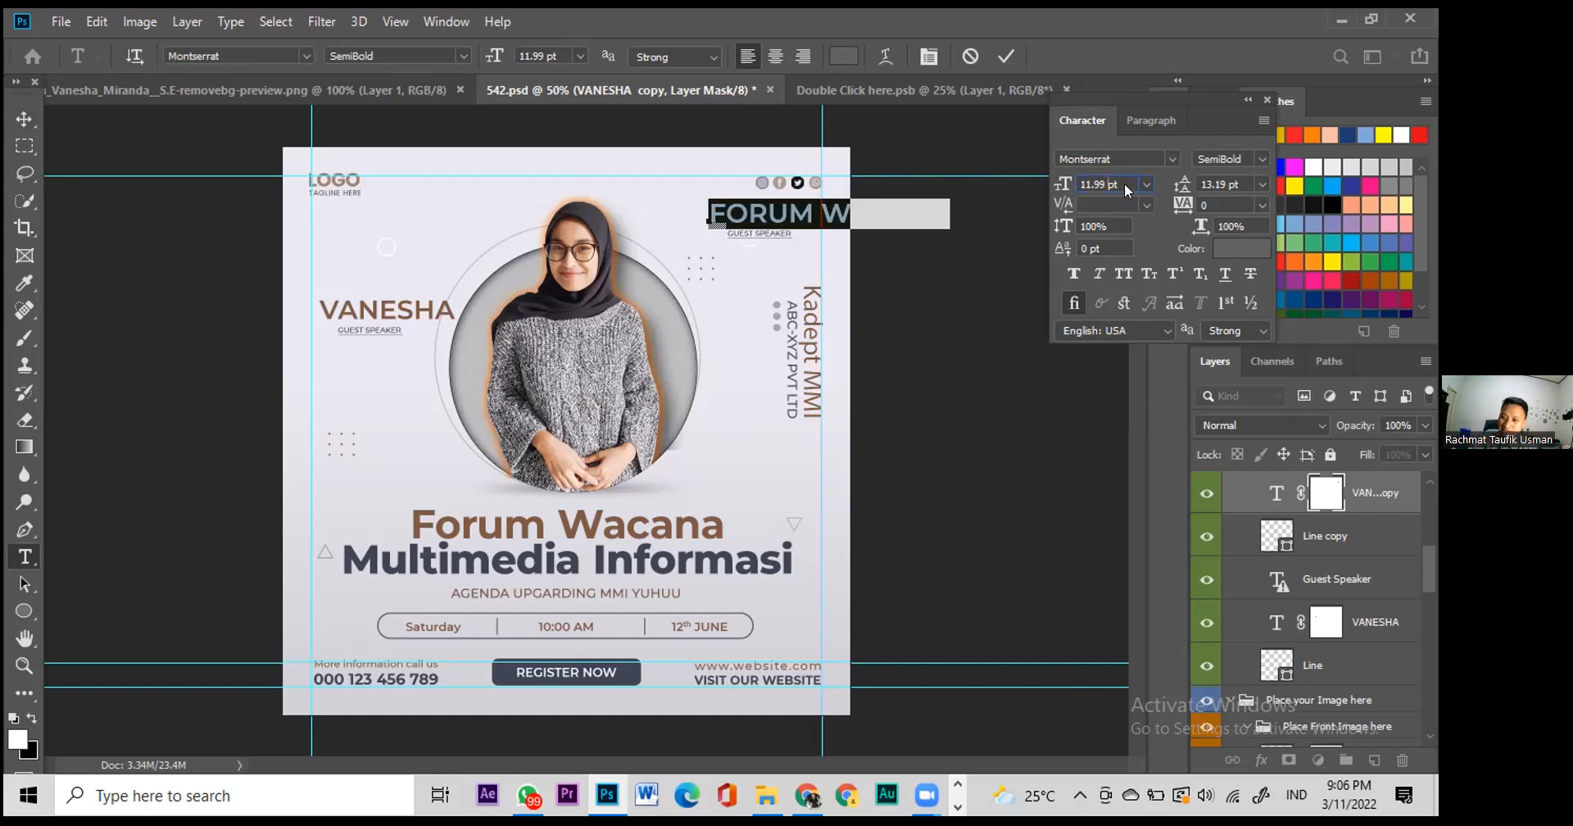
{"action": "scroll", "coordinate": [1126, 185], "scroll_direction": "down", "scroll_amount": 7}
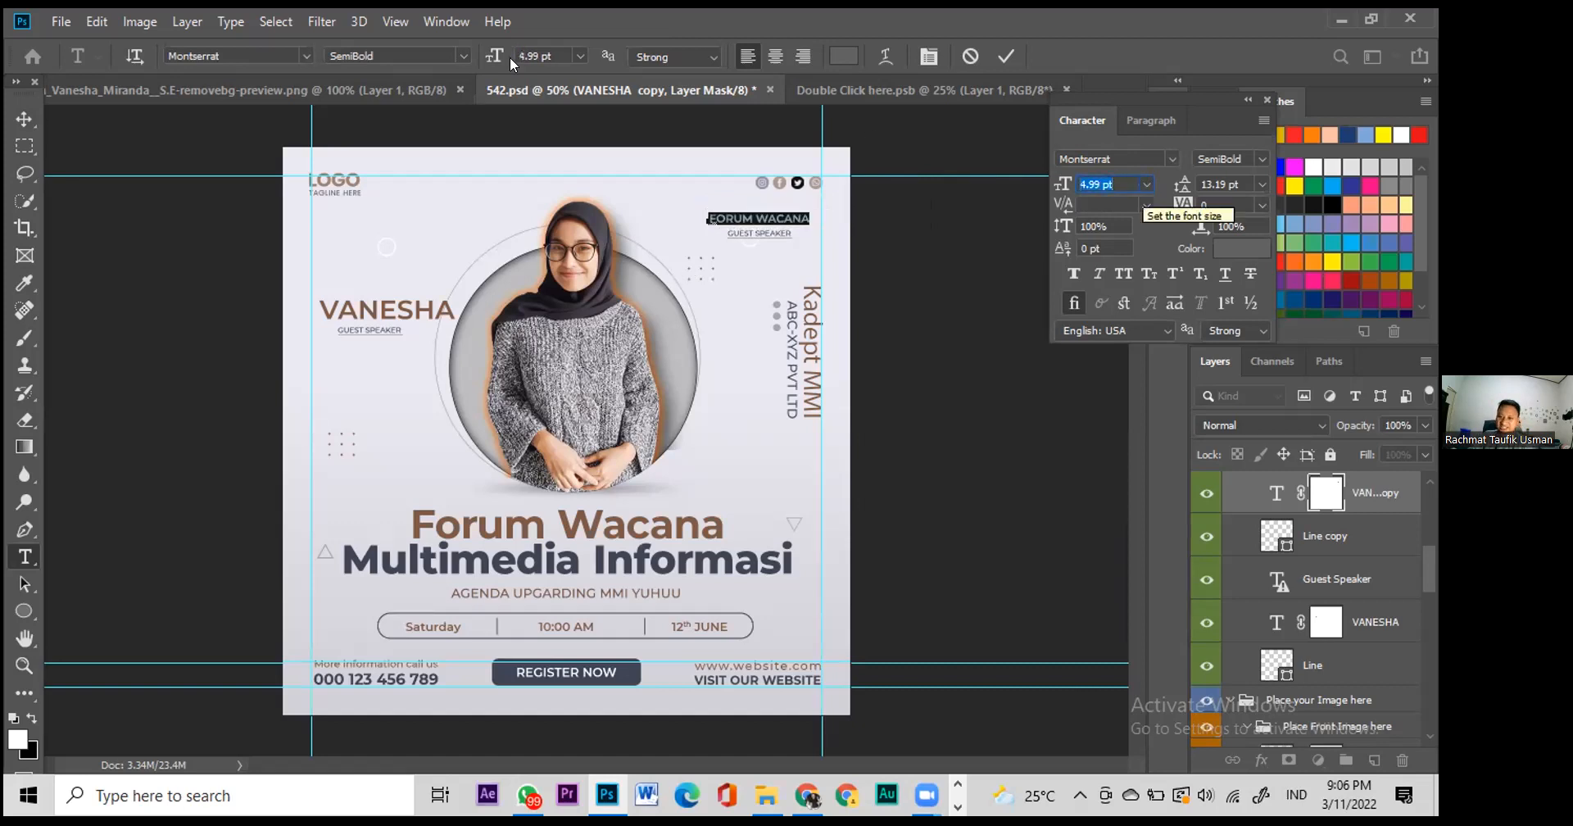
{"action": "left_click", "coordinate": [24, 121]}
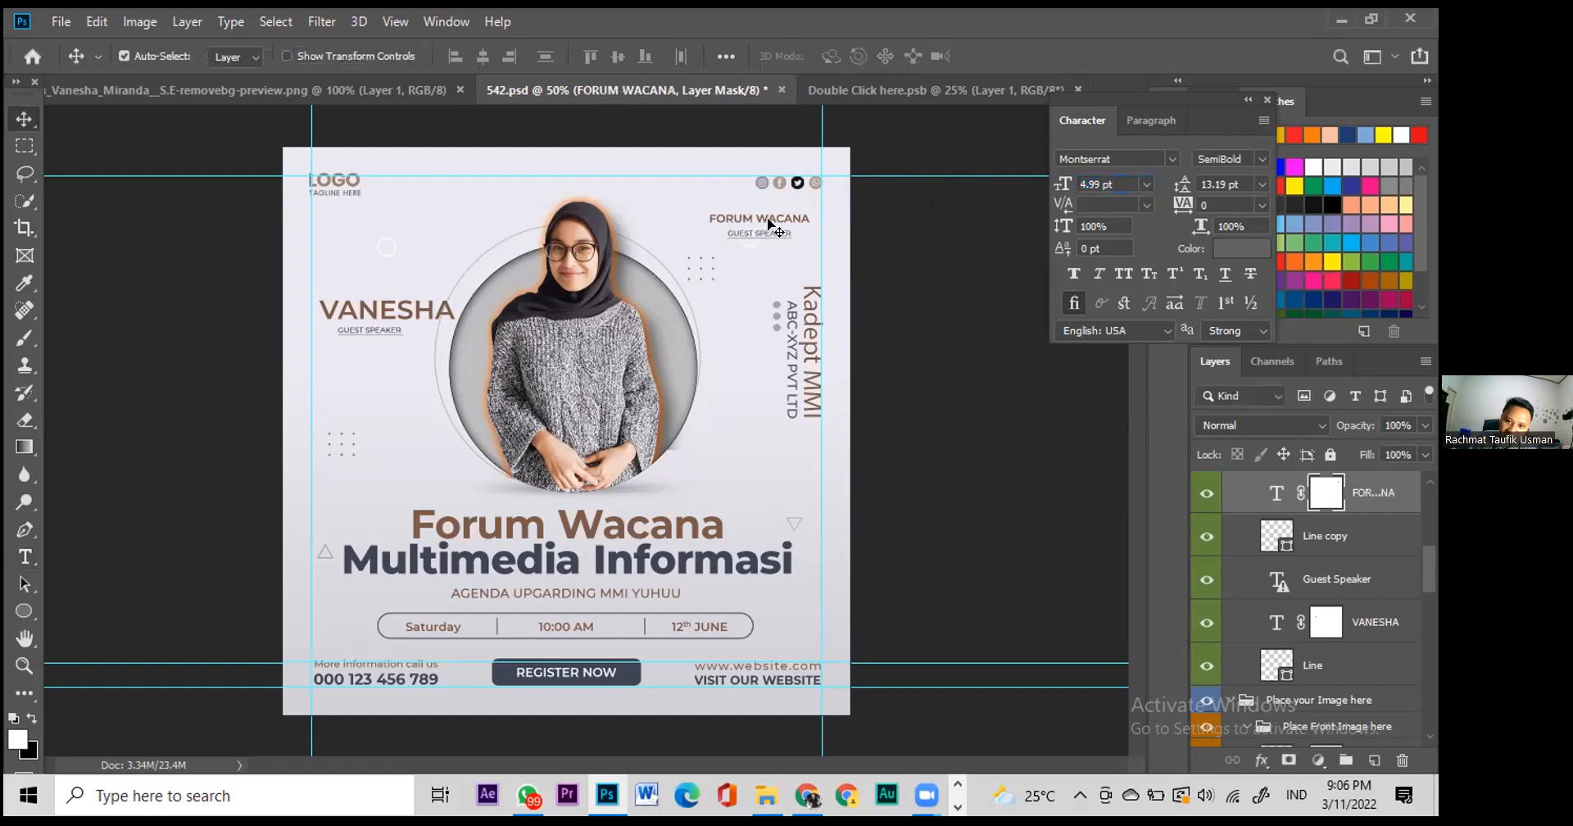
{"action": "left_click_drag", "start_coordinate": [765, 220], "coordinate": [796, 201]}
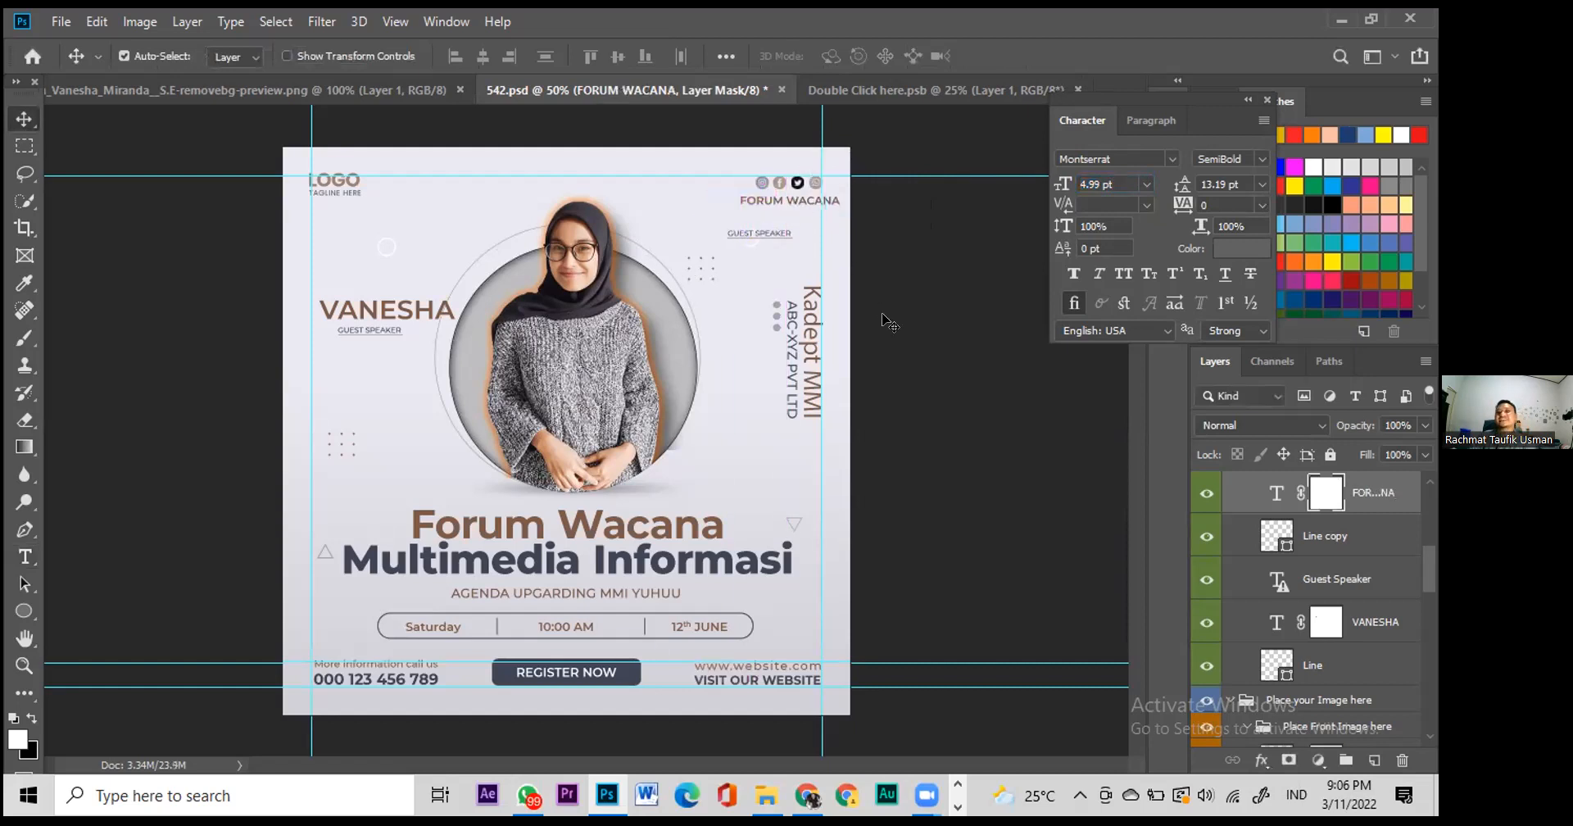
Step: Delete the copied GUEST SPEAKER label beneath FORUM WACANA
{"action": "left_click", "coordinate": [833, 272]}
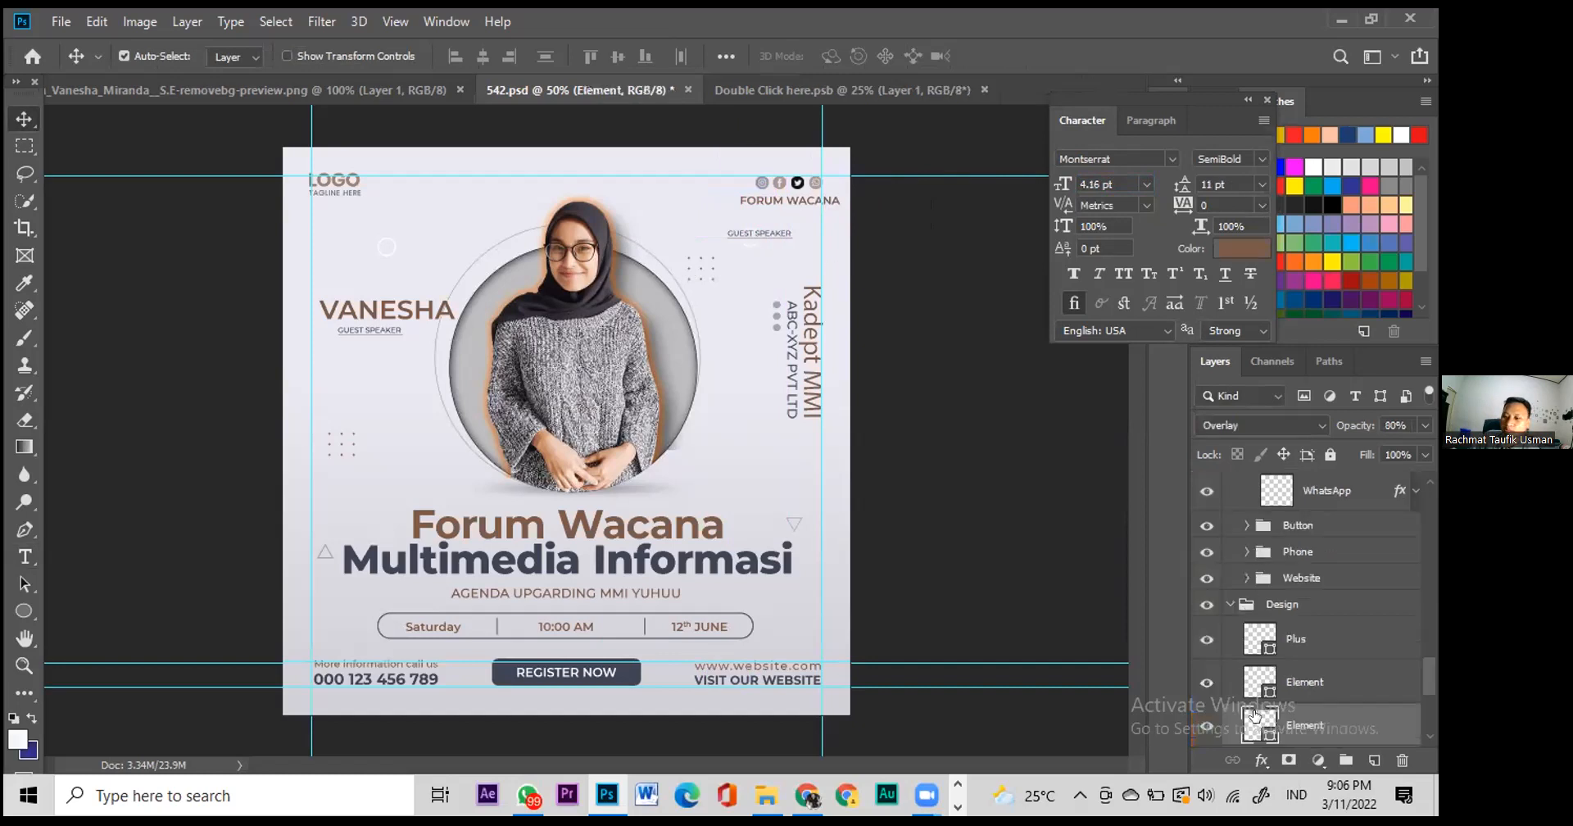
{"action": "left_click", "coordinate": [797, 239]}
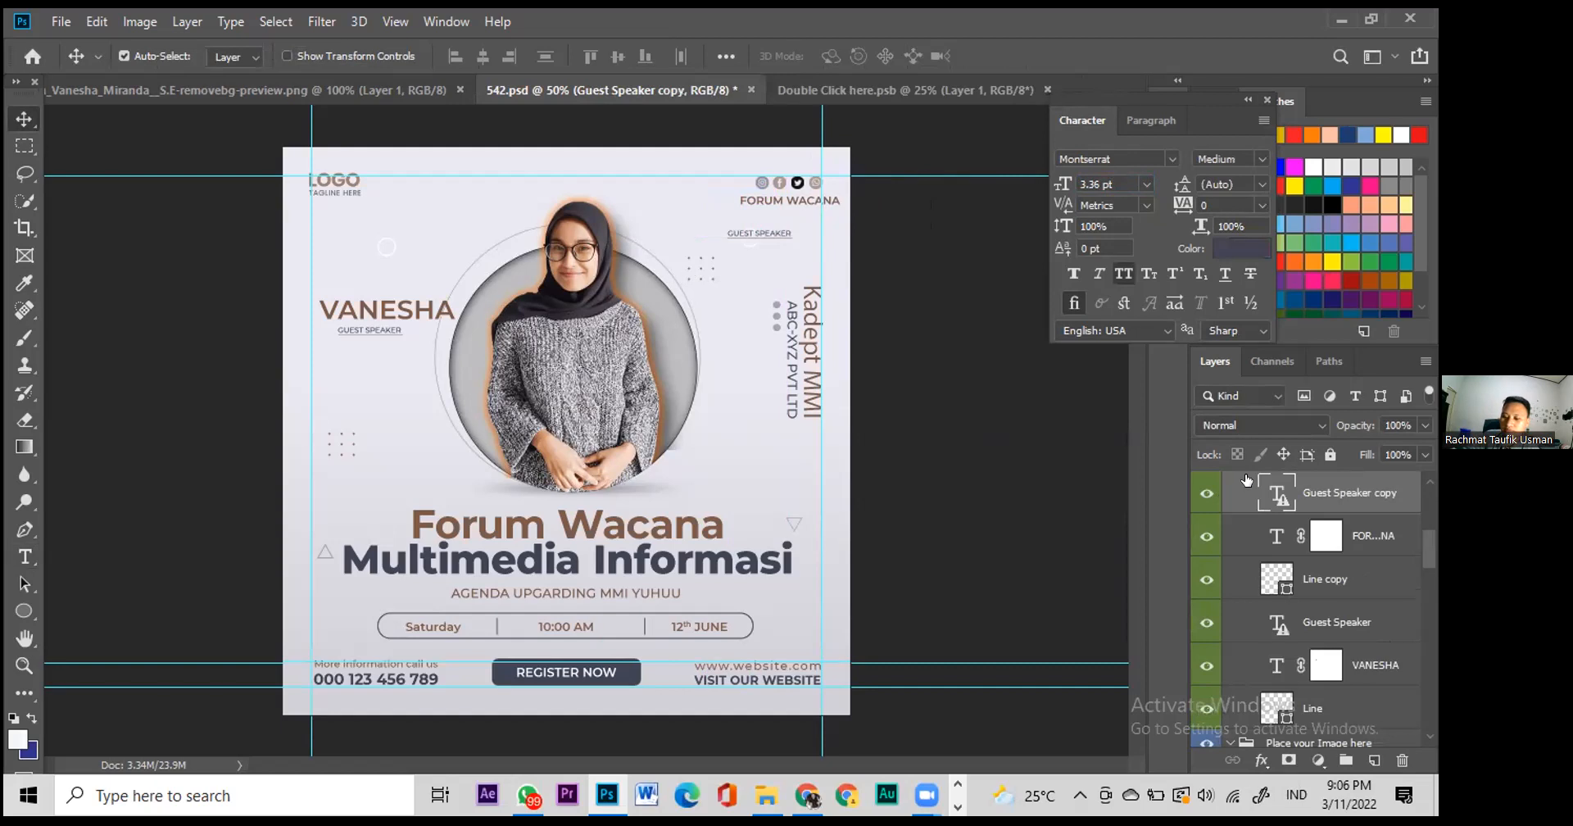
{"action": "key", "text": "Delete"}
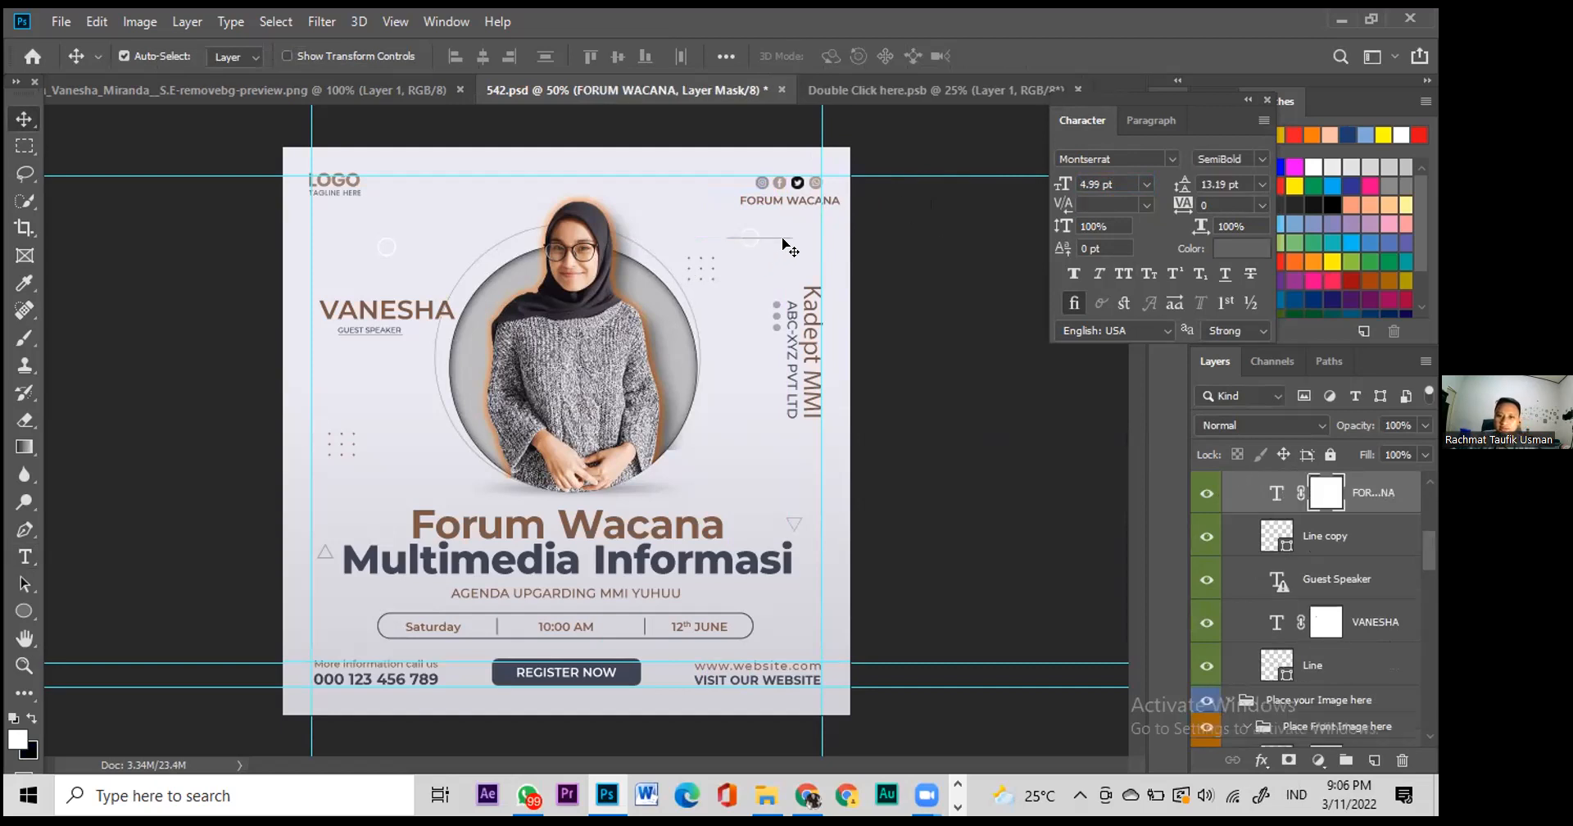
{"action": "left_click", "coordinate": [839, 243]}
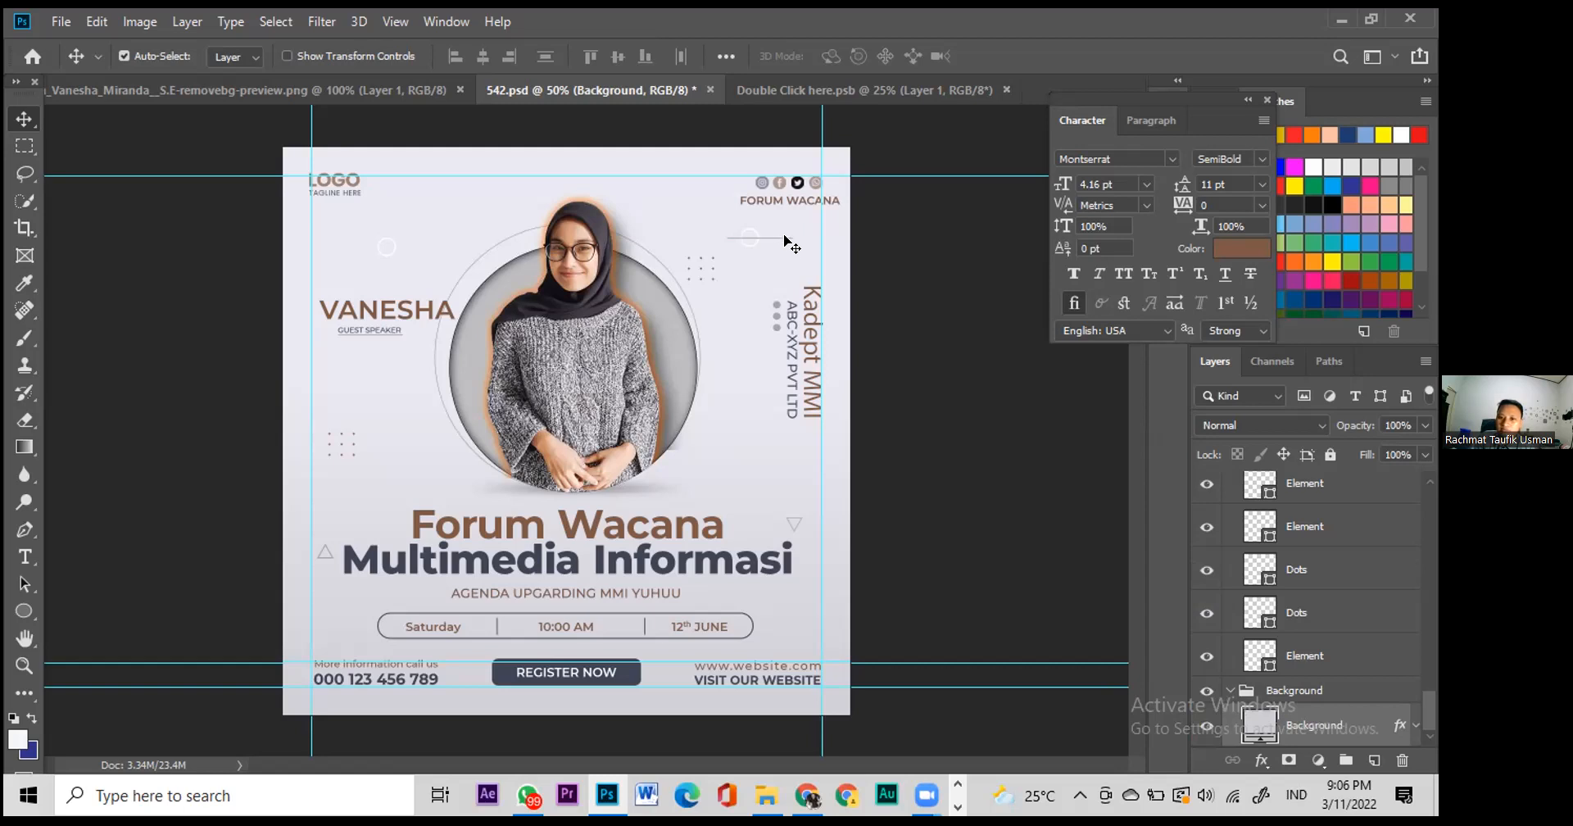
Step: Identify the Element circle decoration layer using the canvas layer list and its eye icon
{"action": "left_click_drag", "start_coordinate": [786, 239], "coordinate": [785, 240]}
{"action": "right_click", "coordinate": [785, 239]}
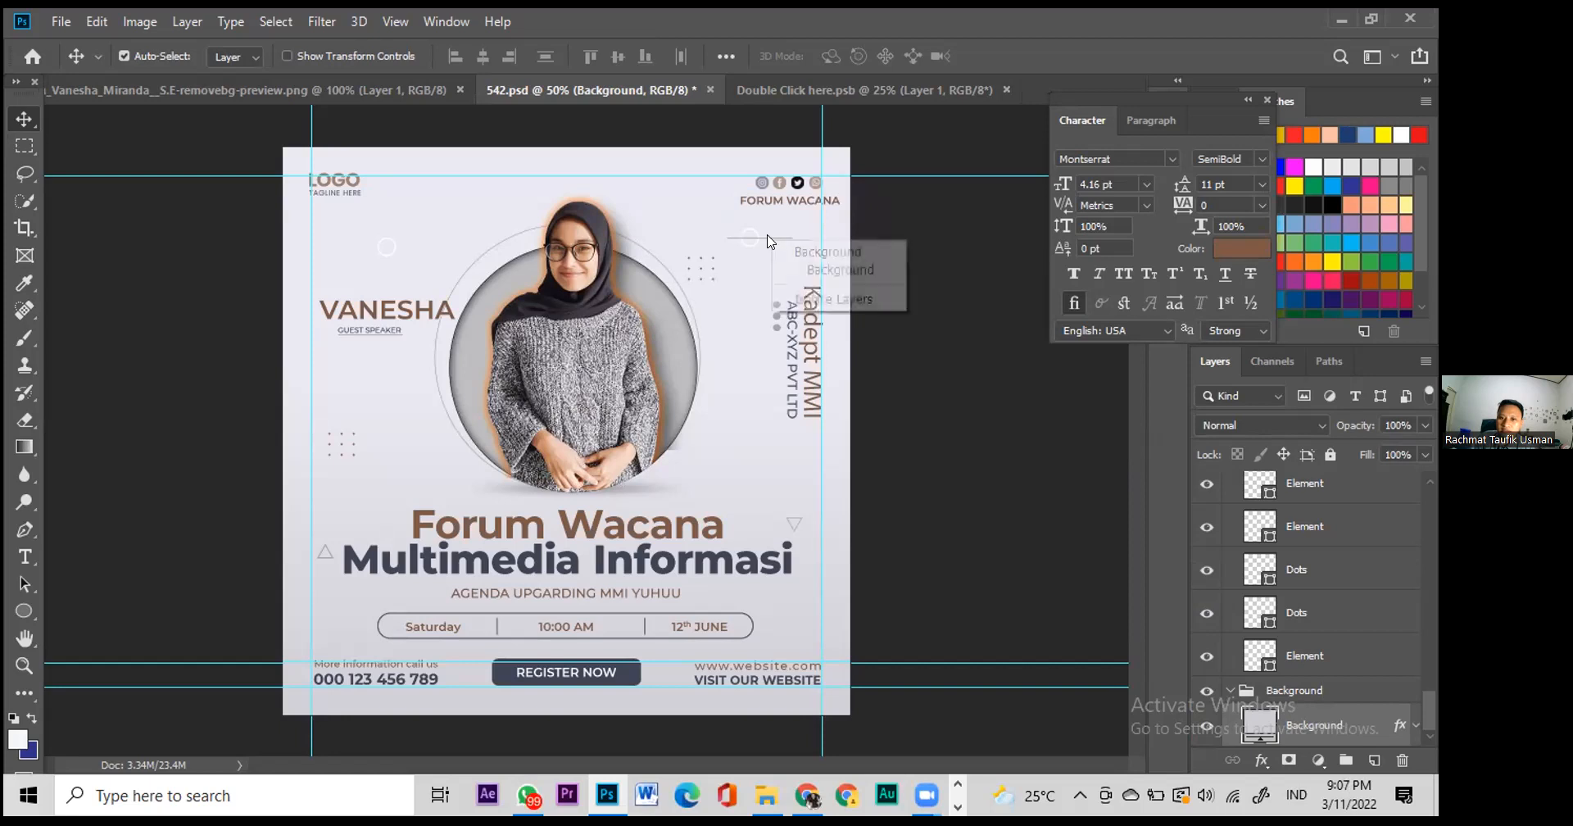
{"action": "right_click", "coordinate": [740, 233]}
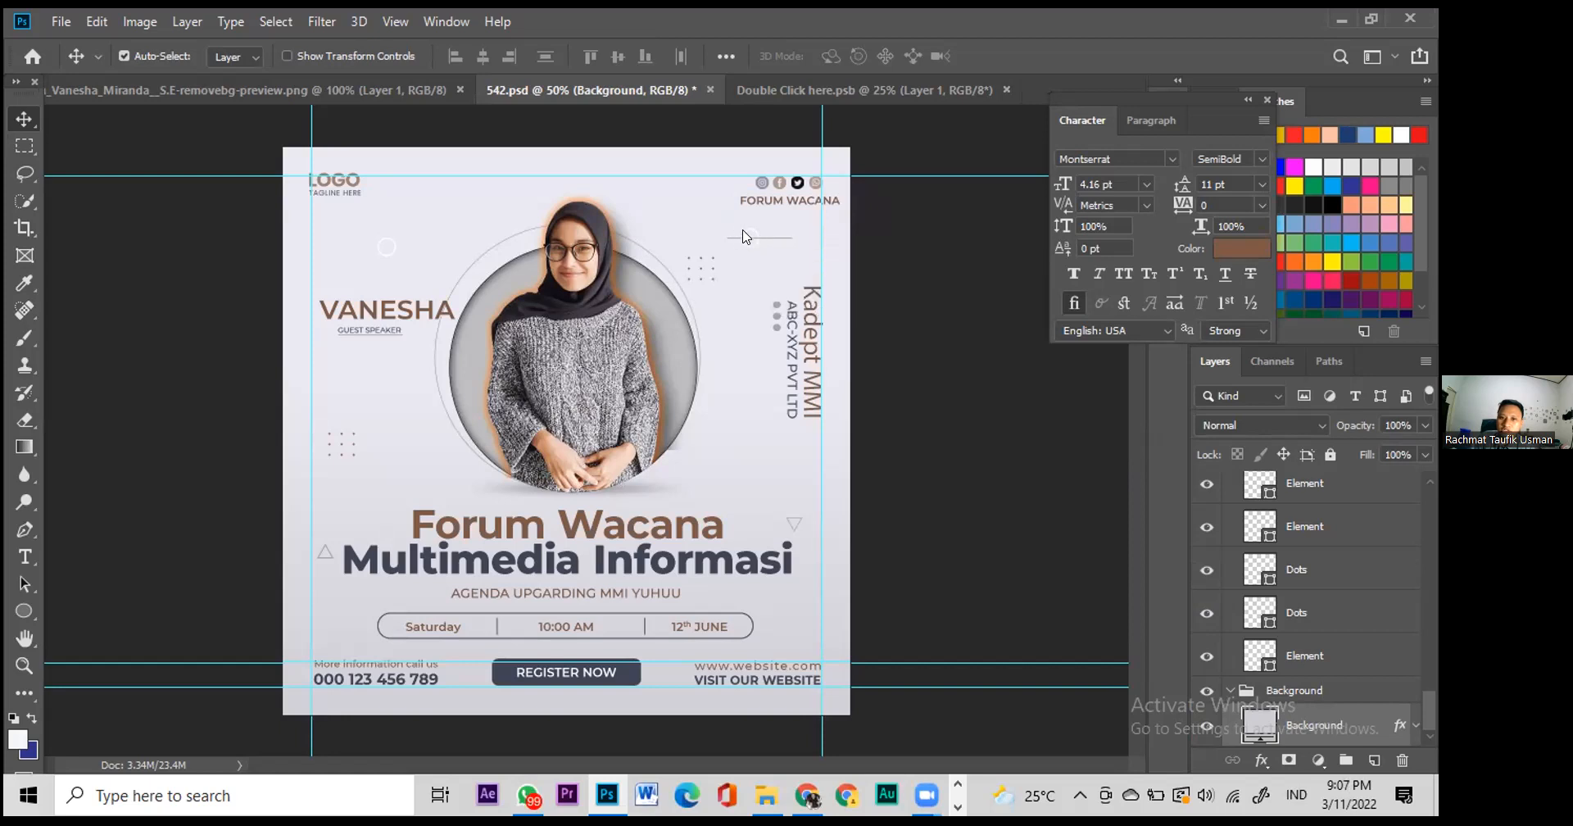
{"action": "right_click", "coordinate": [743, 232]}
{"action": "left_click", "coordinate": [812, 262]}
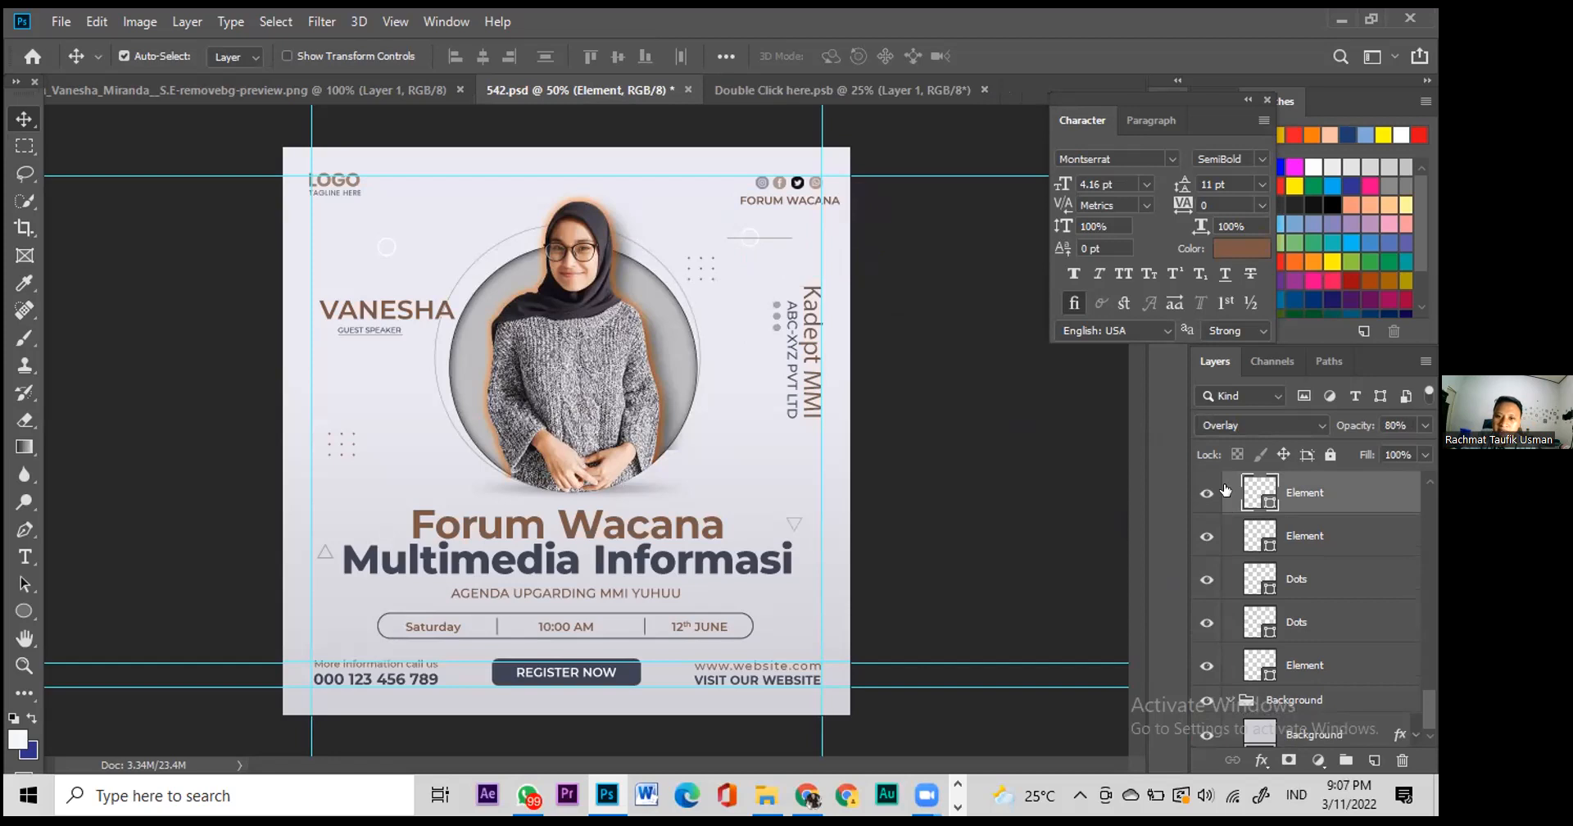
{"action": "key", "text": "alt+bracketleft"}
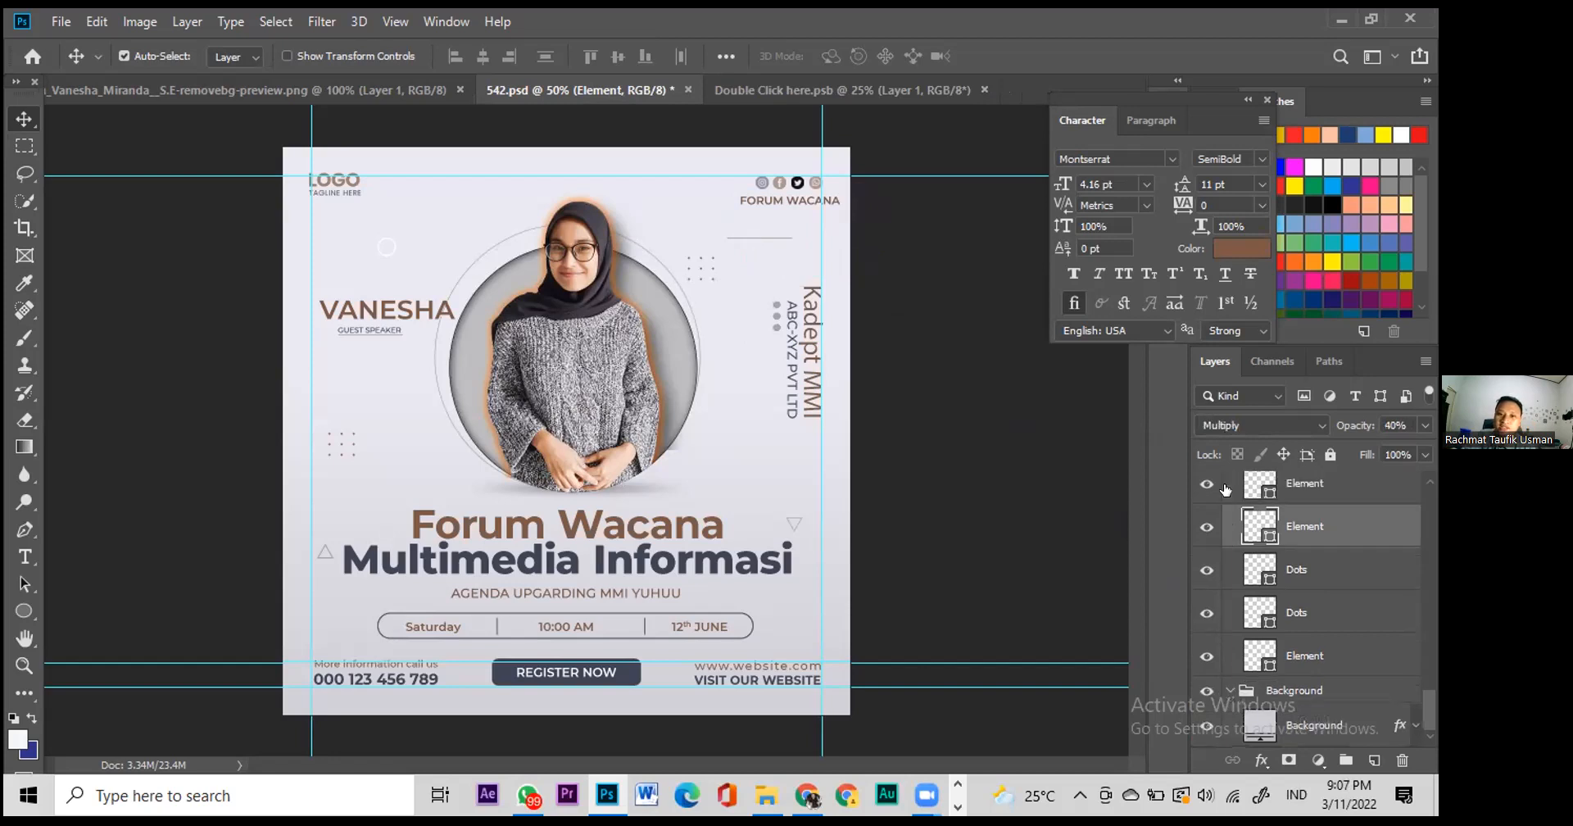
{"action": "key", "text": "ctrl+z"}
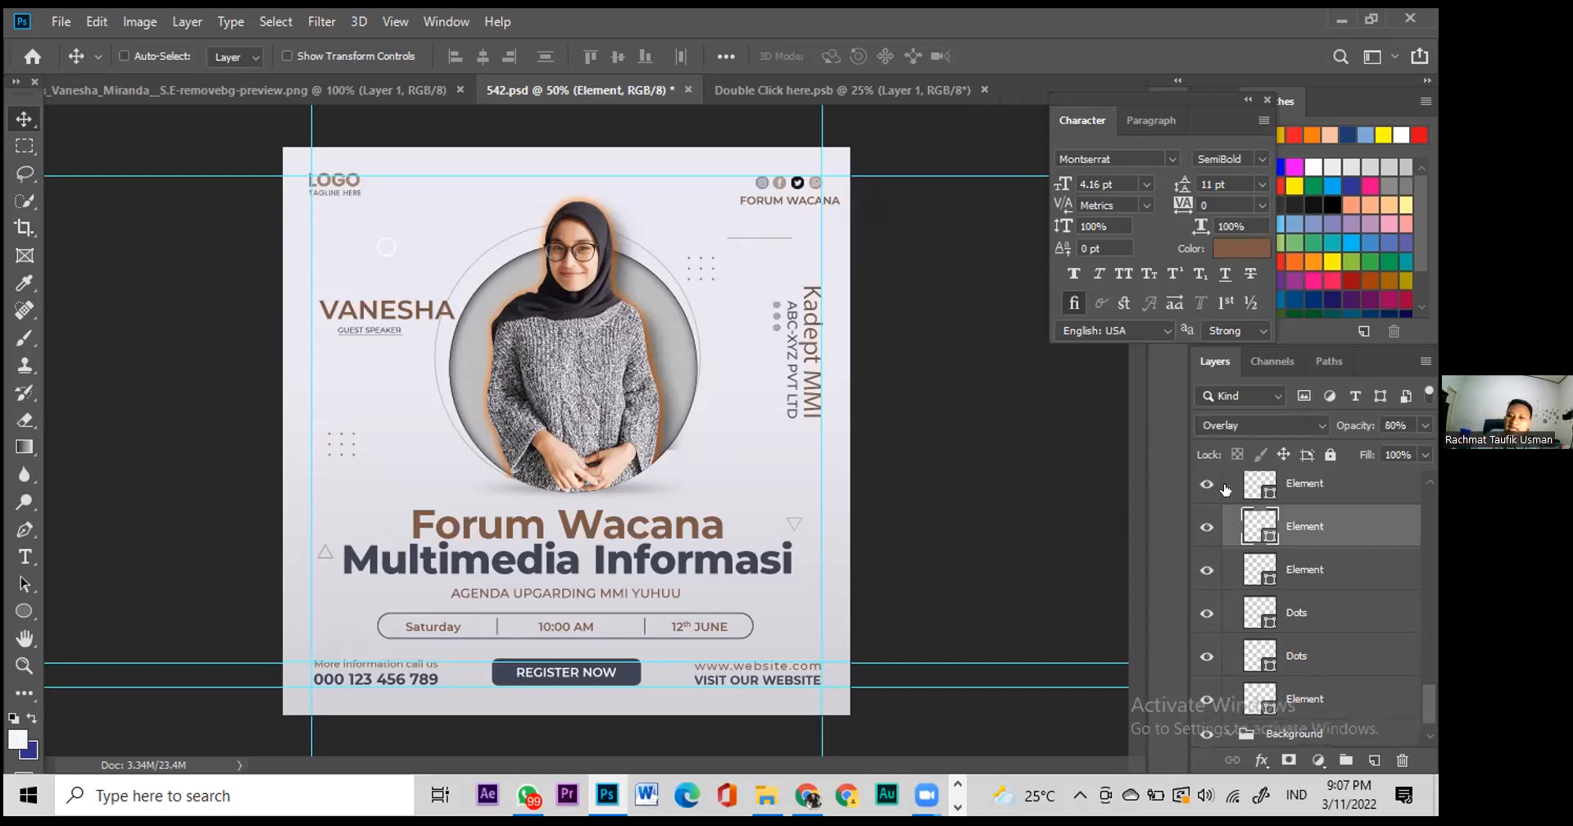
{"action": "left_click", "coordinate": [1206, 527]}
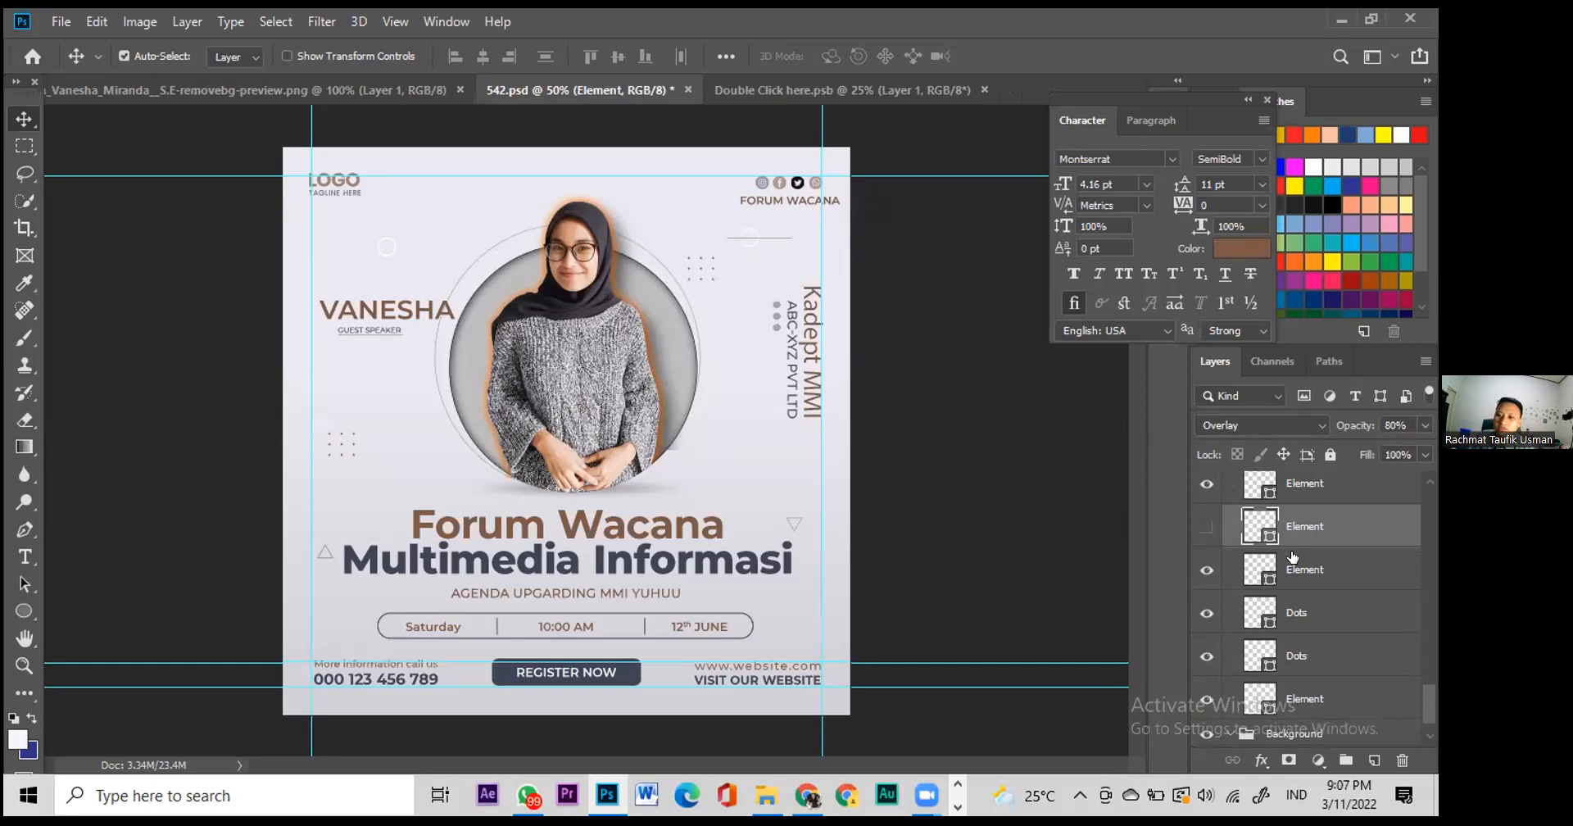
{"action": "left_click", "coordinate": [1206, 527]}
Step: Move the small circle decoration lower beside the Kadept MMI text and select the Background fill layer
{"action": "left_click_drag", "start_coordinate": [761, 239], "coordinate": [762, 259]}
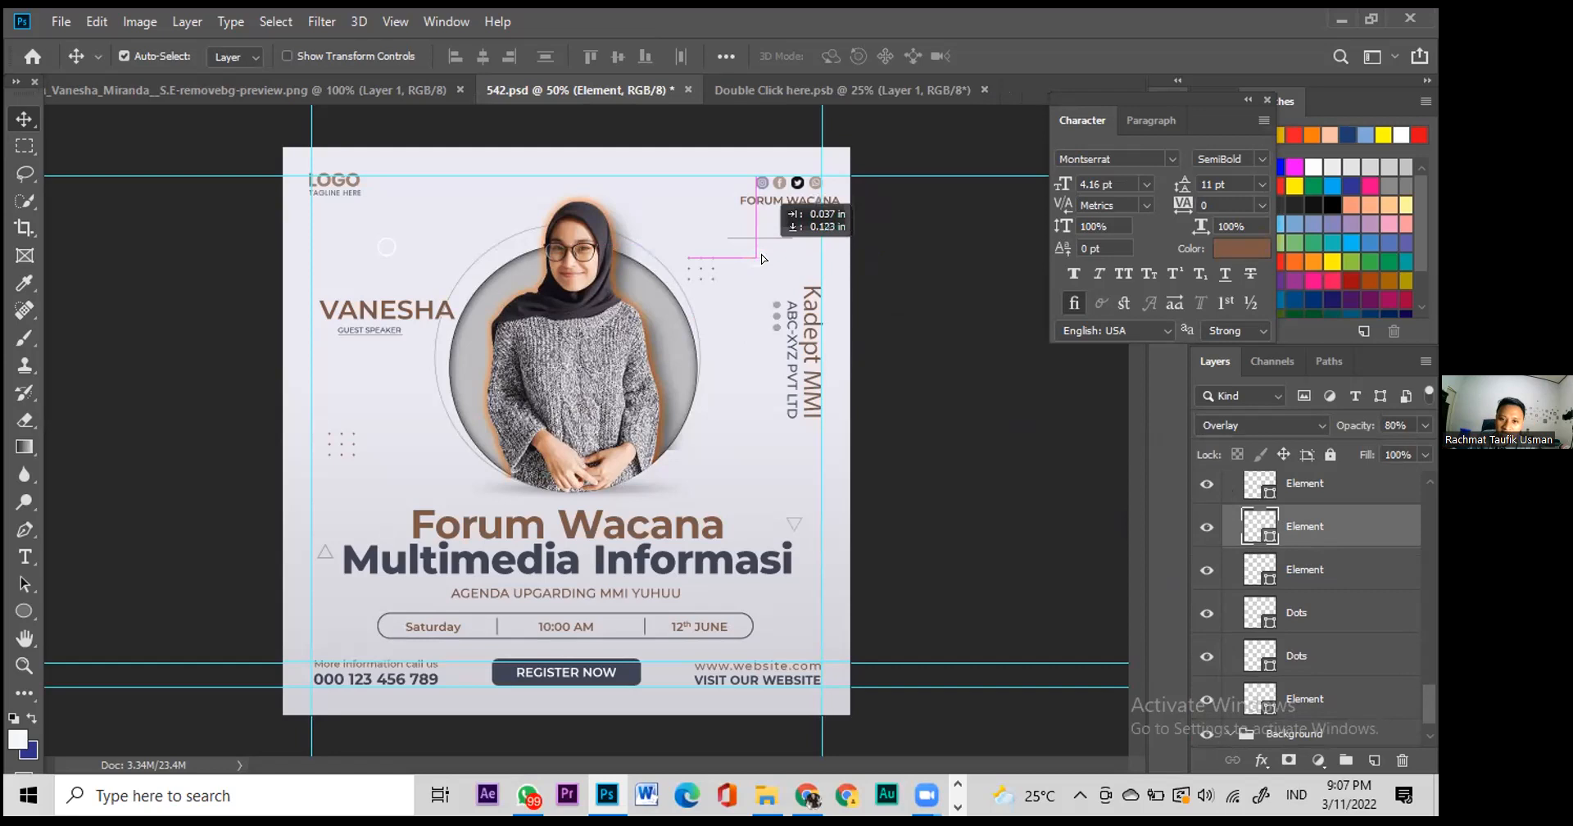
{"action": "left_click_drag", "start_coordinate": [736, 441], "coordinate": [746, 467]}
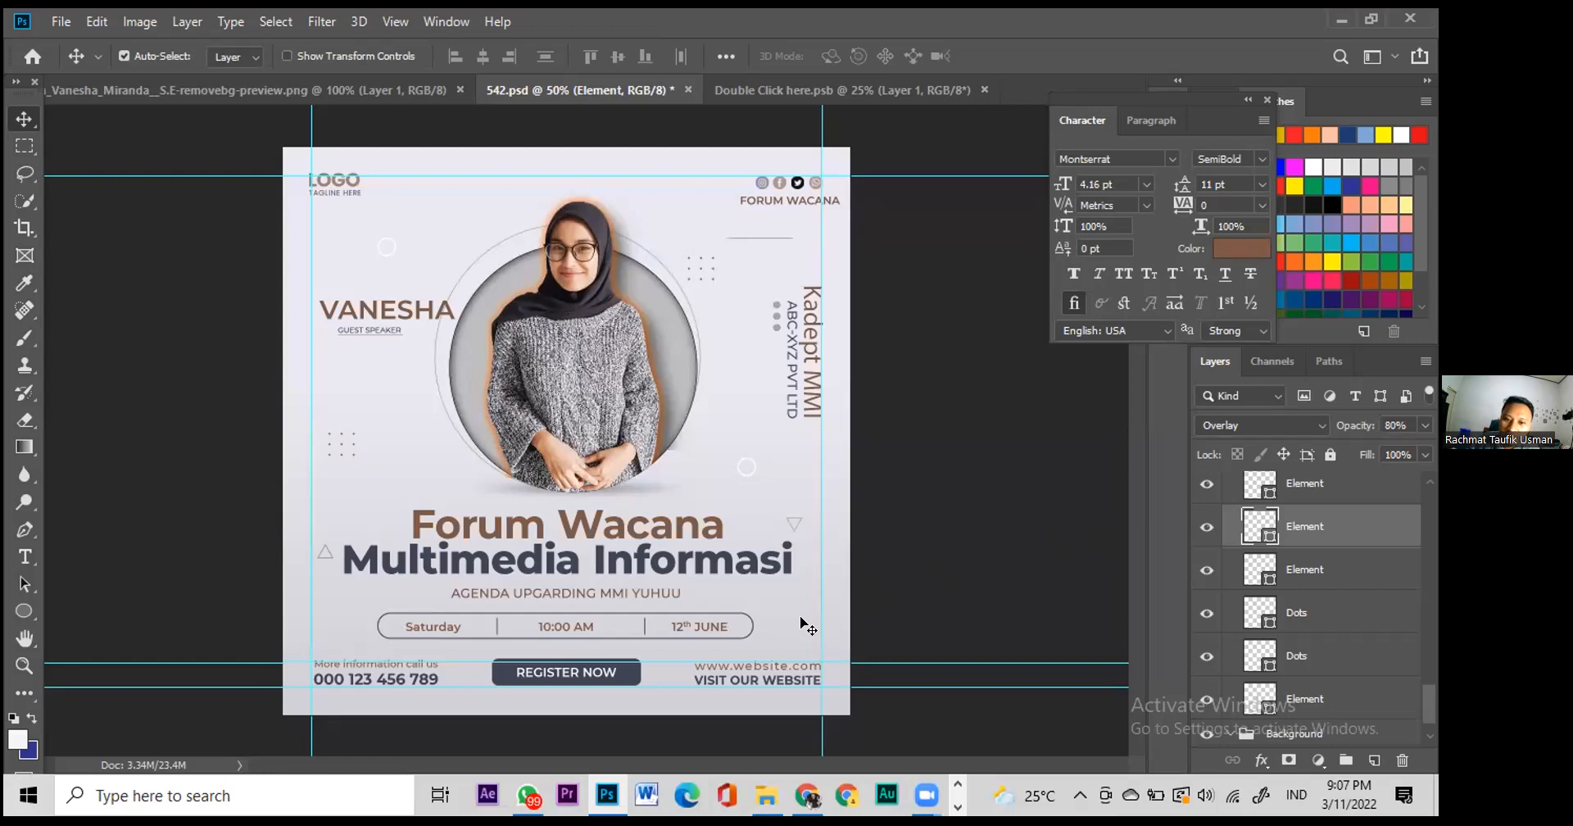
{"action": "scroll", "coordinate": [1430, 697], "scroll_direction": "down", "scroll_amount": 1}
{"action": "left_click", "coordinate": [1264, 729]}
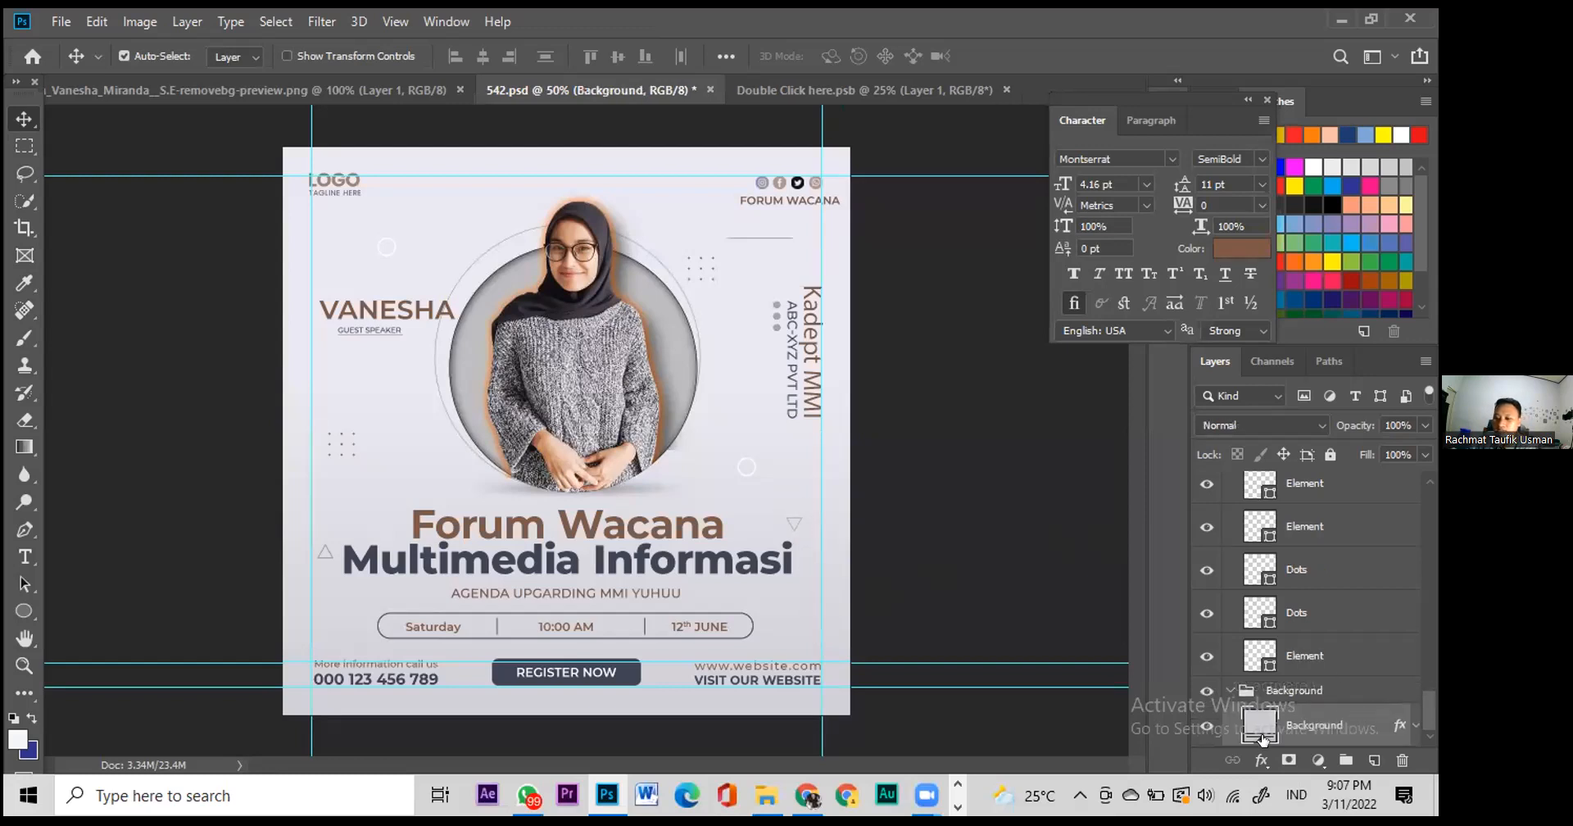
Step: Change the Background fill colour to light purple #8f8fe6
{"action": "double_click", "coordinate": [1262, 729]}
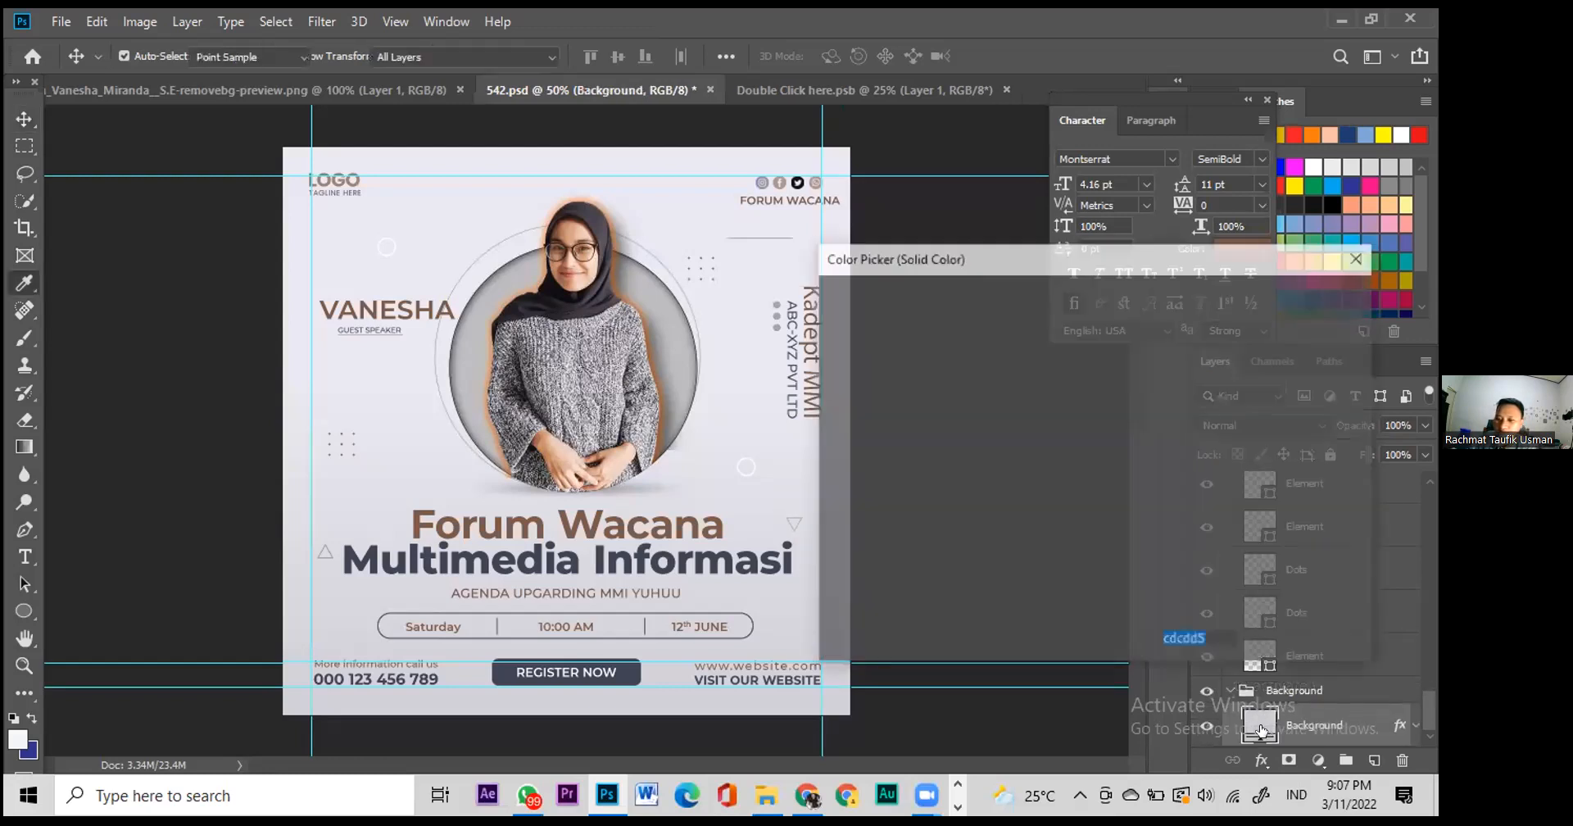
{"action": "left_click", "coordinate": [921, 340]}
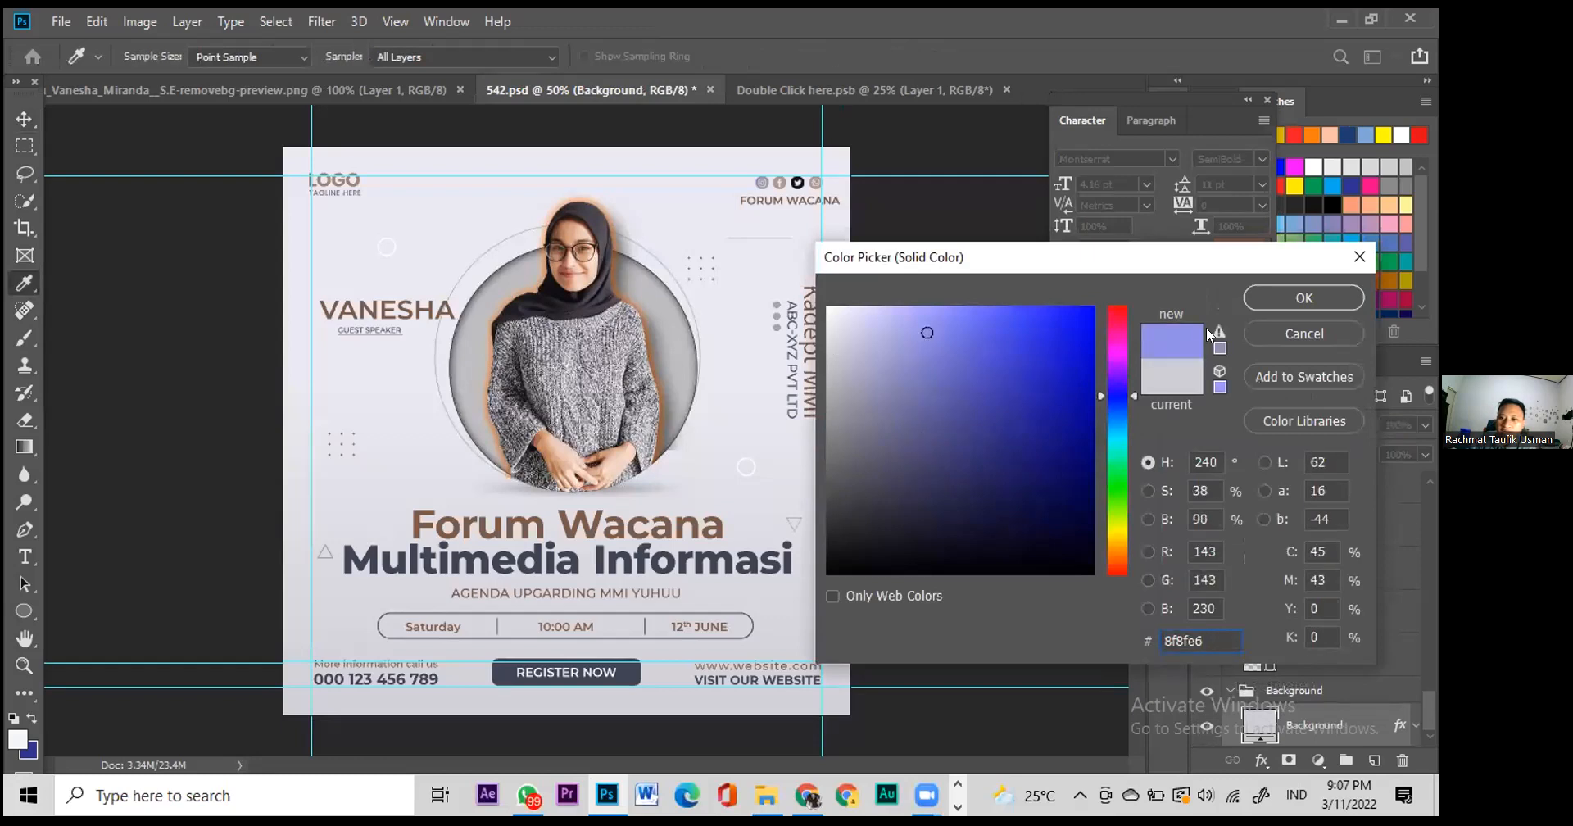
{"action": "left_click", "coordinate": [1303, 300]}
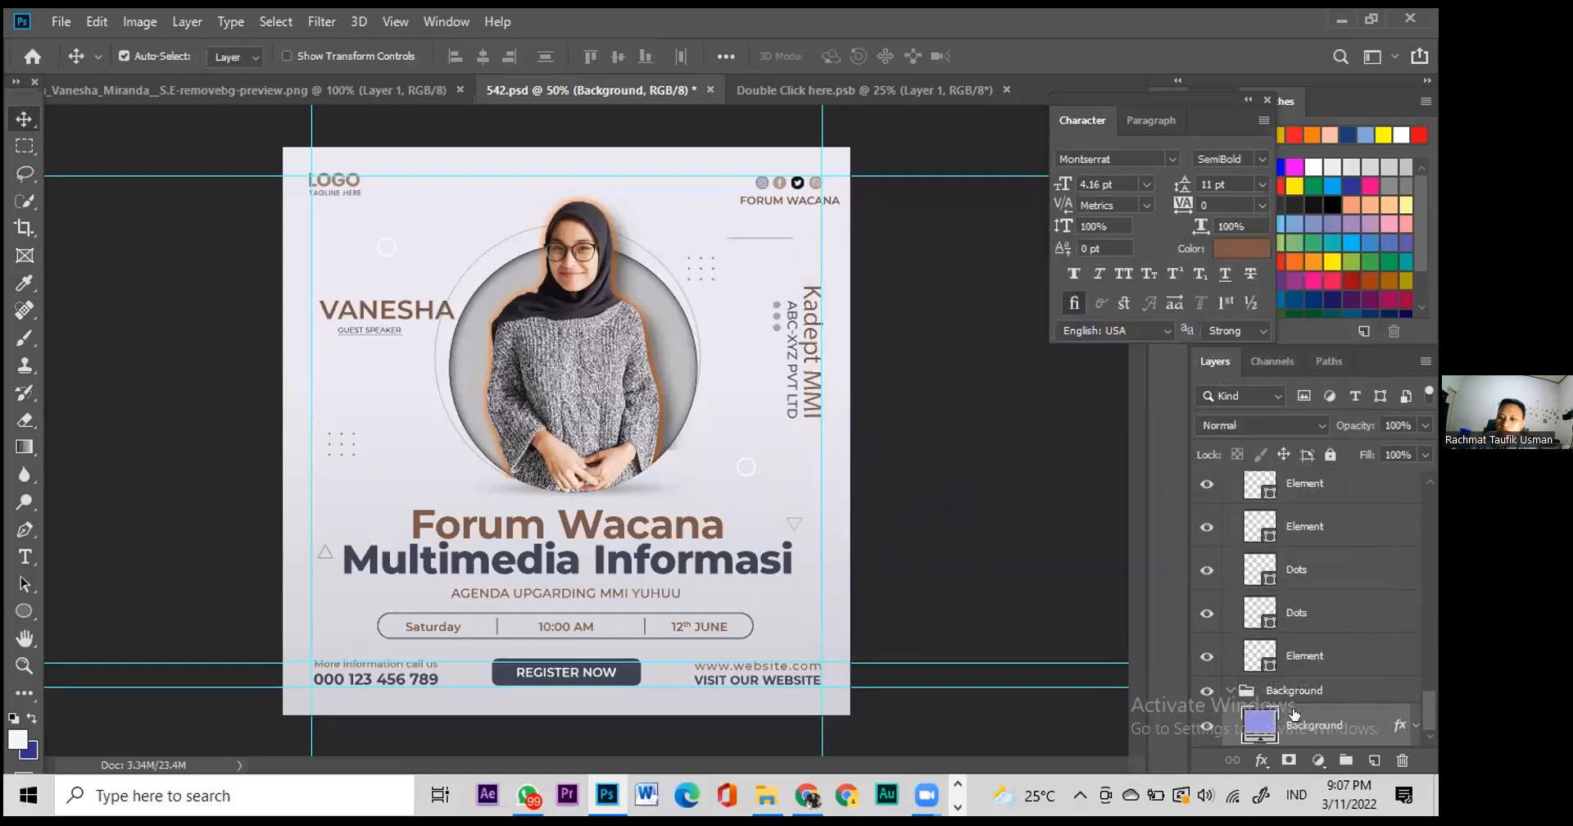
Step: Hide the whole Background group, leaving the flyer on a transparent canvas
{"action": "left_click", "coordinate": [1229, 691]}
{"action": "left_click", "coordinate": [1229, 734]}
{"action": "scroll", "coordinate": [1308, 699], "scroll_direction": "down", "scroll_amount": 1}
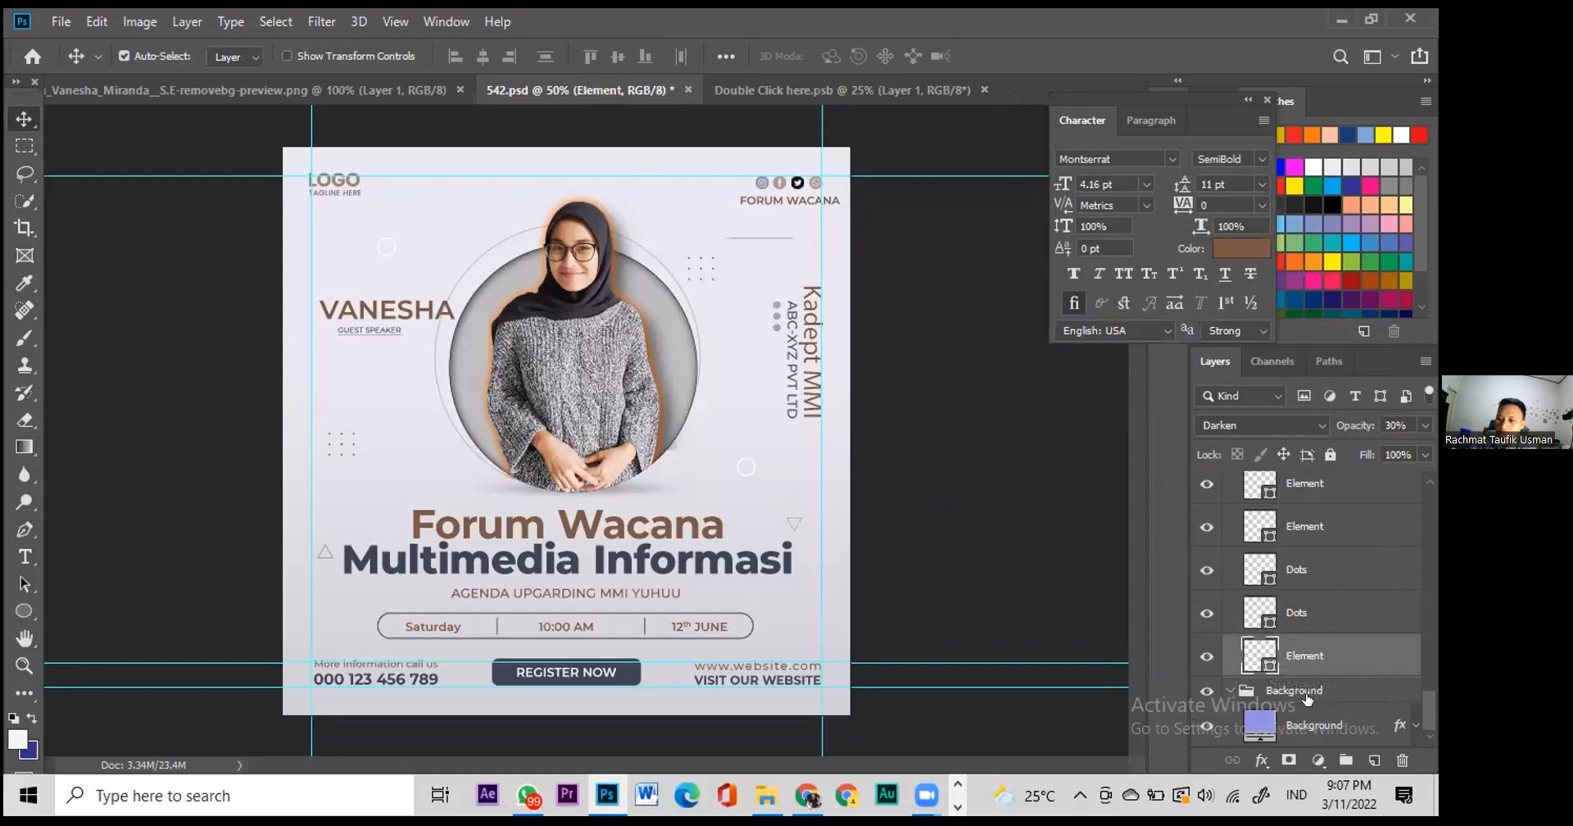
{"action": "left_click", "coordinate": [1201, 727]}
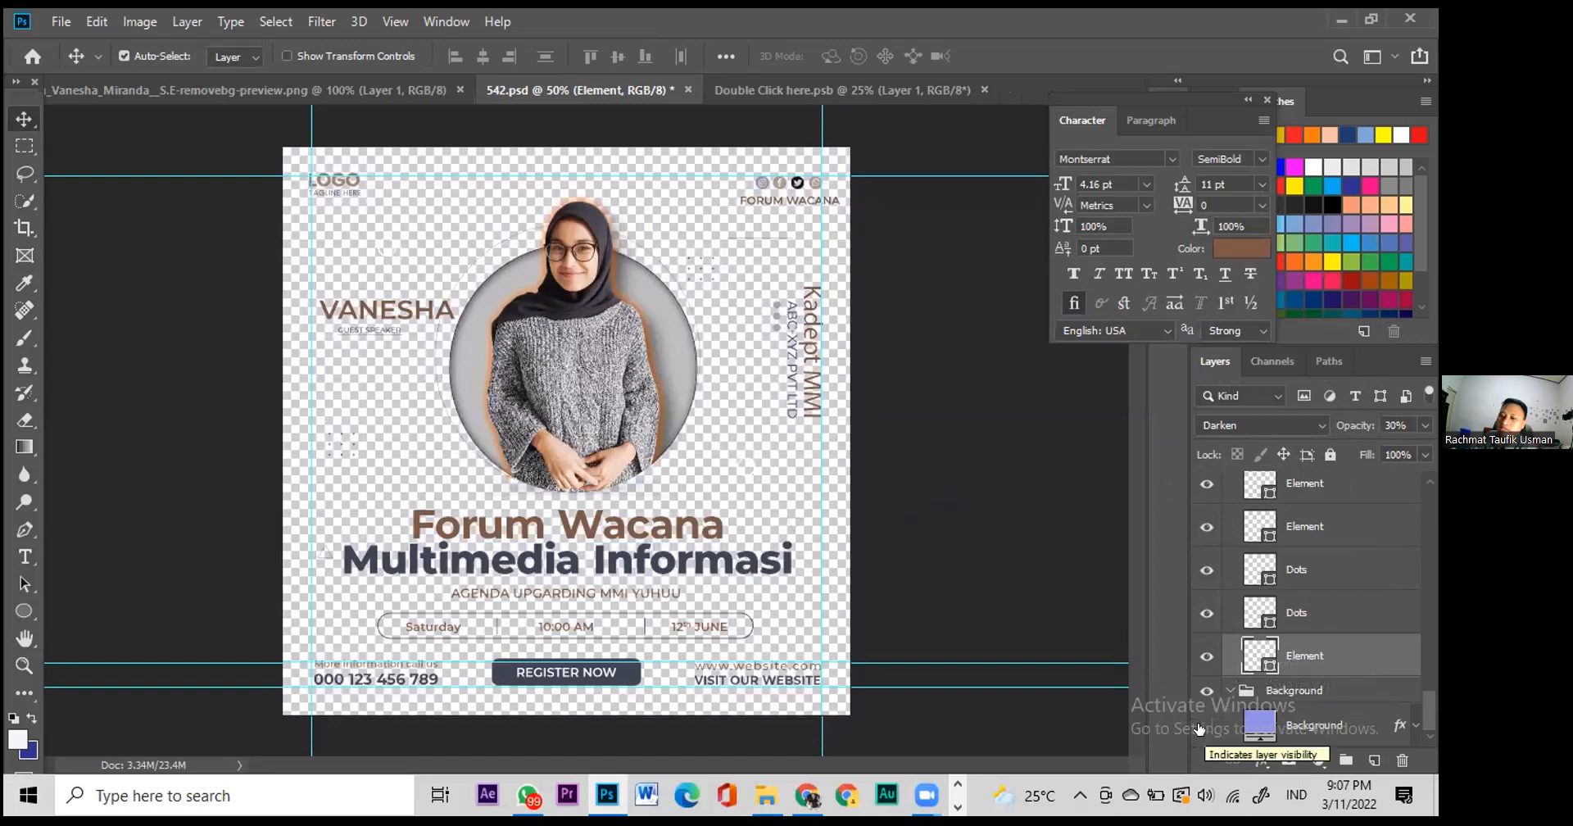
{"action": "left_click", "coordinate": [1202, 727]}
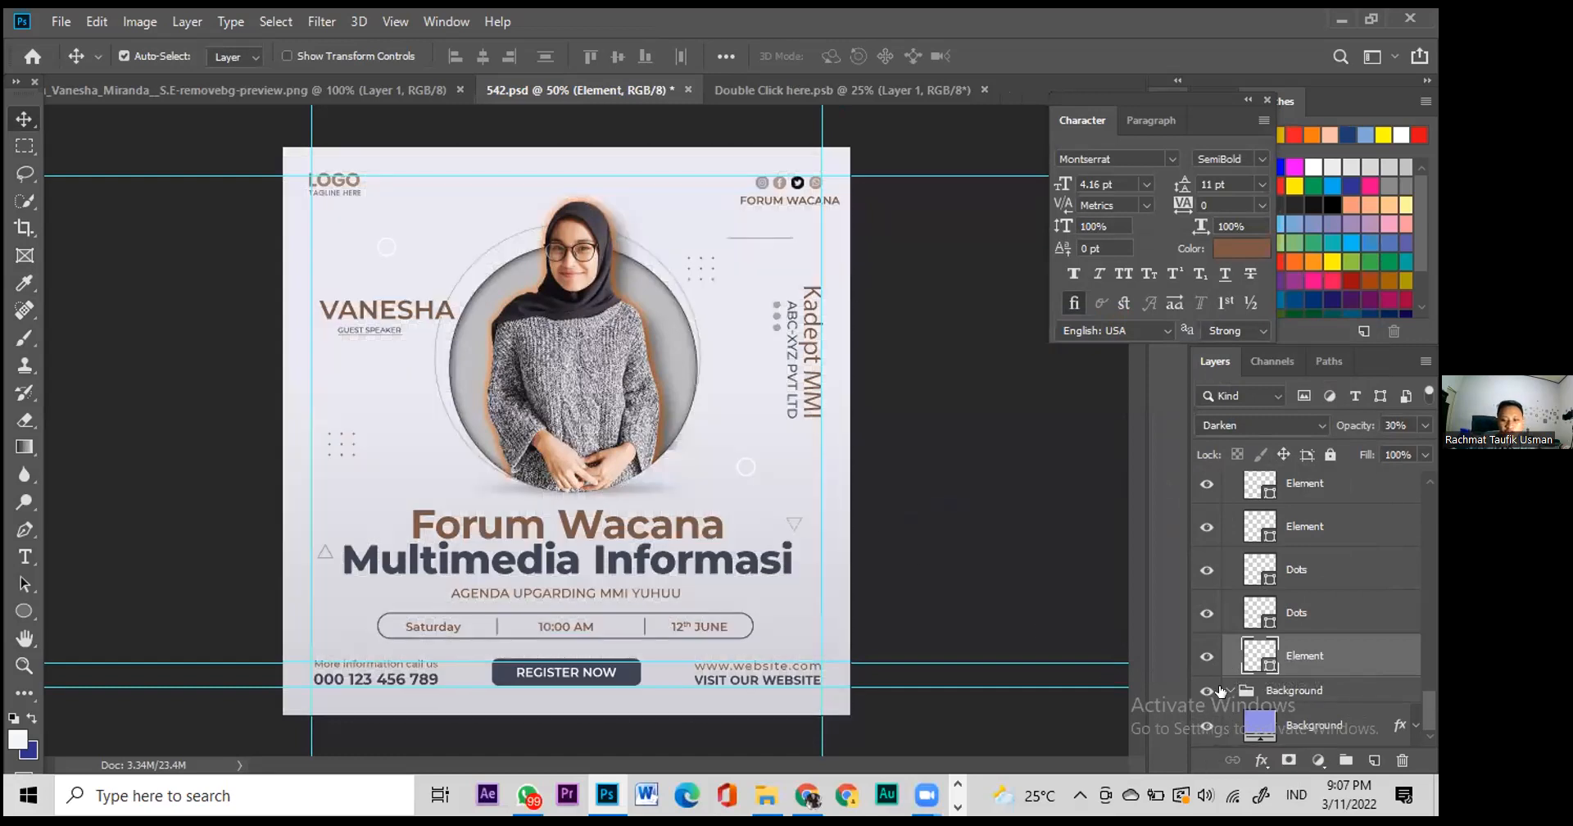
{"action": "left_click", "coordinate": [1296, 692]}
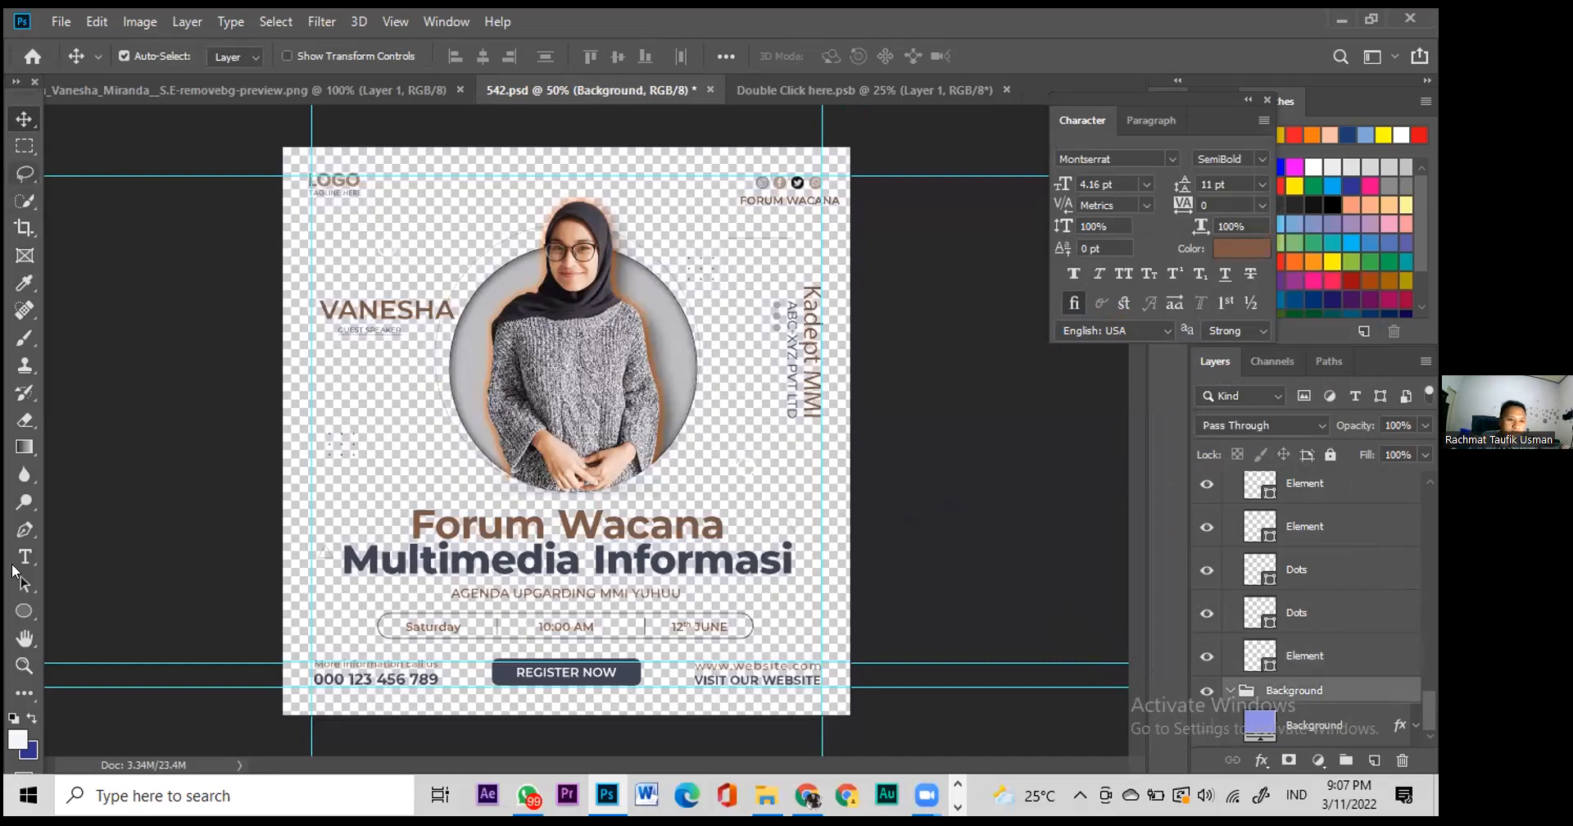
Step: Draw a white 1240 × 1164 px Rectangle 1 covering the whole canvas
{"action": "left_click", "coordinate": [24, 612]}
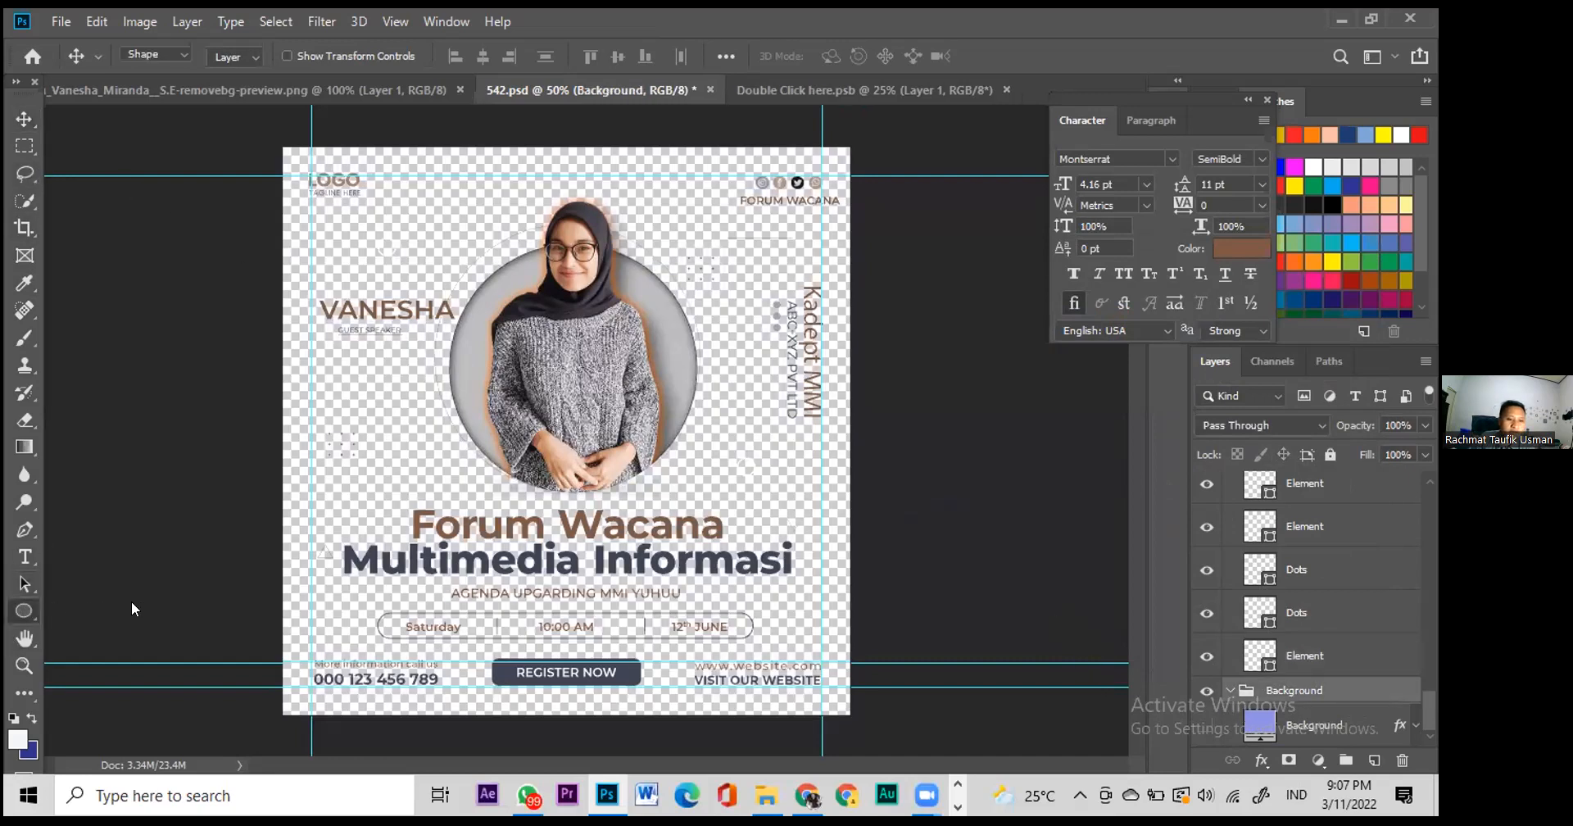
{"action": "left_click", "coordinate": [145, 613]}
{"action": "left_click_drag", "start_coordinate": [246, 125], "coordinate": [898, 736]}
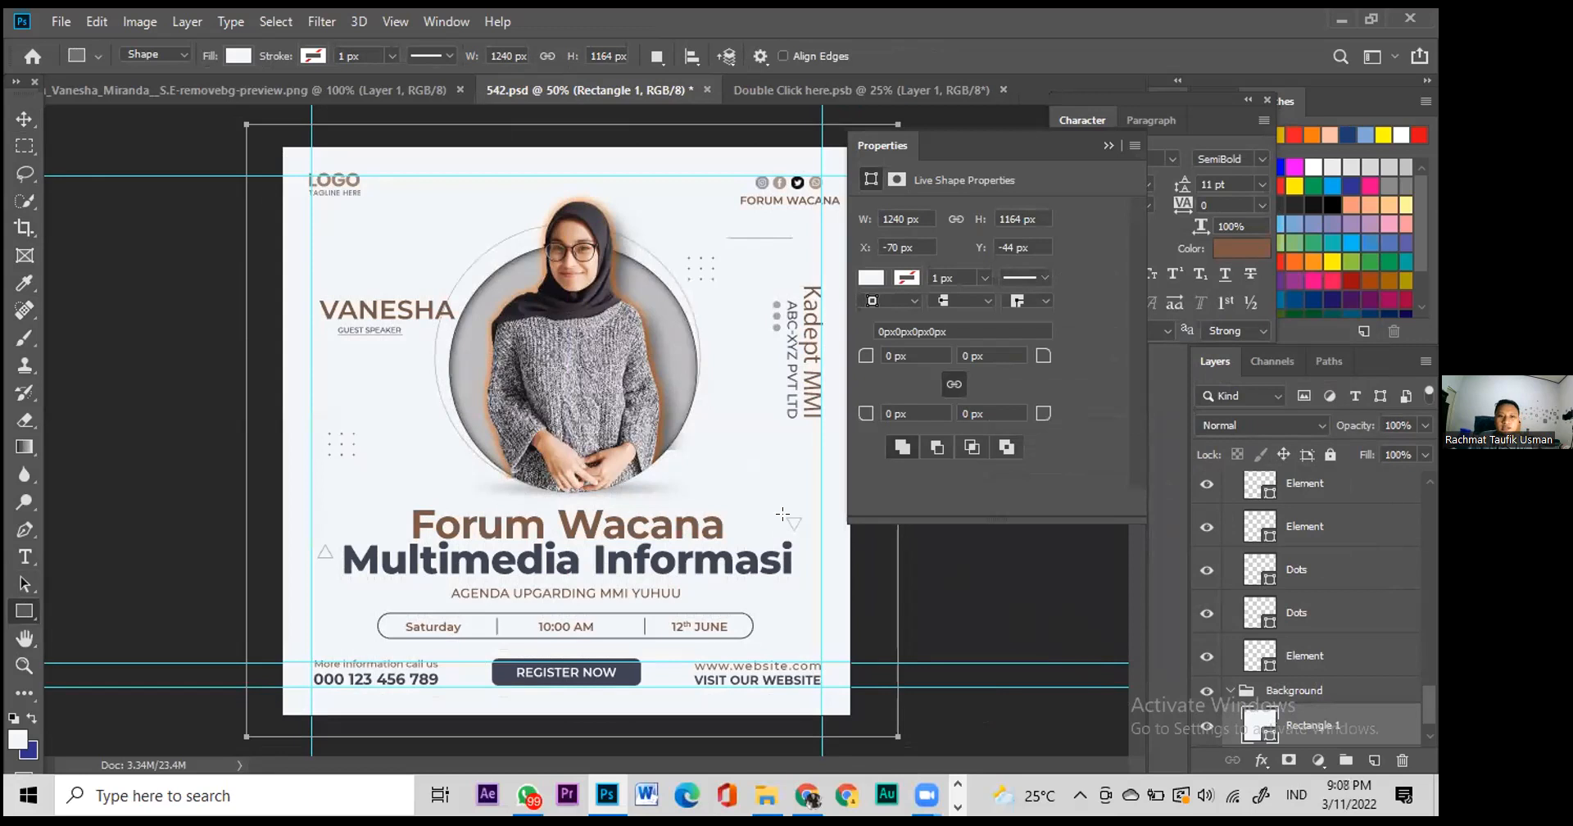
{"action": "scroll", "coordinate": [1291, 730], "scroll_direction": "down", "scroll_amount": 1}
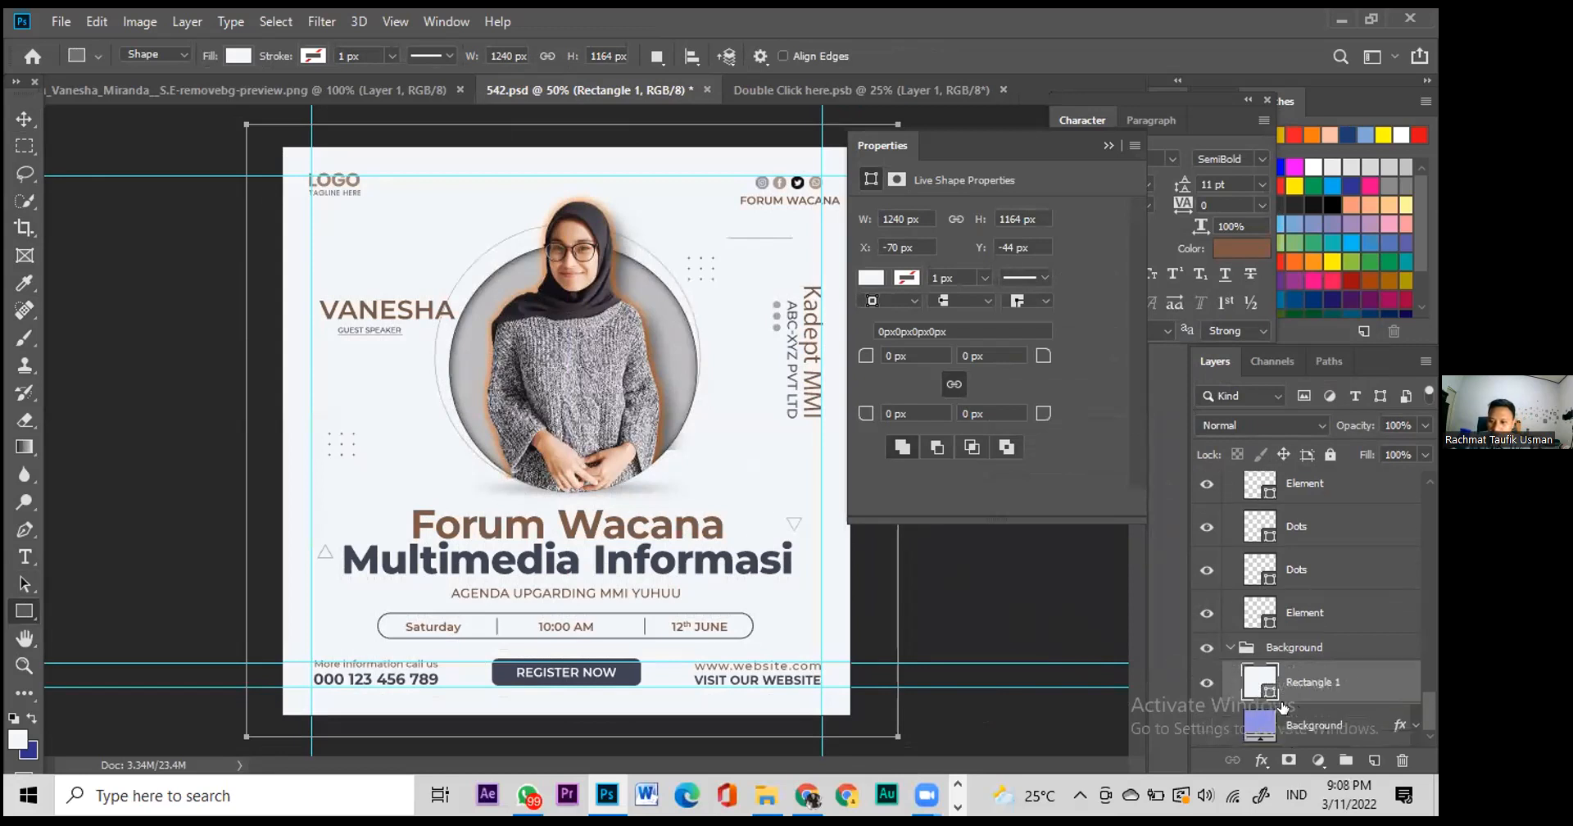
{"action": "left_click", "coordinate": [963, 561]}
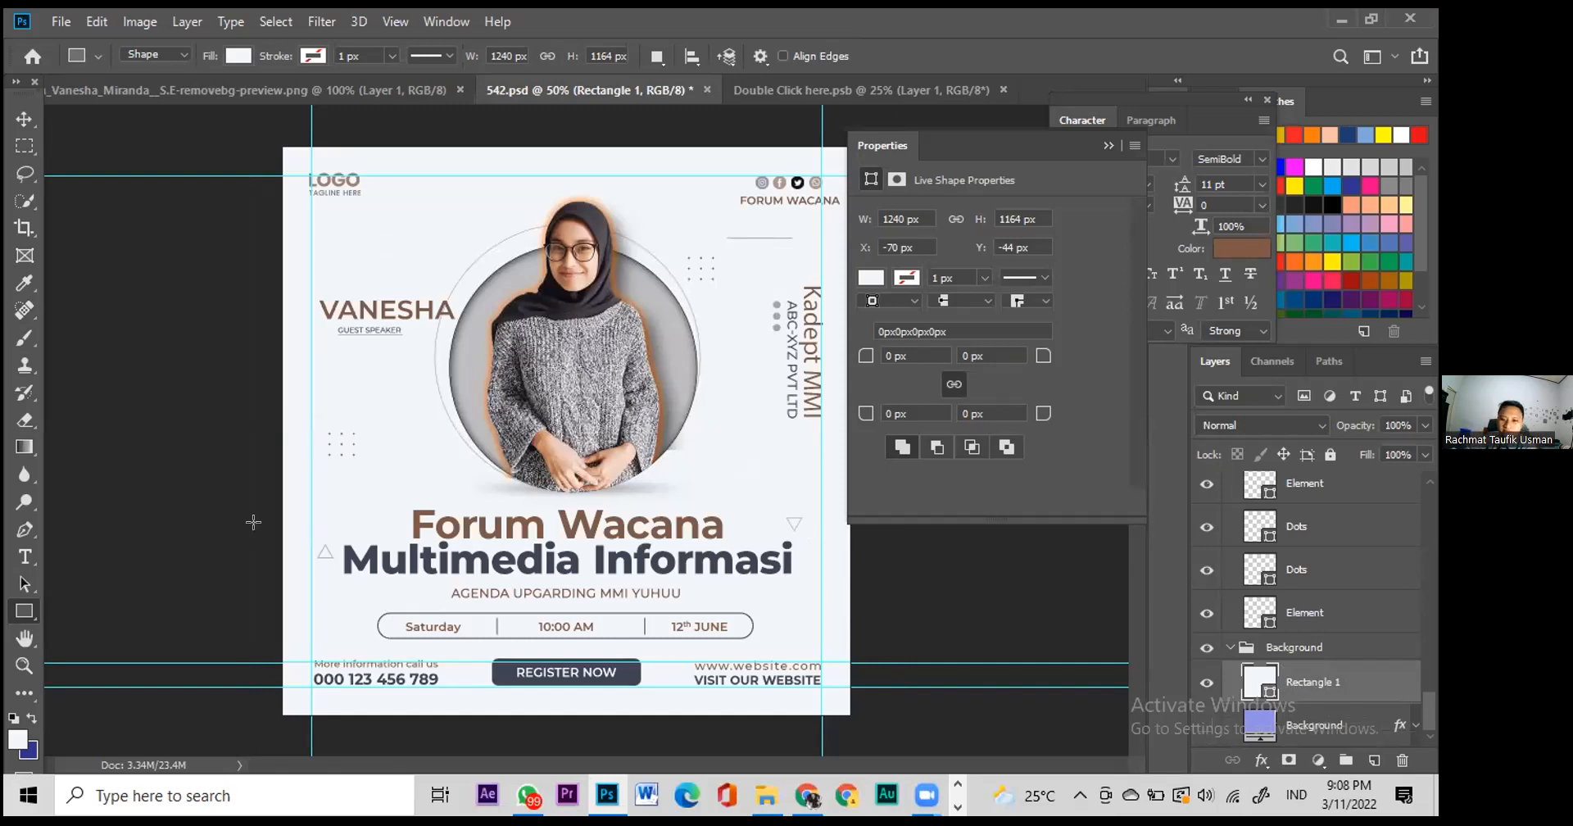
{"action": "left_click", "coordinate": [15, 122]}
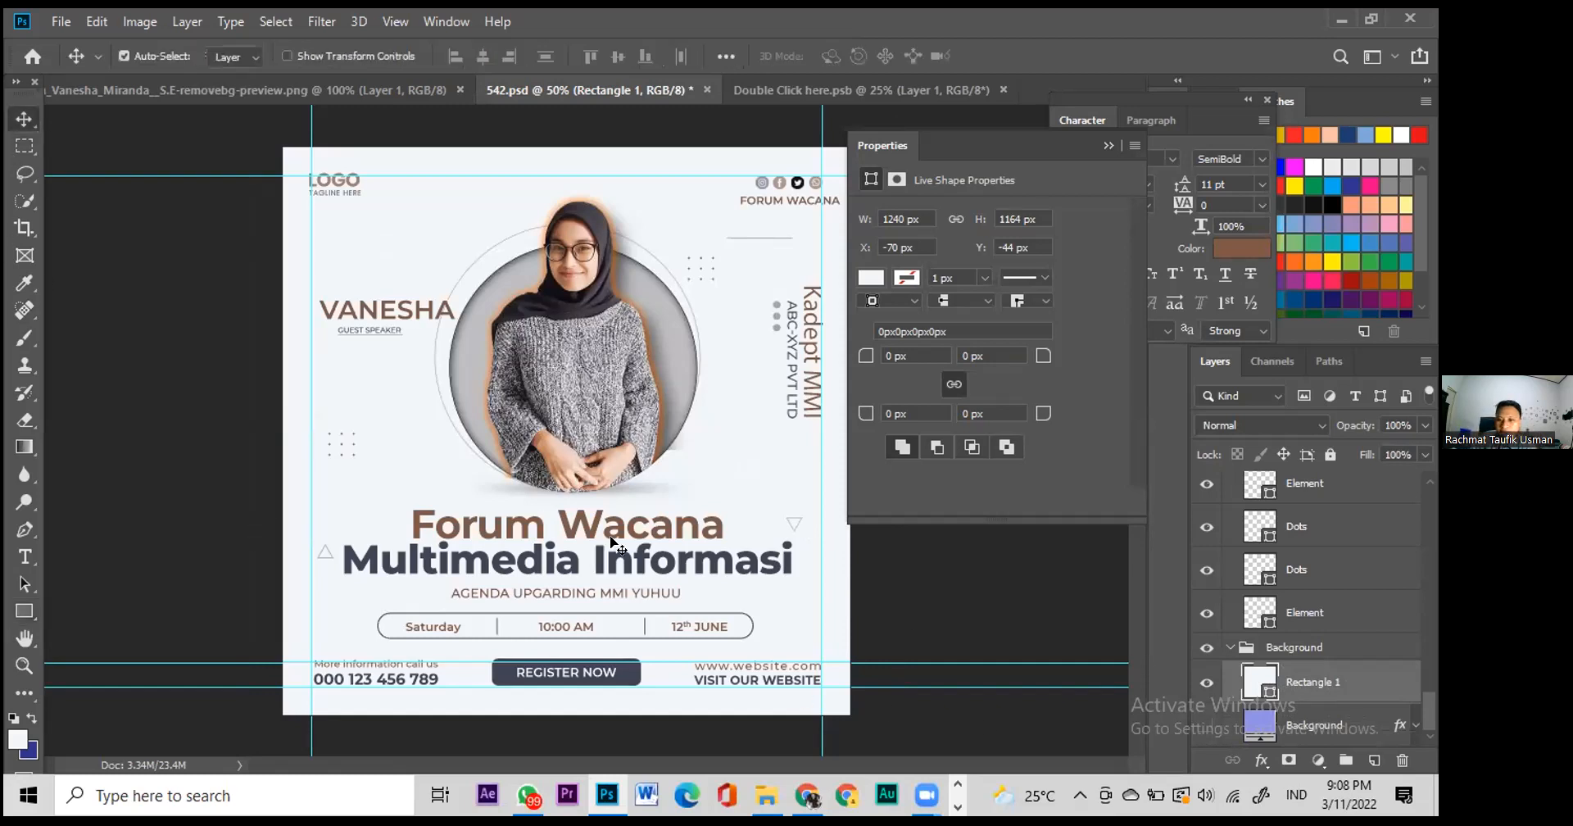
Step: Add a Normal-blend Gradient Overlay to Rectangle 1 via Blending Options
{"action": "right_click", "coordinate": [1264, 684]}
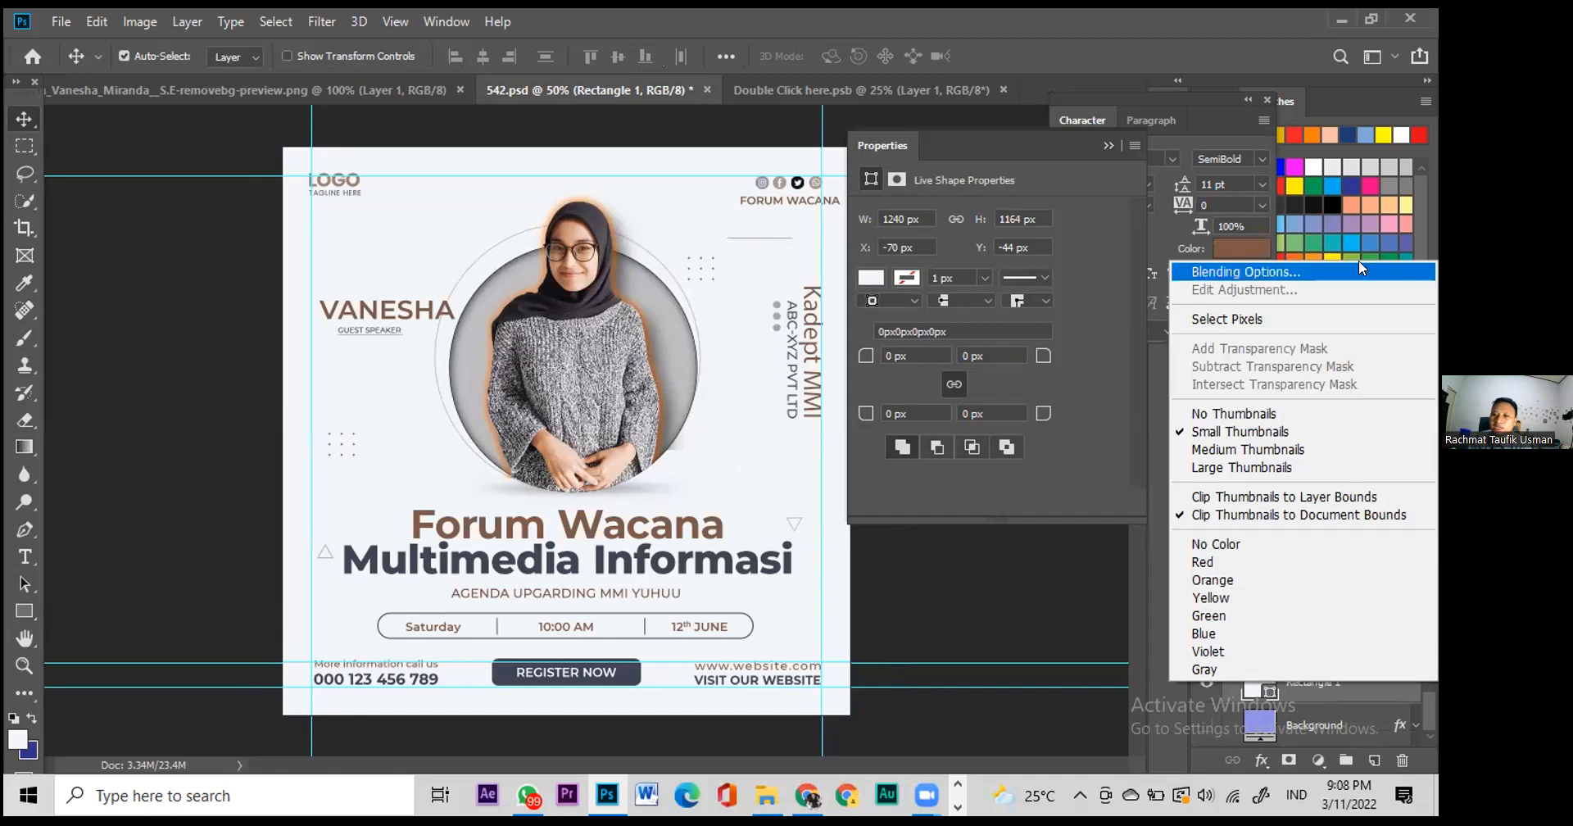
{"action": "key", "text": "Escape"}
{"action": "key", "text": "space"}
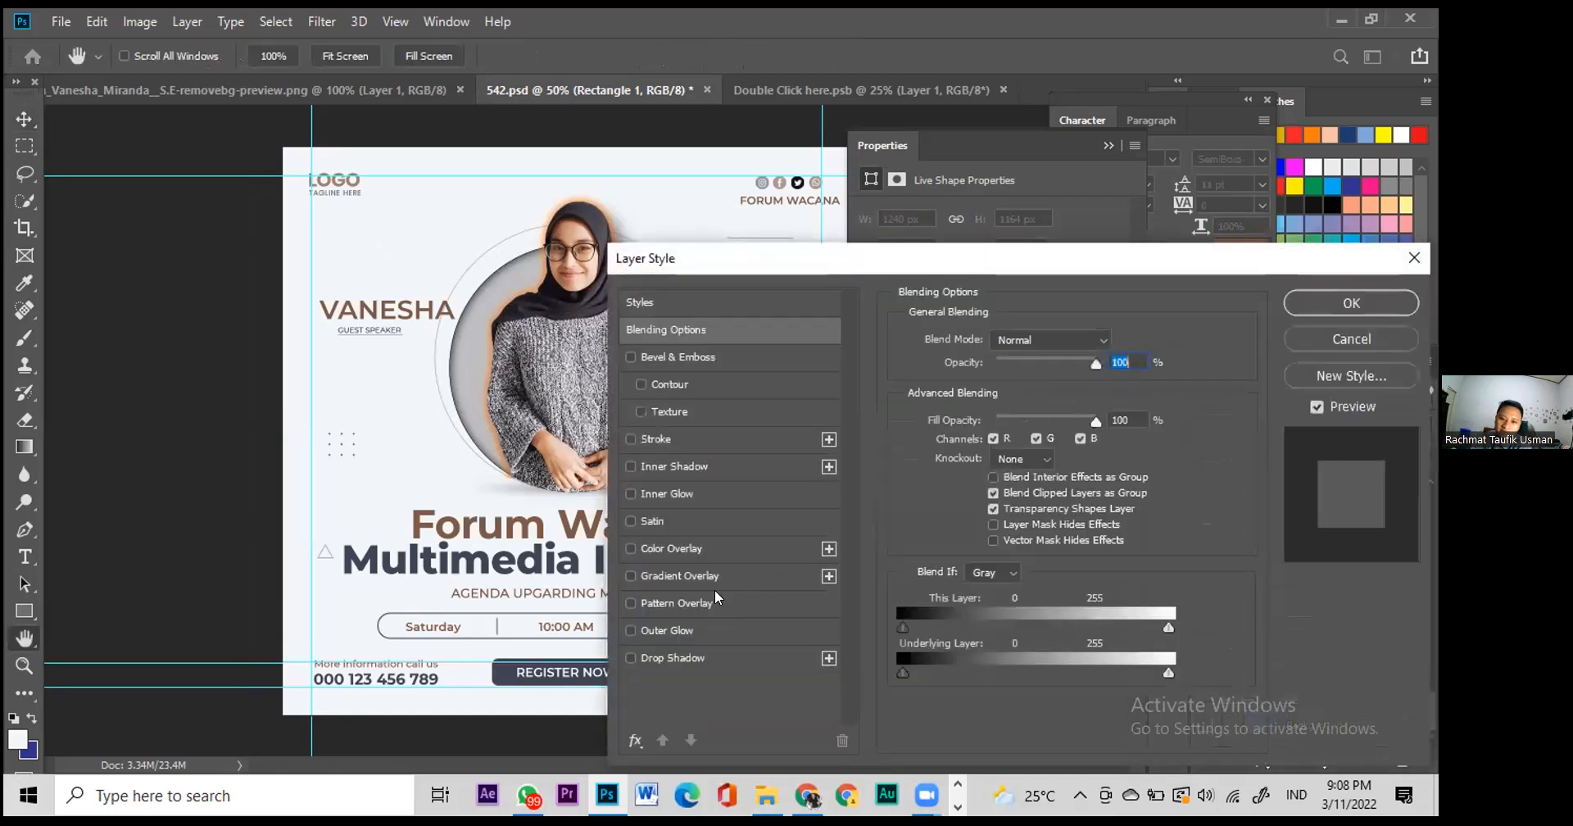
{"action": "left_click", "coordinate": [708, 579]}
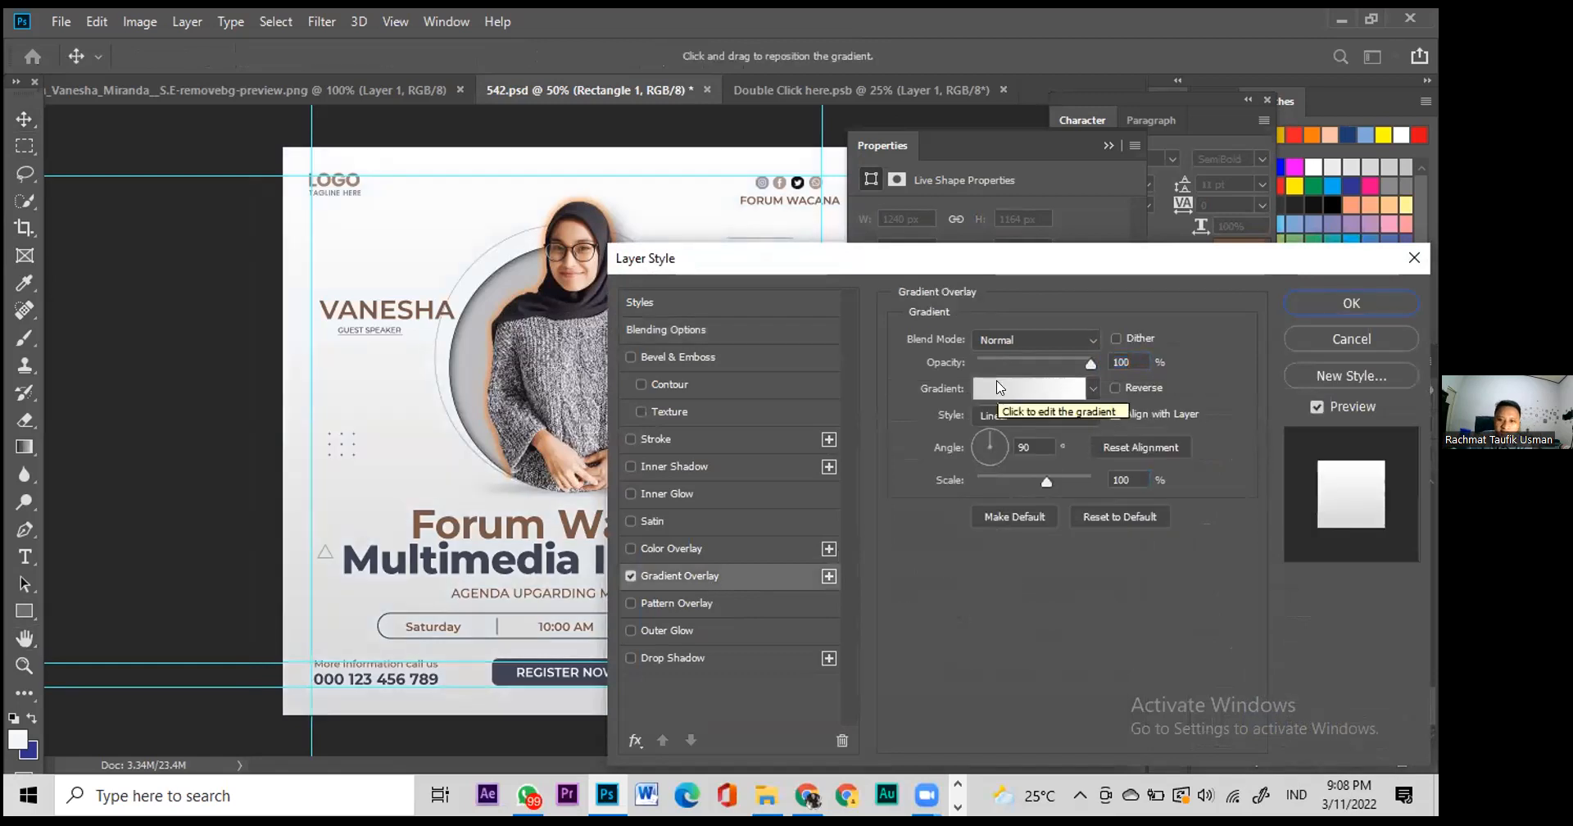
{"action": "left_click", "coordinate": [1032, 338]}
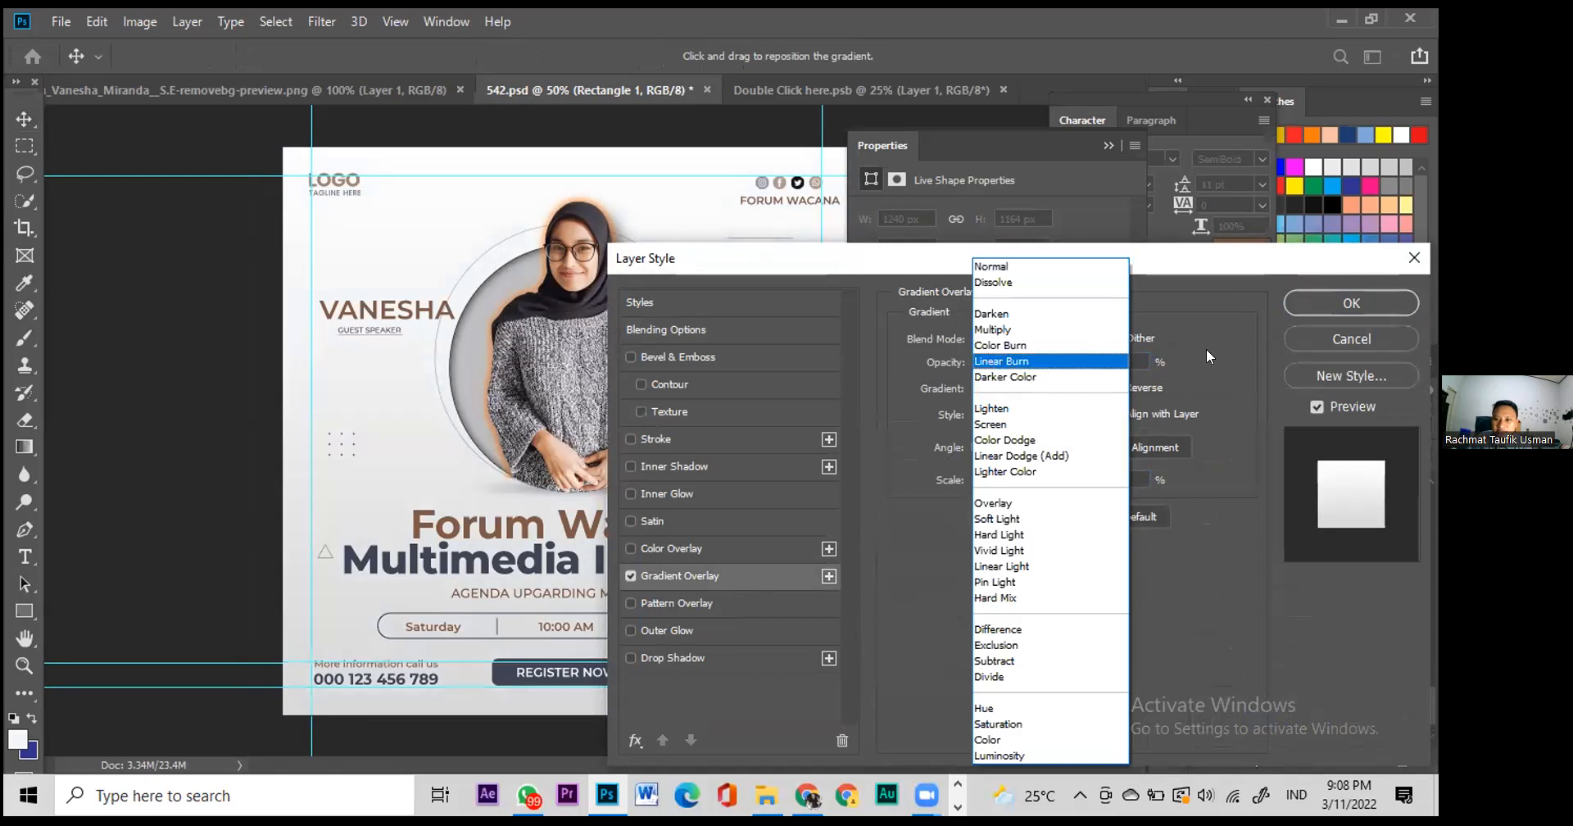
{"action": "left_click", "coordinate": [1032, 267]}
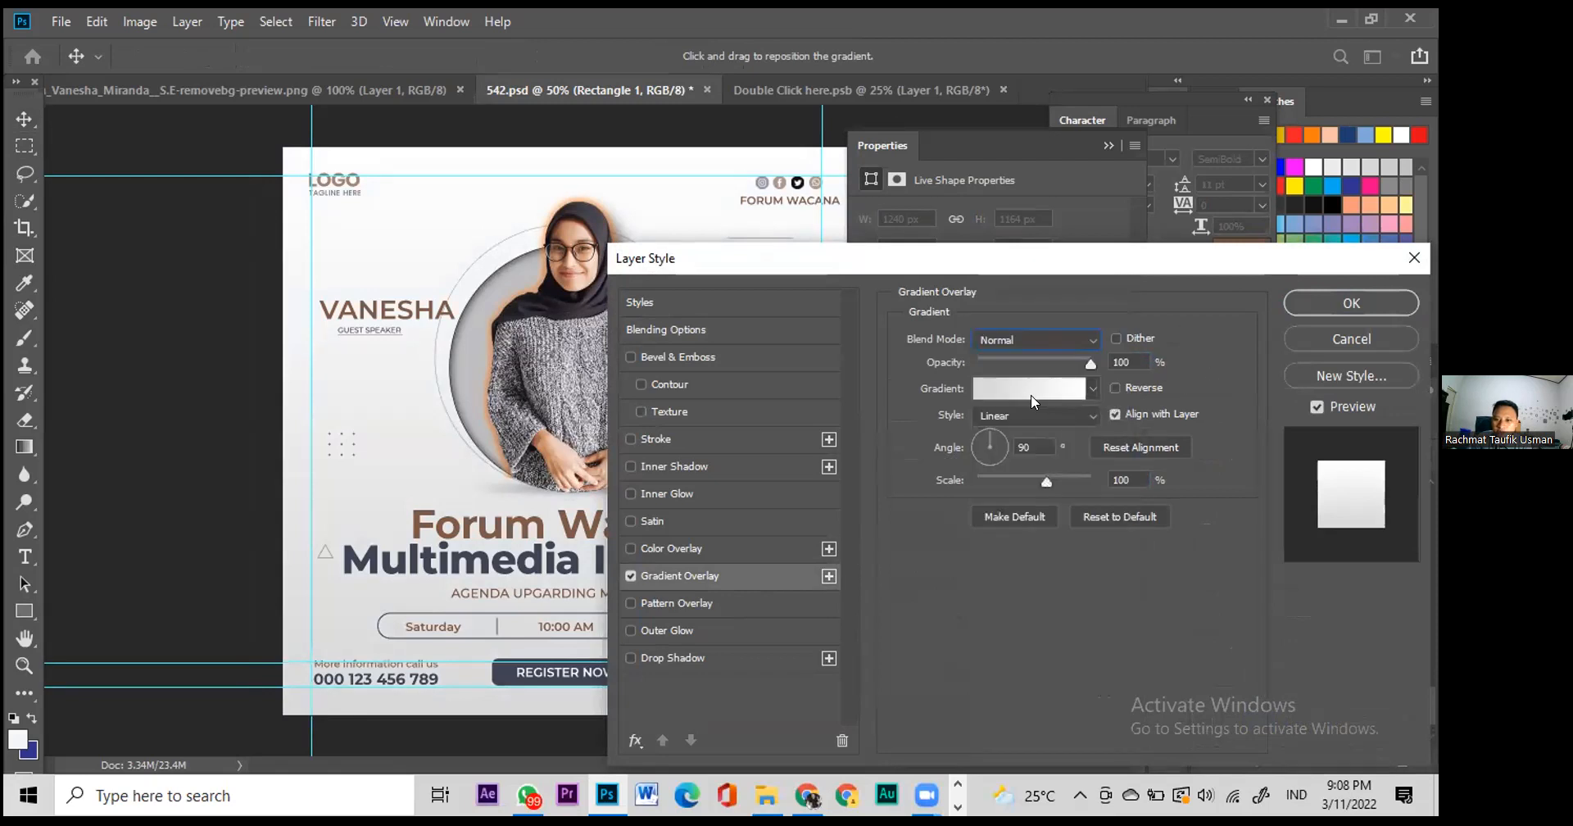
{"action": "left_click", "coordinate": [1032, 401]}
Step: Set the gradient's left stop to pale greyish pink #bfb3b3, style Radial, and apply
{"action": "left_click", "coordinate": [850, 465]}
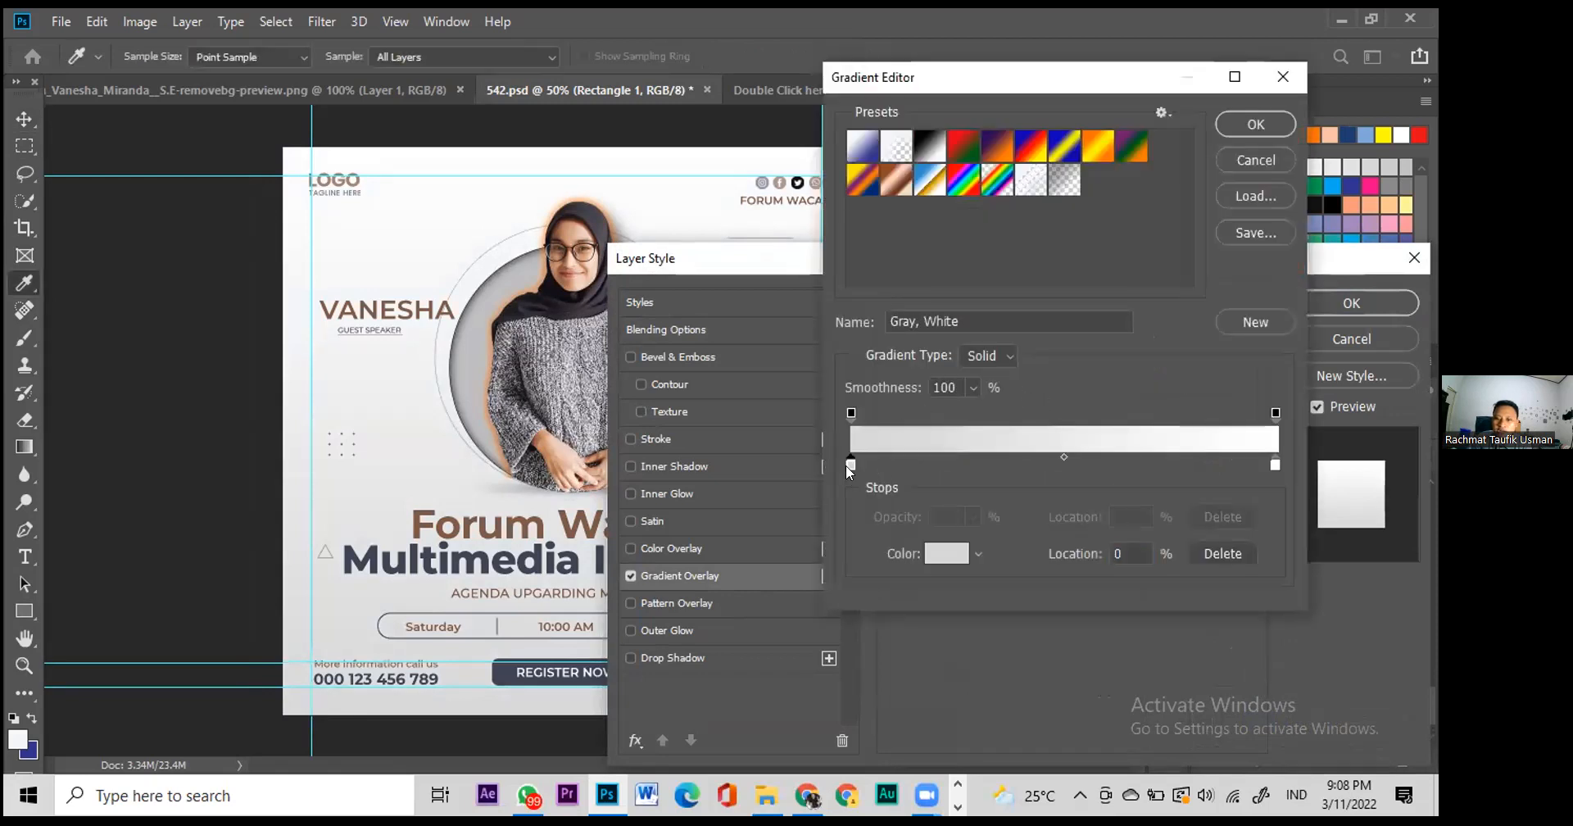
{"action": "left_click", "coordinate": [943, 554]}
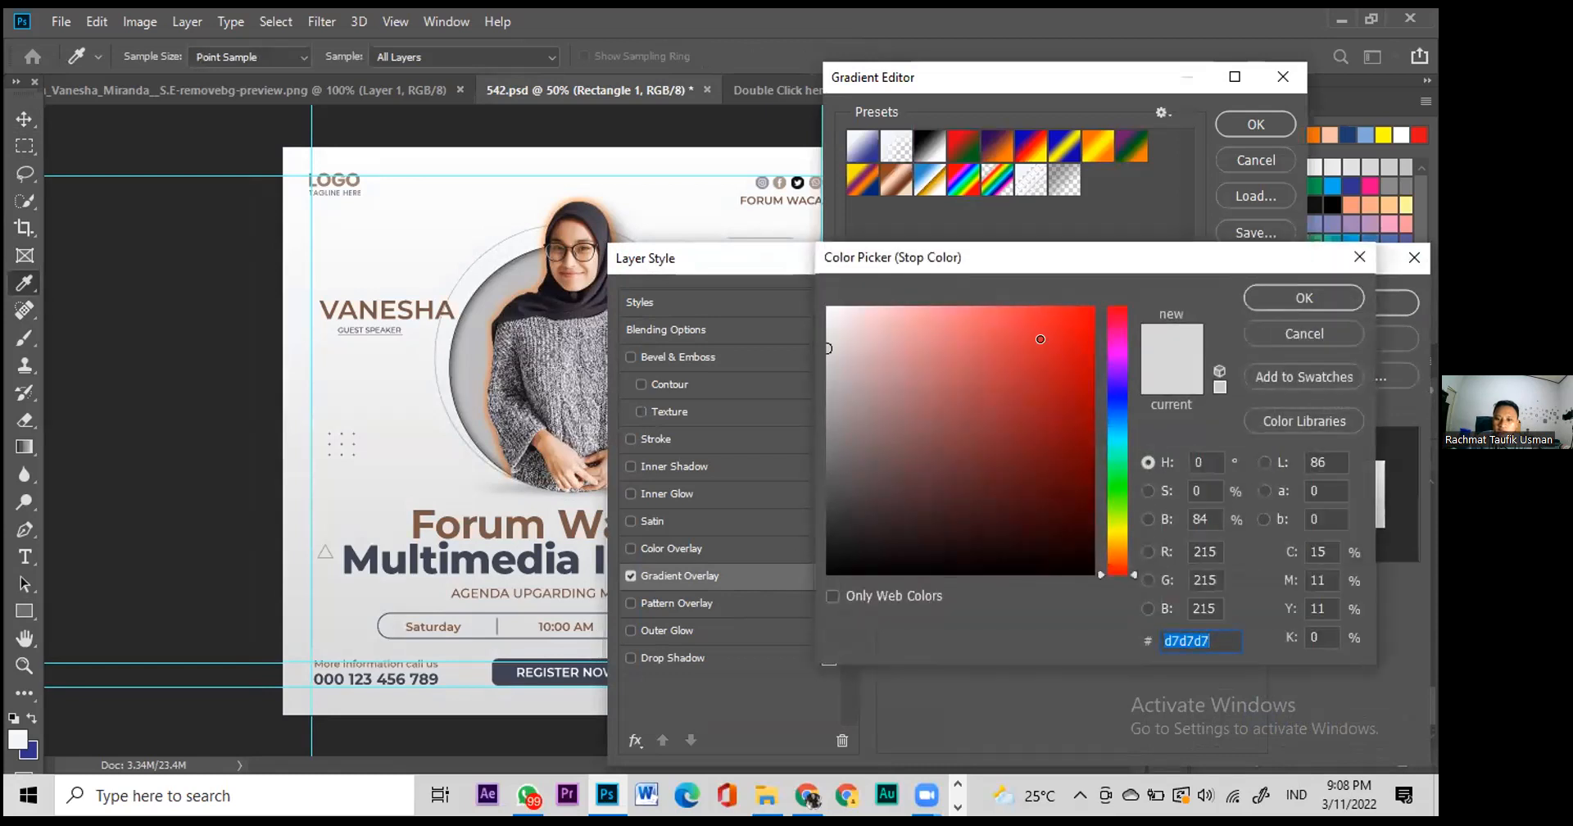
{"action": "left_click", "coordinate": [1045, 343]}
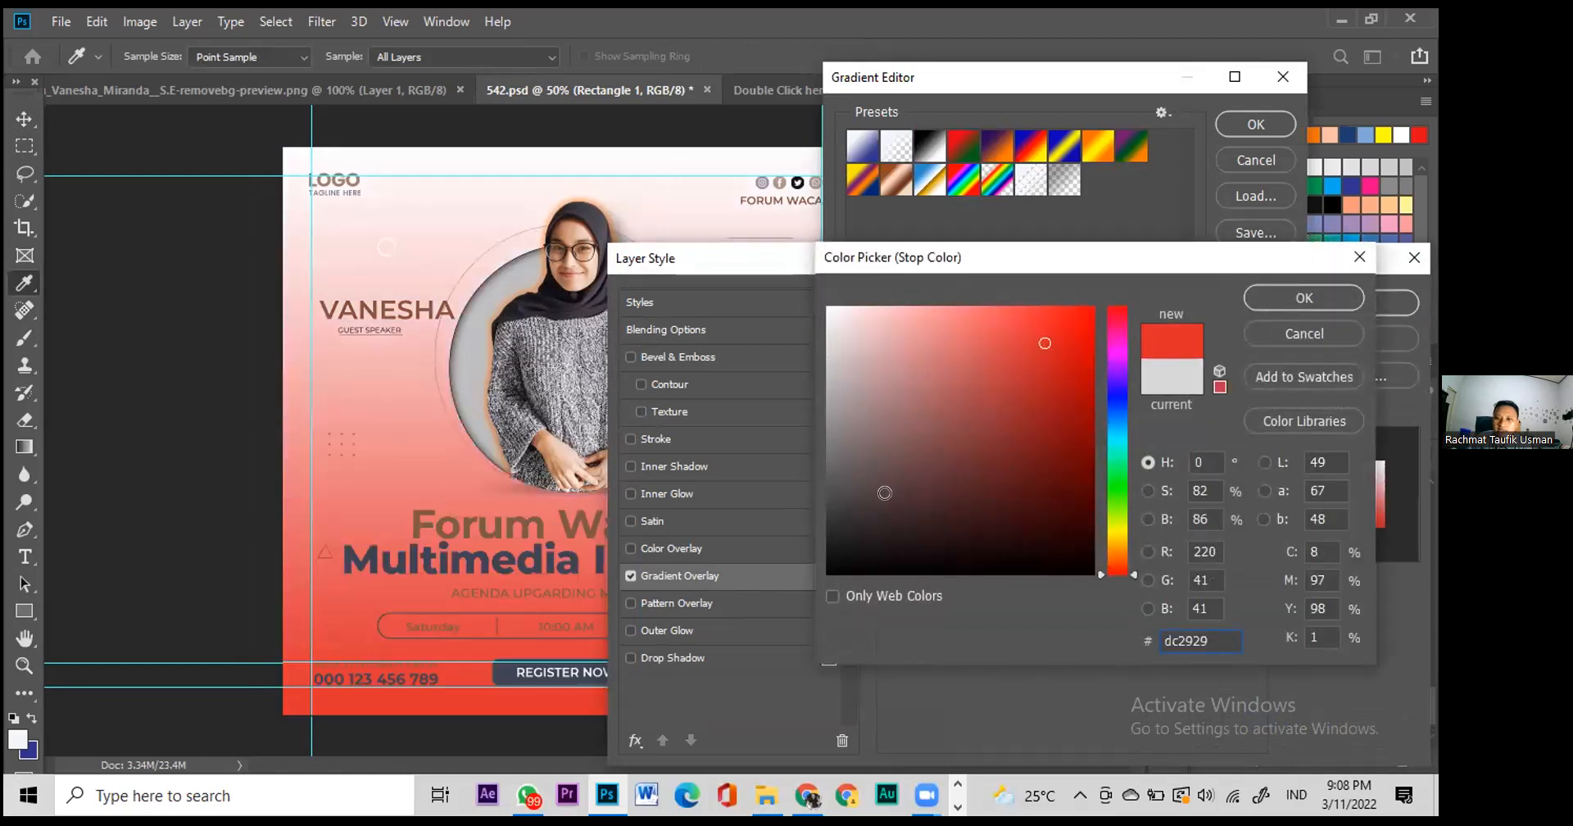
{"action": "left_click", "coordinate": [879, 490]}
{"action": "left_click", "coordinate": [856, 460]}
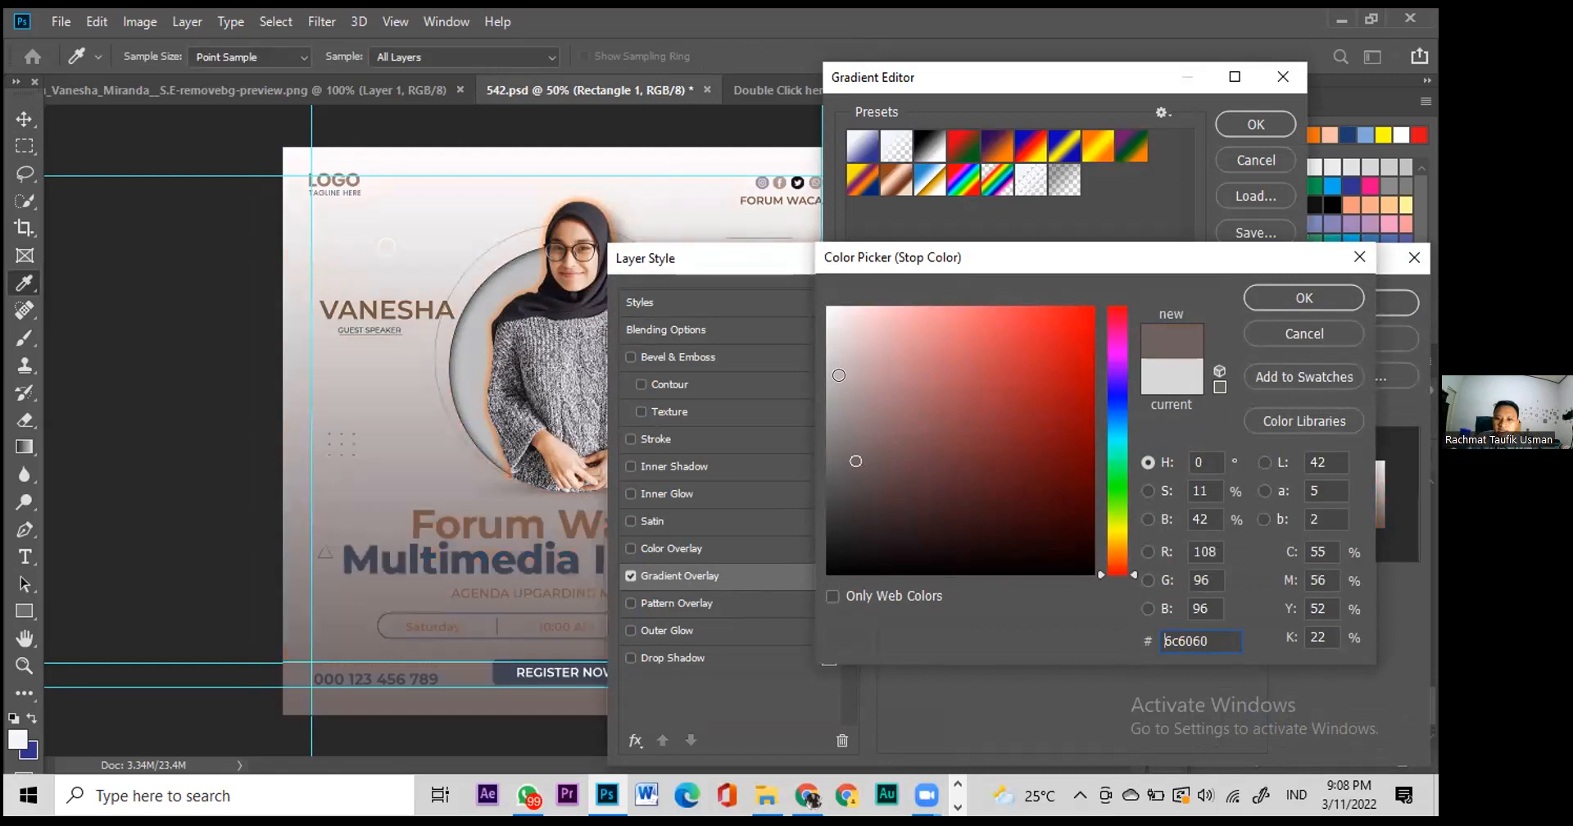
{"action": "left_click", "coordinate": [843, 374]}
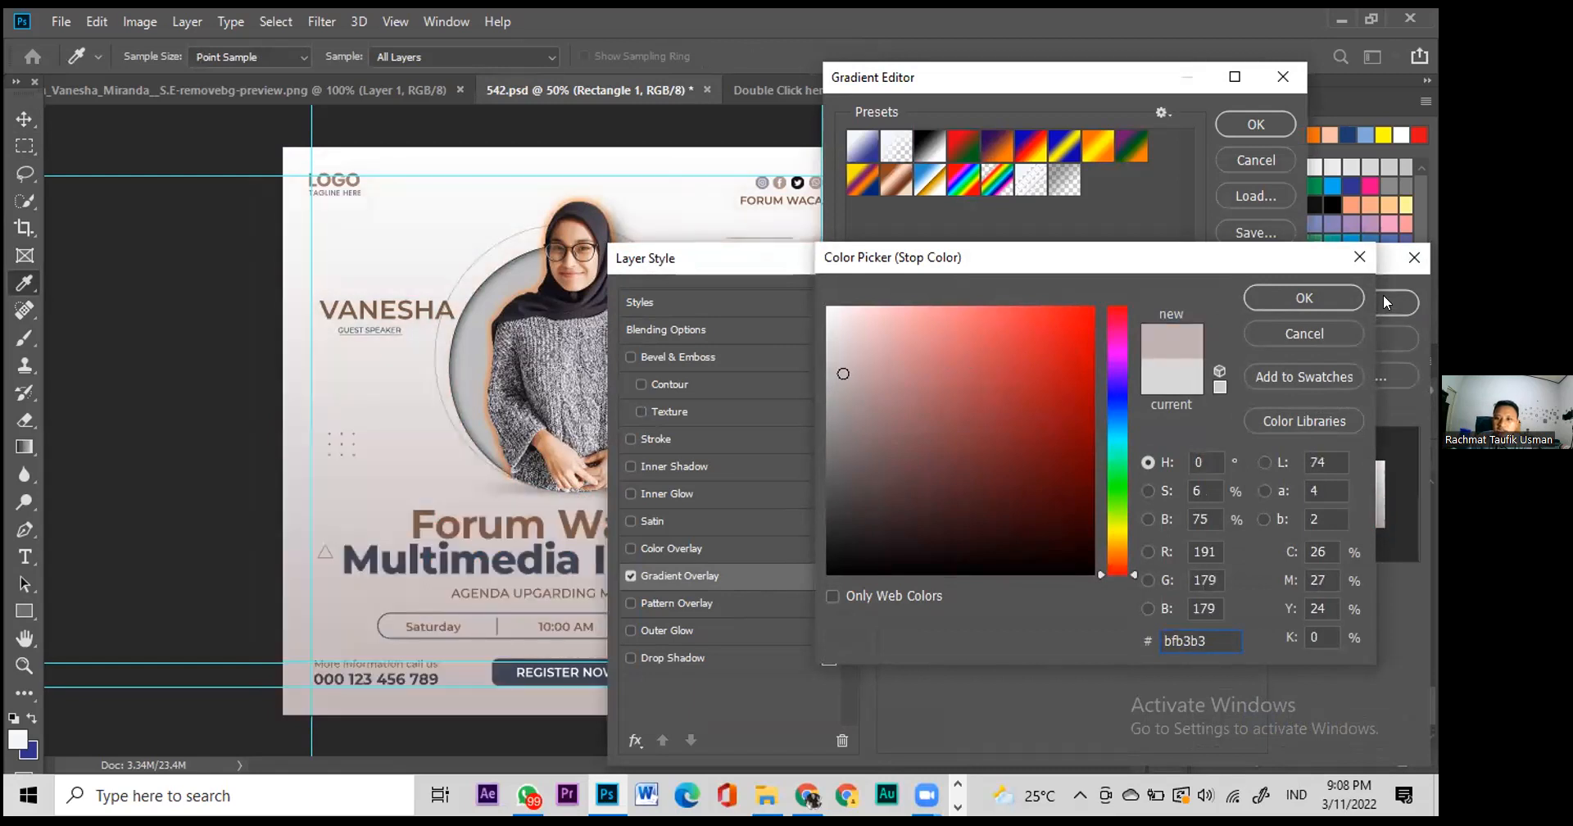
{"action": "left_click", "coordinate": [1303, 299]}
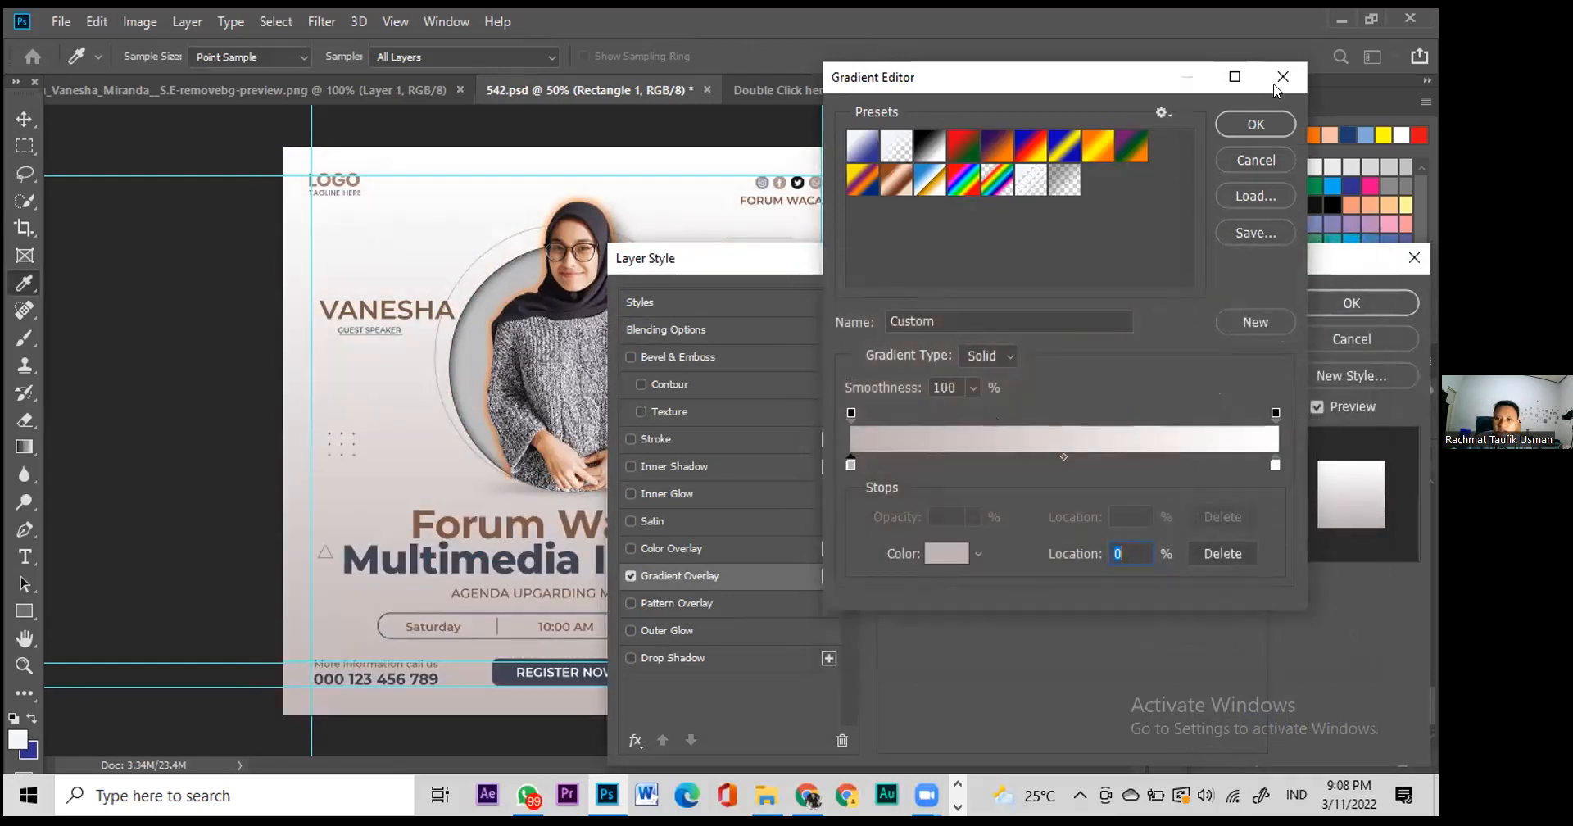
{"action": "left_click", "coordinate": [1238, 129]}
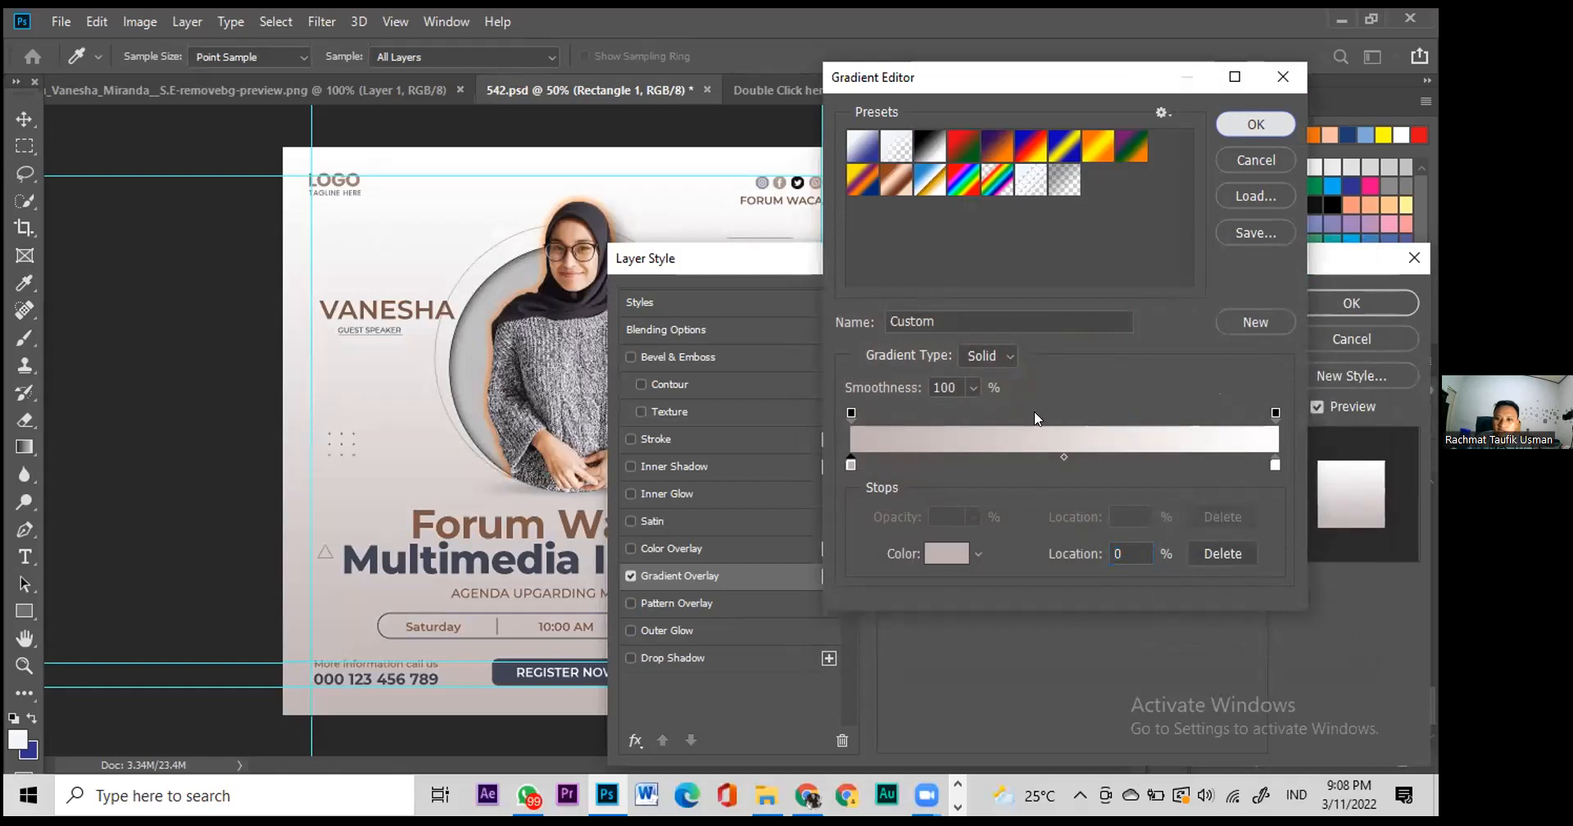
{"action": "left_click", "coordinate": [1036, 415]}
{"action": "left_click", "coordinate": [1034, 443]}
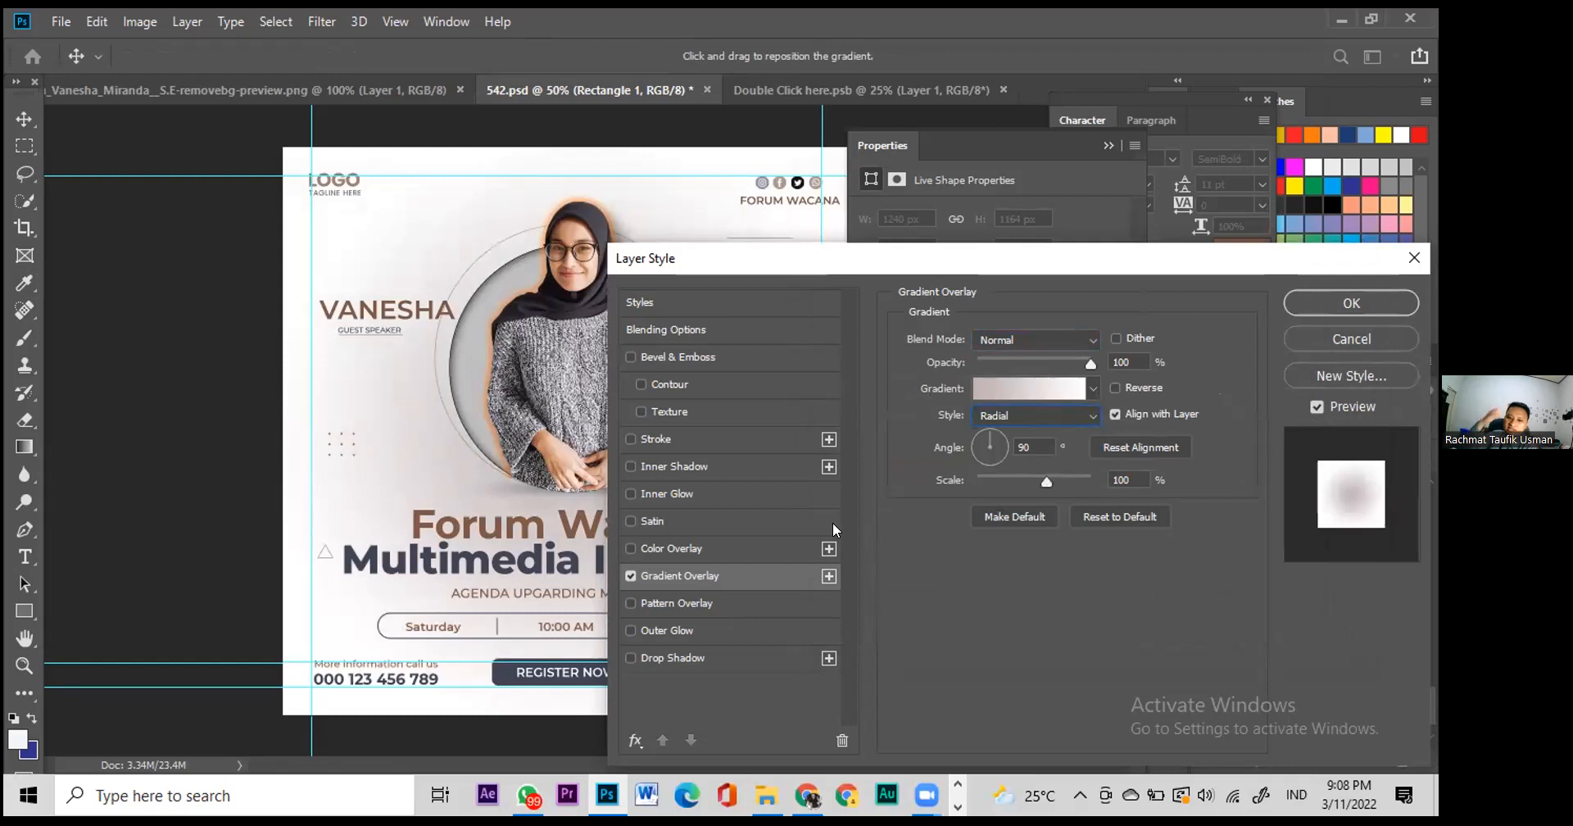
{"action": "left_click", "coordinate": [1346, 310]}
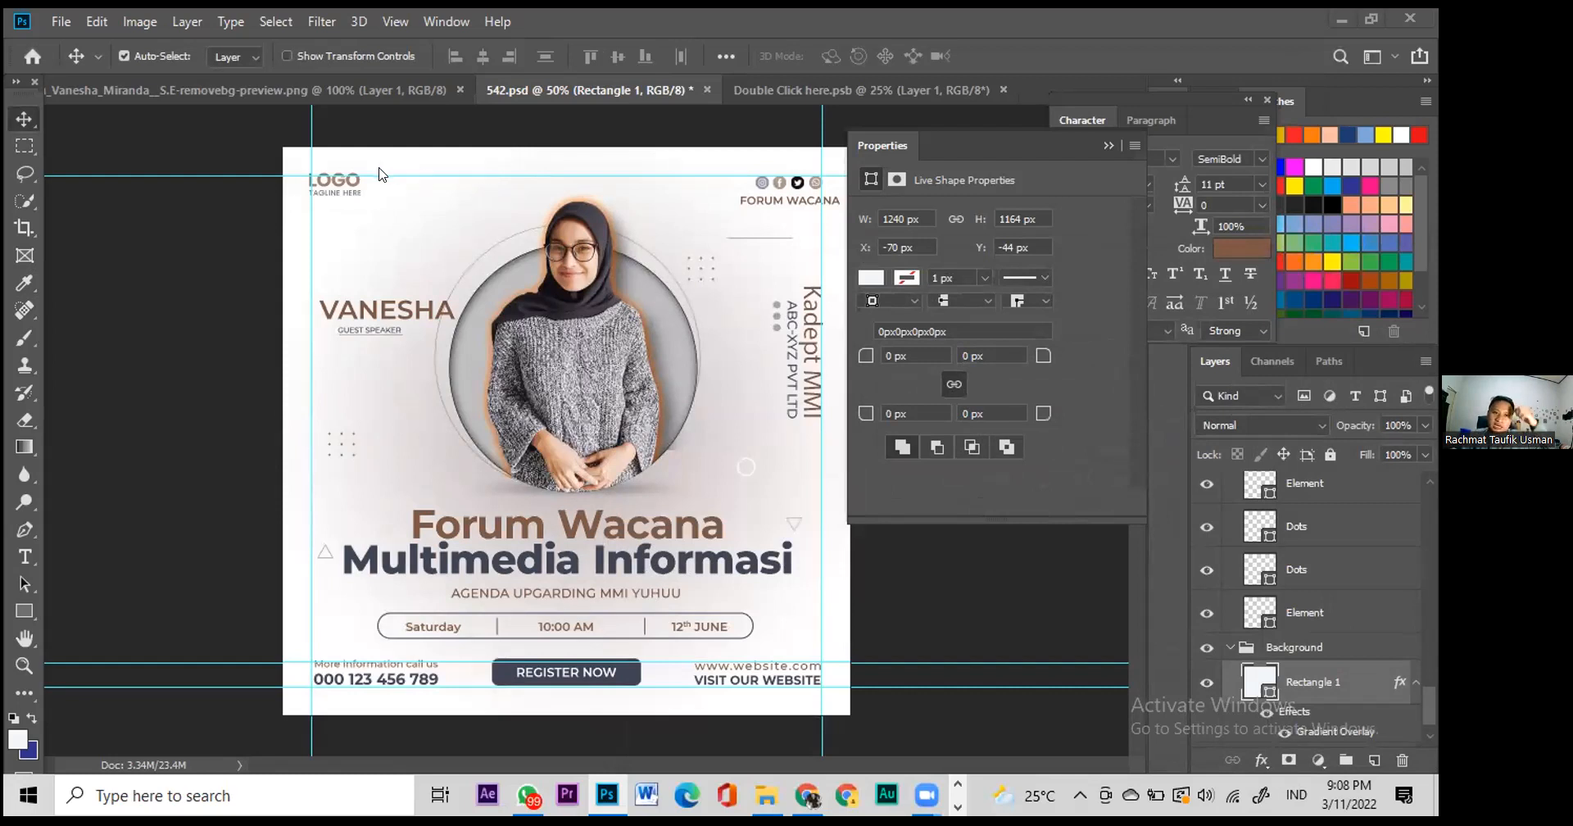
Step: Edit the tagline text in capitals, substituting for Poppins Light, and nudge it into place
{"action": "left_click", "coordinate": [347, 194]}
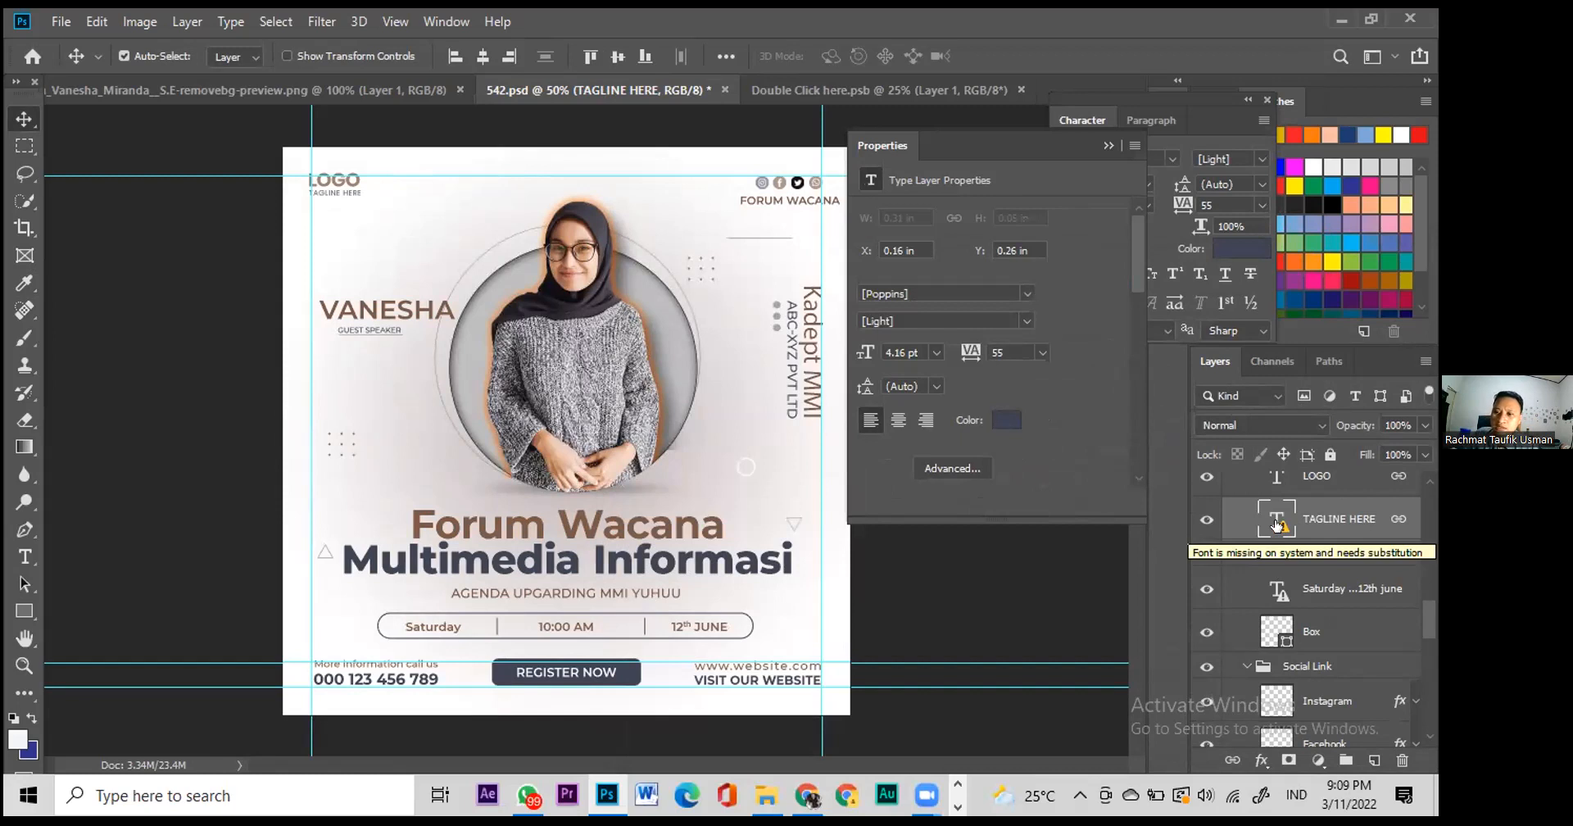
{"action": "double_click", "coordinate": [1276, 524]}
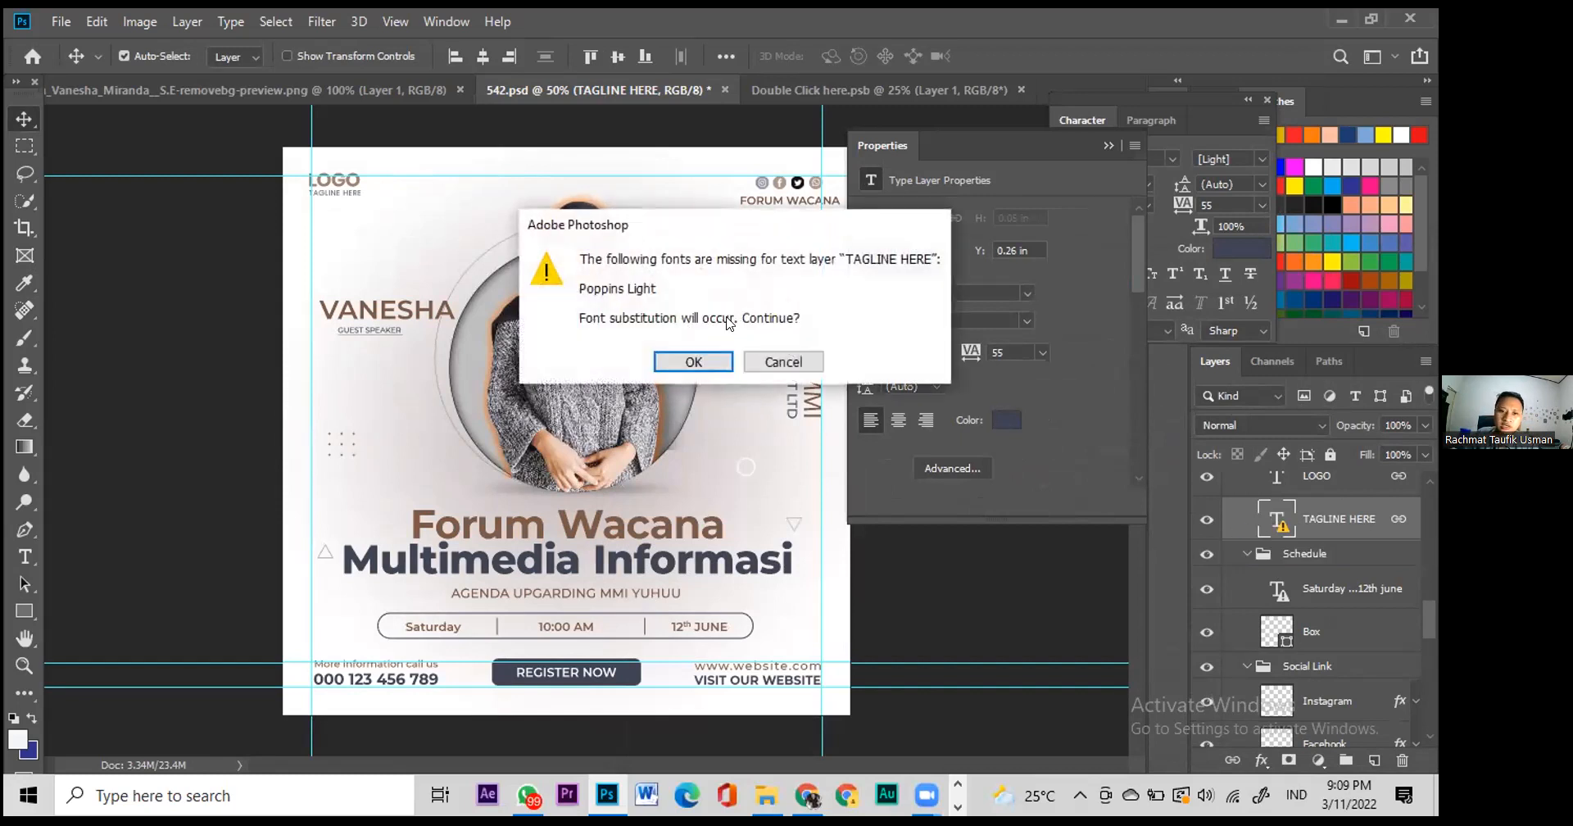
{"action": "left_click", "coordinate": [688, 370]}
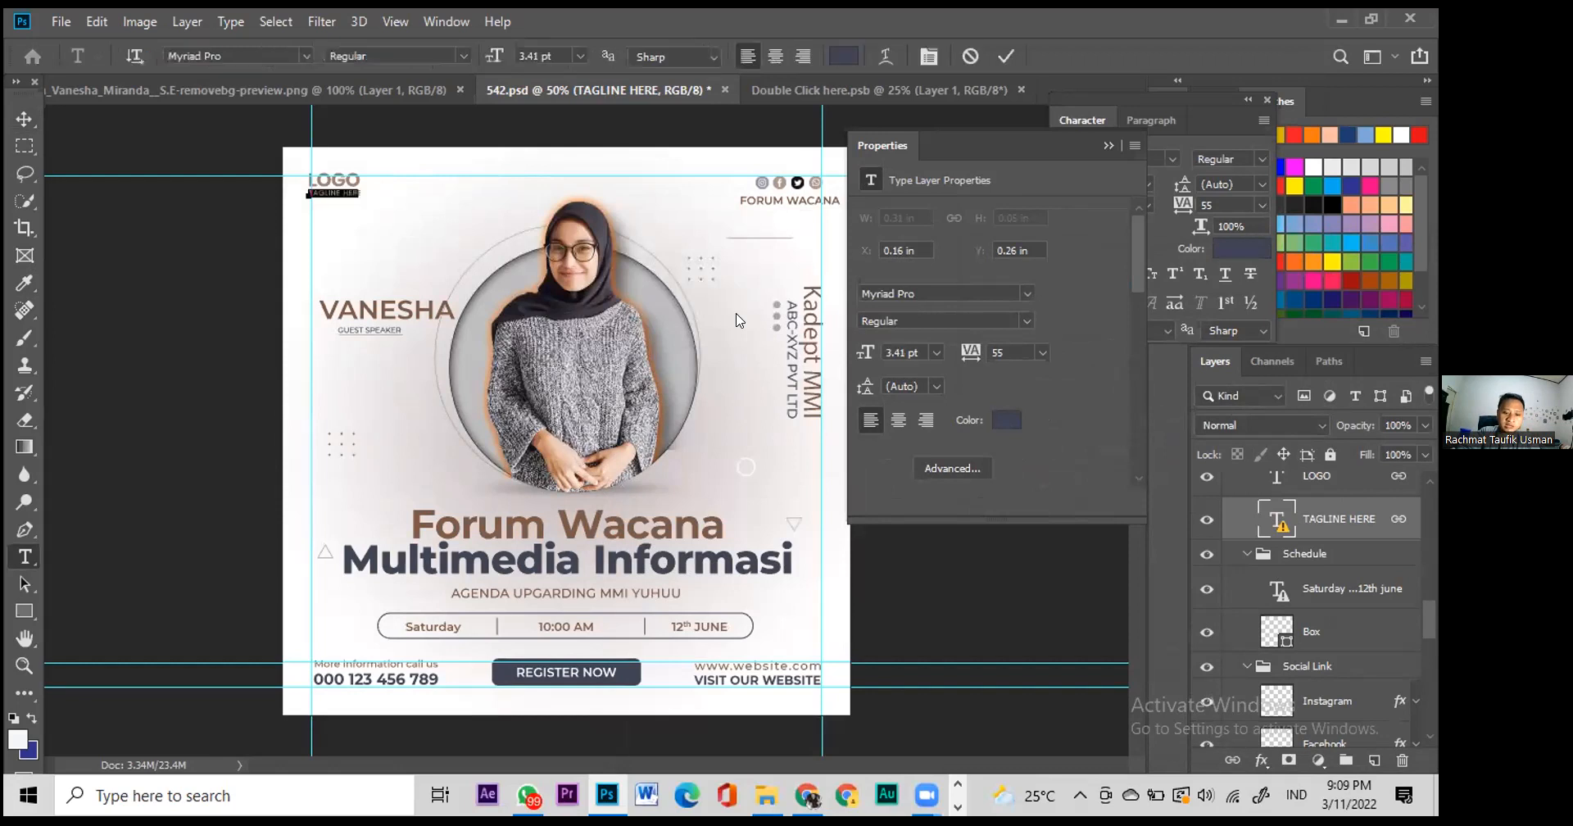
{"action": "key", "text": "Caps_Lock"}
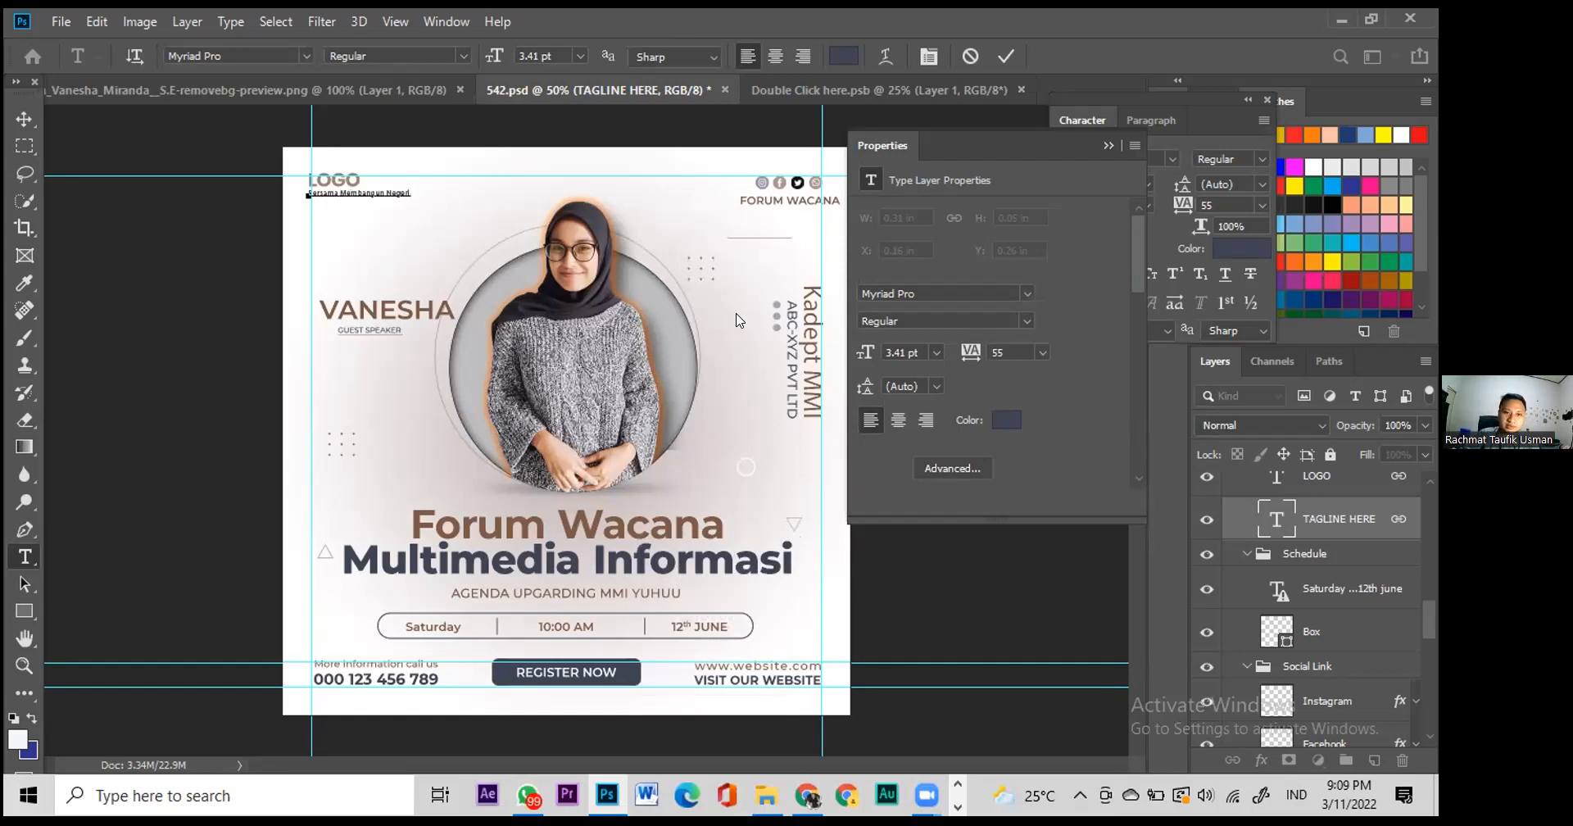
{"action": "left_click", "coordinate": [25, 119]}
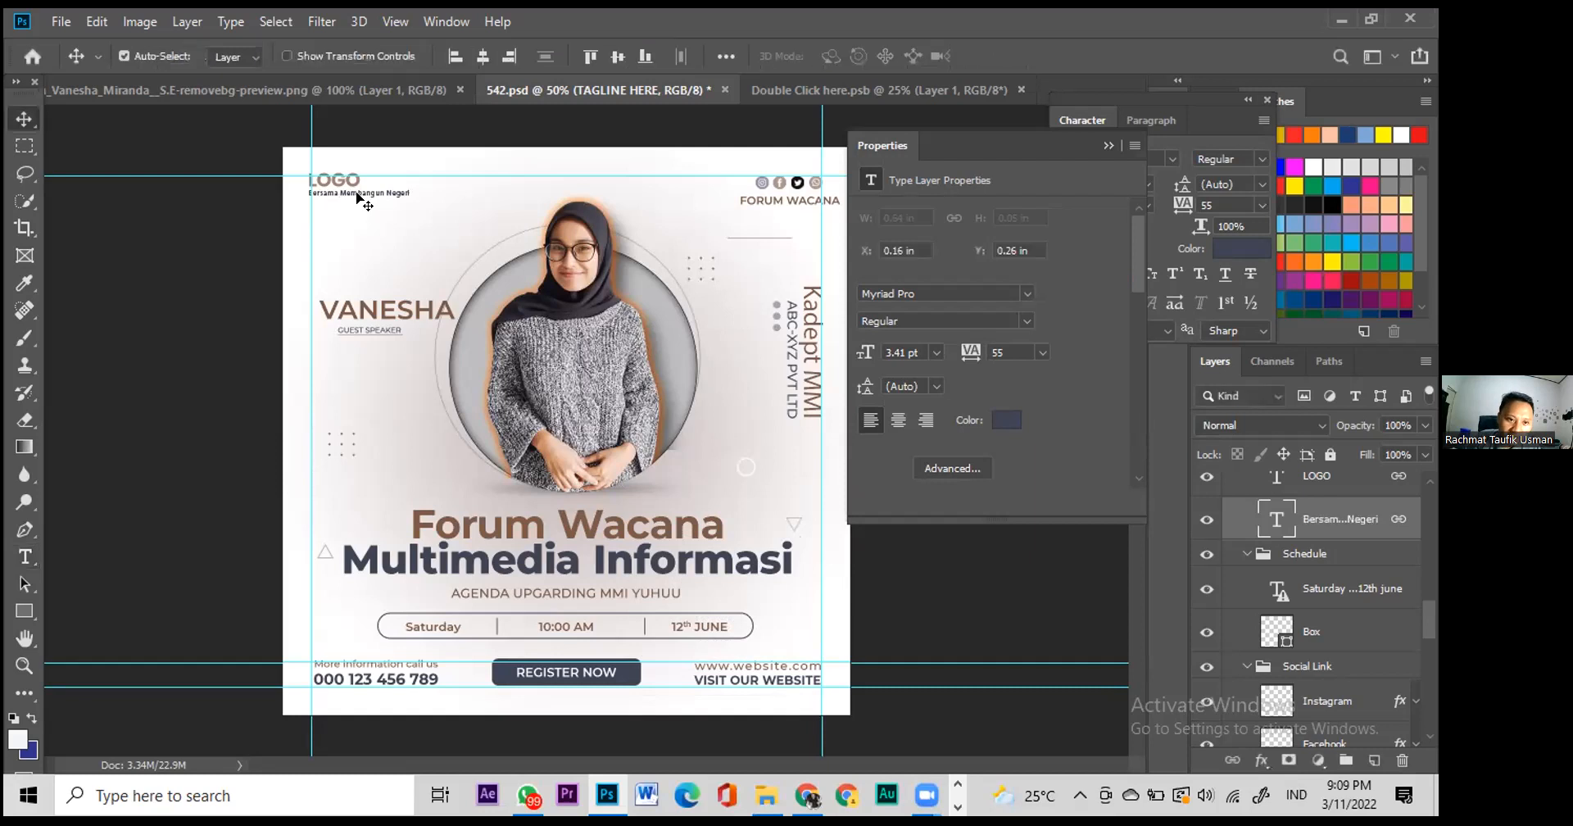
{"action": "left_click_drag", "start_coordinate": [359, 199], "coordinate": [359, 201]}
Step: Toggle the LOGO layer's visibility off and back on
{"action": "scroll", "coordinate": [1227, 514], "scroll_direction": "up", "scroll_amount": 1}
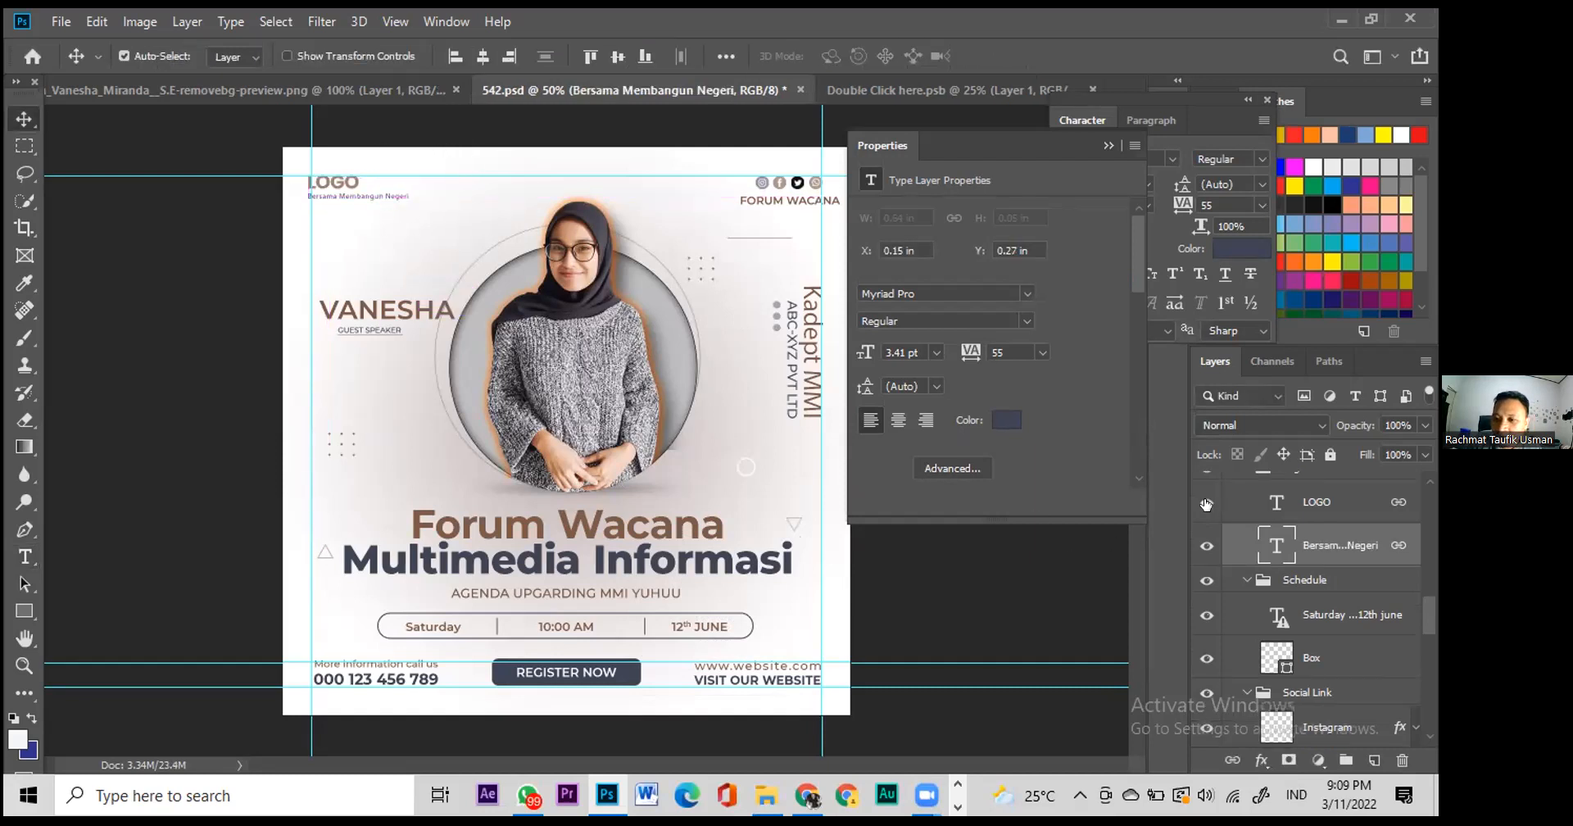
{"action": "left_click", "coordinate": [1206, 504]}
{"action": "left_click", "coordinate": [1206, 504]}
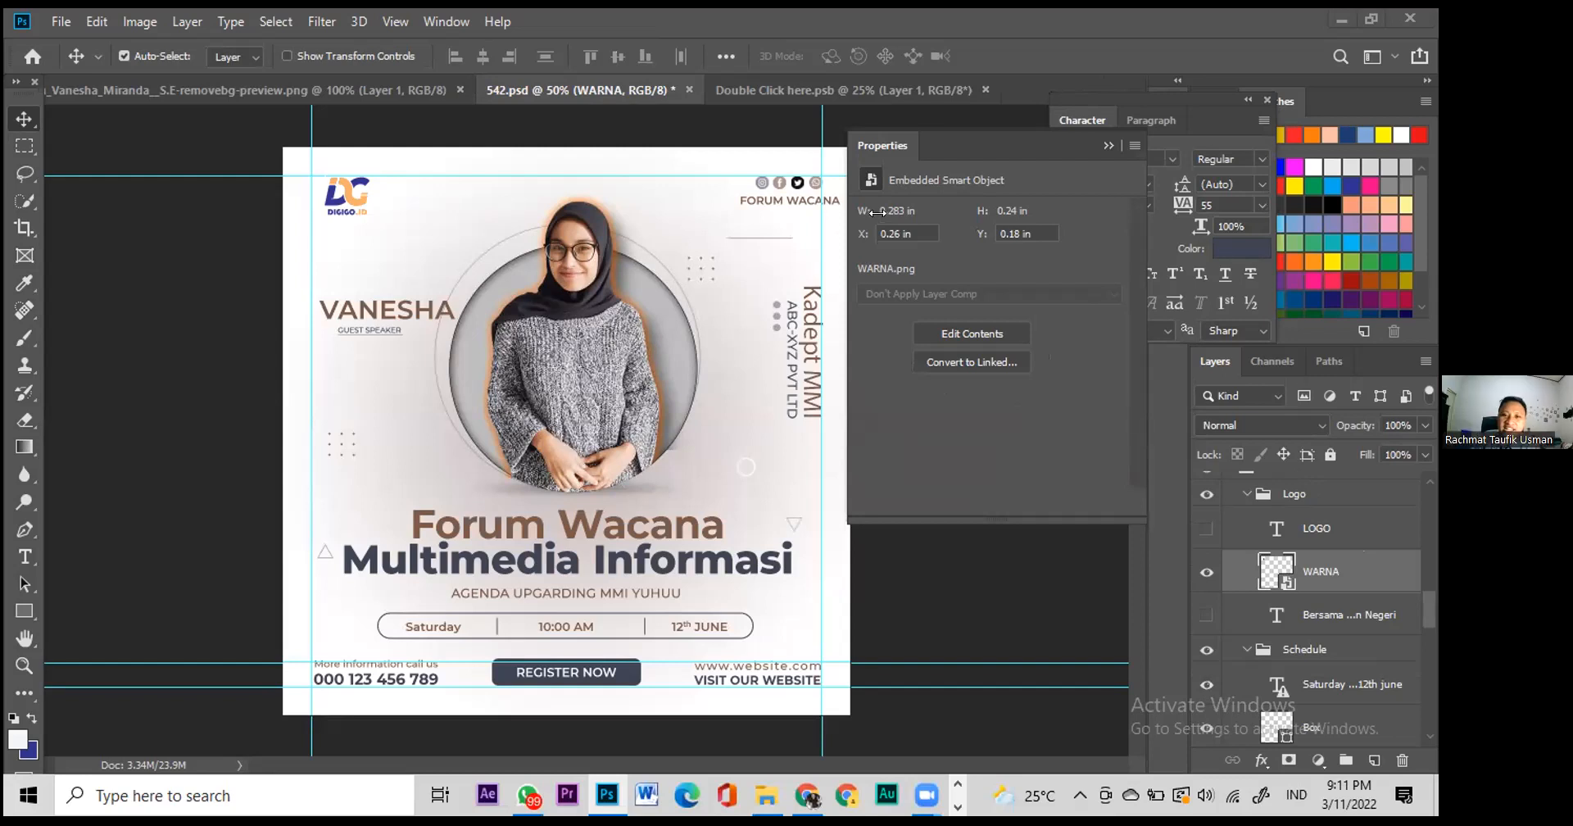
{"action": "left_click", "coordinate": [772, 798]}
{"action": "left_click_drag", "start_coordinate": [457, 201], "coordinate": [421, 255]}
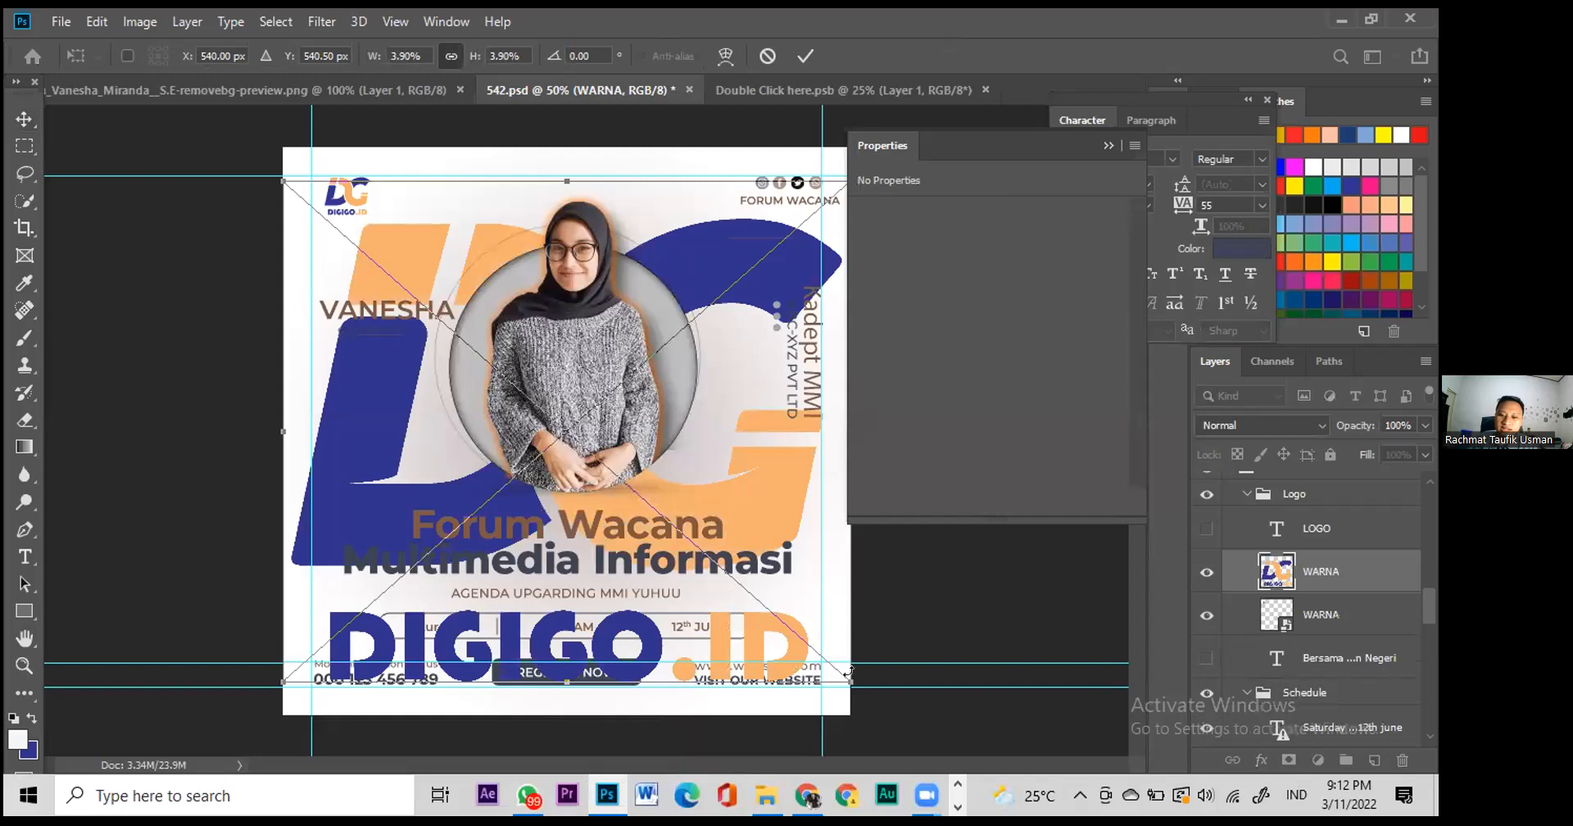
{"action": "left_click_drag", "start_coordinate": [840, 677], "coordinate": [385, 269]}
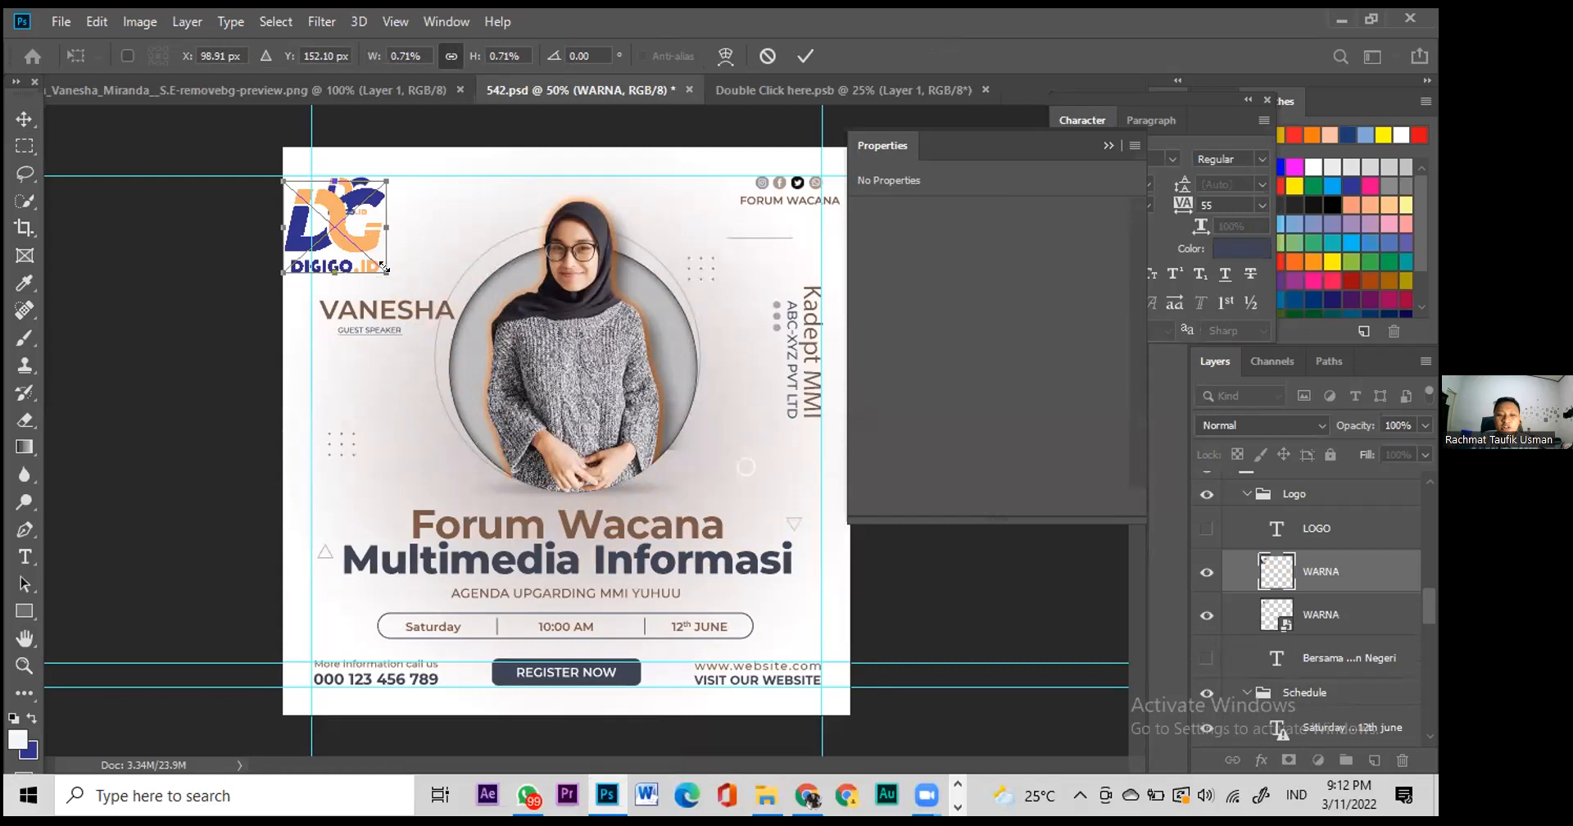
{"action": "key", "text": "Return"}
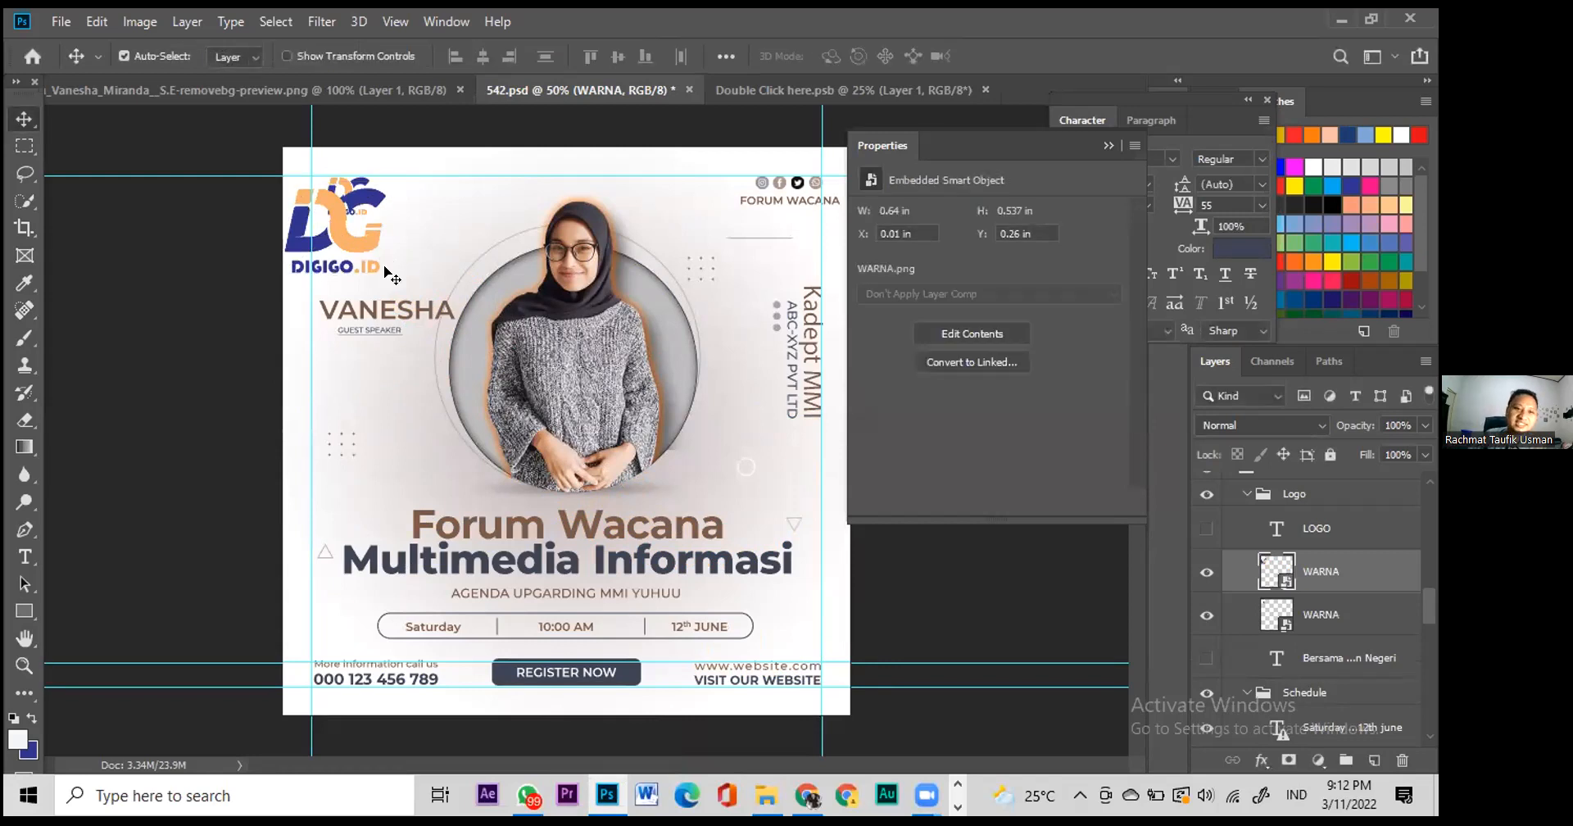
{"action": "key", "text": "ctrl+z"}
{"action": "key", "text": "ctrl+z"}
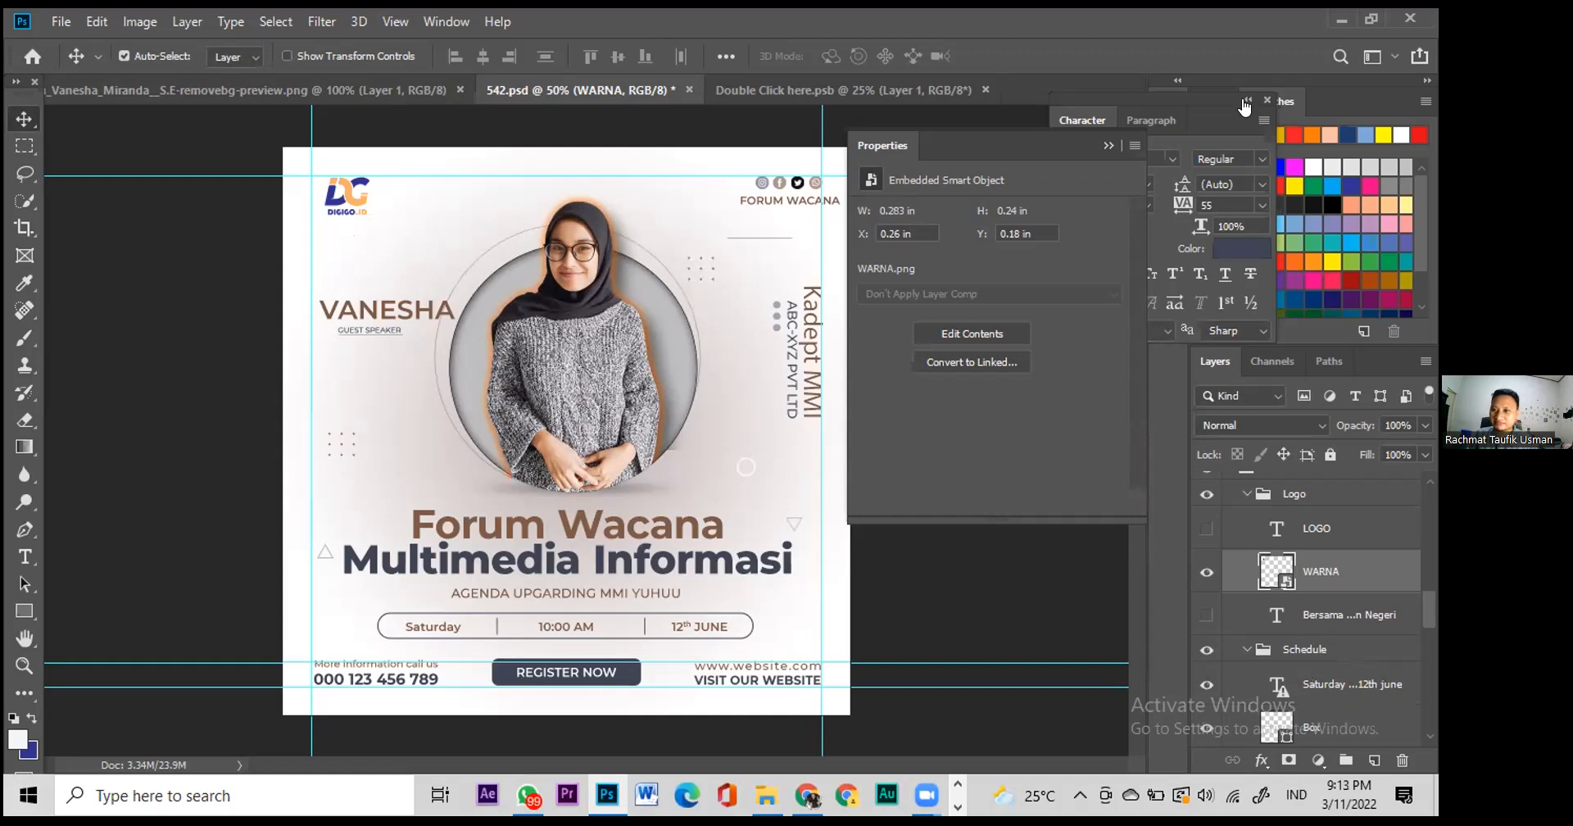
Step: Delete the Rectangle 1 background shape and leave the Background layer hidden
{"action": "scroll", "coordinate": [1311, 607], "scroll_direction": "down", "scroll_amount": 5}
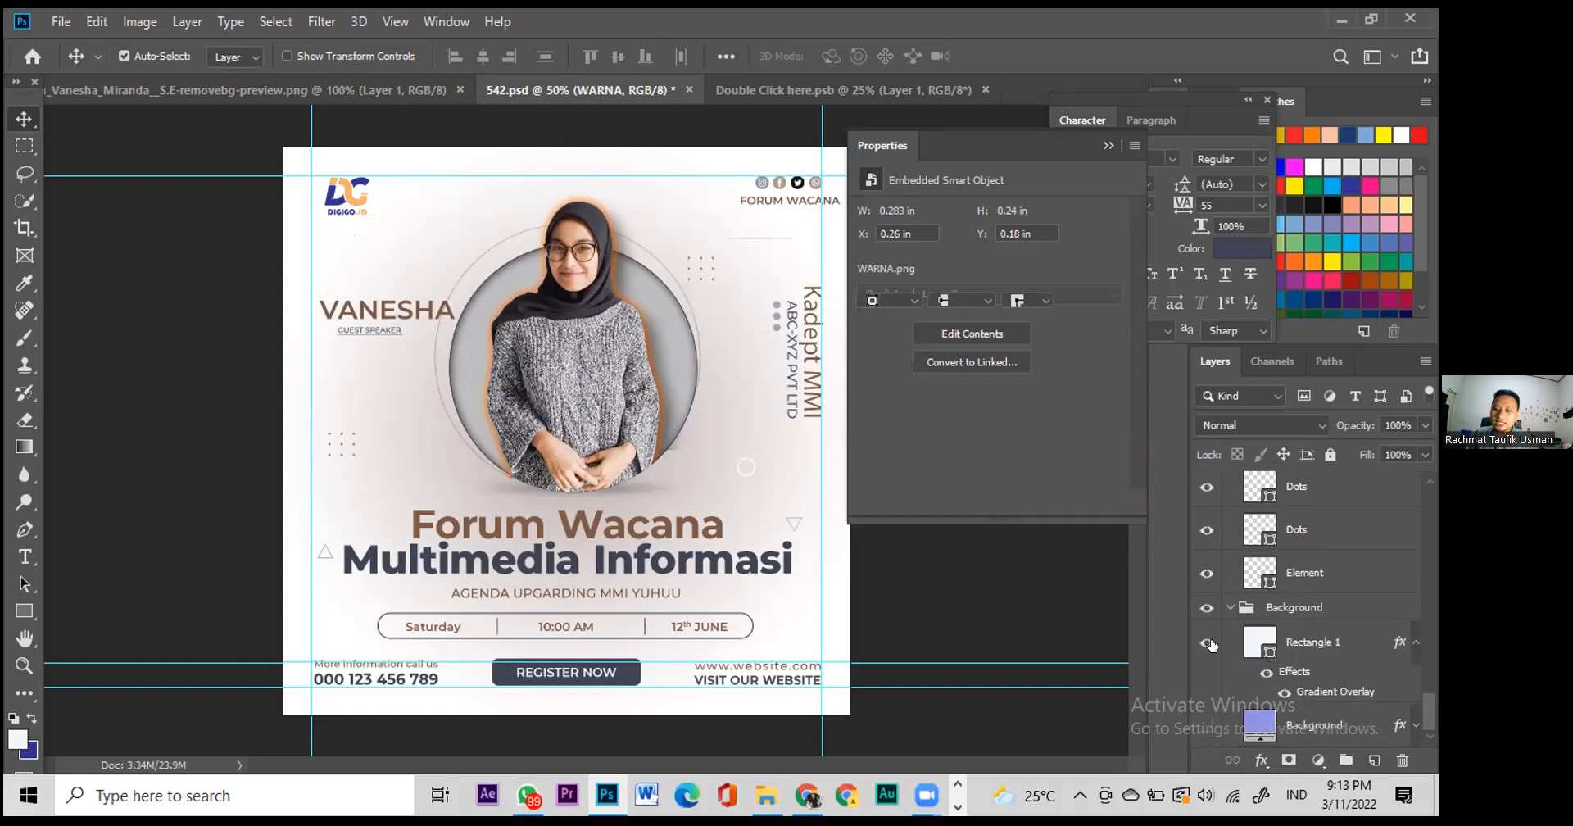
{"action": "left_click", "coordinate": [1281, 643]}
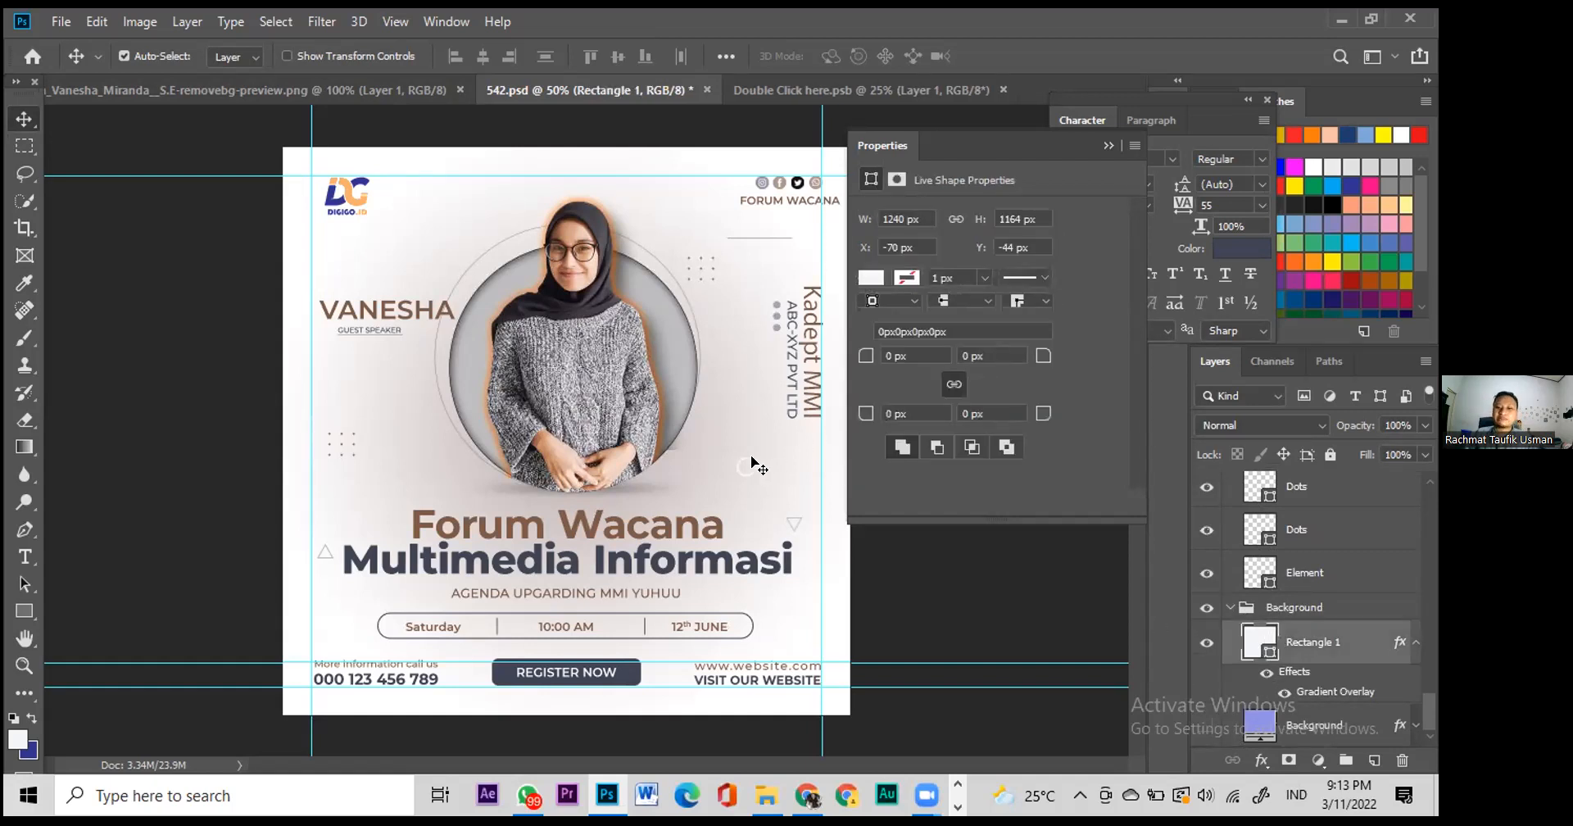
{"action": "key", "text": "Delete"}
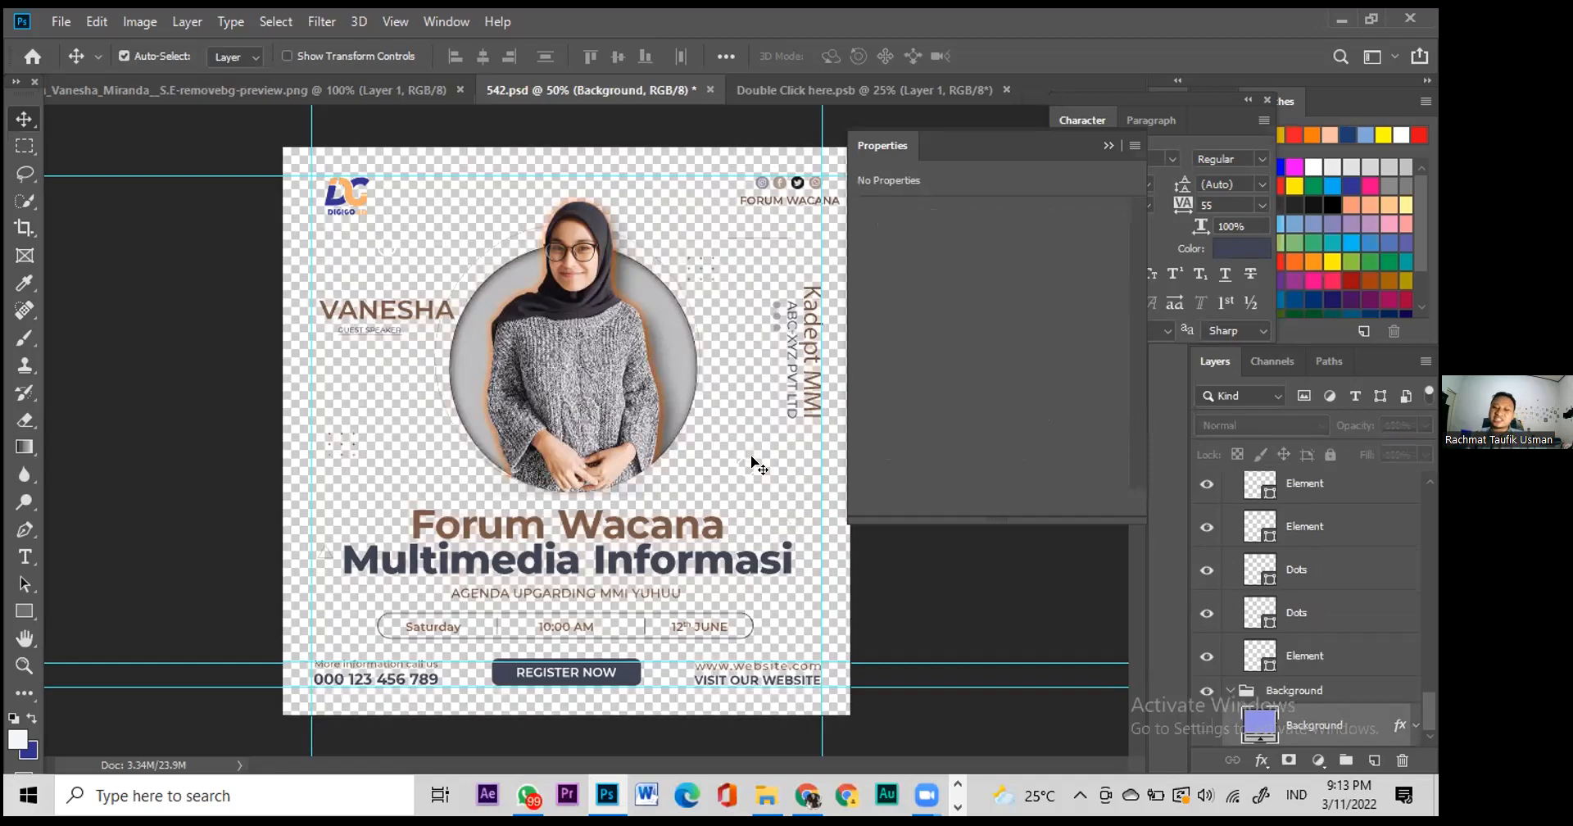
{"action": "left_click", "coordinate": [1207, 724]}
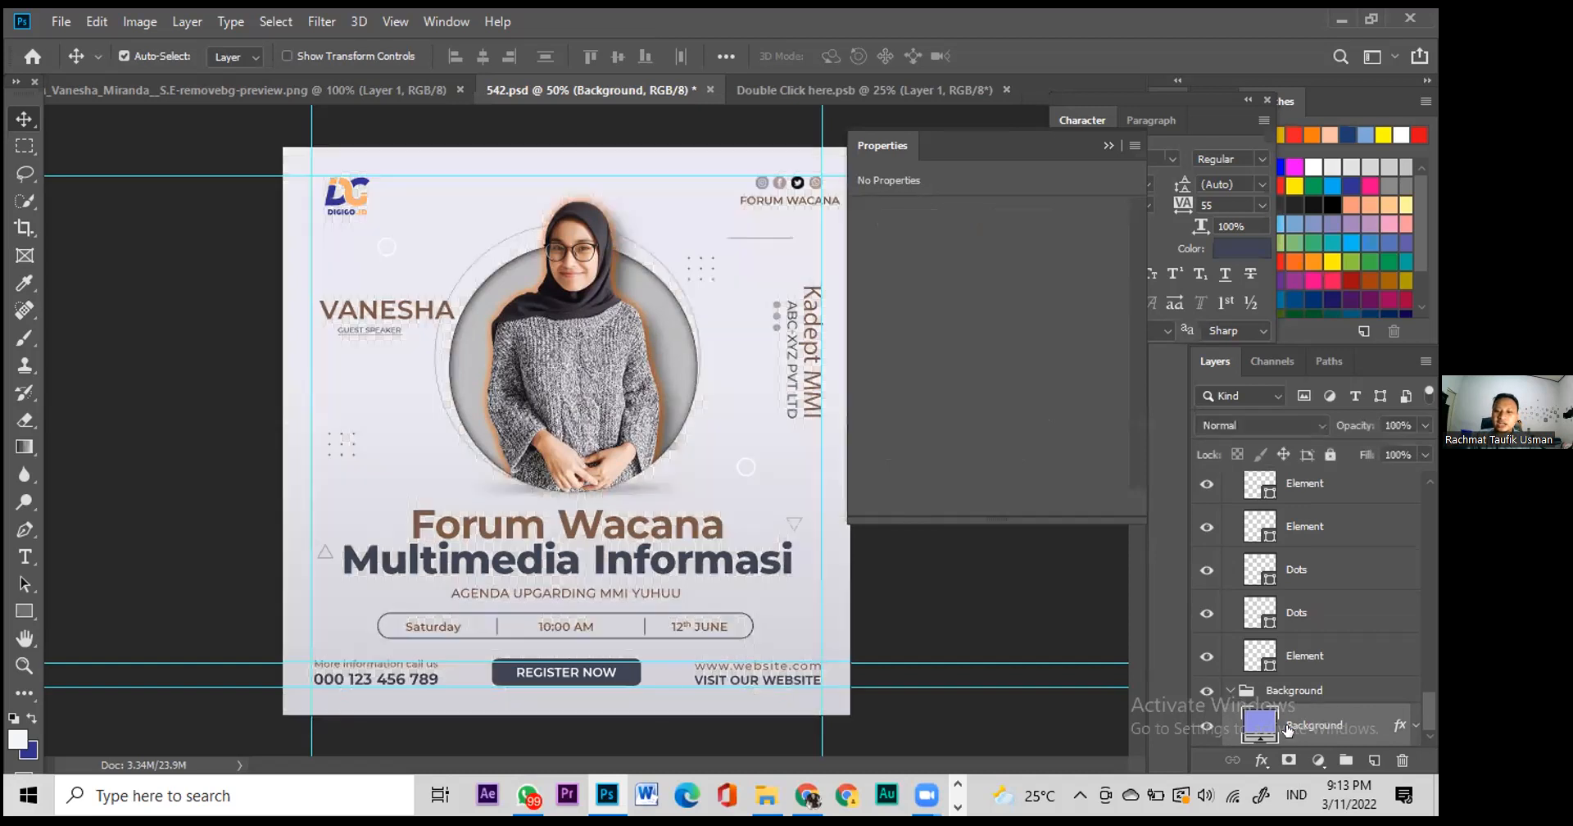
{"action": "left_click", "coordinate": [1208, 727]}
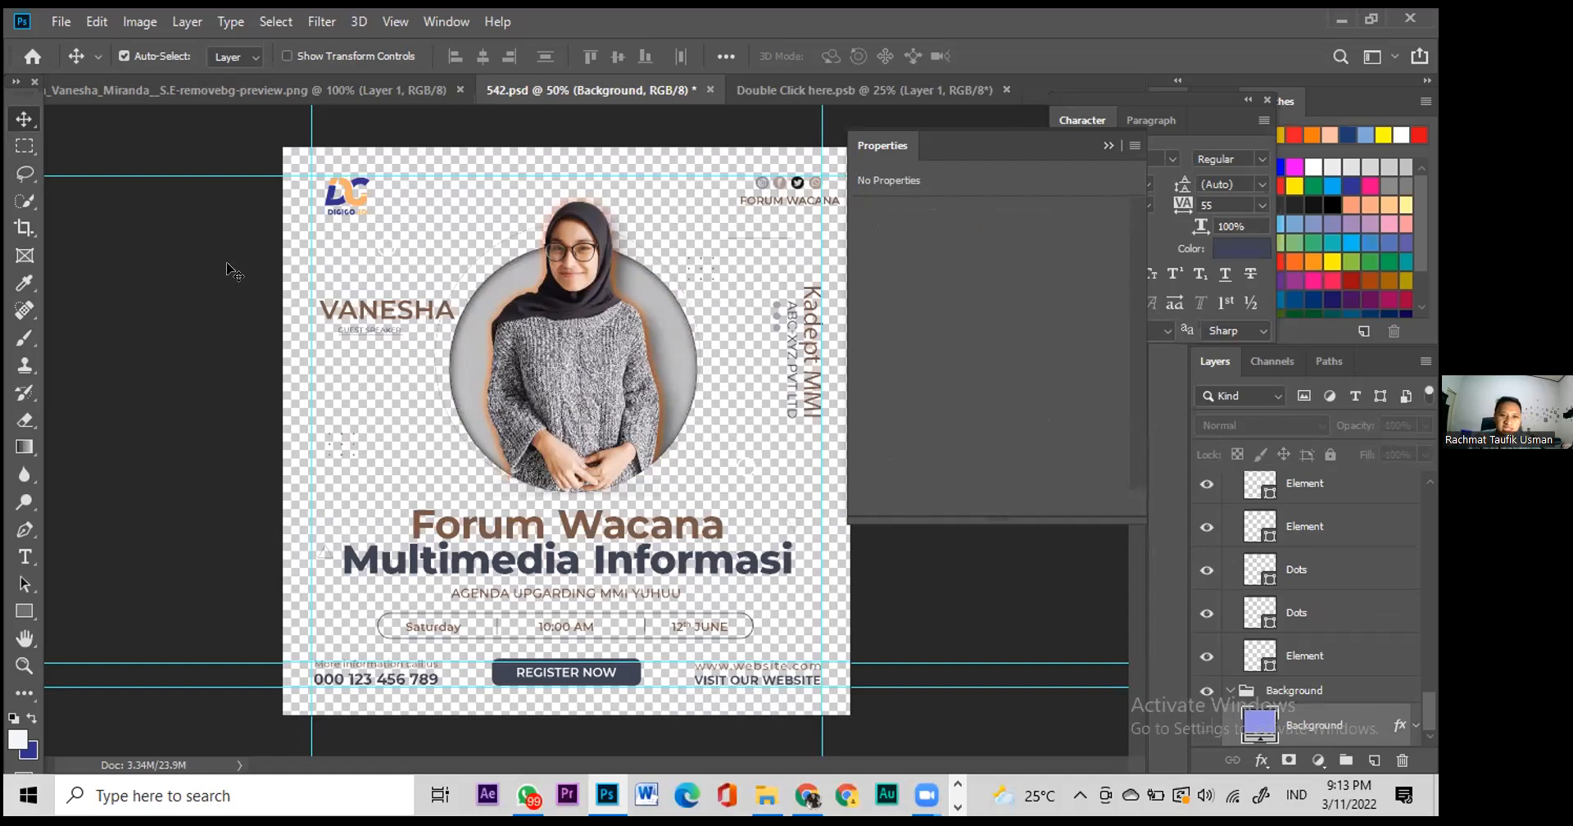
Step: Draw a white 1222 × 1178 px rectangle covering the whole canvas
{"action": "left_click", "coordinate": [29, 611]}
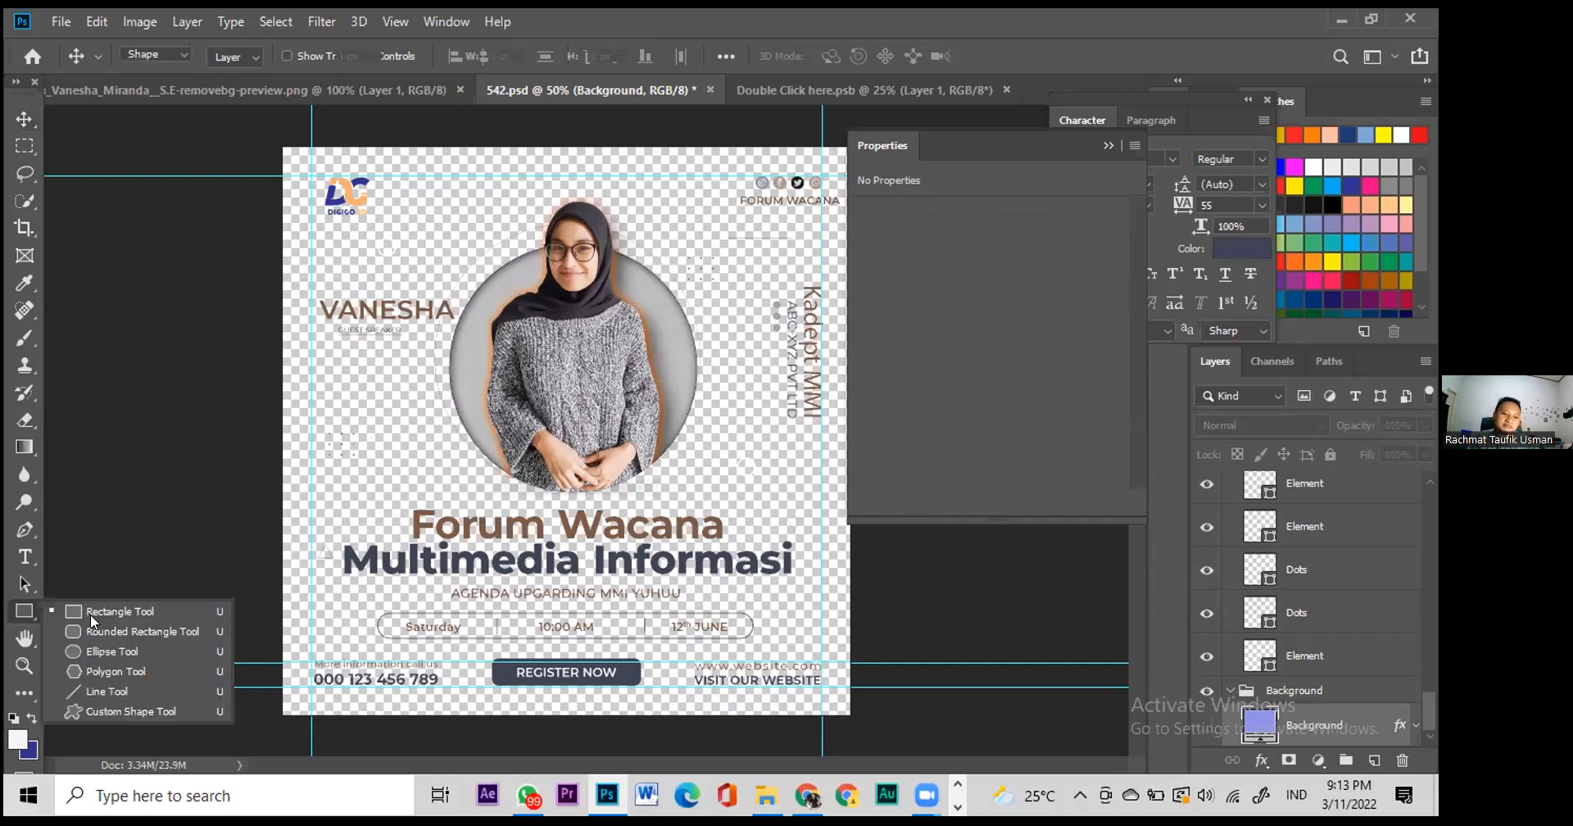
{"action": "left_click", "coordinate": [92, 613]}
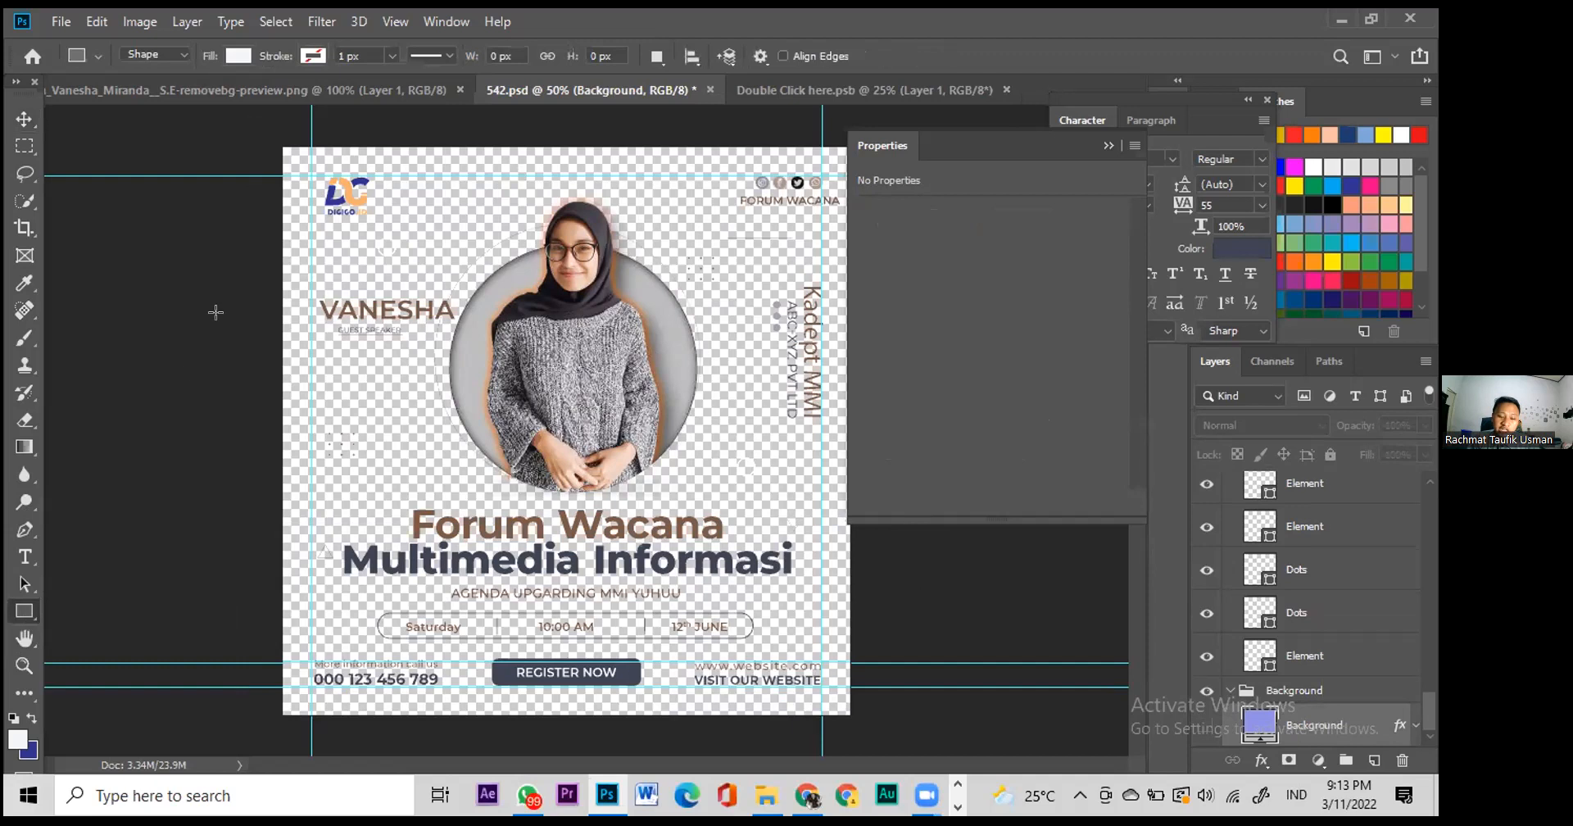
{"action": "left_click_drag", "start_coordinate": [234, 122], "coordinate": [878, 742]}
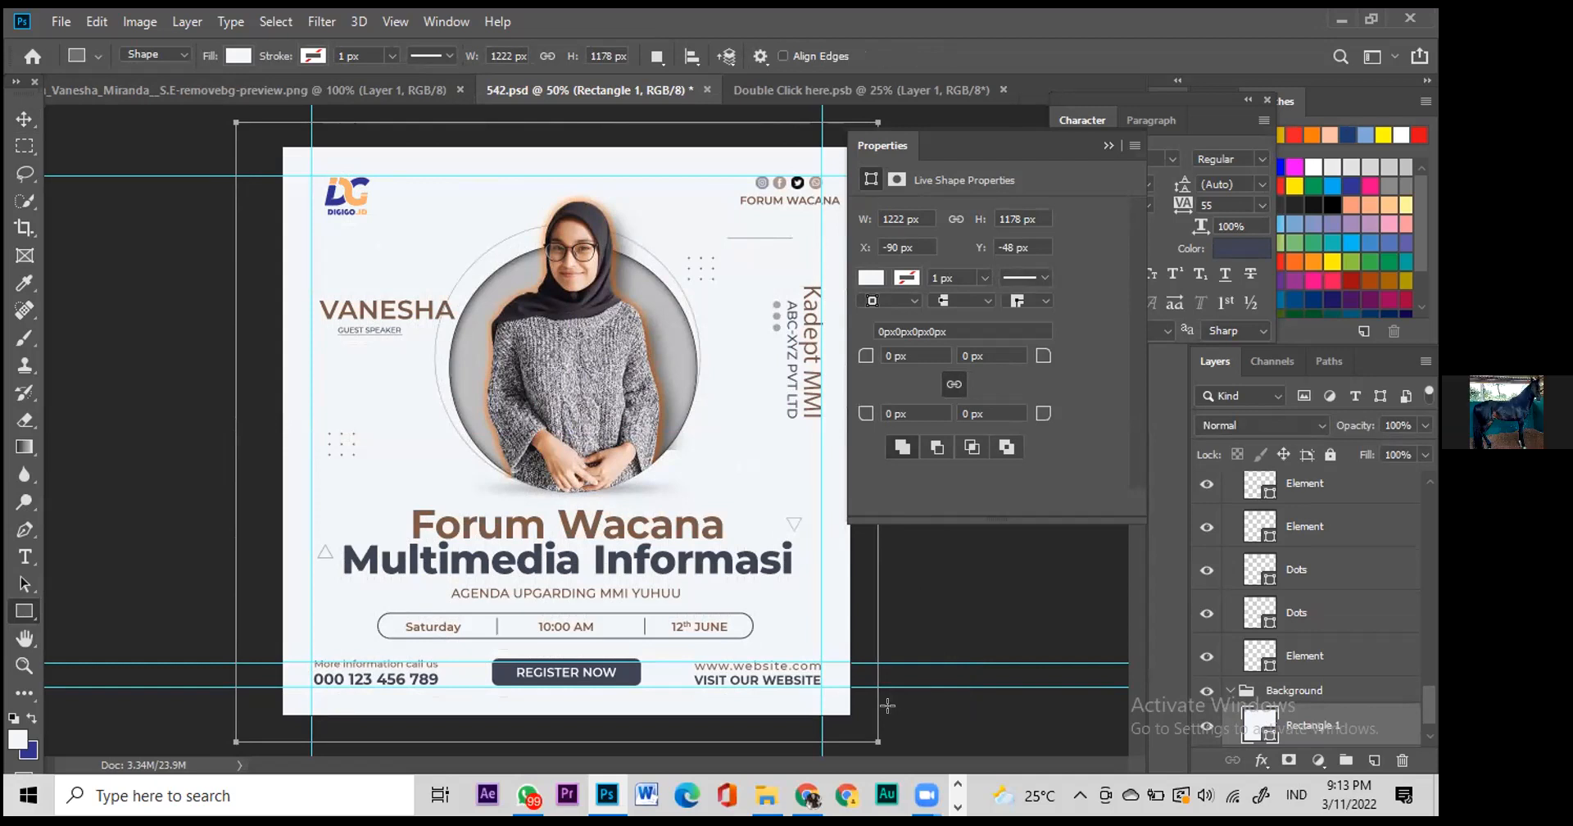
{"action": "key", "text": "Return"}
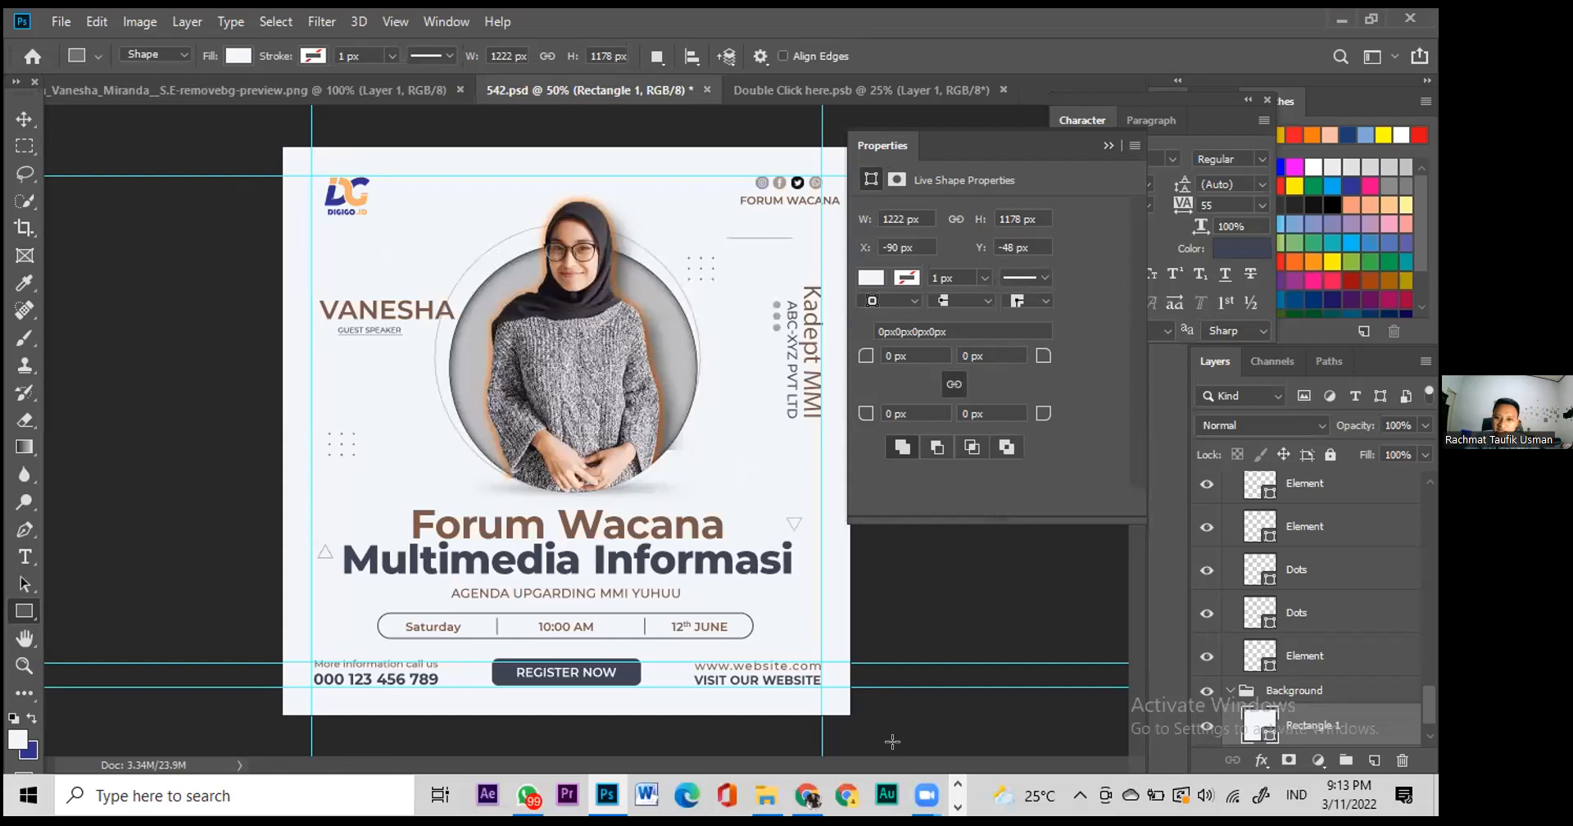
Step: Add a Gradient Overlay to the new rectangle through Blending Options
{"action": "right_click", "coordinate": [1266, 731]}
{"action": "left_click", "coordinate": [1256, 326]}
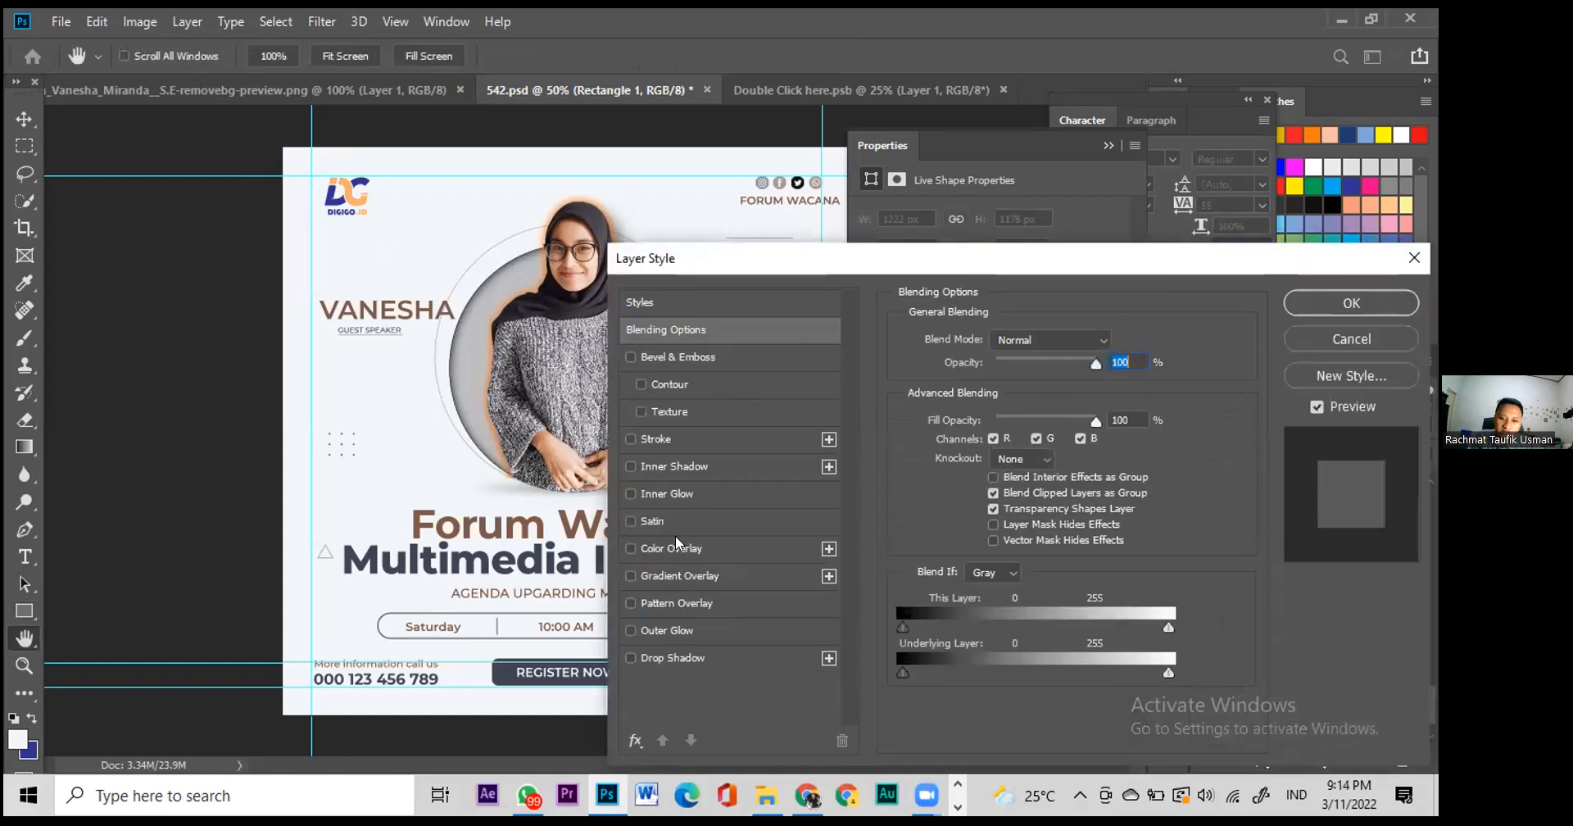
{"action": "left_click_drag", "start_coordinate": [734, 256], "coordinate": [977, 233]}
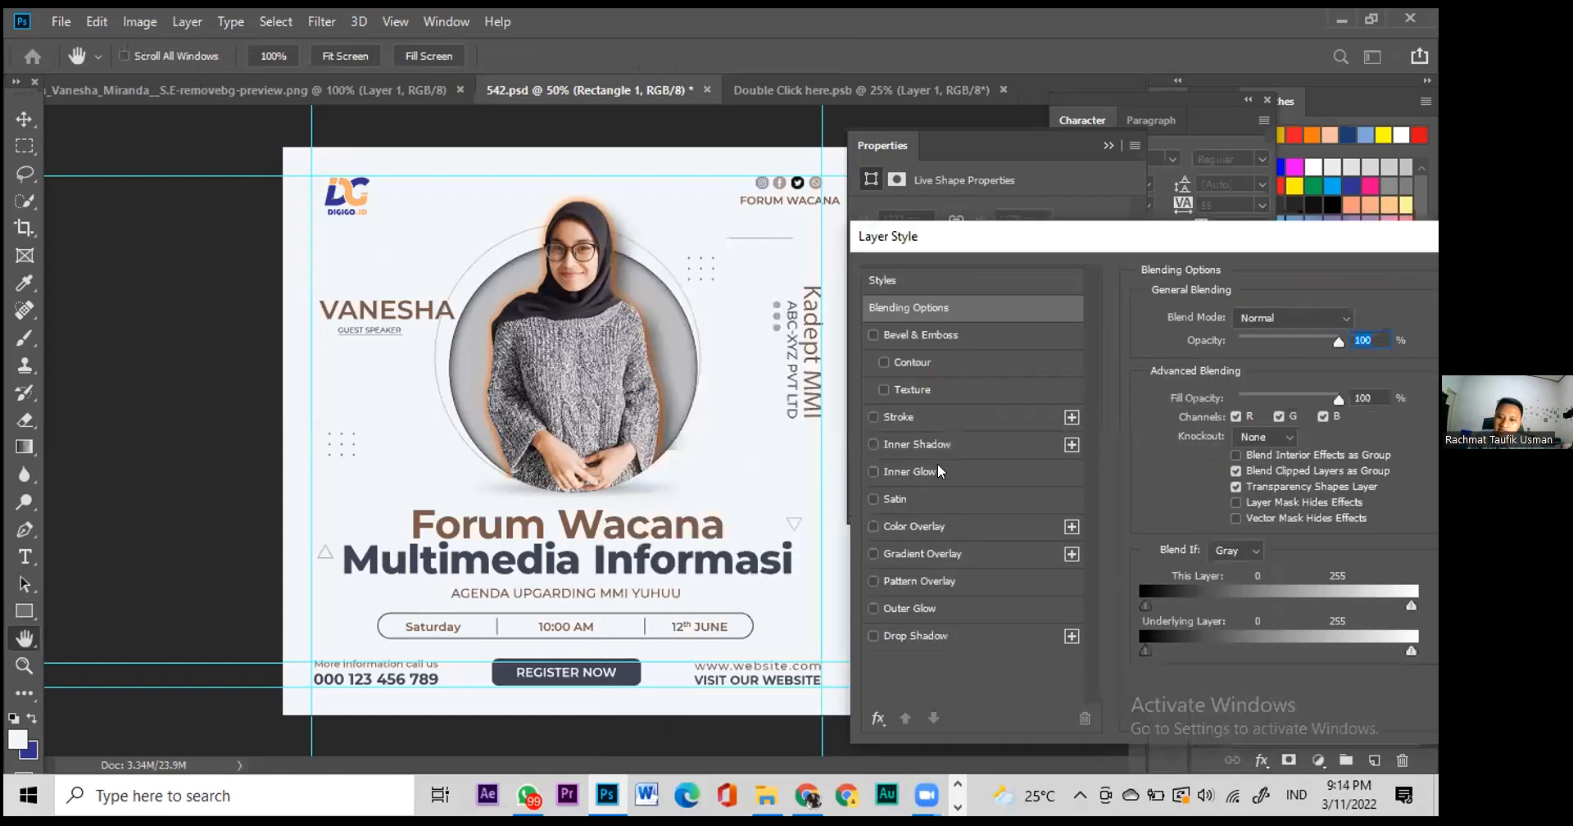
{"action": "left_click", "coordinate": [935, 549]}
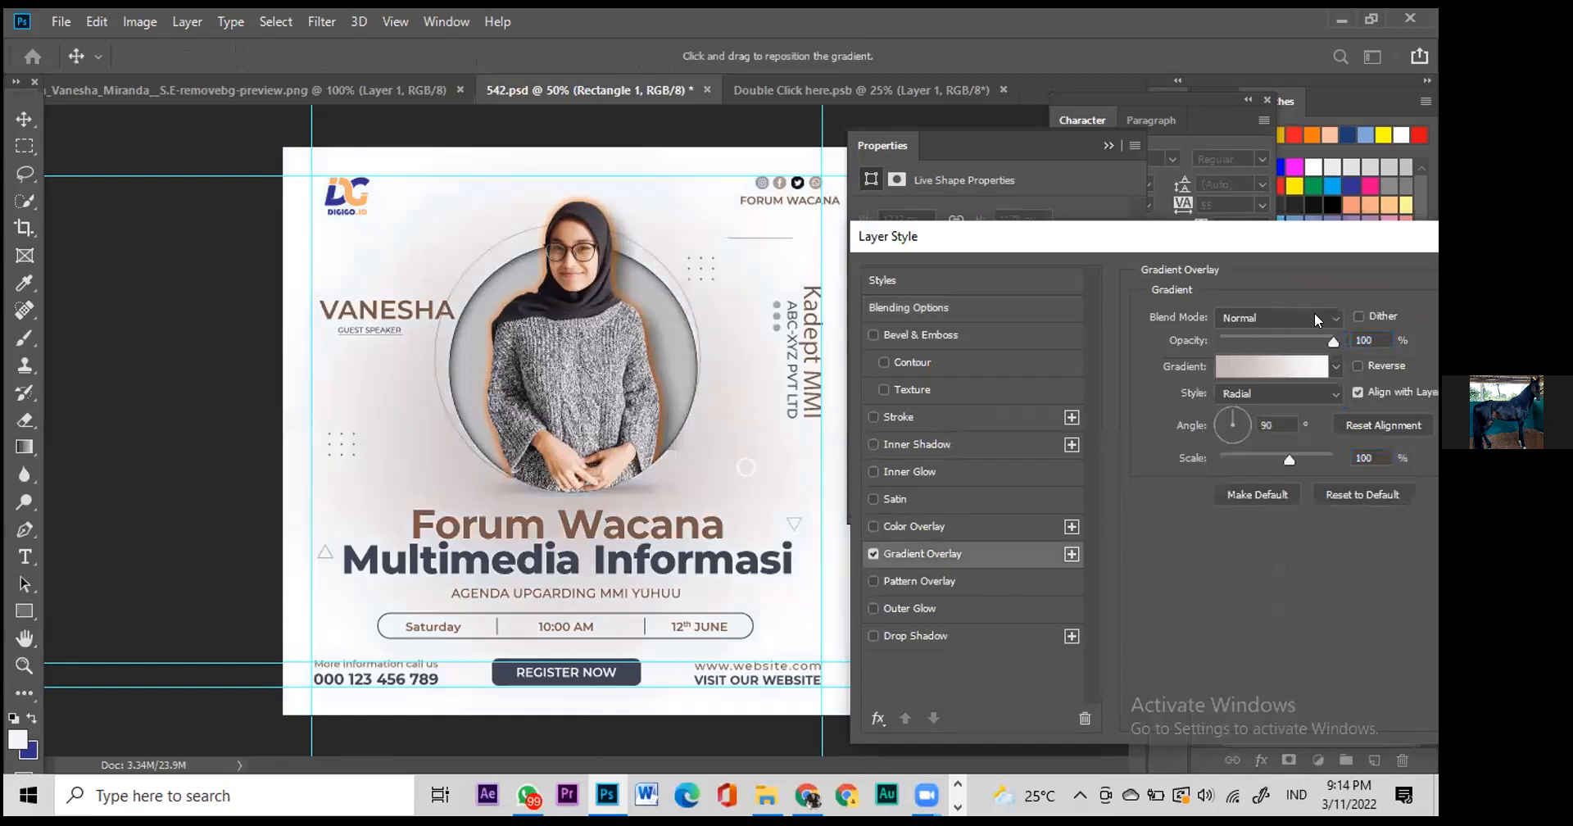
Step: Set the gradient's left colour stop to grey a6a3a3 so it fades to white
{"action": "left_click", "coordinate": [1235, 373]}
{"action": "left_click", "coordinate": [849, 466]}
{"action": "left_click", "coordinate": [946, 554]}
{"action": "left_click", "coordinate": [1034, 374]}
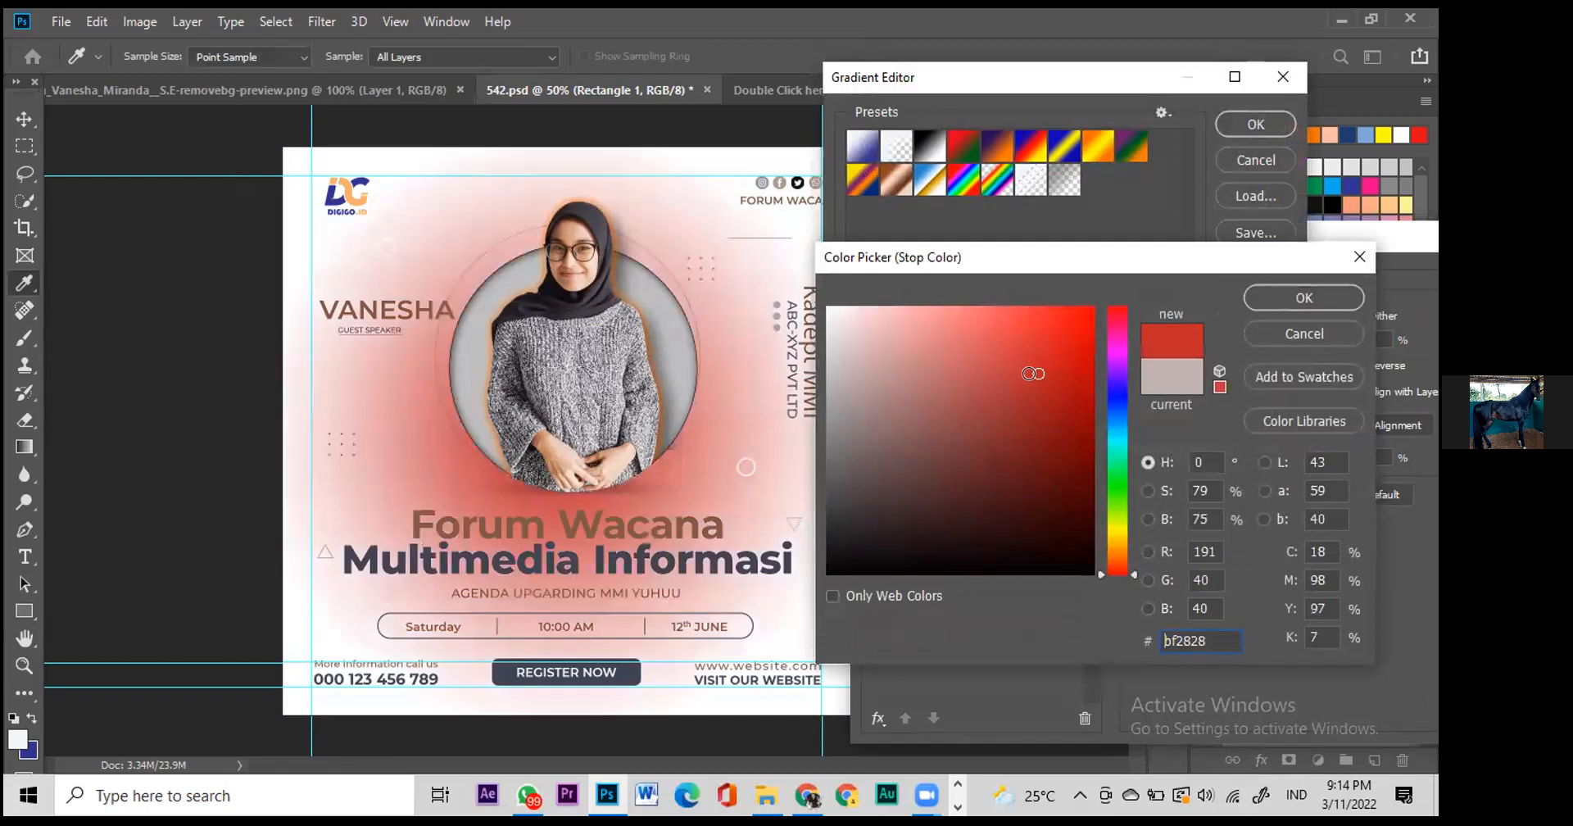
{"action": "left_click", "coordinate": [1073, 325]}
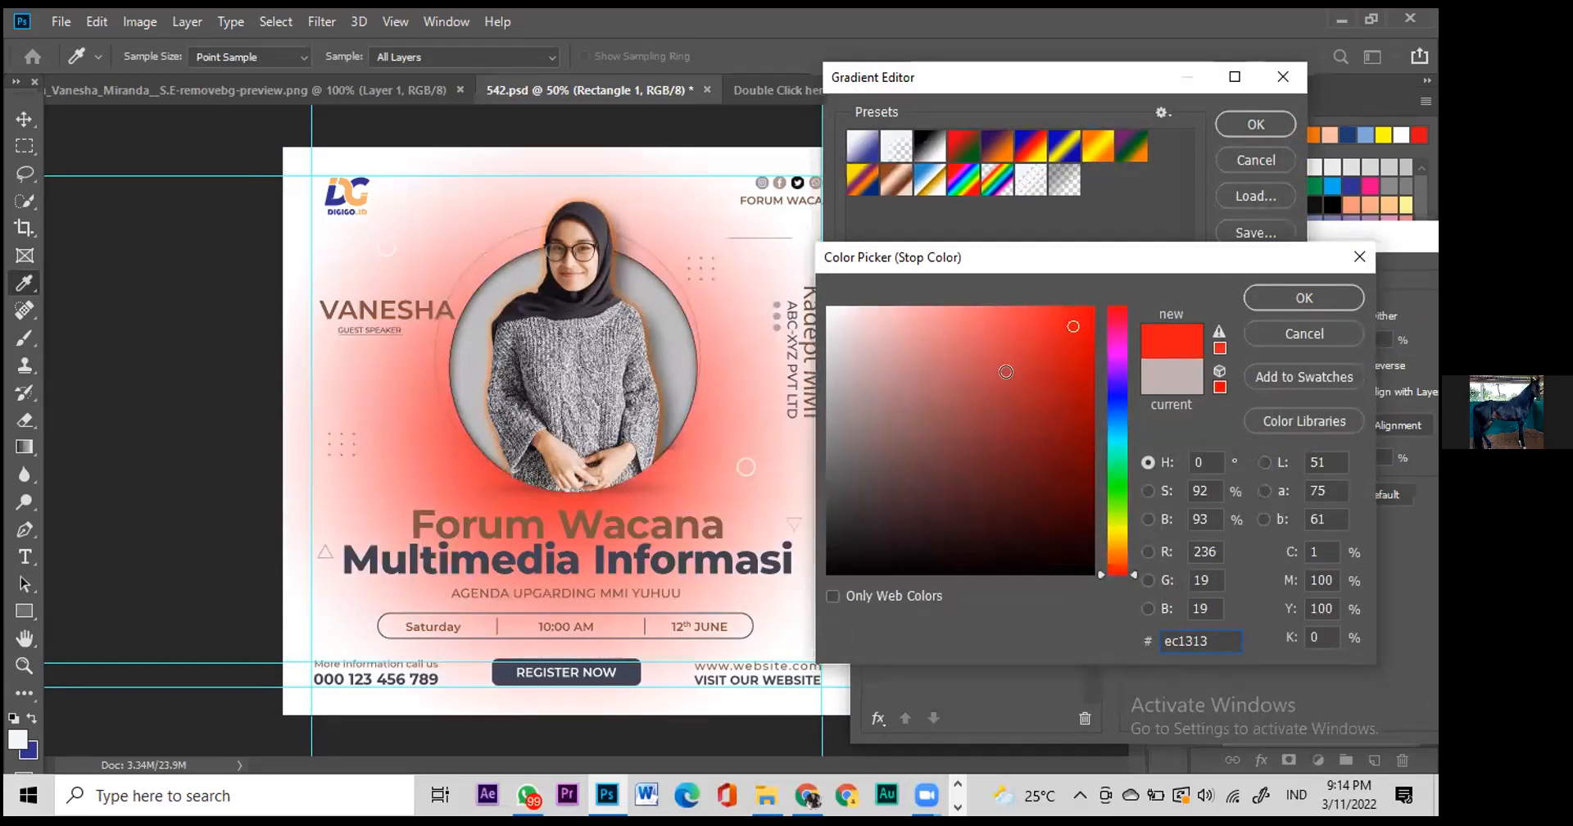
{"action": "left_click", "coordinate": [992, 344]}
{"action": "left_click", "coordinate": [921, 371]}
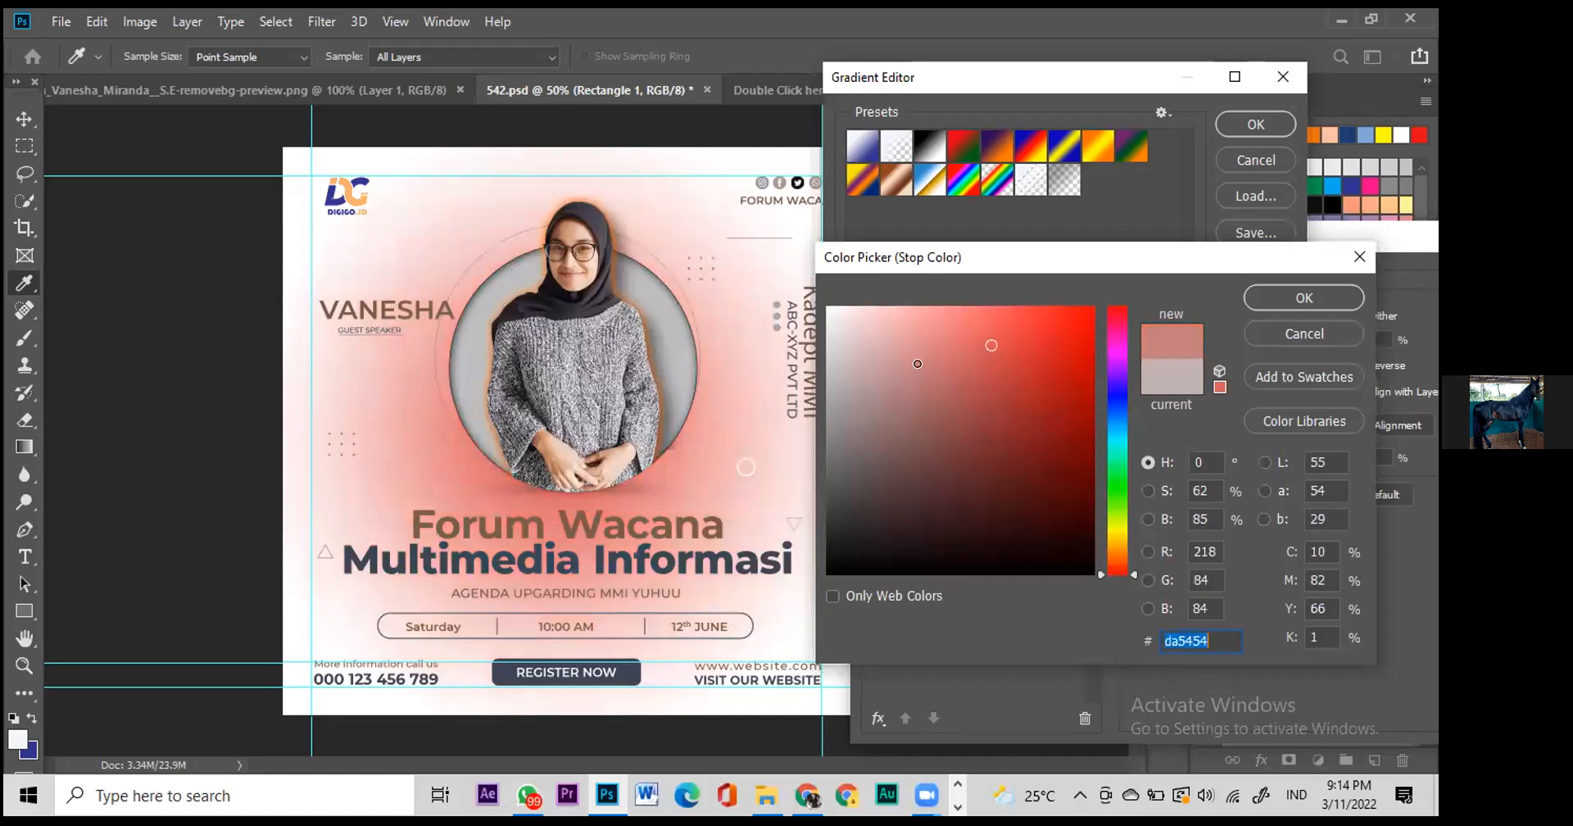
{"action": "left_click", "coordinate": [880, 359]}
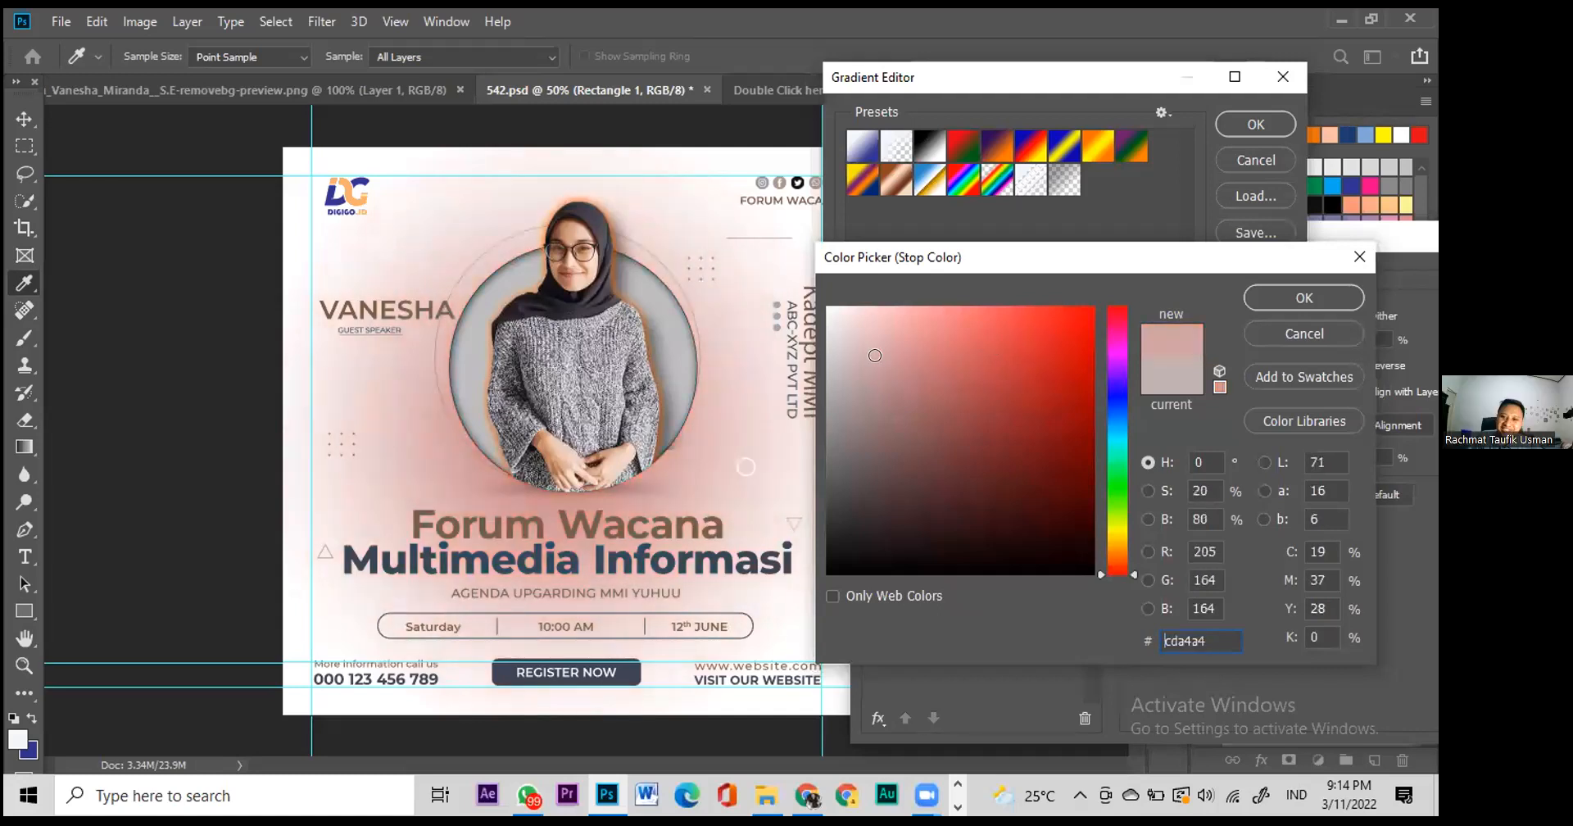
{"action": "left_click", "coordinate": [835, 318]}
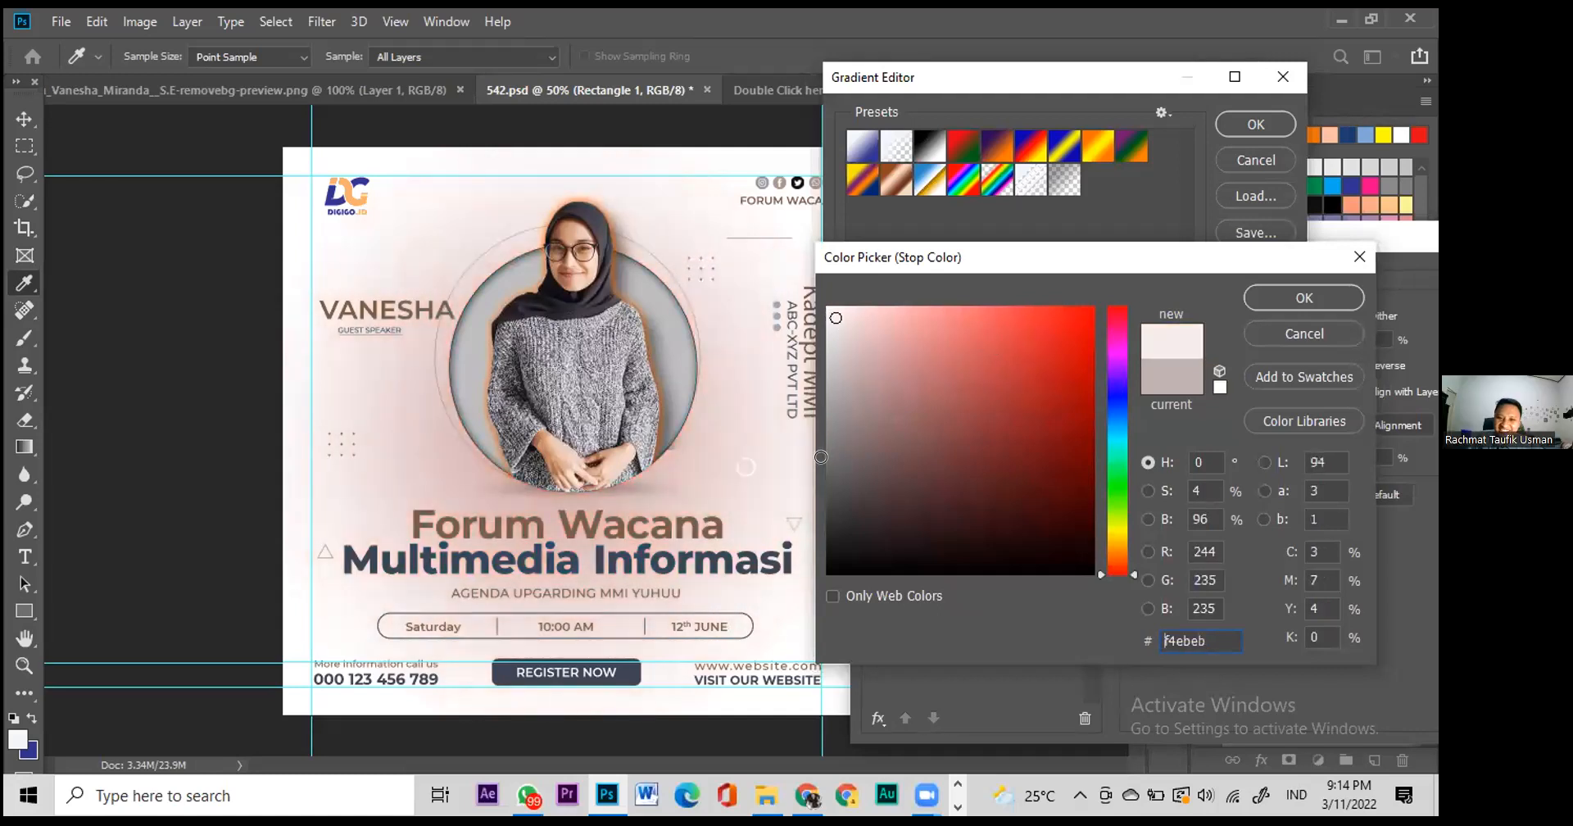
{"action": "left_click", "coordinate": [832, 399]}
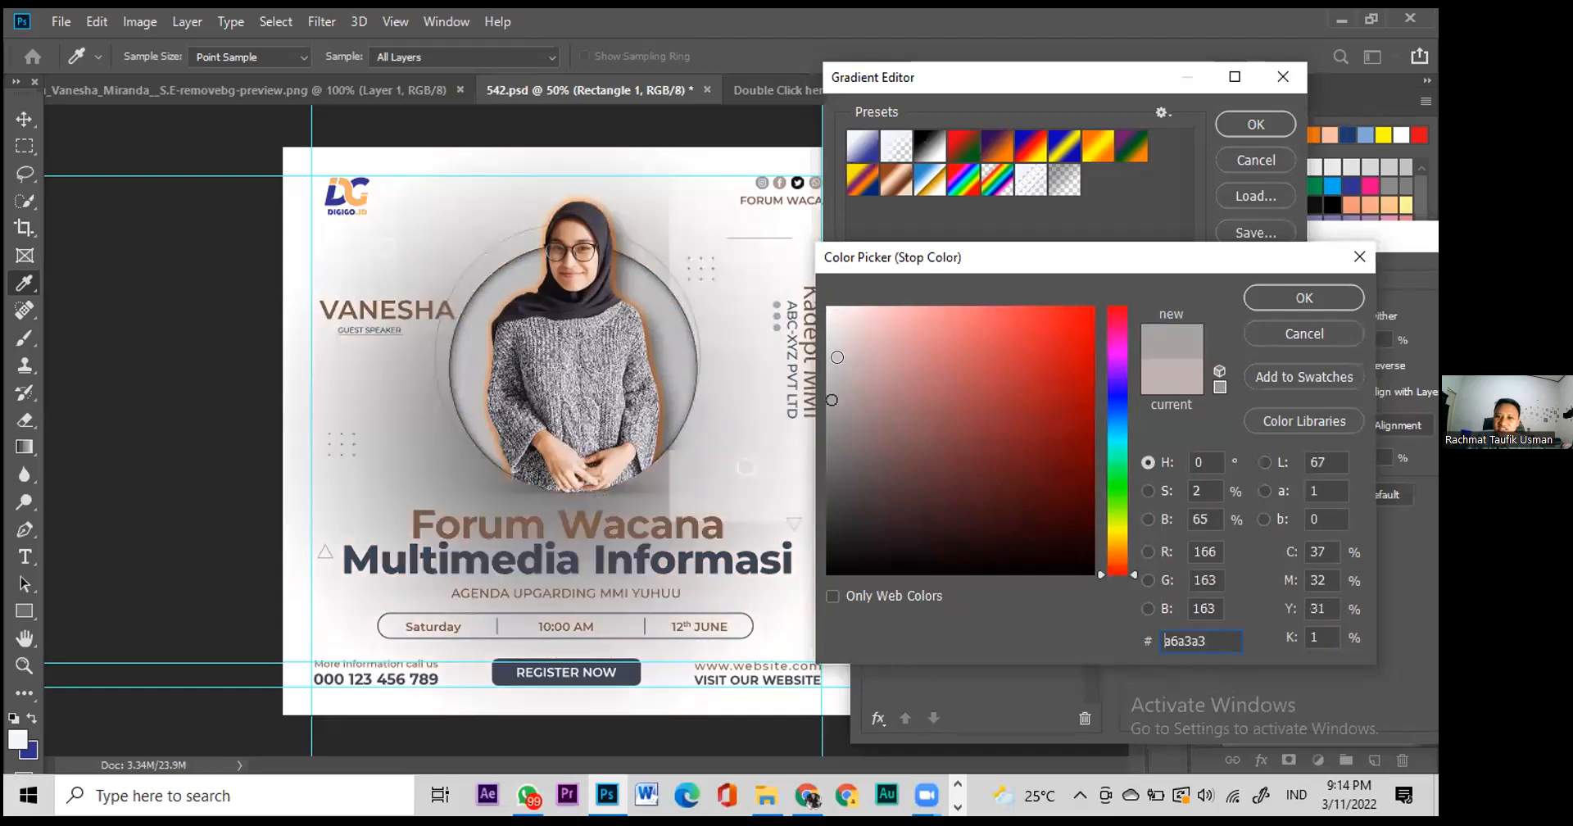
{"action": "left_click", "coordinate": [1275, 297]}
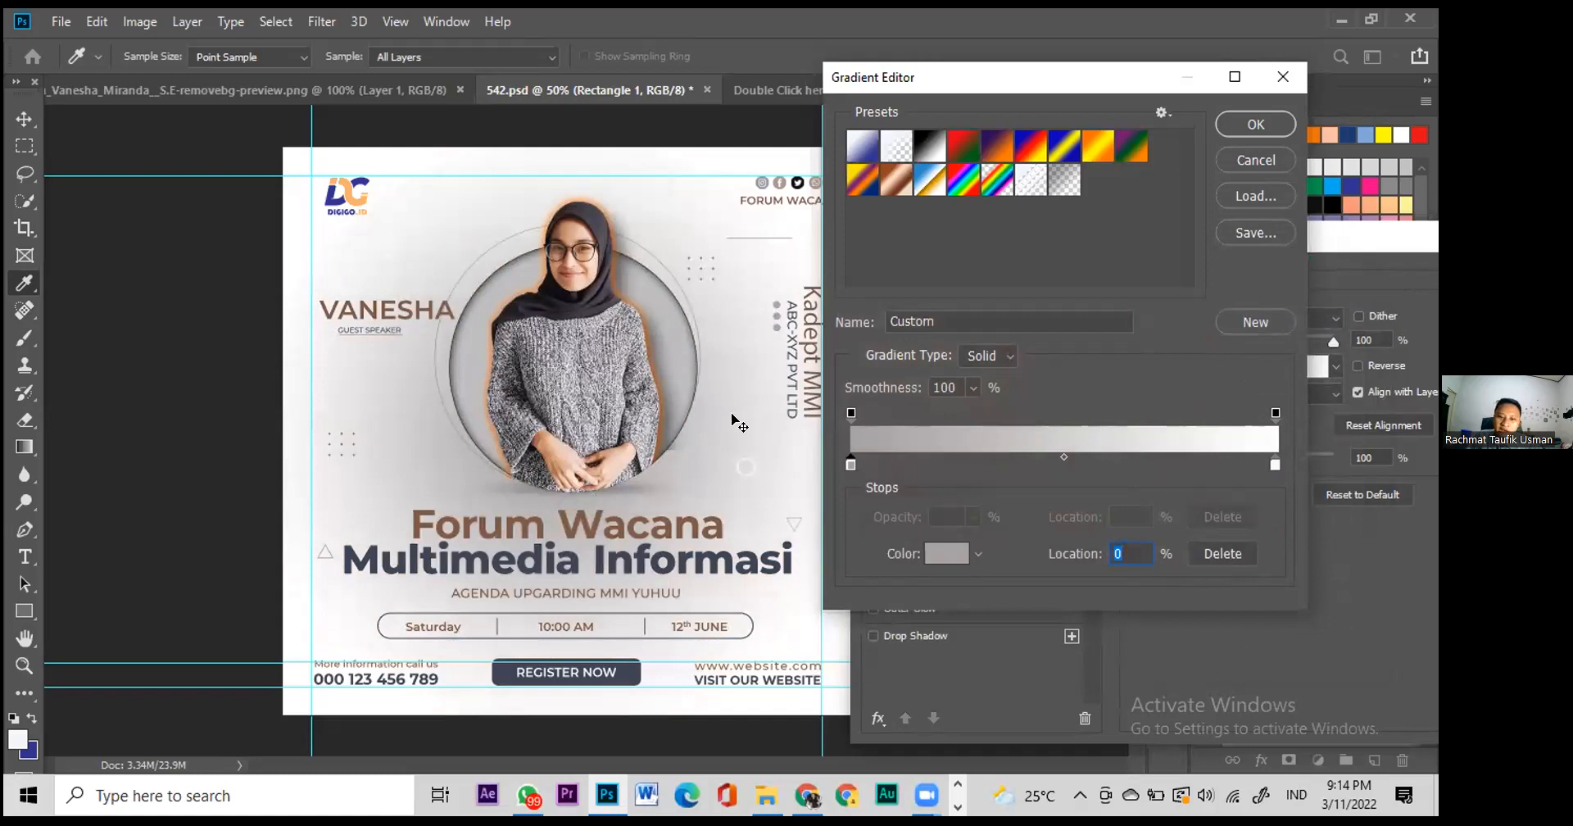
{"action": "left_click", "coordinate": [1235, 129]}
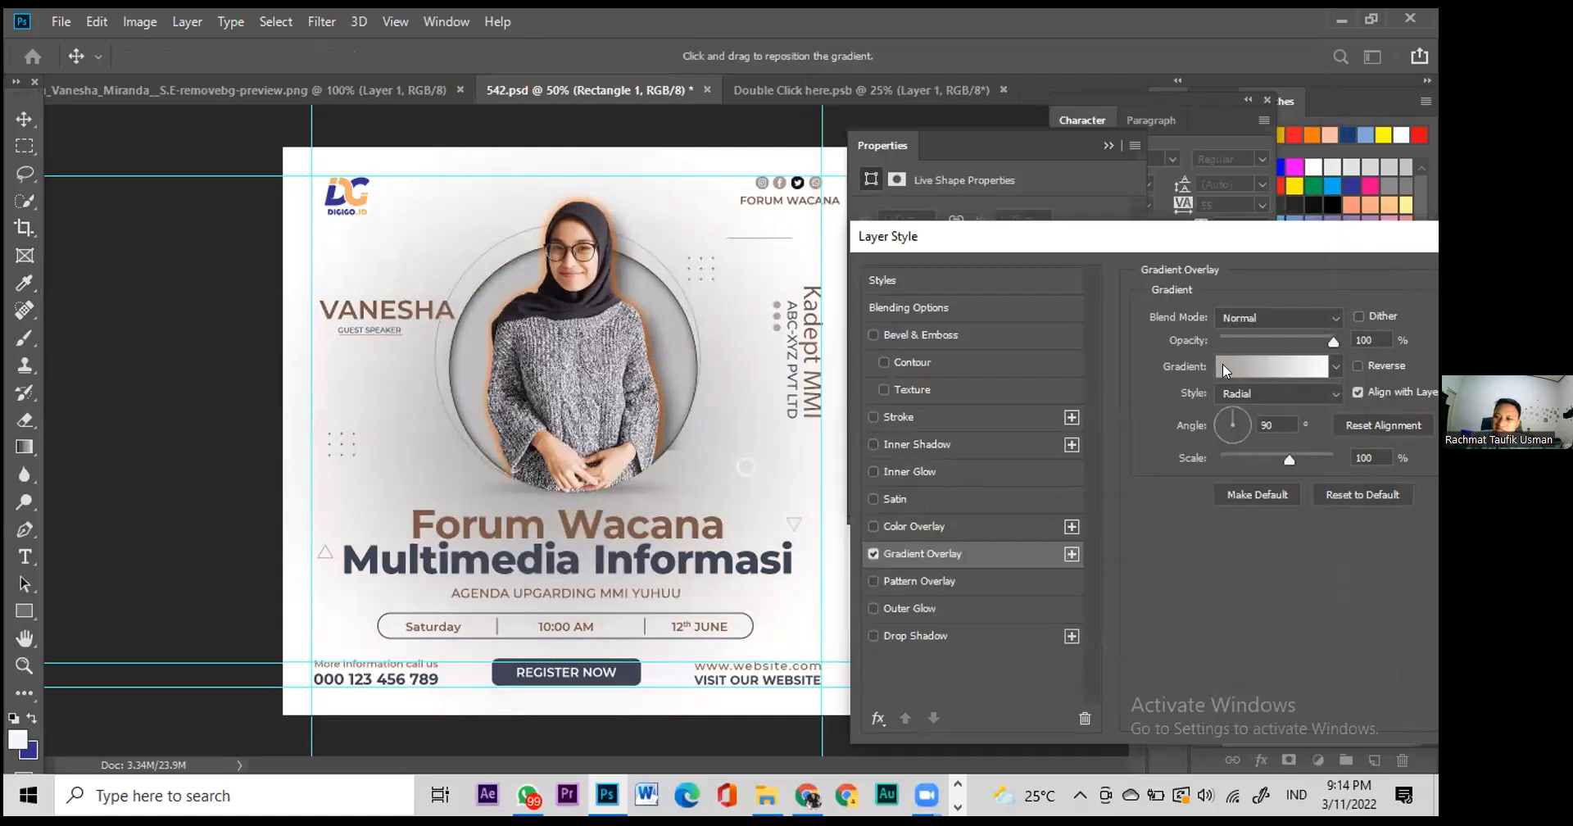
Step: Set the gradient overlay style to Linear
{"action": "left_click", "coordinate": [1275, 386]}
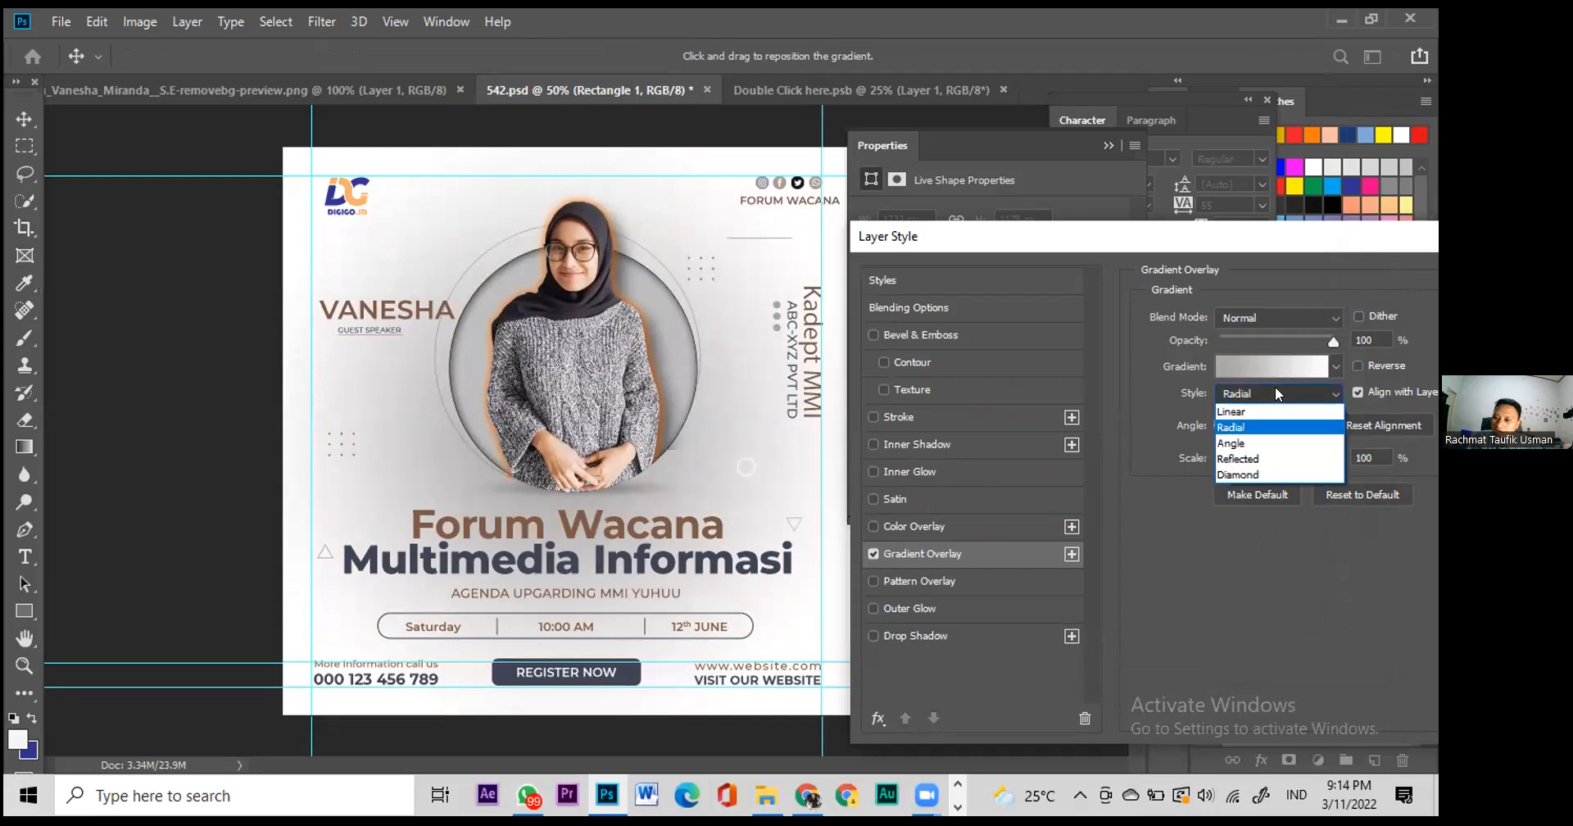
{"action": "left_click", "coordinate": [1254, 437]}
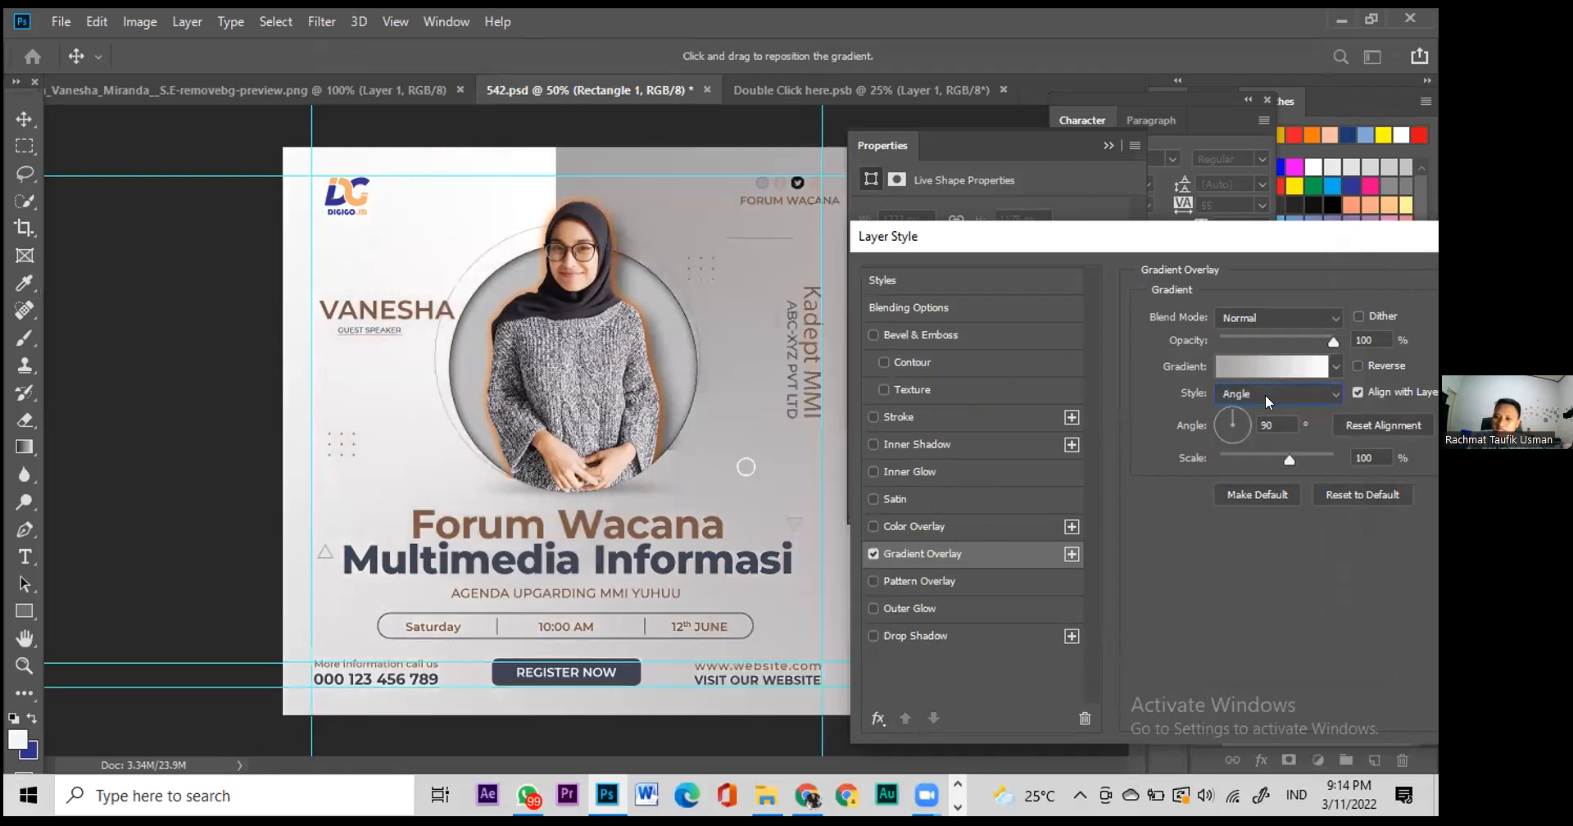
{"action": "left_click", "coordinate": [1259, 400]}
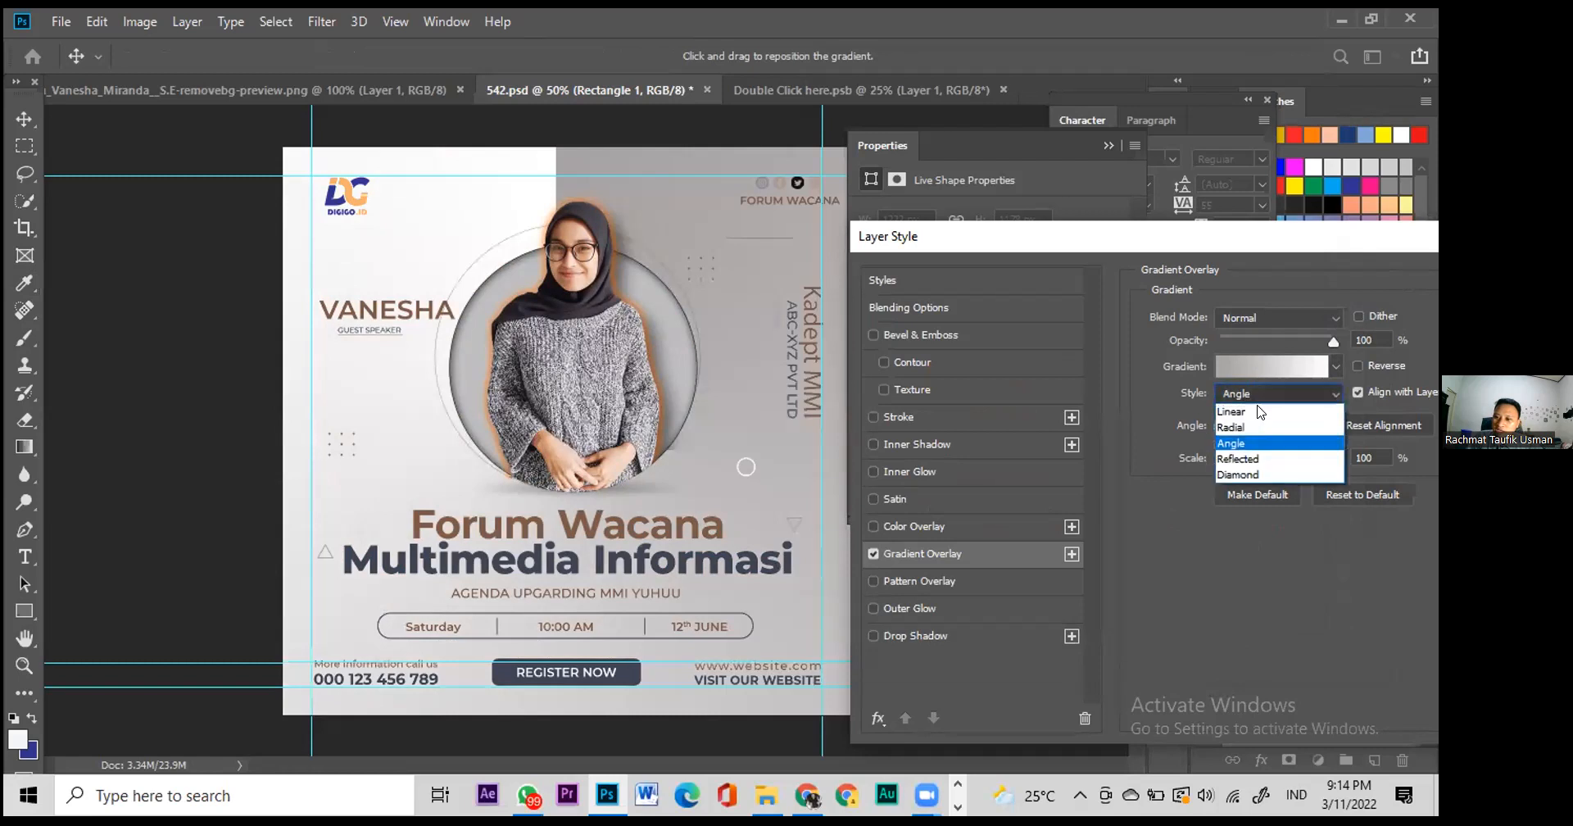
{"action": "left_click", "coordinate": [1260, 398]}
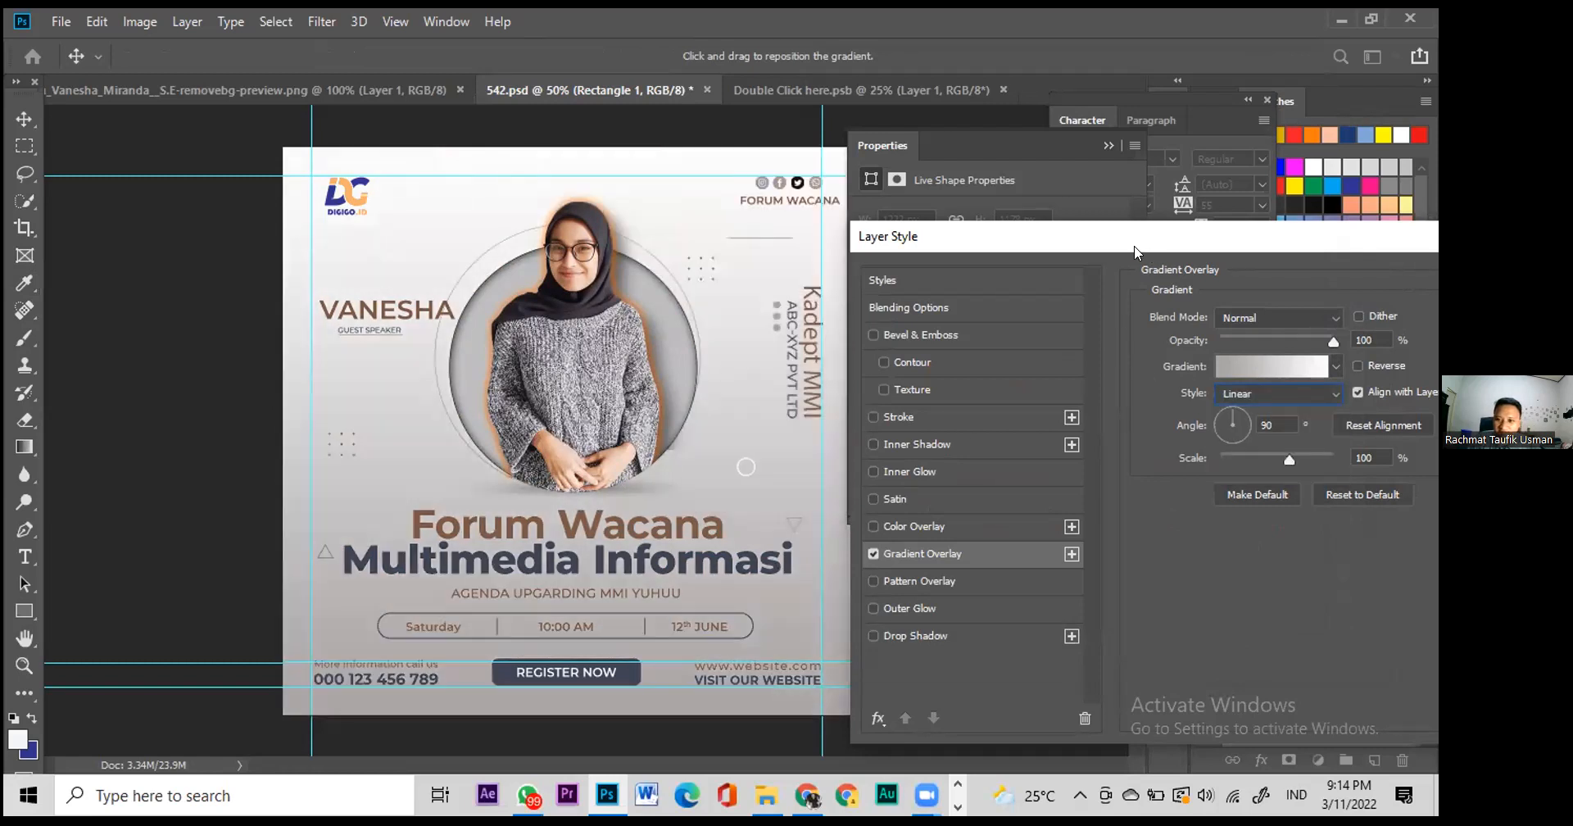
{"action": "left_click_drag", "start_coordinate": [1136, 244], "coordinate": [746, 202]}
Step: Apply the grey-to-white gradient overlay and close the Layer Style dialog
{"action": "key", "text": "Return"}
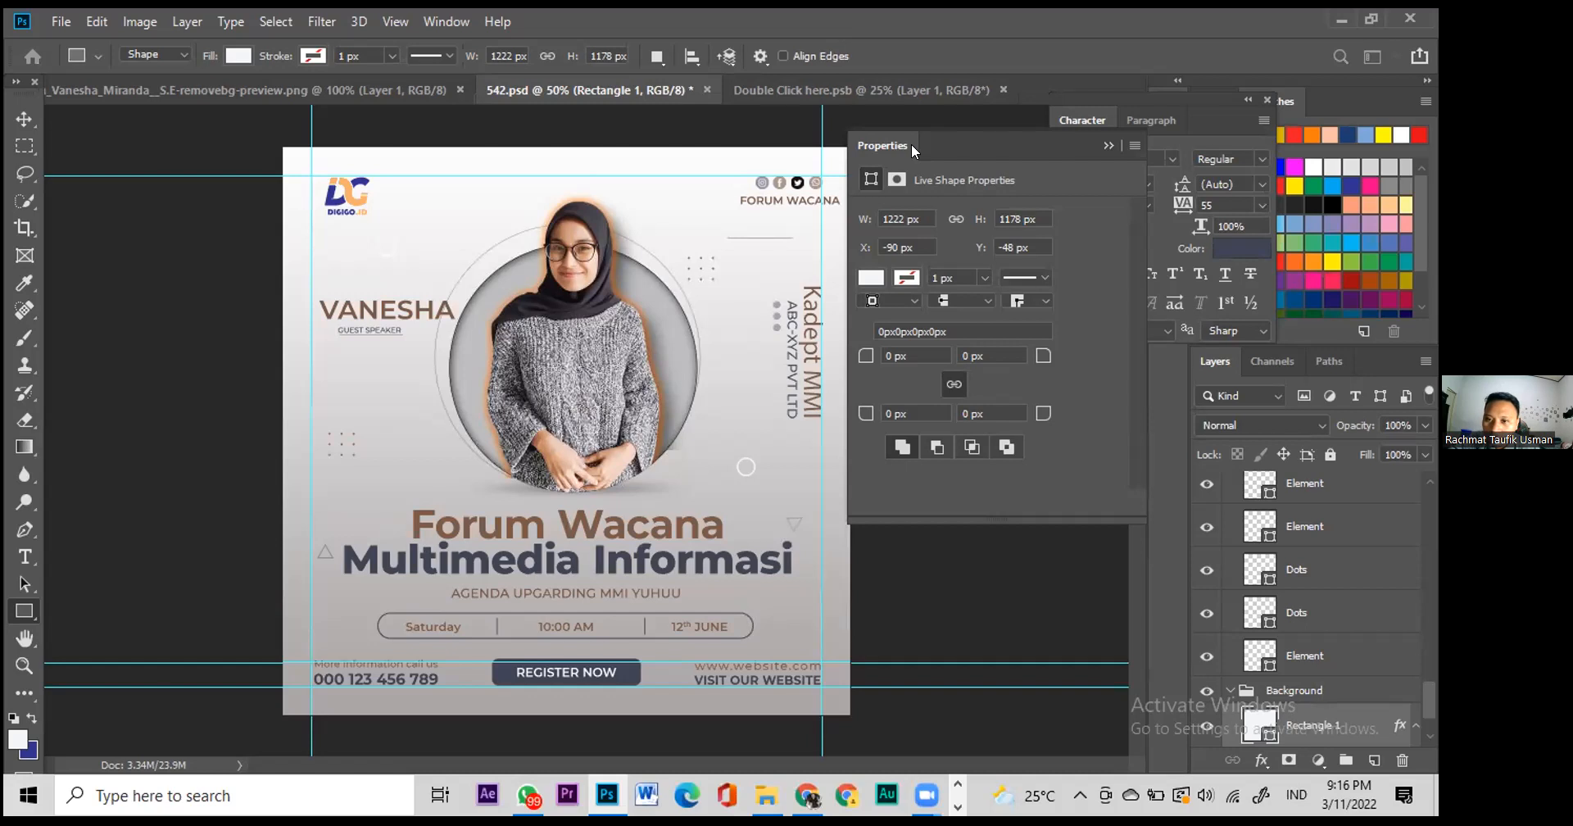
Step: Create a new portrait document, 1080 px wide and 1000 px tall, with a white background
{"action": "key", "text": "ctrl+n"}
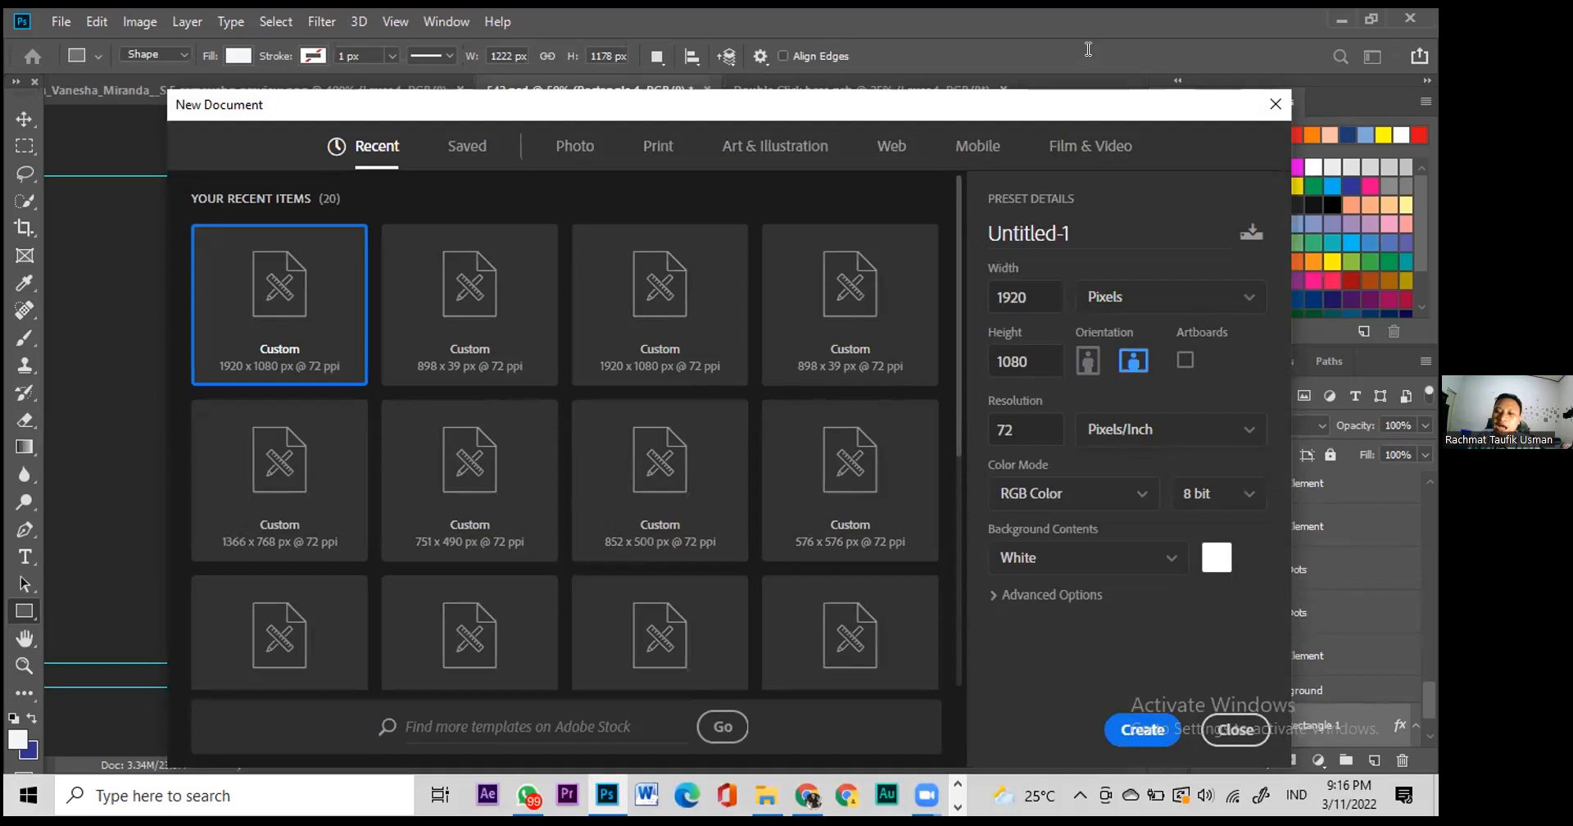
{"action": "left_click", "coordinate": [1086, 367]}
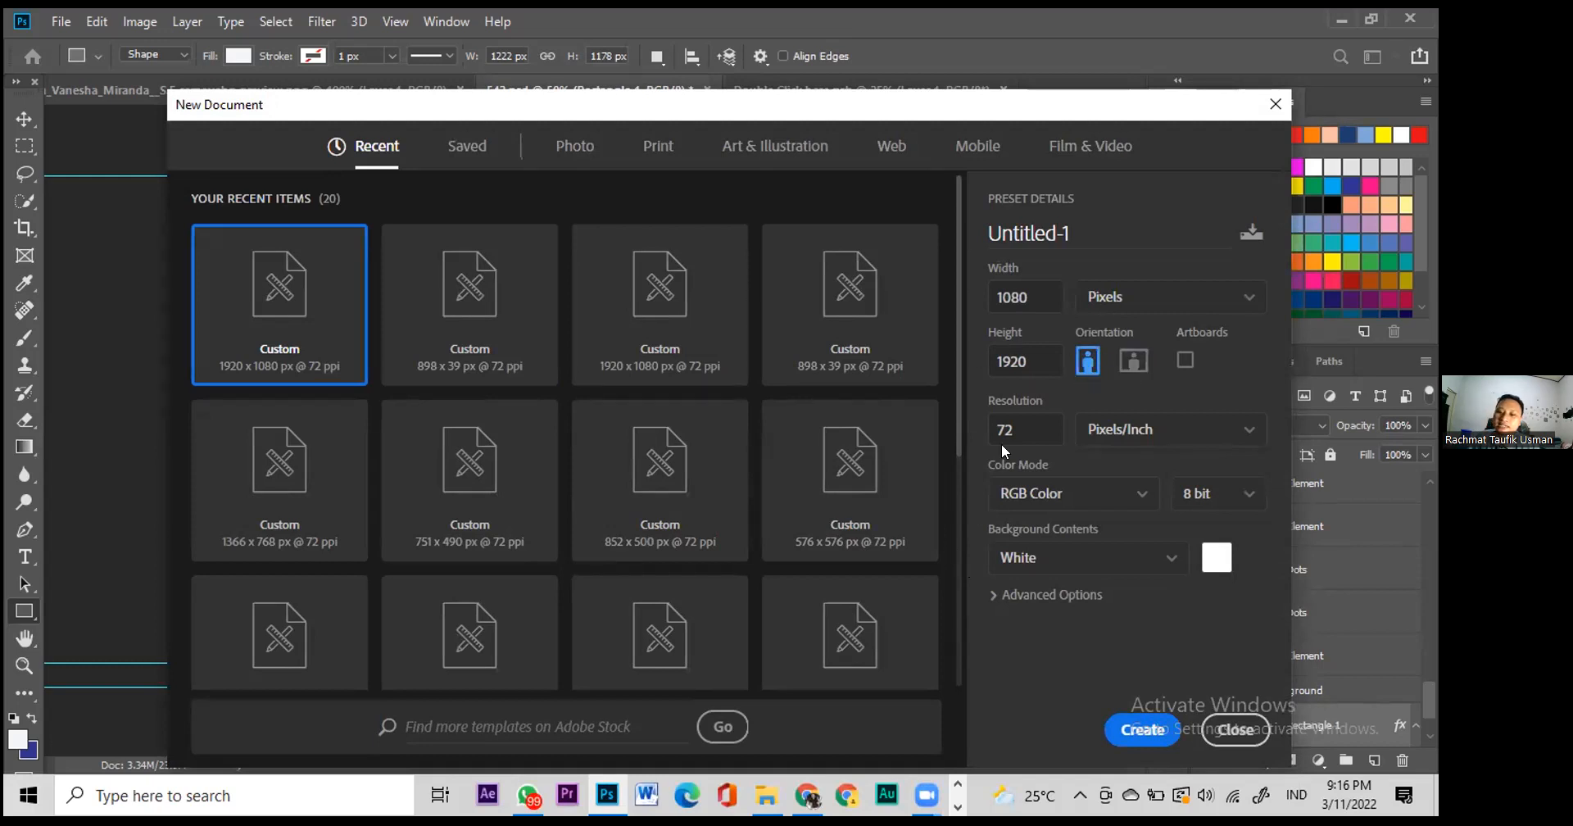
{"action": "left_click", "coordinate": [986, 361]}
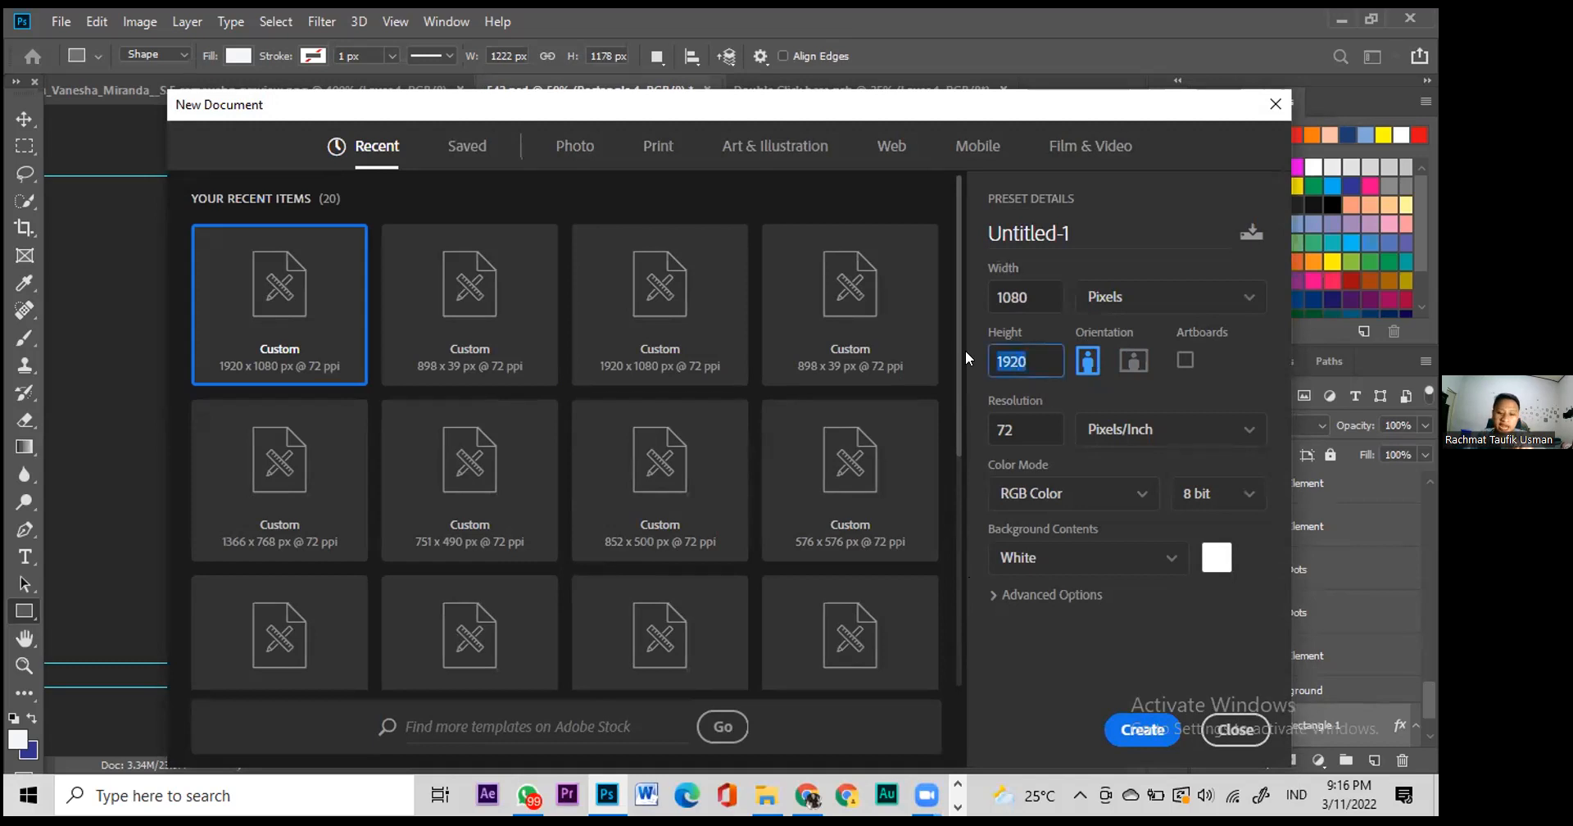
{"action": "type", "text": "1000"}
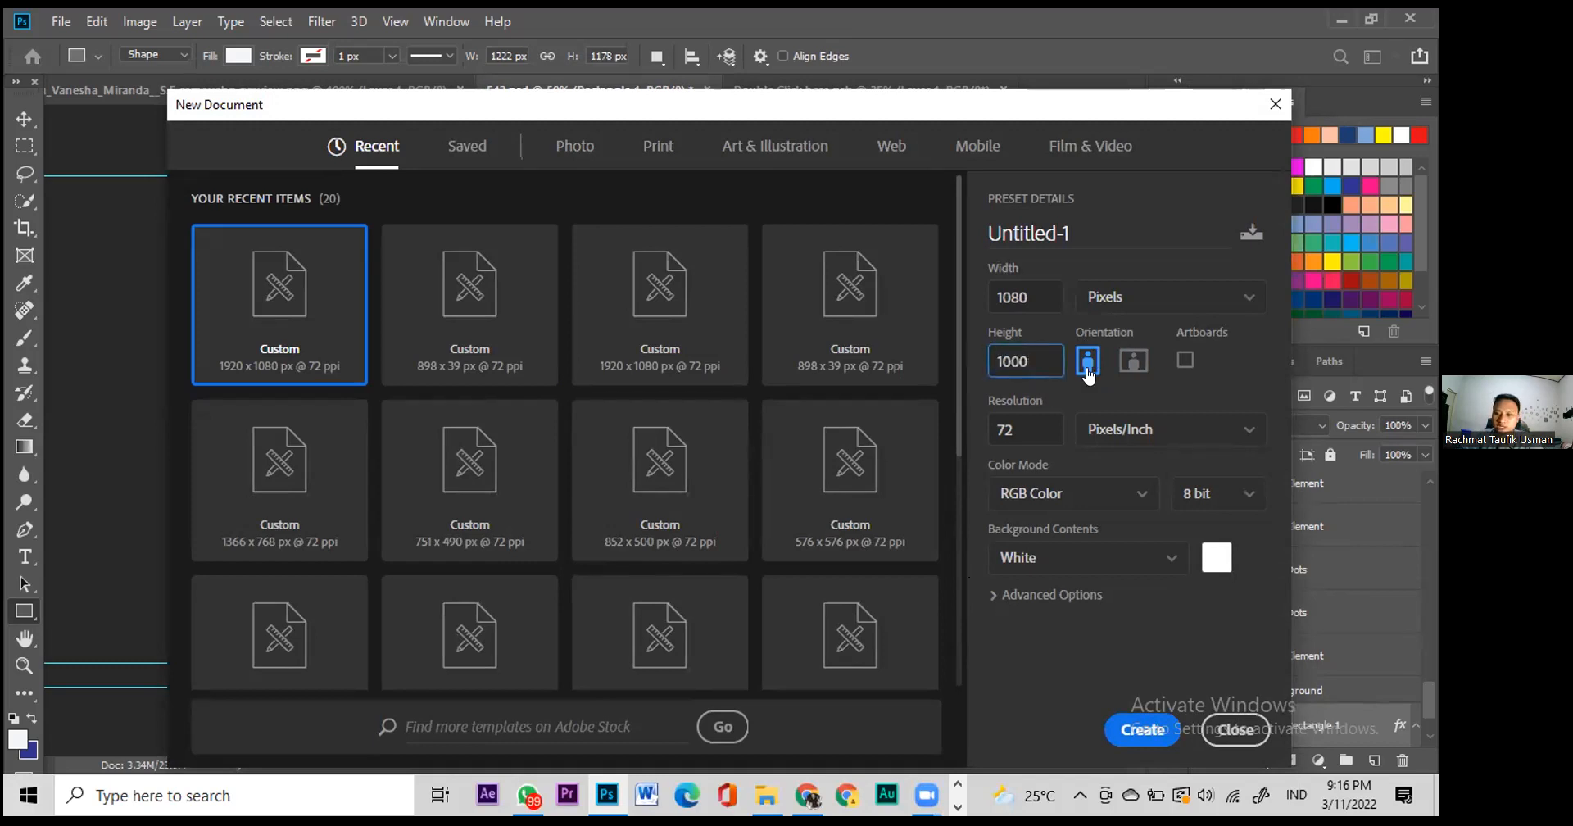
{"action": "left_click", "coordinate": [1139, 728]}
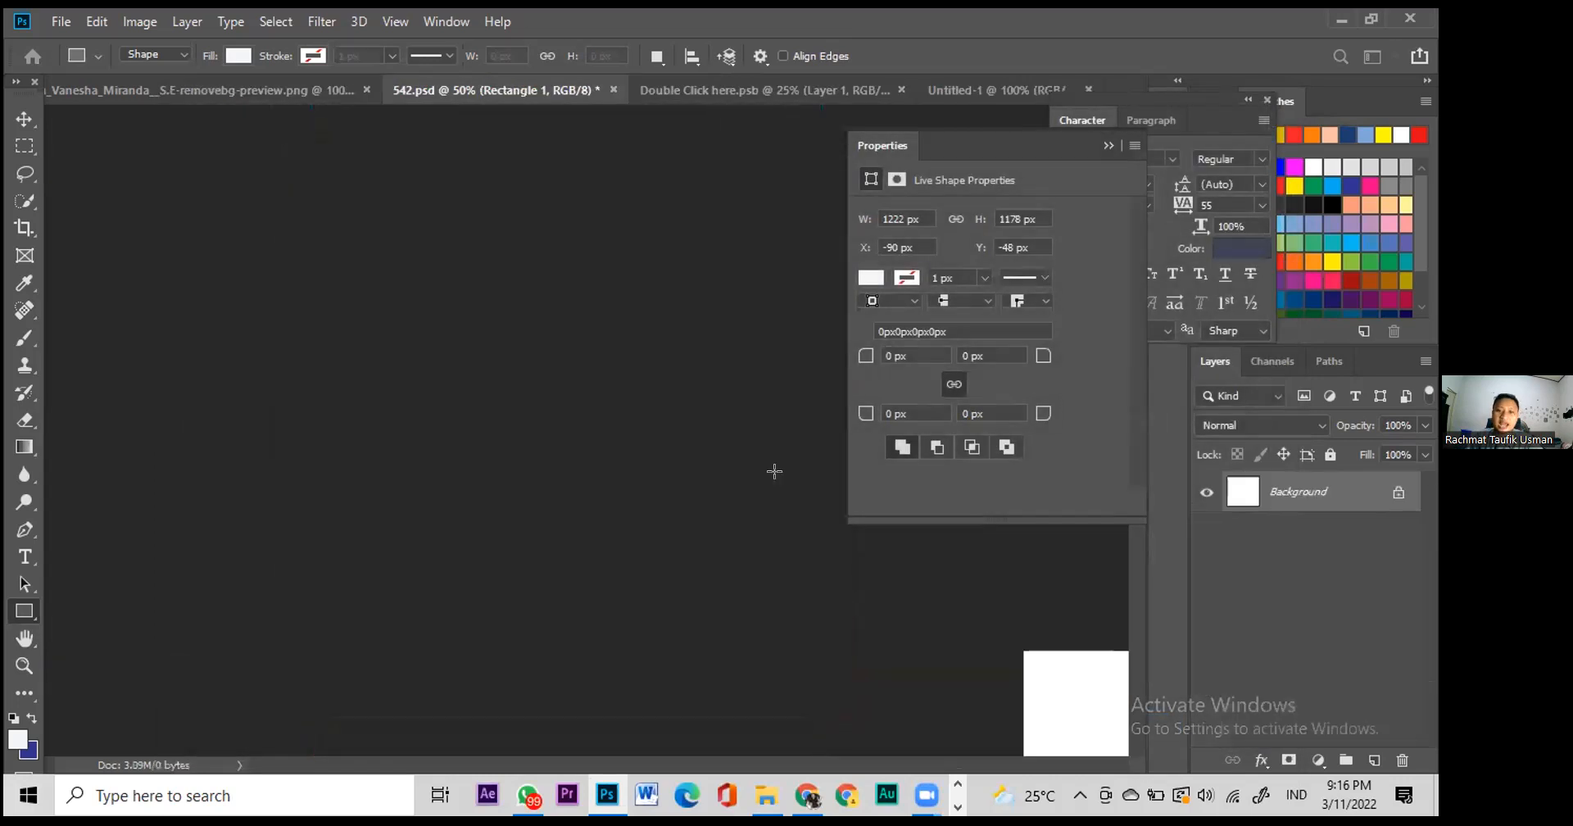
Step: Compare the blank Untitled-1 canvas with the cut-out portrait document, then bring Chrome forward
{"action": "left_click", "coordinate": [25, 119]}
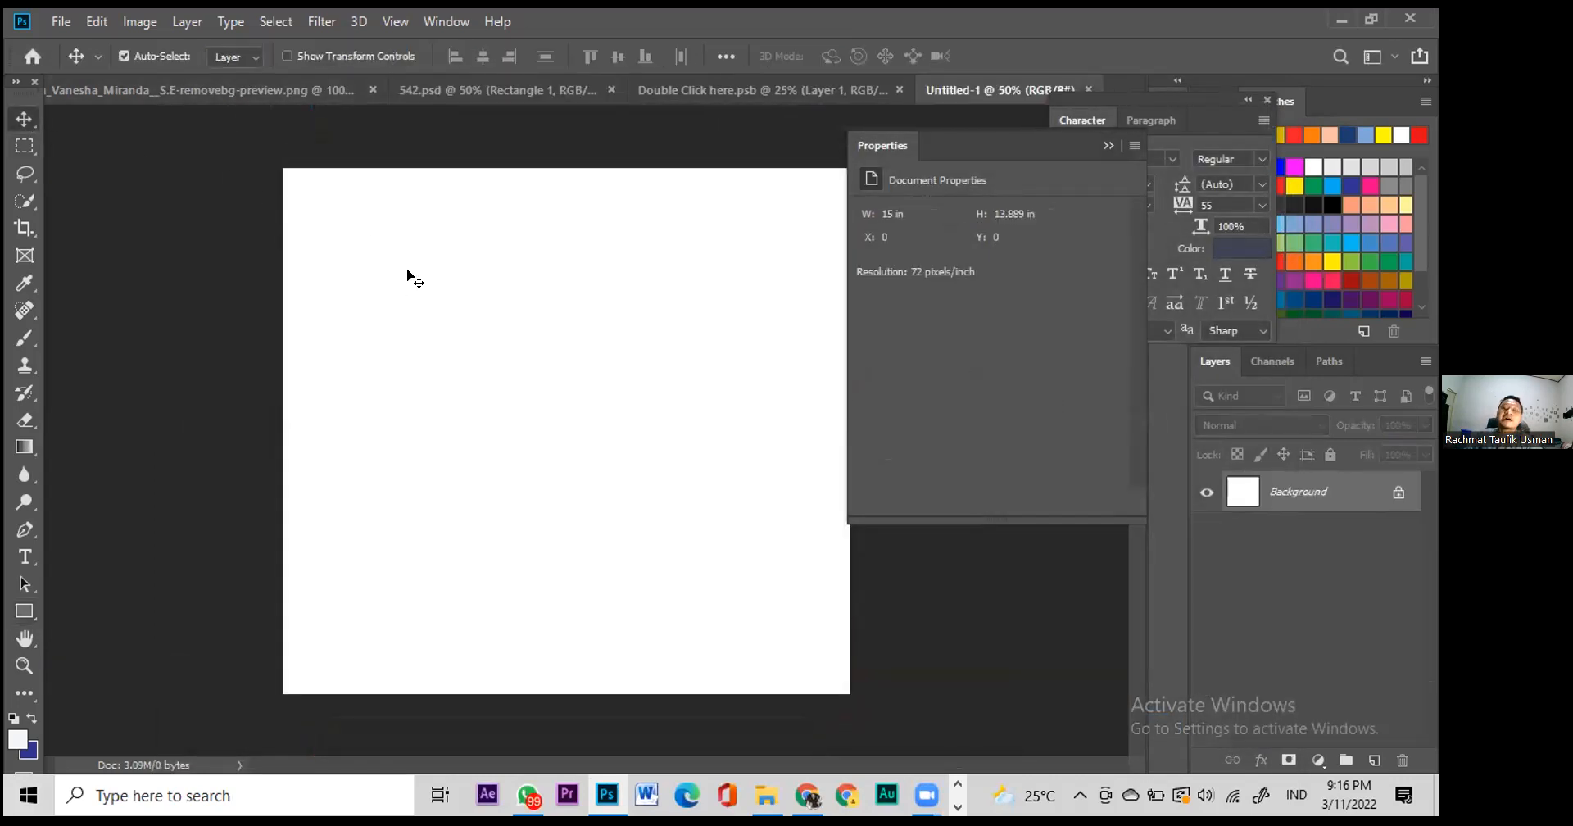
{"action": "left_click", "coordinate": [742, 94]}
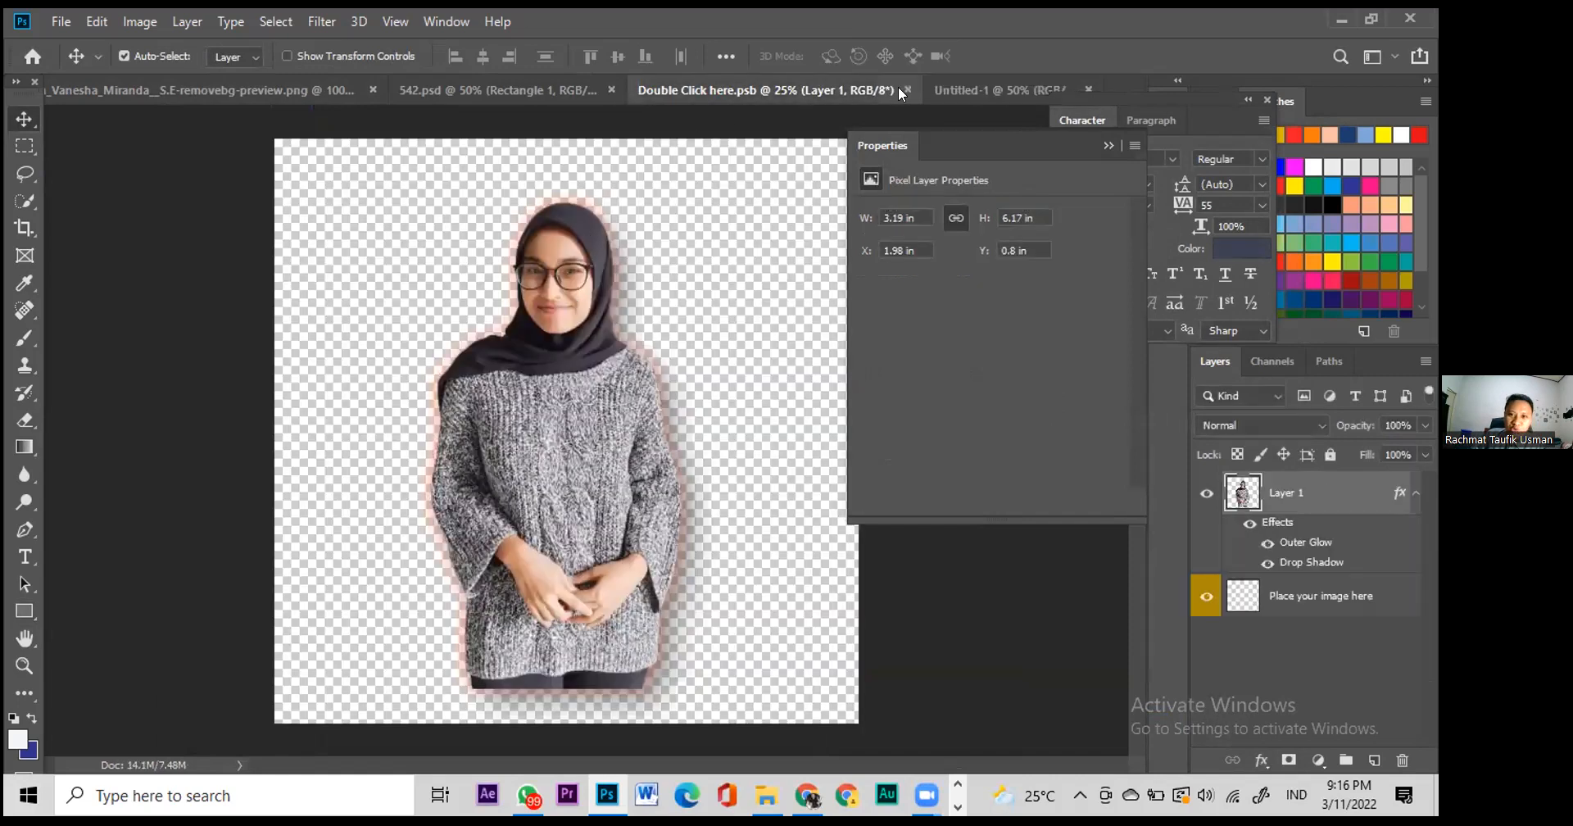
{"action": "left_click", "coordinate": [996, 90]}
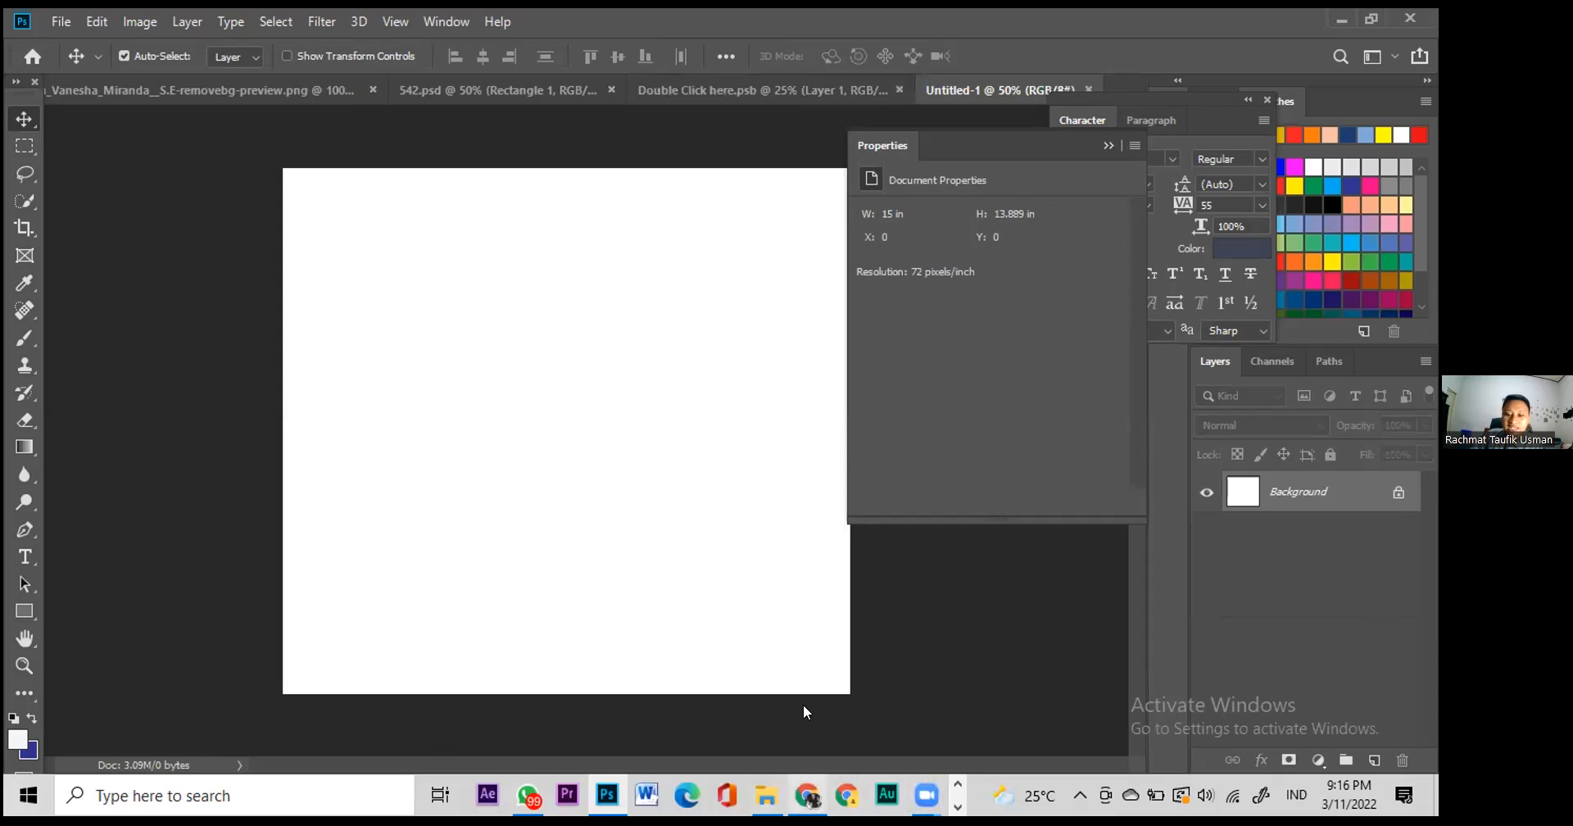
{"action": "left_click", "coordinate": [807, 795]}
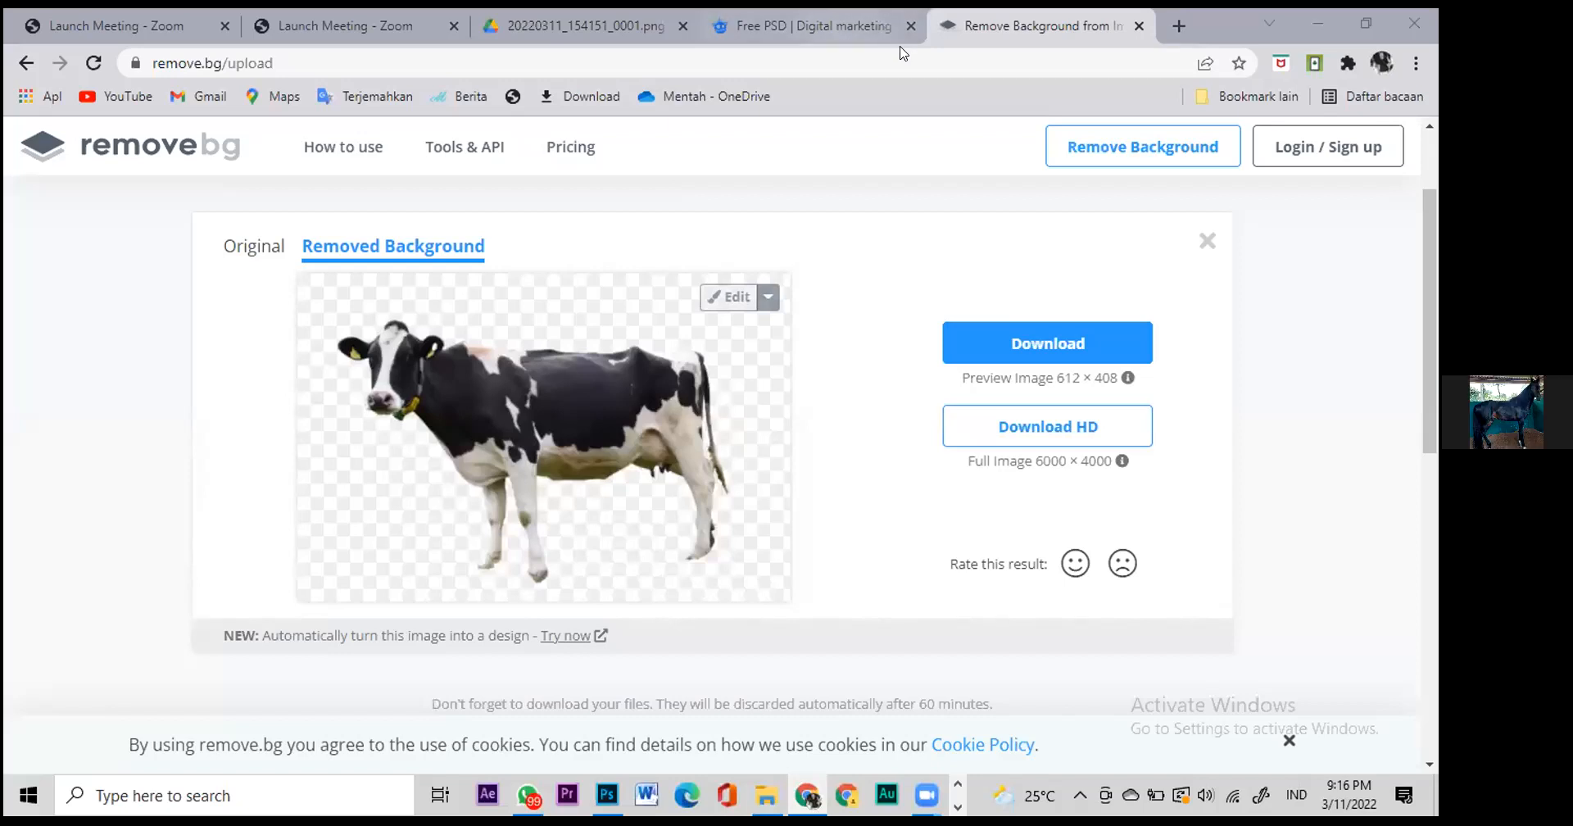
Step: Return to Freepik, scroll the digital marketing webinar template preview, and close it
{"action": "left_click", "coordinate": [605, 23]}
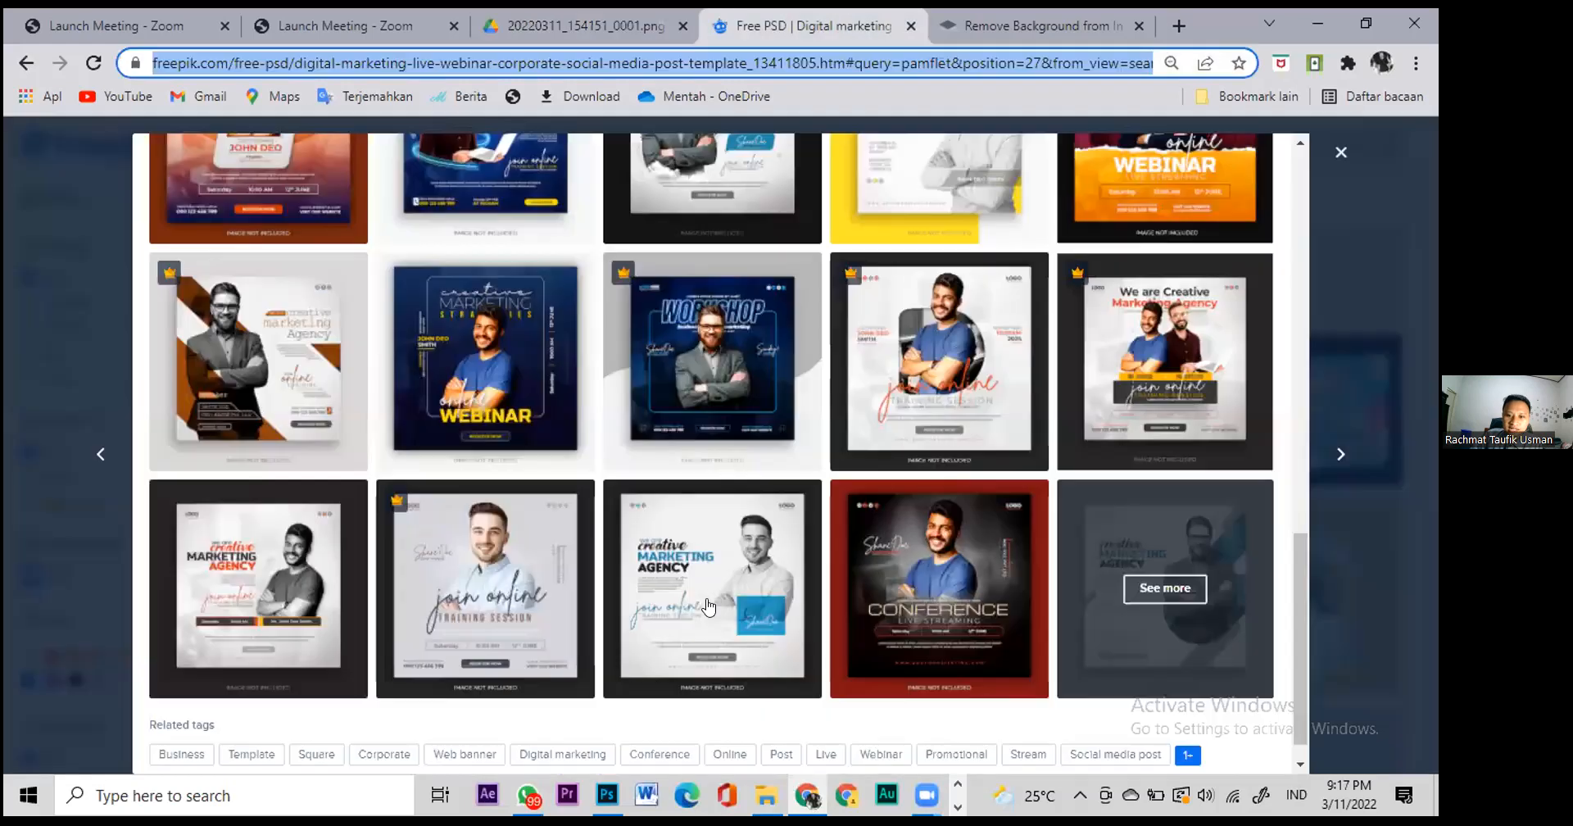
{"action": "left_click", "coordinate": [782, 17]}
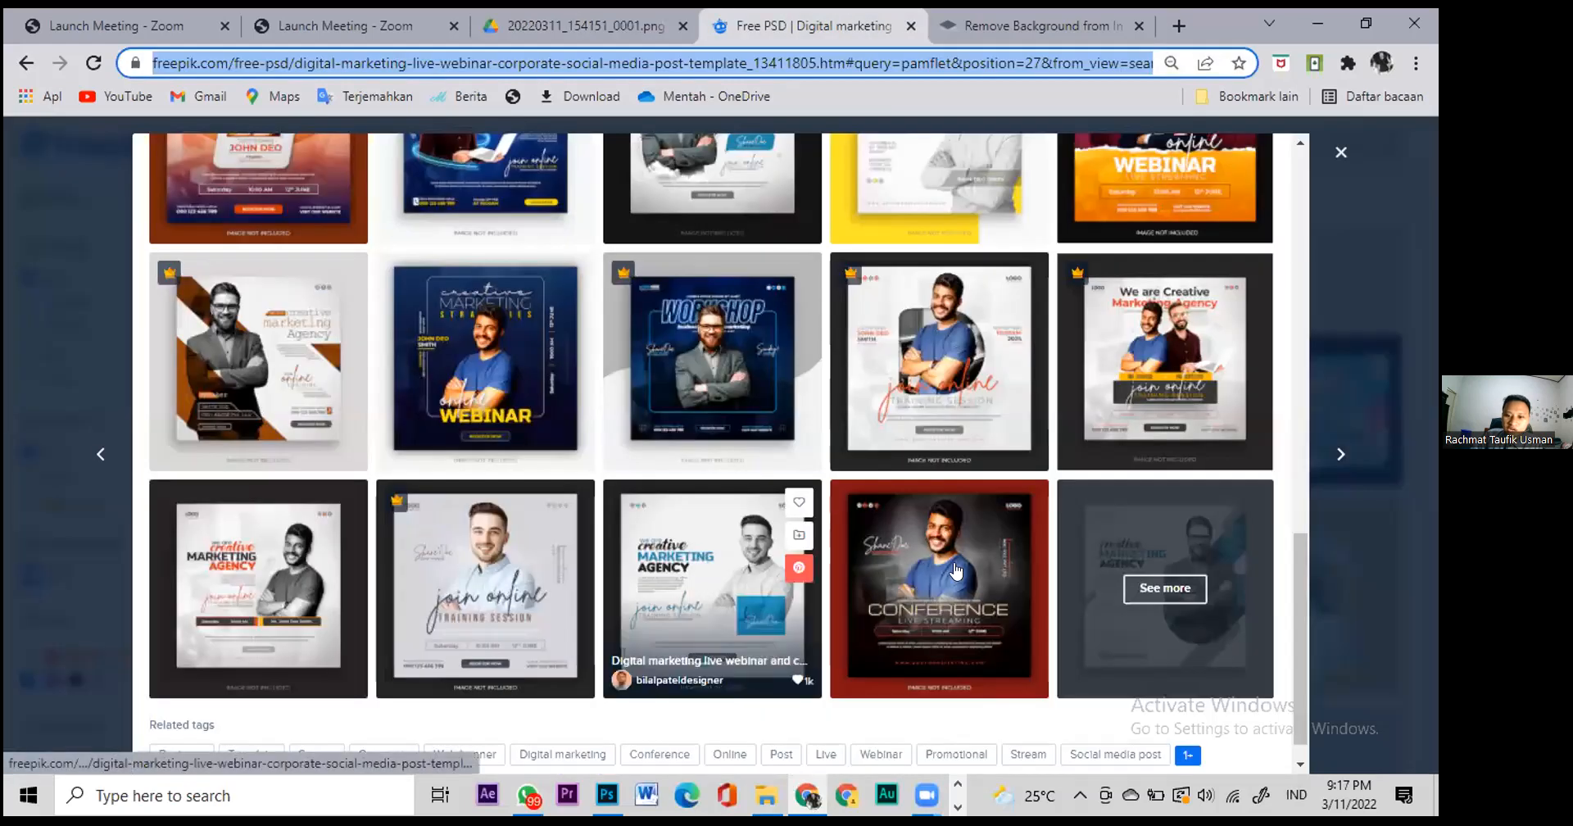
{"action": "scroll", "coordinate": [957, 571], "scroll_direction": "down", "scroll_amount": 1}
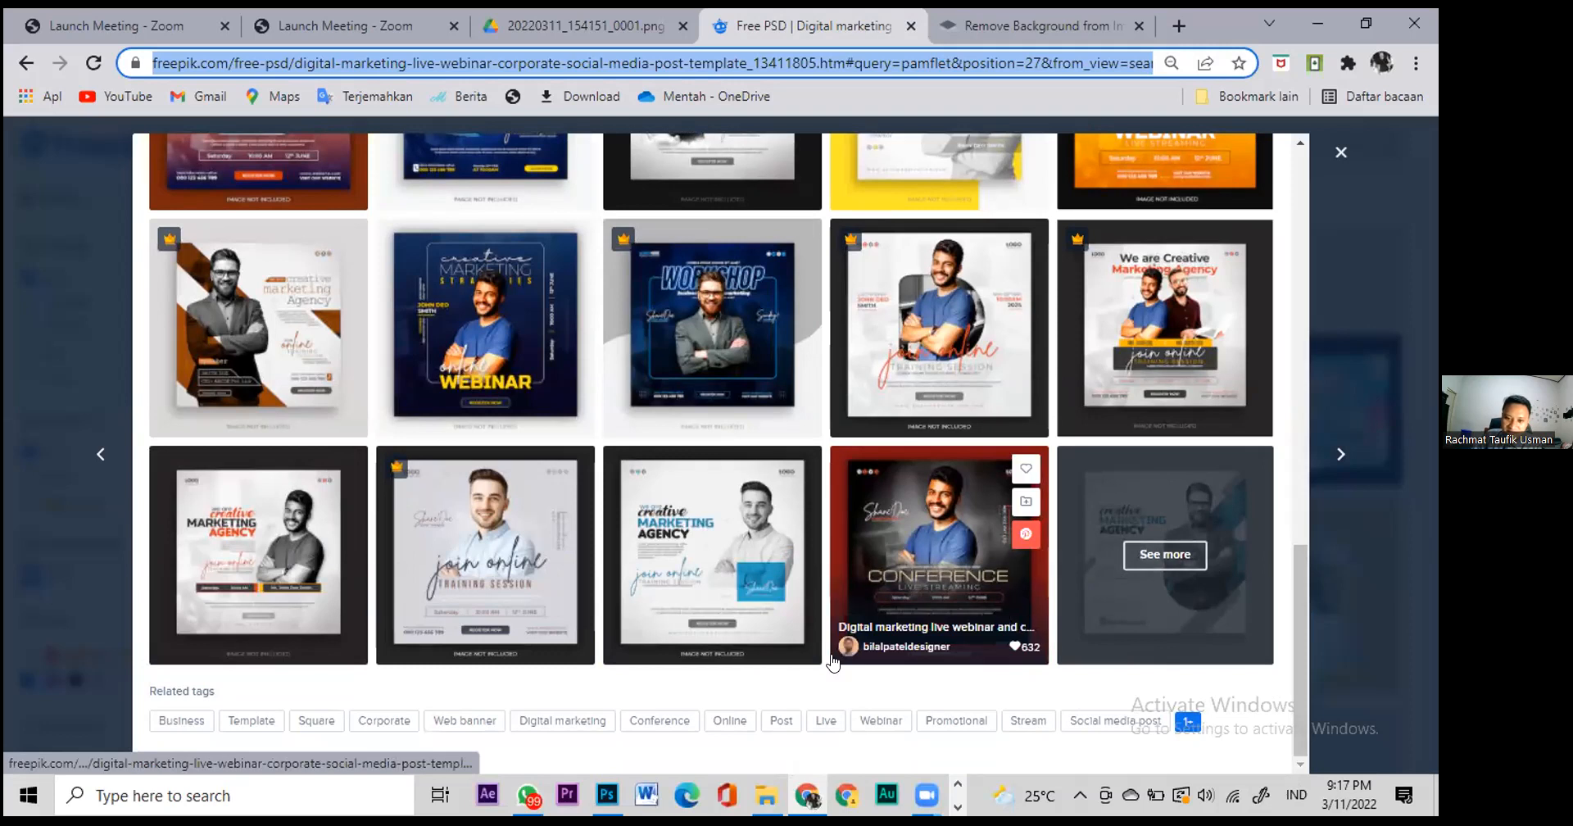
{"action": "mouse_move", "coordinate": [597, 799]}
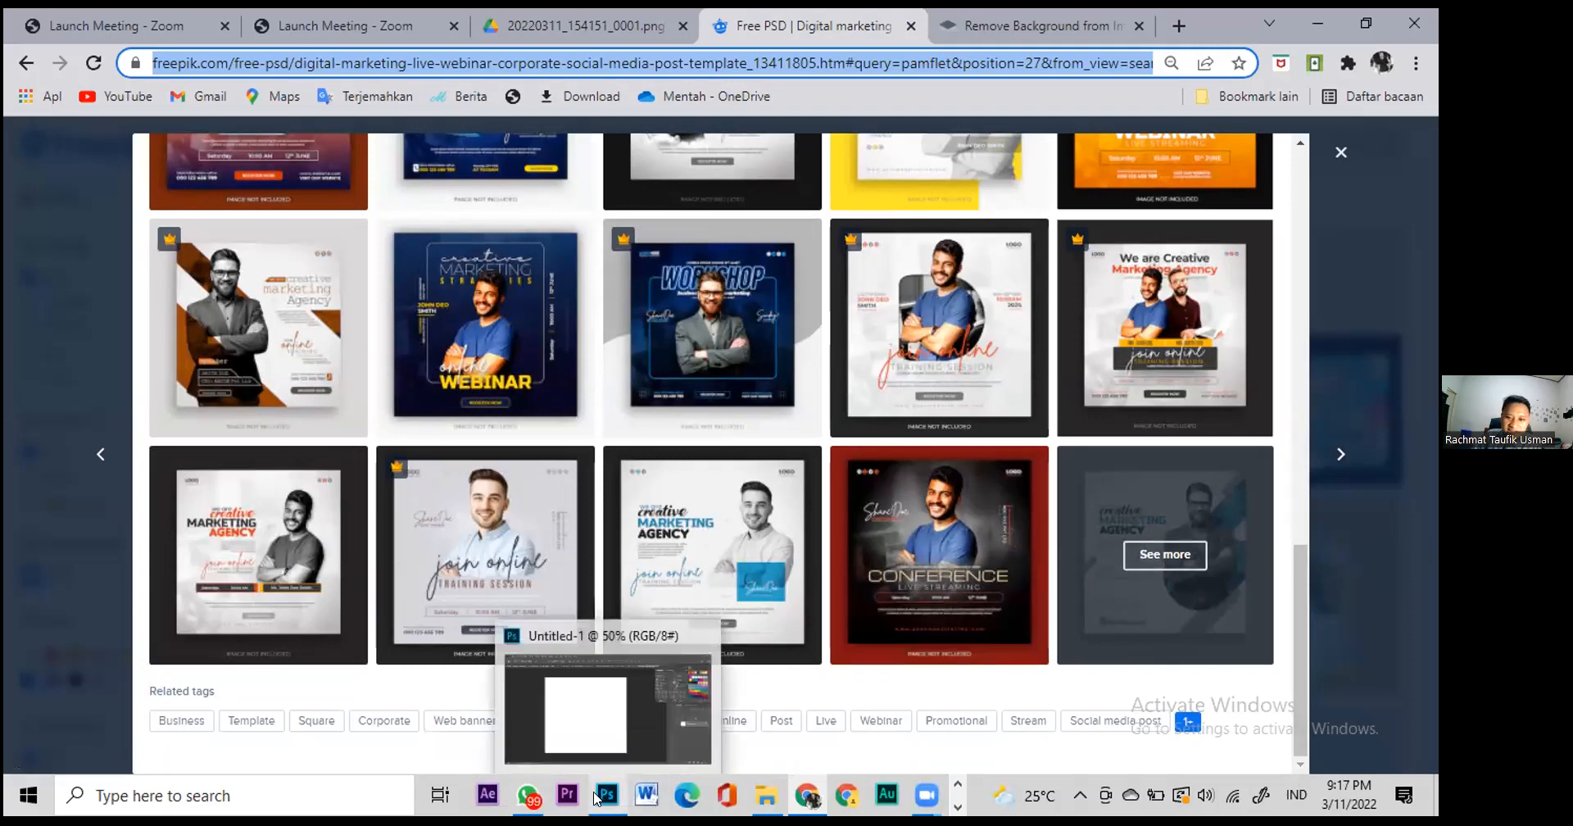
{"action": "left_click", "coordinate": [925, 795]}
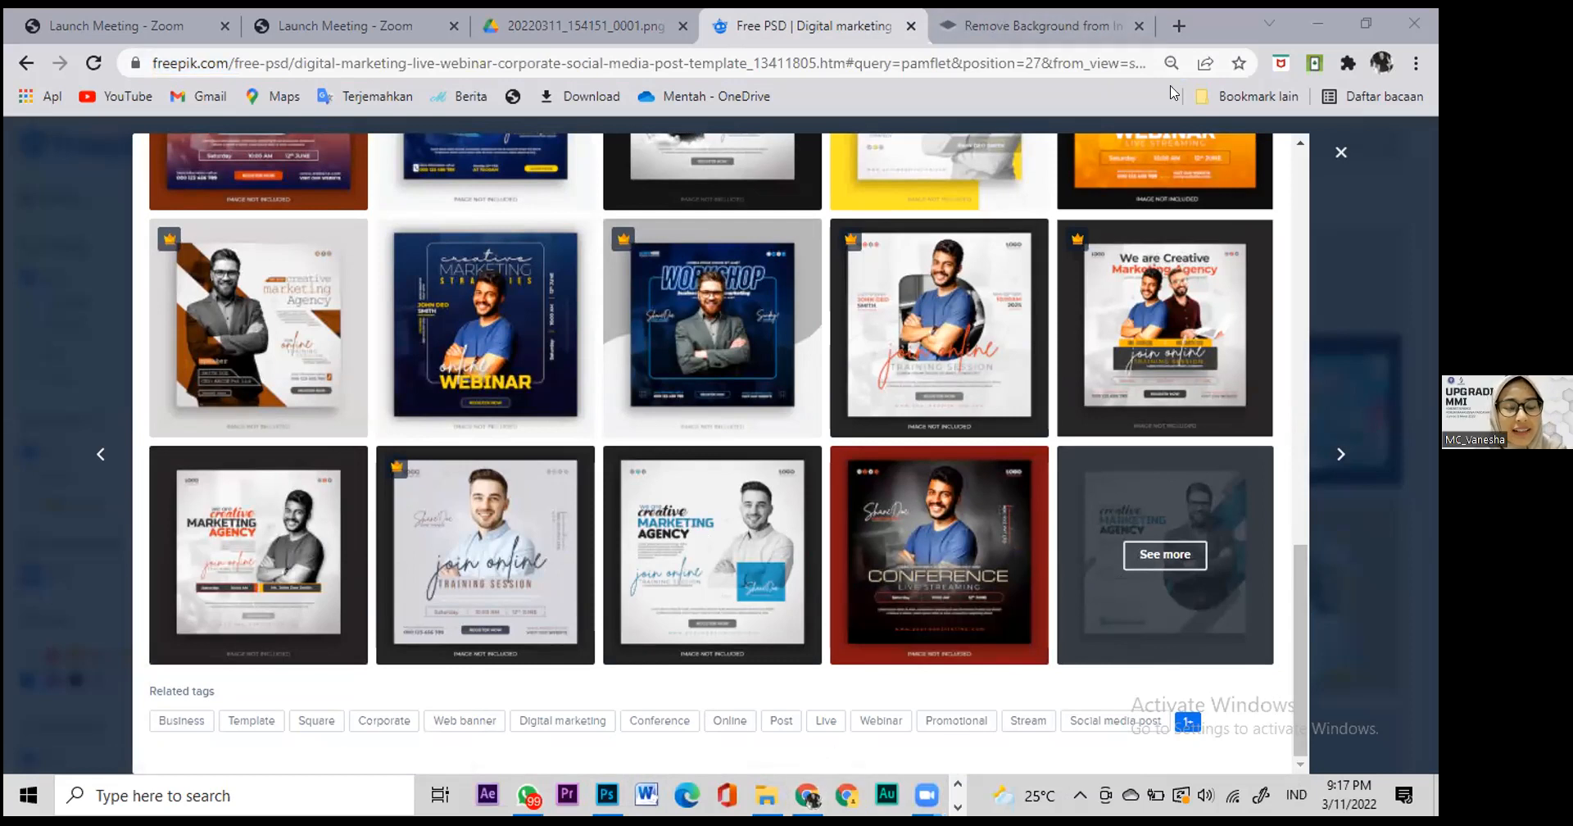
{"action": "key", "text": "XF86AudioRaiseVolume"}
{"action": "key", "text": "XF86AudioRaiseVolume"}
{"action": "key", "text": "XF86AudioRaiseVolume"}
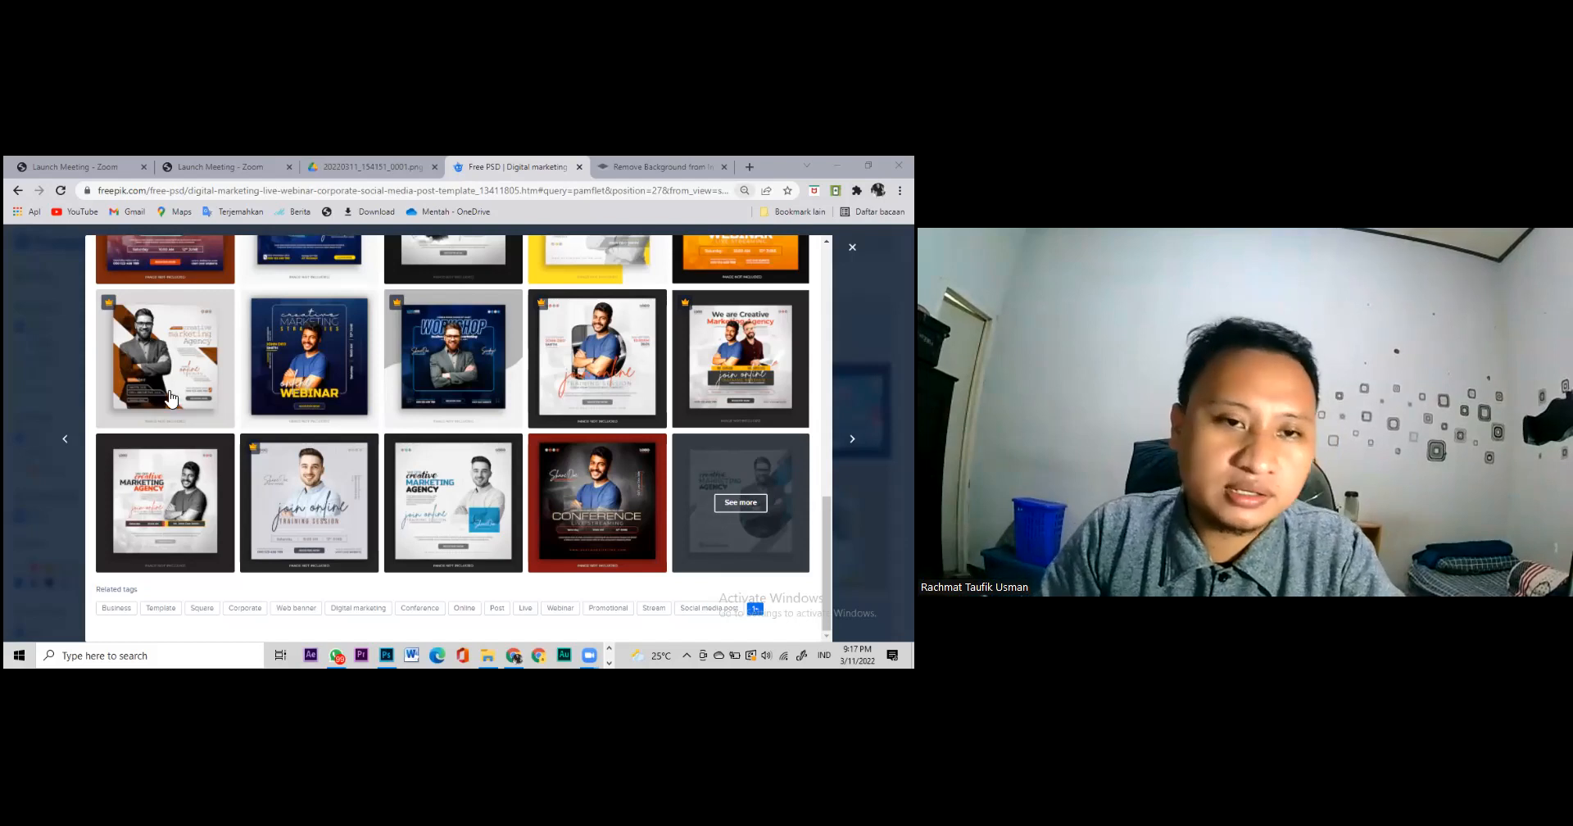
{"action": "scroll", "coordinate": [180, 381], "scroll_direction": "up", "scroll_amount": 1}
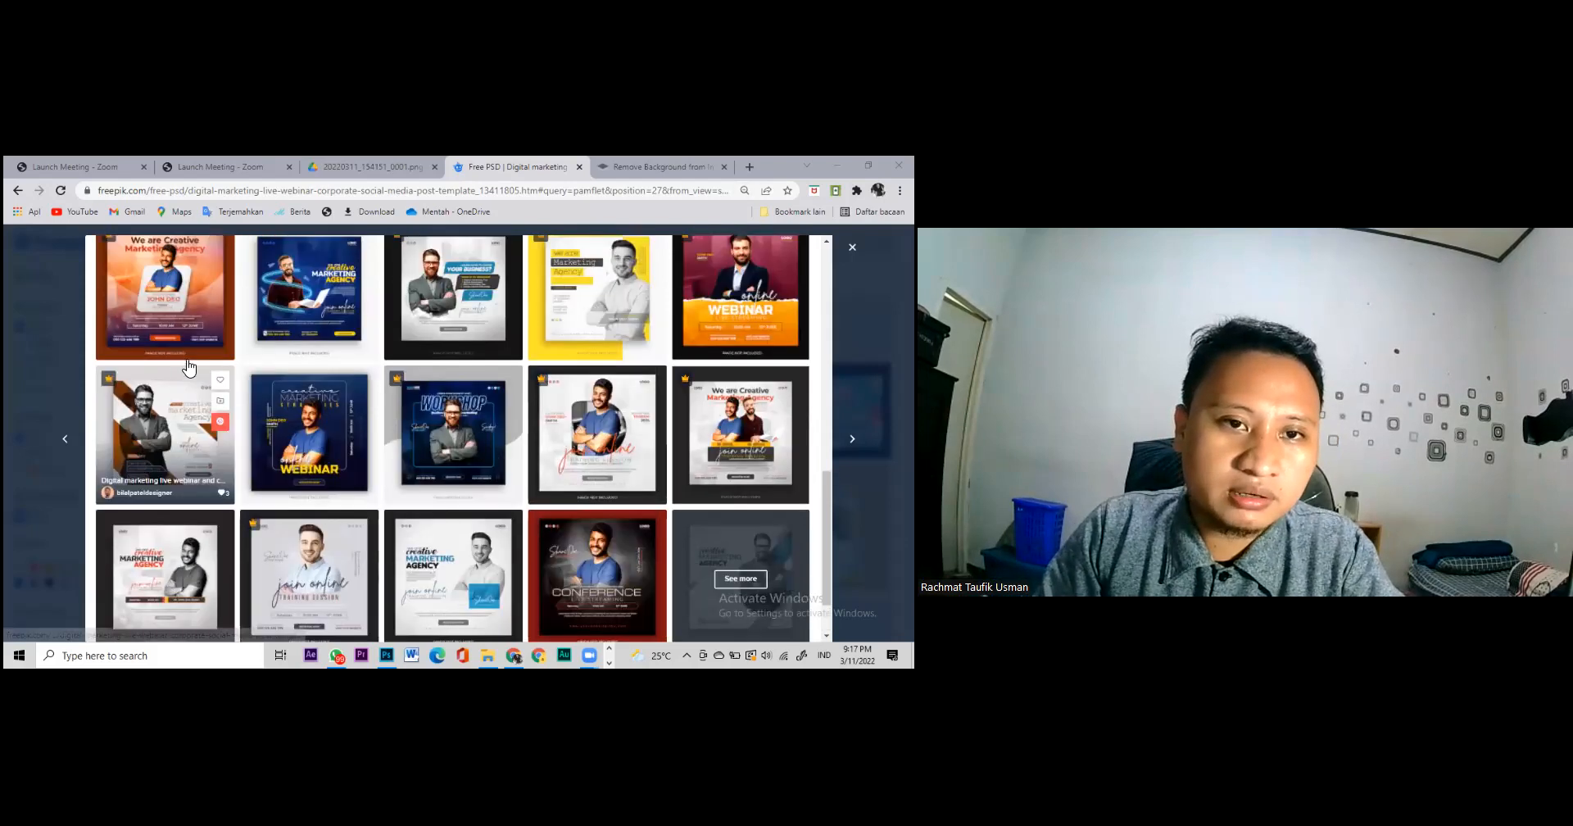
{"action": "scroll", "coordinate": [188, 368], "scroll_direction": "up", "scroll_amount": 3}
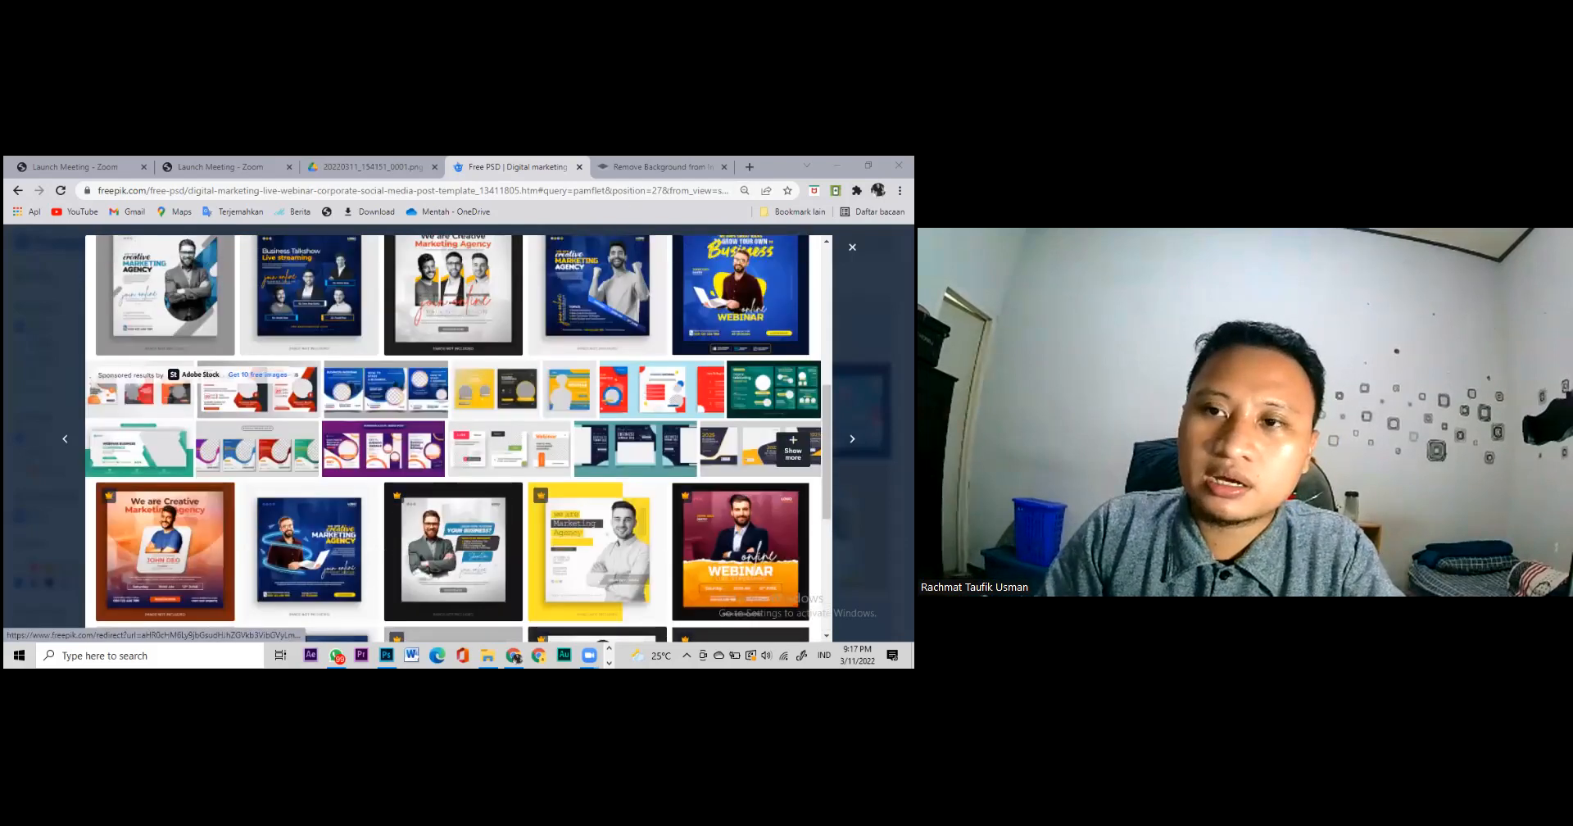
{"action": "scroll", "coordinate": [322, 369], "scroll_direction": "up", "scroll_amount": 3}
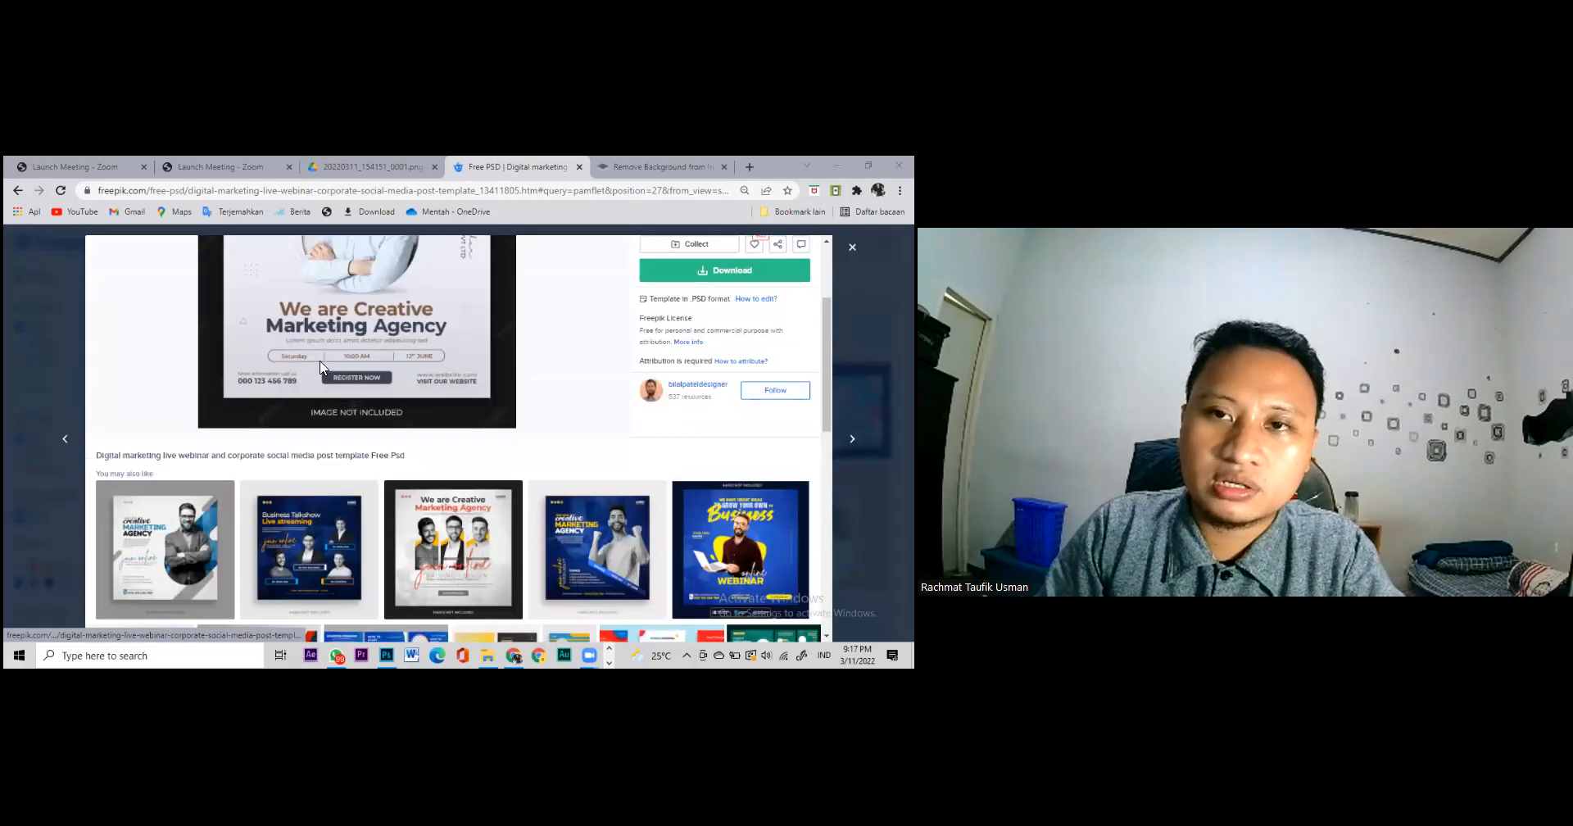
{"action": "left_click", "coordinate": [41, 375]}
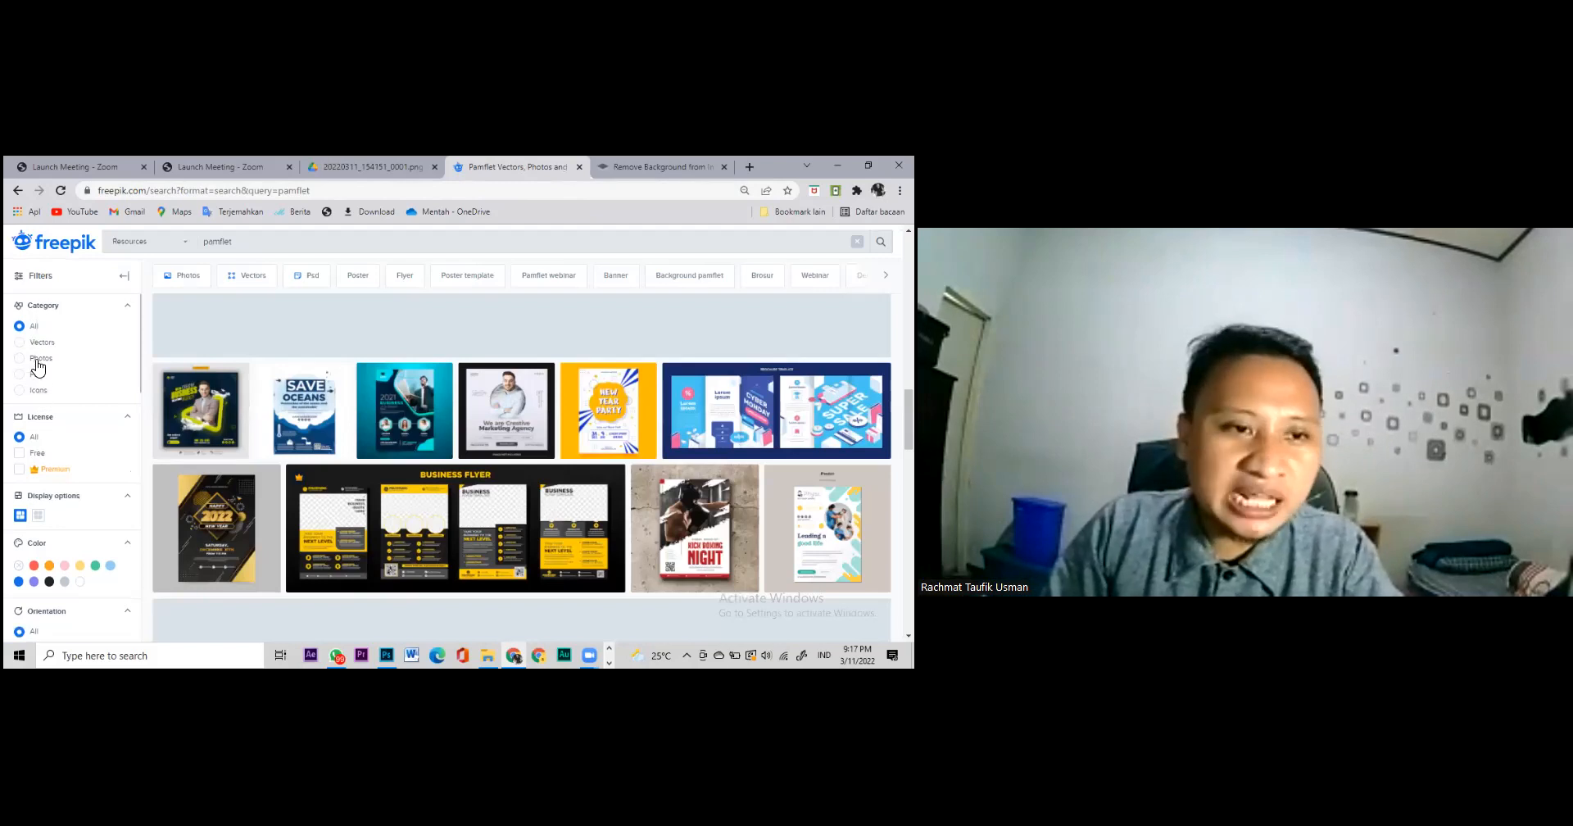
Step: Filter the pamflet results by the Psd category, then try Vectors and browse the results
{"action": "left_click", "coordinate": [51, 374]}
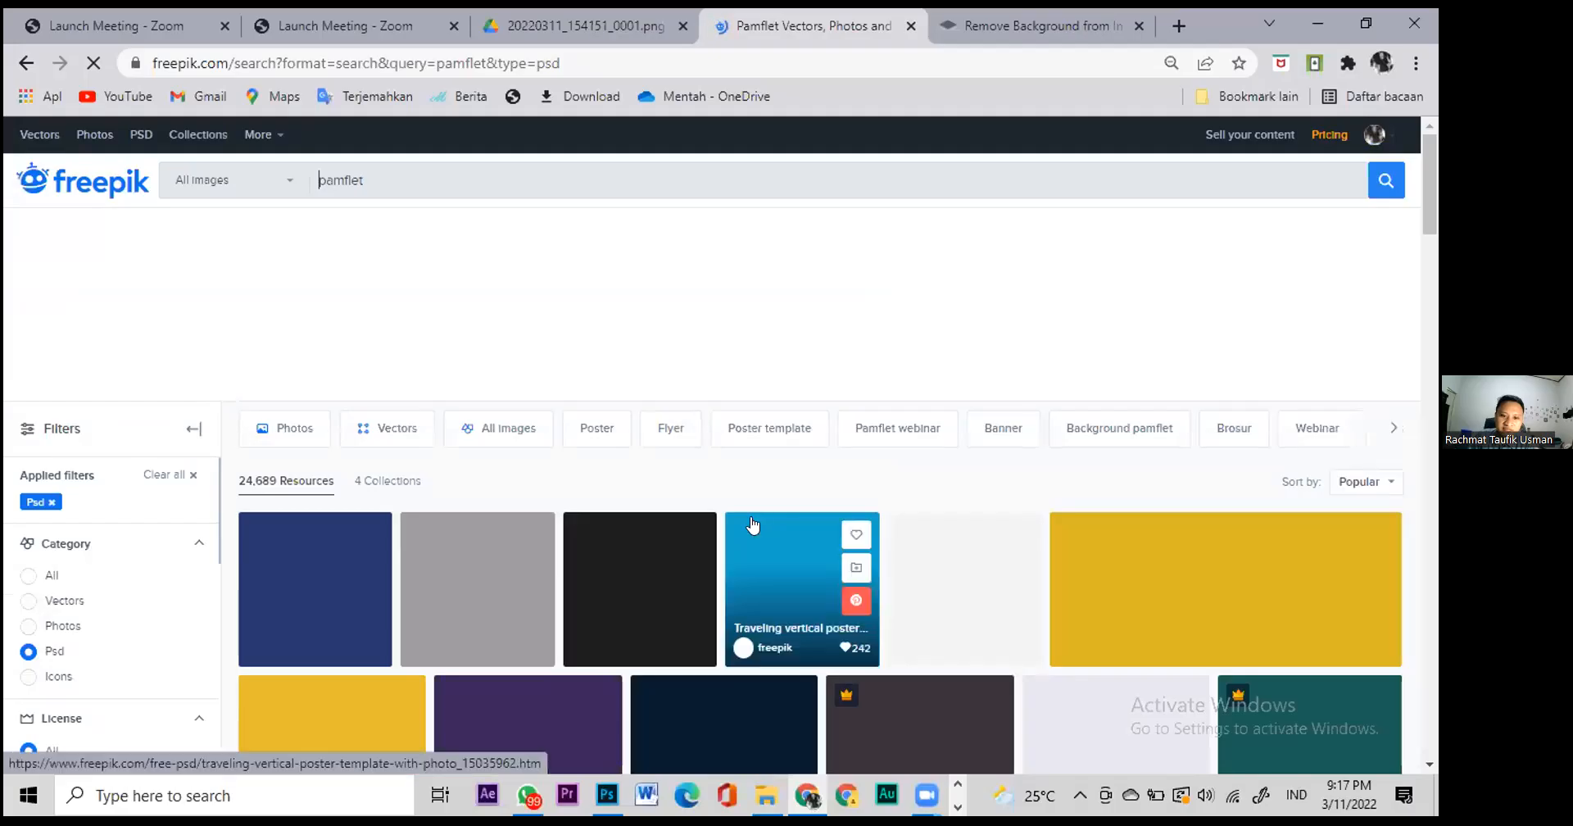
{"action": "scroll", "coordinate": [843, 483], "scroll_direction": "down", "scroll_amount": 3}
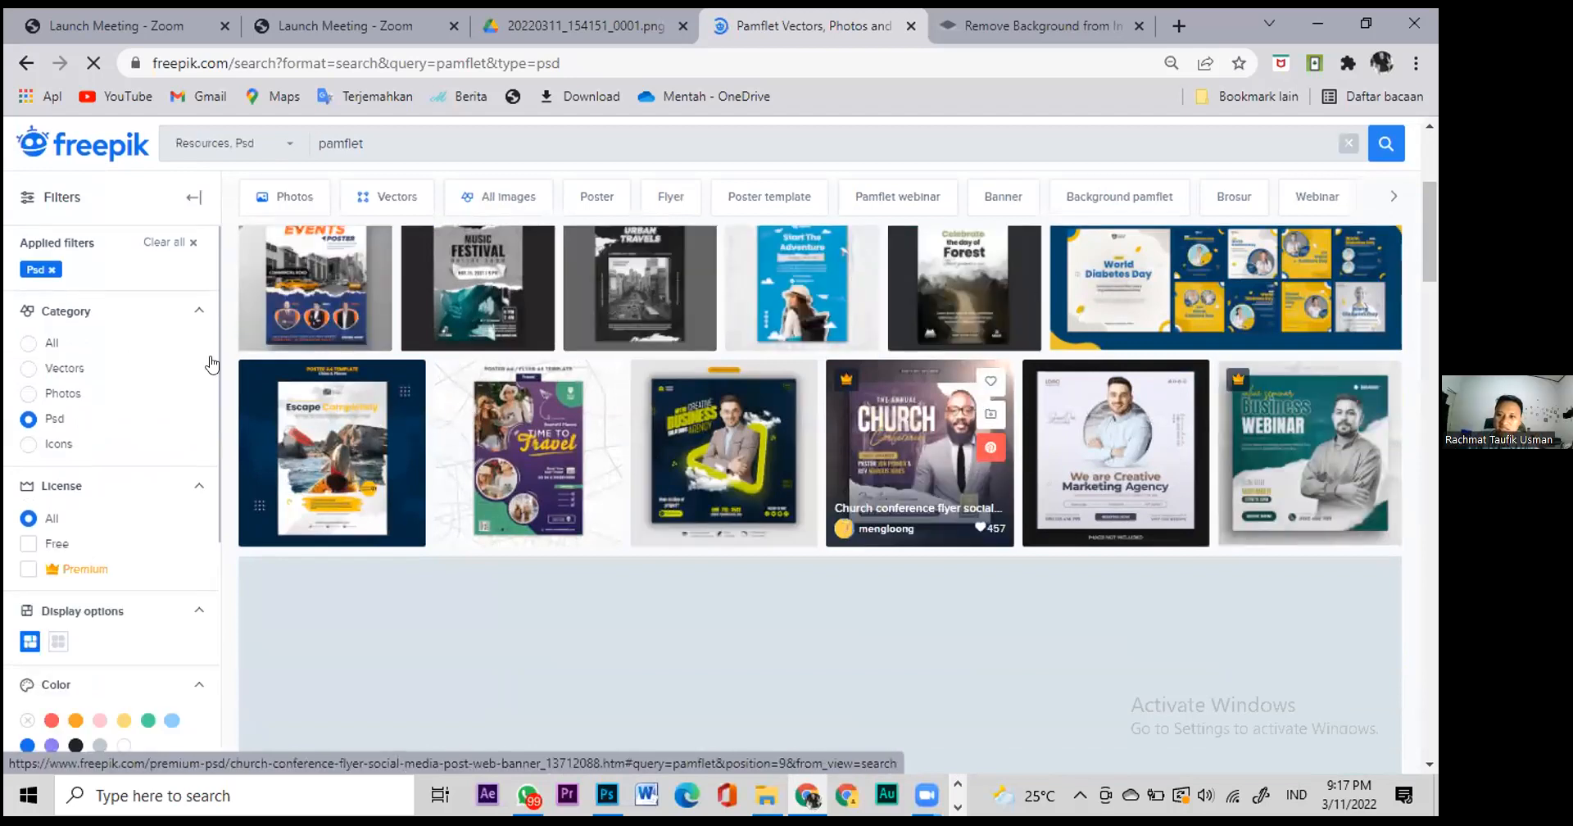
{"action": "left_click", "coordinate": [66, 371]}
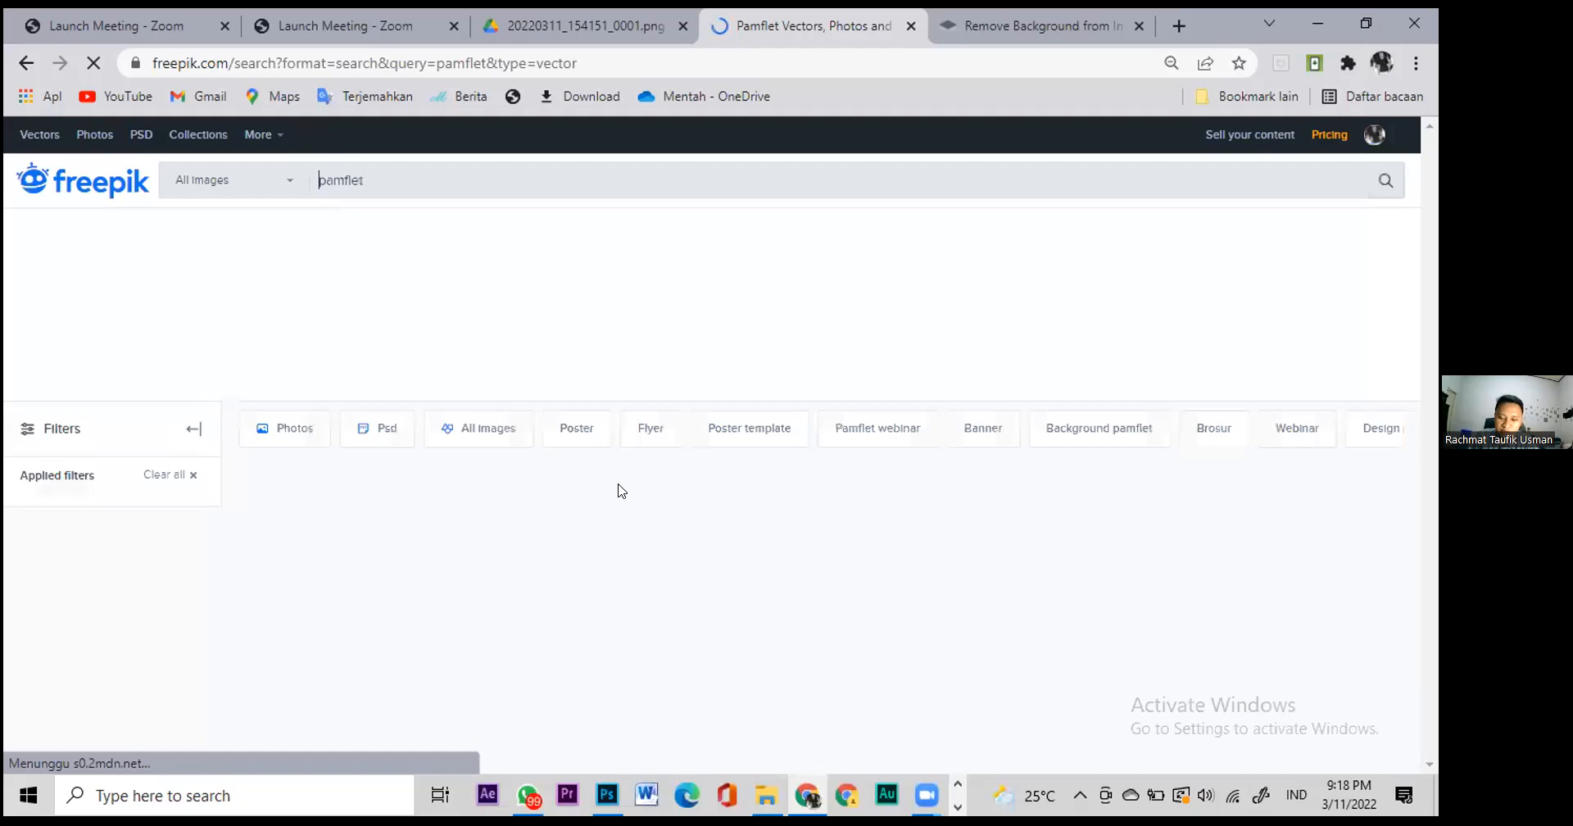
{"action": "scroll", "coordinate": [699, 554], "scroll_direction": "down", "scroll_amount": 3}
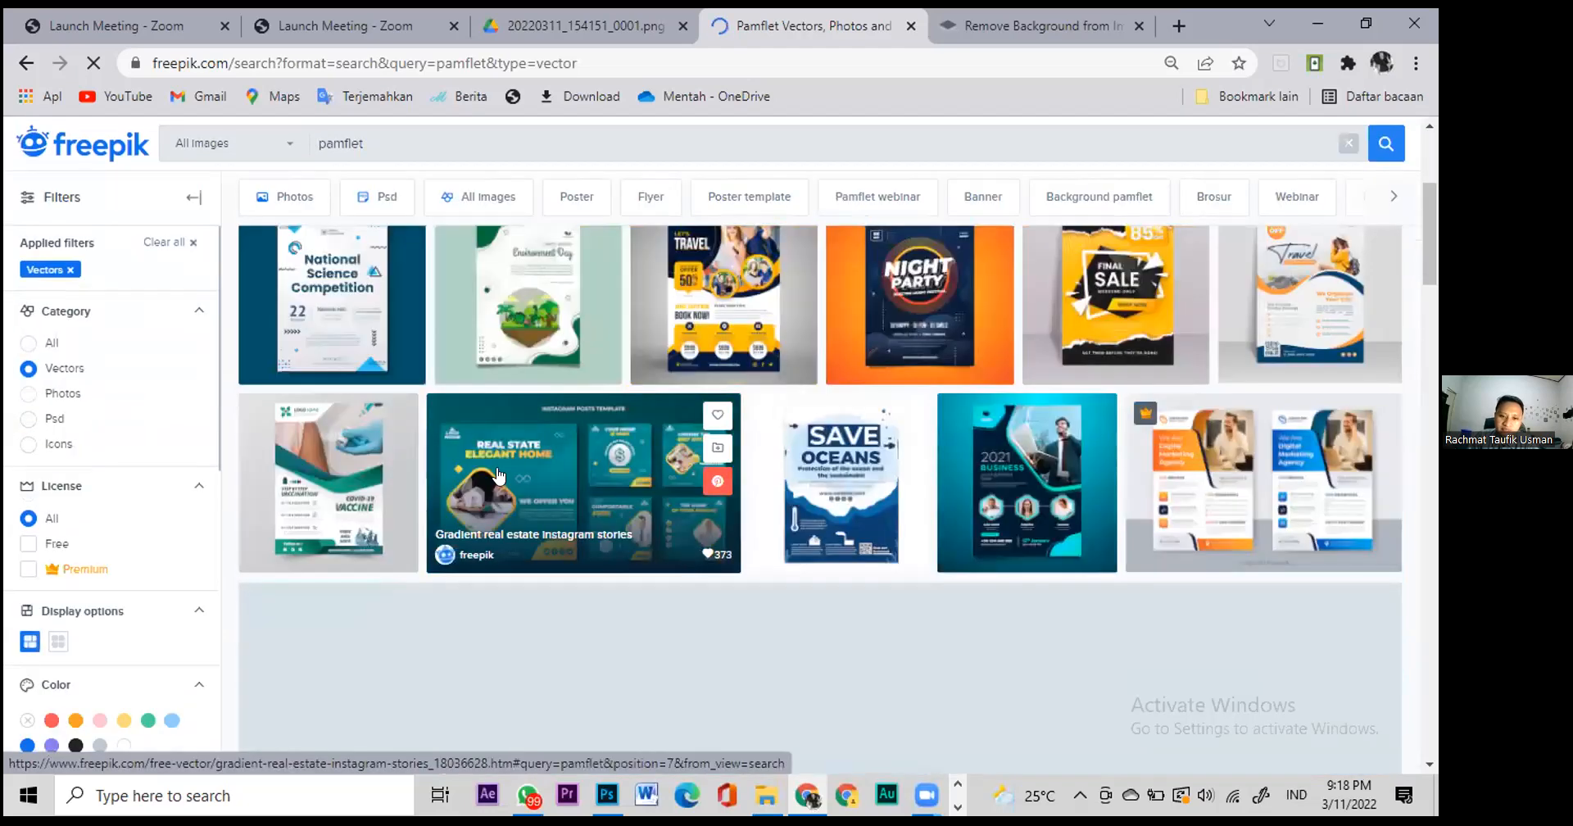
{"action": "scroll", "coordinate": [967, 475], "scroll_direction": "up", "scroll_amount": 3}
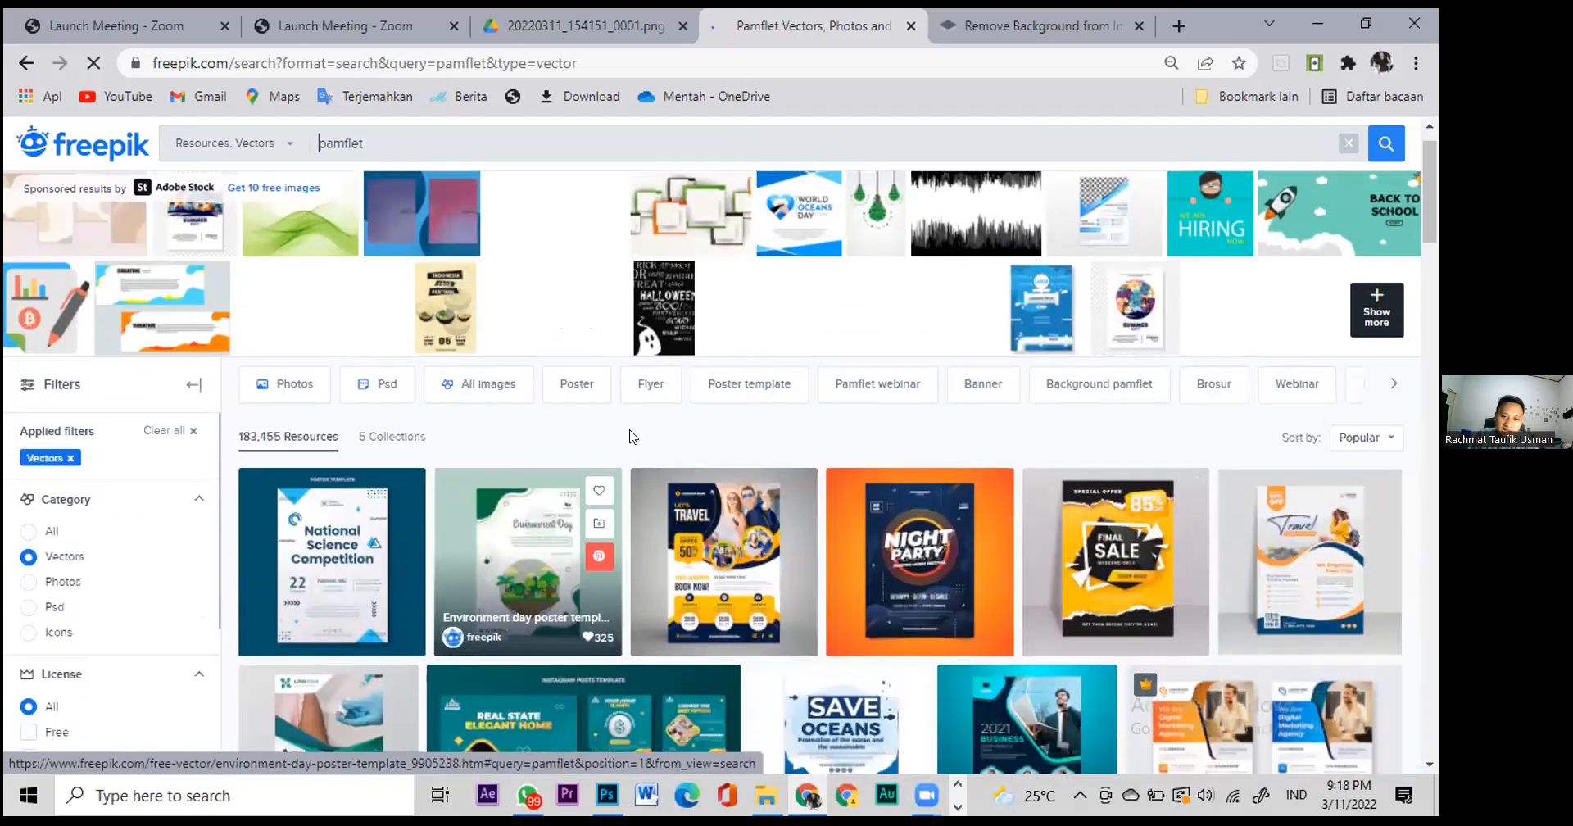
{"action": "scroll", "coordinate": [631, 438], "scroll_direction": "down", "scroll_amount": 2}
{"action": "scroll", "coordinate": [631, 438], "scroll_direction": "up", "scroll_amount": 3}
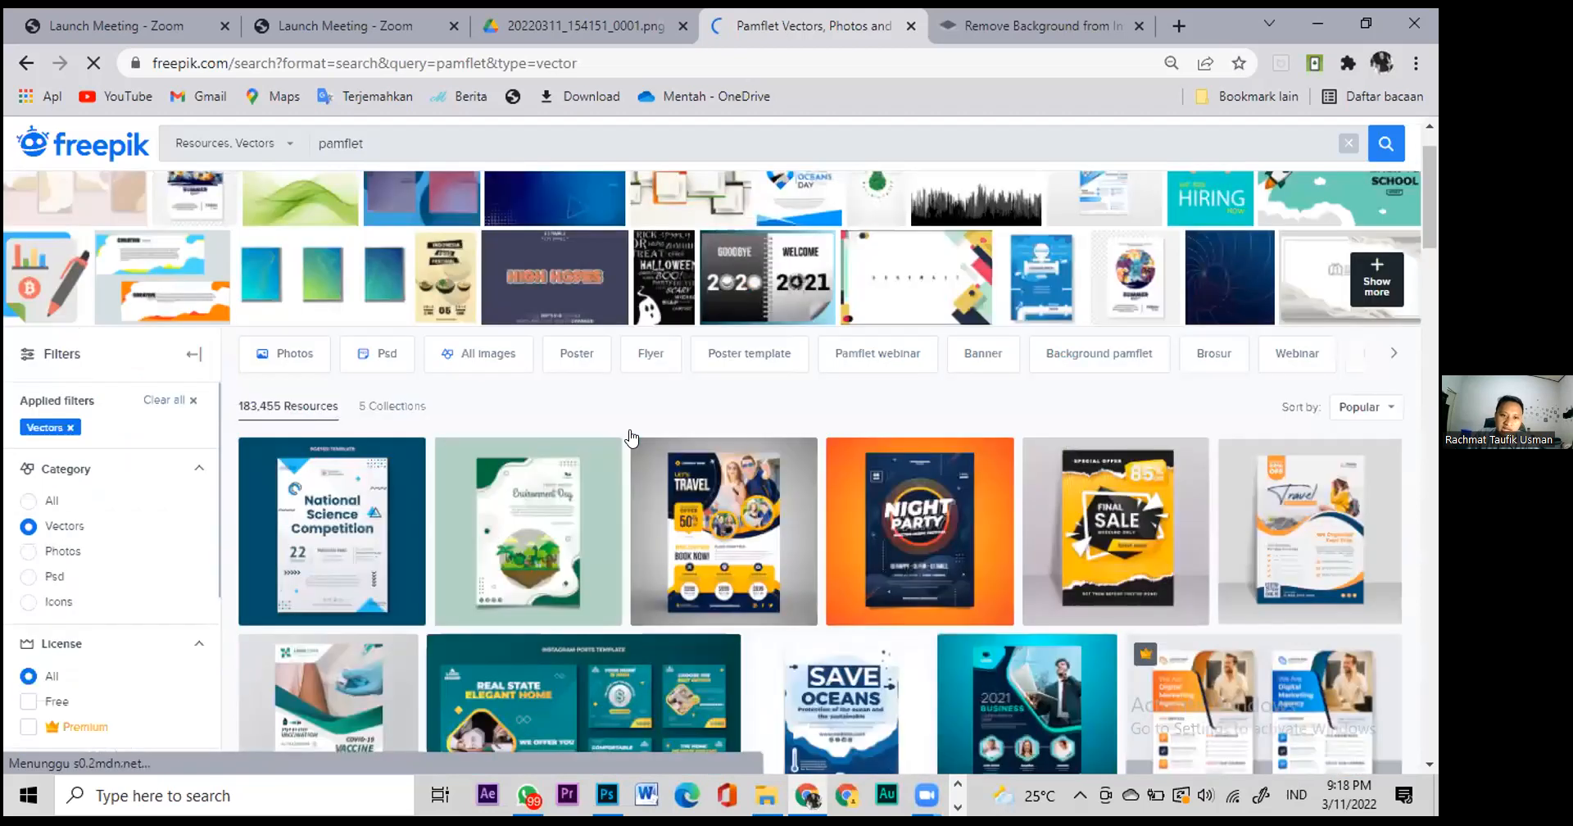
{"action": "scroll", "coordinate": [308, 411], "scroll_direction": "down", "scroll_amount": 6}
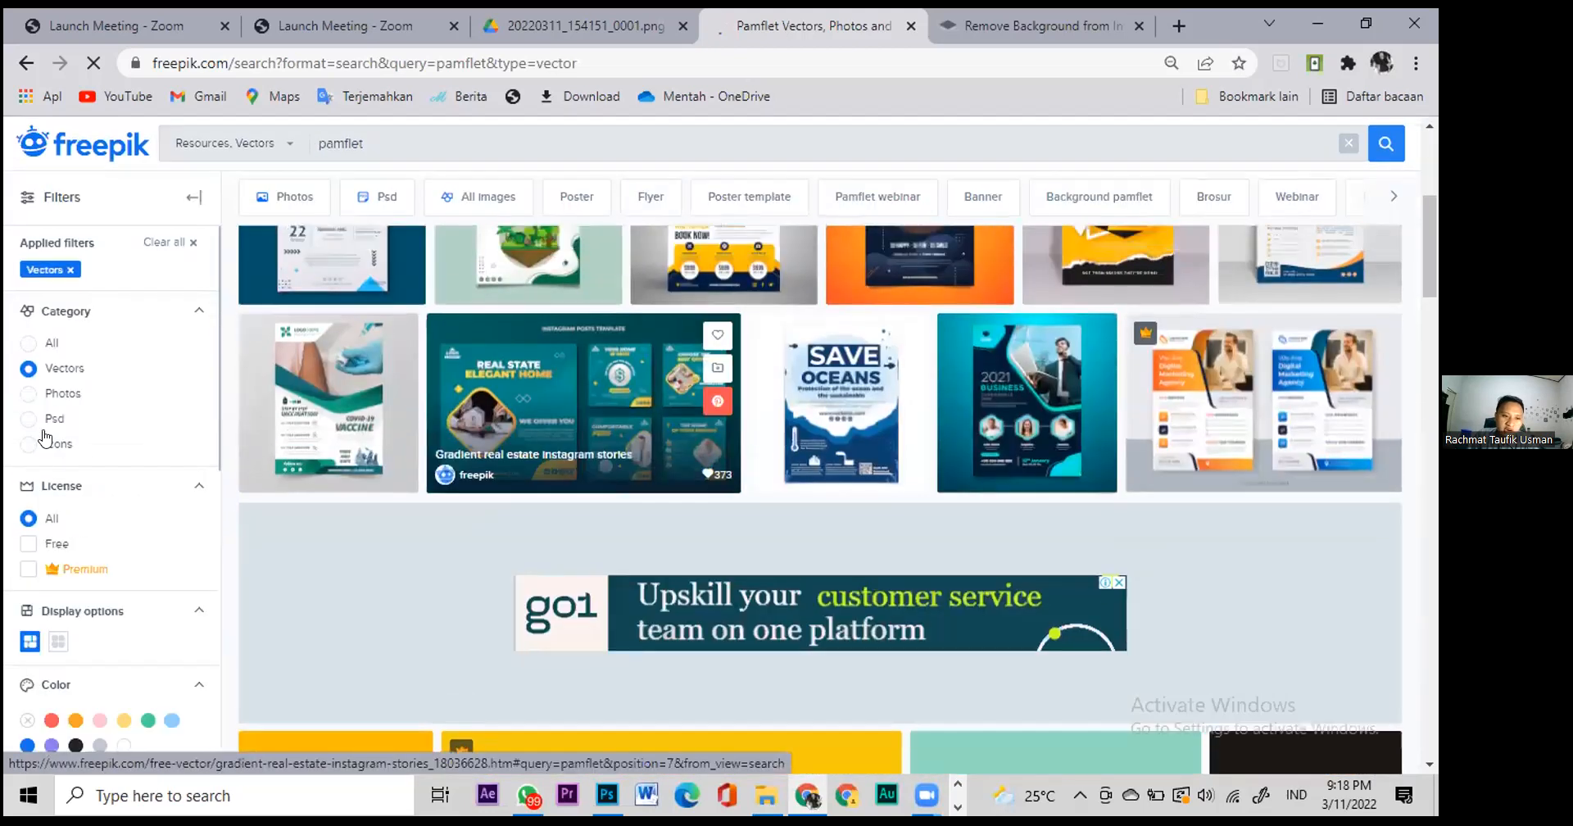
{"action": "scroll", "coordinate": [49, 426], "scroll_direction": "up", "scroll_amount": 1}
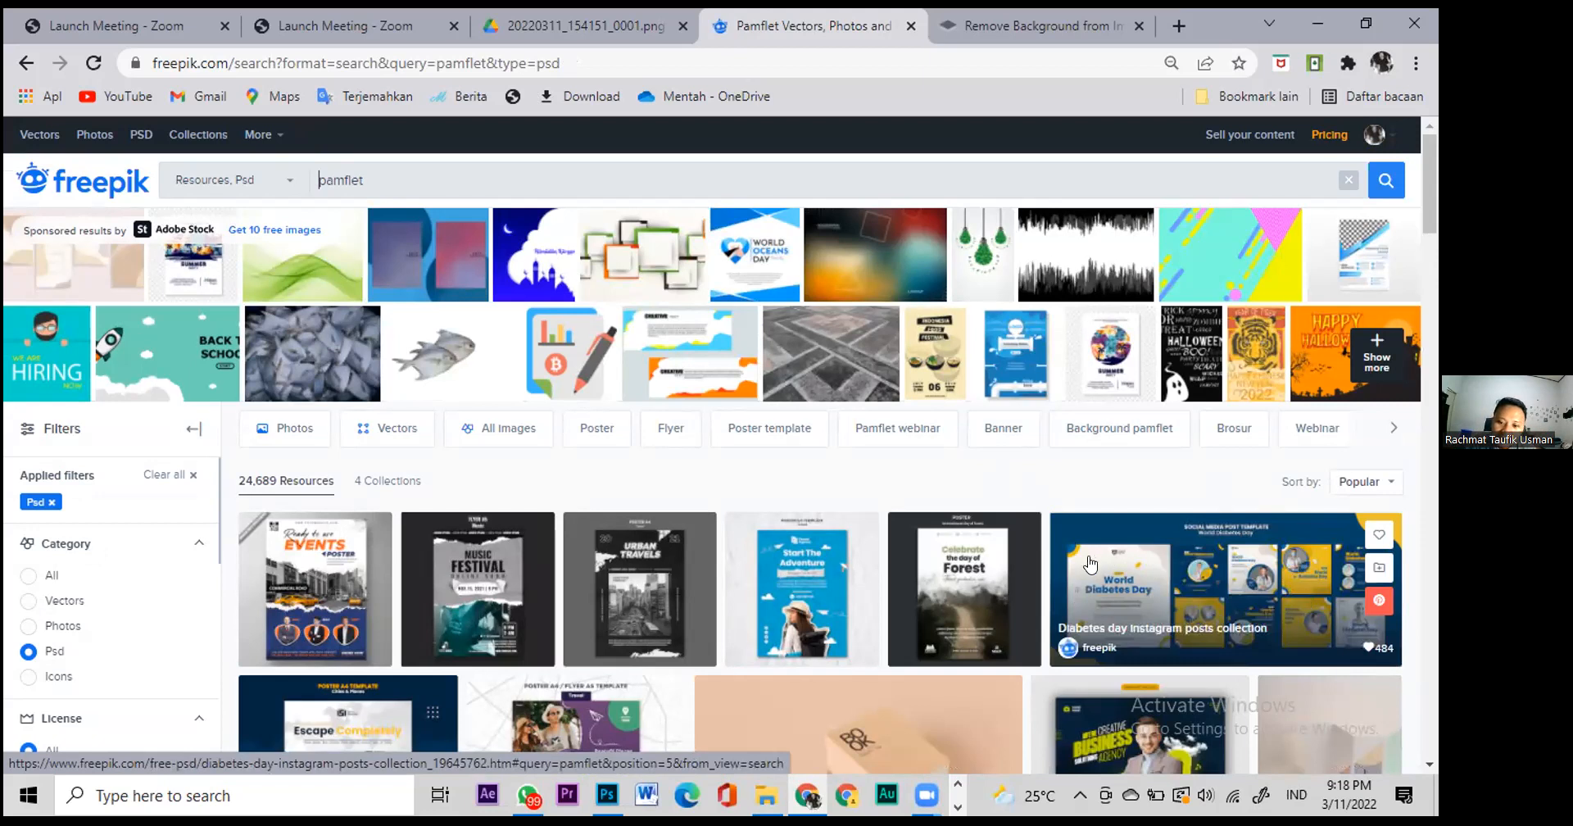
{"action": "left_click", "coordinate": [1090, 563]}
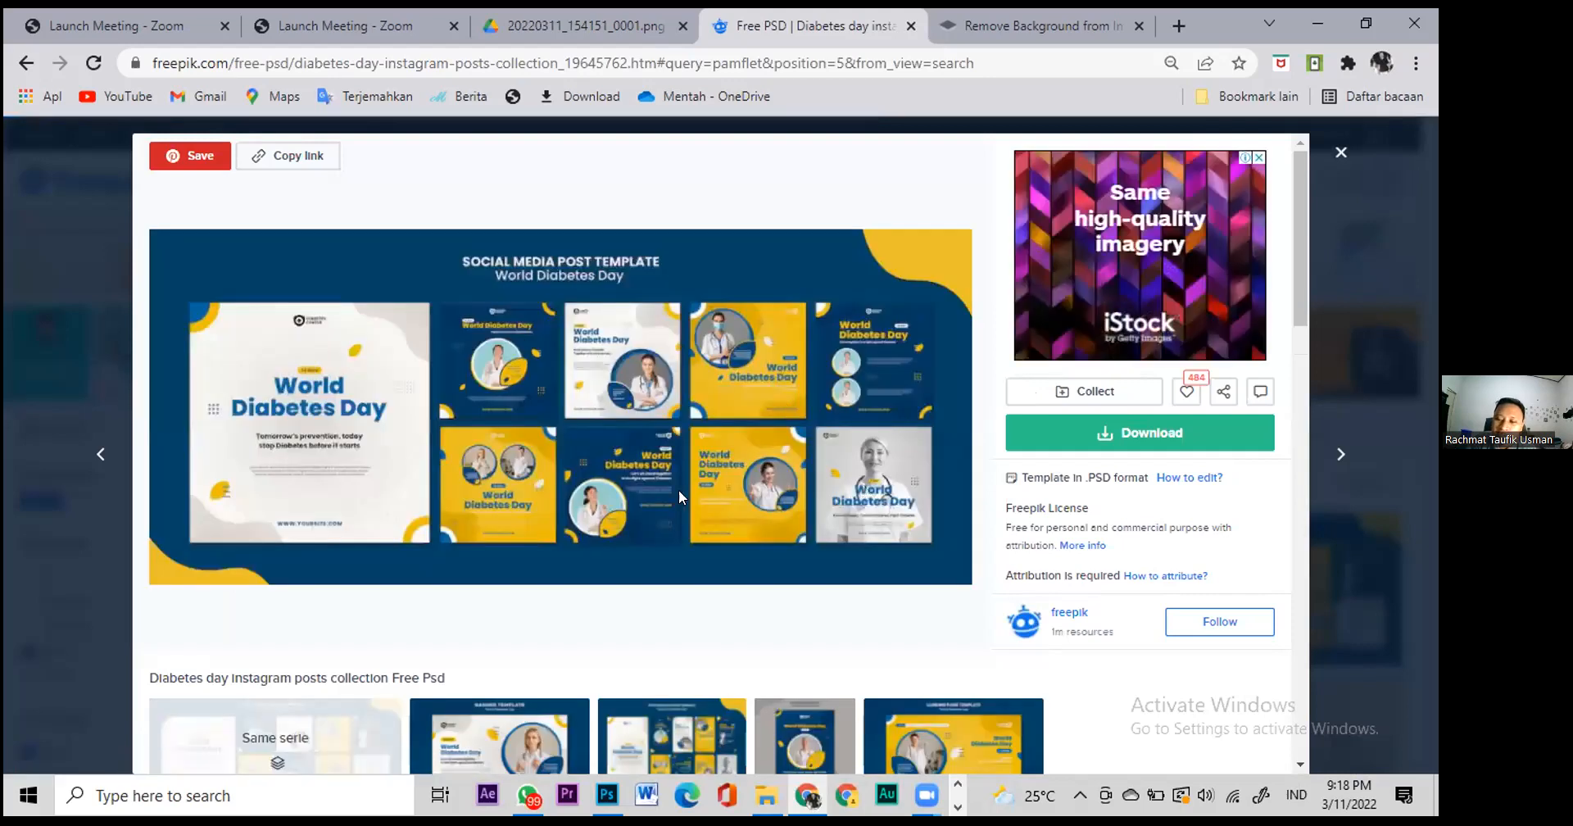
{"action": "scroll", "coordinate": [691, 591], "scroll_direction": "down", "scroll_amount": 2}
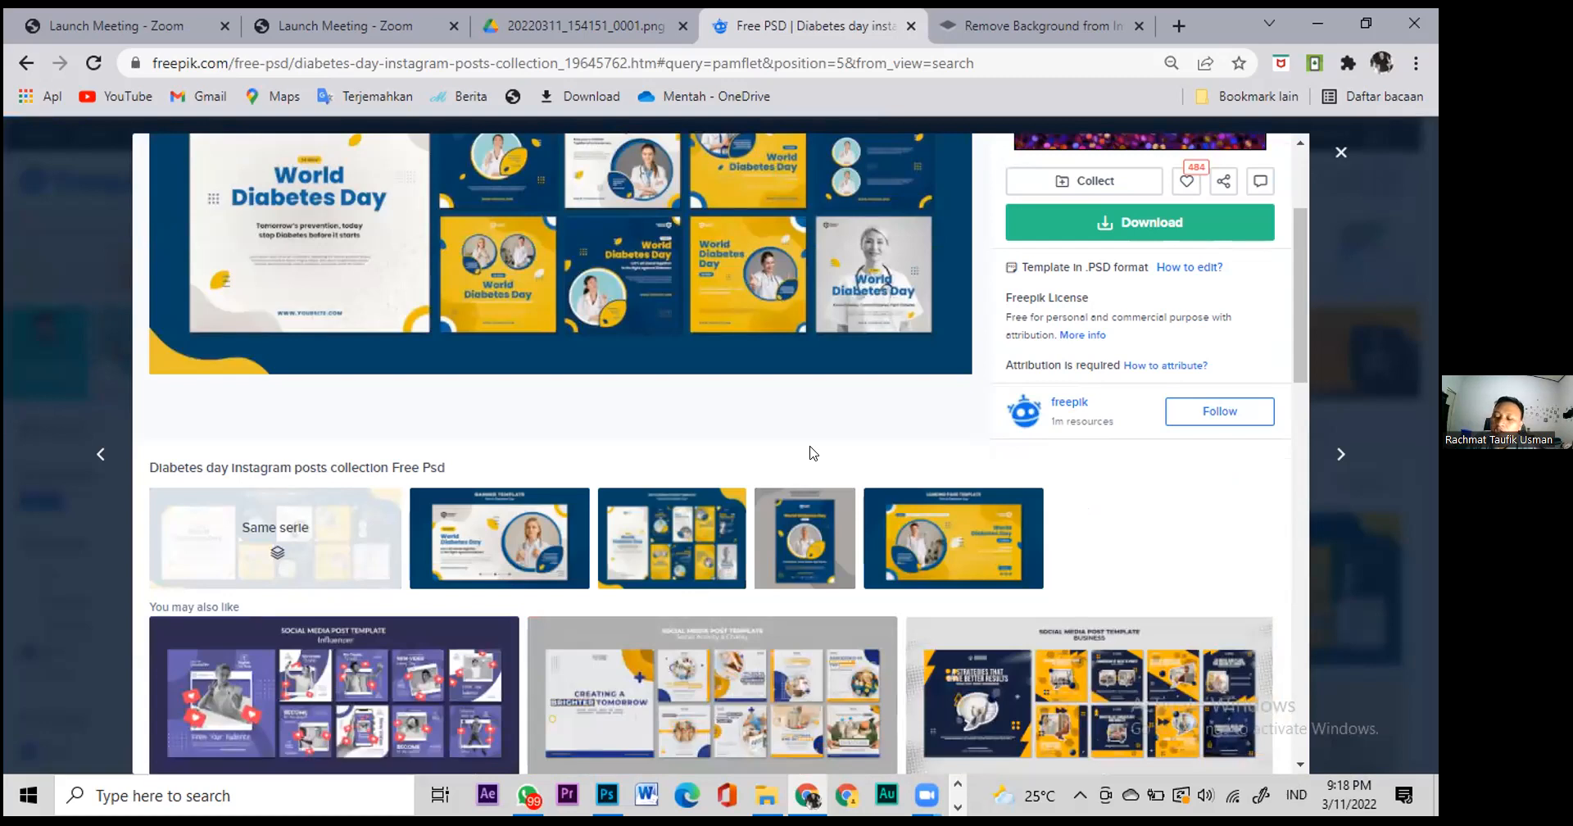
{"action": "left_click", "coordinate": [471, 539]}
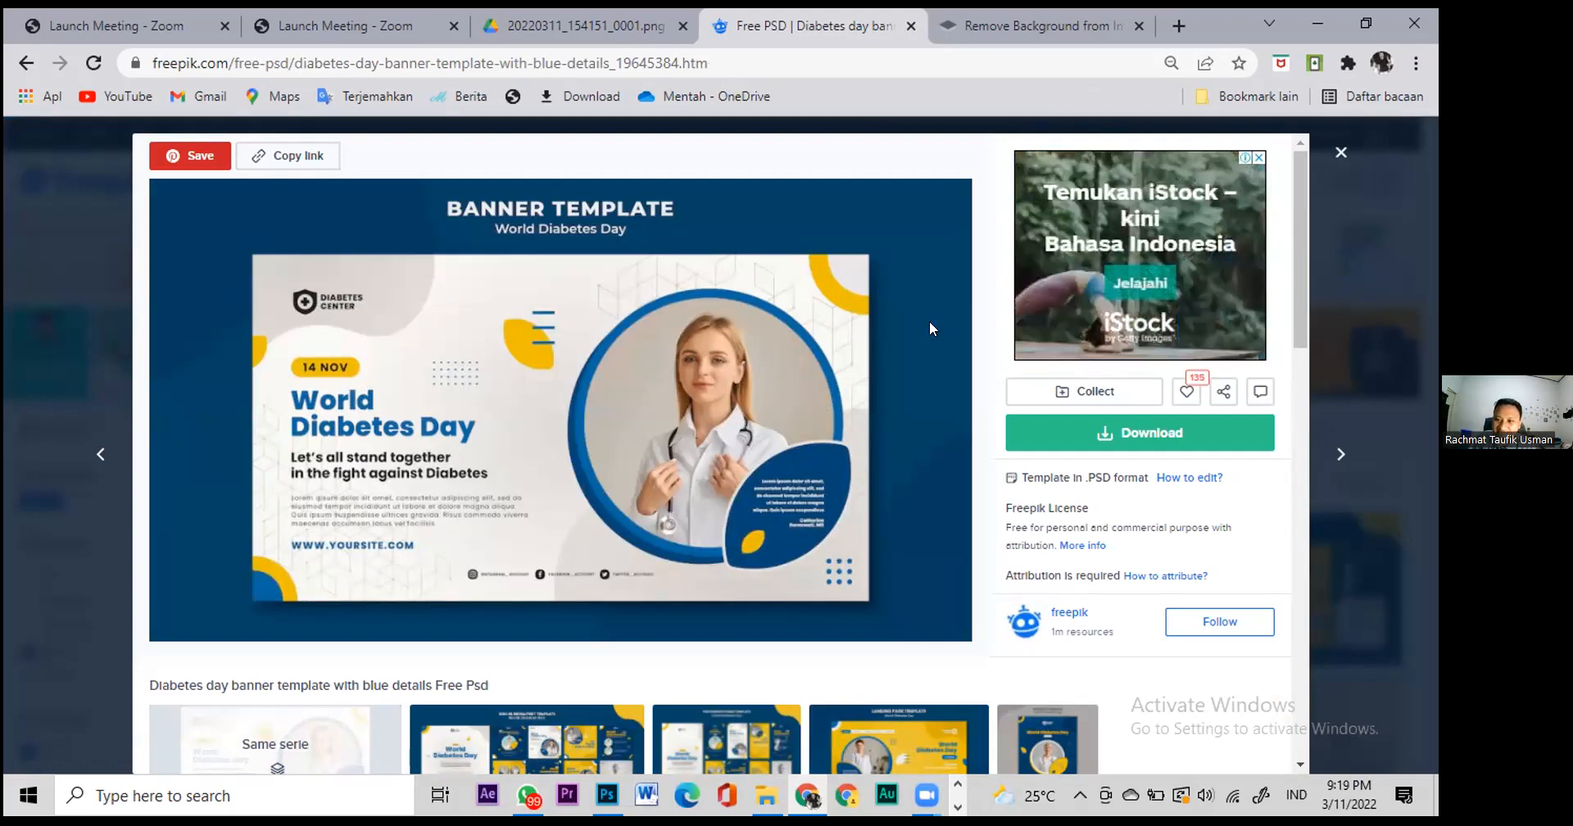
{"action": "scroll", "coordinate": [801, 590], "scroll_direction": "down", "scroll_amount": 2}
{"action": "scroll", "coordinate": [800, 590], "scroll_direction": "up", "scroll_amount": 2}
{"action": "scroll", "coordinate": [844, 603], "scroll_direction": "down", "scroll_amount": 2}
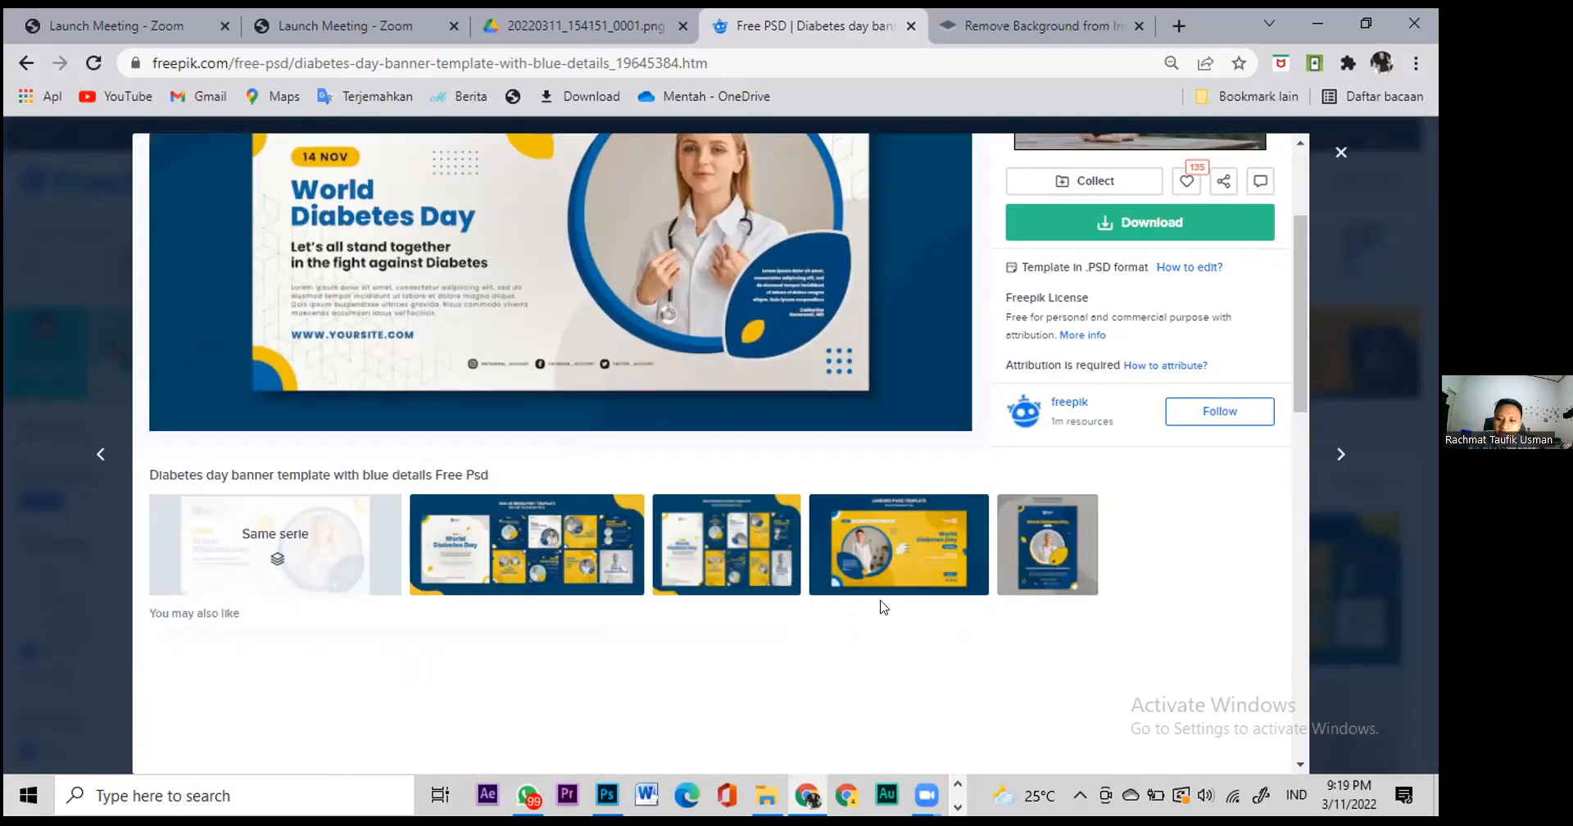
{"action": "scroll", "coordinate": [934, 510], "scroll_direction": "up", "scroll_amount": 1}
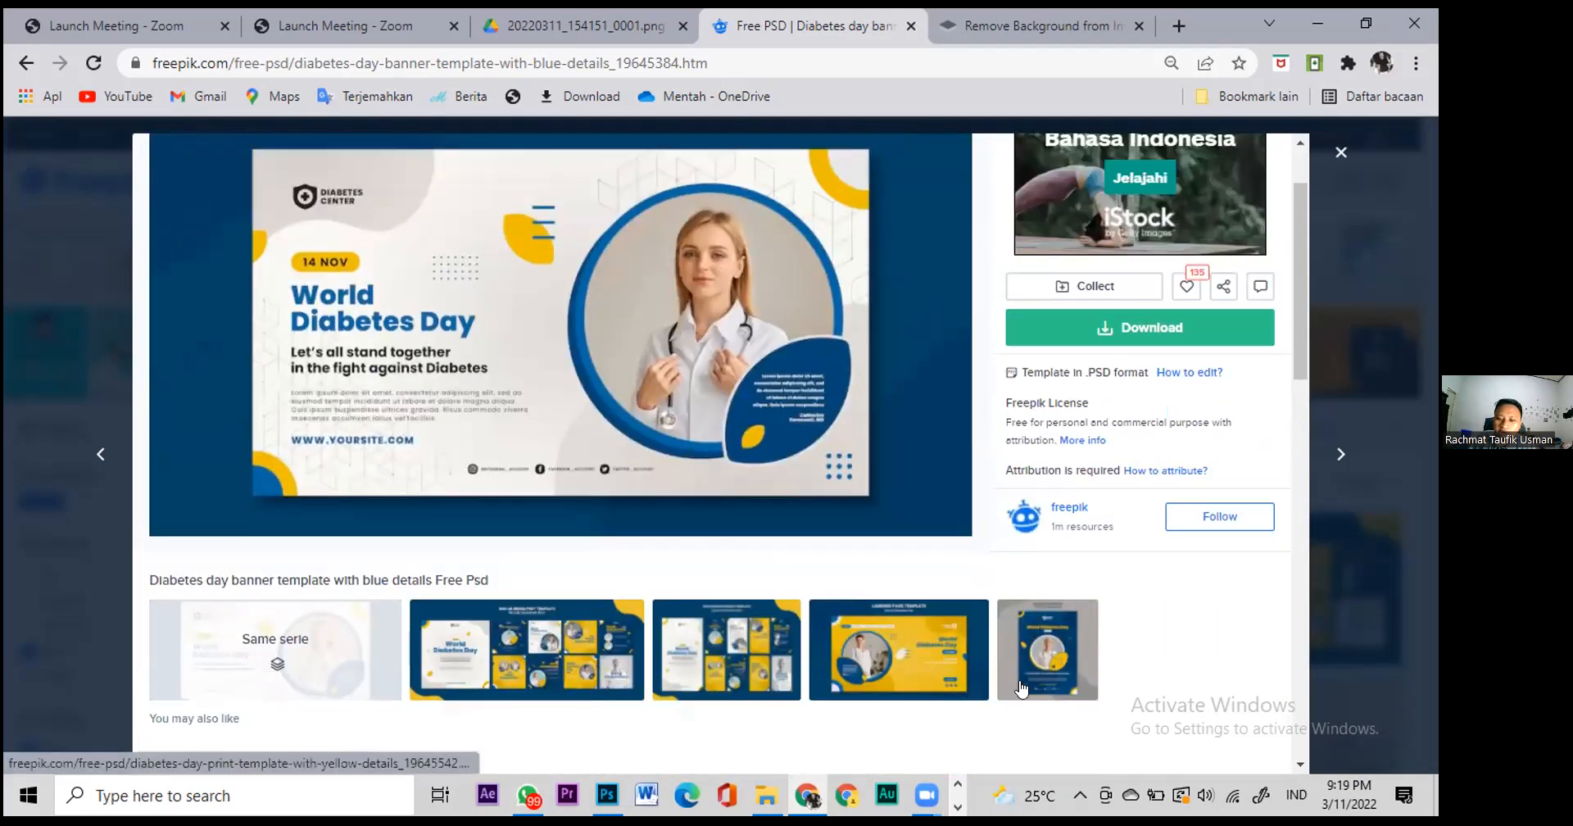
{"action": "left_click", "coordinate": [1022, 688]}
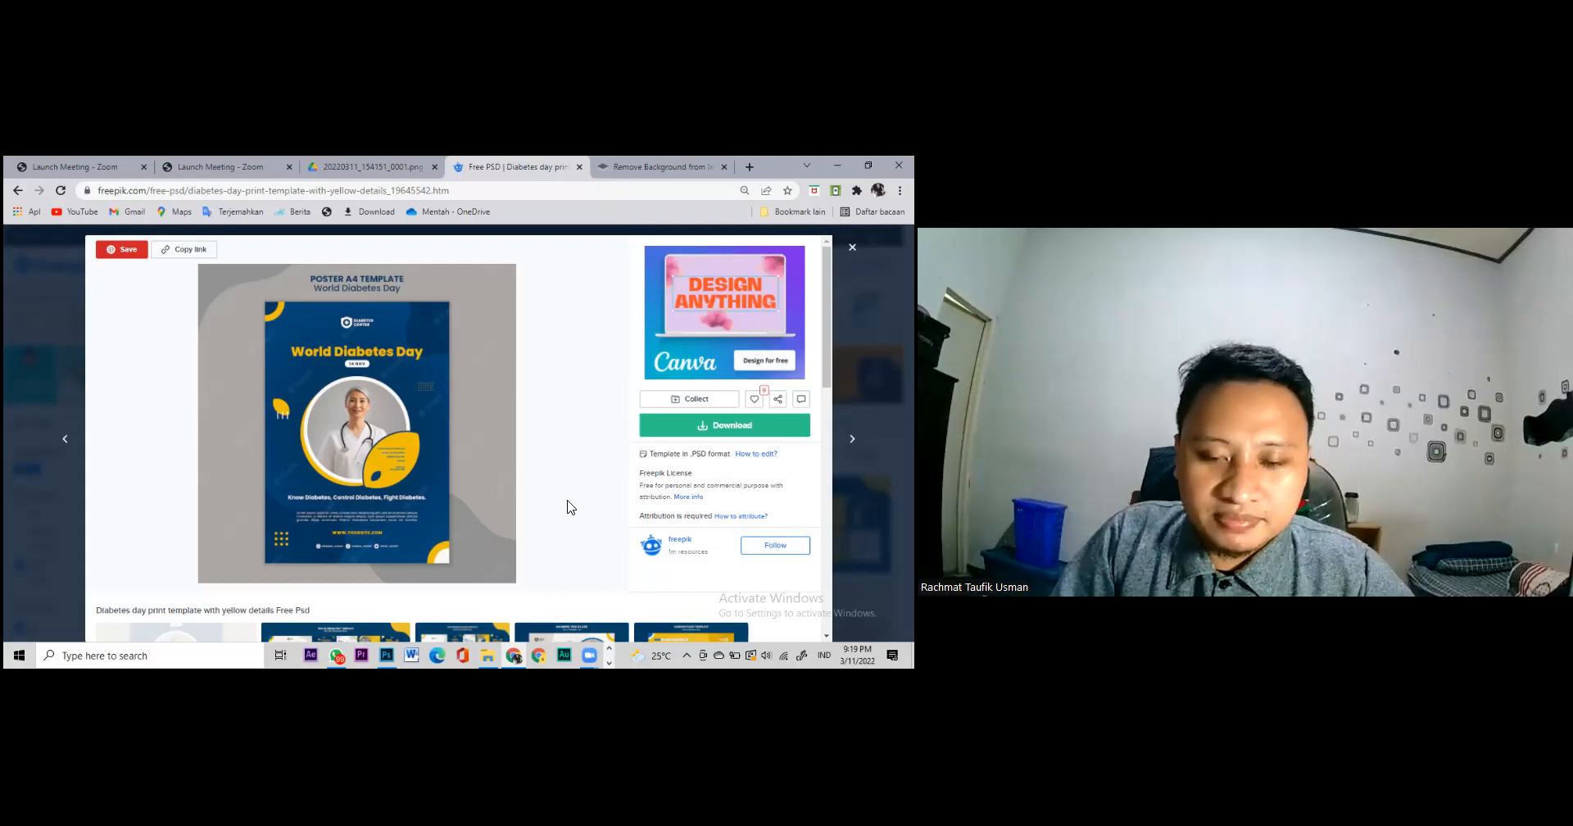
{"action": "left_click", "coordinate": [382, 665]}
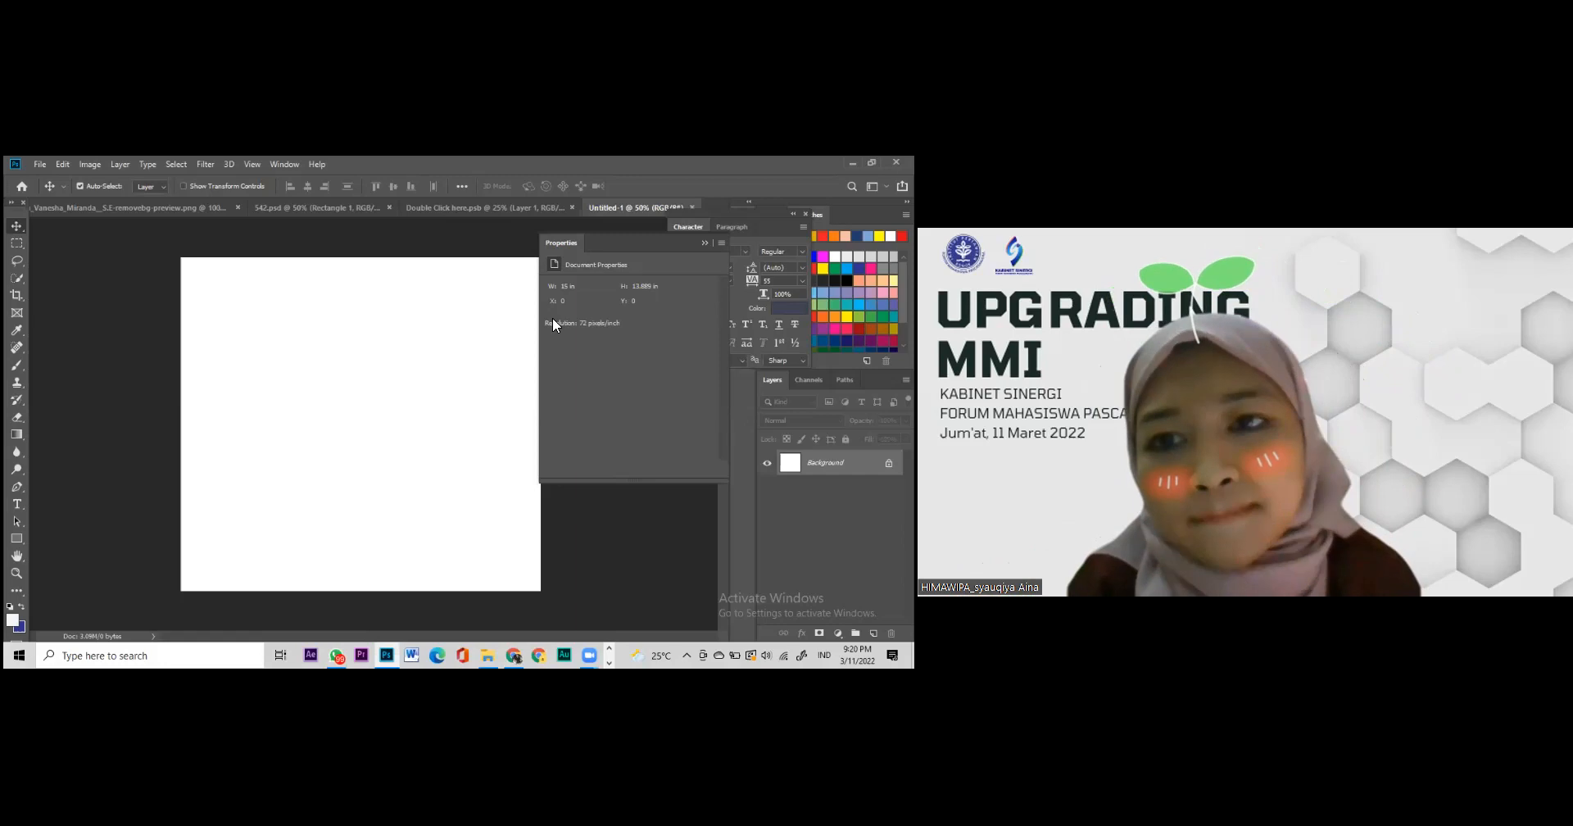
{"action": "key", "text": "alt+Tab"}
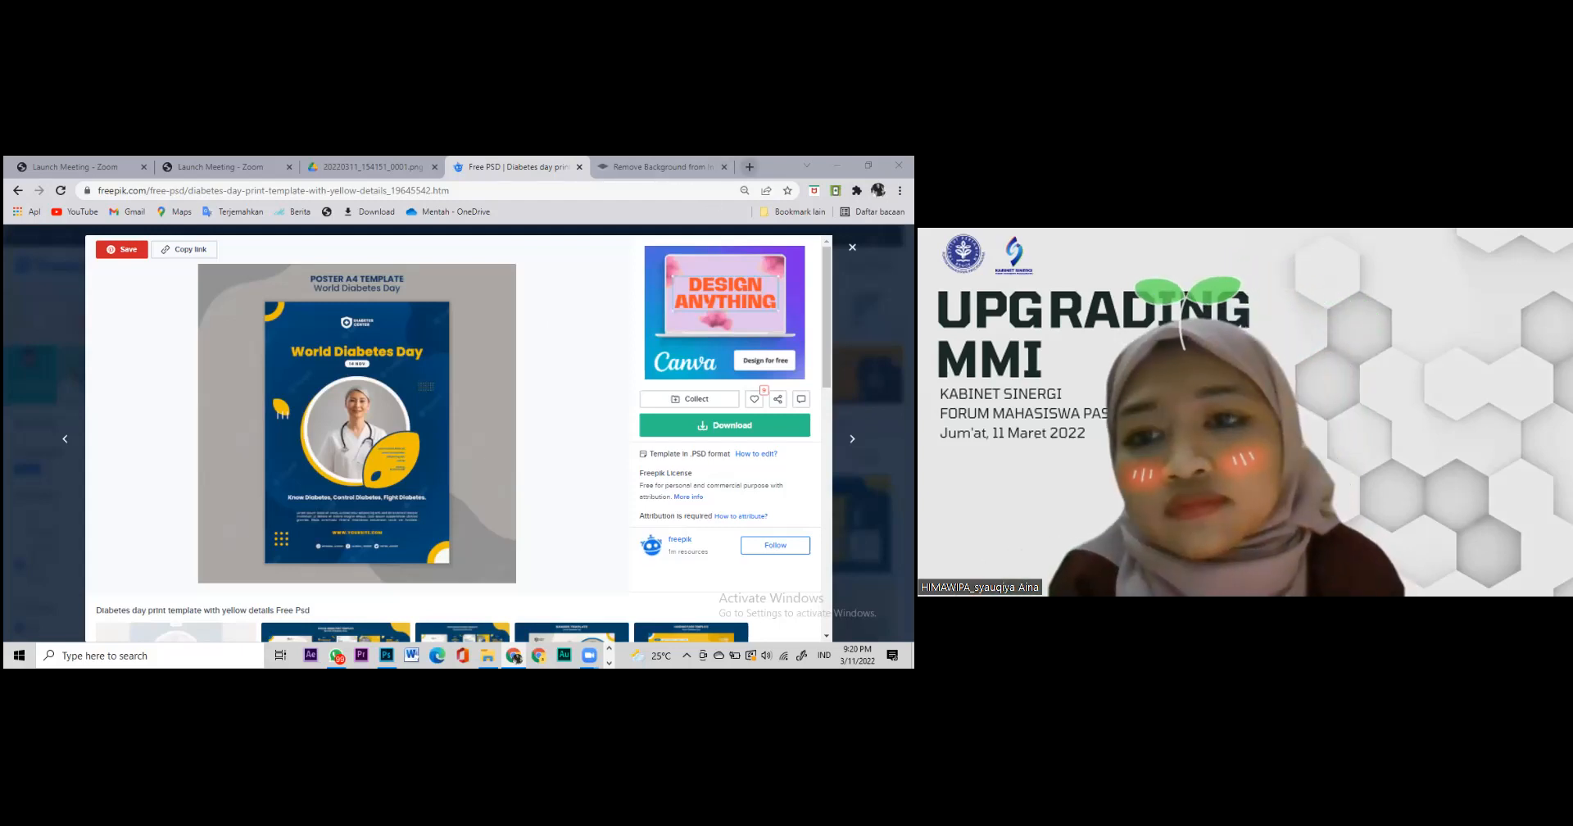
Step: Open a new tab and load Unsplash's photo results for 'trial hammer'
{"action": "key", "text": "ctrl+t"}
{"action": "type", "text": "un"}
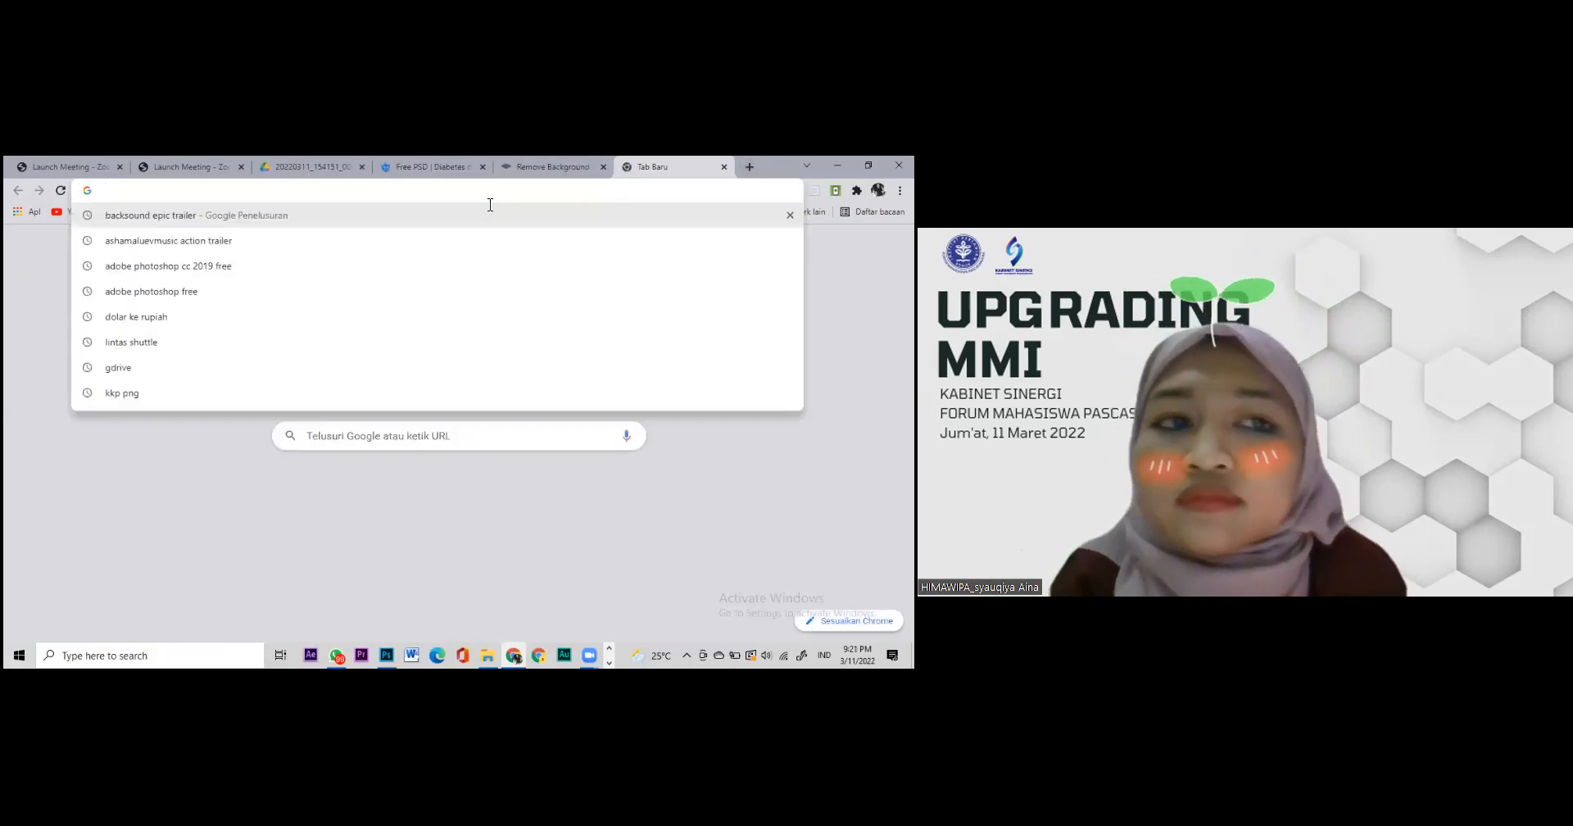
{"action": "type", "text": "splash"}
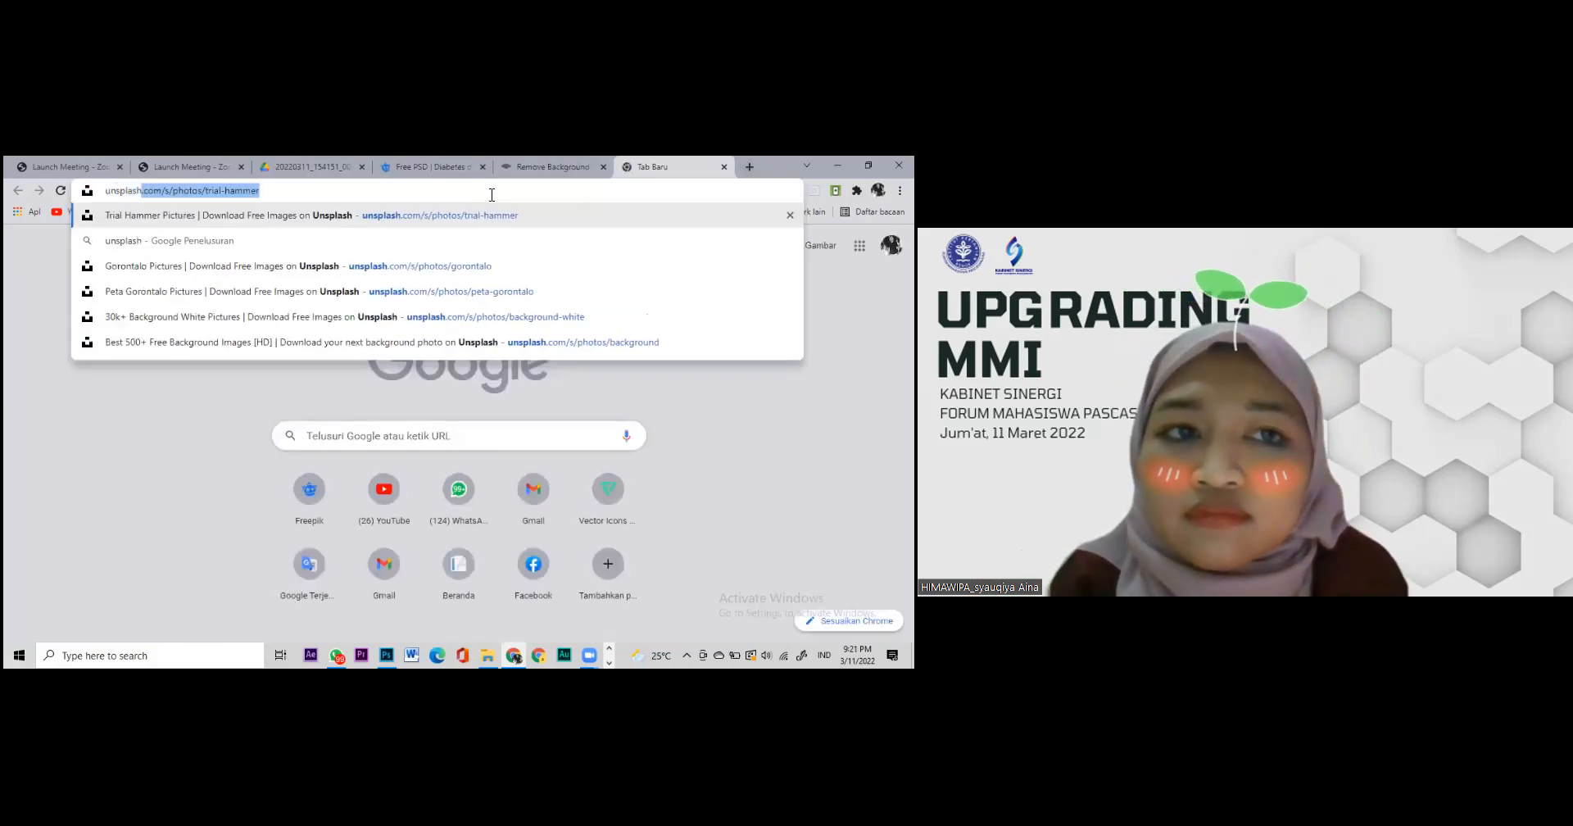
{"action": "key", "text": "Return"}
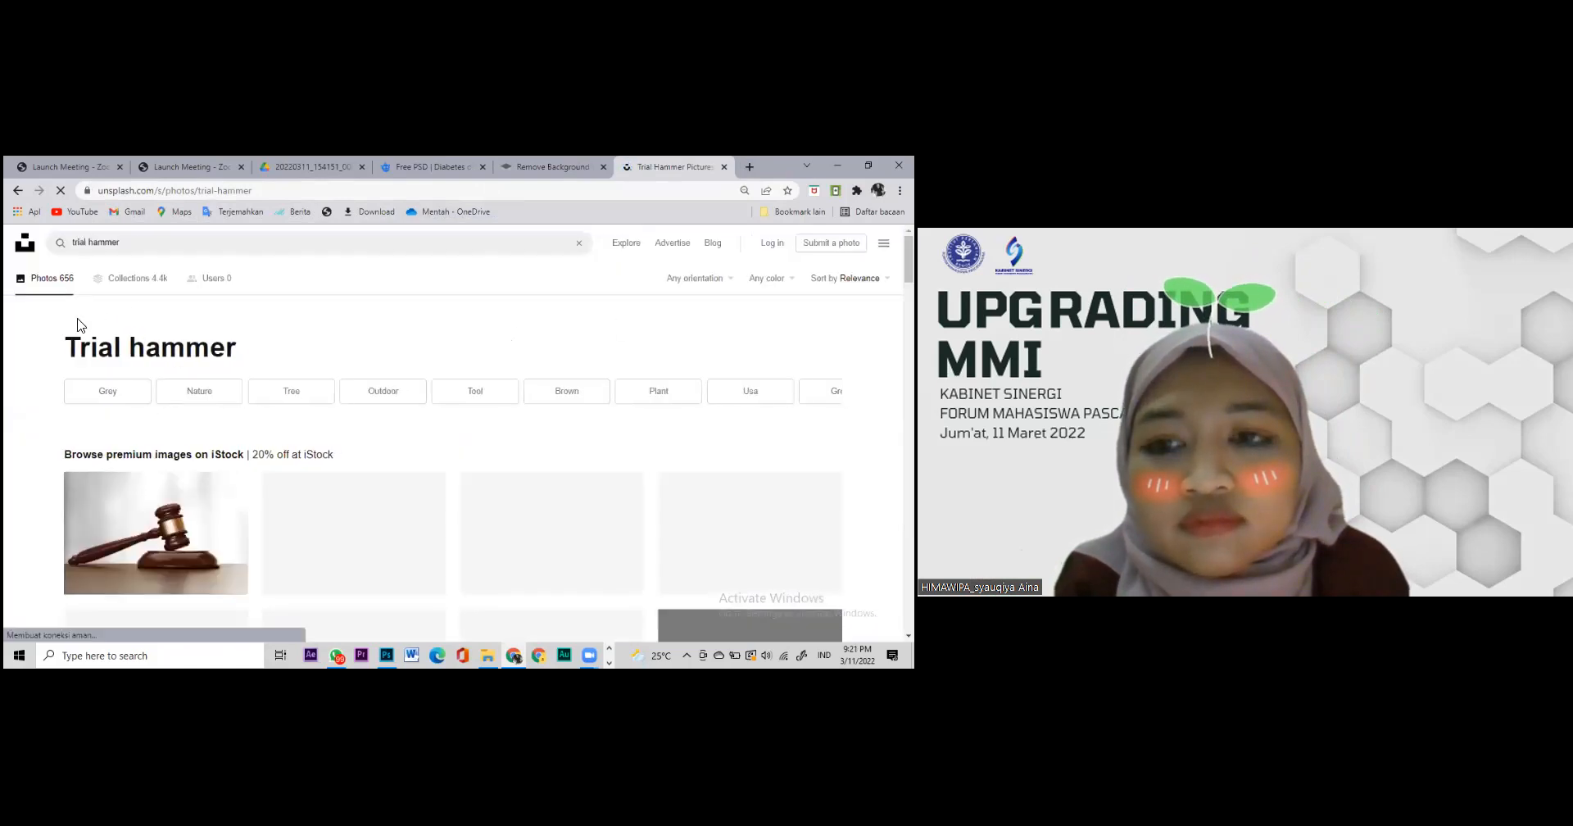
Step: Browse down through the 656 trial hammer photos
{"action": "left_click", "coordinate": [137, 246]}
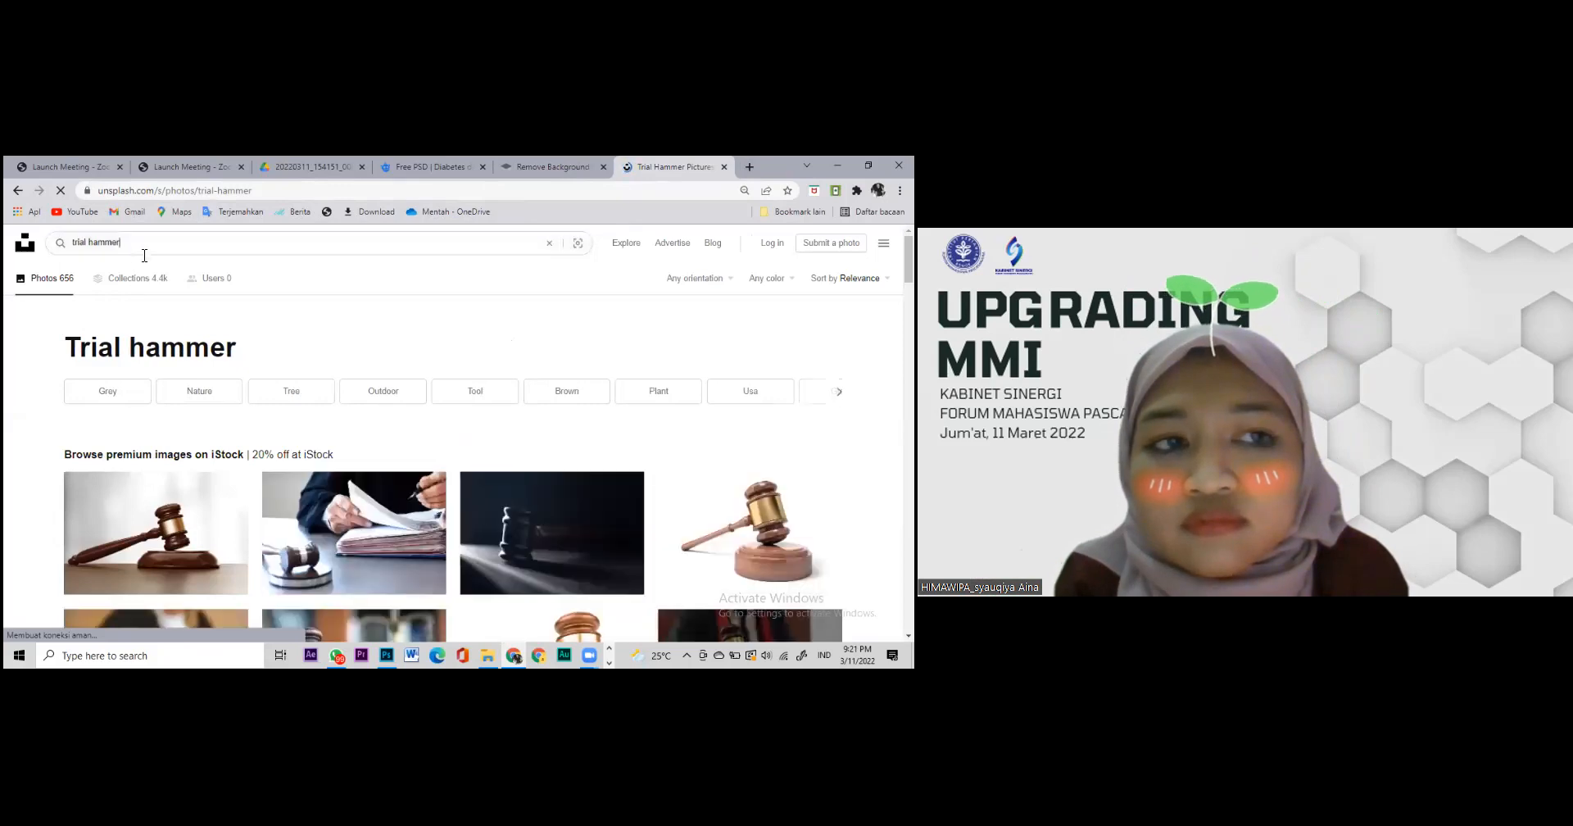
{"action": "scroll", "coordinate": [205, 340], "scroll_direction": "down", "scroll_amount": 1}
{"action": "scroll", "coordinate": [188, 336], "scroll_direction": "down", "scroll_amount": 4}
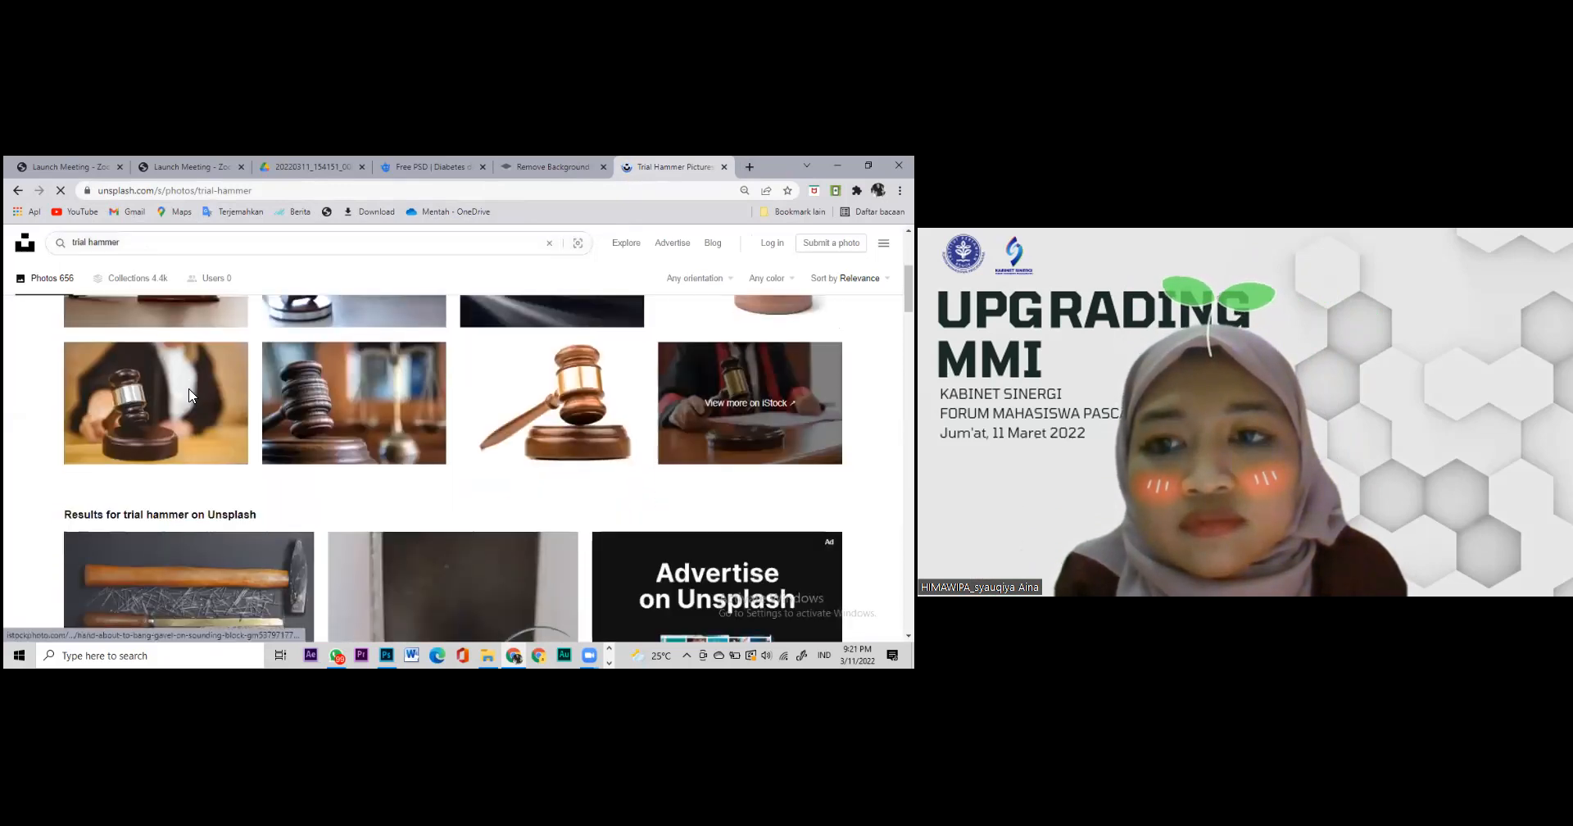
{"action": "scroll", "coordinate": [189, 390], "scroll_direction": "down", "scroll_amount": 2}
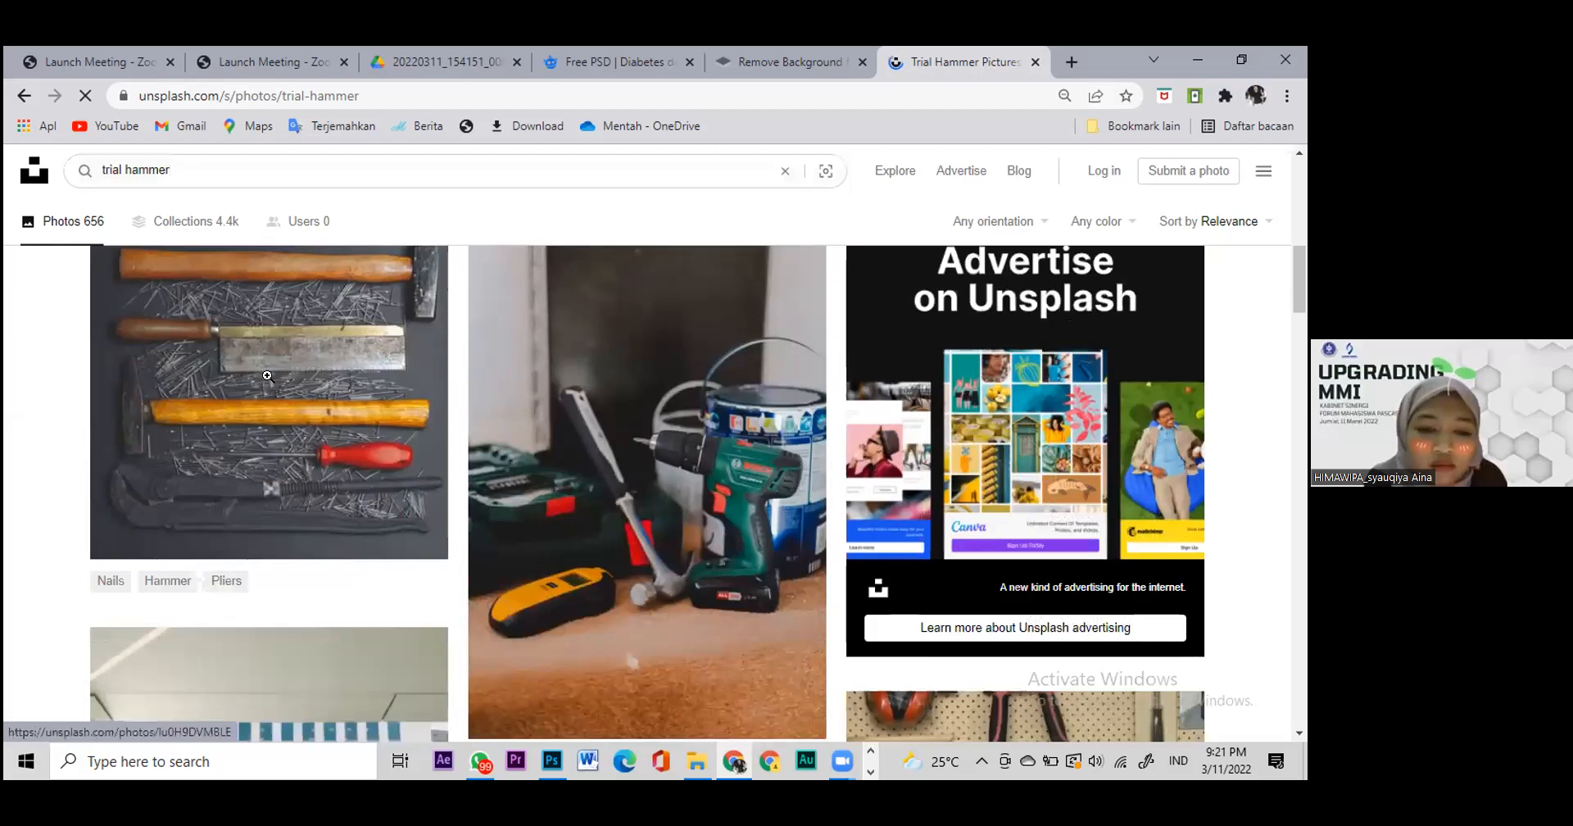
{"action": "scroll", "coordinate": [190, 389], "scroll_direction": "down", "scroll_amount": 3}
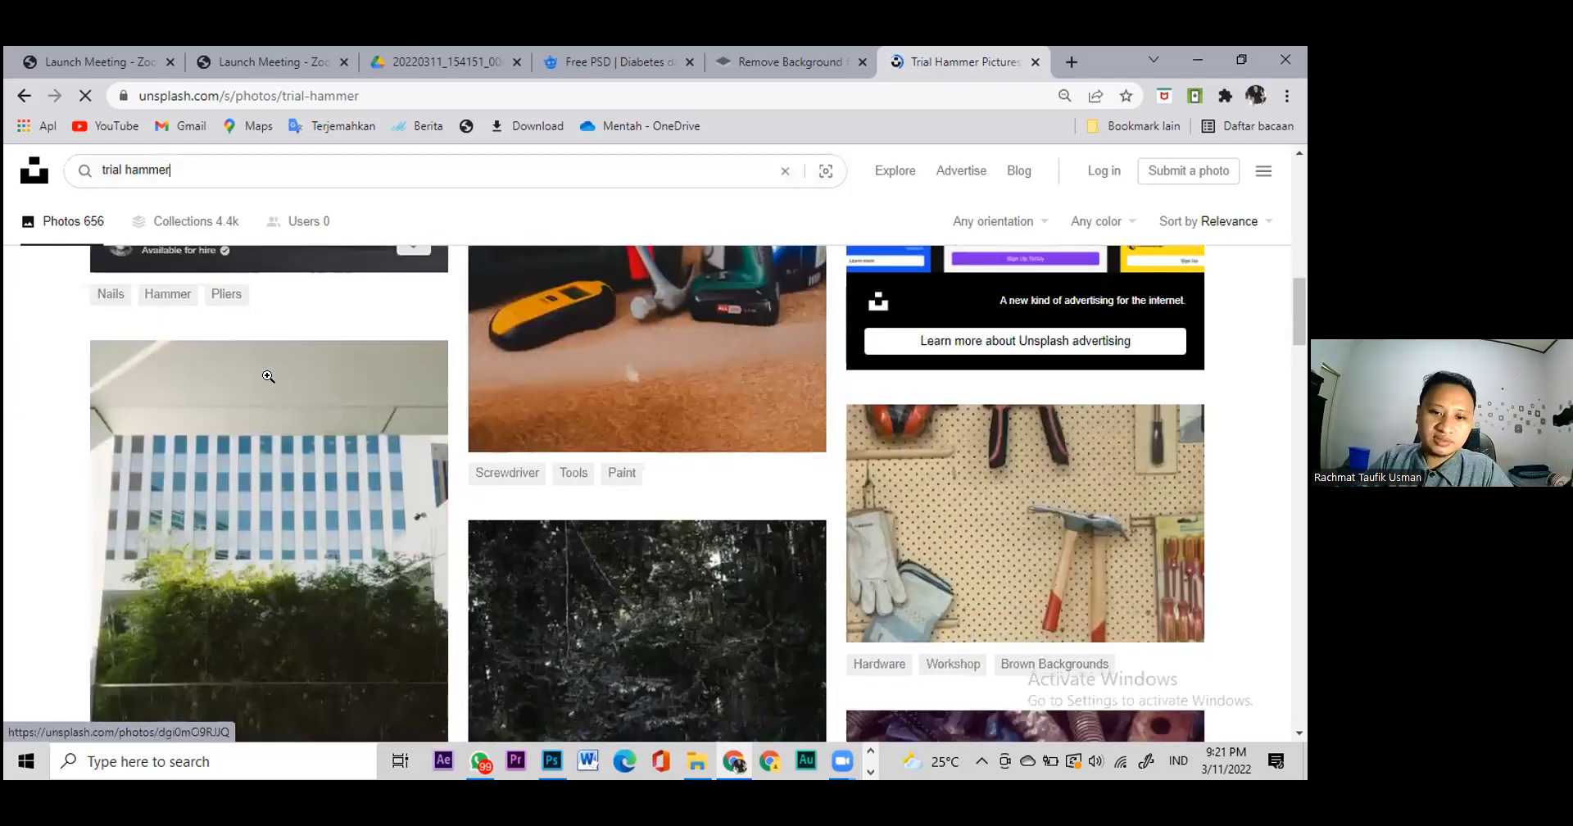
{"action": "scroll", "coordinate": [268, 377], "scroll_direction": "down", "scroll_amount": 7}
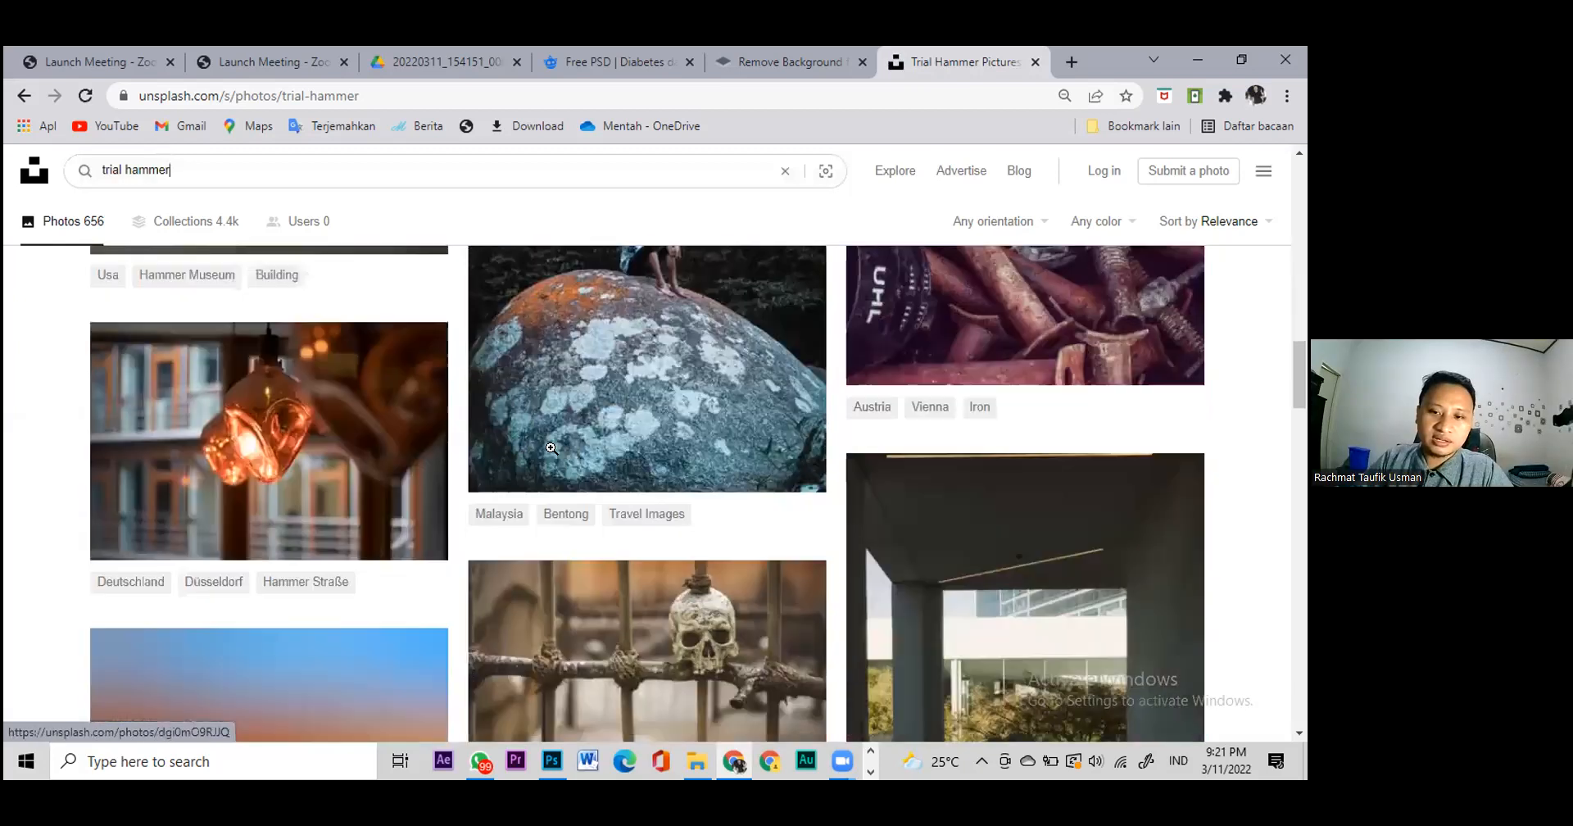
{"action": "scroll", "coordinate": [209, 585], "scroll_direction": "up", "scroll_amount": 10}
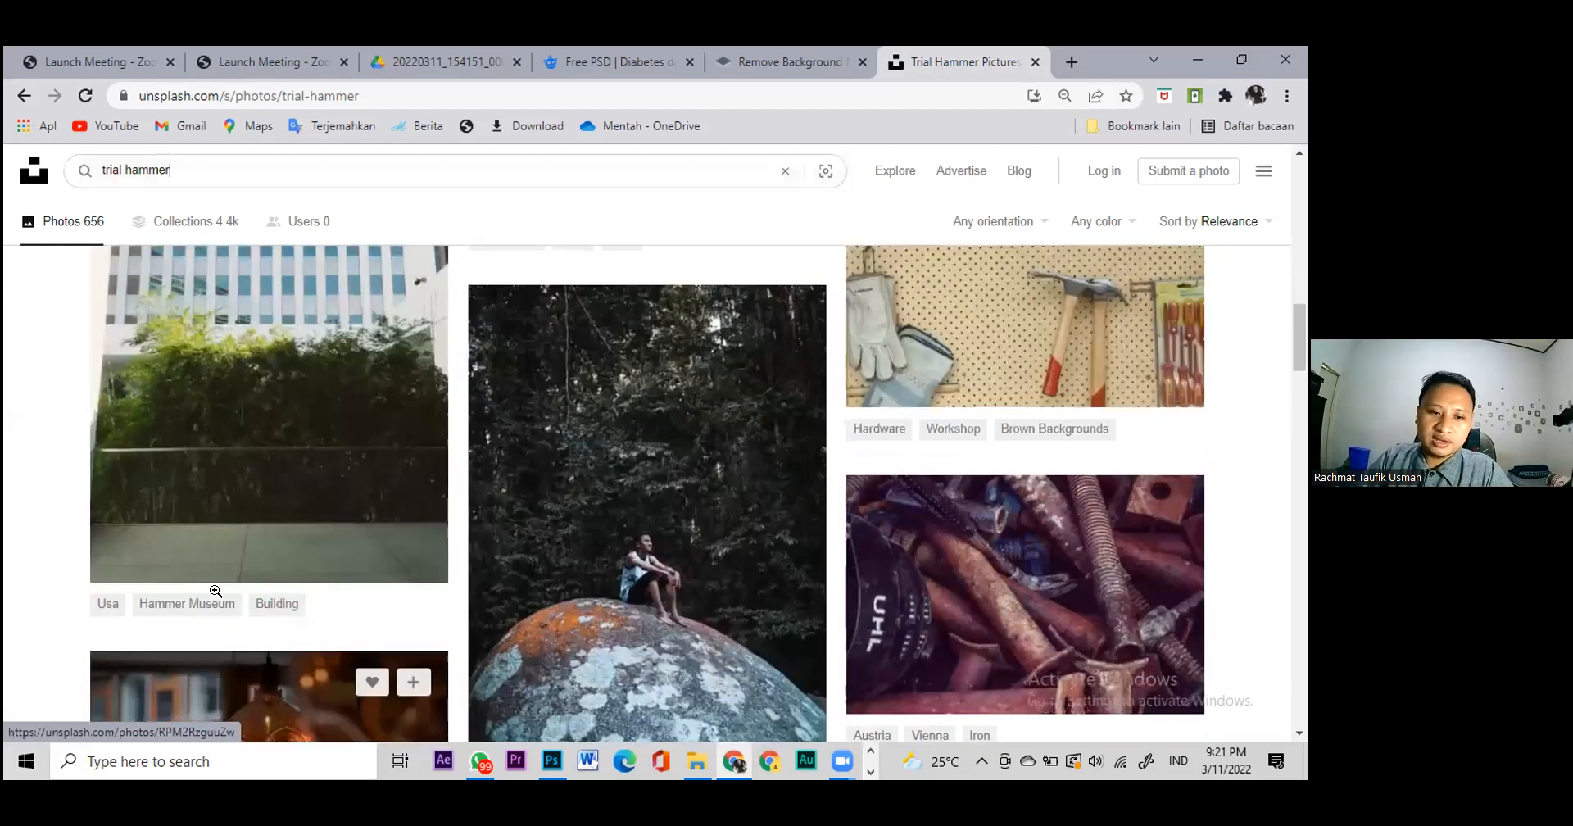
{"action": "scroll", "coordinate": [215, 597], "scroll_direction": "down", "scroll_amount": 4}
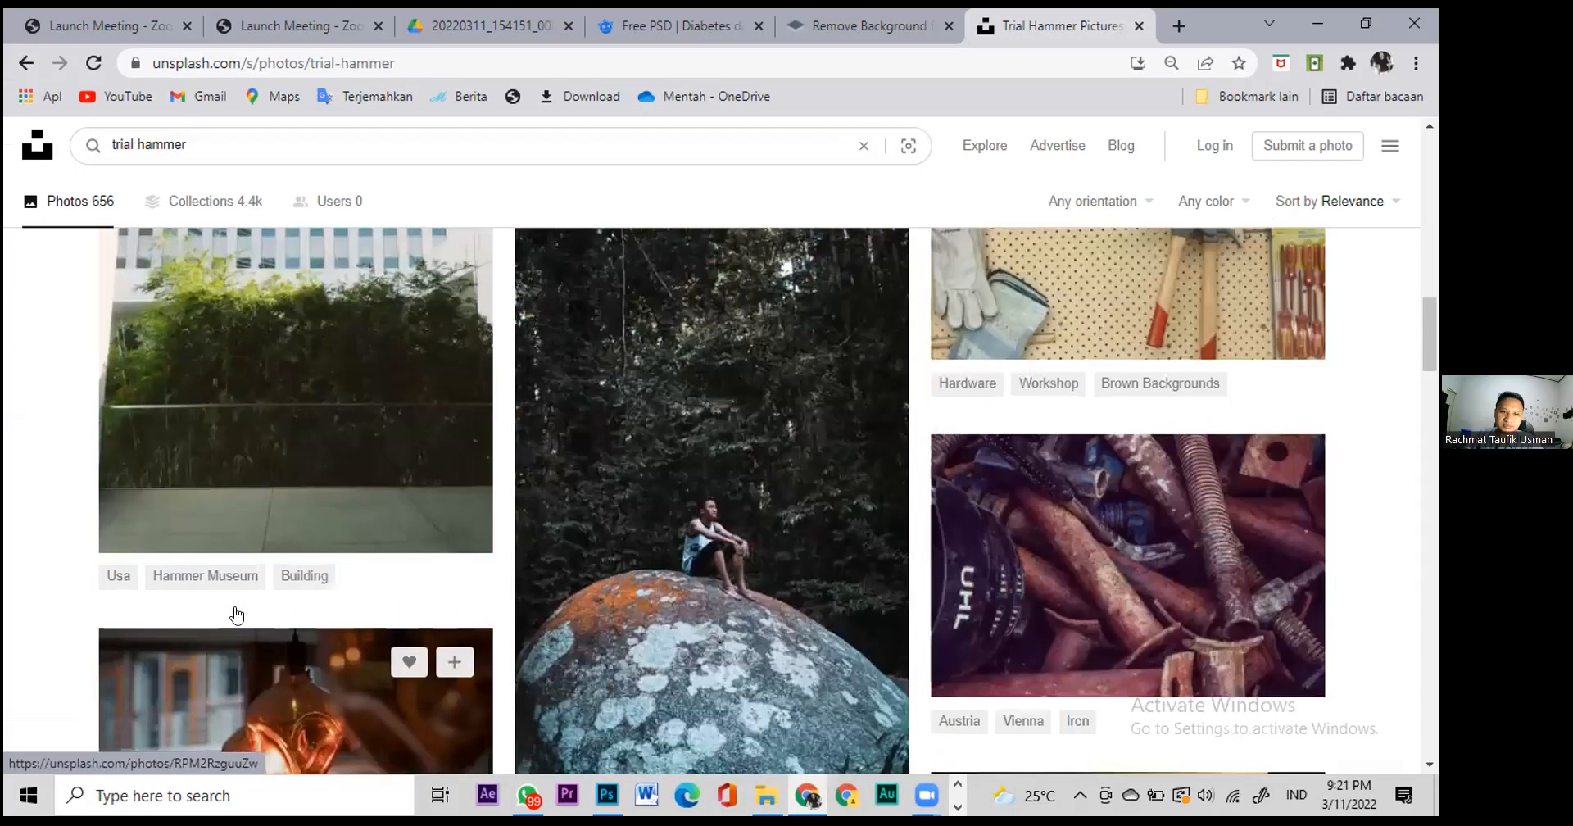
{"action": "scroll", "coordinate": [147, 376], "scroll_direction": "down", "scroll_amount": 1}
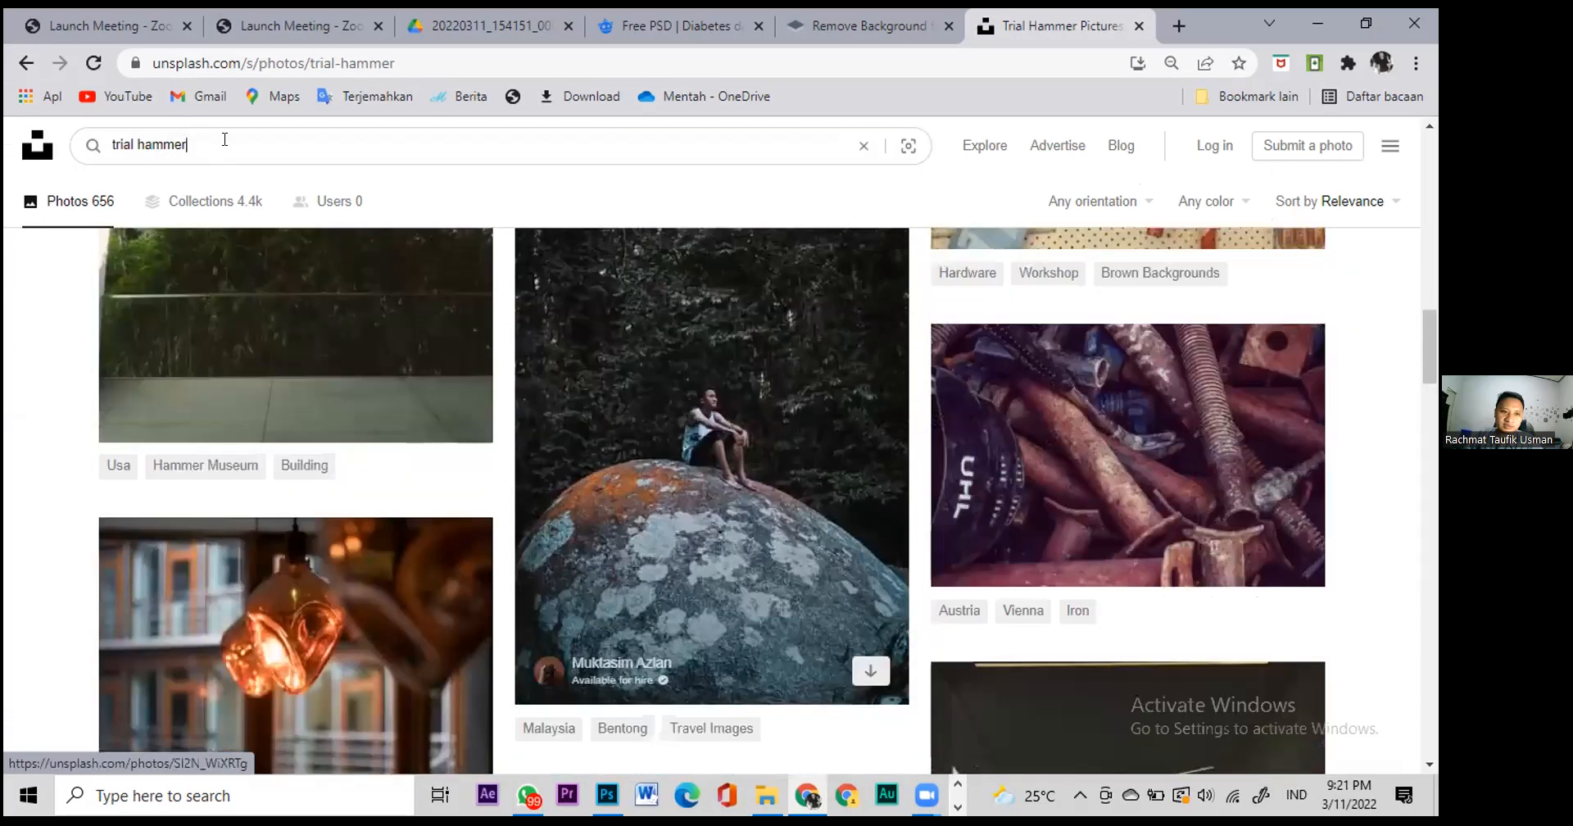
{"action": "scroll", "coordinate": [225, 139], "scroll_direction": "down", "scroll_amount": 3}
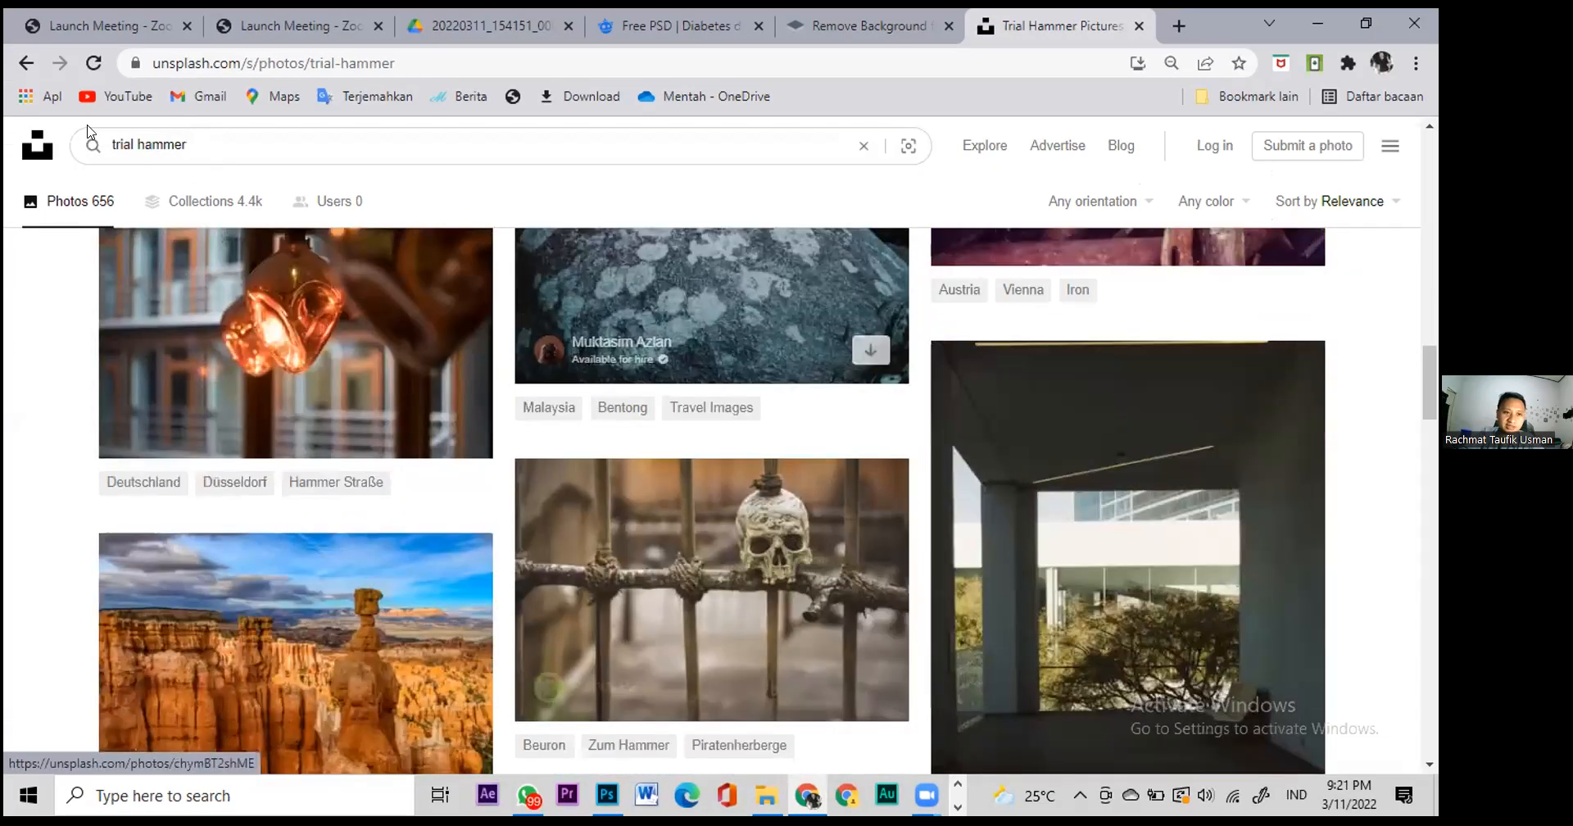
Step: Search Unsplash for 'human' and scroll through the portrait results
{"action": "type", "text": "human"}
{"action": "key", "text": "Return"}
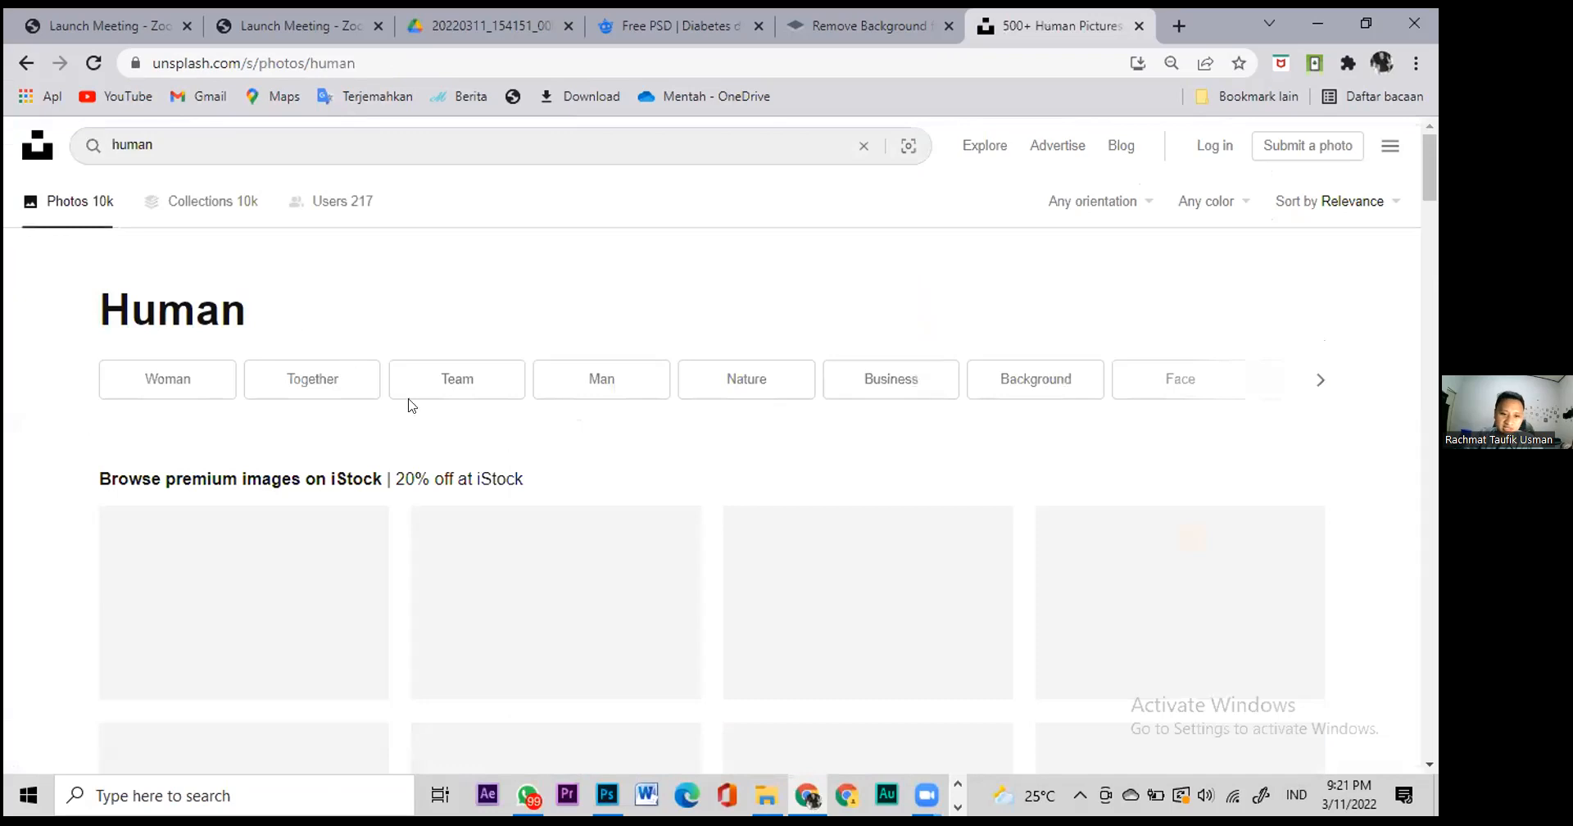
{"action": "scroll", "coordinate": [502, 502], "scroll_direction": "down", "scroll_amount": 5}
{"action": "scroll", "coordinate": [501, 502], "scroll_direction": "down", "scroll_amount": 8}
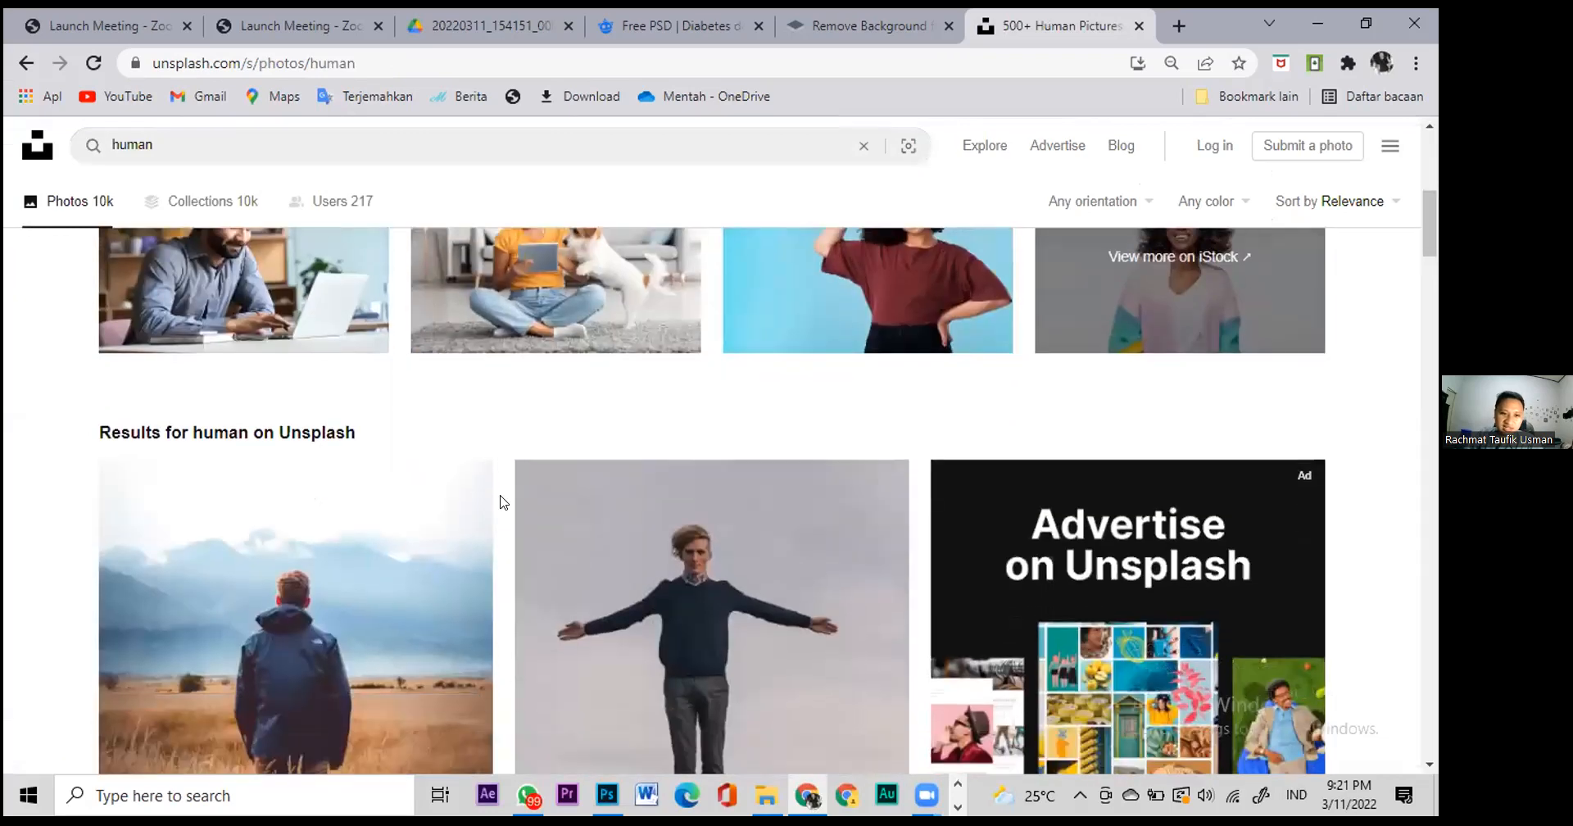
{"action": "scroll", "coordinate": [741, 547], "scroll_direction": "down", "scroll_amount": 6}
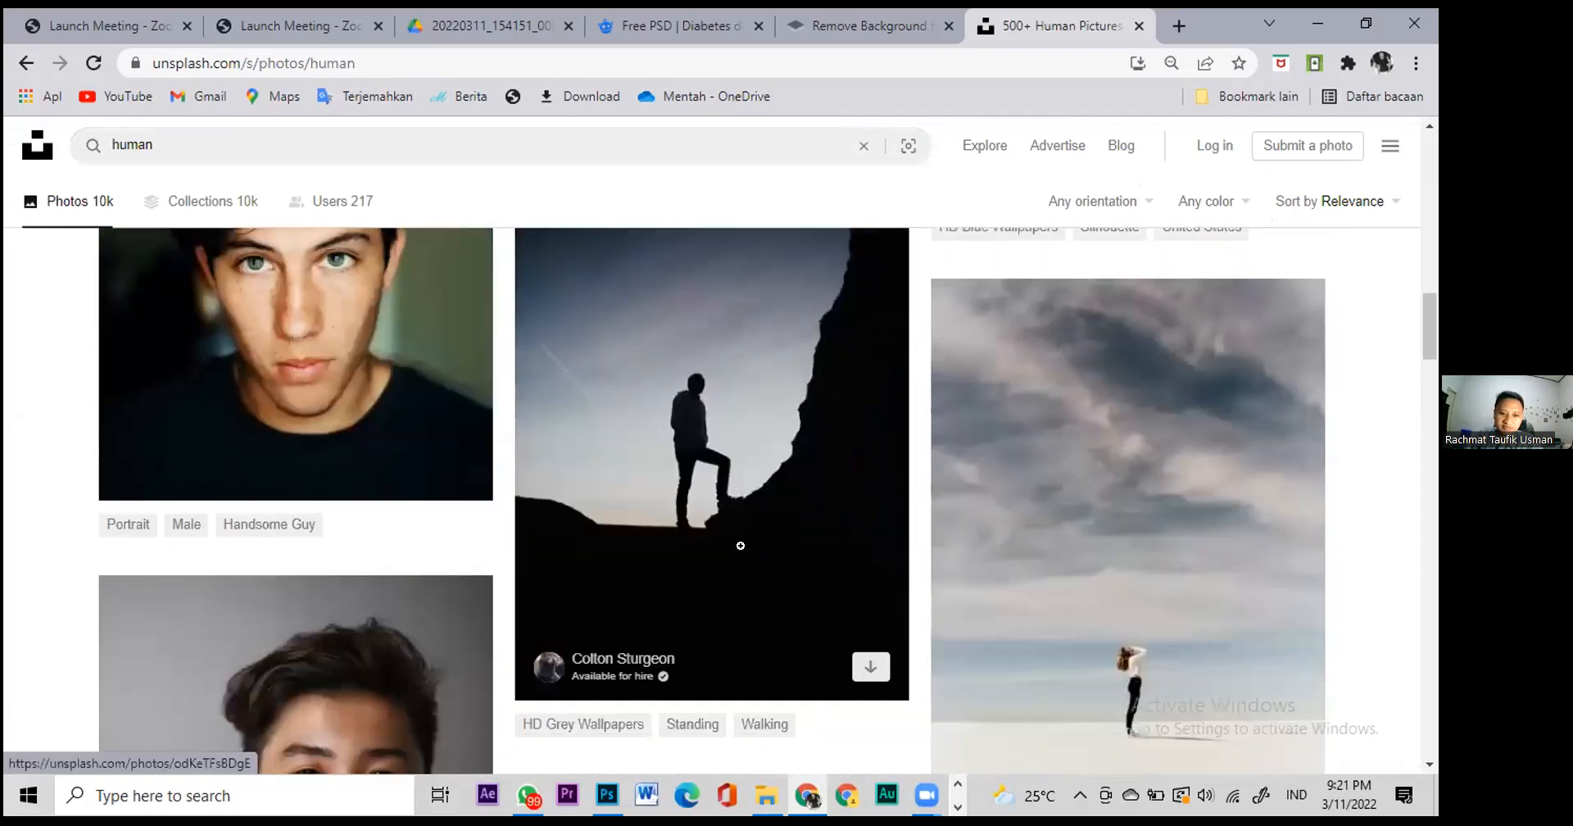
{"action": "scroll", "coordinate": [742, 551], "scroll_direction": "down", "scroll_amount": 5}
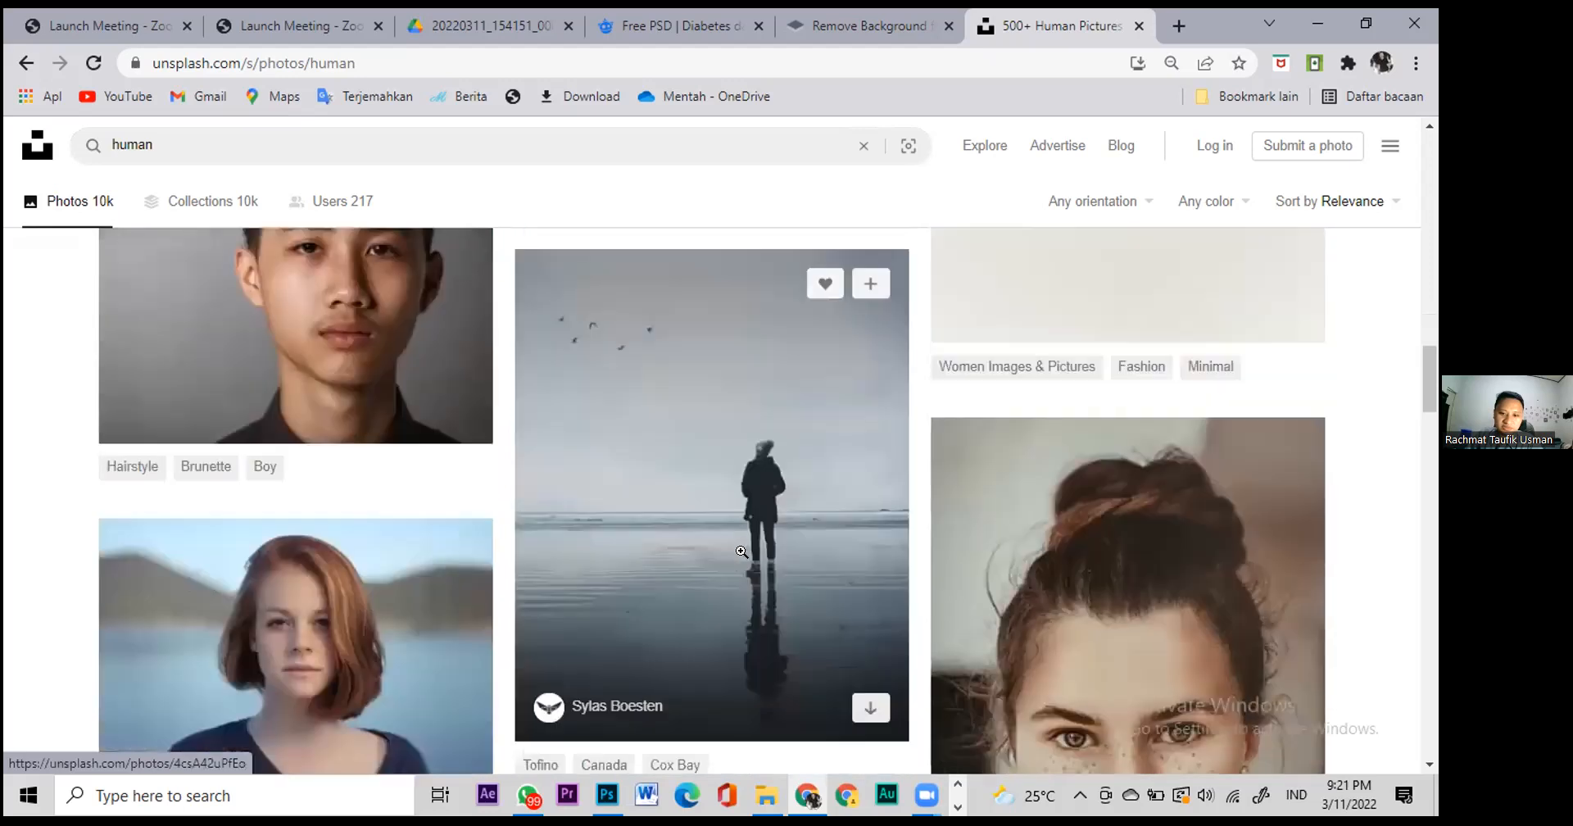
{"action": "scroll", "coordinate": [741, 551], "scroll_direction": "up", "scroll_amount": 5}
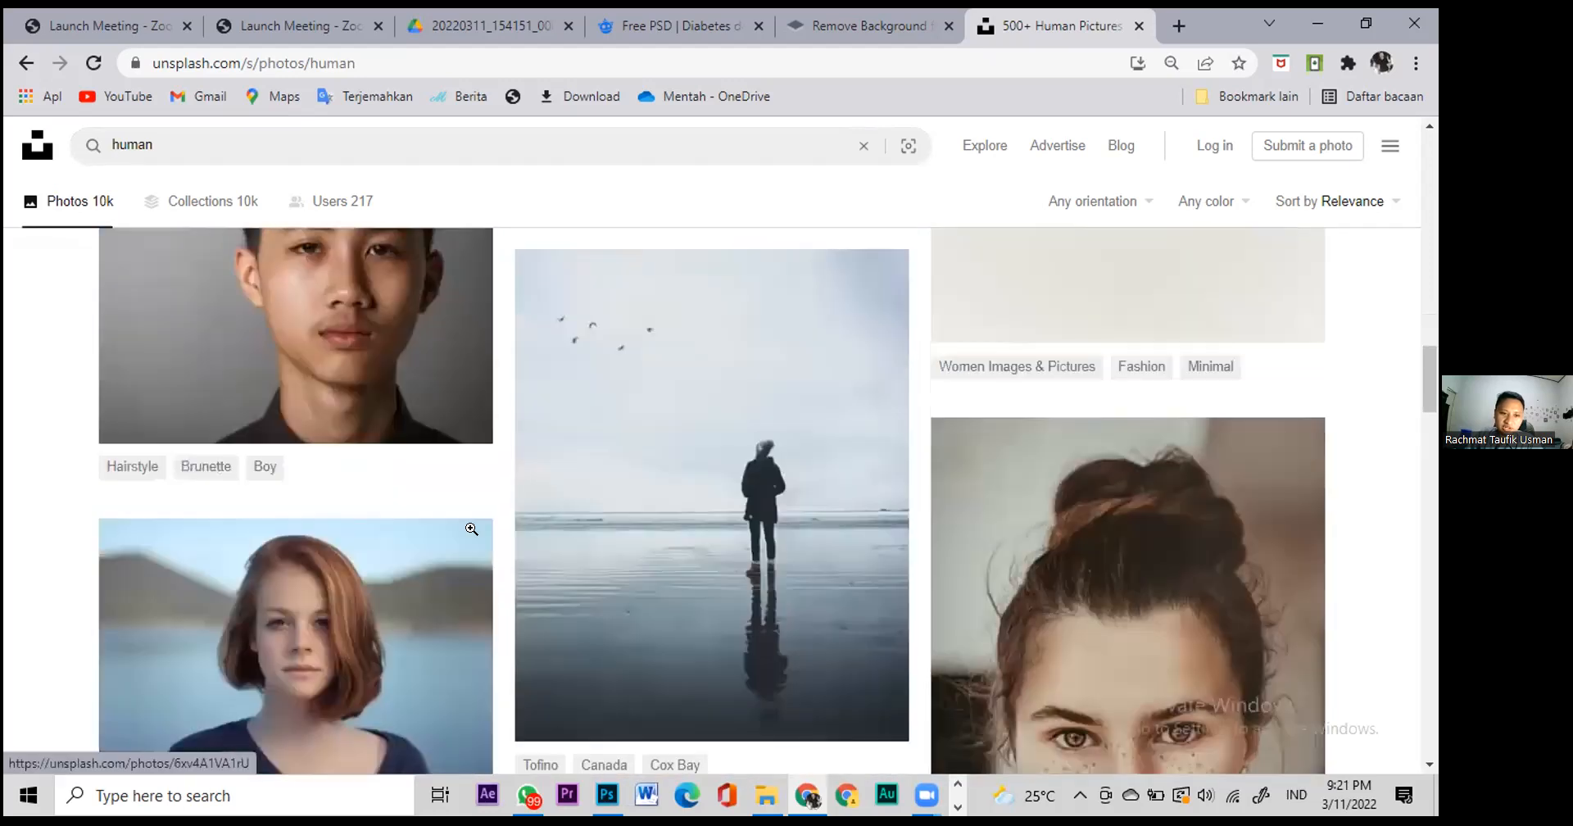
{"action": "scroll", "coordinate": [851, 628], "scroll_direction": "down", "scroll_amount": 12}
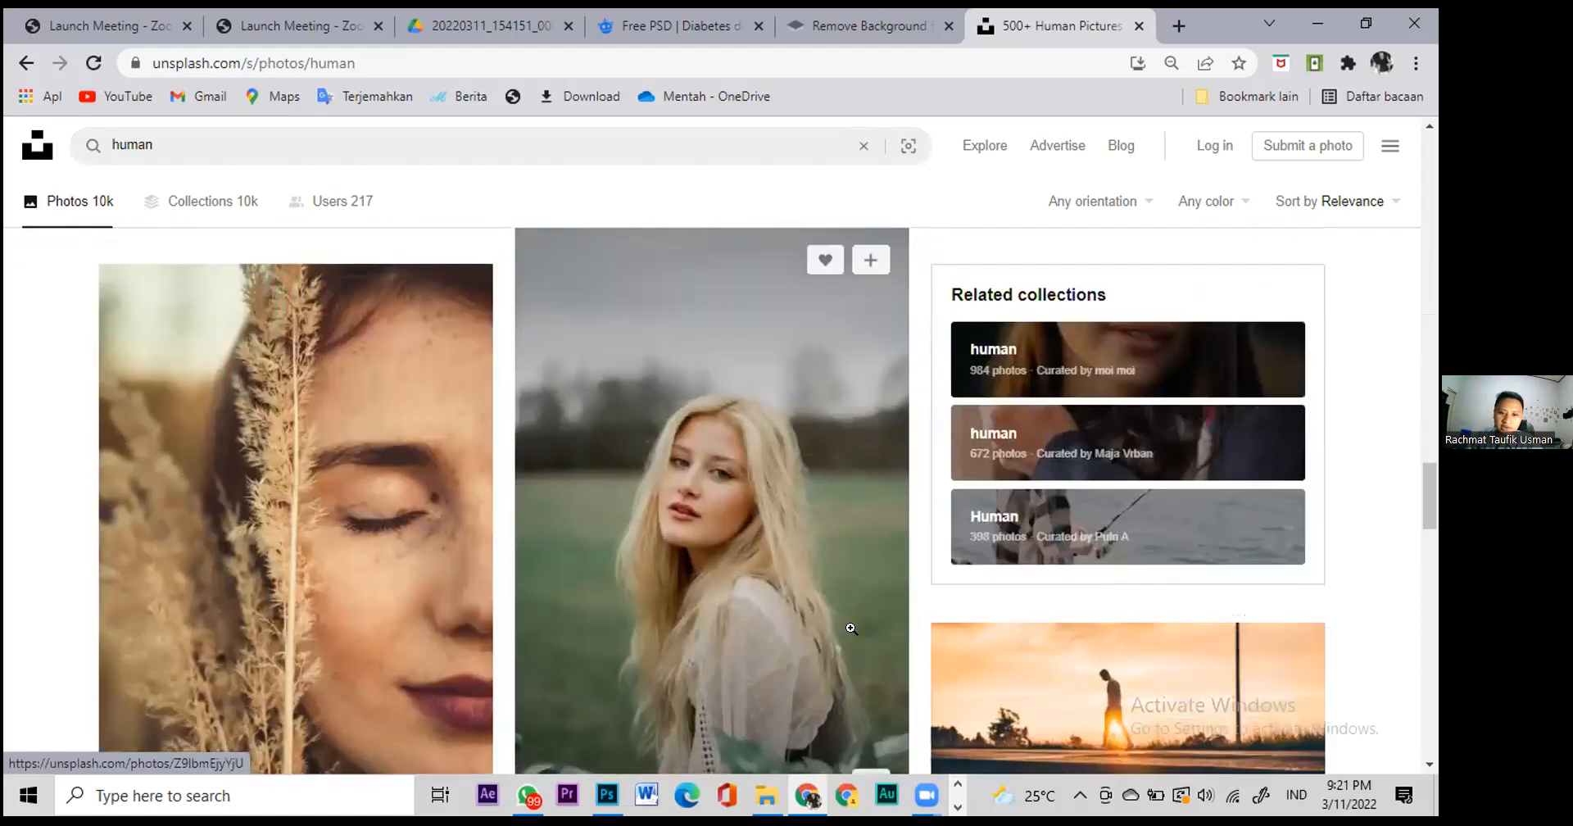
{"action": "scroll", "coordinate": [852, 630], "scroll_direction": "down", "scroll_amount": 10}
{"action": "scroll", "coordinate": [860, 639], "scroll_direction": "down", "scroll_amount": 4}
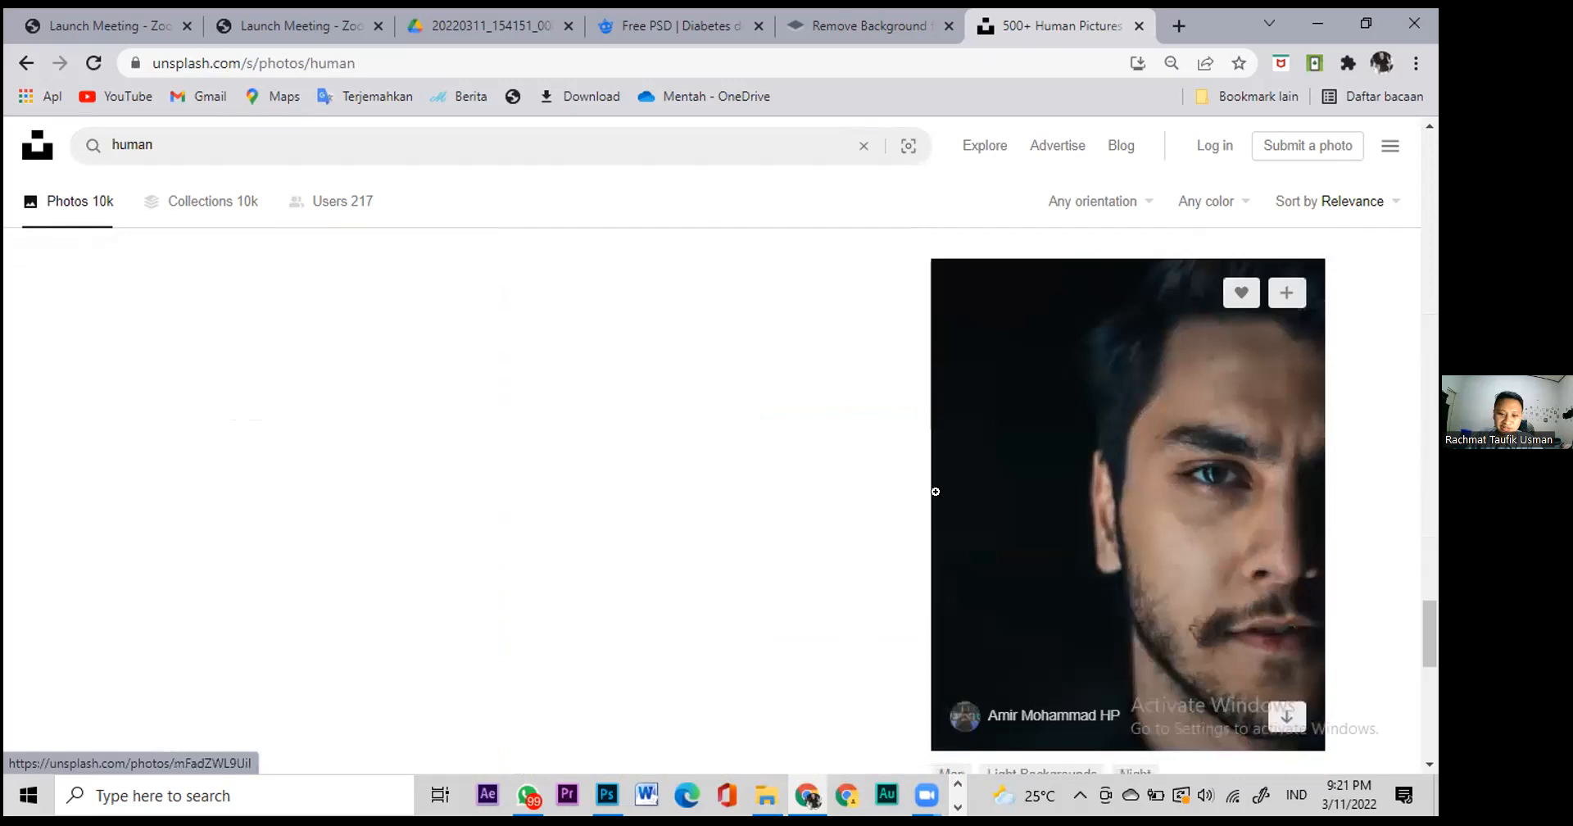
{"action": "scroll", "coordinate": [531, 487], "scroll_direction": "down", "scroll_amount": 10}
{"action": "scroll", "coordinate": [528, 482], "scroll_direction": "up", "scroll_amount": 12}
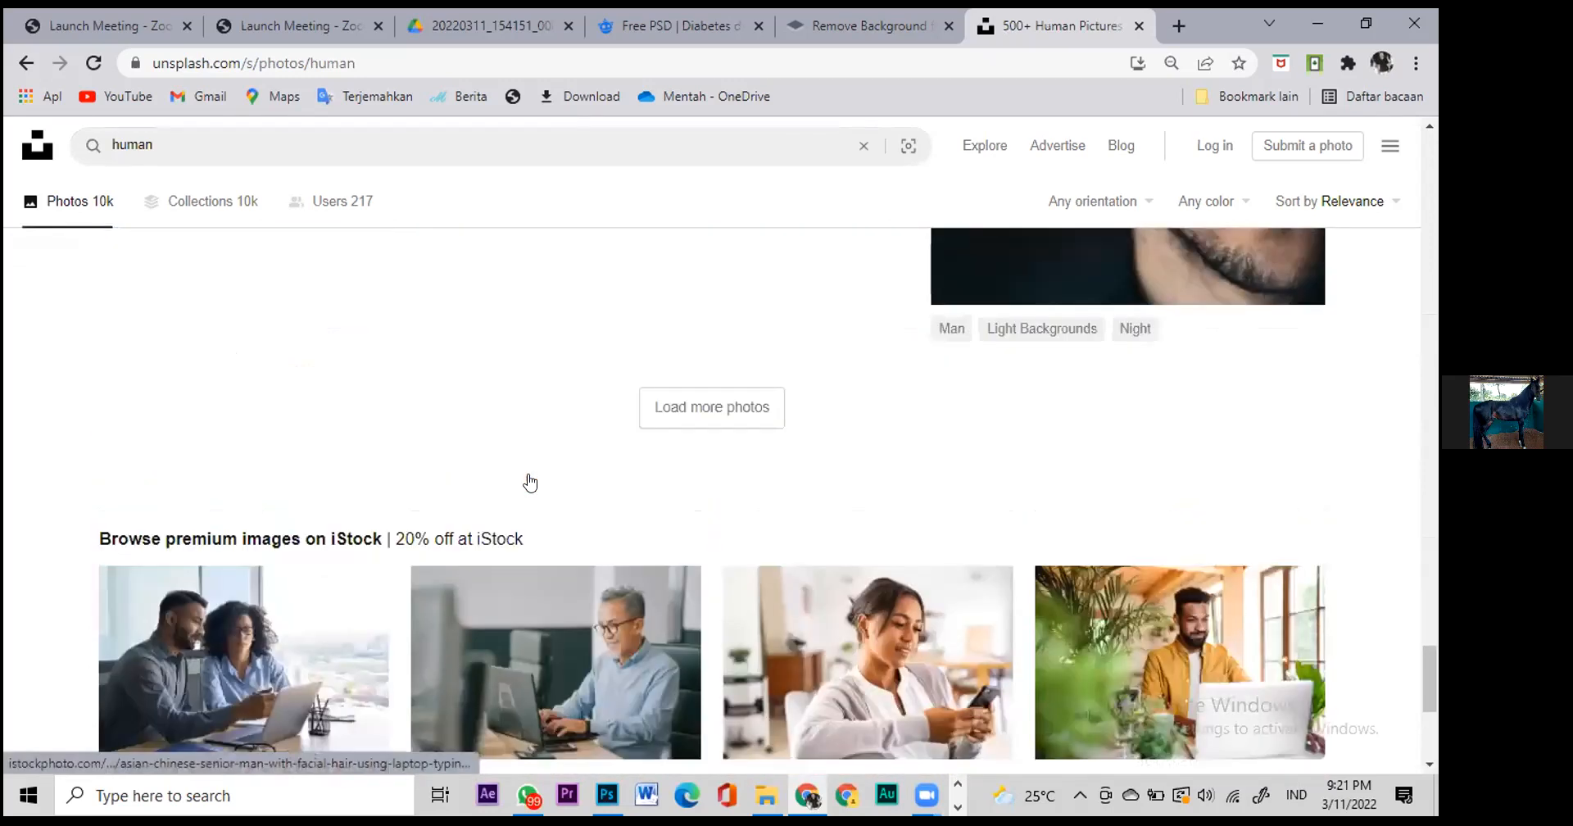
{"action": "scroll", "coordinate": [531, 484], "scroll_direction": "up", "scroll_amount": 12}
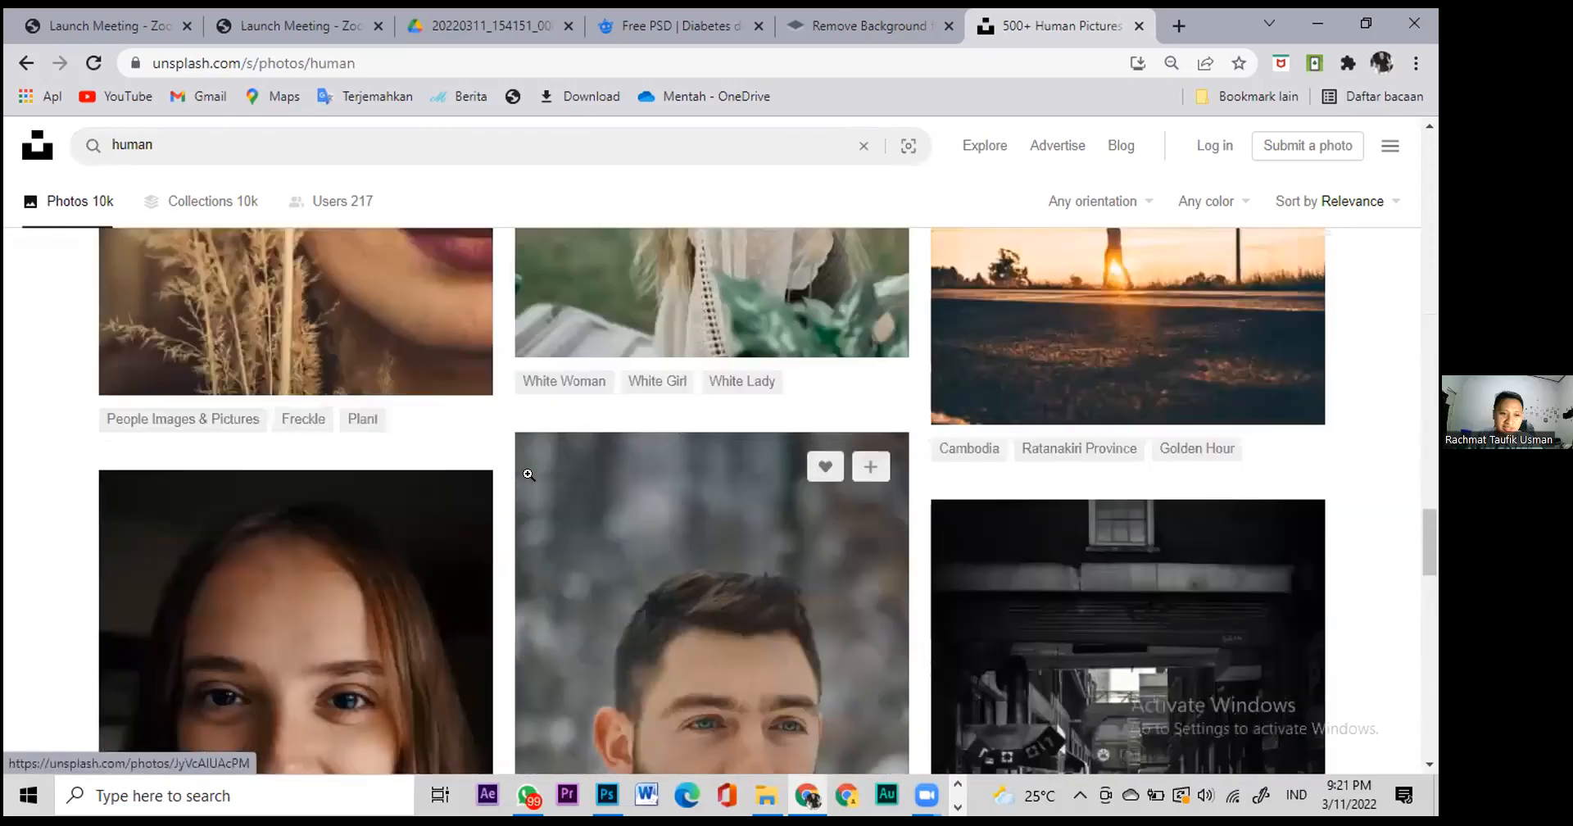
{"action": "scroll", "coordinate": [549, 457], "scroll_direction": "up", "scroll_amount": 10}
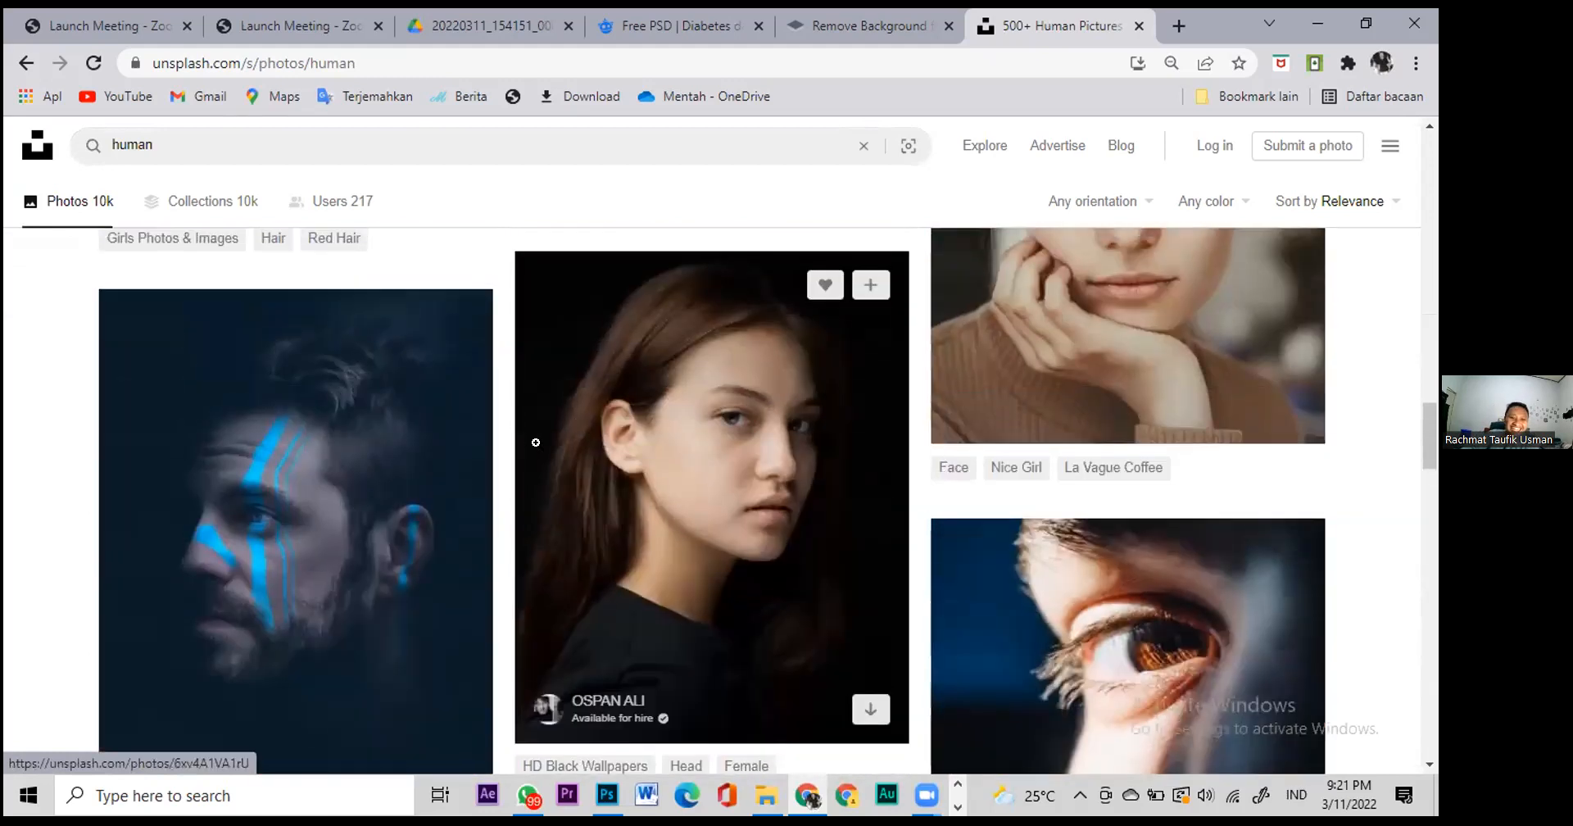
{"action": "scroll", "coordinate": [512, 459], "scroll_direction": "up", "scroll_amount": 9}
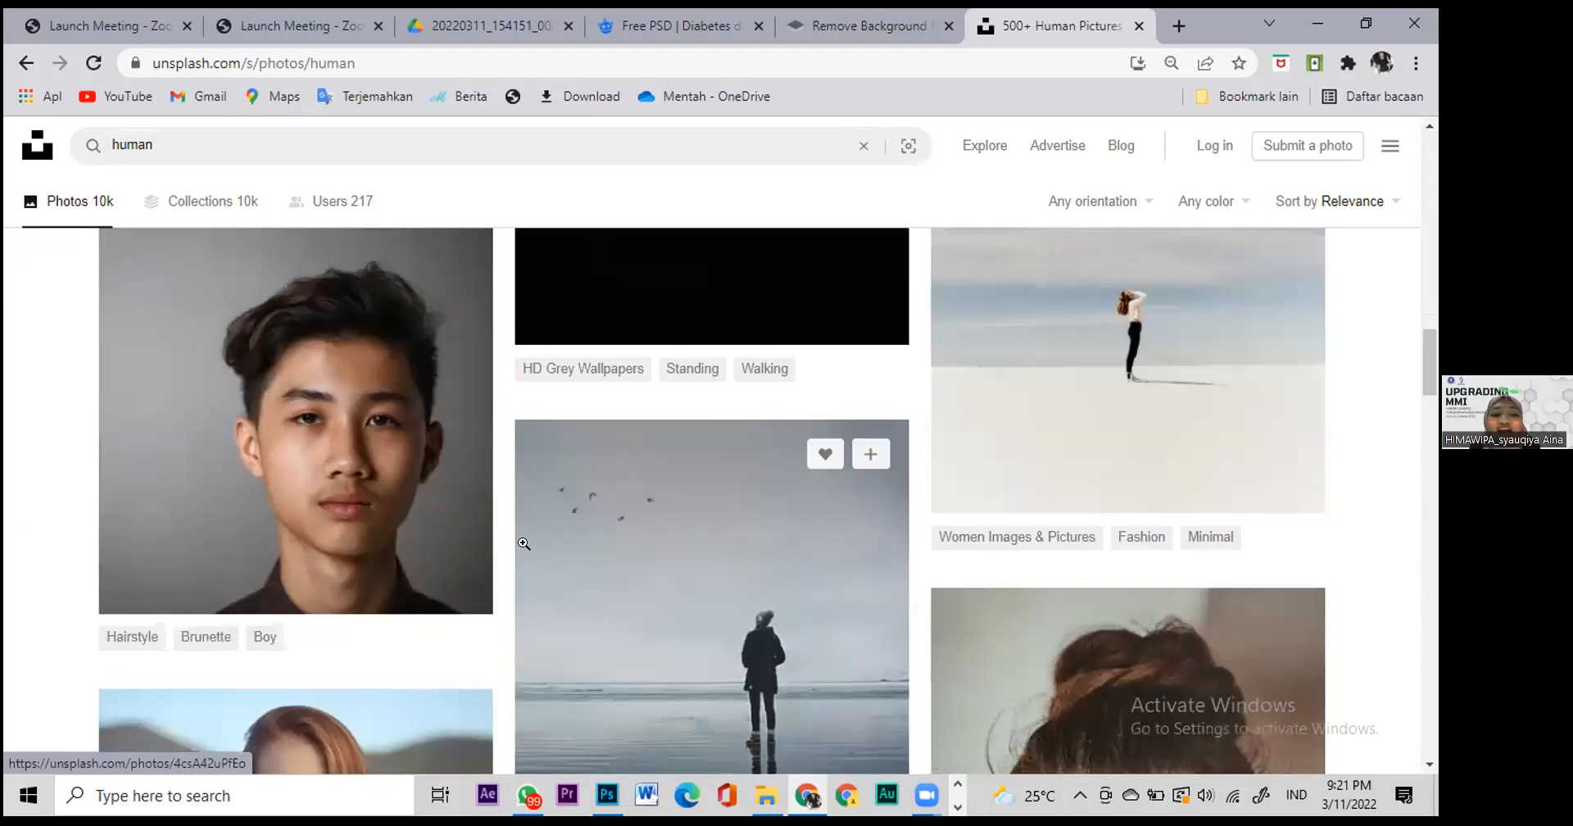
Step: Scroll to the red-haired woman's portrait and open her photo page
{"action": "scroll", "coordinate": [774, 679], "scroll_direction": "down", "scroll_amount": 2}
{"action": "scroll", "coordinate": [773, 679], "scroll_direction": "up", "scroll_amount": 3}
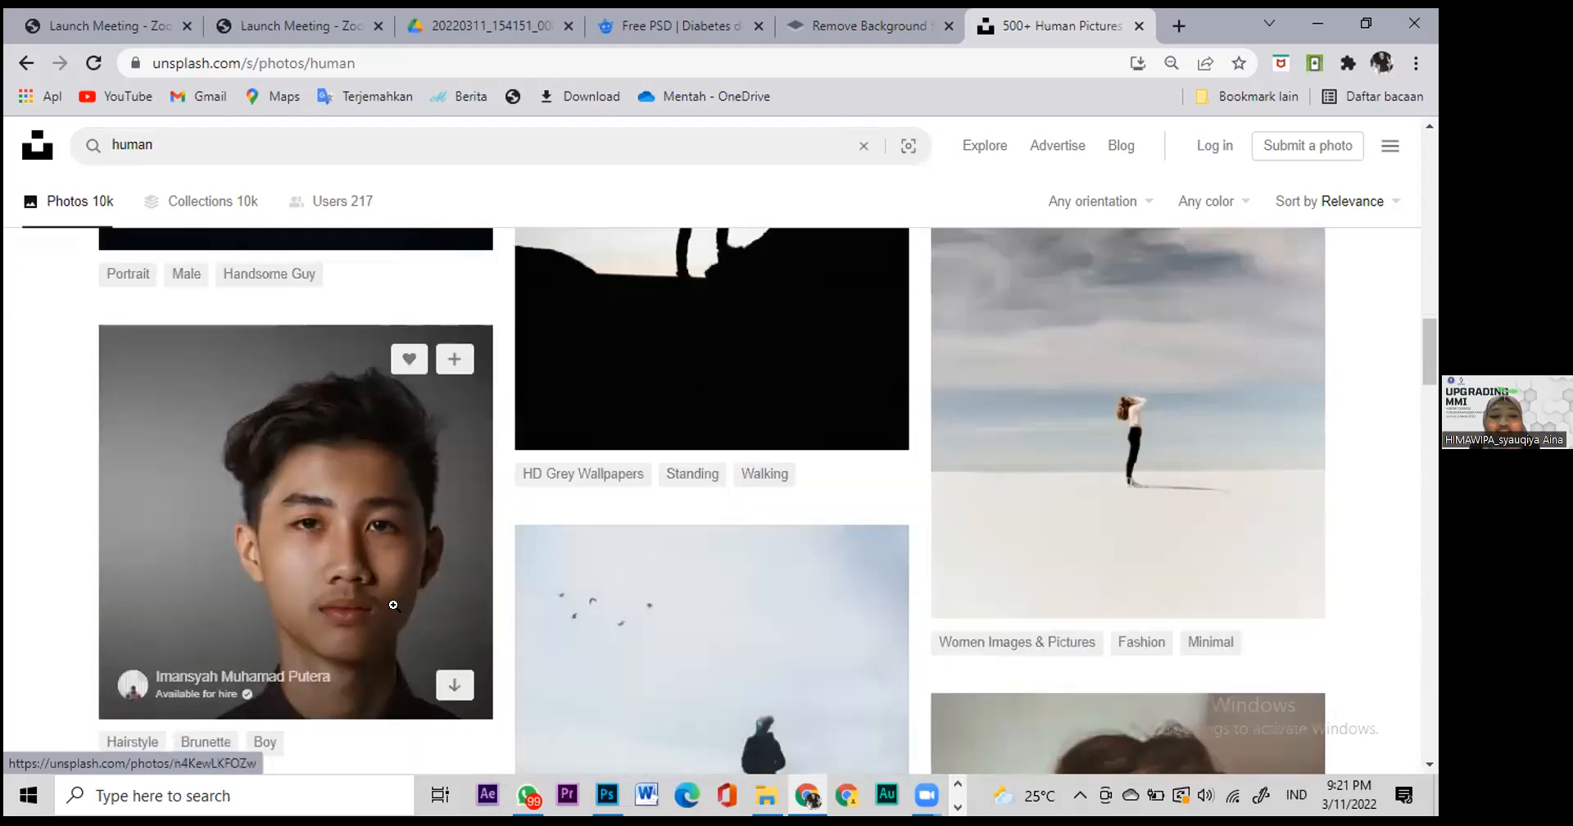
{"action": "scroll", "coordinate": [573, 612], "scroll_direction": "up", "scroll_amount": 5}
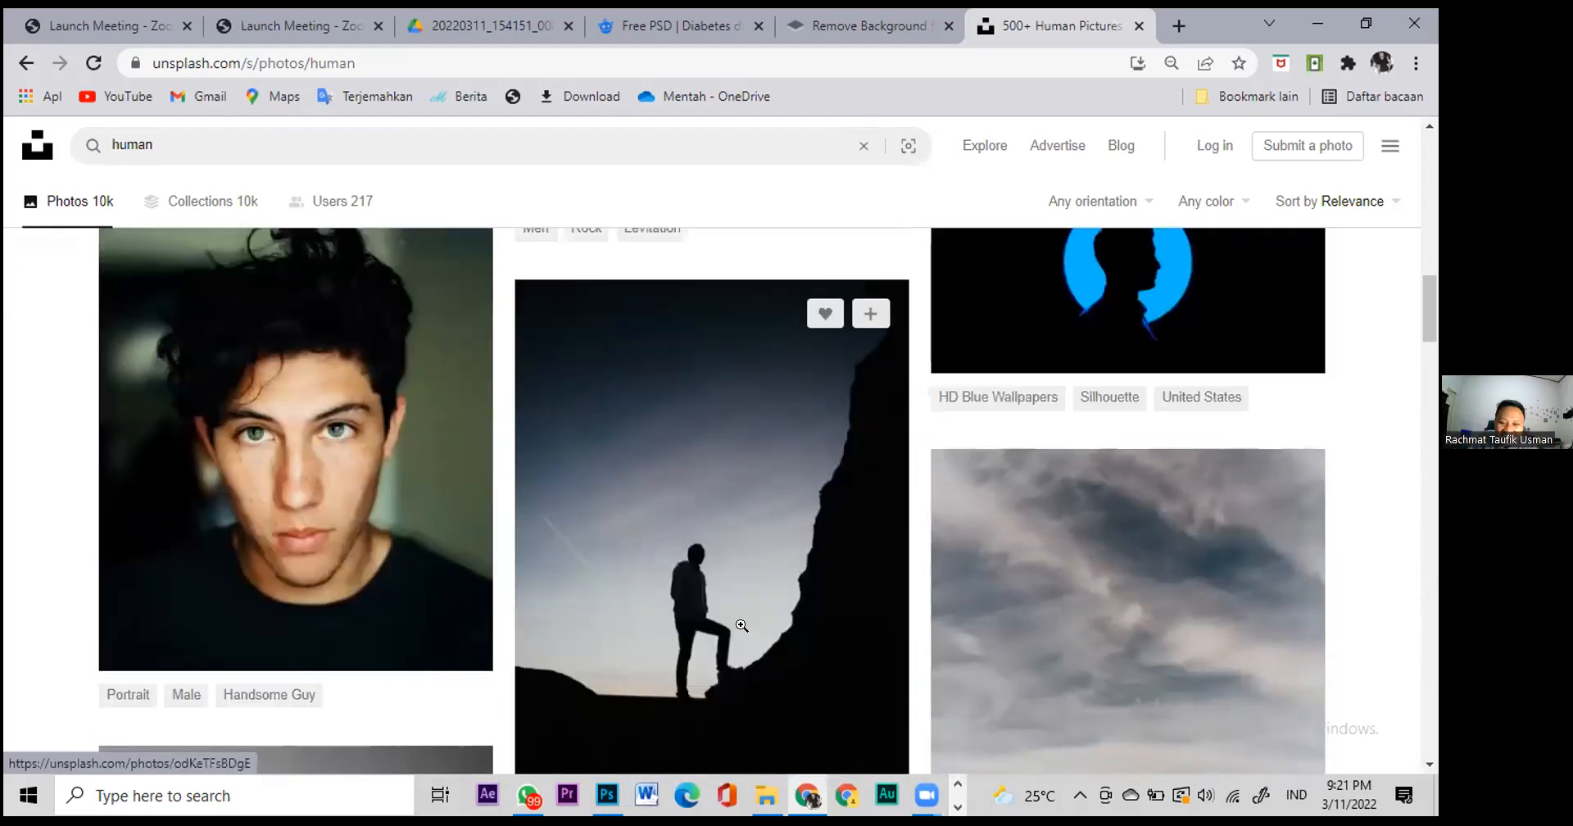
{"action": "scroll", "coordinate": [742, 629], "scroll_direction": "down", "scroll_amount": 12}
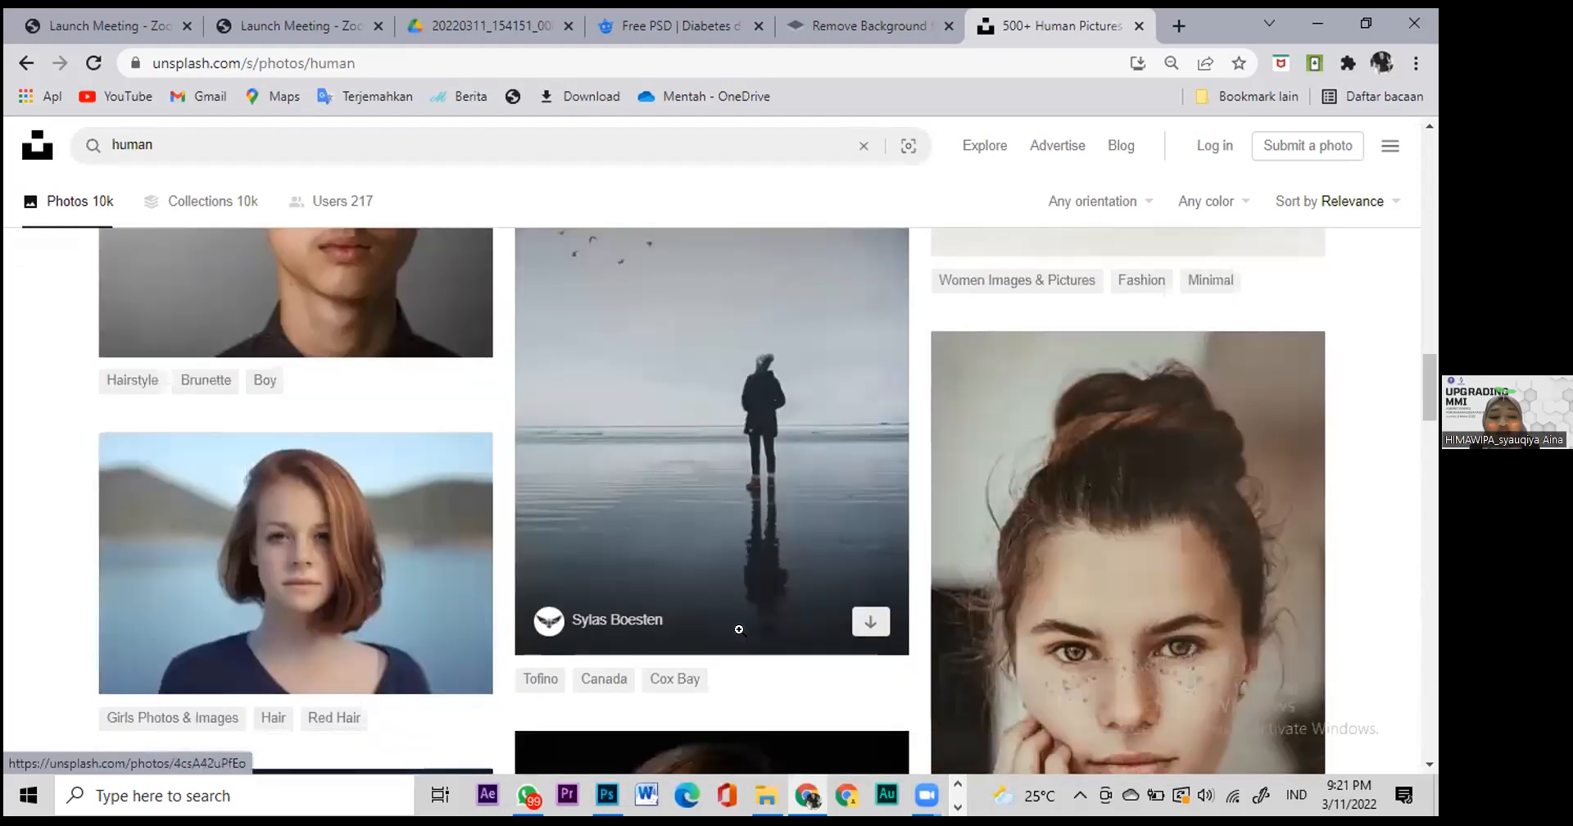
{"action": "scroll", "coordinate": [722, 629], "scroll_direction": "down", "scroll_amount": 7}
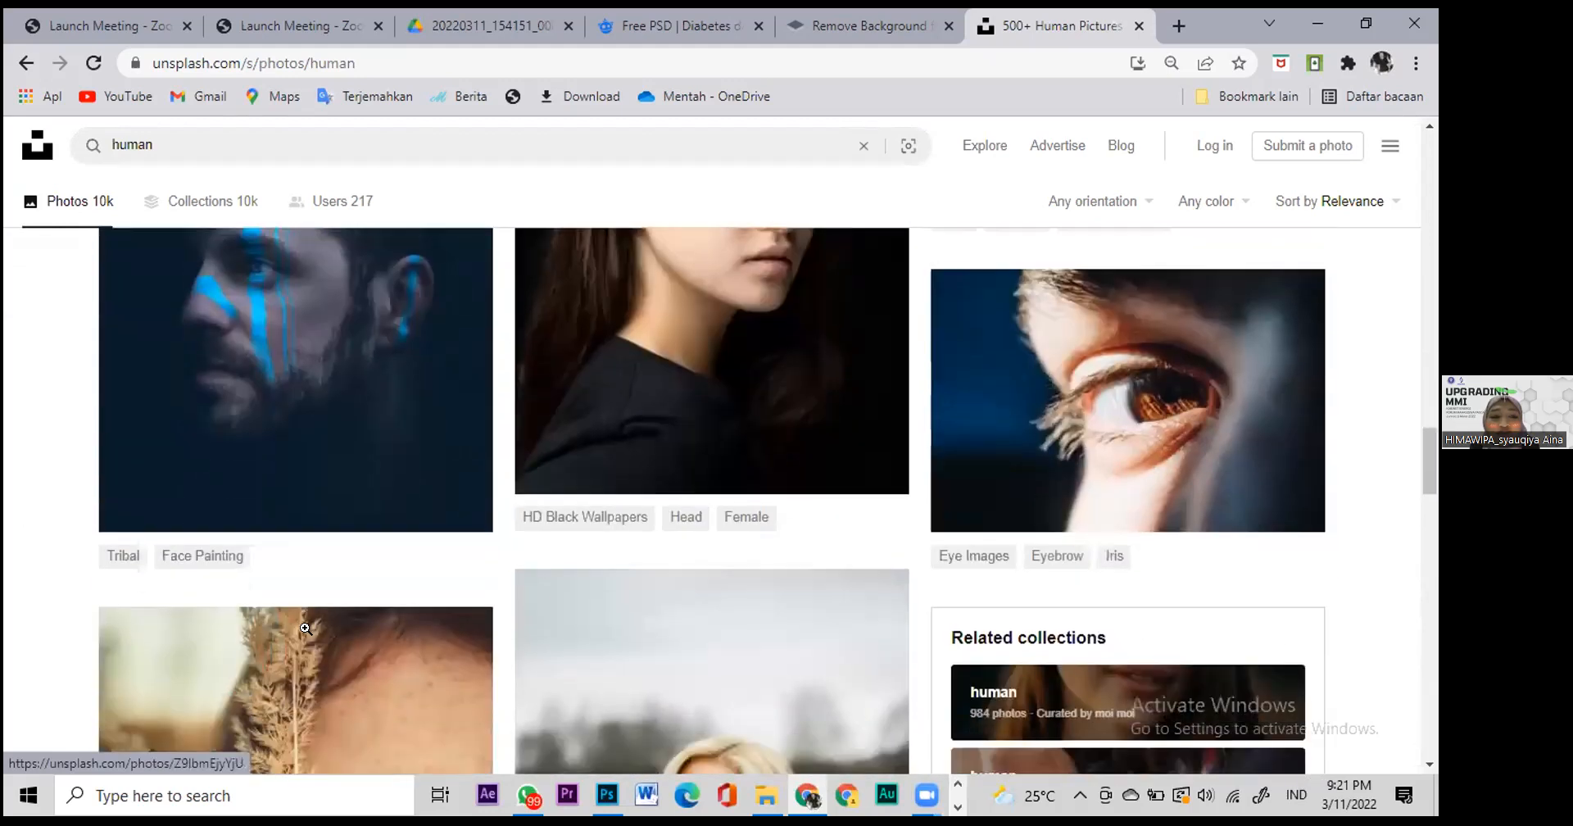
{"action": "scroll", "coordinate": [310, 631], "scroll_direction": "down", "scroll_amount": 5}
{"action": "scroll", "coordinate": [315, 613], "scroll_direction": "down", "scroll_amount": 4}
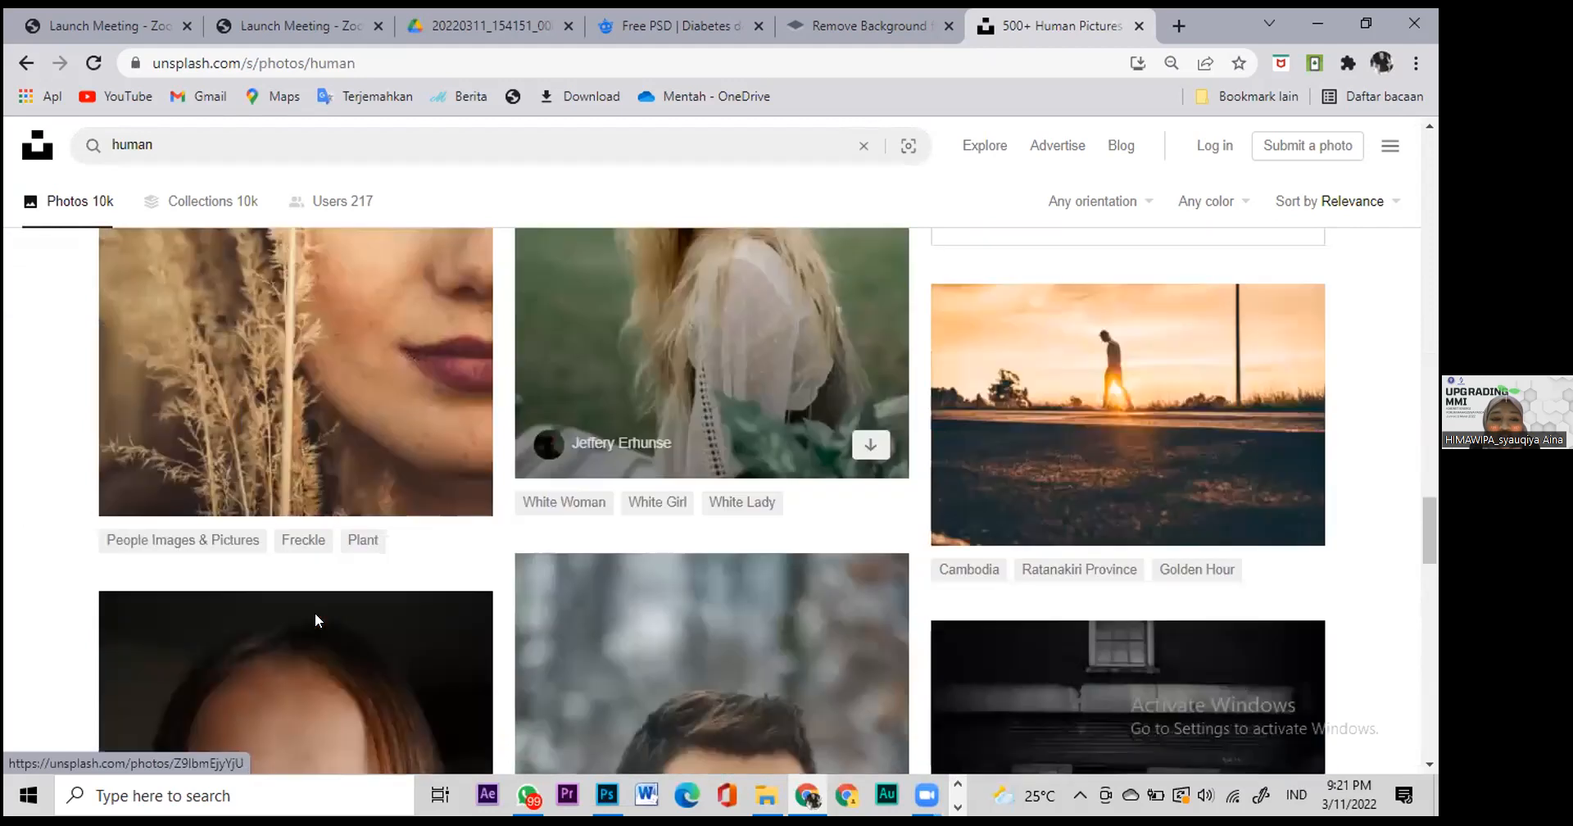
{"action": "scroll", "coordinate": [351, 610], "scroll_direction": "down", "scroll_amount": 10}
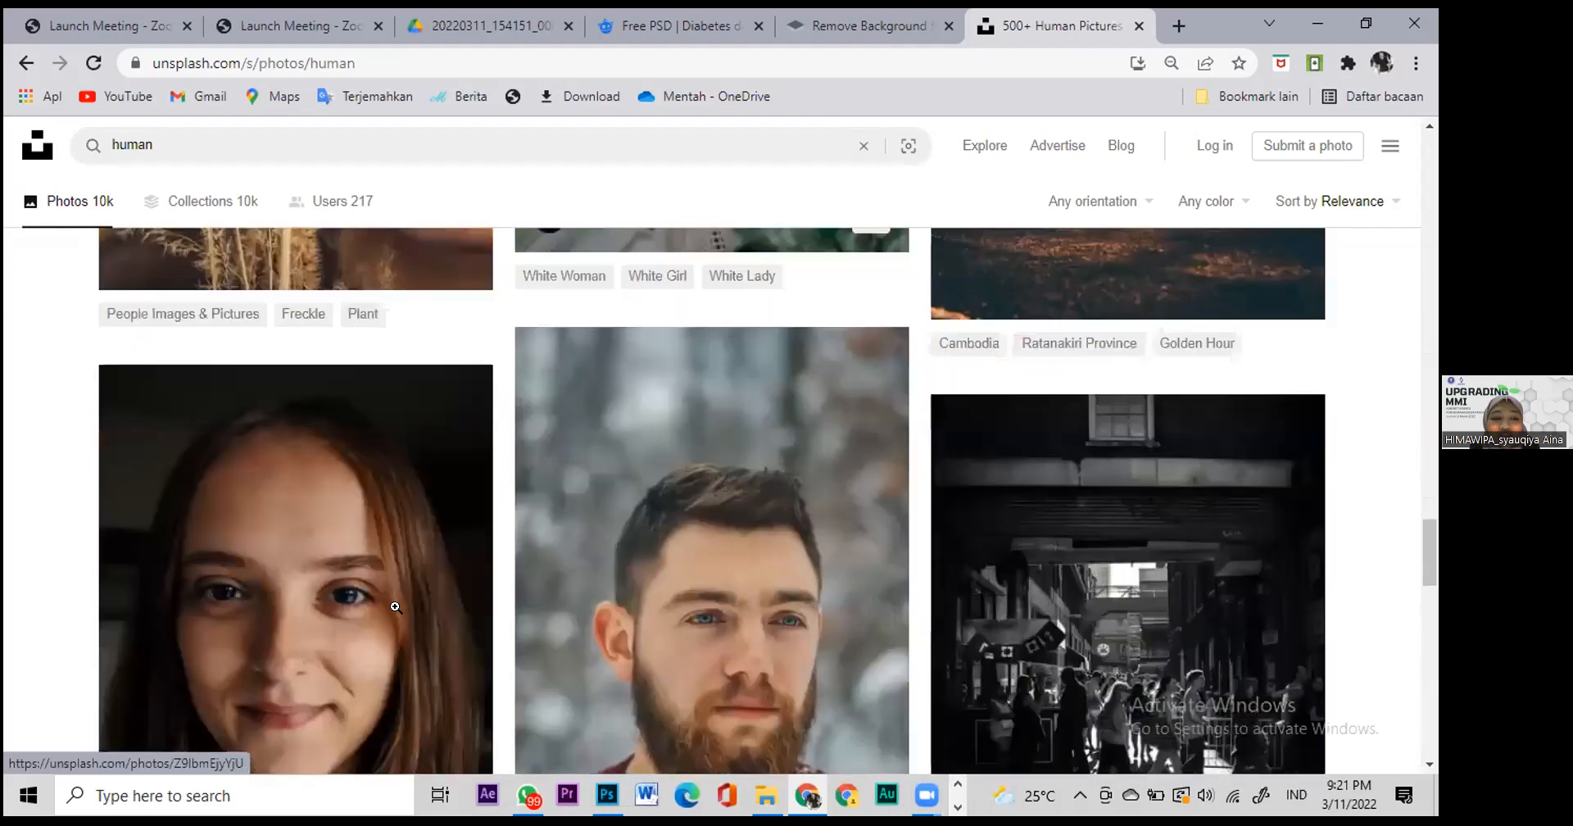
{"action": "scroll", "coordinate": [418, 610], "scroll_direction": "up", "scroll_amount": 5}
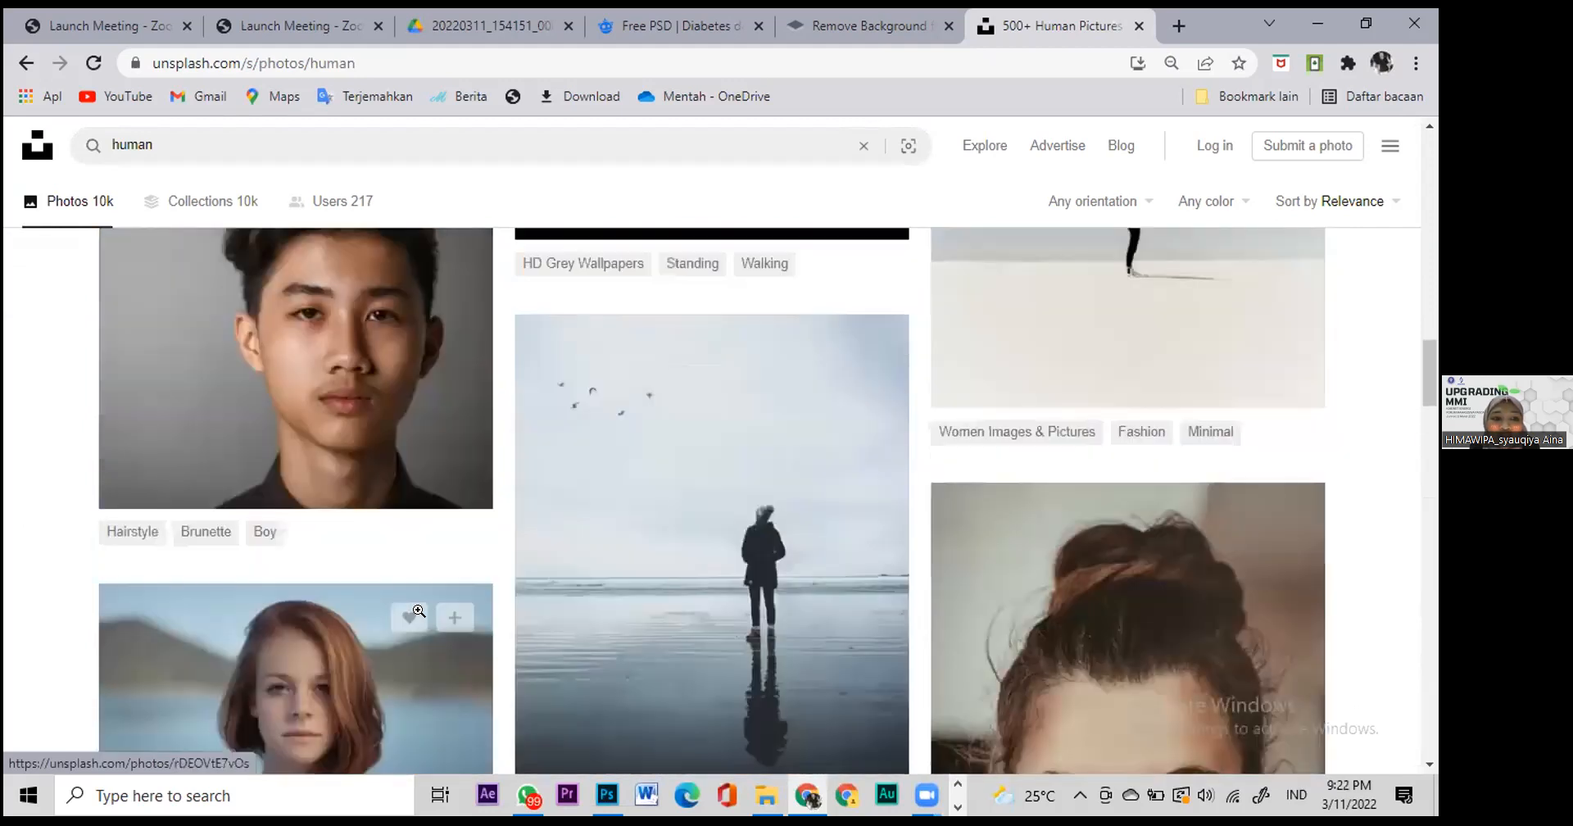
{"action": "scroll", "coordinate": [418, 611], "scroll_direction": "down", "scroll_amount": 8}
{"action": "scroll", "coordinate": [418, 619], "scroll_direction": "up", "scroll_amount": 2}
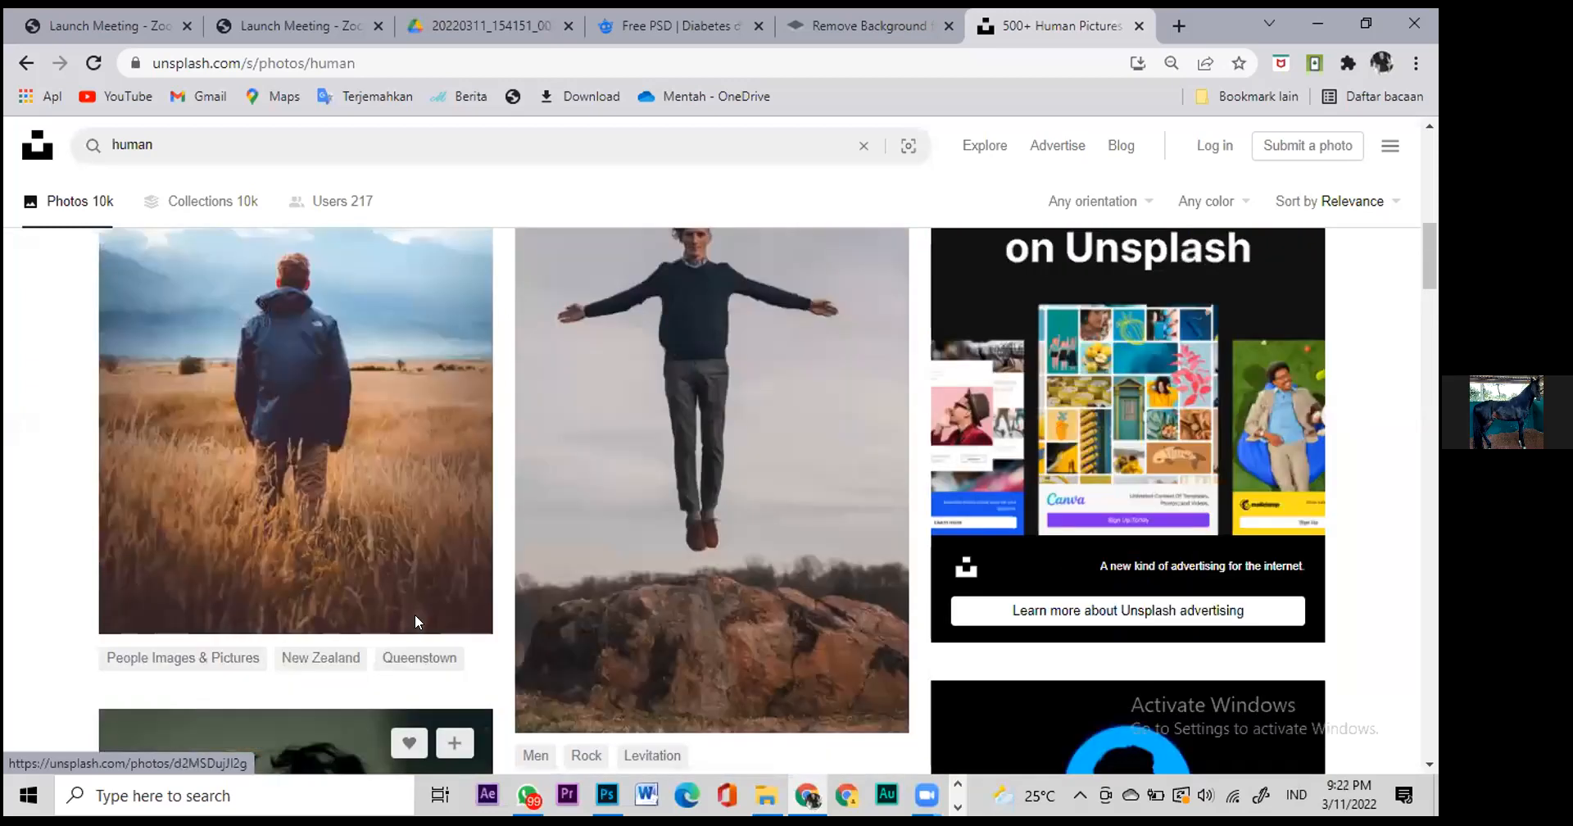
{"action": "scroll", "coordinate": [416, 621], "scroll_direction": "up", "scroll_amount": 4}
{"action": "scroll", "coordinate": [466, 674], "scroll_direction": "up", "scroll_amount": 7}
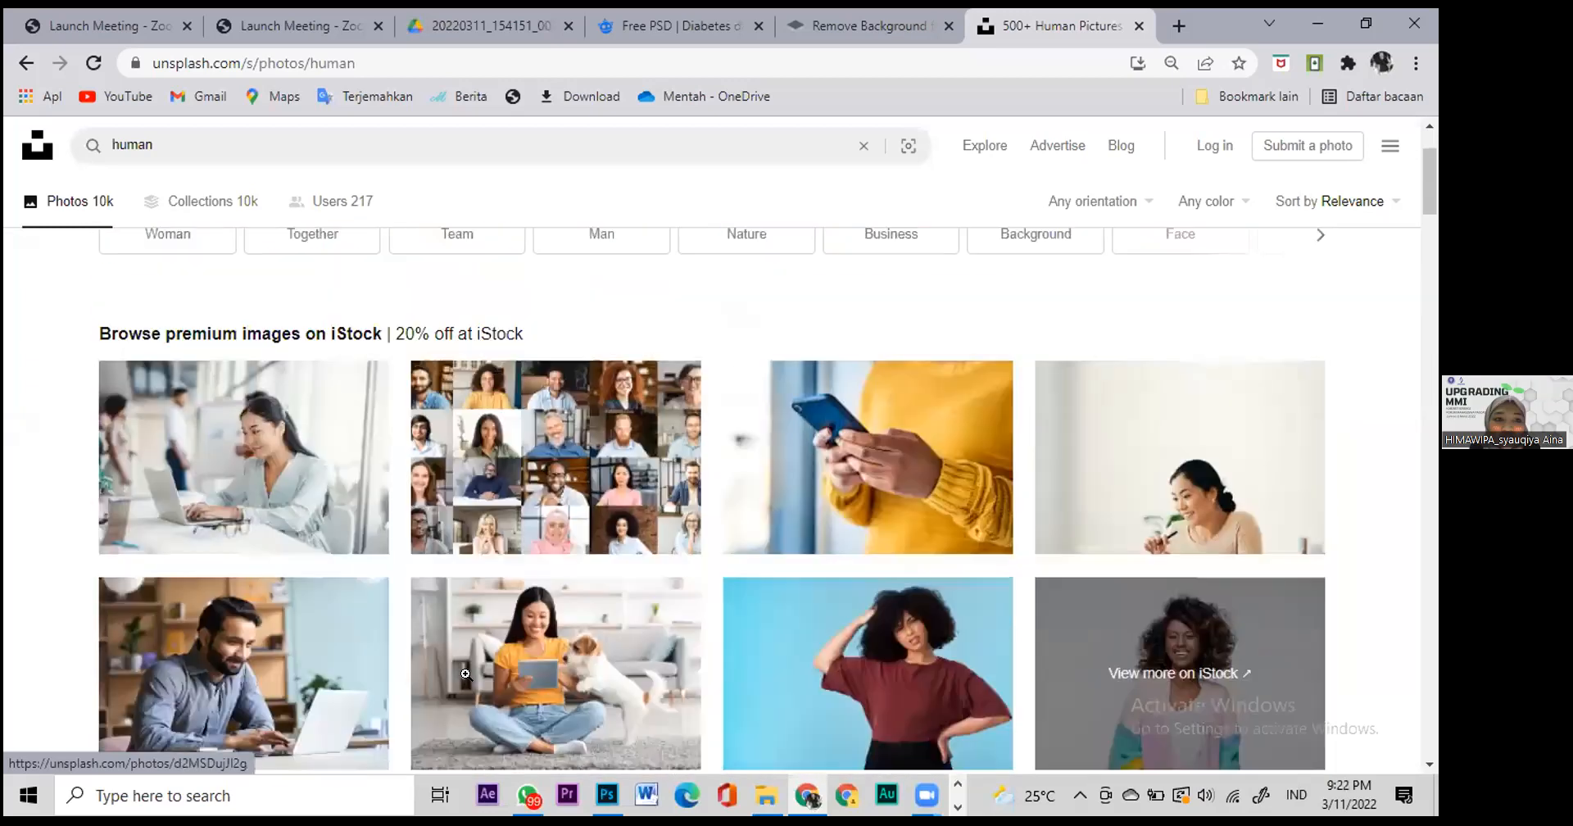
{"action": "scroll", "coordinate": [465, 673], "scroll_direction": "down", "scroll_amount": 2}
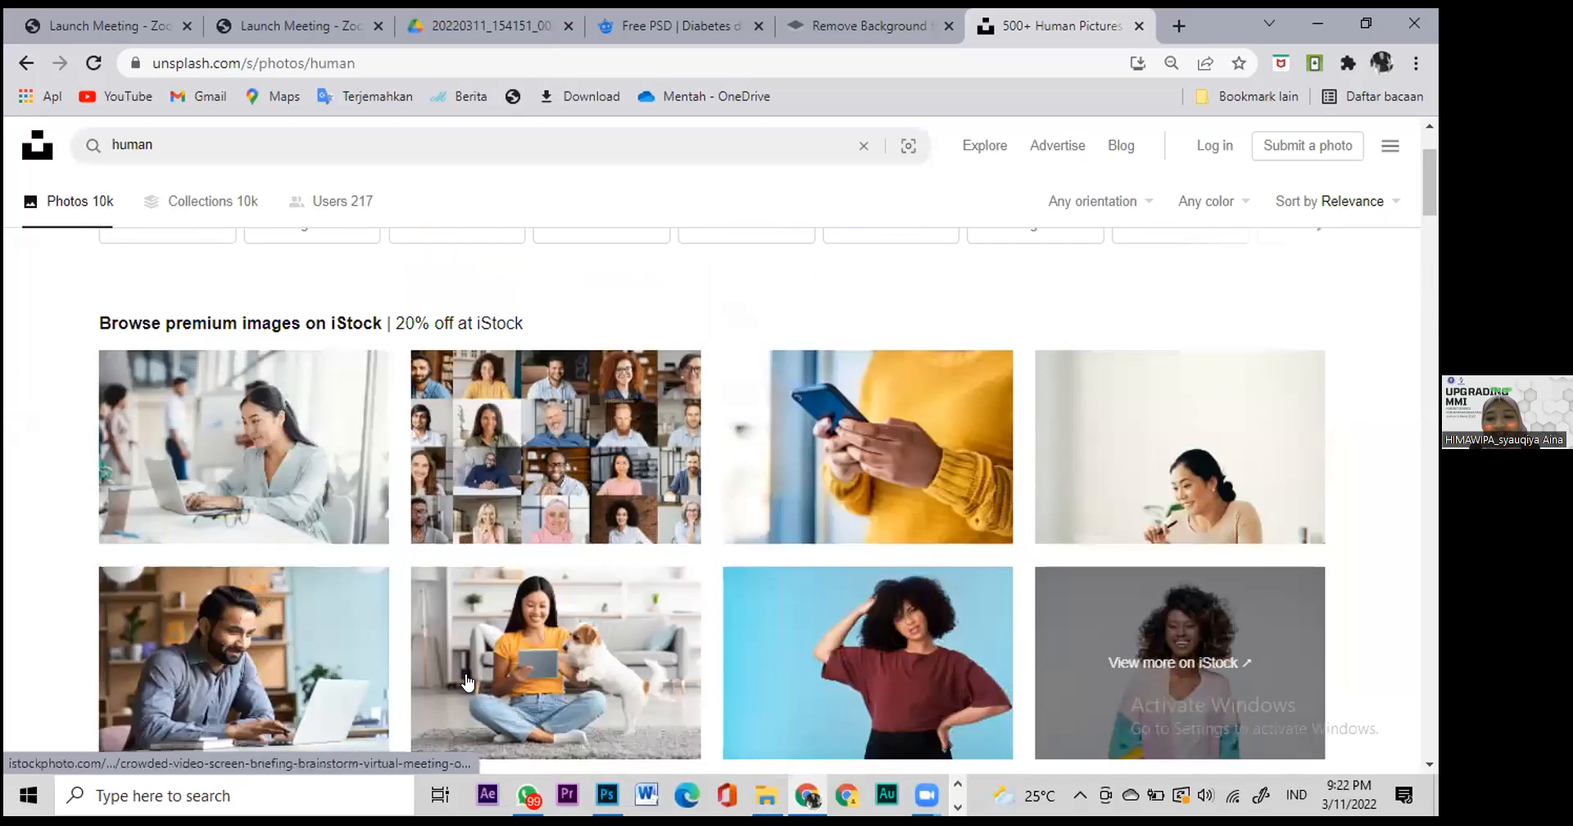
{"action": "scroll", "coordinate": [465, 676], "scroll_direction": "down", "scroll_amount": 2}
{"action": "scroll", "coordinate": [465, 674], "scroll_direction": "down", "scroll_amount": 6}
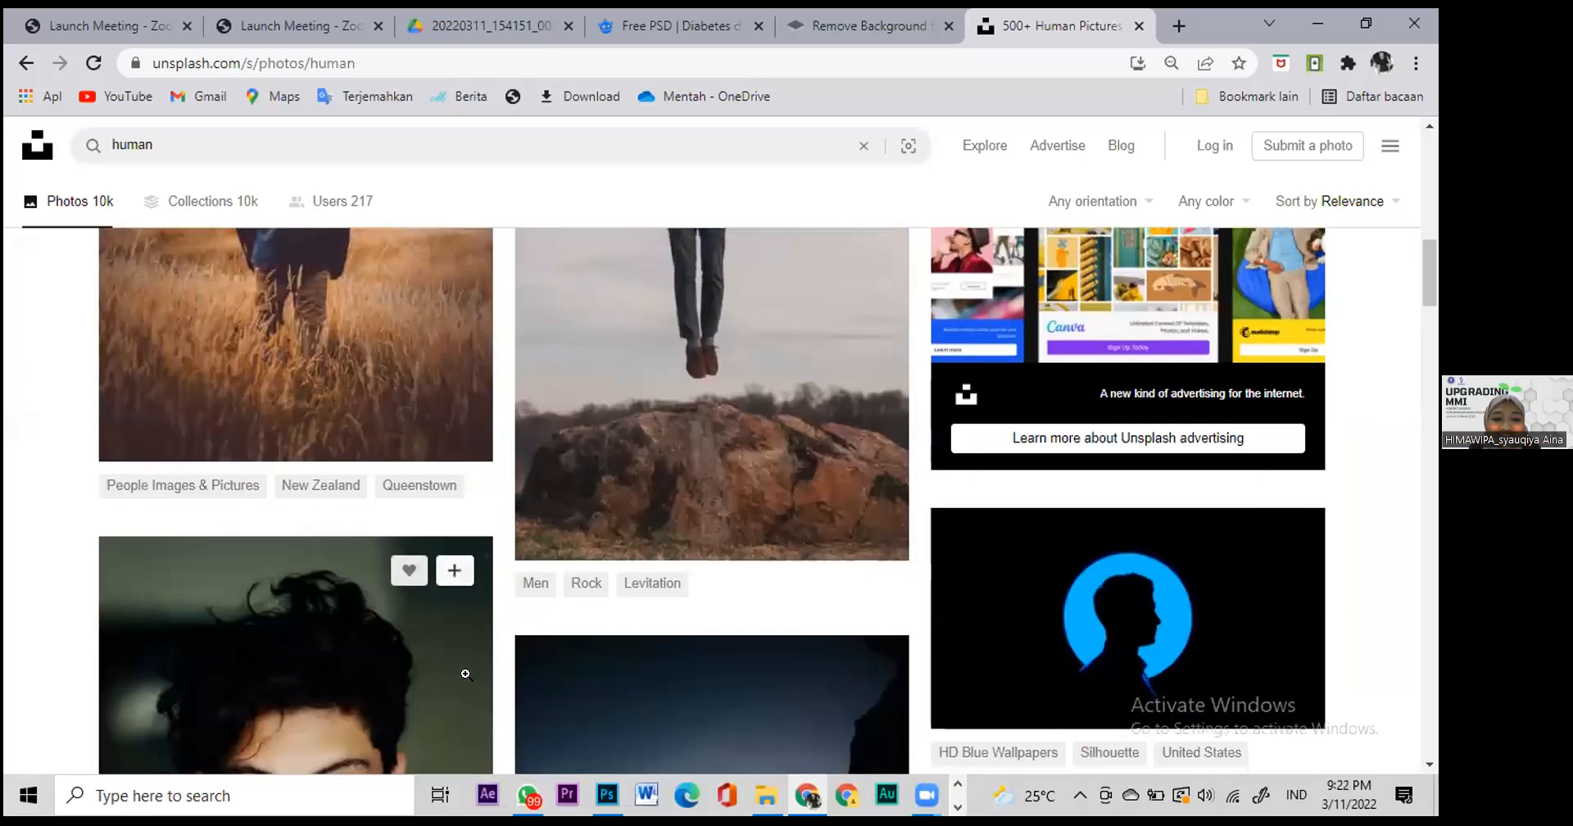
{"action": "scroll", "coordinate": [465, 676], "scroll_direction": "down", "scroll_amount": 4}
{"action": "scroll", "coordinate": [466, 679], "scroll_direction": "down", "scroll_amount": 2}
{"action": "scroll", "coordinate": [464, 680], "scroll_direction": "down", "scroll_amount": 6}
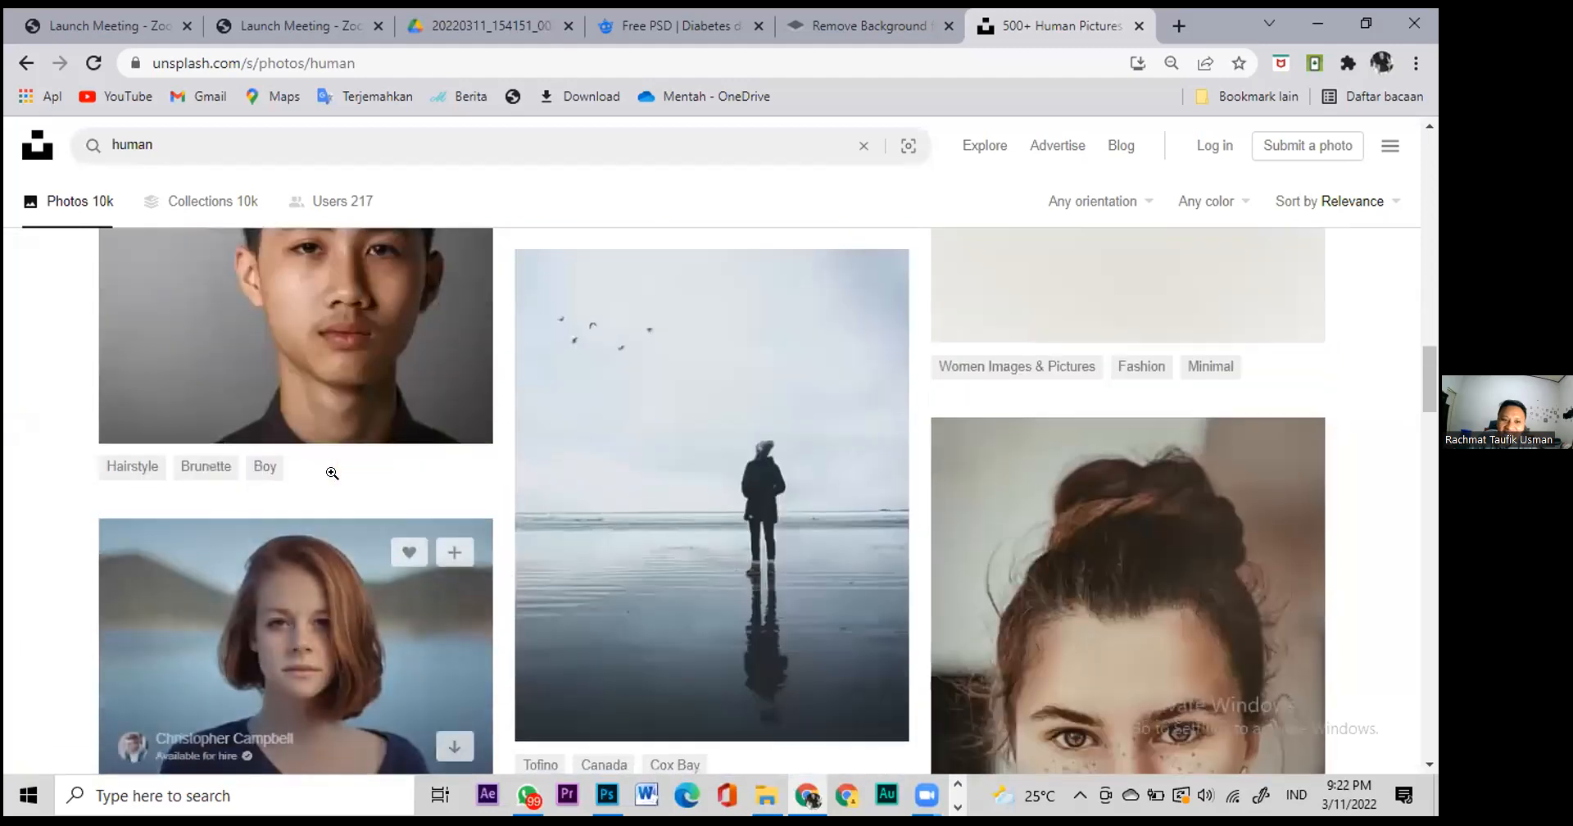
{"action": "scroll", "coordinate": [332, 469], "scroll_direction": "down", "scroll_amount": 2}
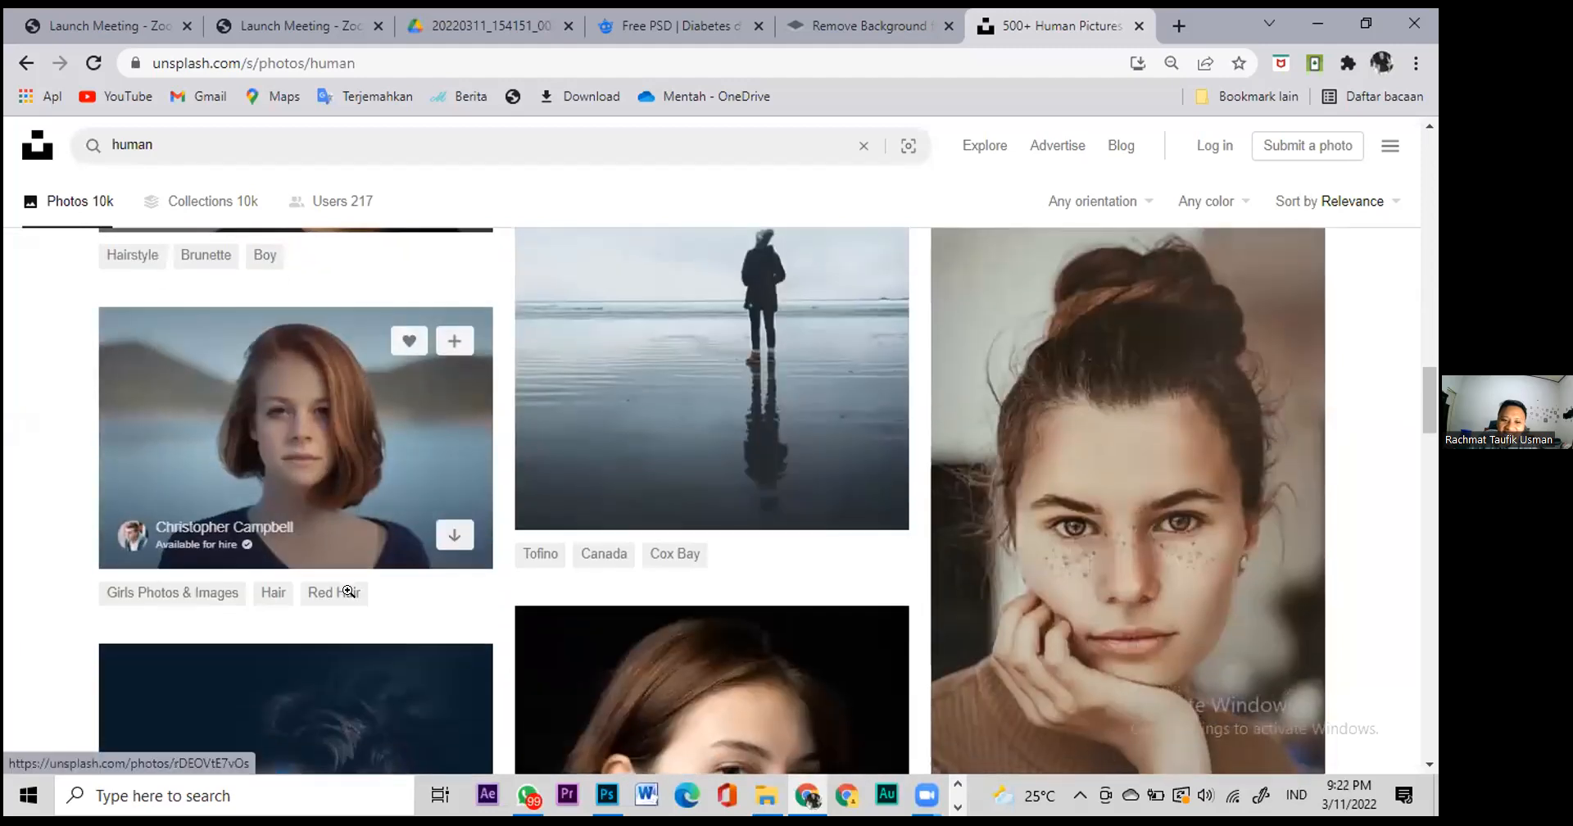
{"action": "scroll", "coordinate": [348, 591], "scroll_direction": "down", "scroll_amount": 4}
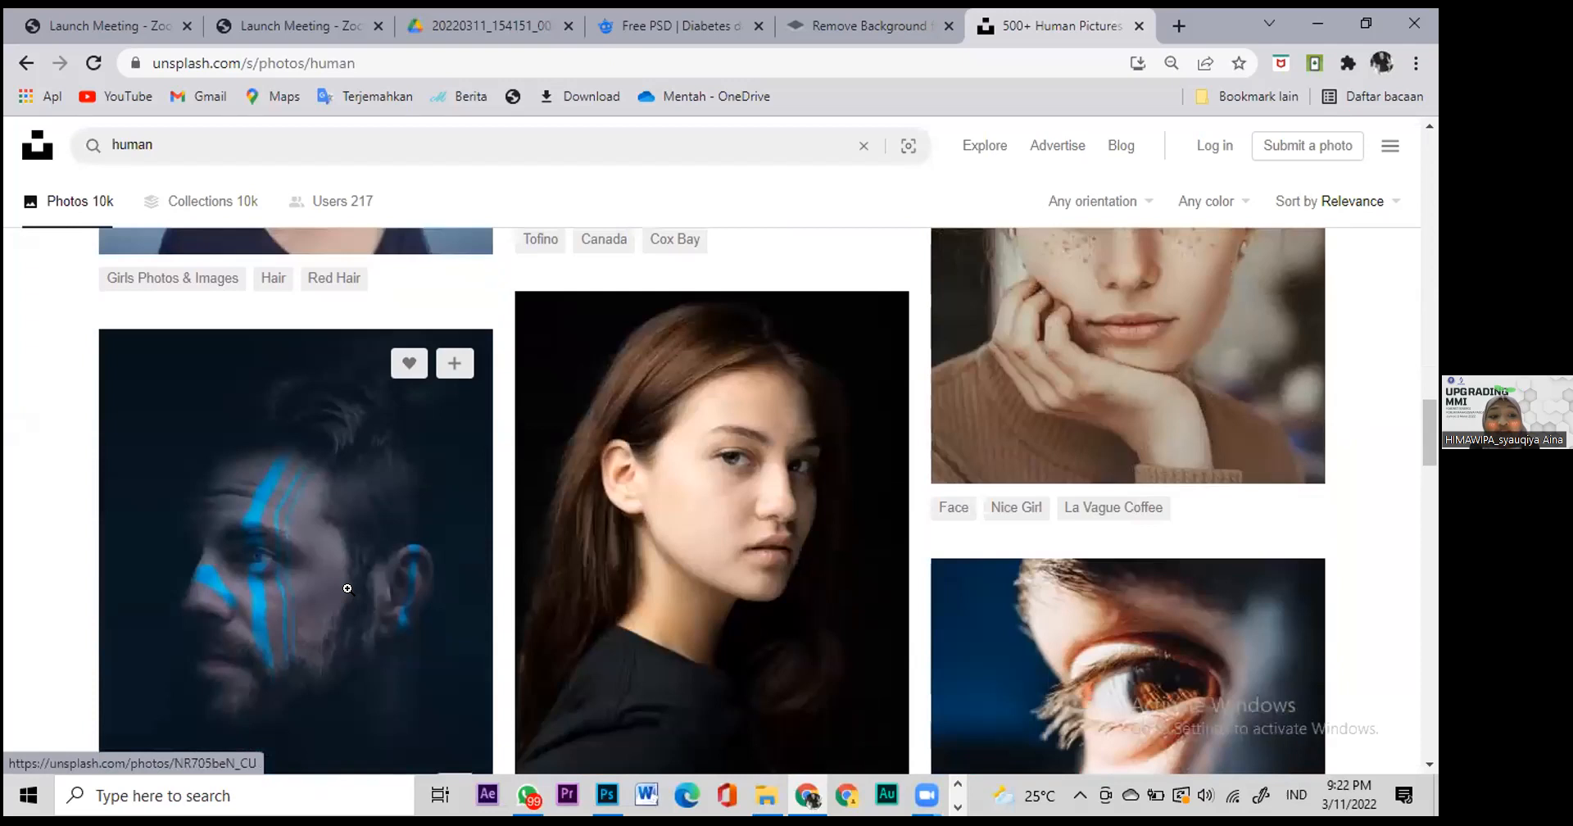
{"action": "scroll", "coordinate": [347, 588], "scroll_direction": "down", "scroll_amount": 1}
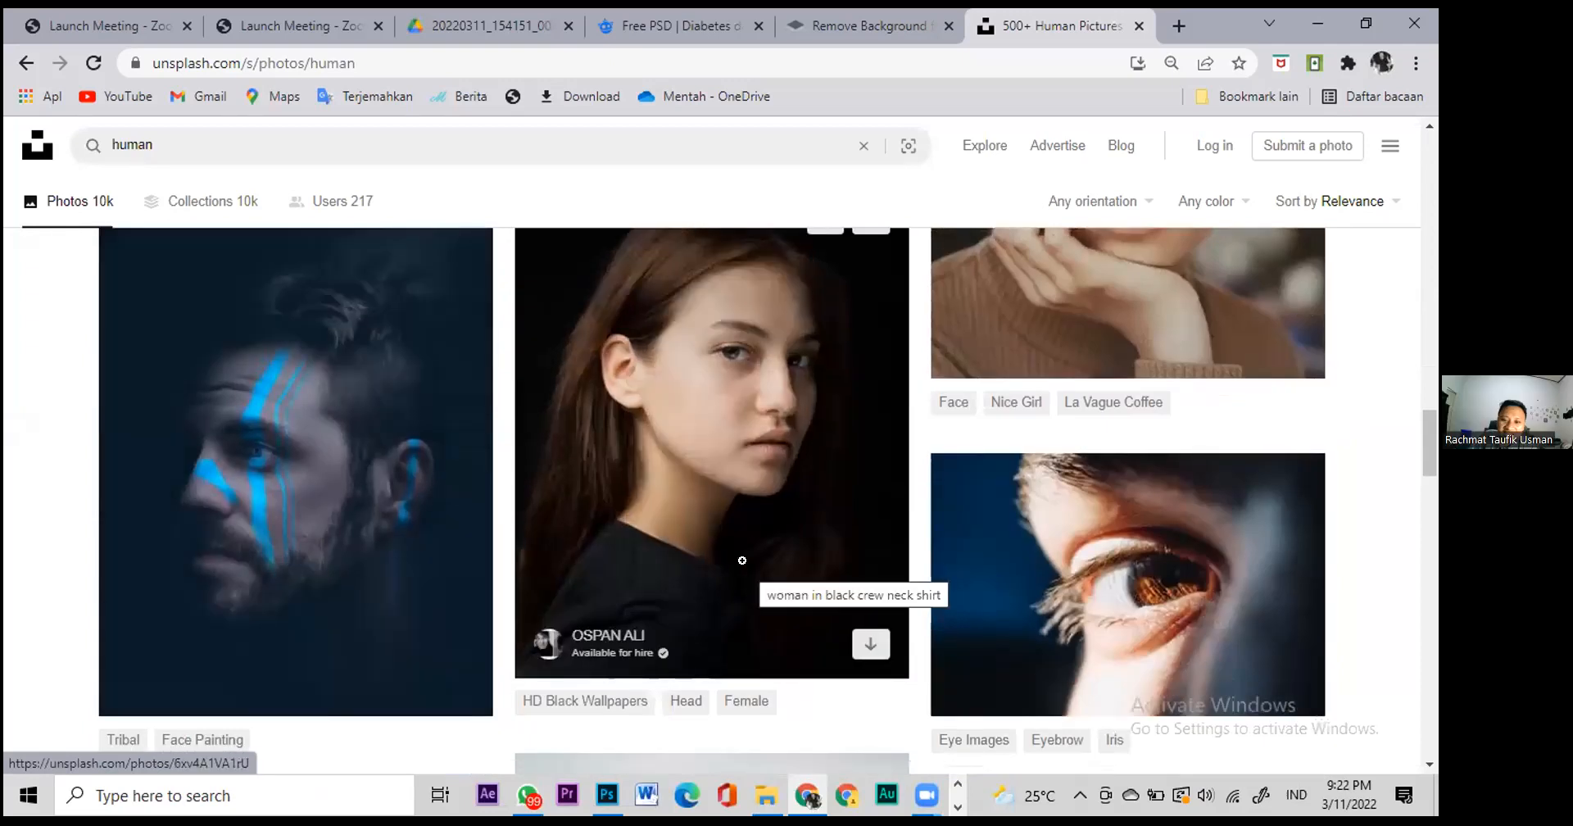
{"action": "scroll", "coordinate": [743, 561], "scroll_direction": "up", "scroll_amount": 1}
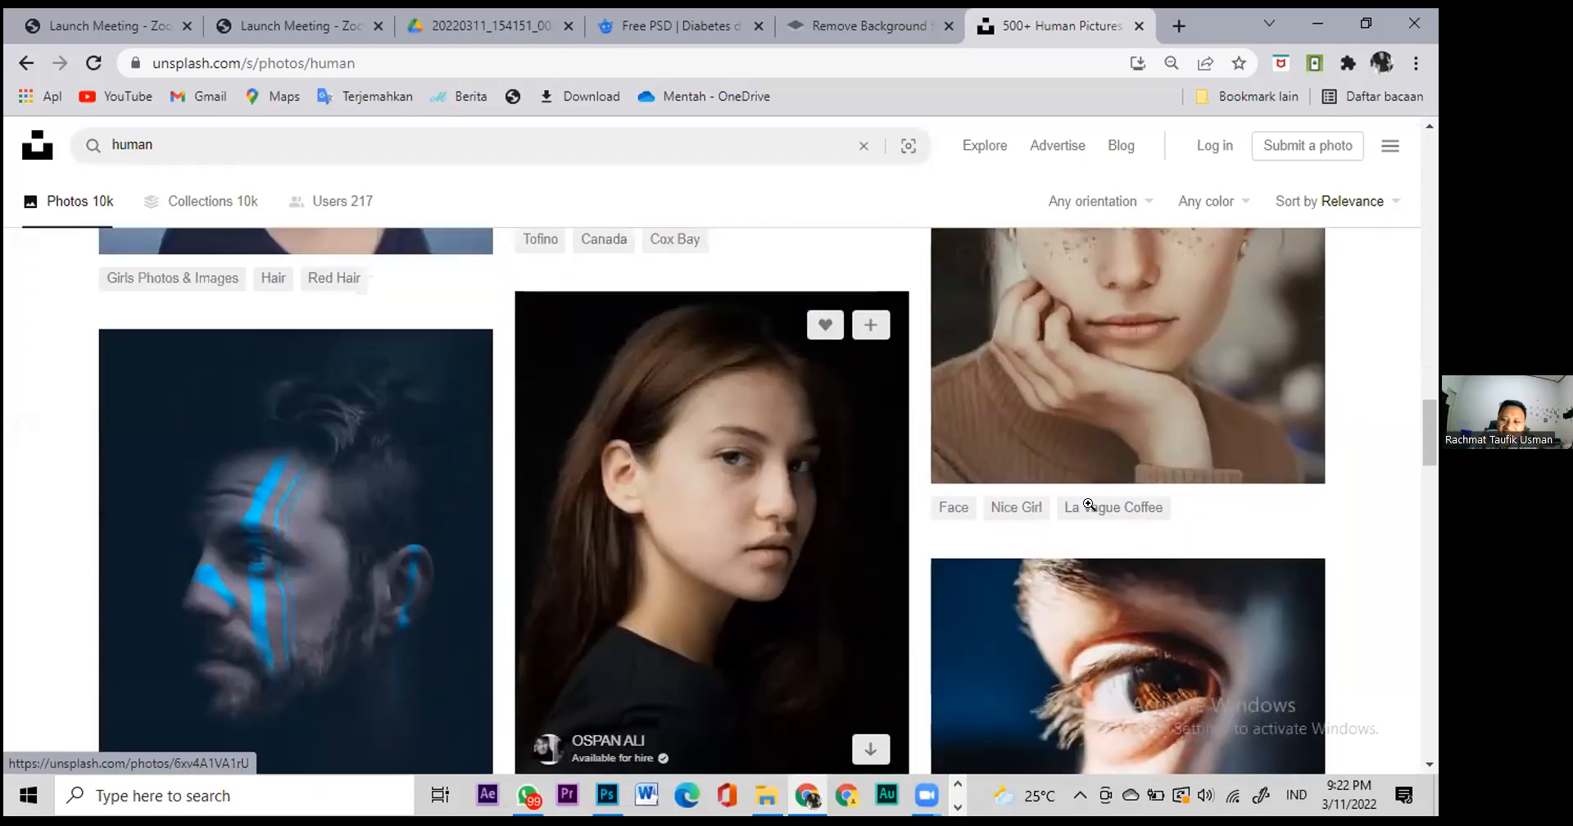
{"action": "scroll", "coordinate": [1089, 504], "scroll_direction": "up", "scroll_amount": 1}
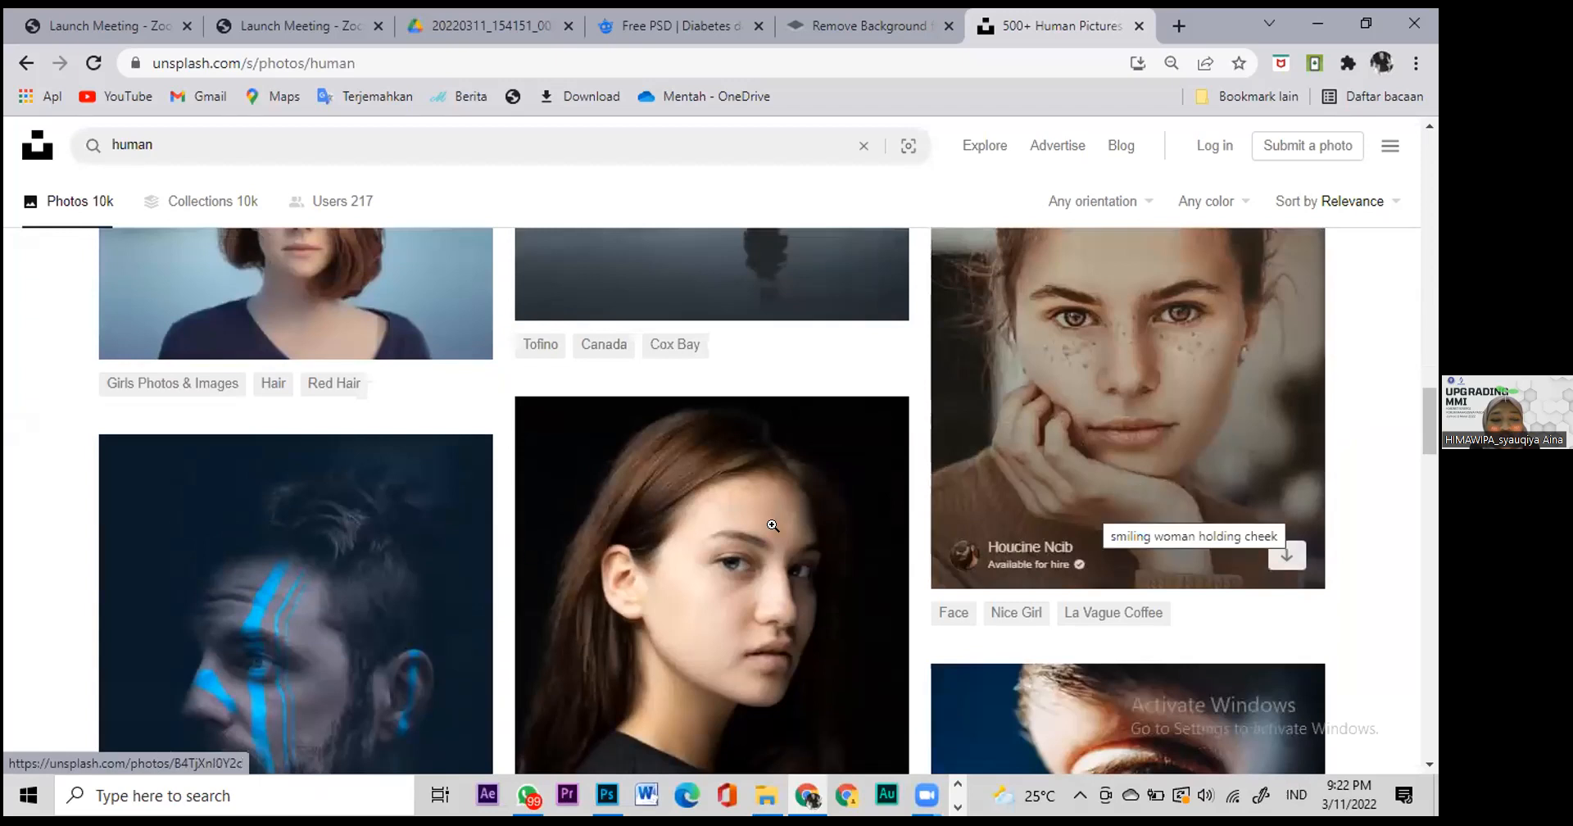
{"action": "scroll", "coordinate": [770, 474], "scroll_direction": "up", "scroll_amount": 1}
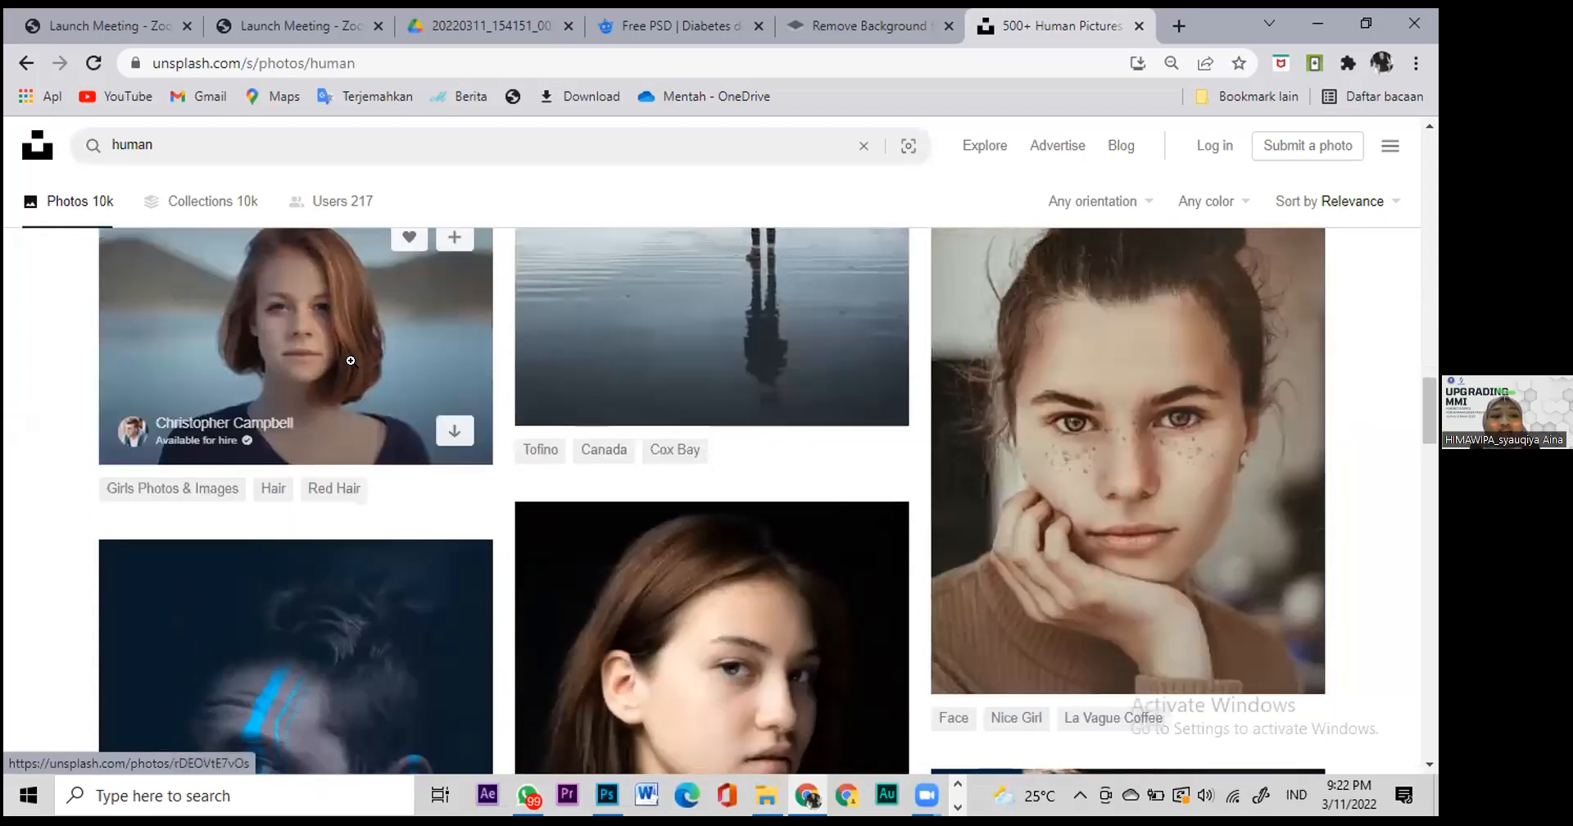
{"action": "scroll", "coordinate": [350, 385], "scroll_direction": "up", "scroll_amount": 1}
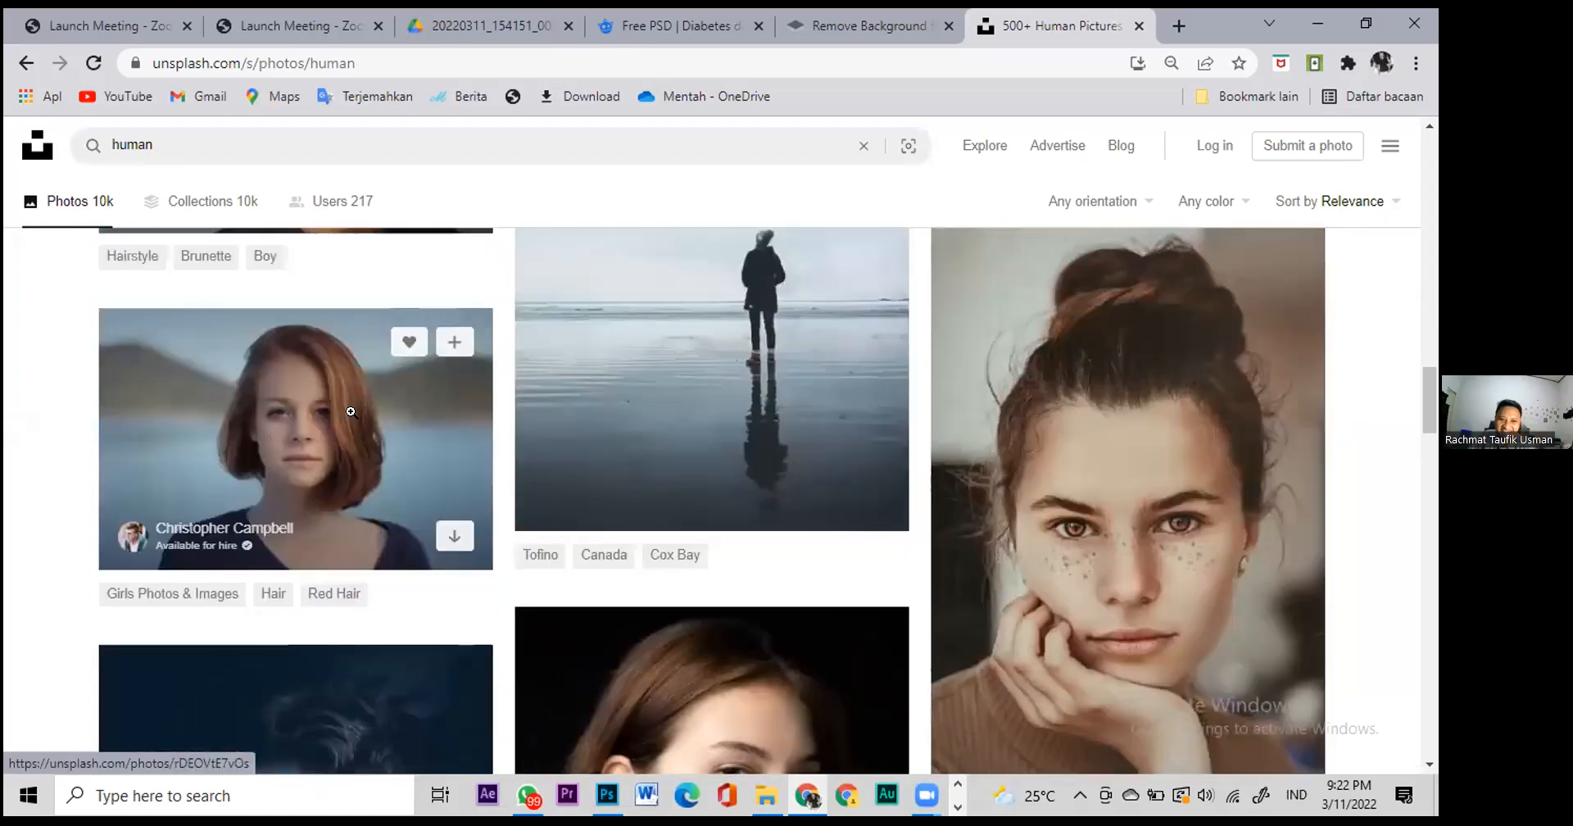
{"action": "left_click", "coordinate": [351, 411]}
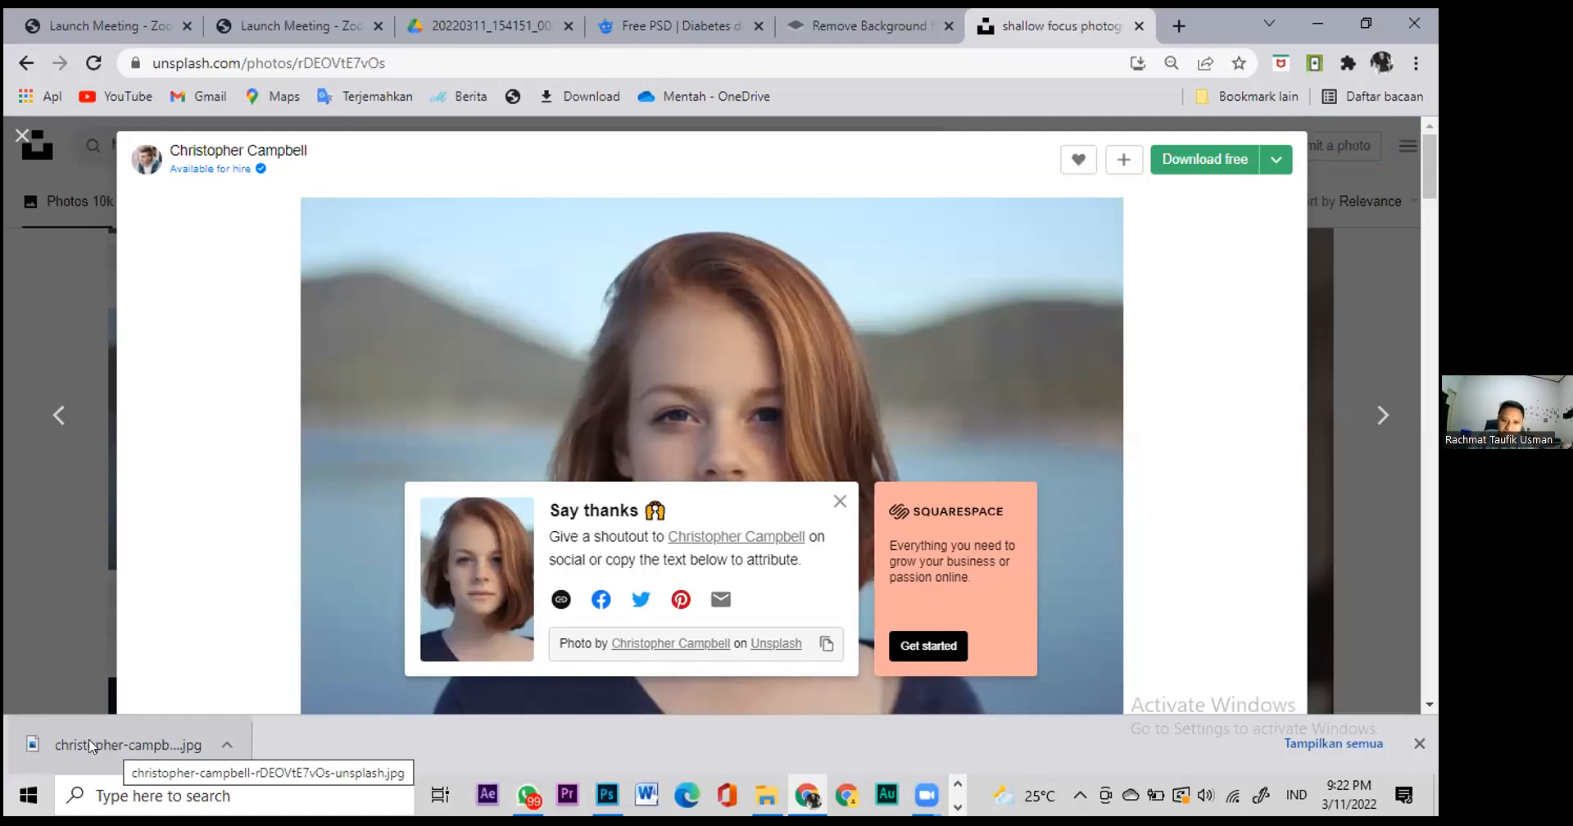
Step: Drag the downloaded red-haired portrait JPG into Photoshop's Untitled-1 document
{"action": "left_click_drag", "start_coordinate": [88, 744], "coordinate": [600, 494]}
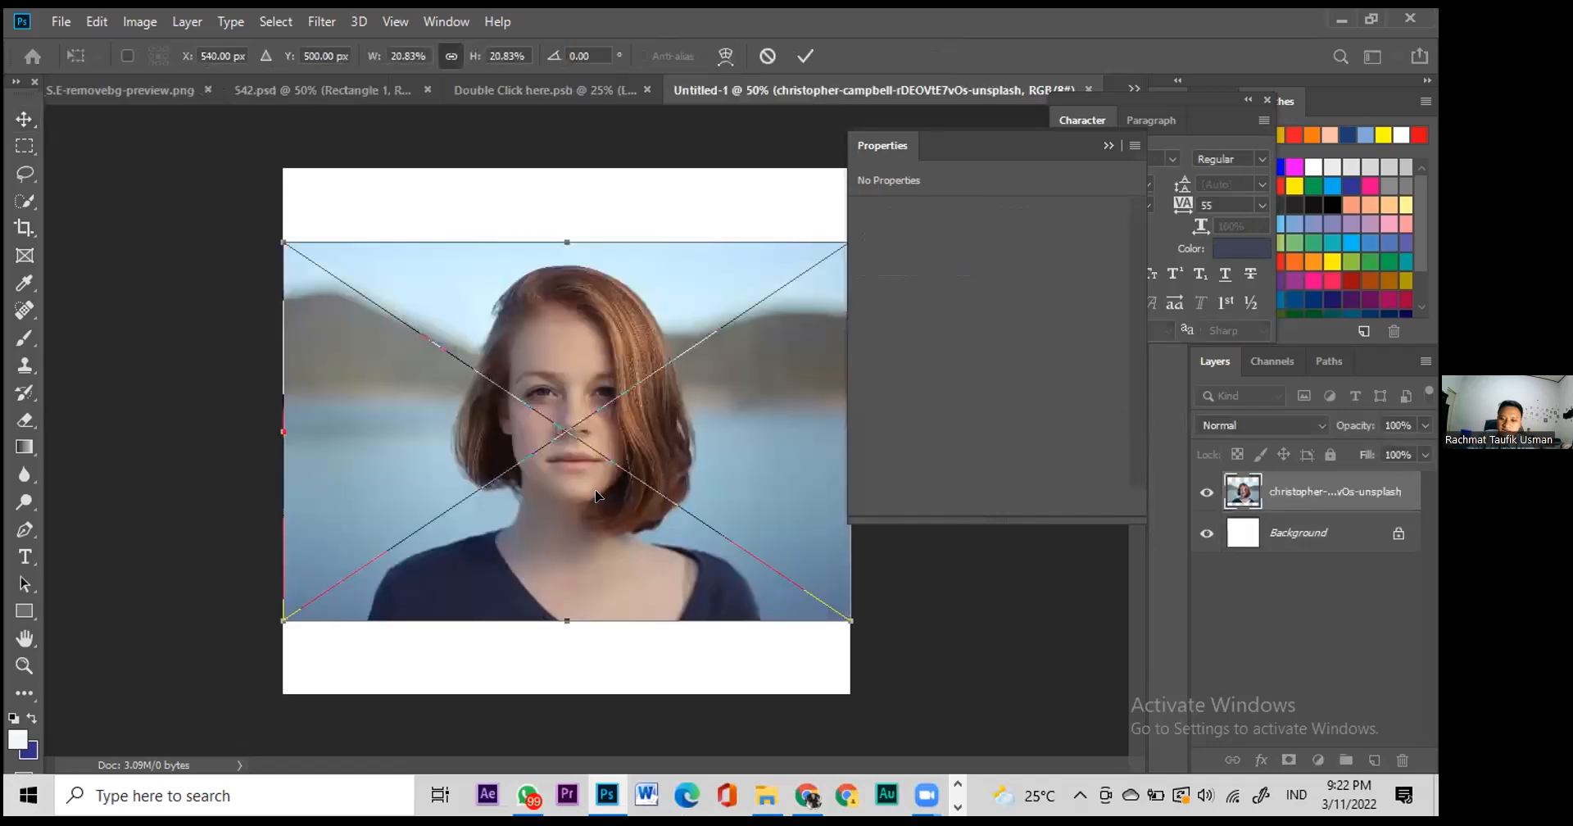
Step: Commit the placed photo and trace a closed eight-point pen path around her head and shoulders
{"action": "key", "text": "Return"}
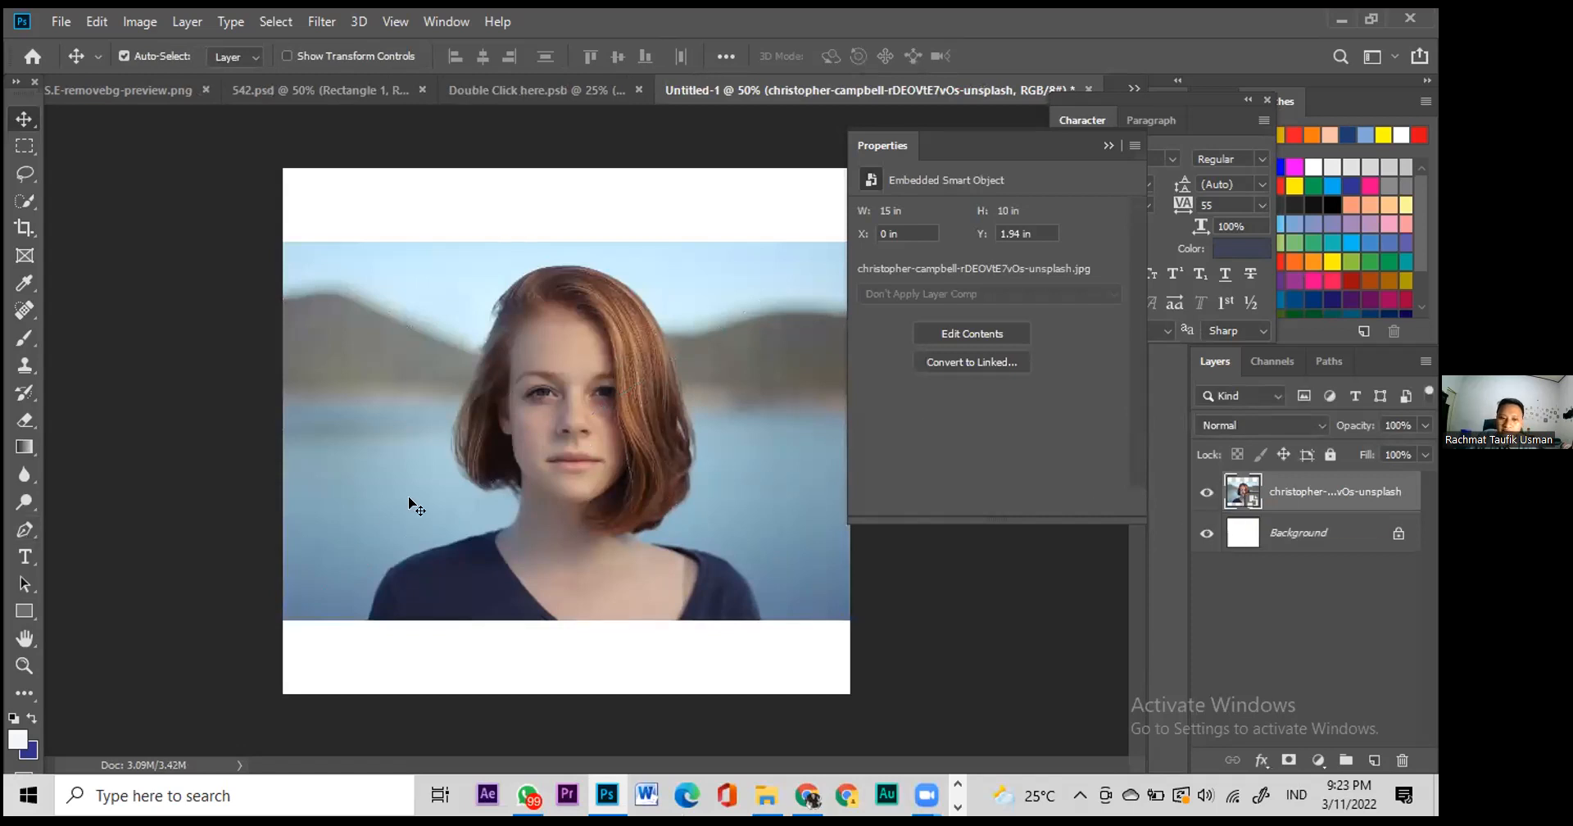
{"action": "left_click", "coordinate": [17, 534]}
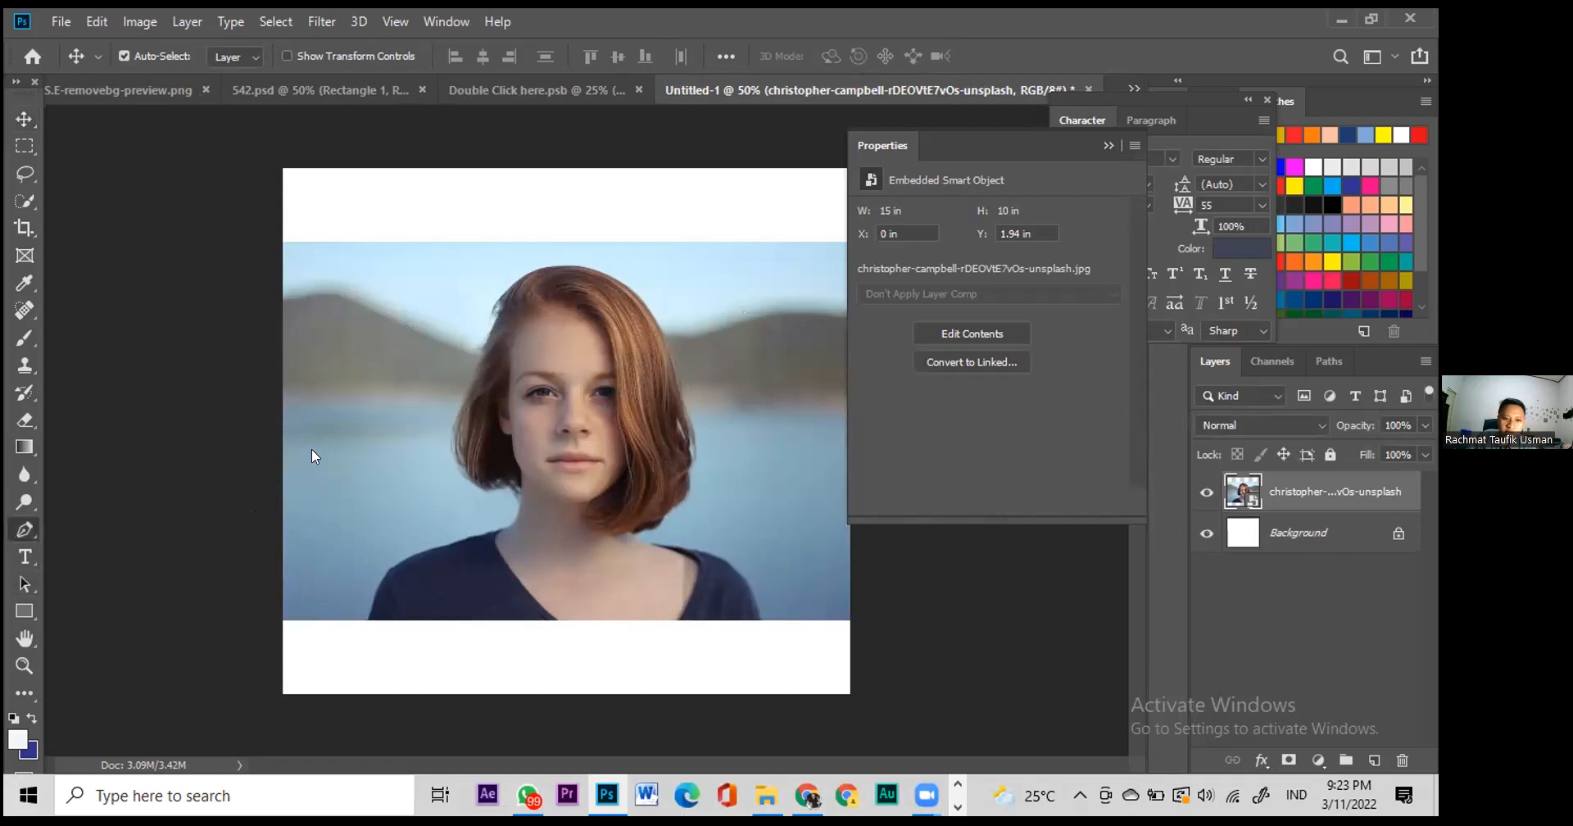
{"action": "left_click", "coordinate": [322, 483]}
{"action": "left_click", "coordinate": [323, 348]}
{"action": "left_click", "coordinate": [462, 245]}
{"action": "left_click", "coordinate": [715, 280]}
{"action": "left_click", "coordinate": [796, 480]}
{"action": "left_click", "coordinate": [671, 604]}
{"action": "left_click", "coordinate": [368, 602]}
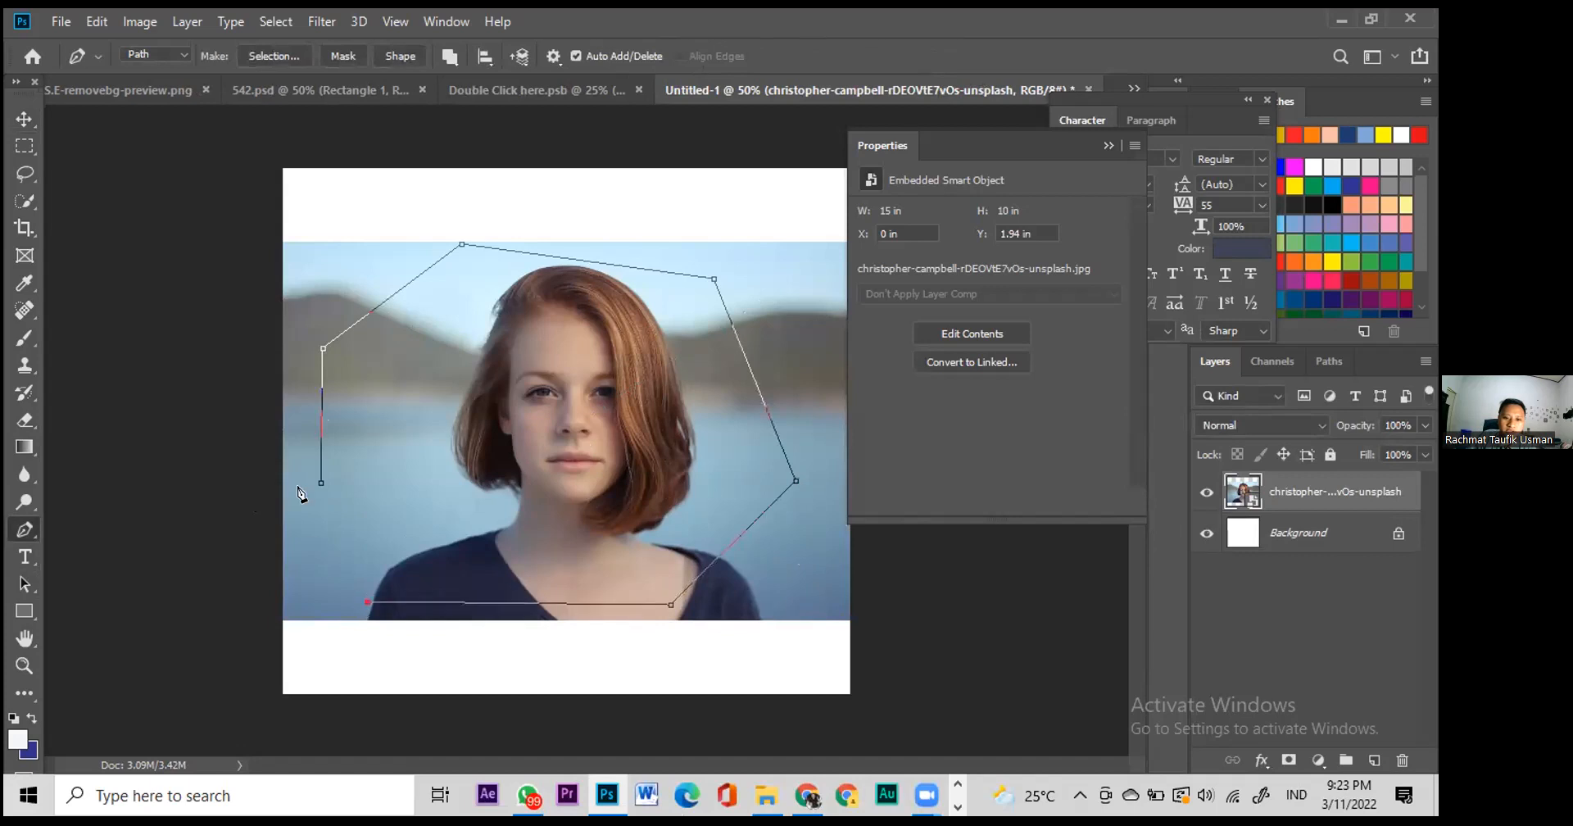
{"action": "left_click", "coordinate": [321, 483]}
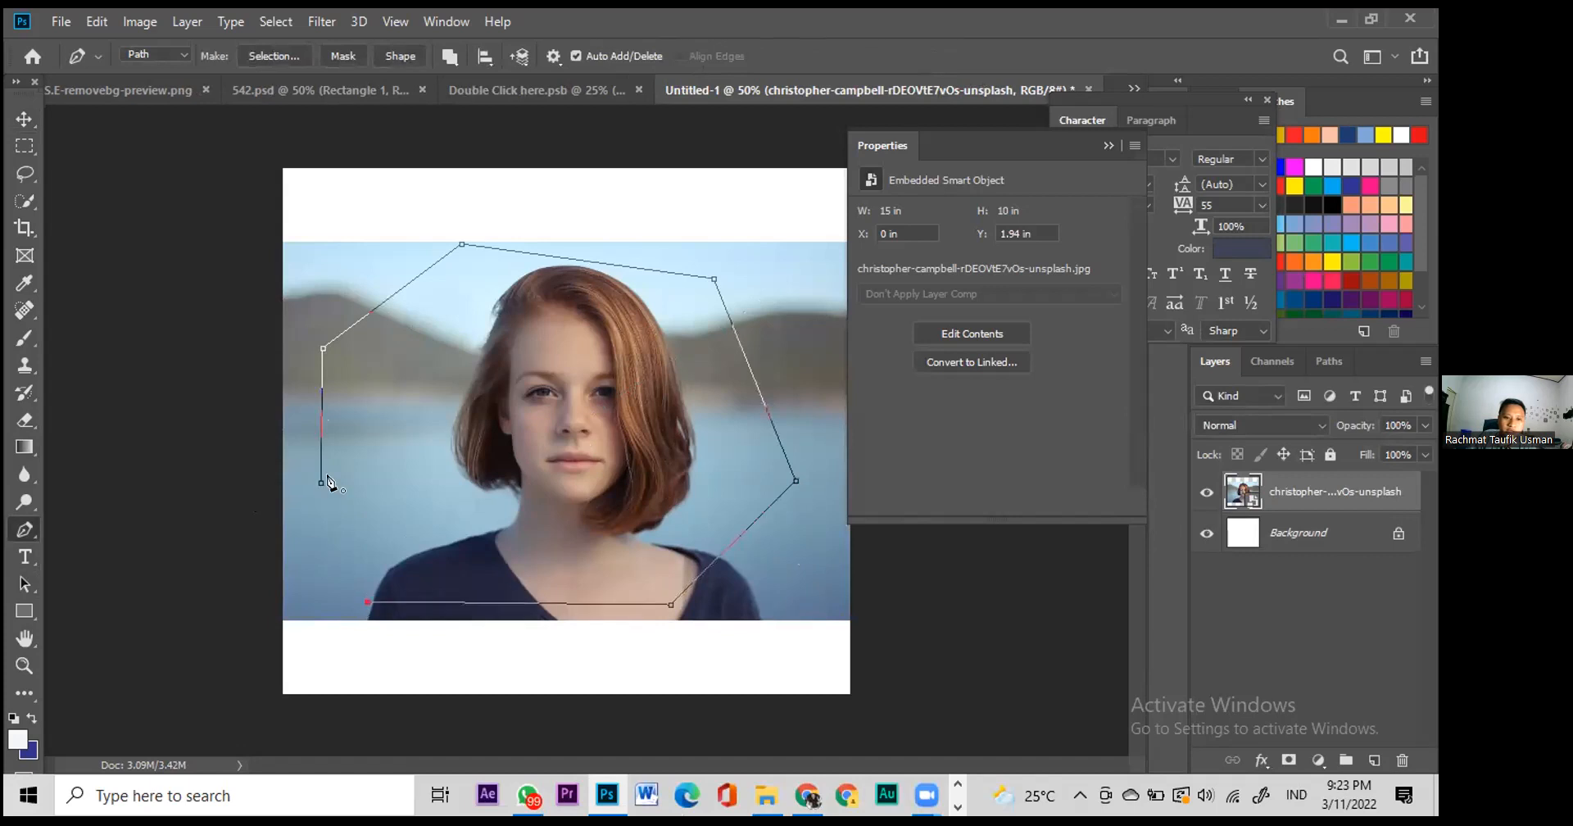
Step: Convert the closed path into a selection with 0 px feather
{"action": "right_click", "coordinate": [600, 514]}
{"action": "left_click", "coordinate": [619, 397]}
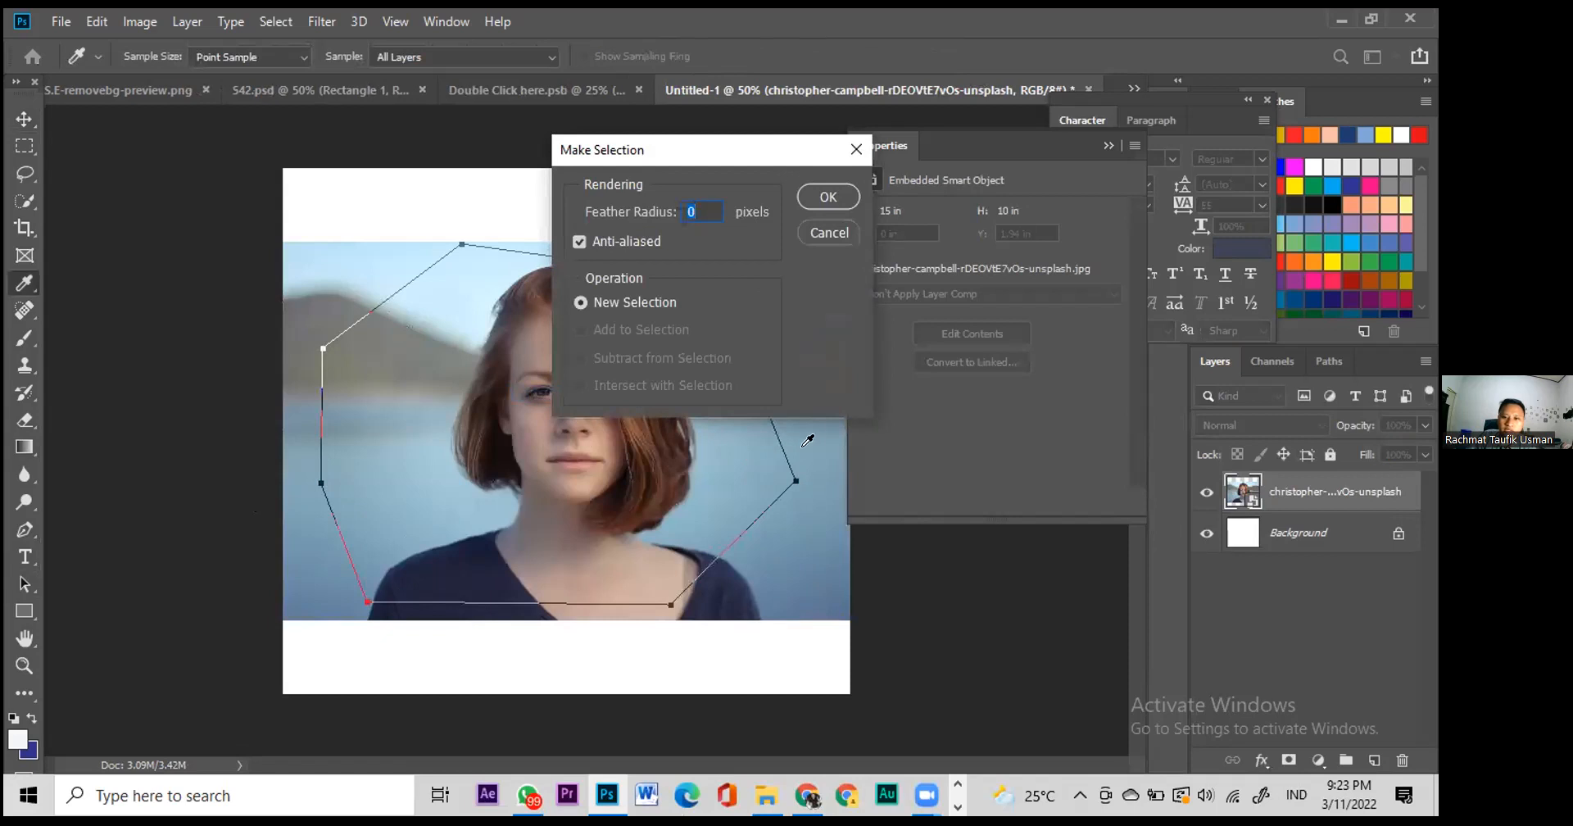
{"action": "left_click", "coordinate": [826, 198]}
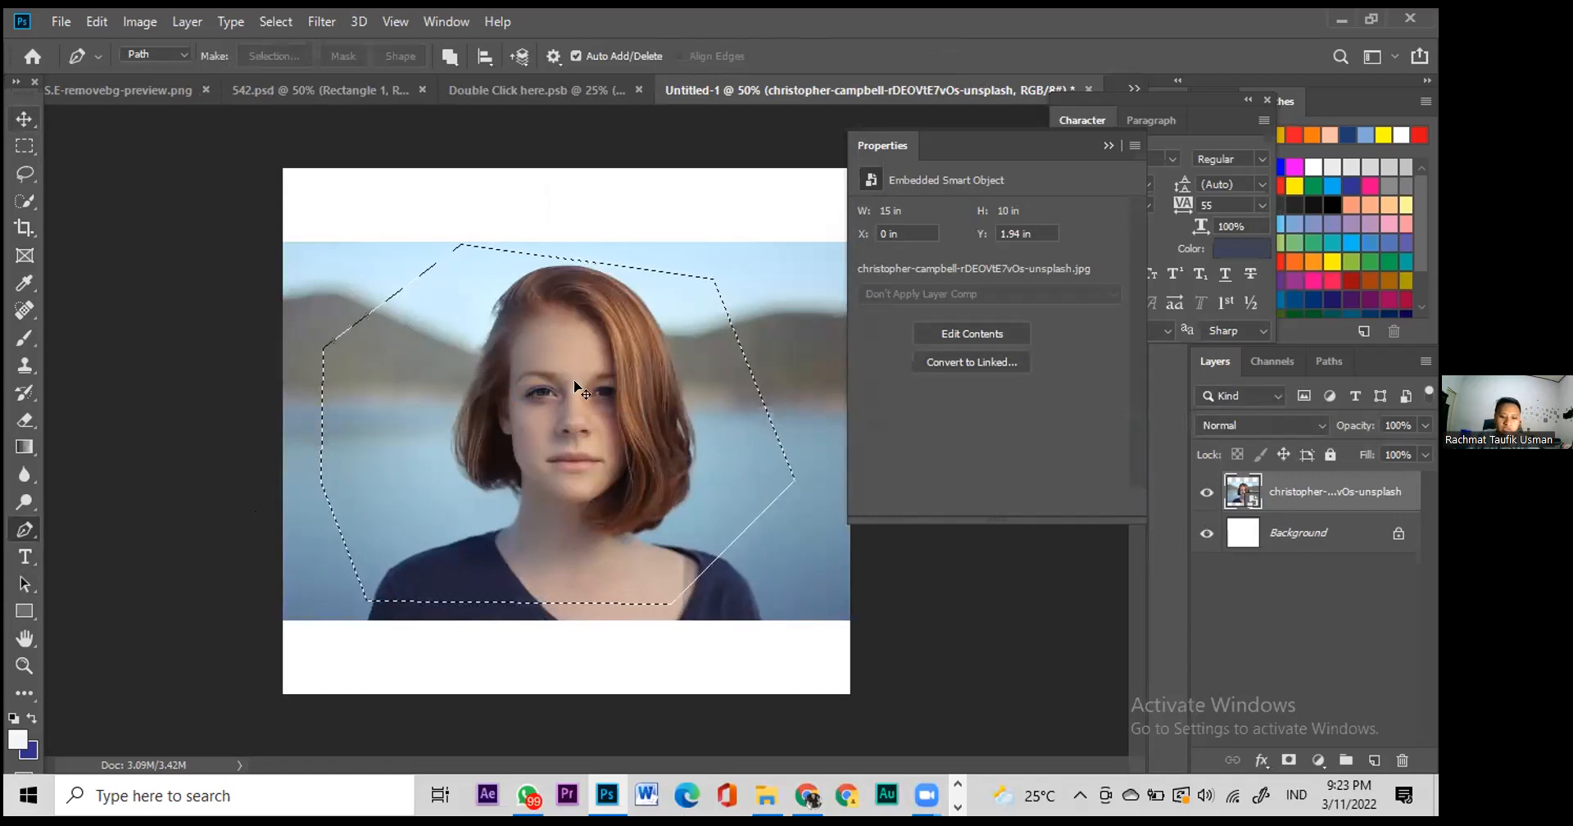
Step: Nudge the photo higher, dismiss stray Color Settings and Preferences, and copy the selection to Layer 1
{"action": "key", "text": "v"}
{"action": "left_click_drag", "start_coordinate": [576, 385], "coordinate": [717, 405]}
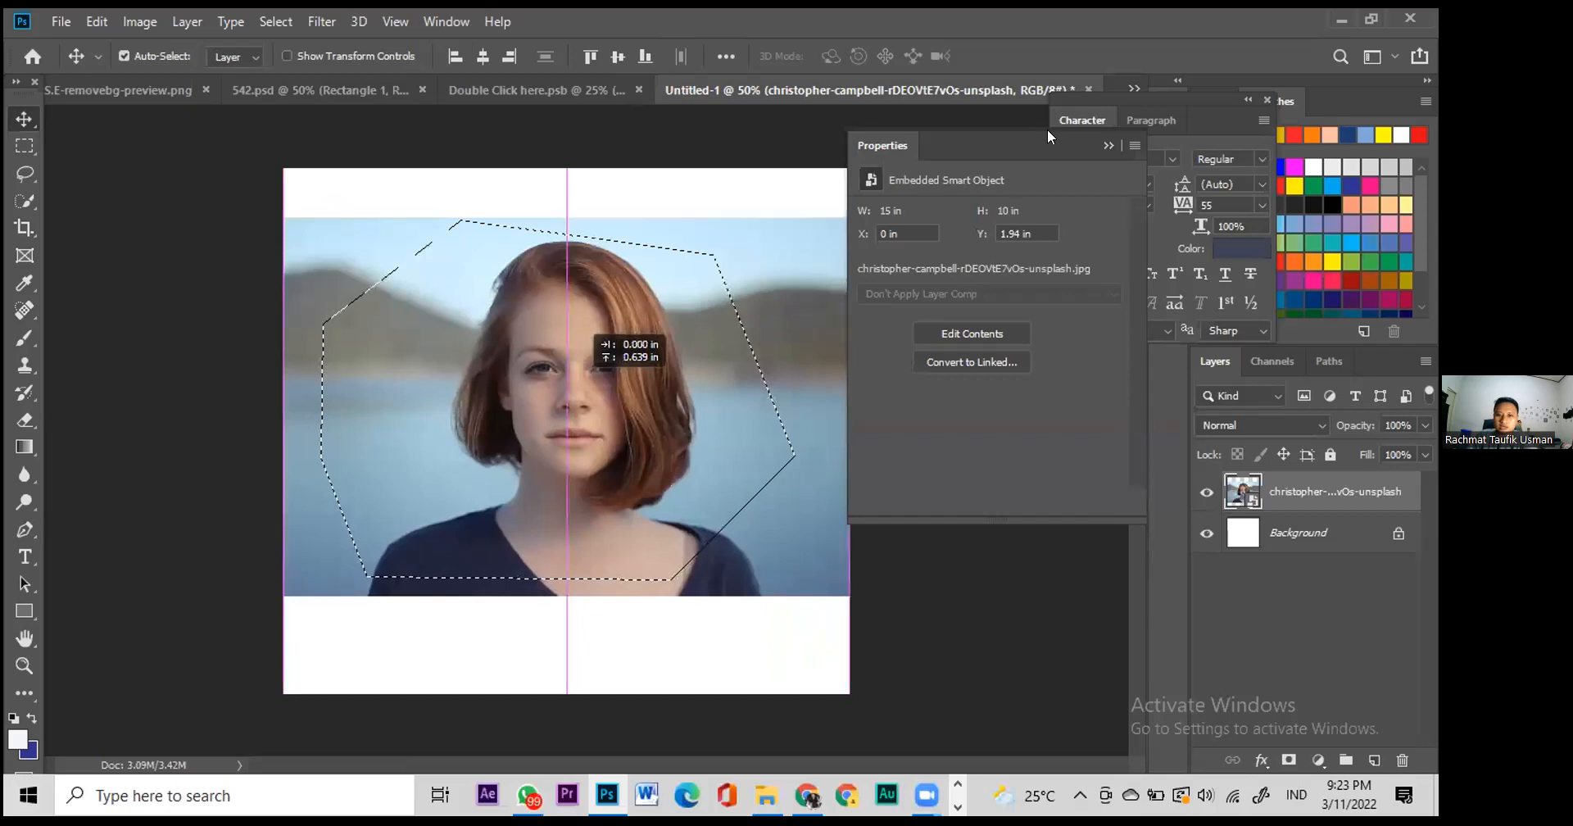
{"action": "key", "text": "ctrl+shift+k"}
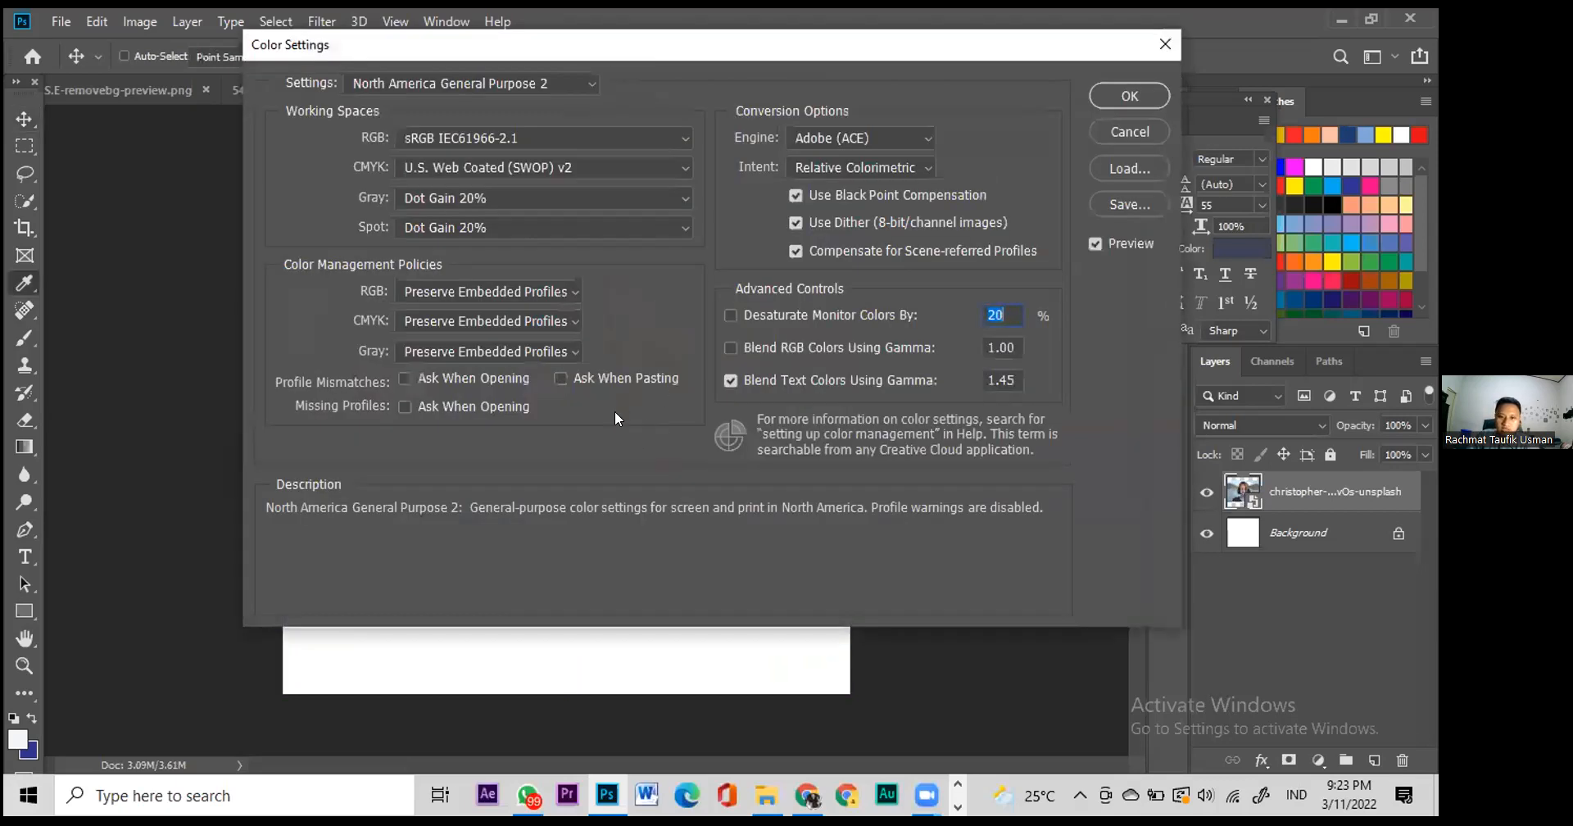
{"action": "key", "text": "Escape"}
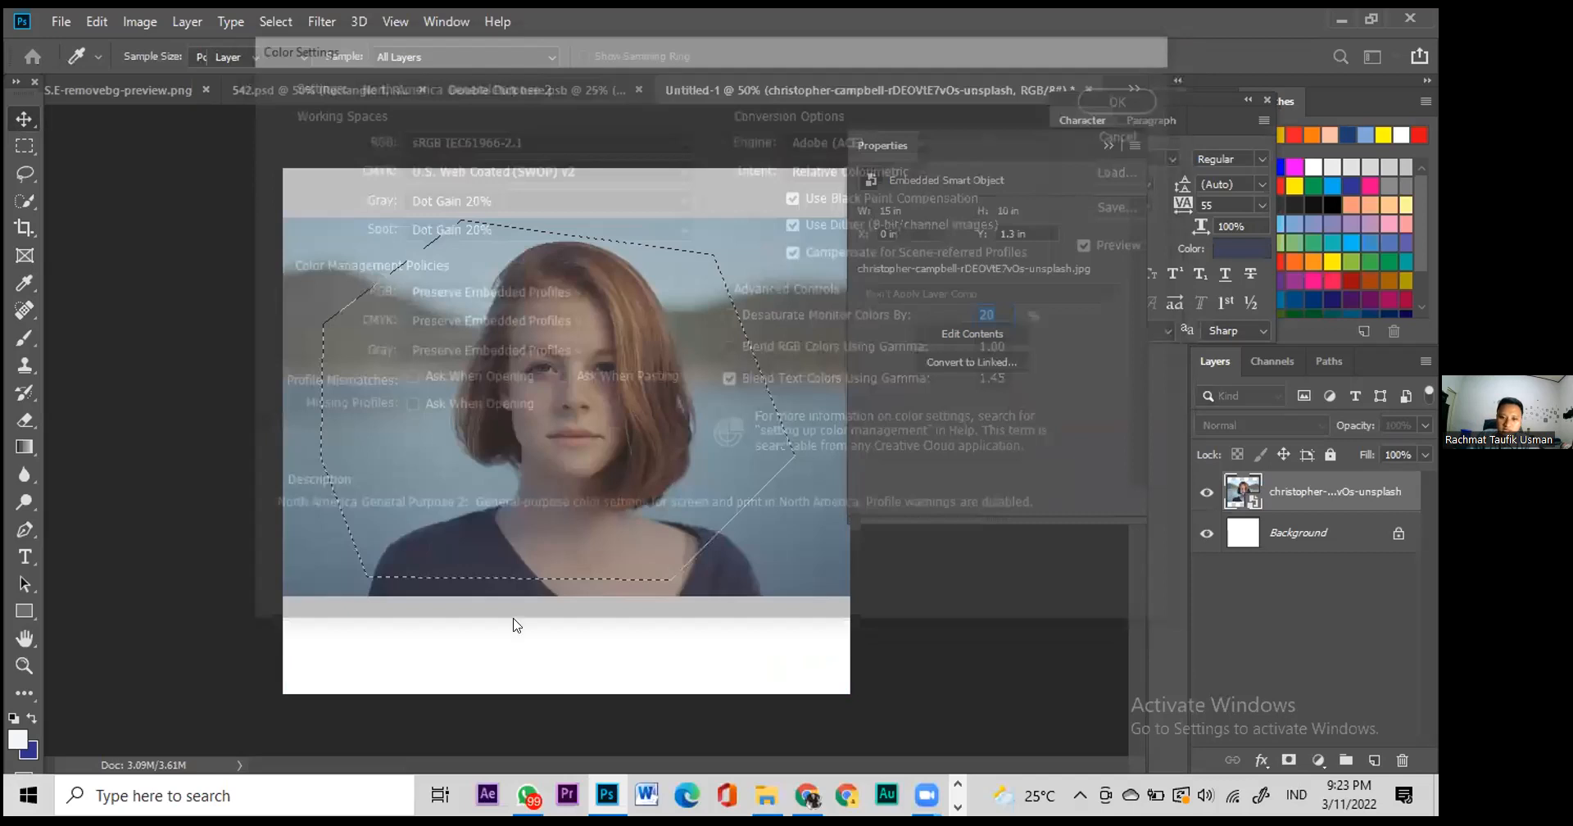
{"action": "key", "text": "ctrl+k"}
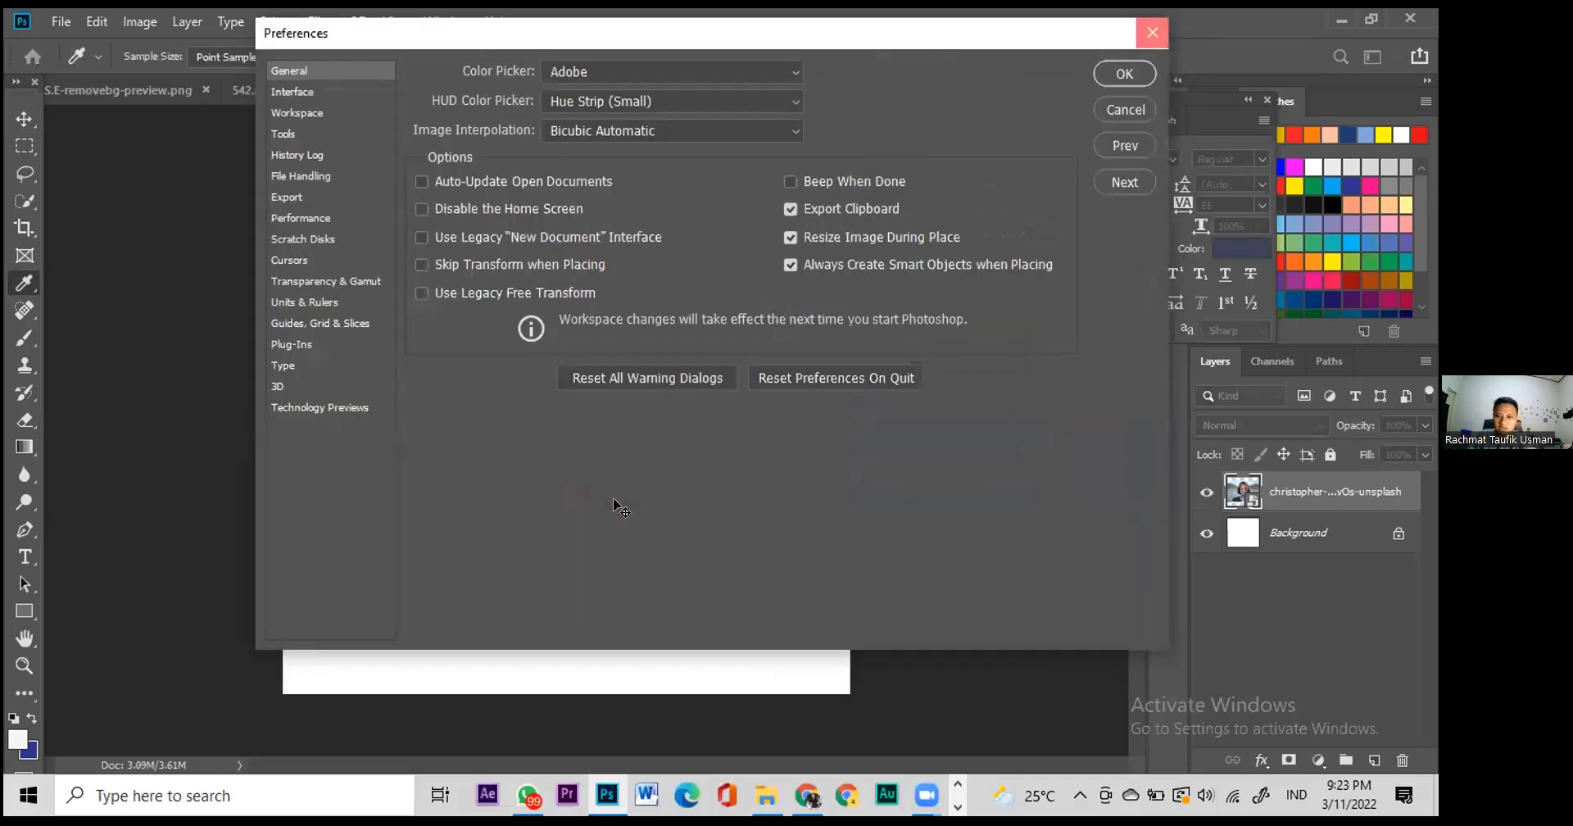
{"action": "left_click", "coordinate": [1107, 119]}
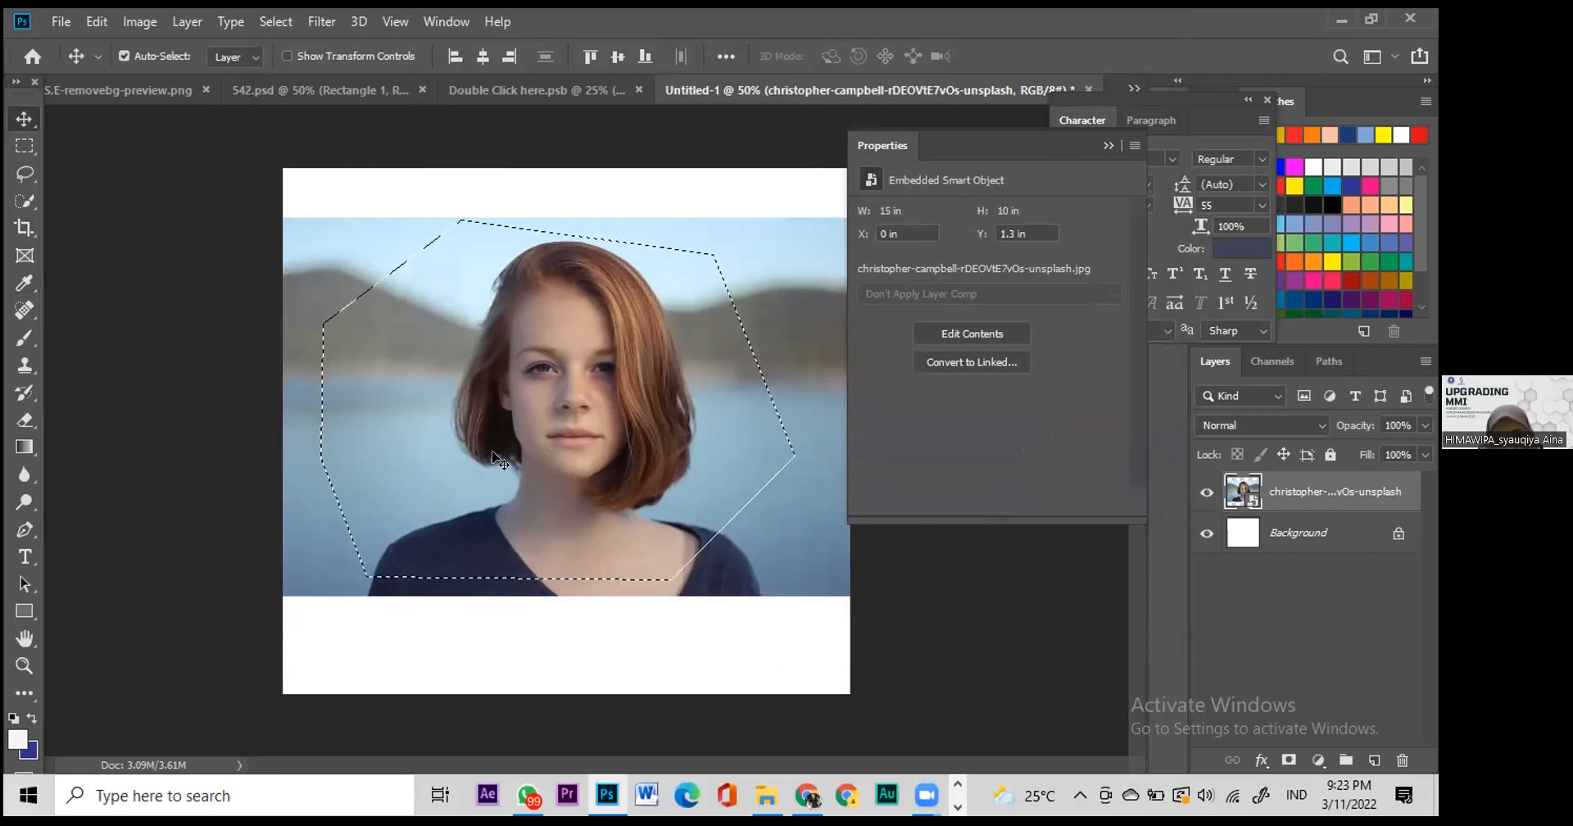
{"action": "key", "text": "ctrl+j"}
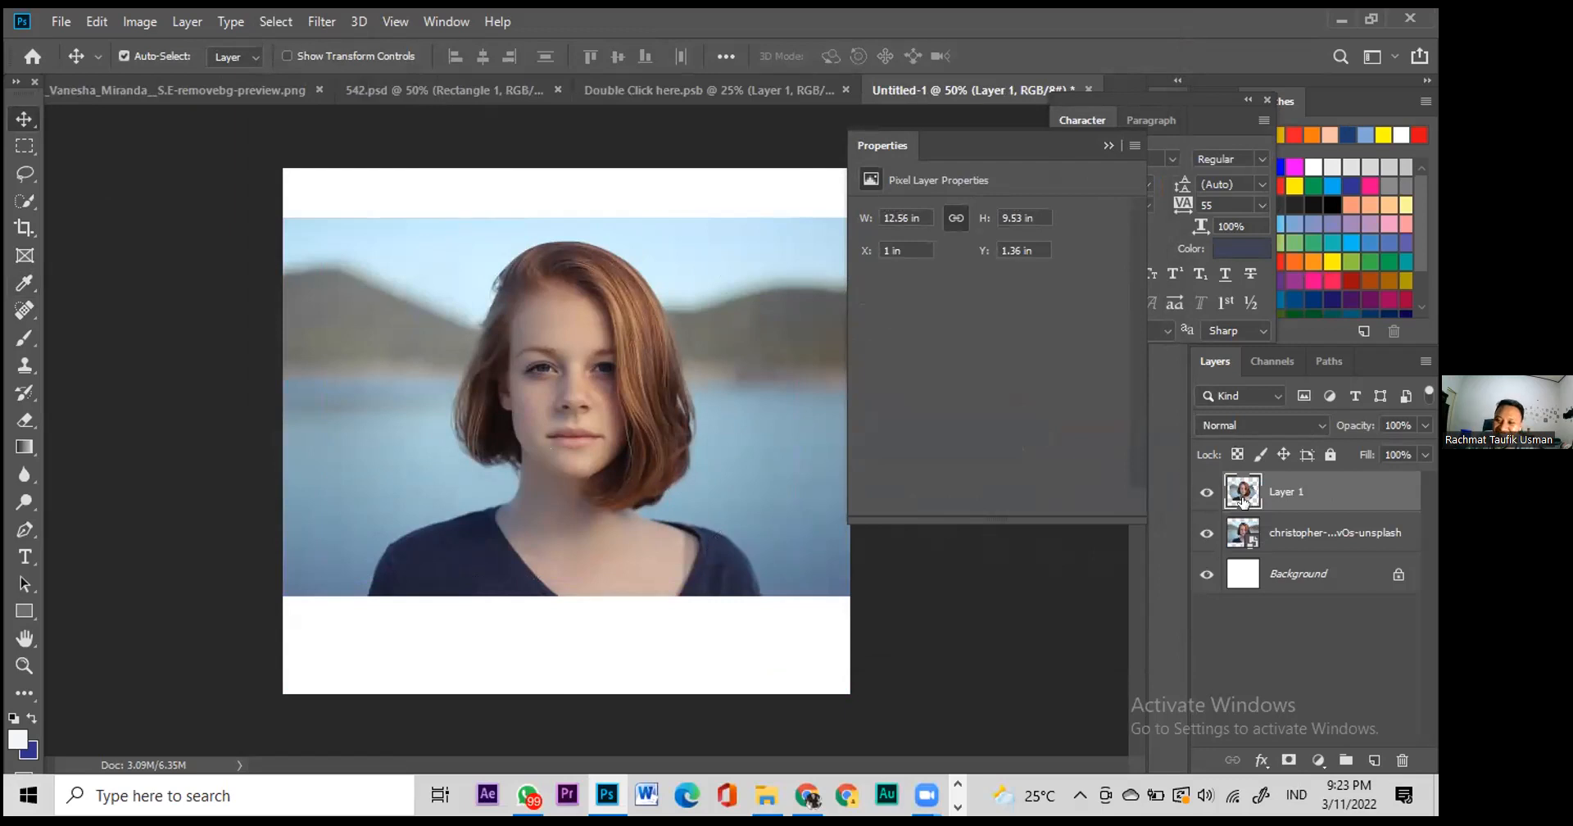
Step: Delete Layer 1, zoom in with the Pen tool, and place the first anchor at her lower-left shoulder
{"action": "key", "text": "Delete"}
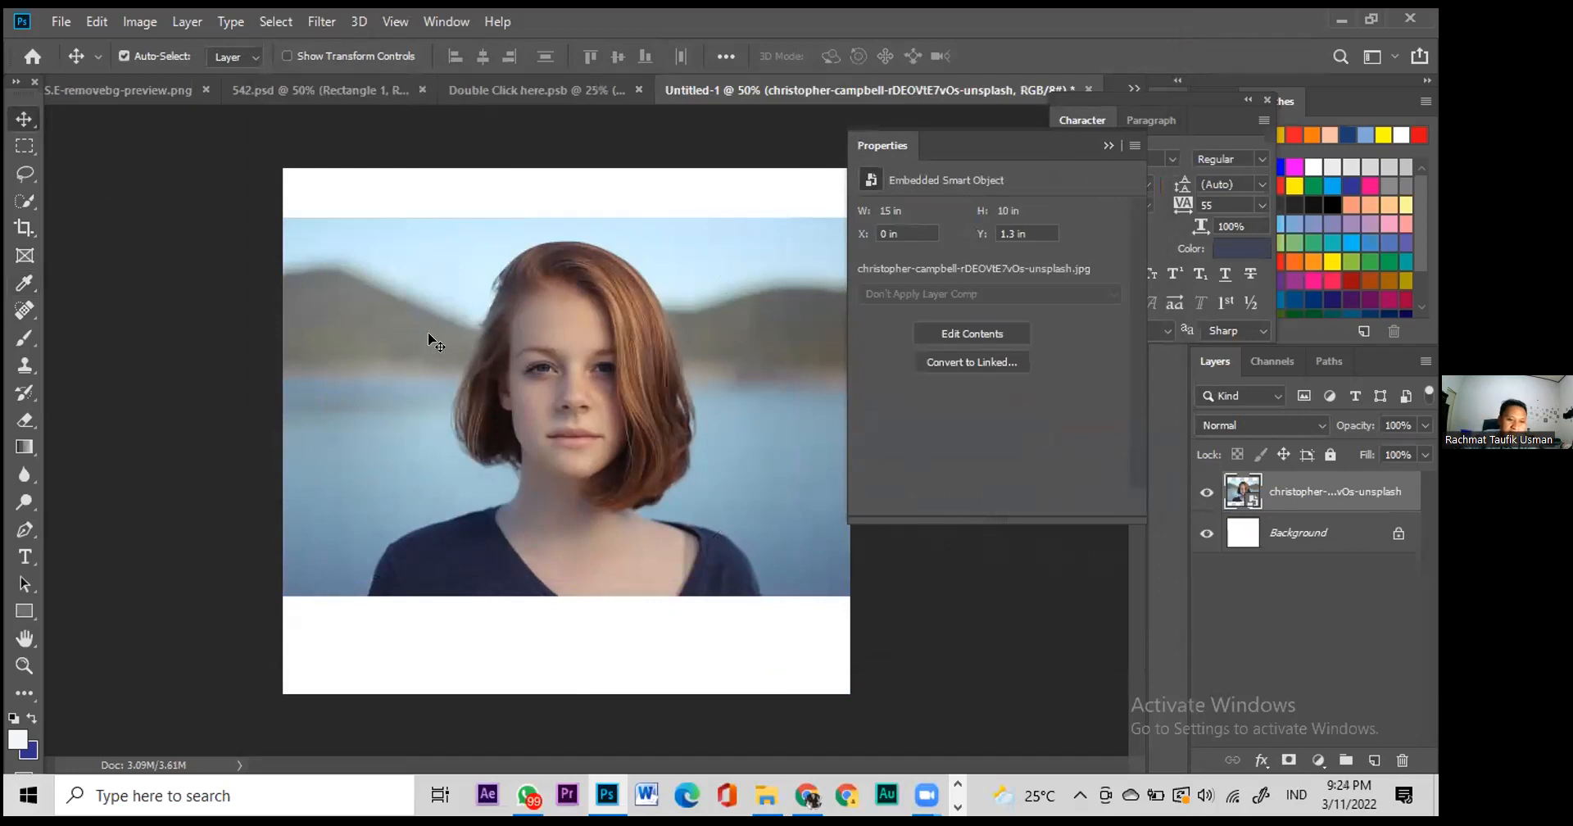
{"action": "left_click", "coordinate": [24, 532]}
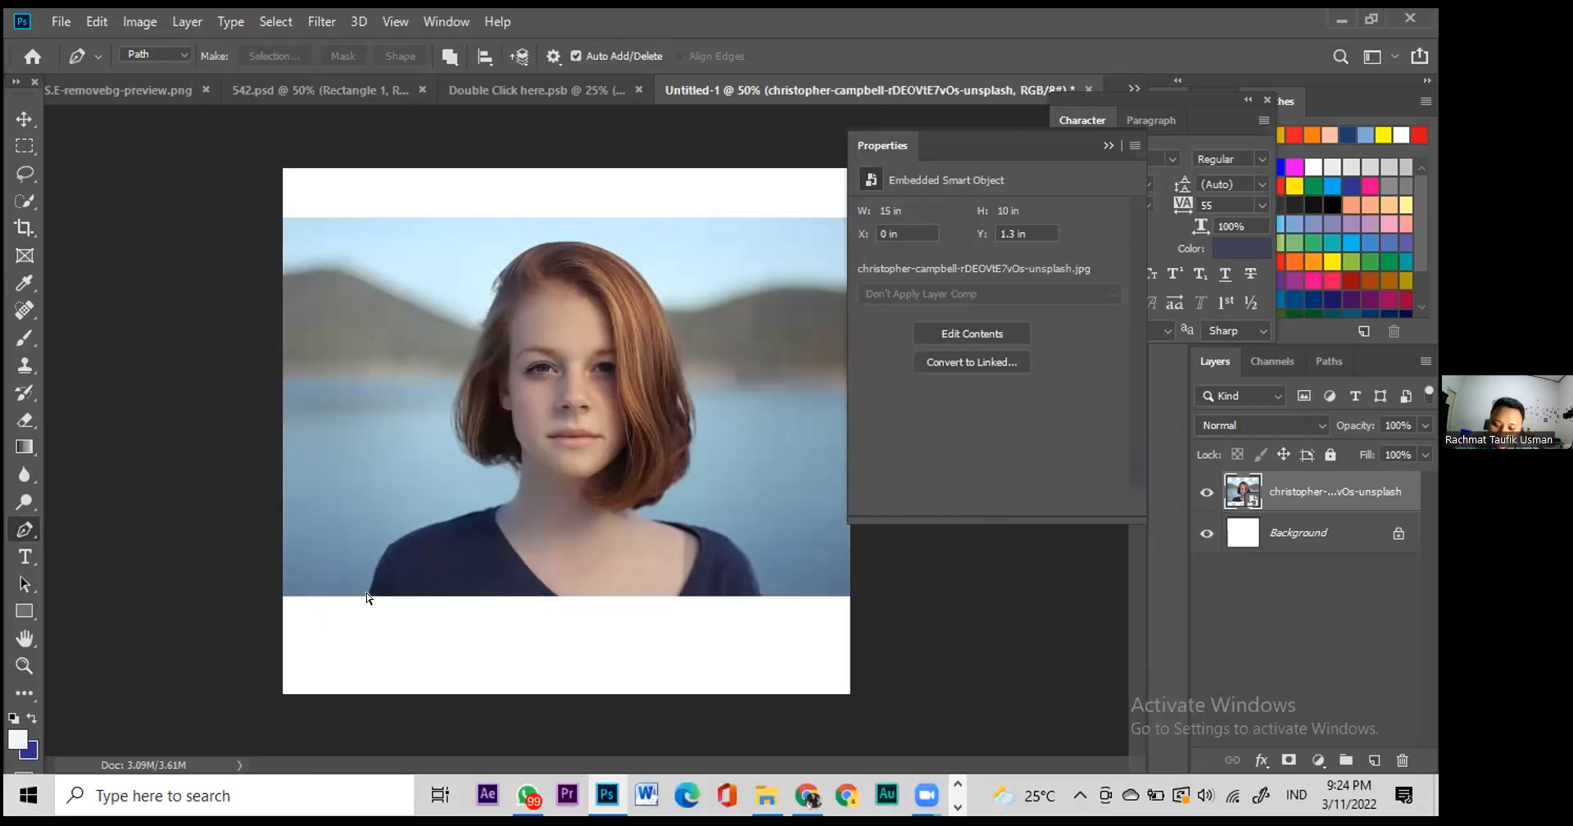
{"action": "key", "text": "ctrl+plus"}
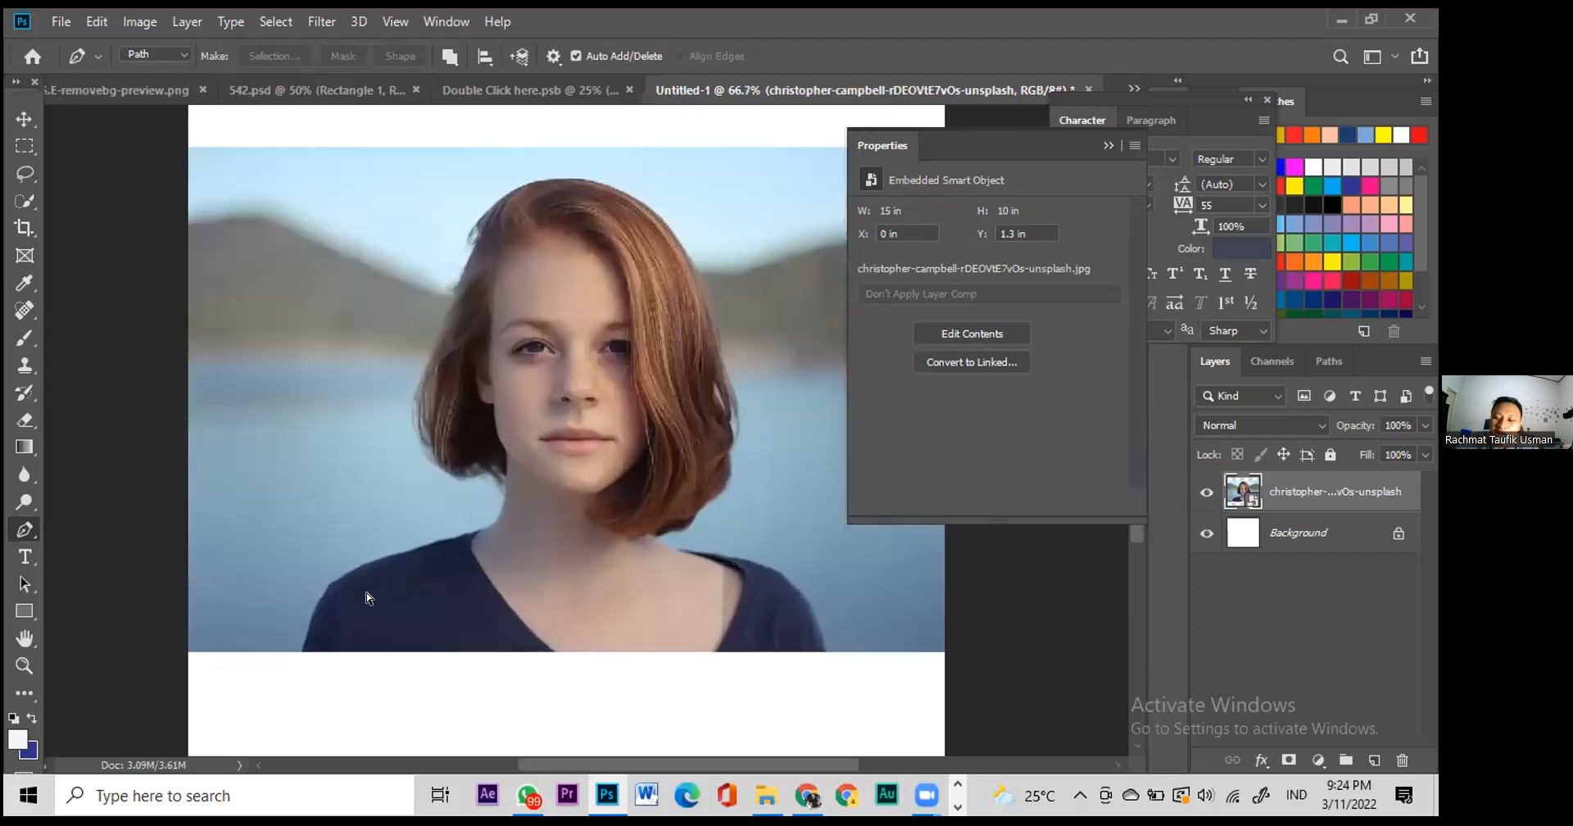
{"action": "key", "text": "ctrl+plus"}
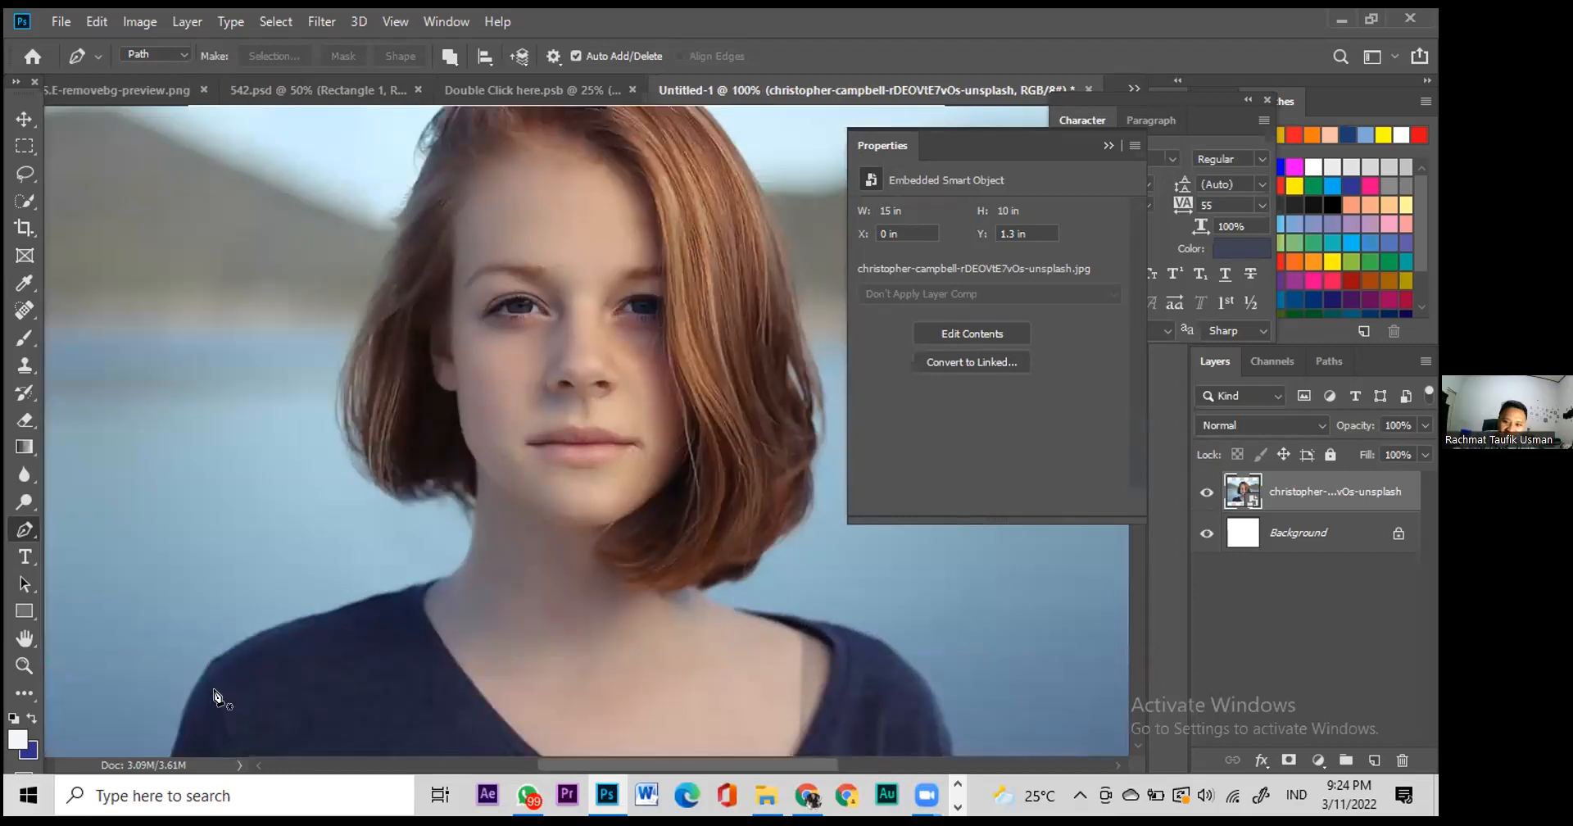
{"action": "scroll", "coordinate": [220, 698], "scroll_direction": "down", "scroll_amount": 1}
{"action": "scroll", "coordinate": [164, 732], "scroll_direction": "down", "scroll_amount": 2}
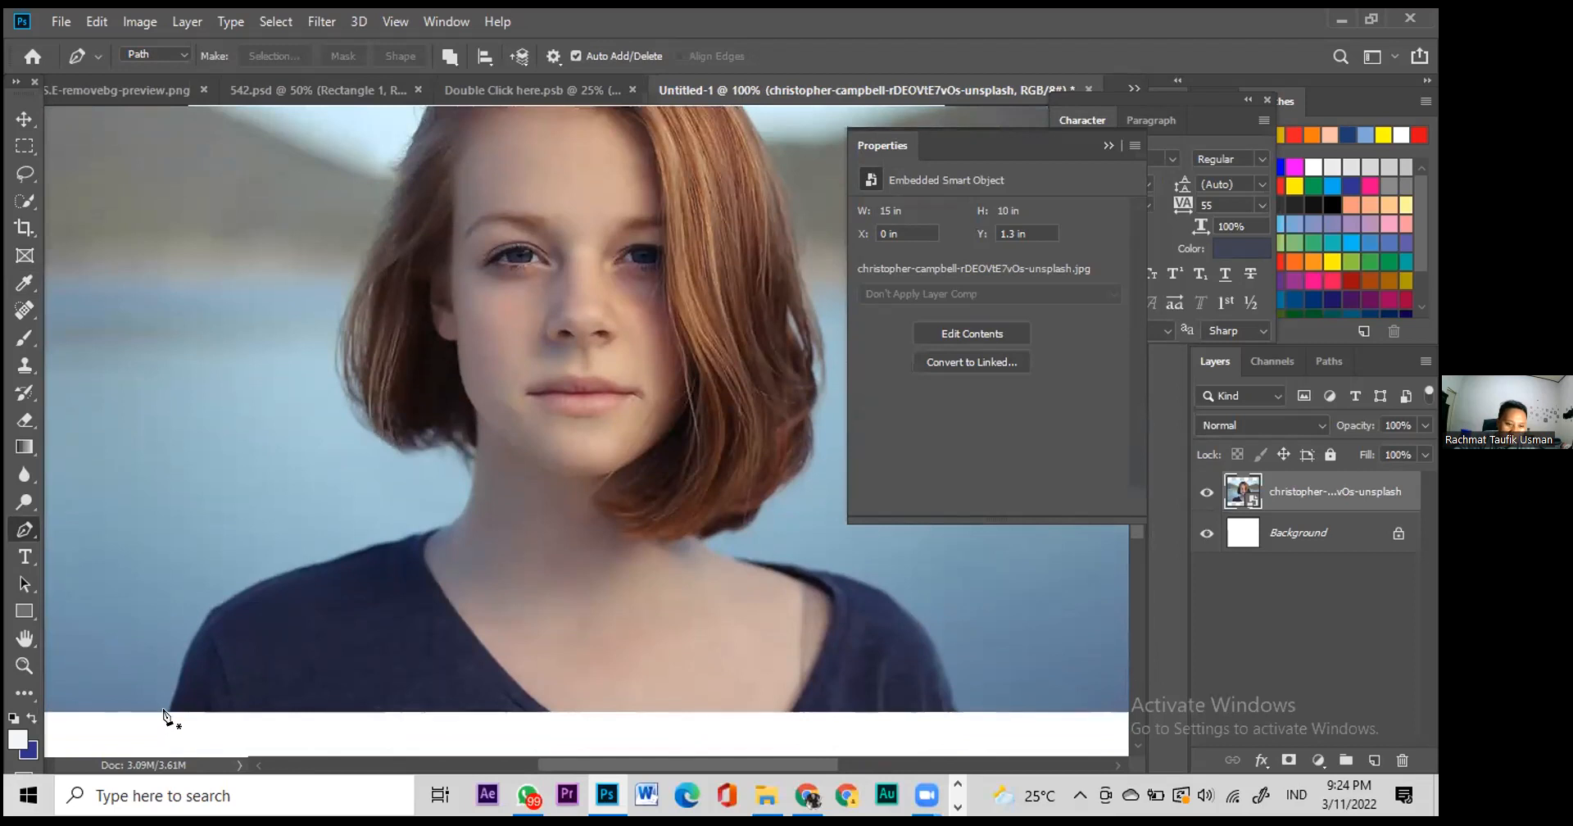
{"action": "left_click", "coordinate": [167, 717]}
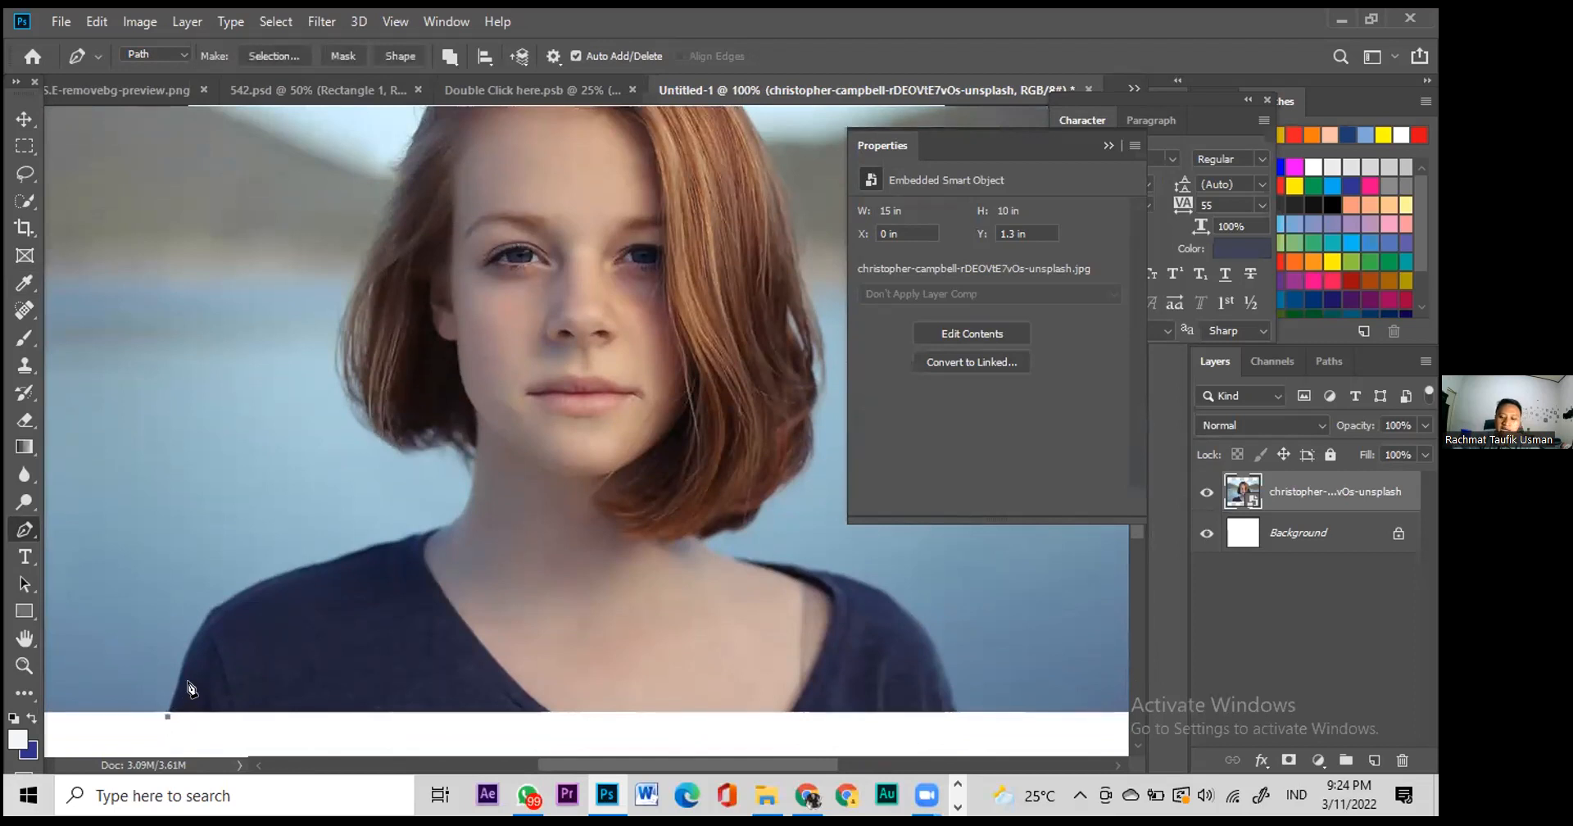
{"action": "key", "text": "ctrl+minus"}
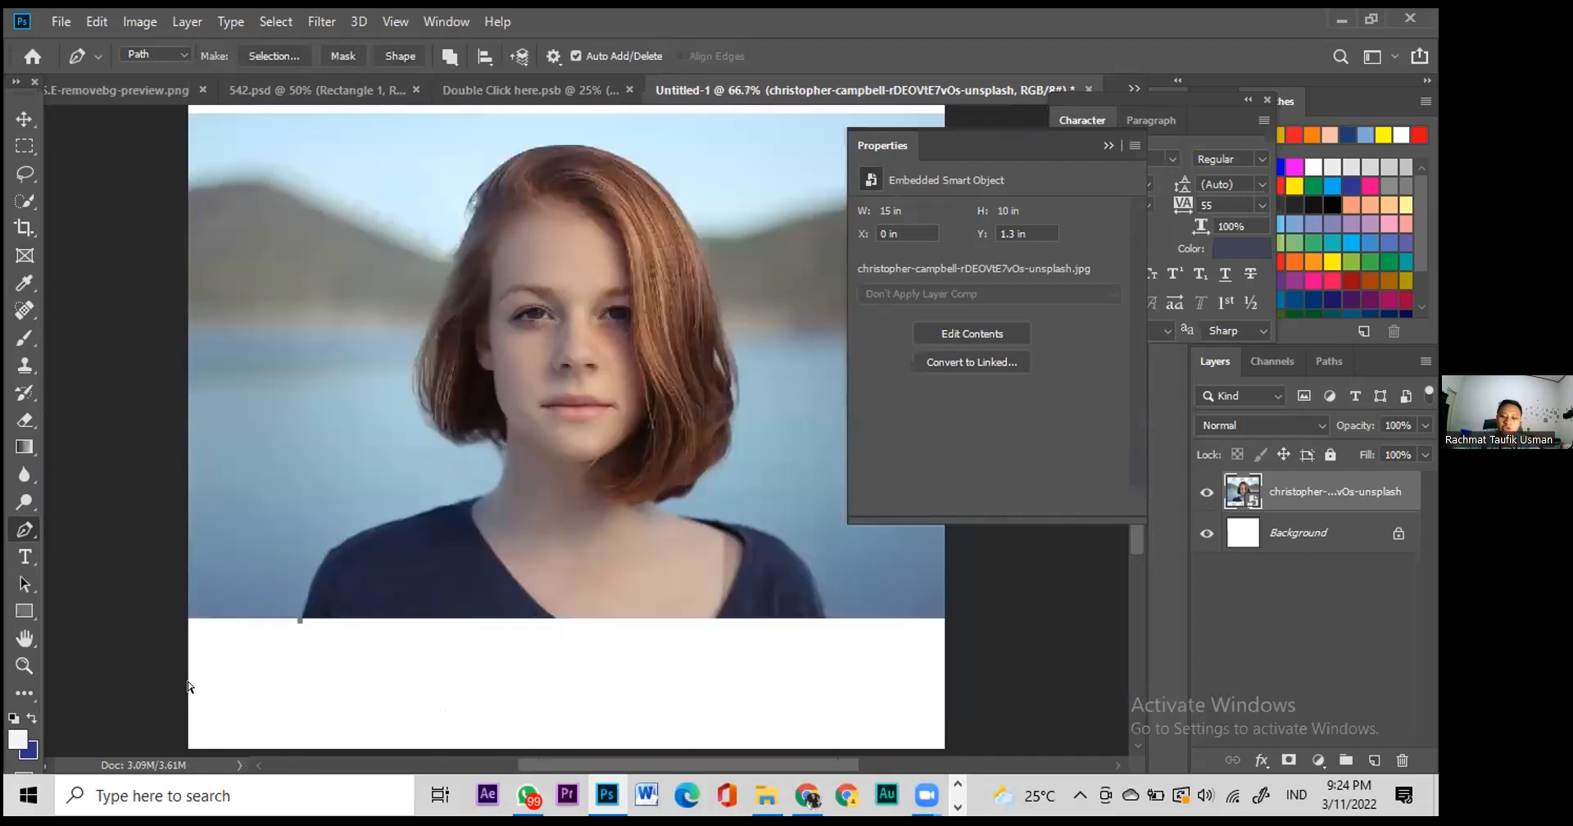
{"action": "key", "text": "ctrl+plus"}
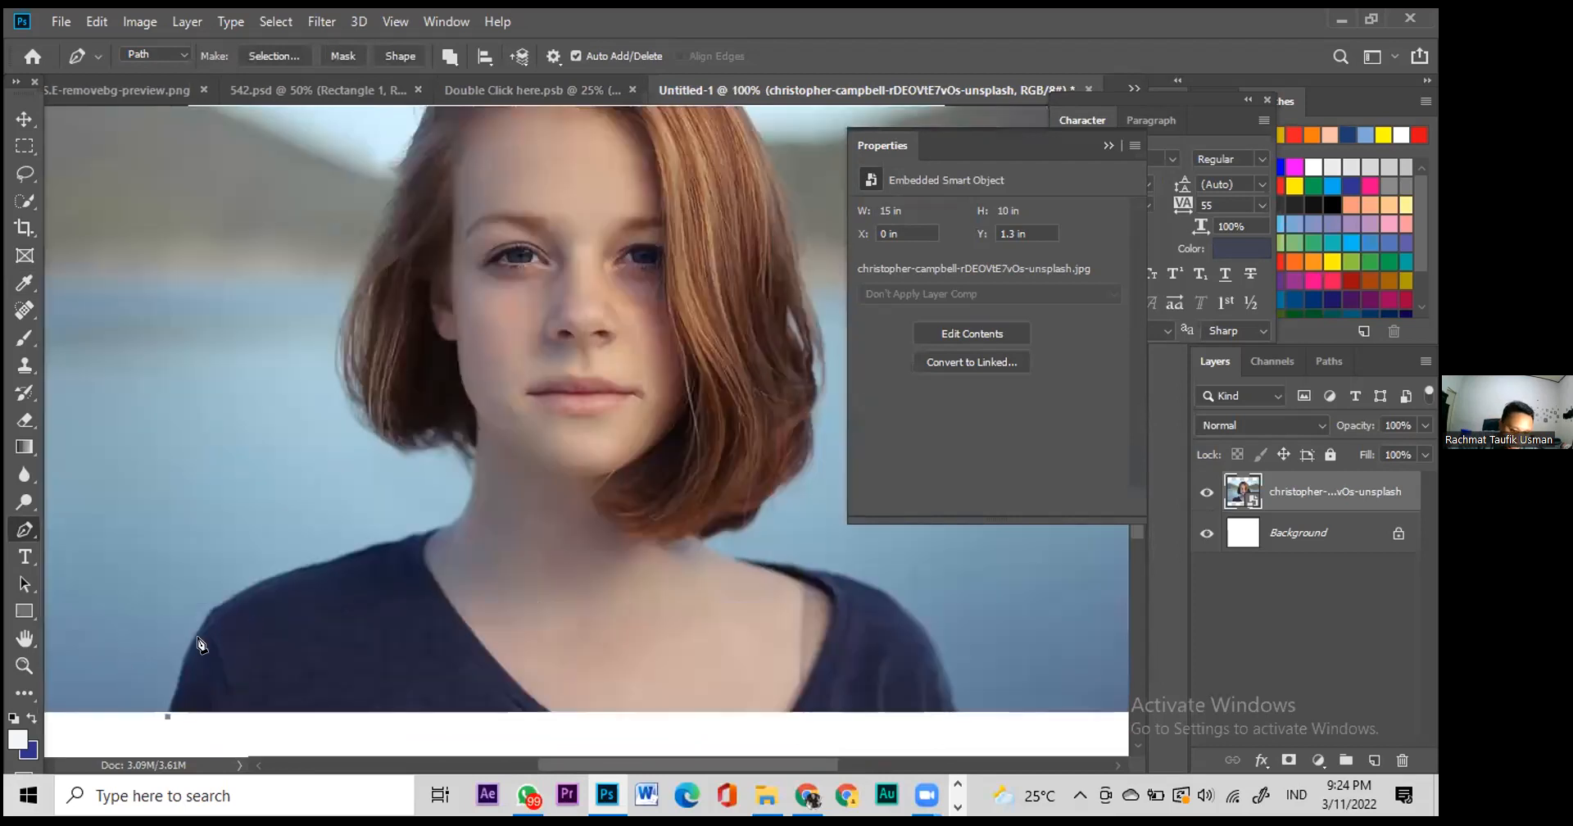
Step: Trace curved anchors up the left shoulder to where the neck meets the hair
{"action": "left_click_drag", "start_coordinate": [200, 629], "coordinate": [209, 617]}
{"action": "left_click_drag", "start_coordinate": [277, 581], "coordinate": [478, 481]}
{"action": "key", "text": "ctrl+z"}
{"action": "left_click", "coordinate": [470, 488]}
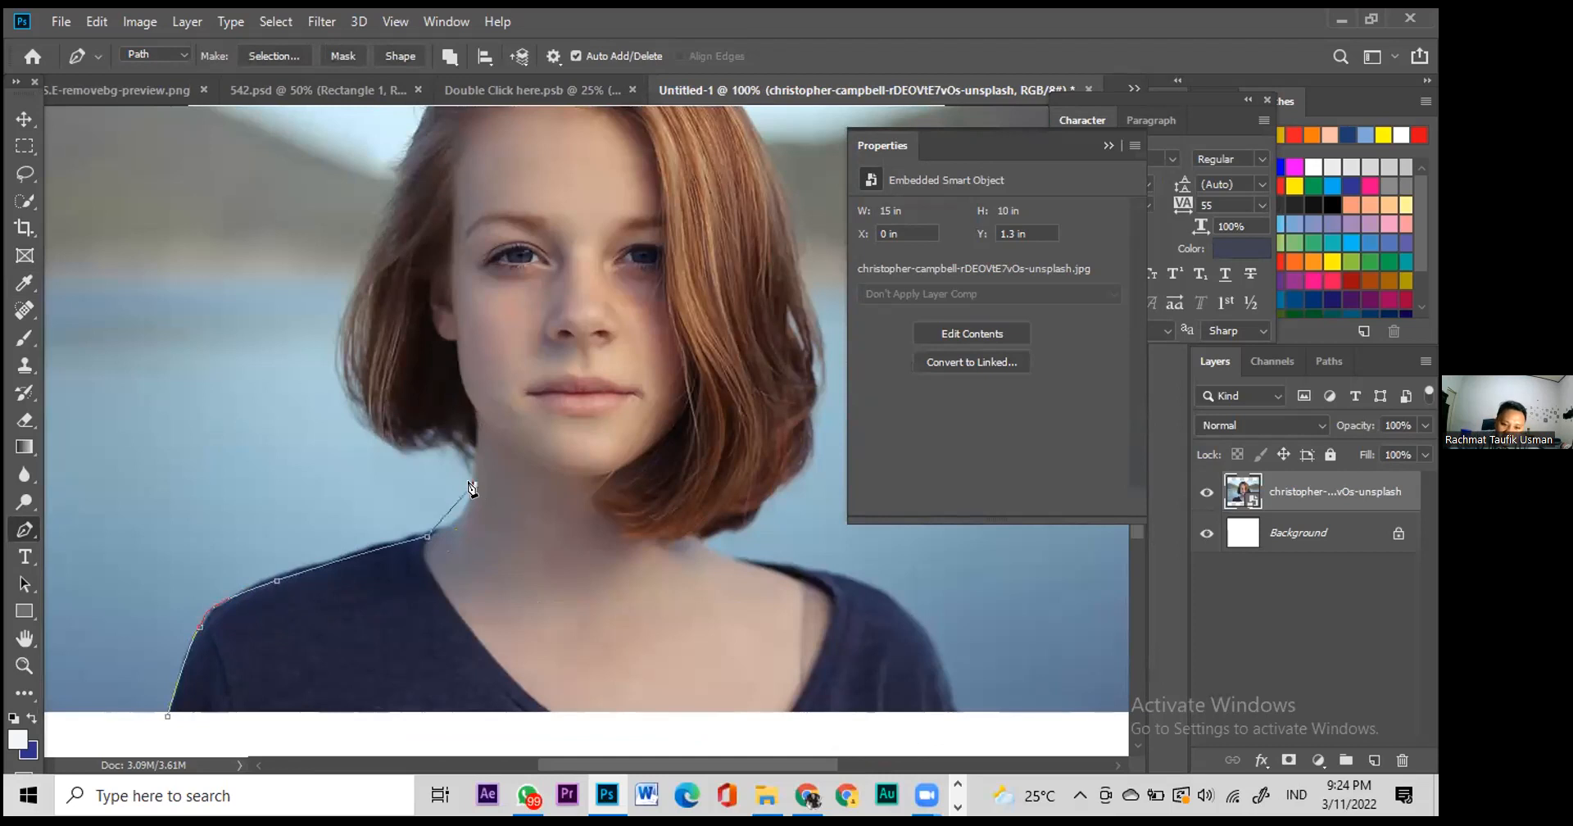
{"action": "left_click_drag", "start_coordinate": [469, 518], "coordinate": [479, 441]}
{"action": "left_click_drag", "start_coordinate": [465, 443], "coordinate": [382, 442]}
{"action": "left_click", "coordinate": [444, 439]}
Step: Continue the outline up the hair's left edge and curve it over the top
{"action": "left_click", "coordinate": [349, 364]}
{"action": "left_click", "coordinate": [344, 334]}
{"action": "left_click", "coordinate": [362, 295]}
{"action": "left_click", "coordinate": [366, 262]}
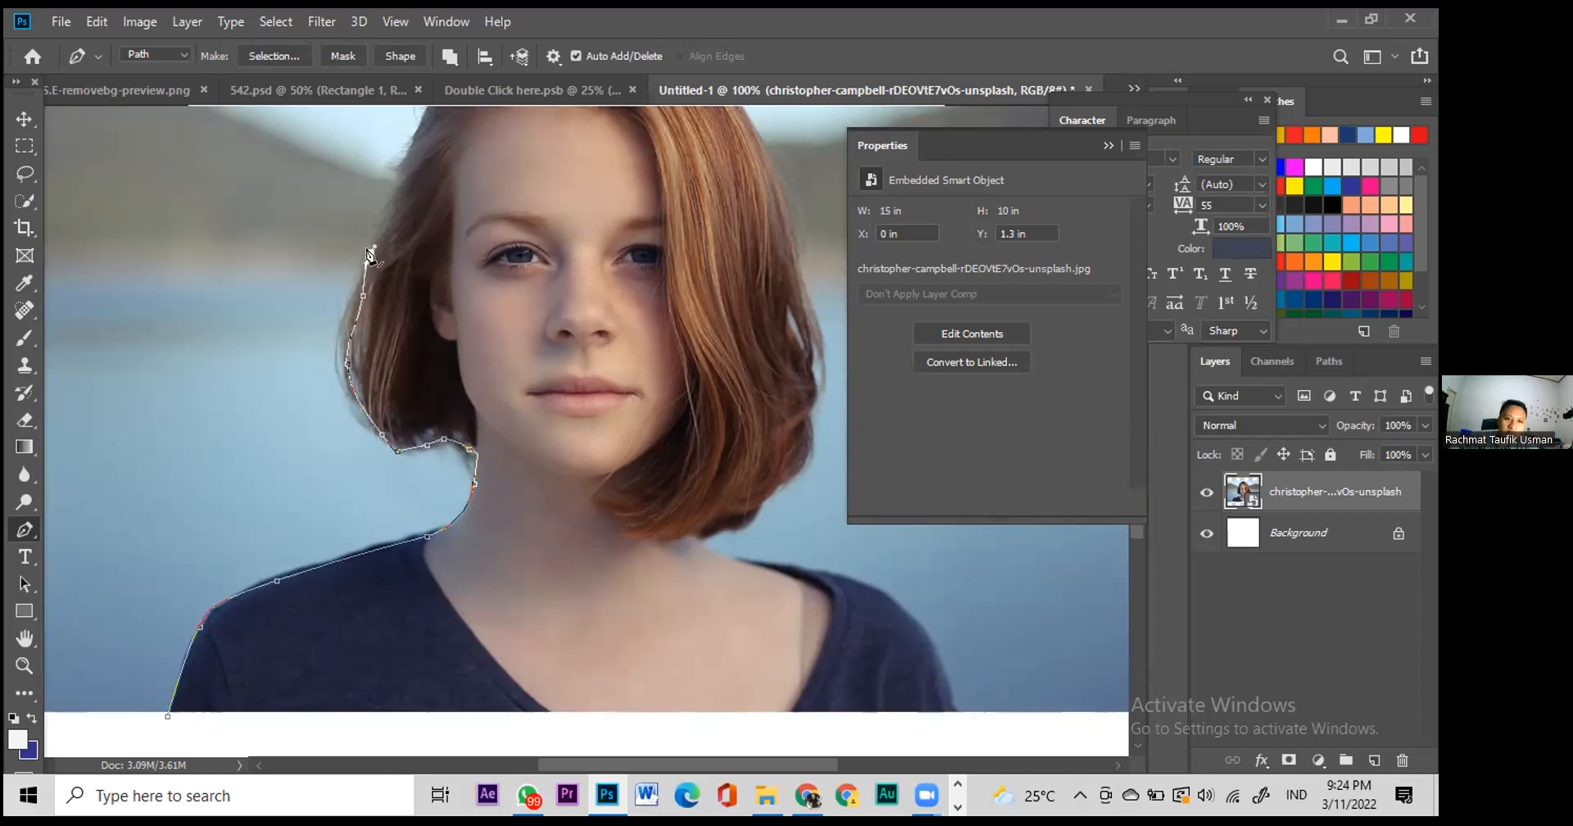
{"action": "scroll", "coordinate": [370, 254], "scroll_direction": "up", "scroll_amount": 3}
{"action": "left_click", "coordinate": [401, 301]}
{"action": "left_click", "coordinate": [412, 272]}
{"action": "left_click", "coordinate": [421, 240]}
{"action": "left_click_drag", "start_coordinate": [429, 211], "coordinate": [749, 211]}
{"action": "left_click_drag", "start_coordinate": [768, 266], "coordinate": [767, 277]}
Step: Trace down the hair's right edge to where it meets the right shoulder
{"action": "scroll", "coordinate": [783, 351], "scroll_direction": "down", "scroll_amount": 2}
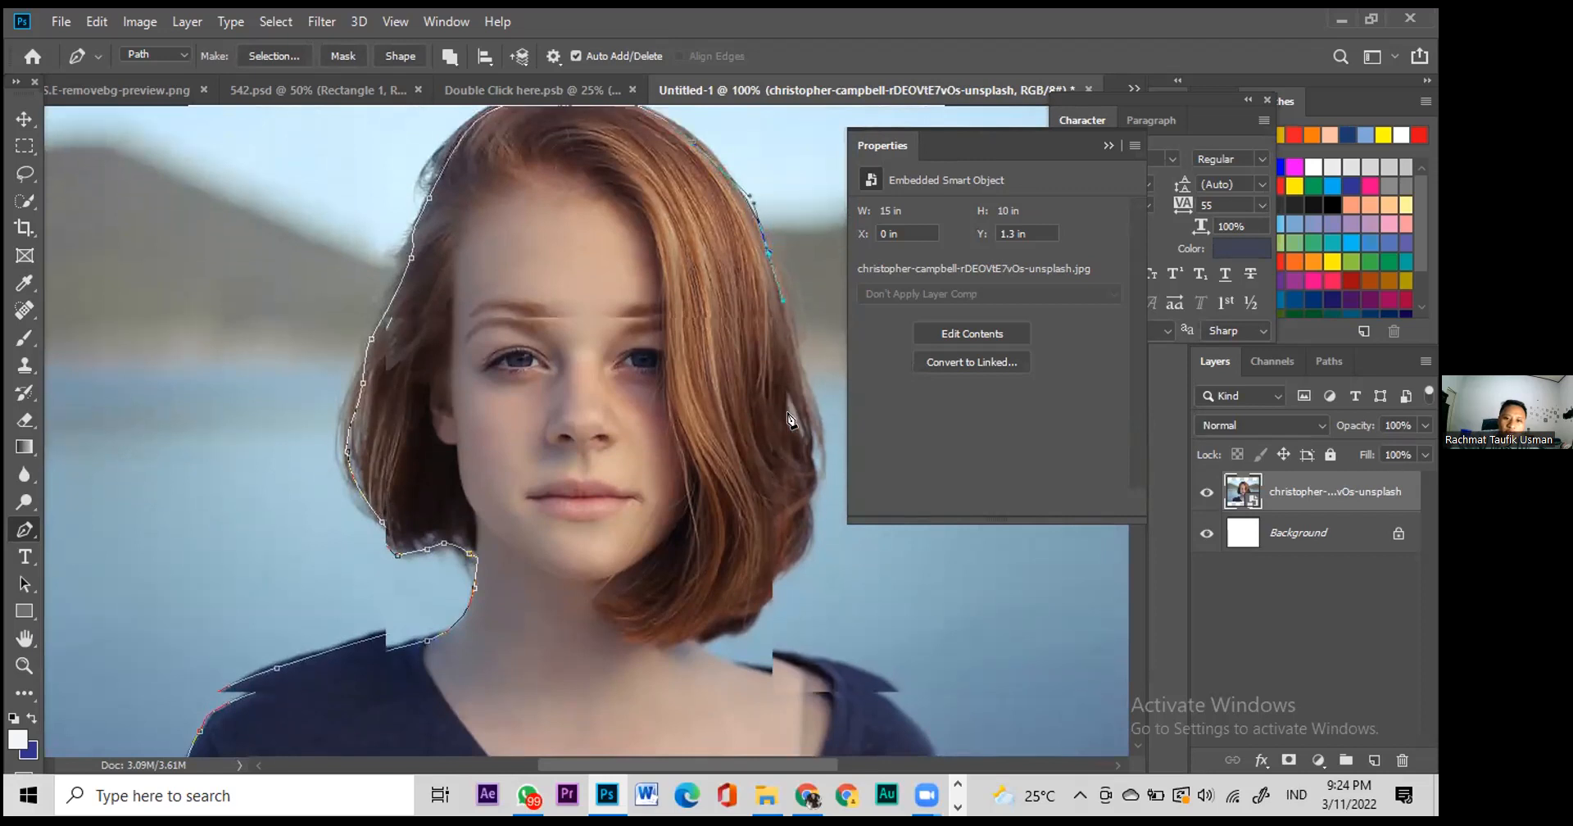
{"action": "left_click", "coordinate": [818, 390]}
{"action": "left_click", "coordinate": [813, 474]}
{"action": "left_click", "coordinate": [800, 502]}
{"action": "left_click", "coordinate": [799, 530]}
{"action": "left_click", "coordinate": [748, 578]}
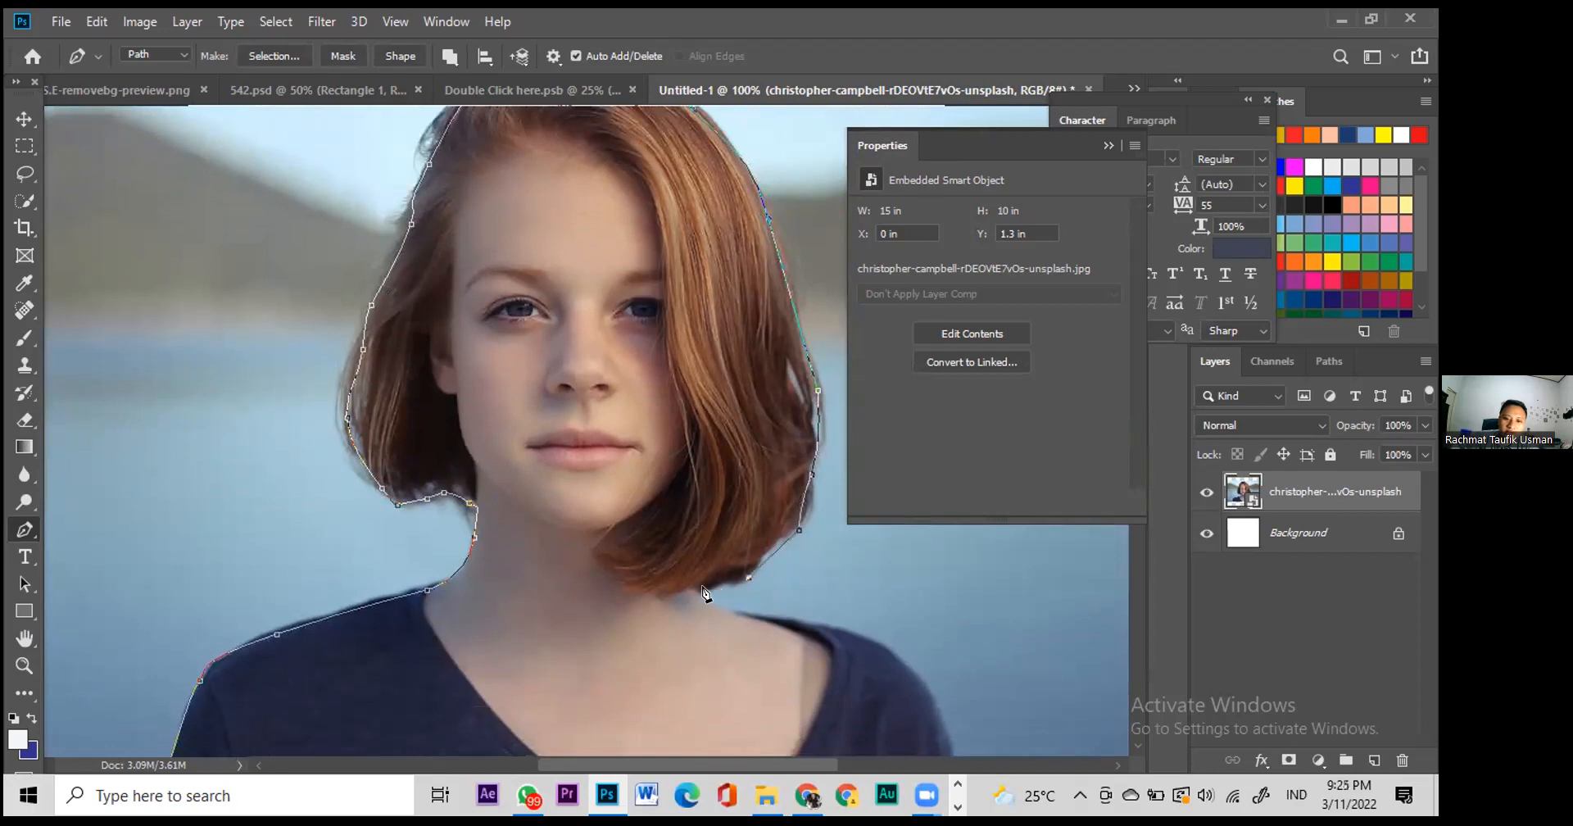
{"action": "left_click", "coordinate": [701, 602]}
{"action": "scroll", "coordinate": [885, 644], "scroll_direction": "down", "scroll_amount": 2}
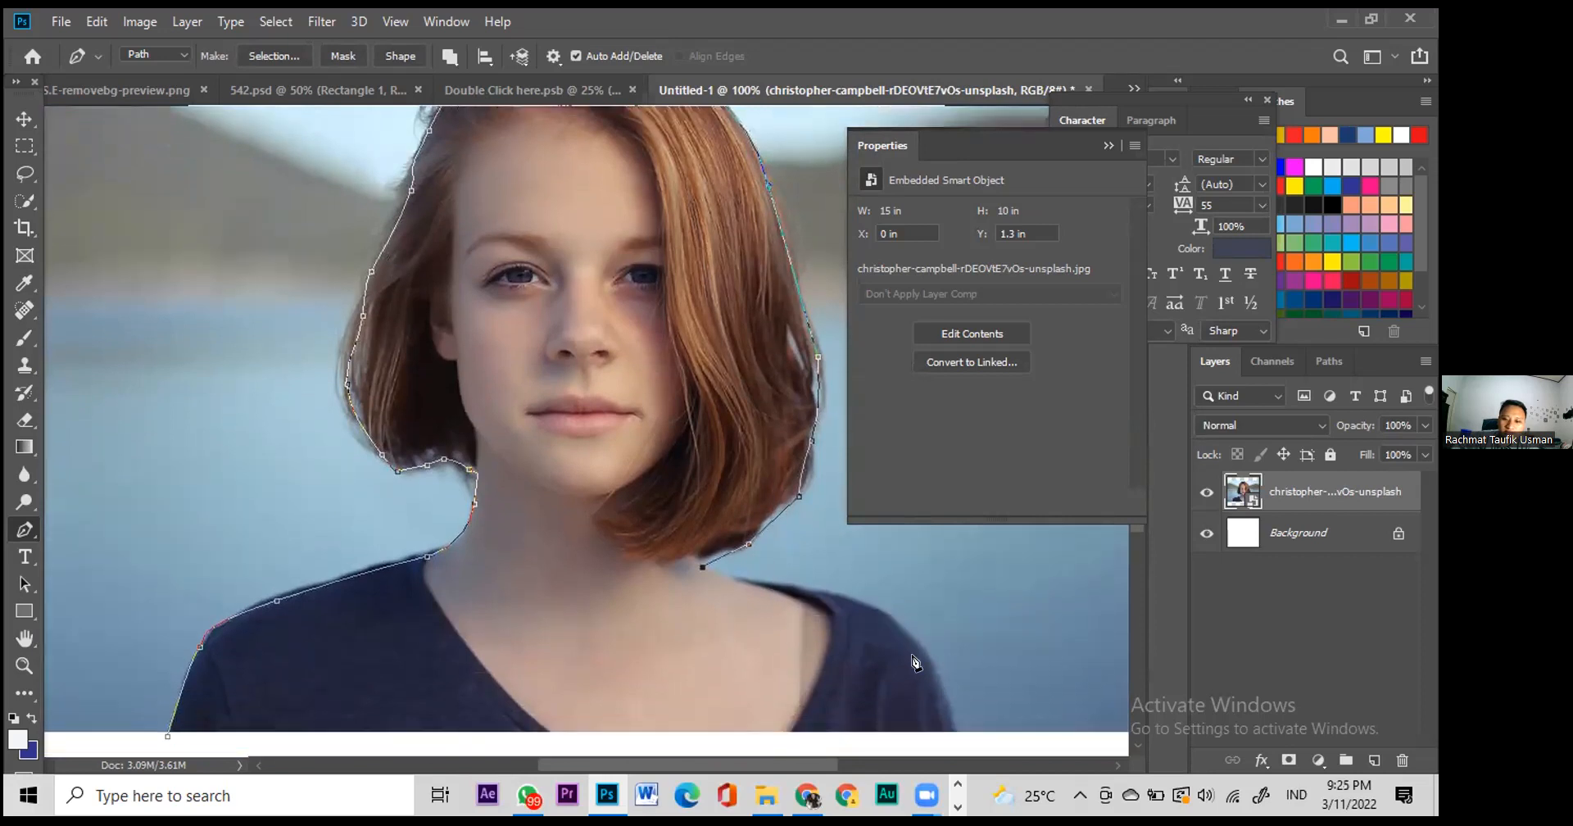
{"action": "key", "text": "ctrl+z"}
{"action": "key", "text": "ctrl+z"}
{"action": "left_click", "coordinate": [739, 542]}
{"action": "left_click", "coordinate": [701, 558]}
Step: Curve down the right shoulder, dip below onto the white canvas, and close the path
{"action": "mouse_move", "coordinate": [924, 648]}
{"action": "left_mouse_down"}
{"action": "mouse_move", "coordinate": [948, 688]}
{"action": "mouse_move", "coordinate": [939, 671]}
{"action": "left_mouse_up"}
{"action": "scroll", "coordinate": [938, 669], "scroll_direction": "down", "scroll_amount": 7}
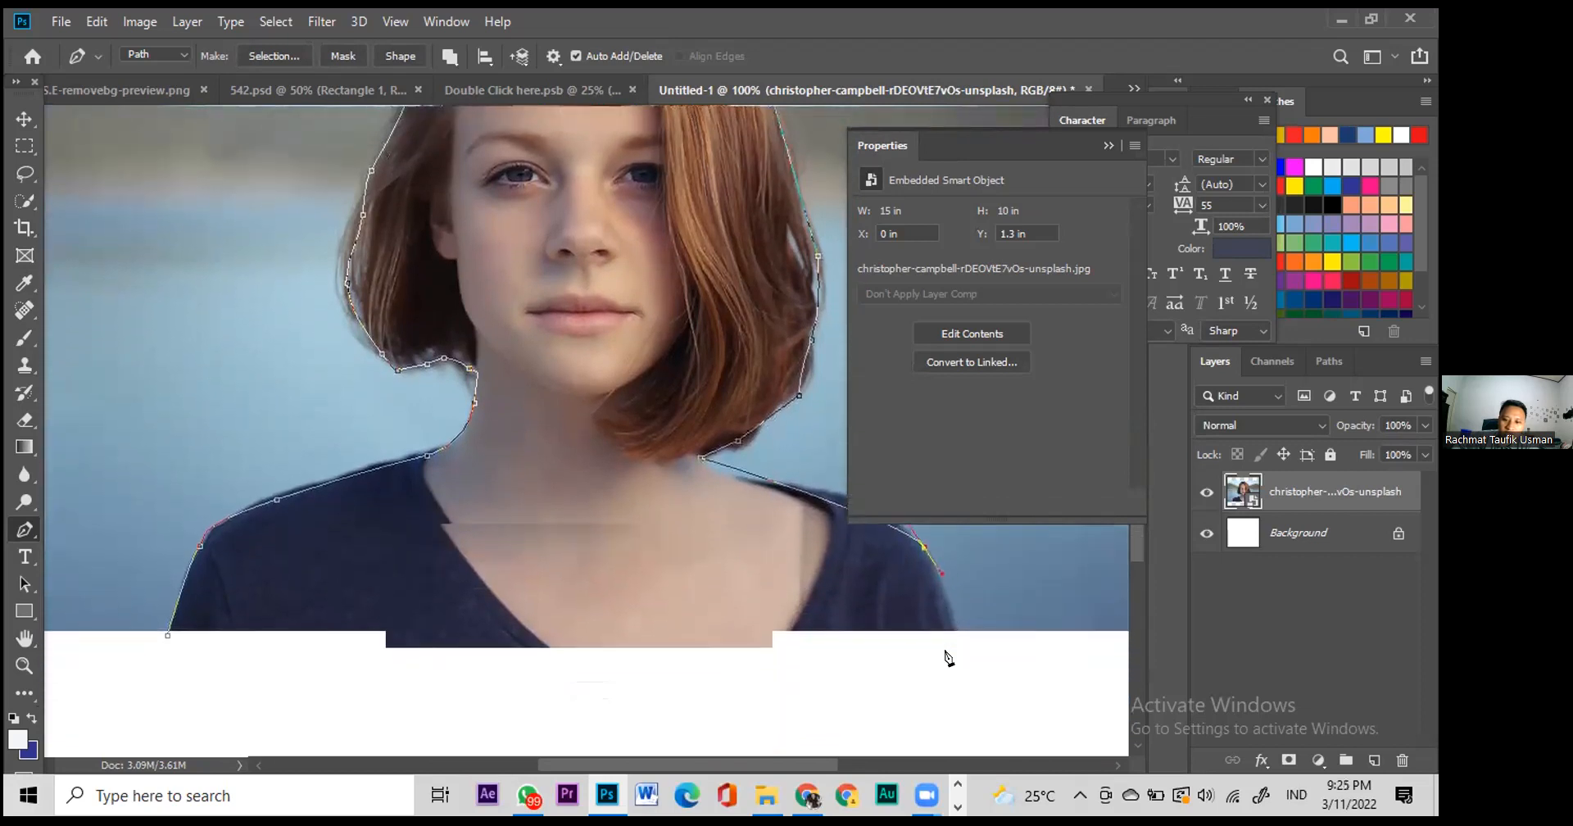
{"action": "scroll", "coordinate": [955, 621], "scroll_direction": "down", "scroll_amount": 1}
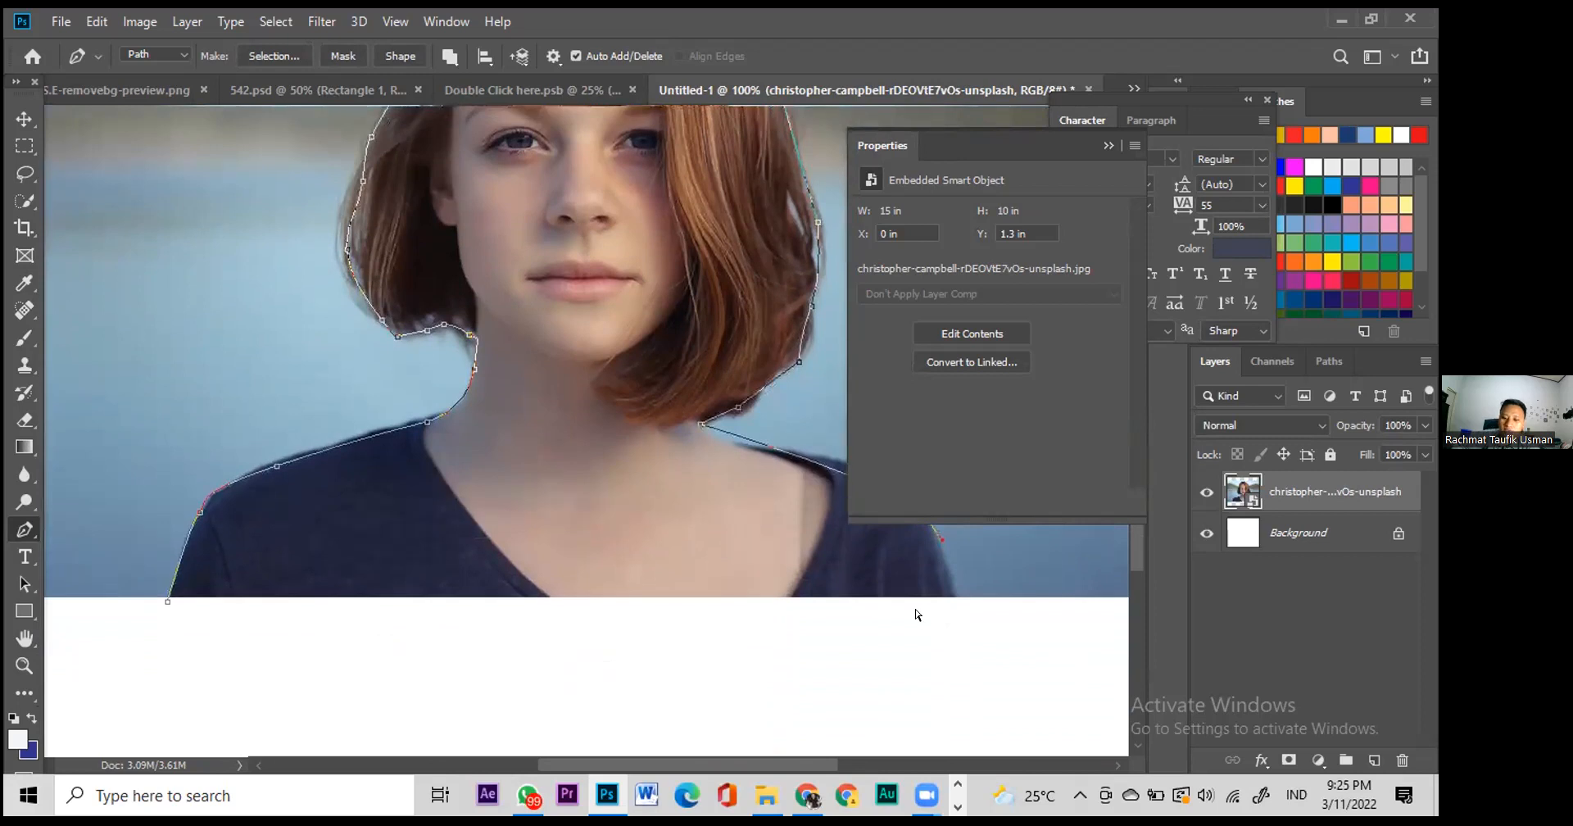
{"action": "key", "text": "ctrl+minus"}
{"action": "left_click", "coordinate": [837, 596]}
{"action": "left_click", "coordinate": [449, 615]}
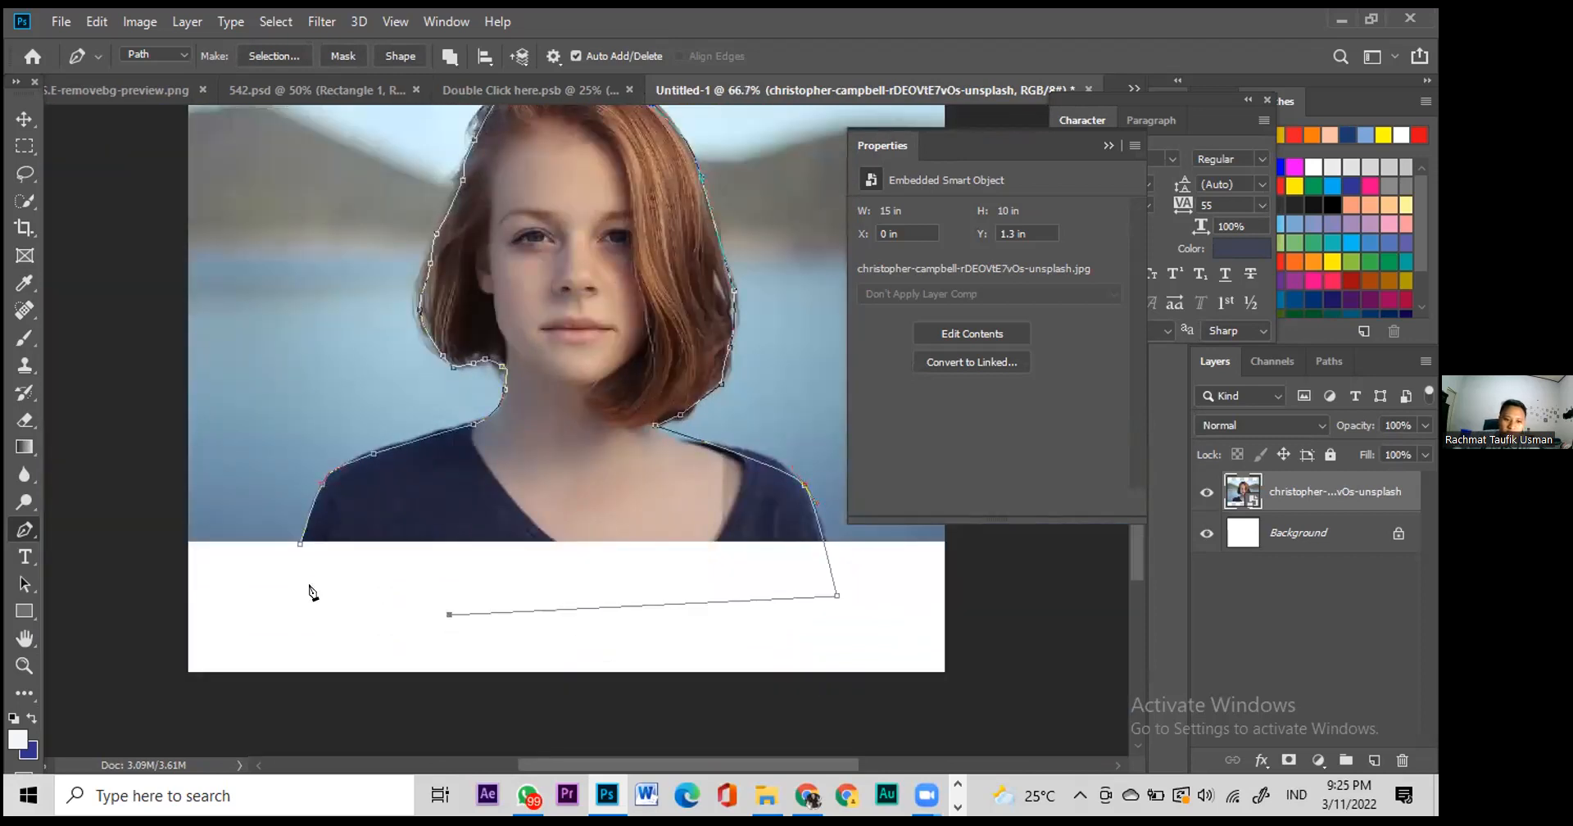
{"action": "left_click", "coordinate": [298, 545]}
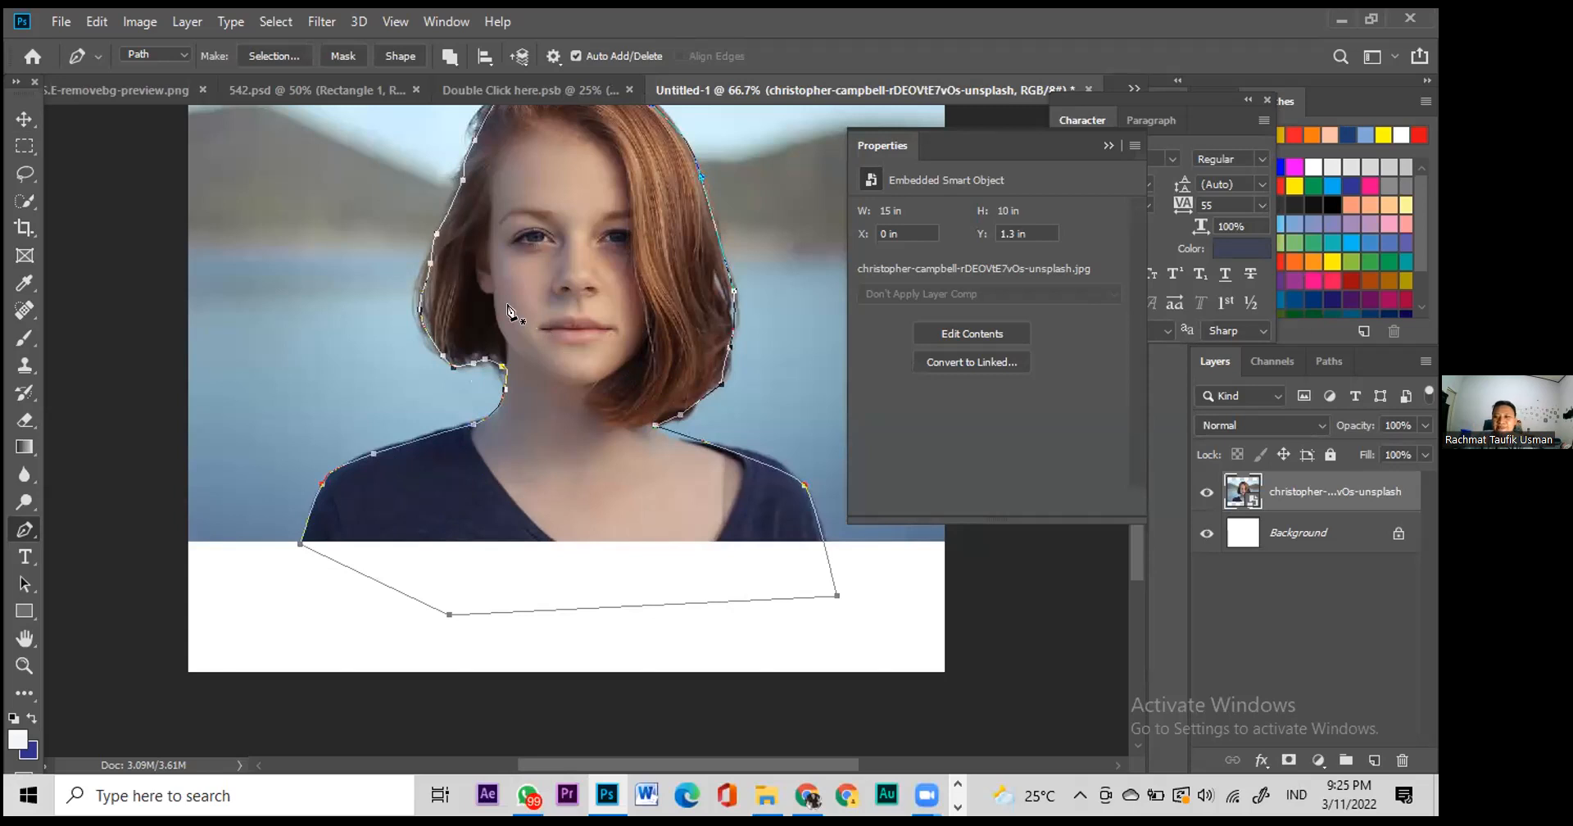
Step: Make a 0-feather selection from the path, copy it to Layer 1, and hide the photo layer
{"action": "right_click", "coordinate": [543, 279]}
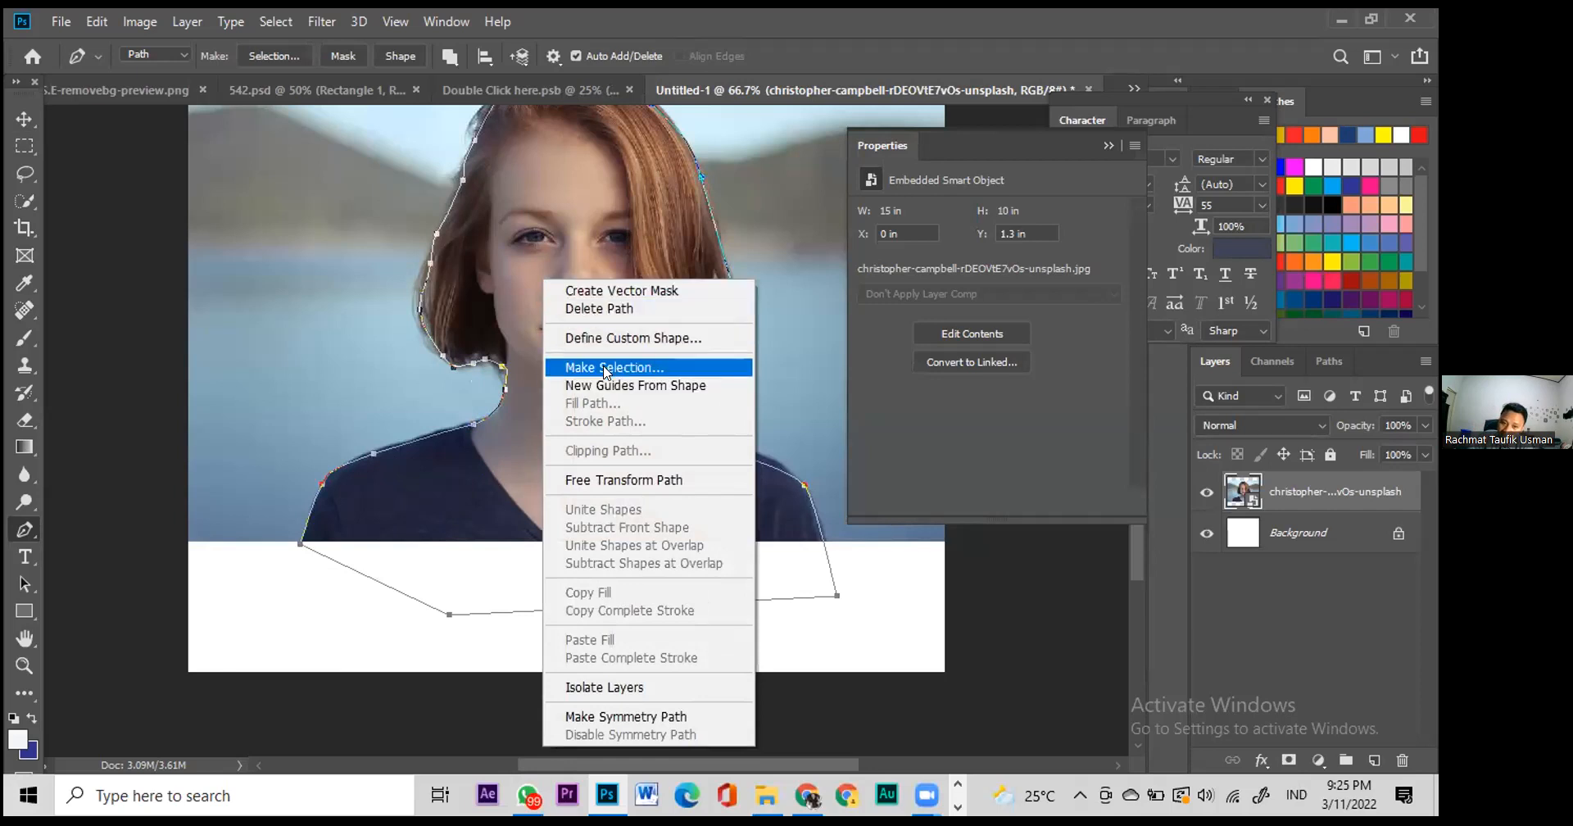
{"action": "left_click", "coordinate": [606, 368]}
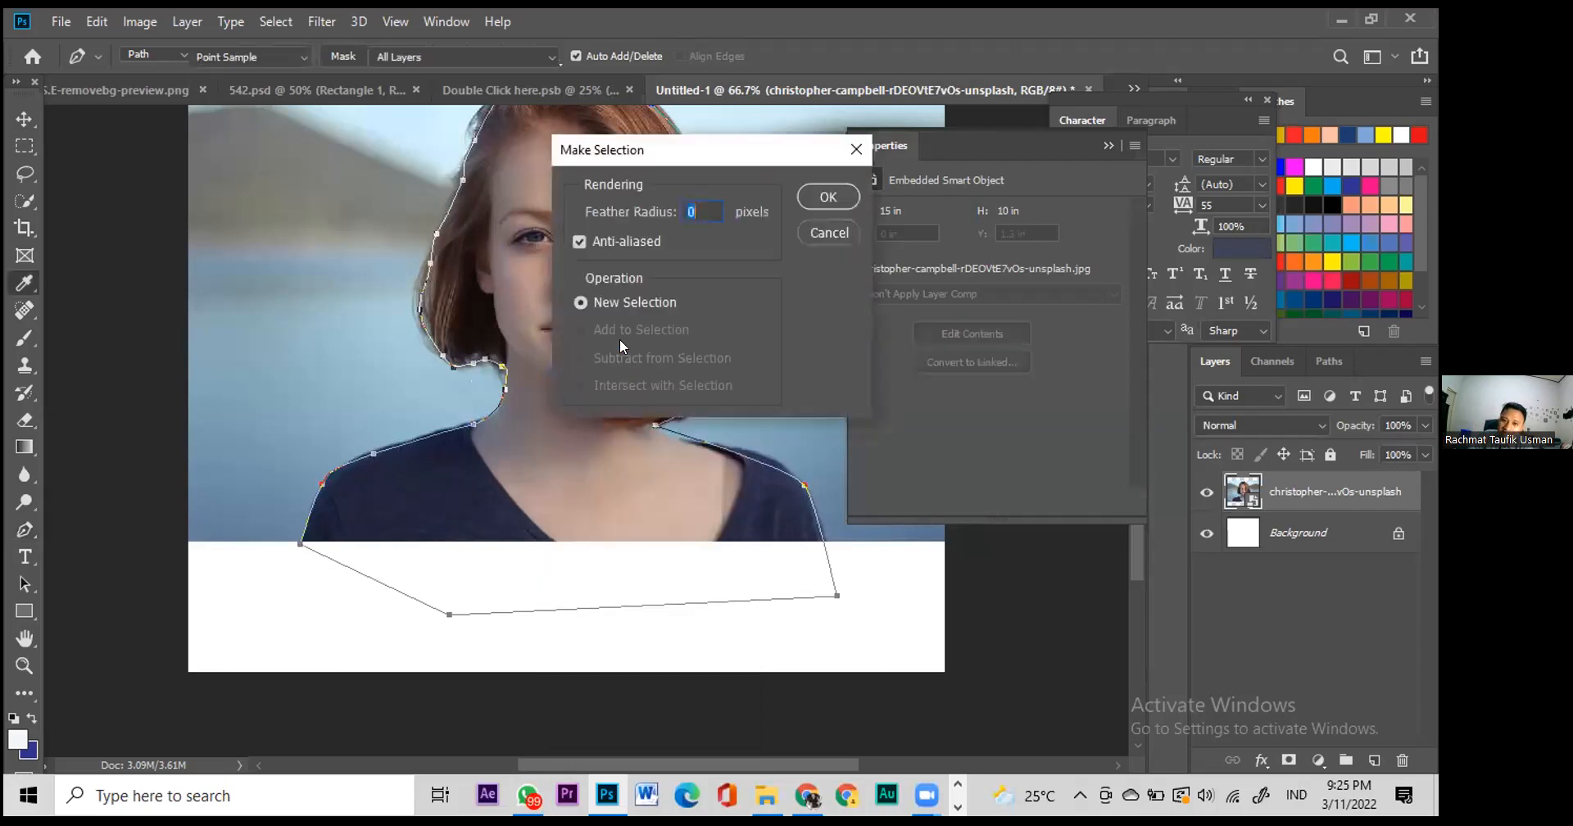
{"action": "left_click", "coordinate": [826, 195]}
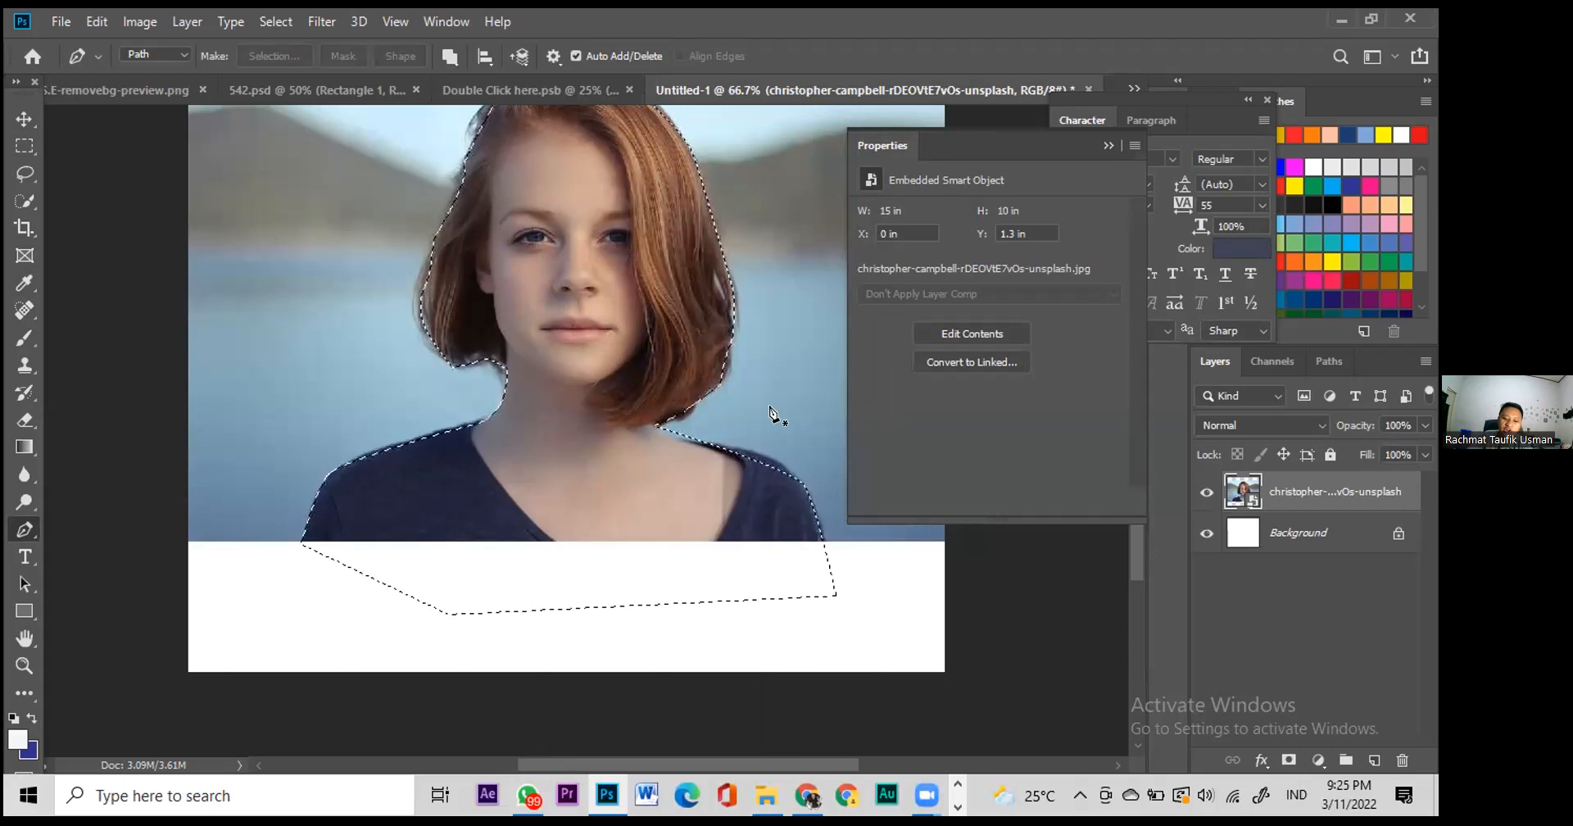
{"action": "key", "text": "ctrl+j"}
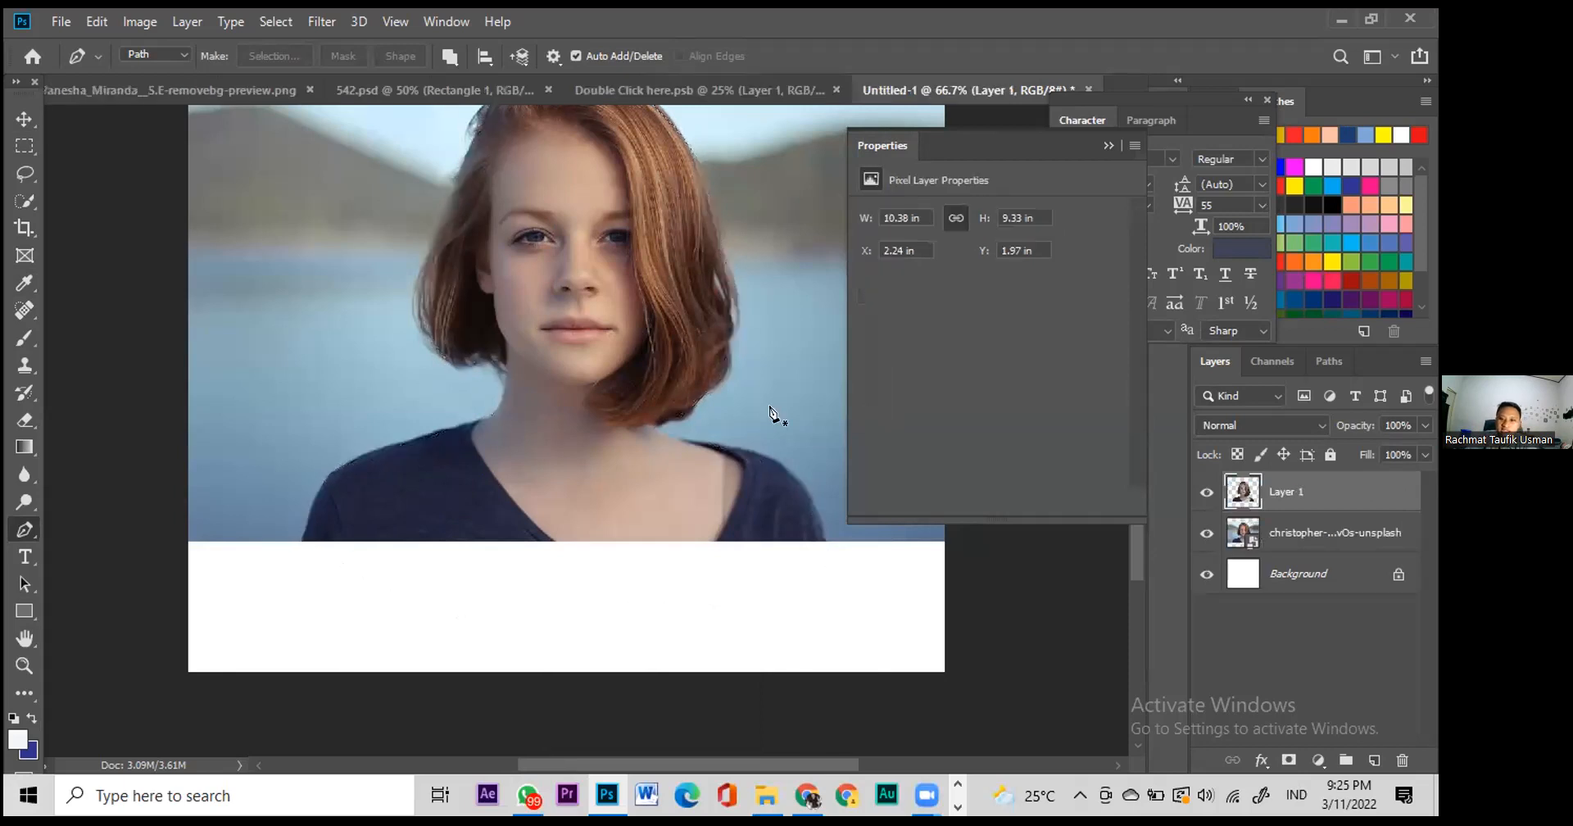
{"action": "left_click", "coordinate": [1208, 534]}
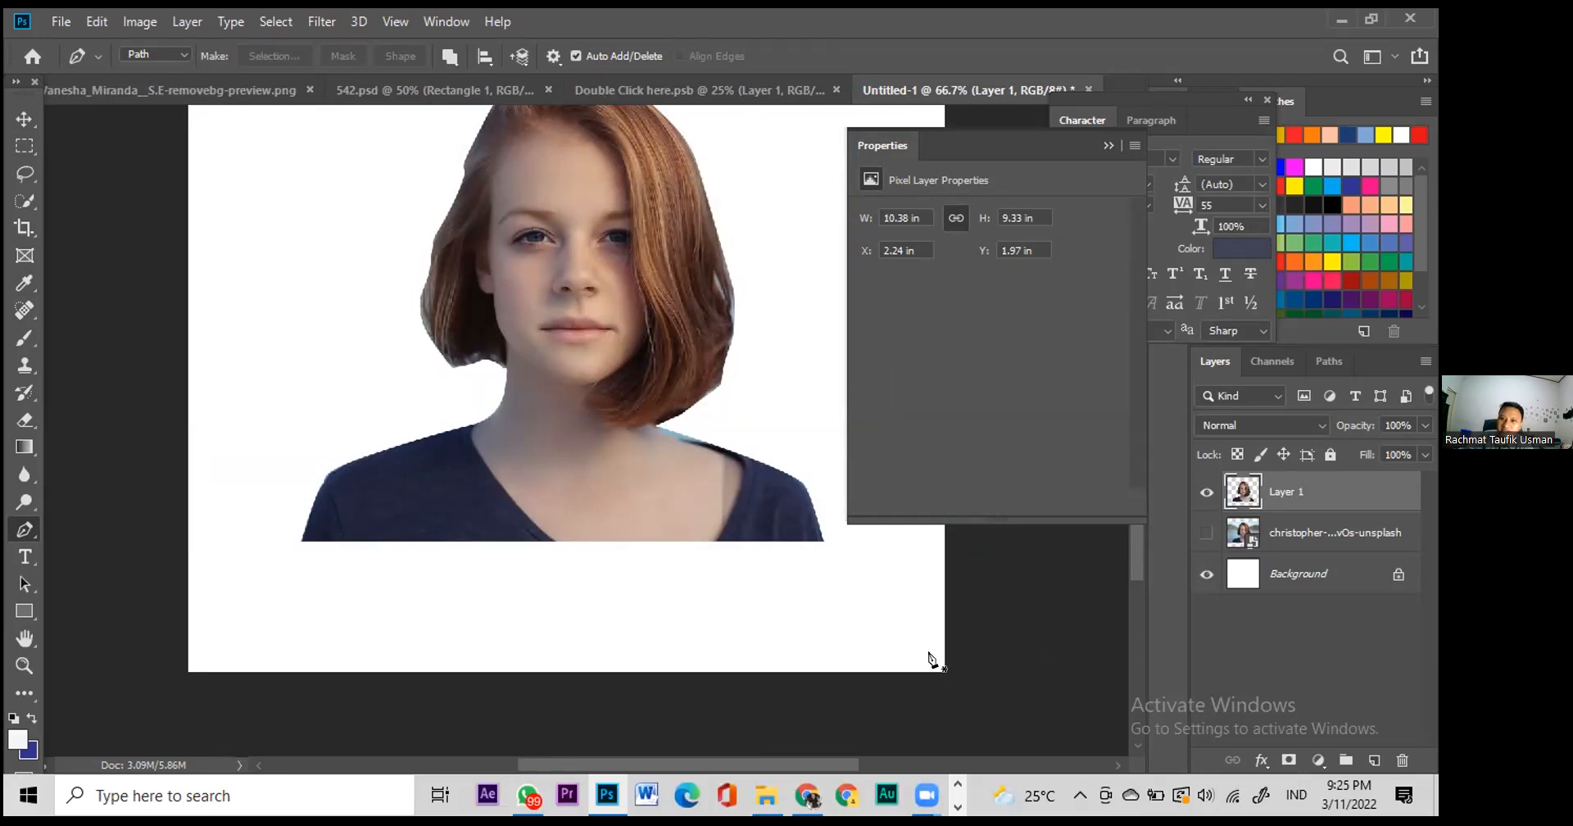
Step: Switch to the Move tool, glance at the pen tools list, and select the christopher photo layer
{"action": "scroll", "coordinate": [721, 633], "scroll_direction": "up", "scroll_amount": 2}
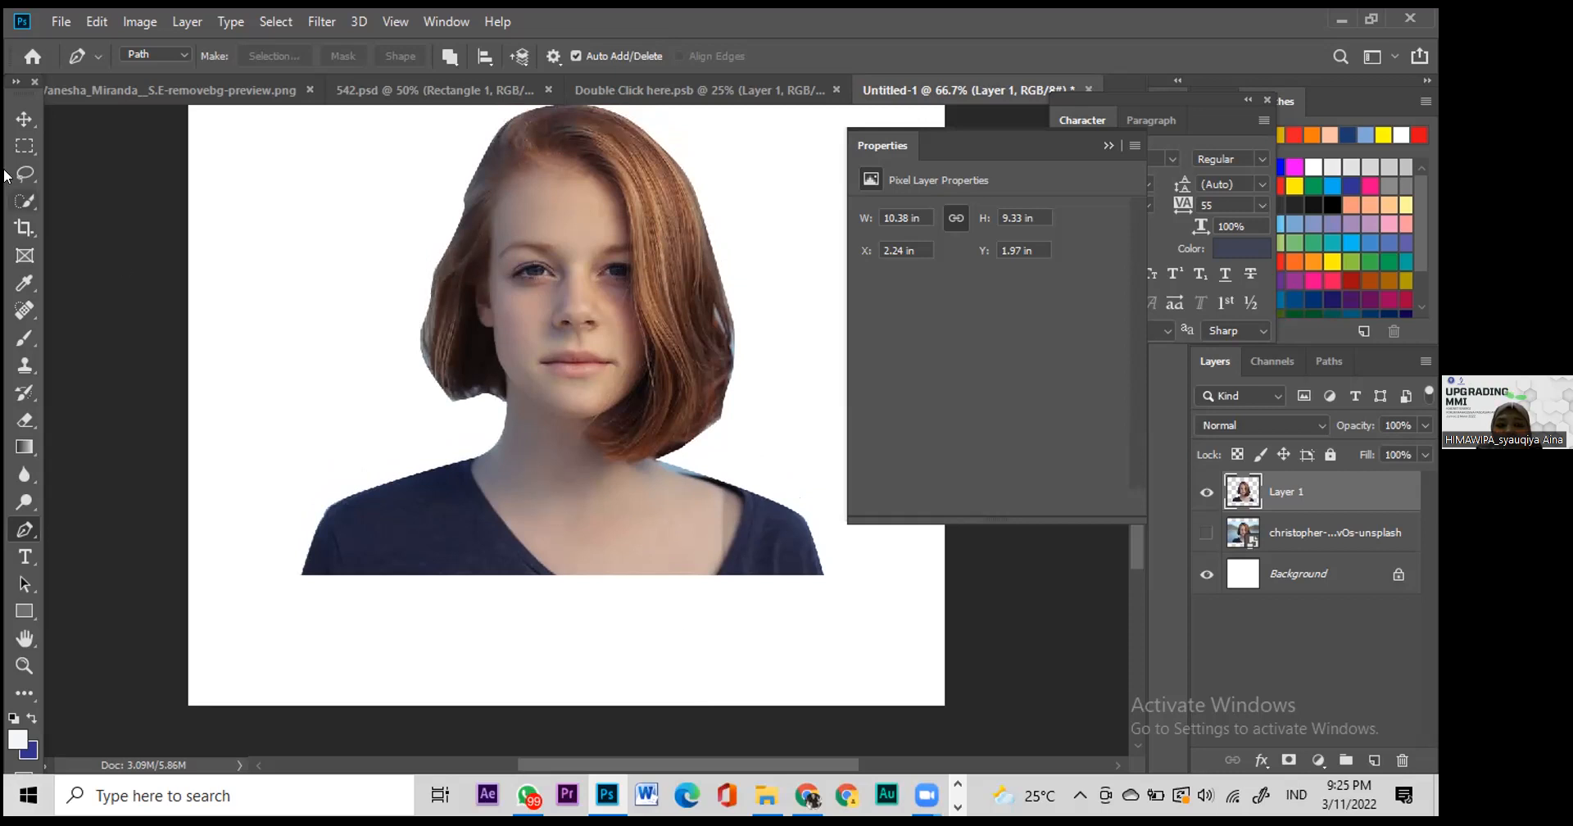
{"action": "left_click", "coordinate": [24, 119]}
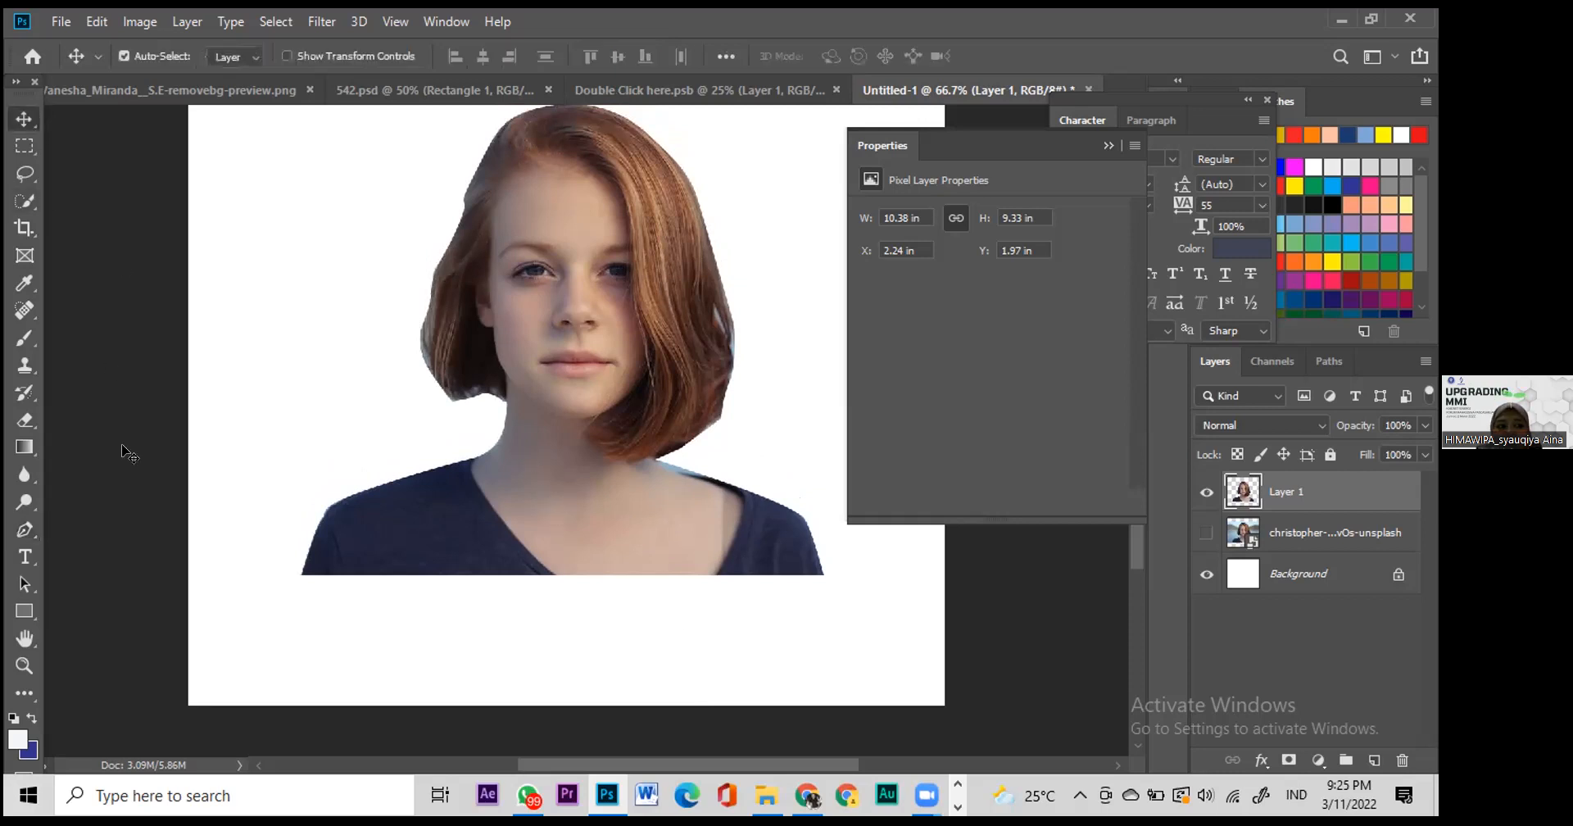
{"action": "left_click", "coordinate": [32, 530]}
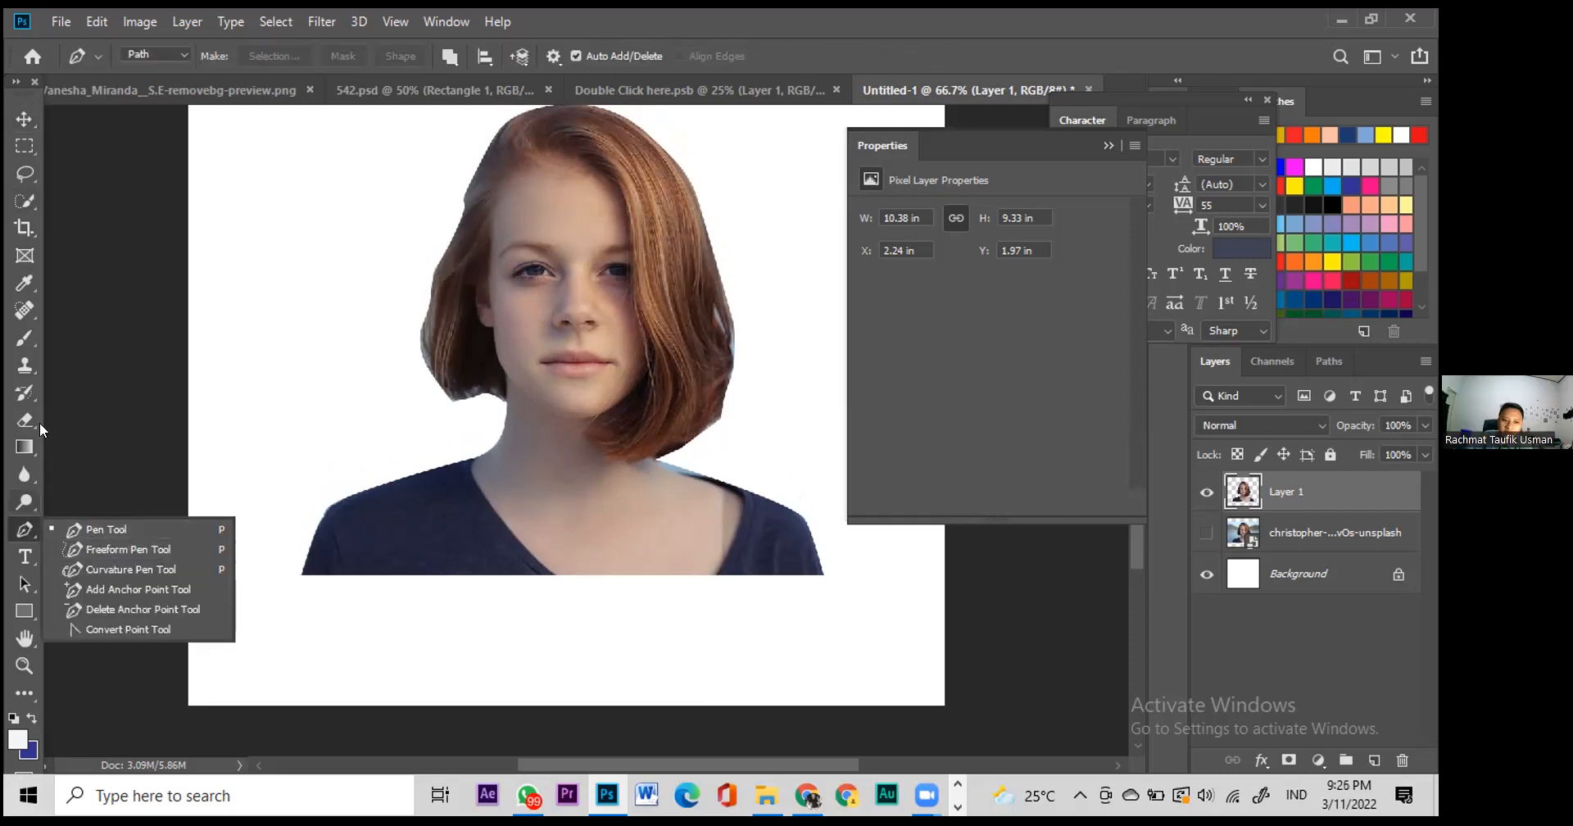
{"action": "left_click", "coordinate": [22, 535]}
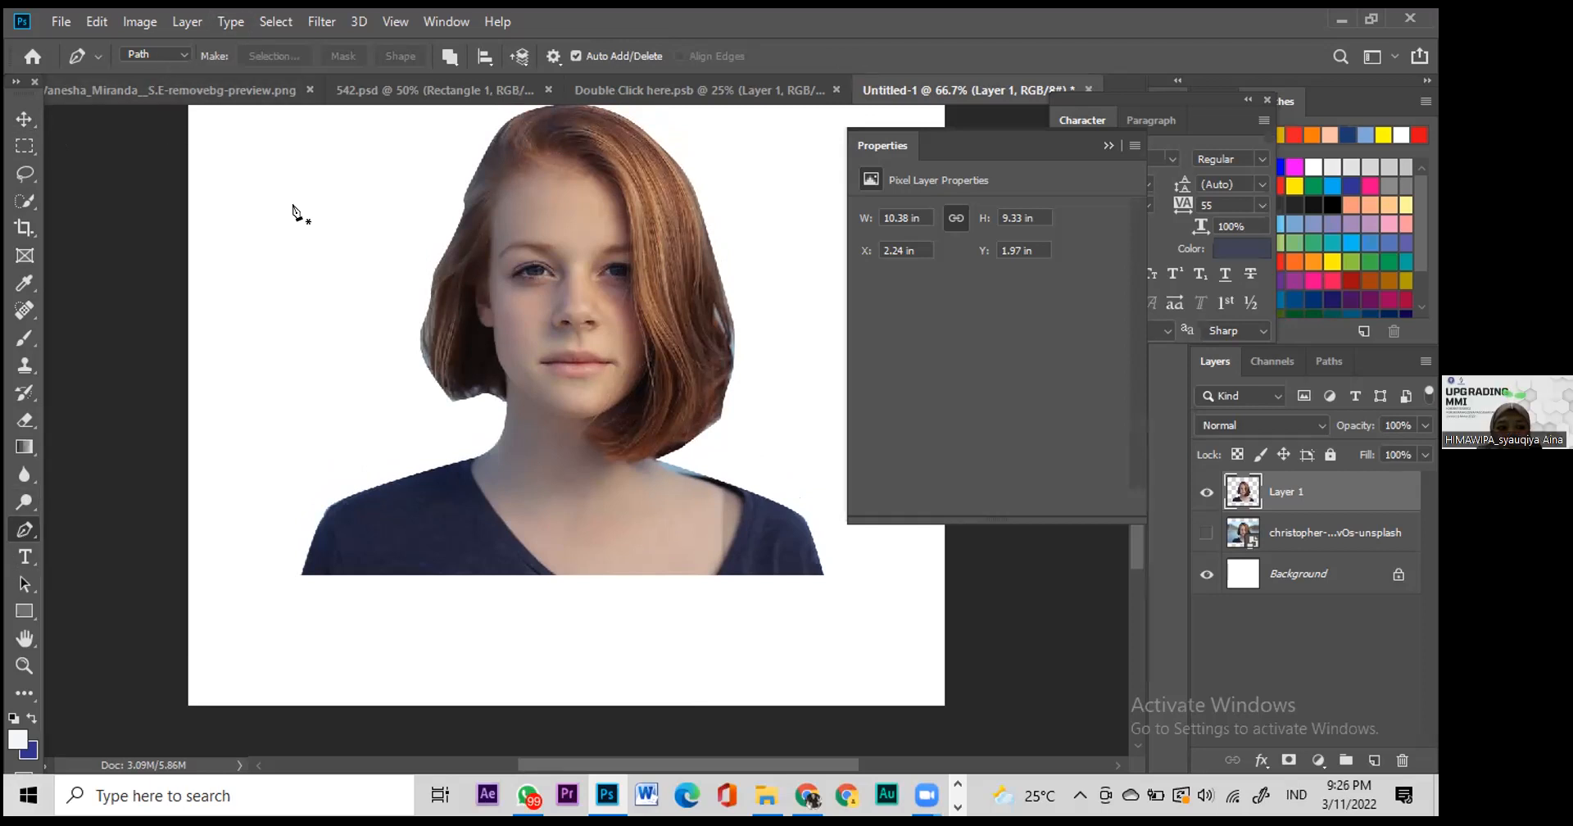
{"action": "left_click", "coordinate": [276, 21]}
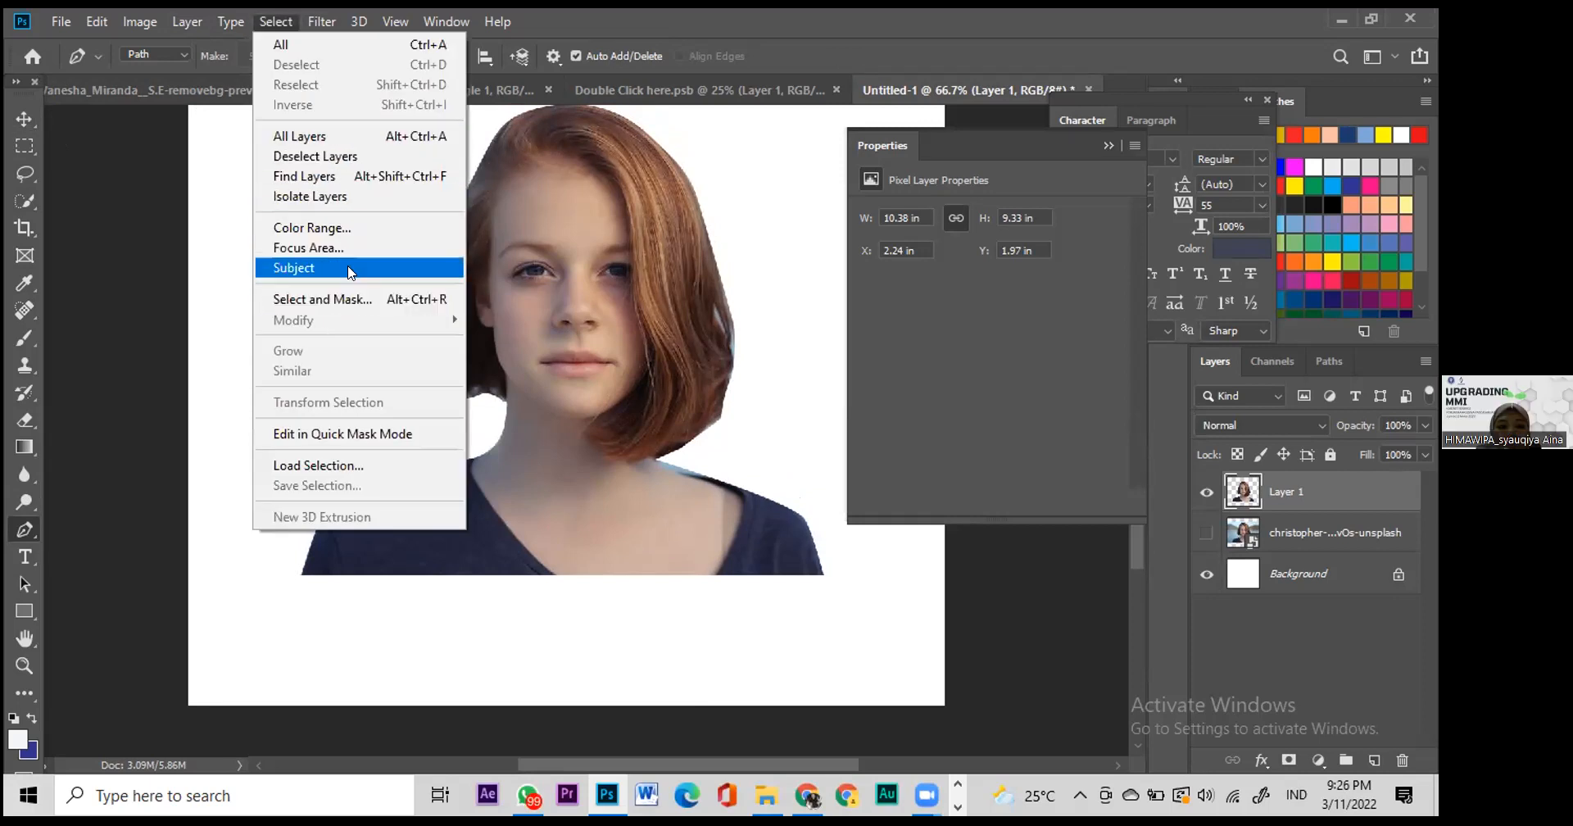
{"action": "left_click", "coordinate": [1269, 534]}
{"action": "left_click", "coordinate": [1269, 533]}
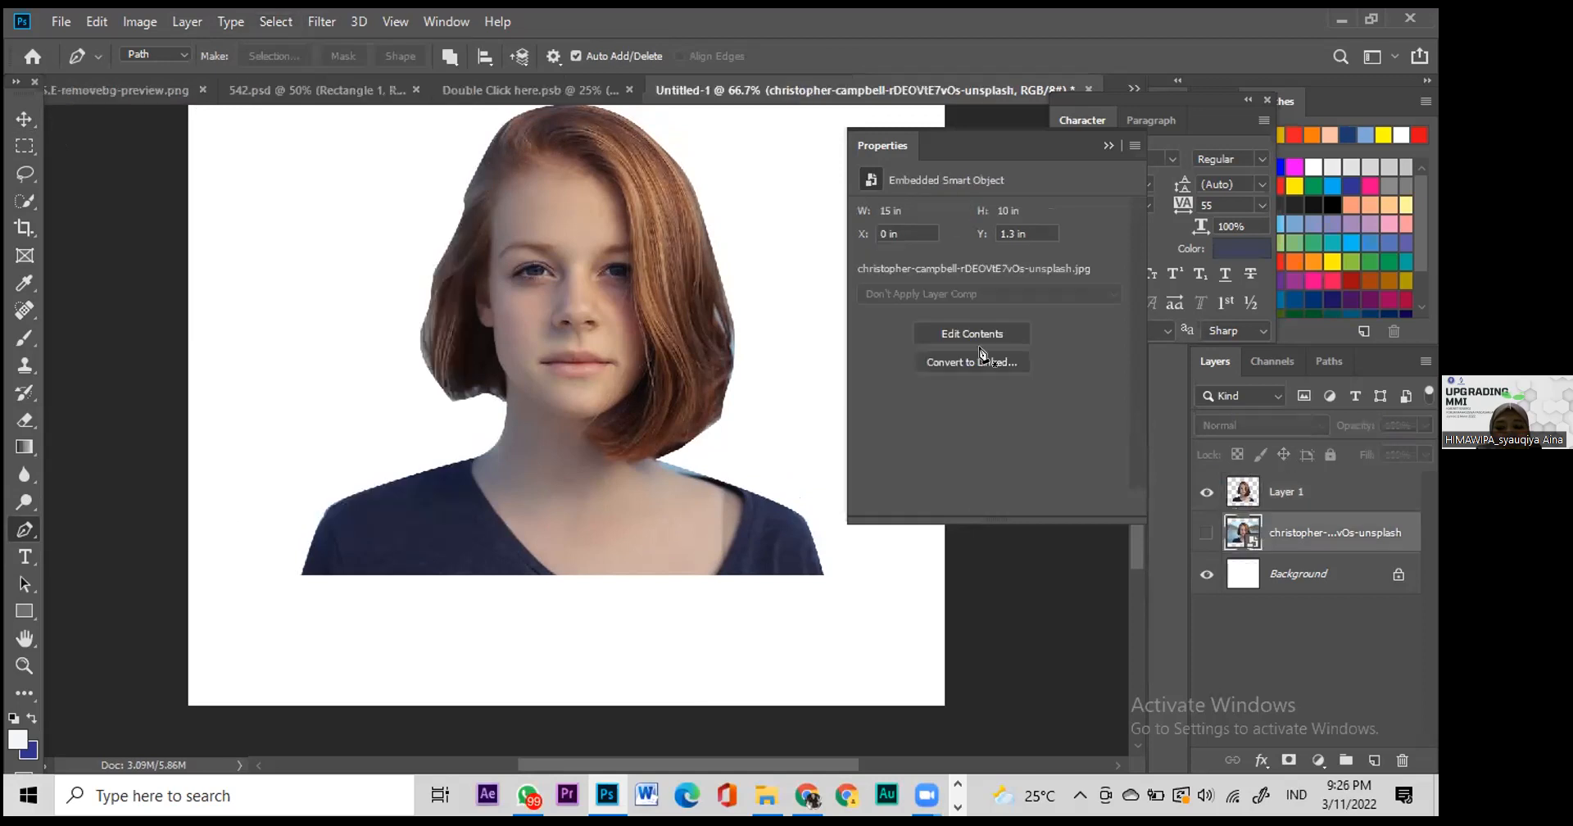
Step: Browse the Select, Type and Window menus, then make the christopher photo layer visible again
{"action": "left_click", "coordinate": [281, 24]}
{"action": "mouse_move", "coordinate": [229, 23]}
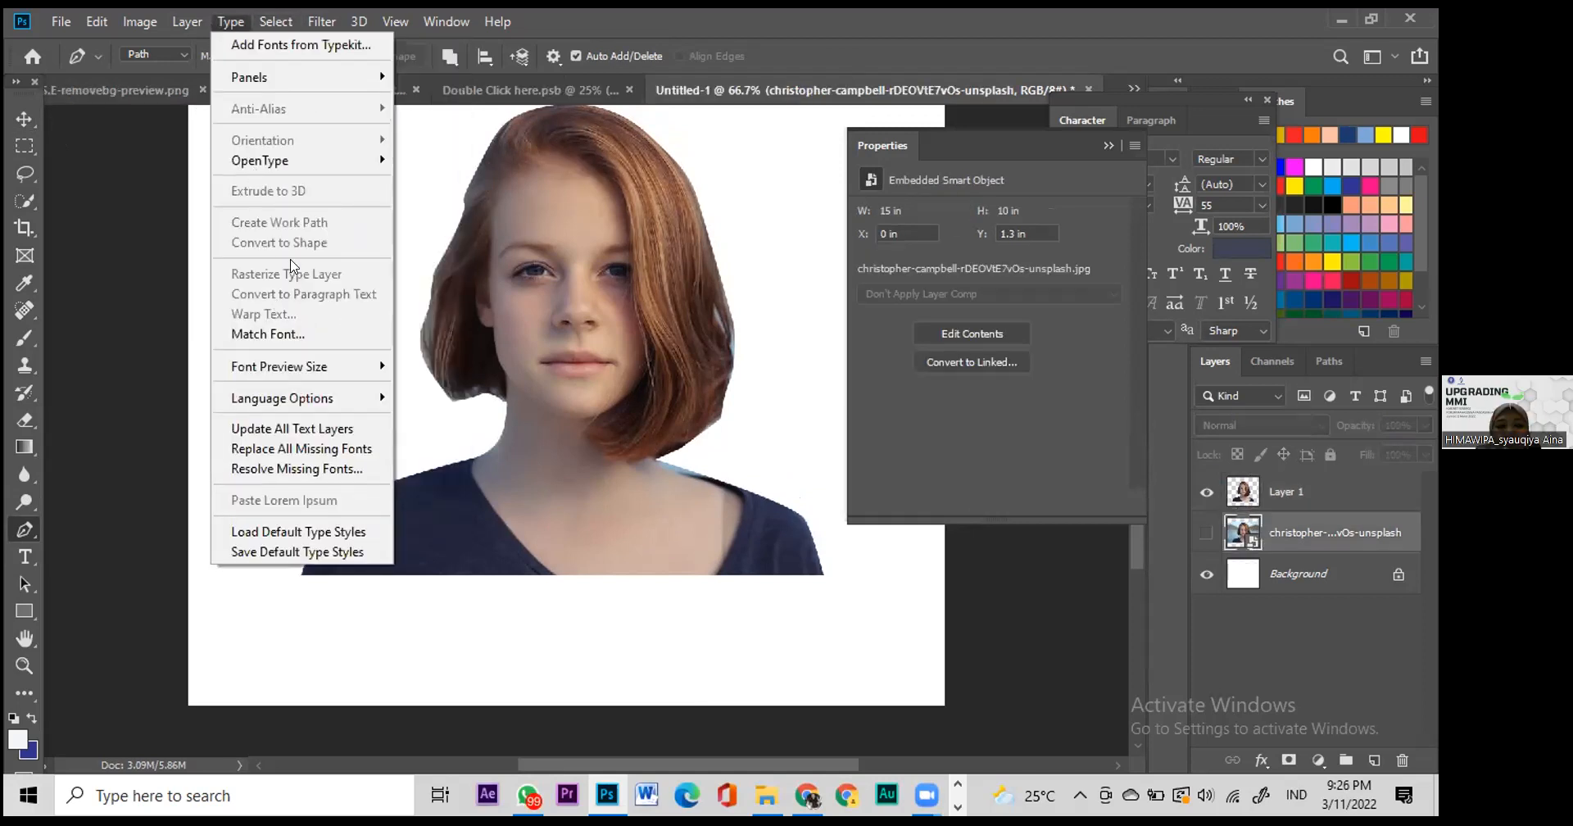
{"action": "mouse_move", "coordinate": [281, 29]}
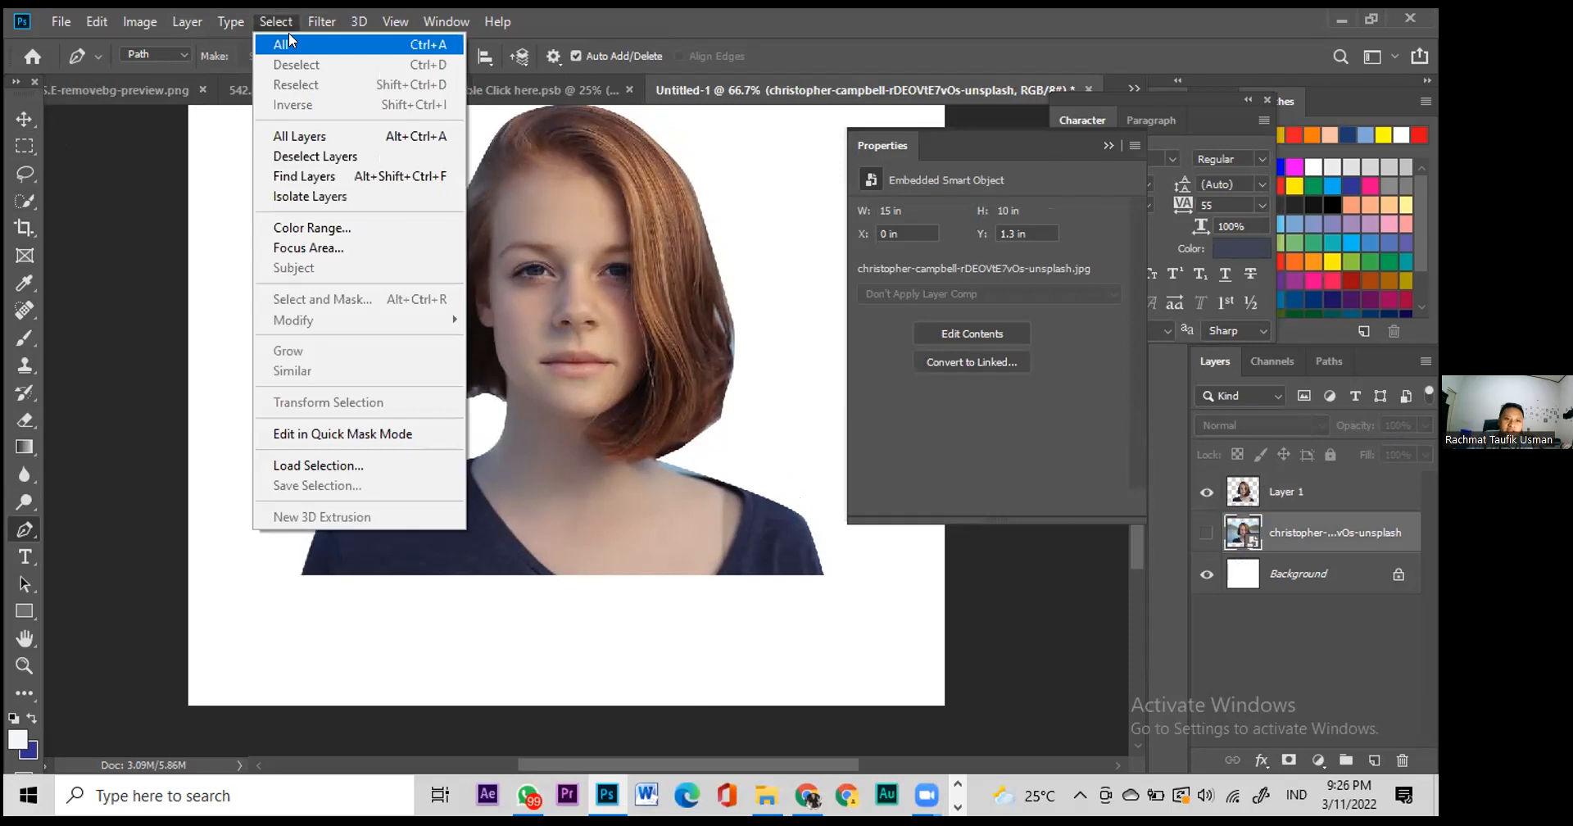
{"action": "left_click", "coordinate": [1435, 598]}
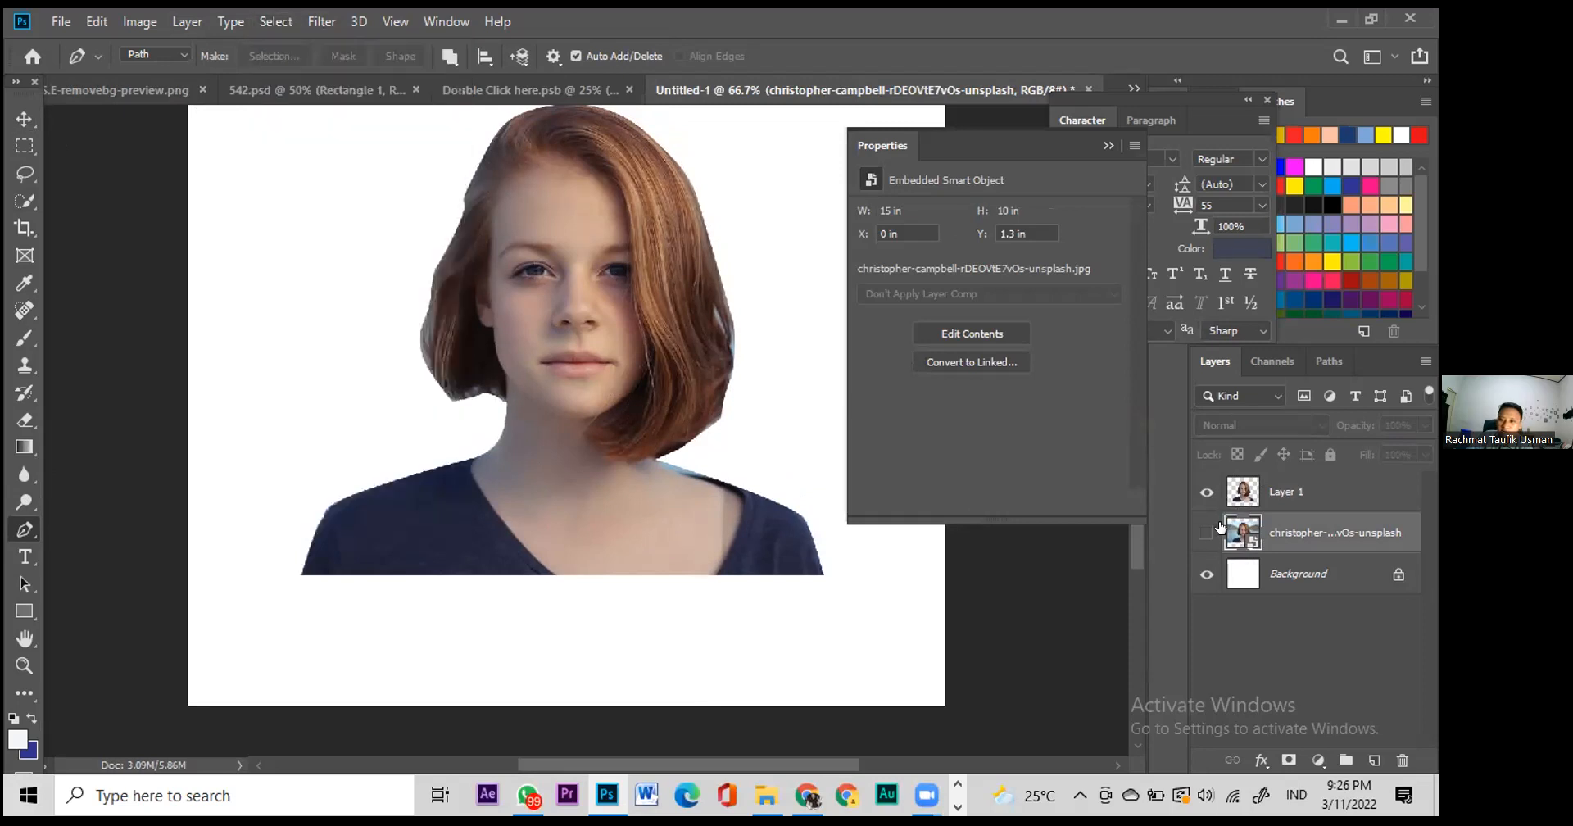
{"action": "left_click", "coordinate": [187, 21]}
{"action": "mouse_move", "coordinate": [446, 21]}
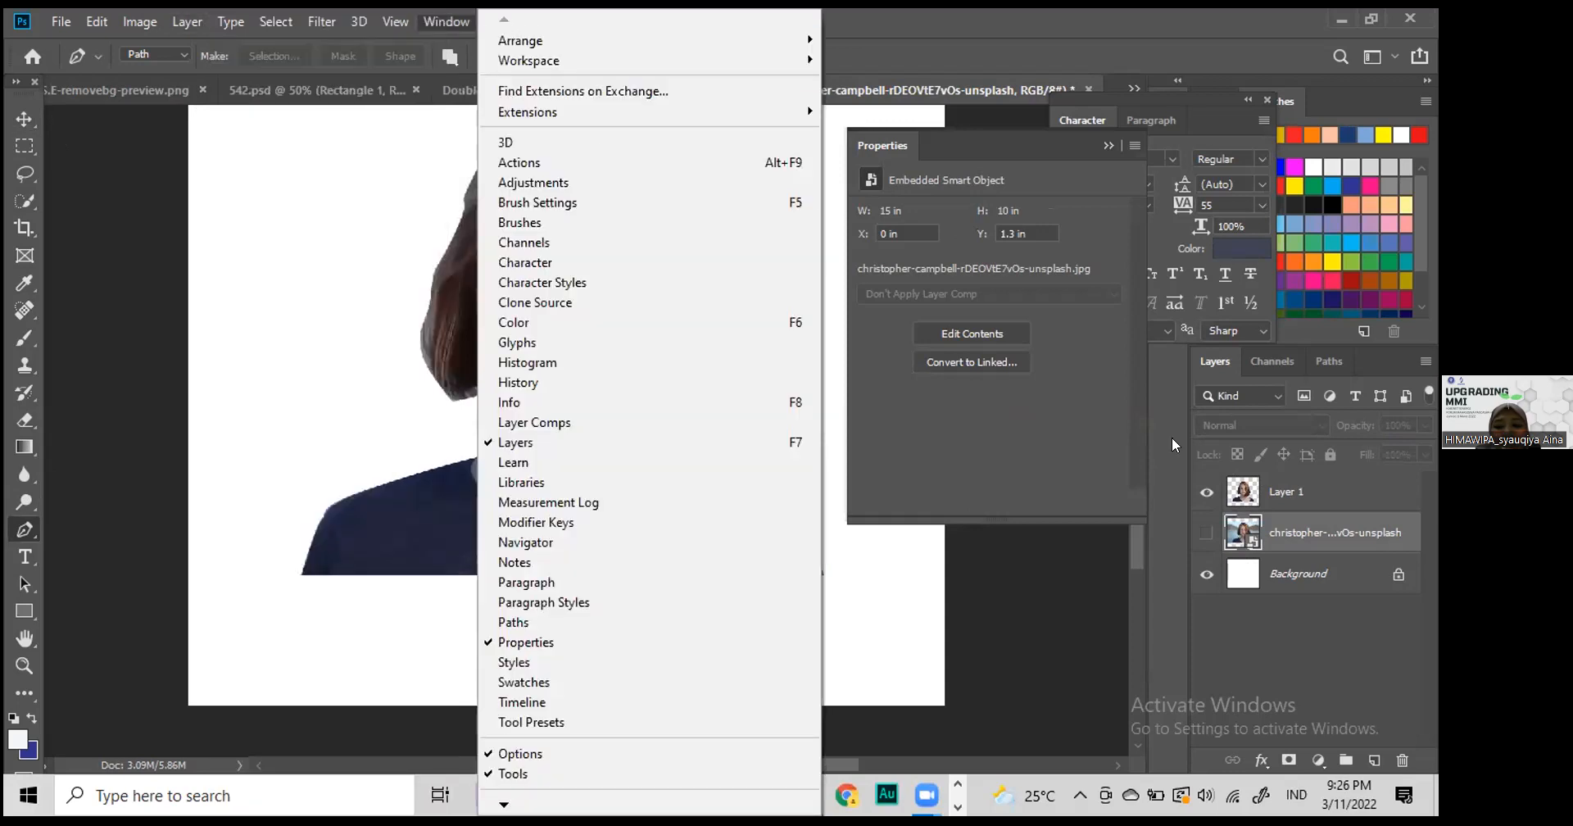
{"action": "left_click", "coordinate": [1206, 534]}
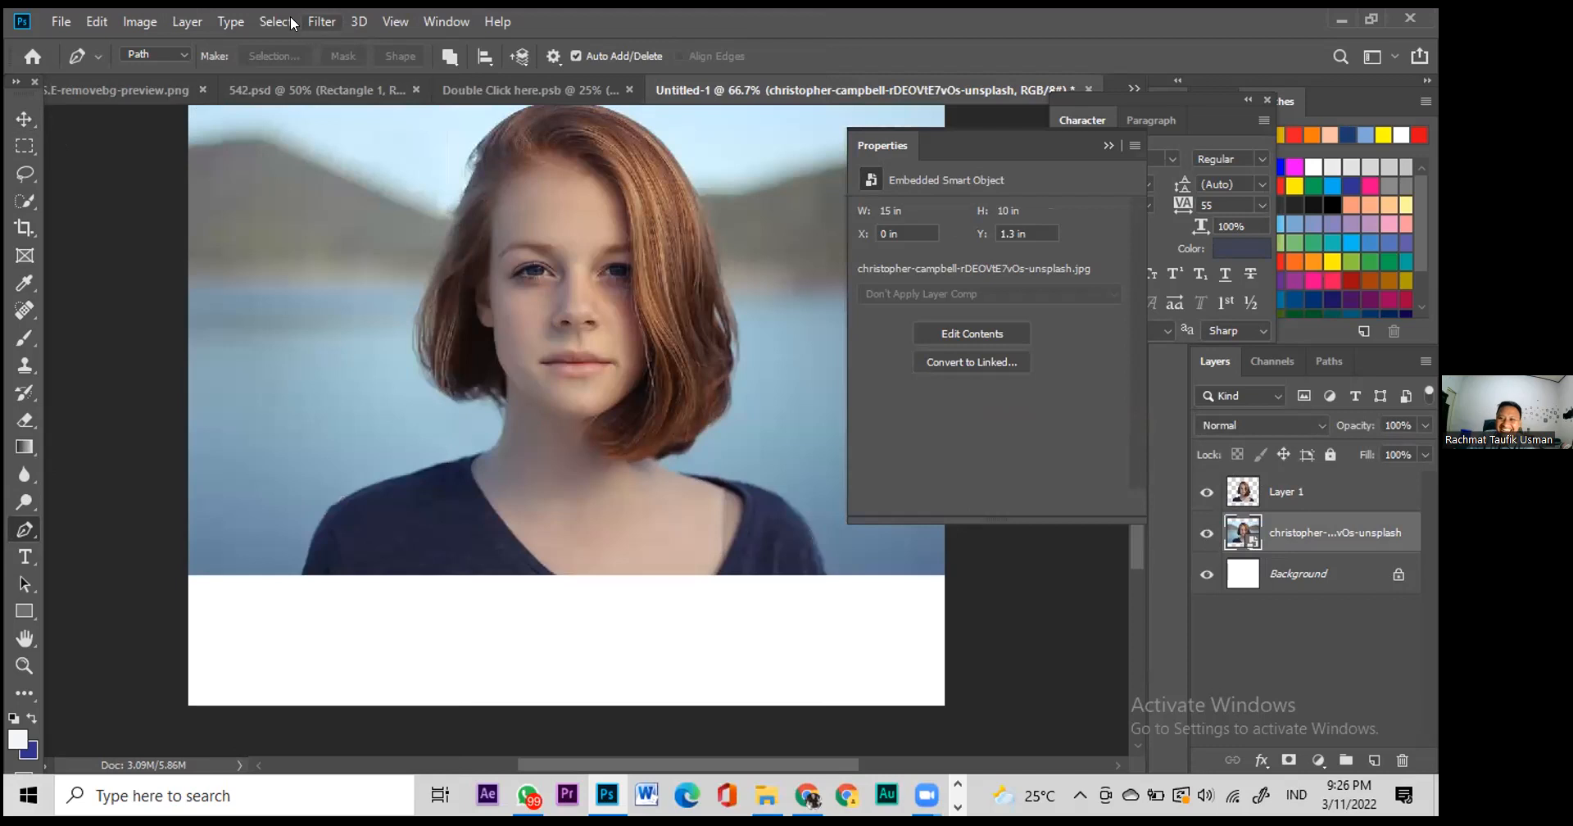
Step: Use Select > Subject, copy the result to Layer 2, and hide the photo layer and Layer 1
{"action": "left_click", "coordinate": [292, 22]}
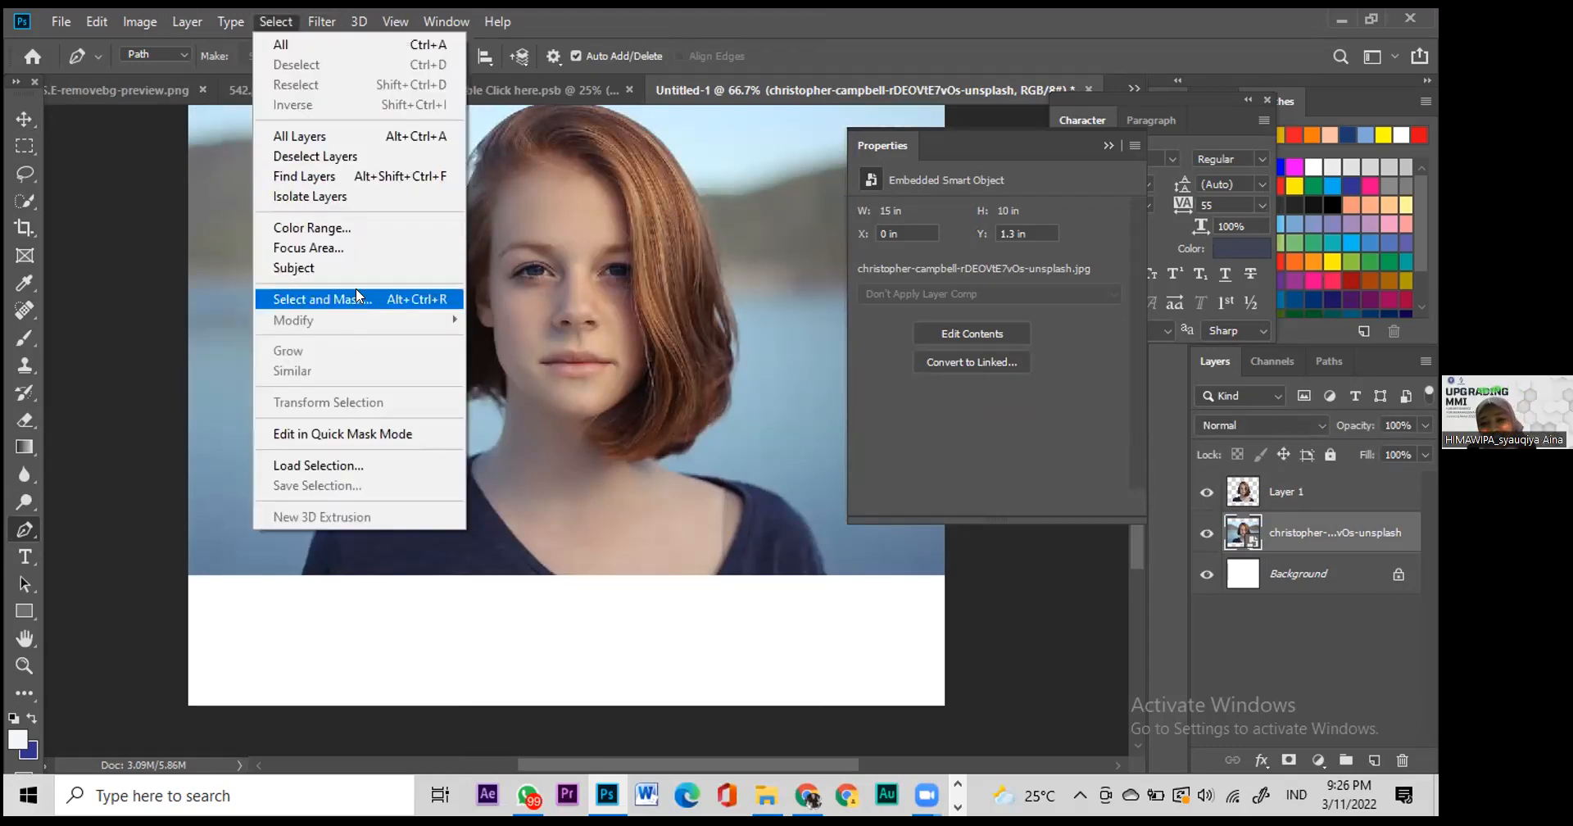
{"action": "left_click", "coordinate": [346, 271]}
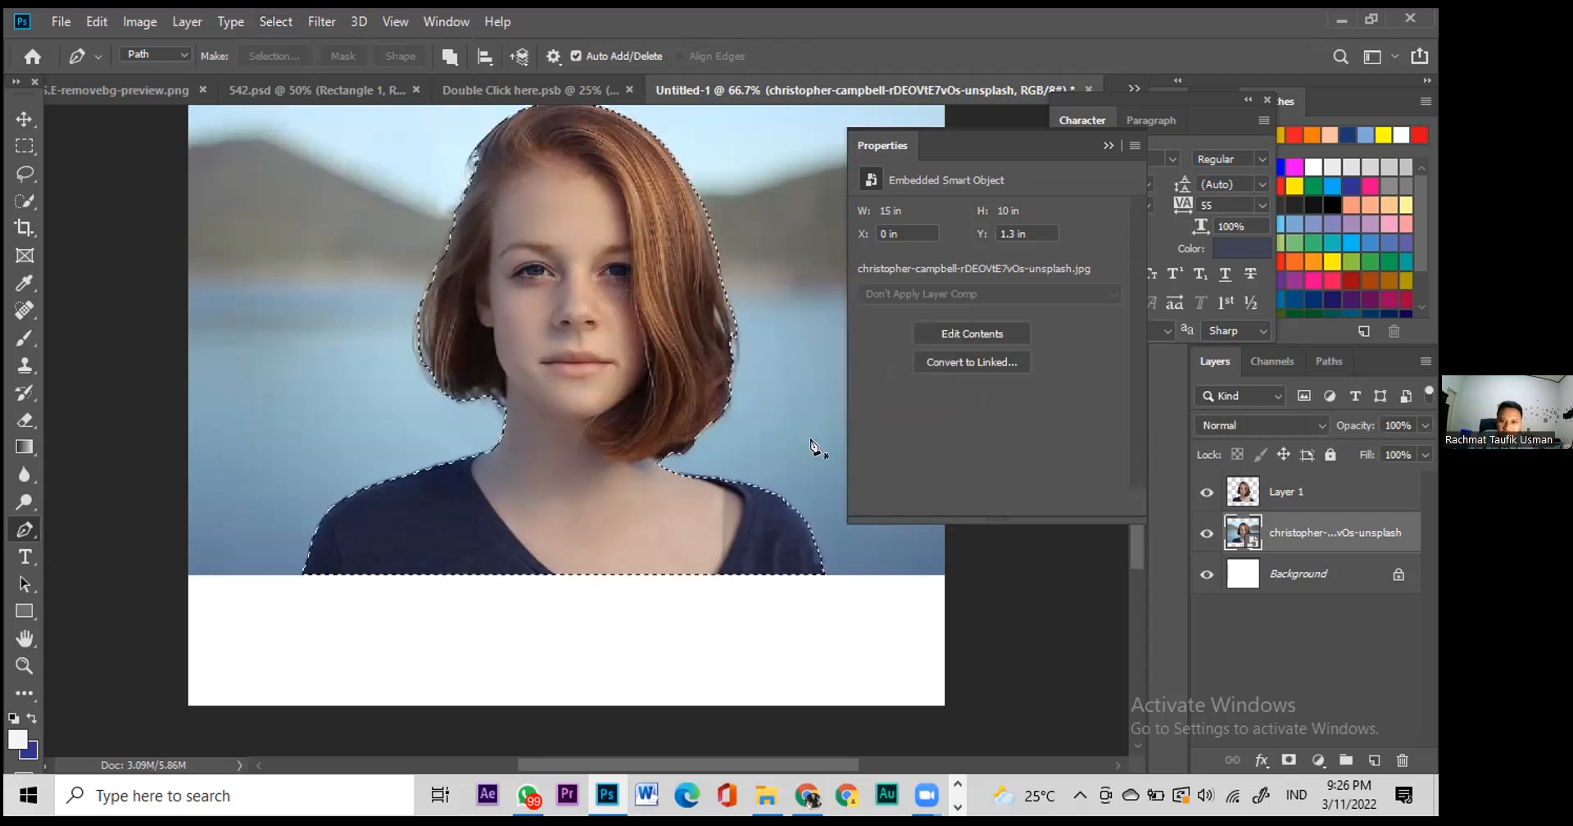
{"action": "left_click", "coordinate": [24, 120]}
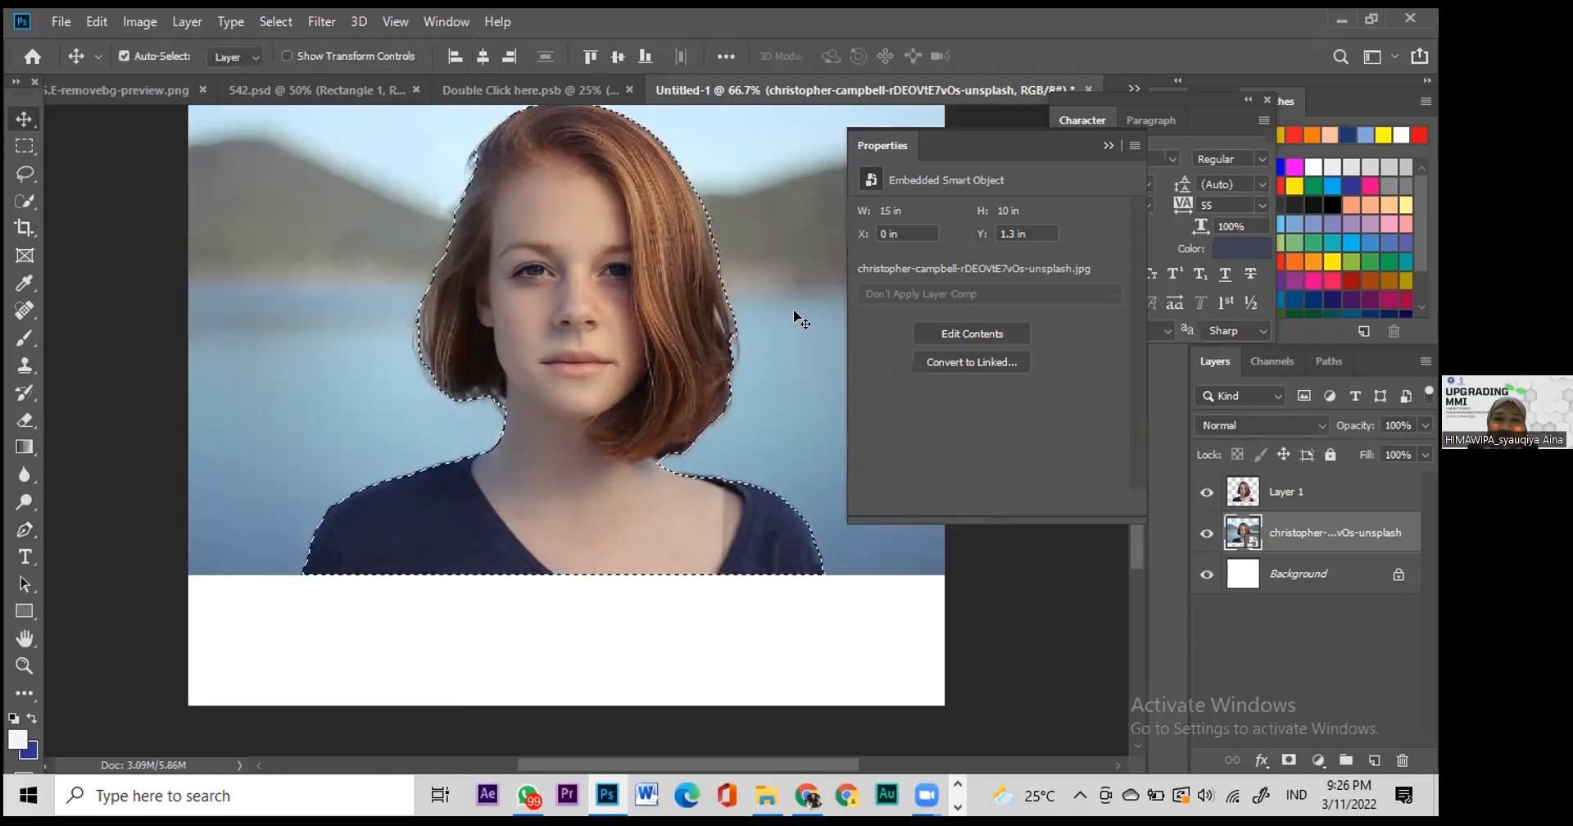
{"action": "key", "text": "ctrl+j"}
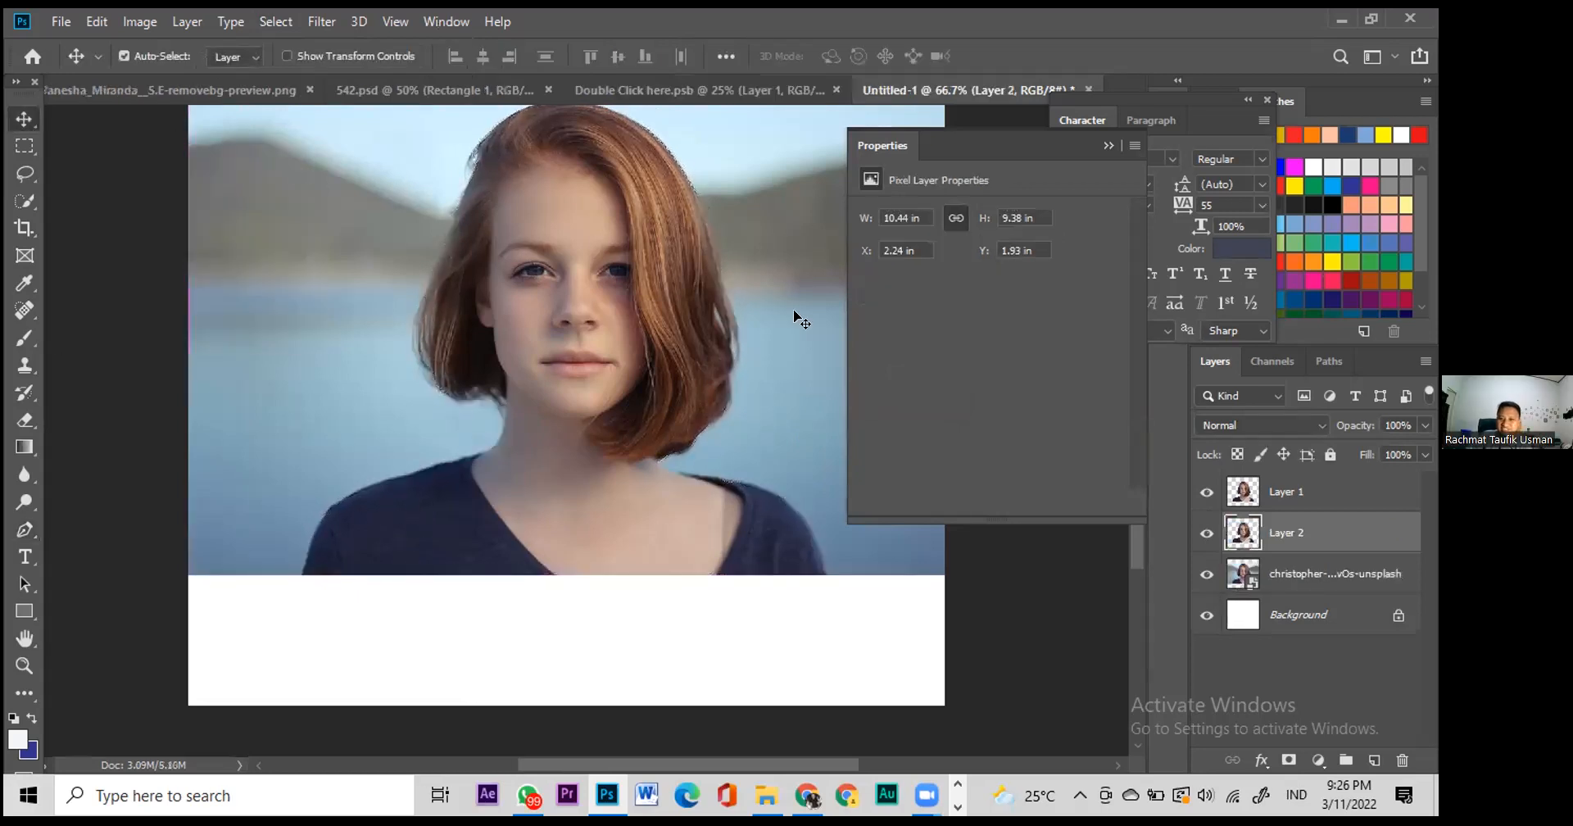
{"action": "left_click", "coordinate": [1207, 574]}
{"action": "left_click", "coordinate": [1206, 492]}
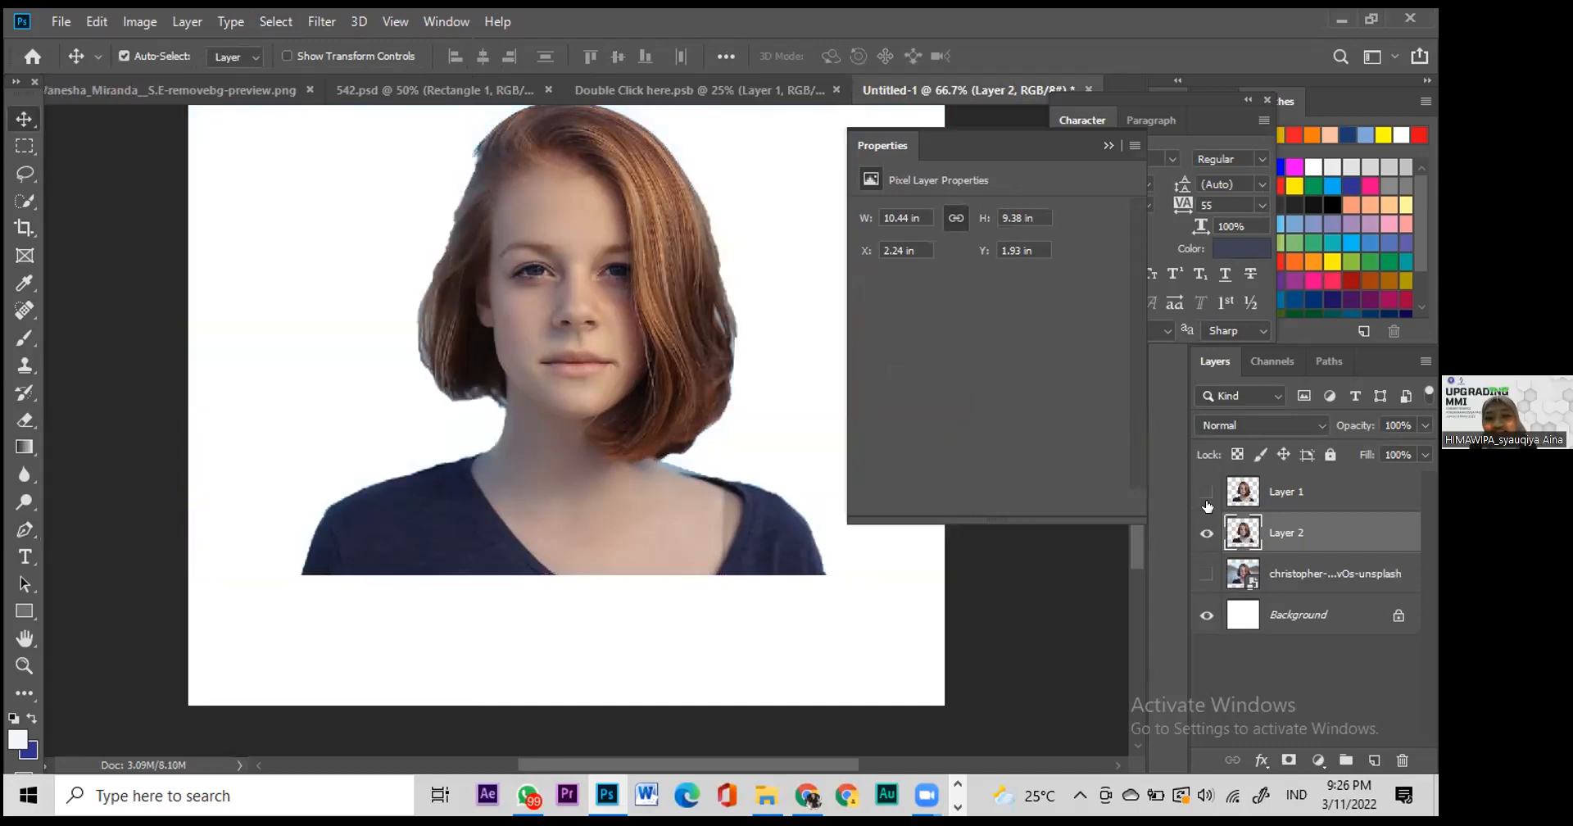
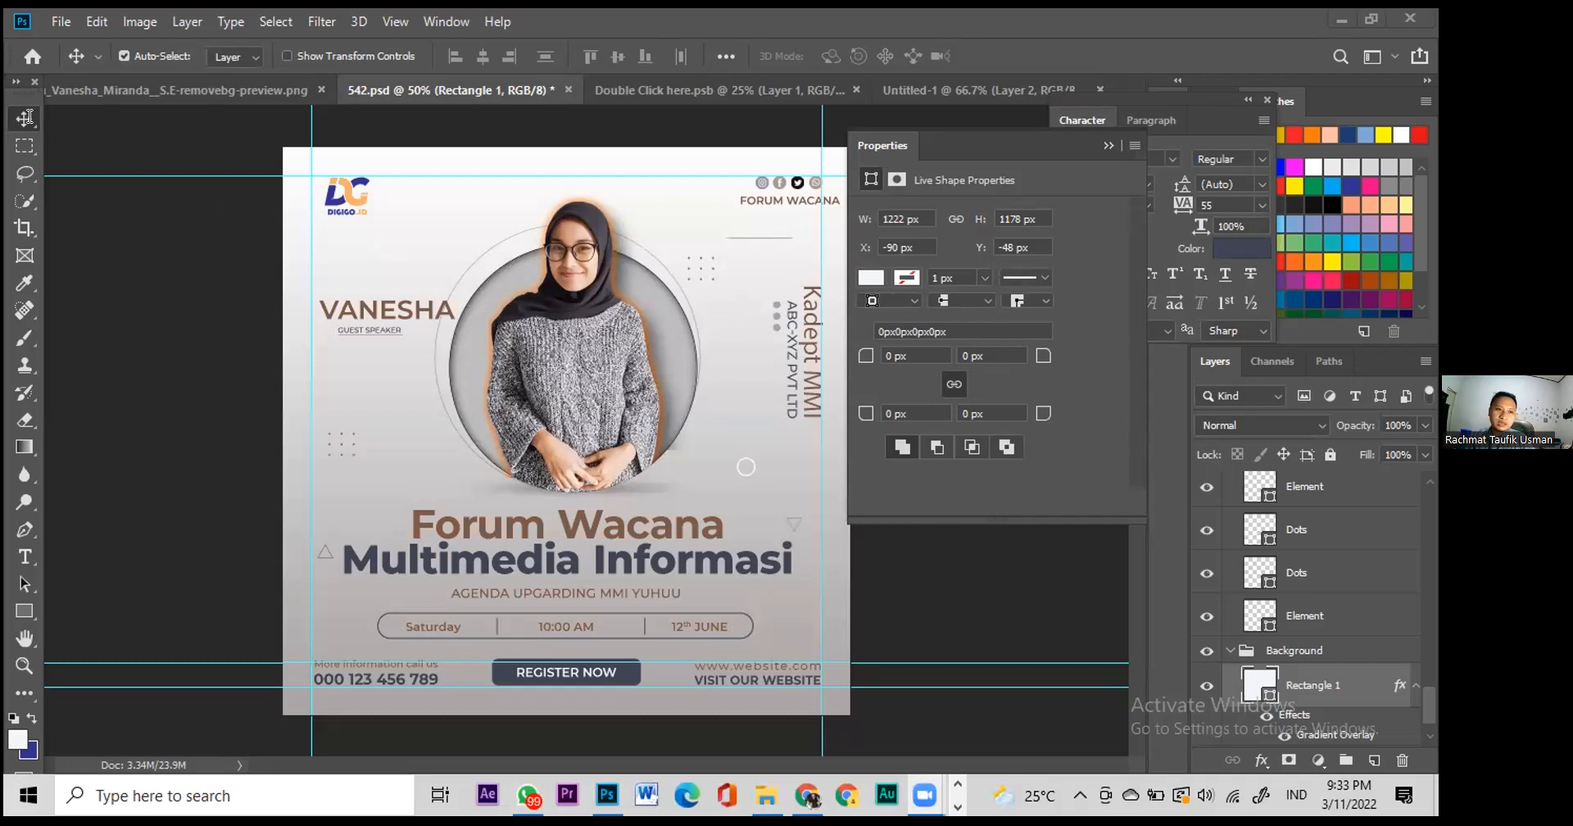
Step: Save 542.psd with Ctrl+S, then bring up its Save As dialog
{"action": "left_click", "coordinate": [340, 647]}
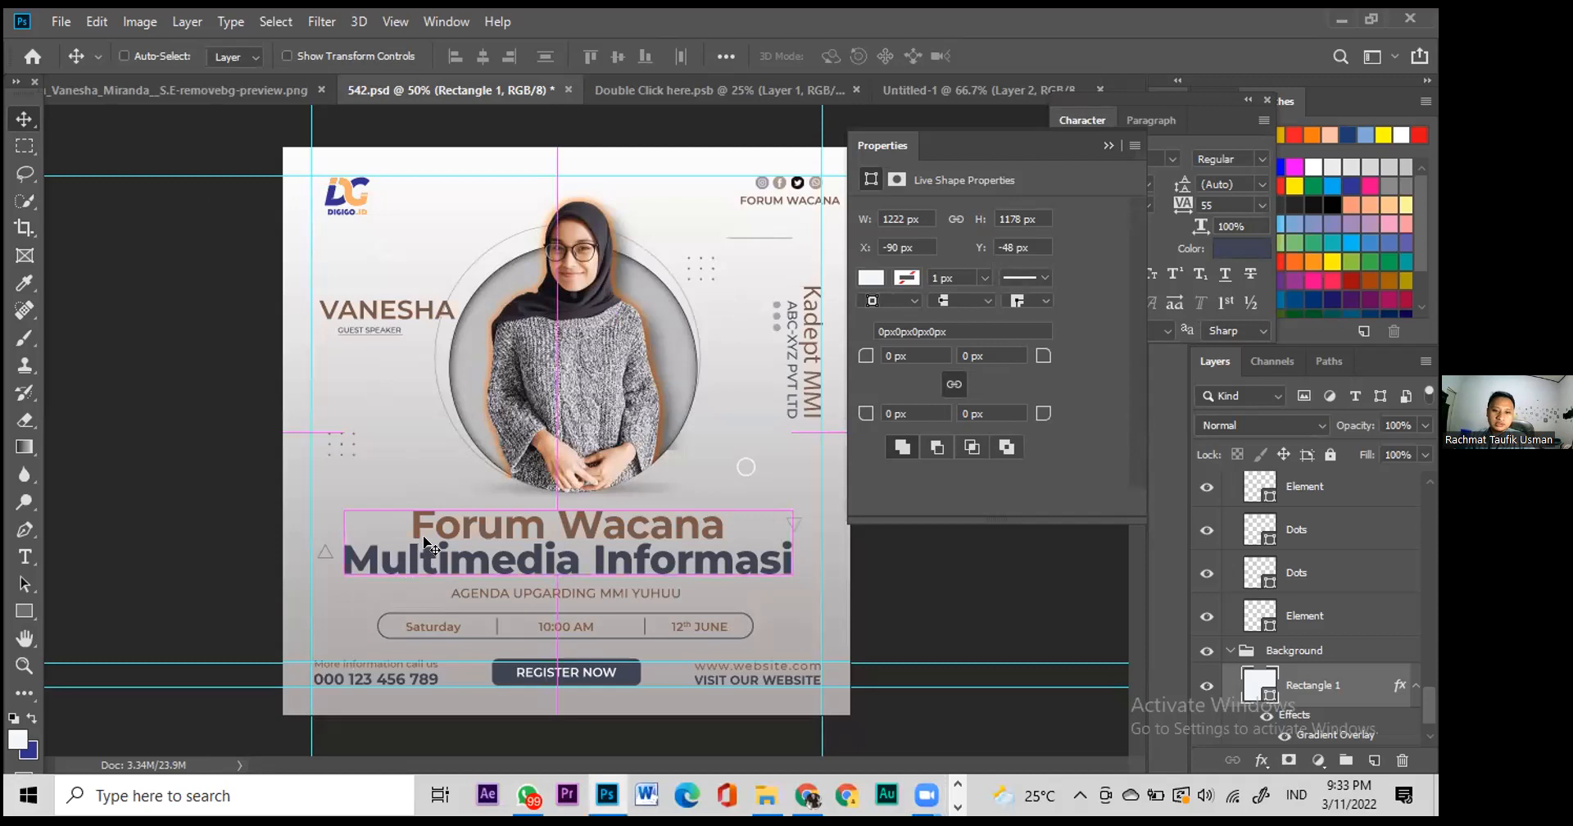
{"action": "key", "text": "ctrl+s"}
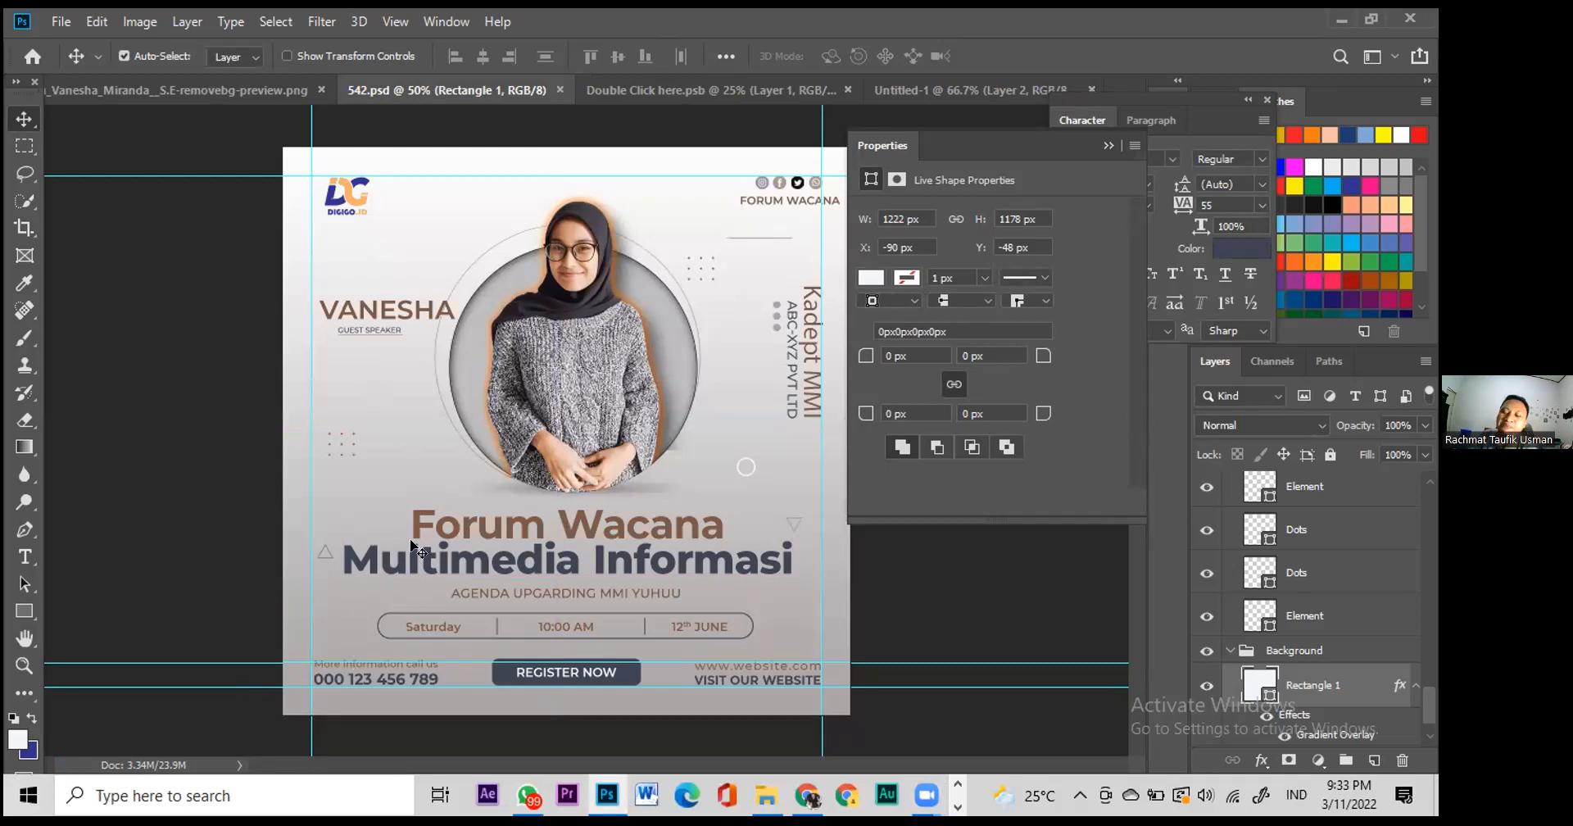
{"action": "key", "text": "ctrl"}
{"action": "key", "text": "ctrl+shift+s"}
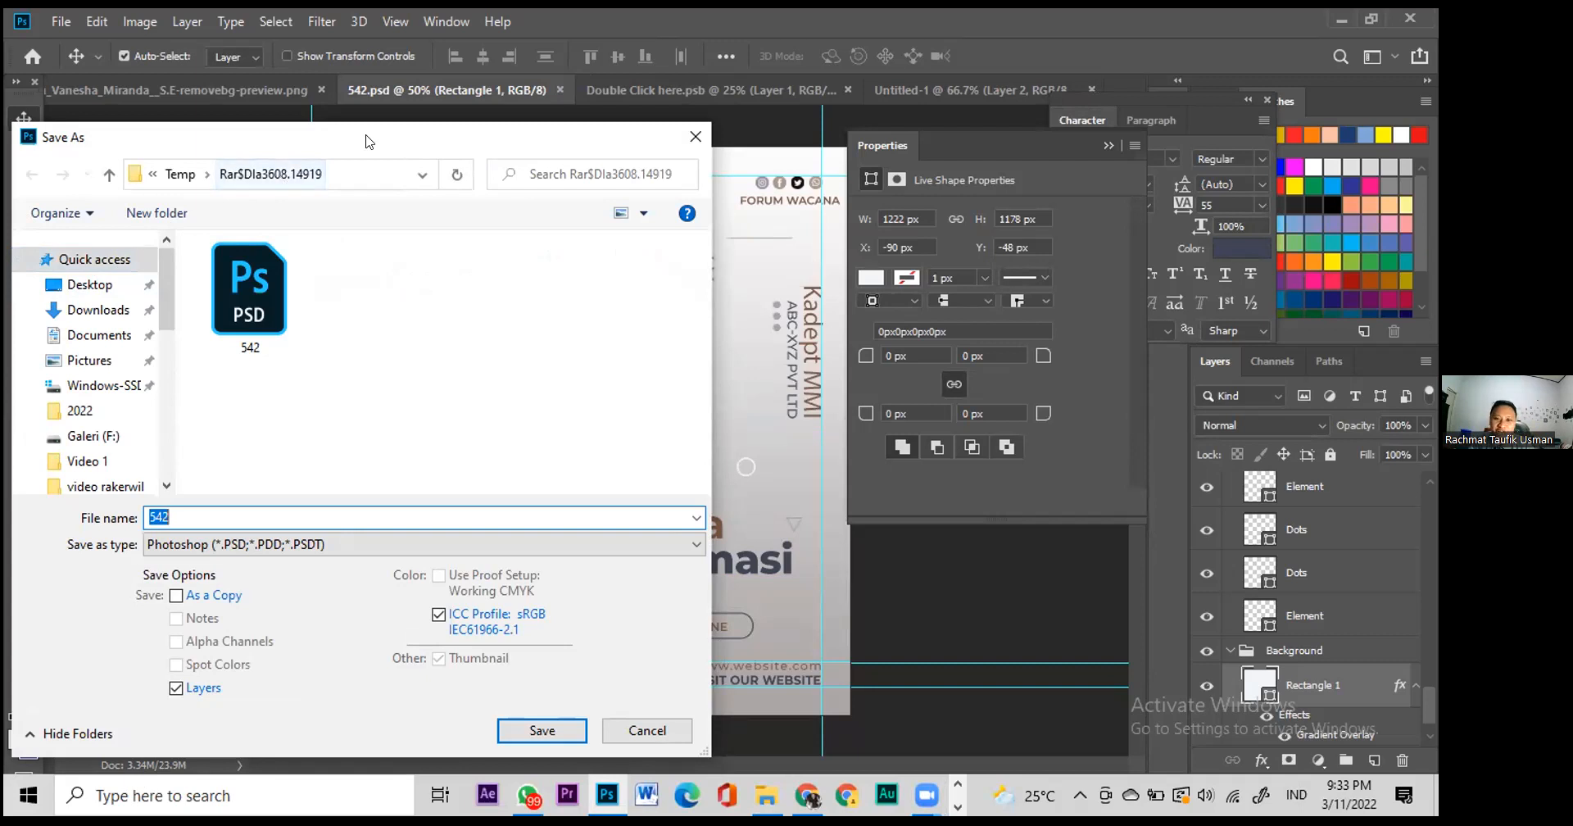
Step: Browse the Save As dialog to Downloads and then 2022, and close it without saving
{"action": "key", "text": "Escape"}
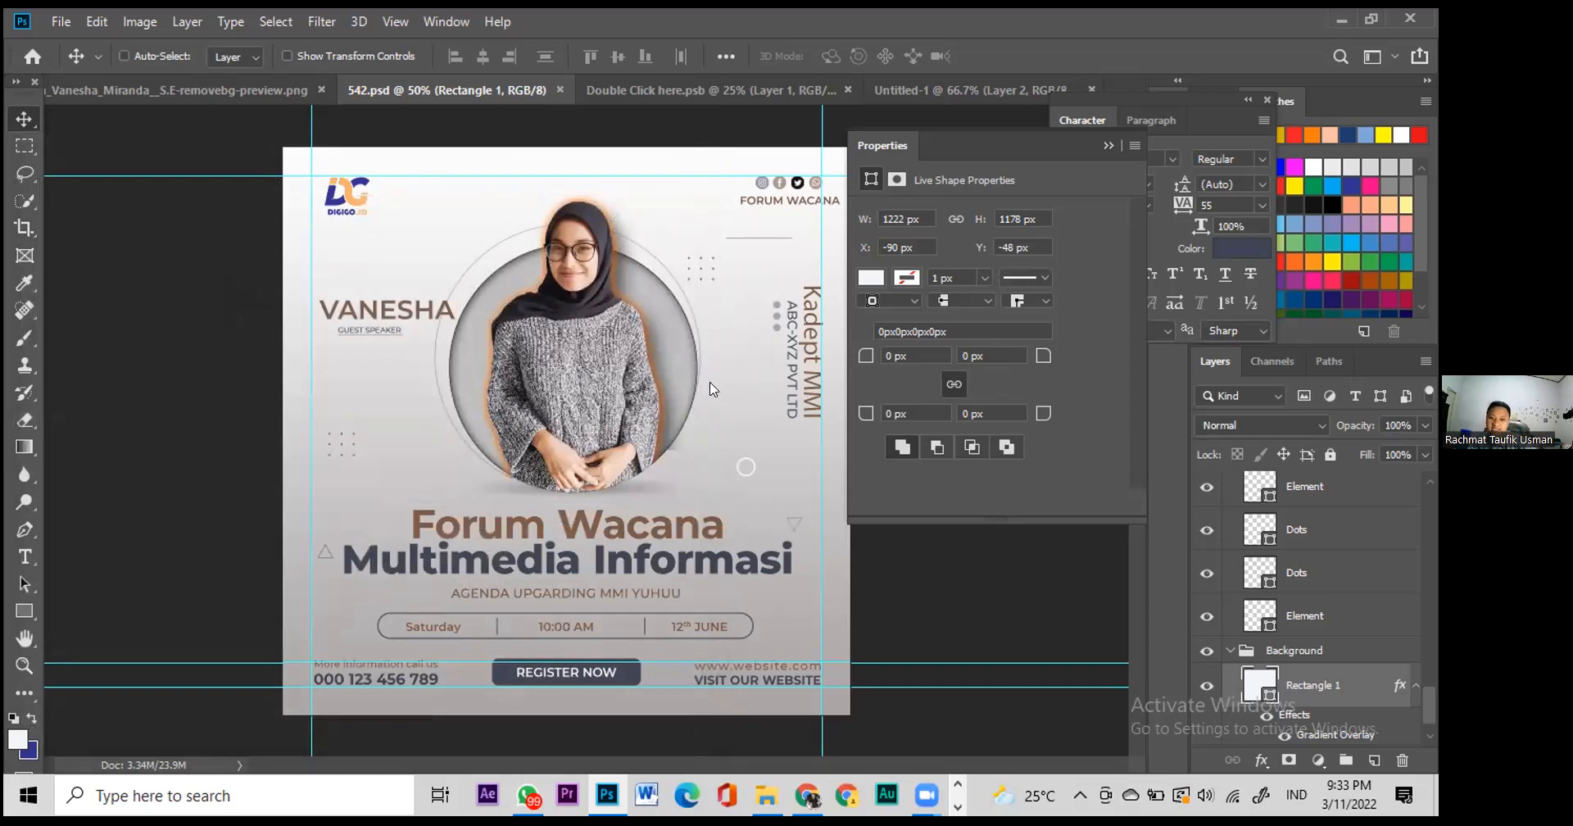
{"action": "key", "text": "ctrl+shift+s"}
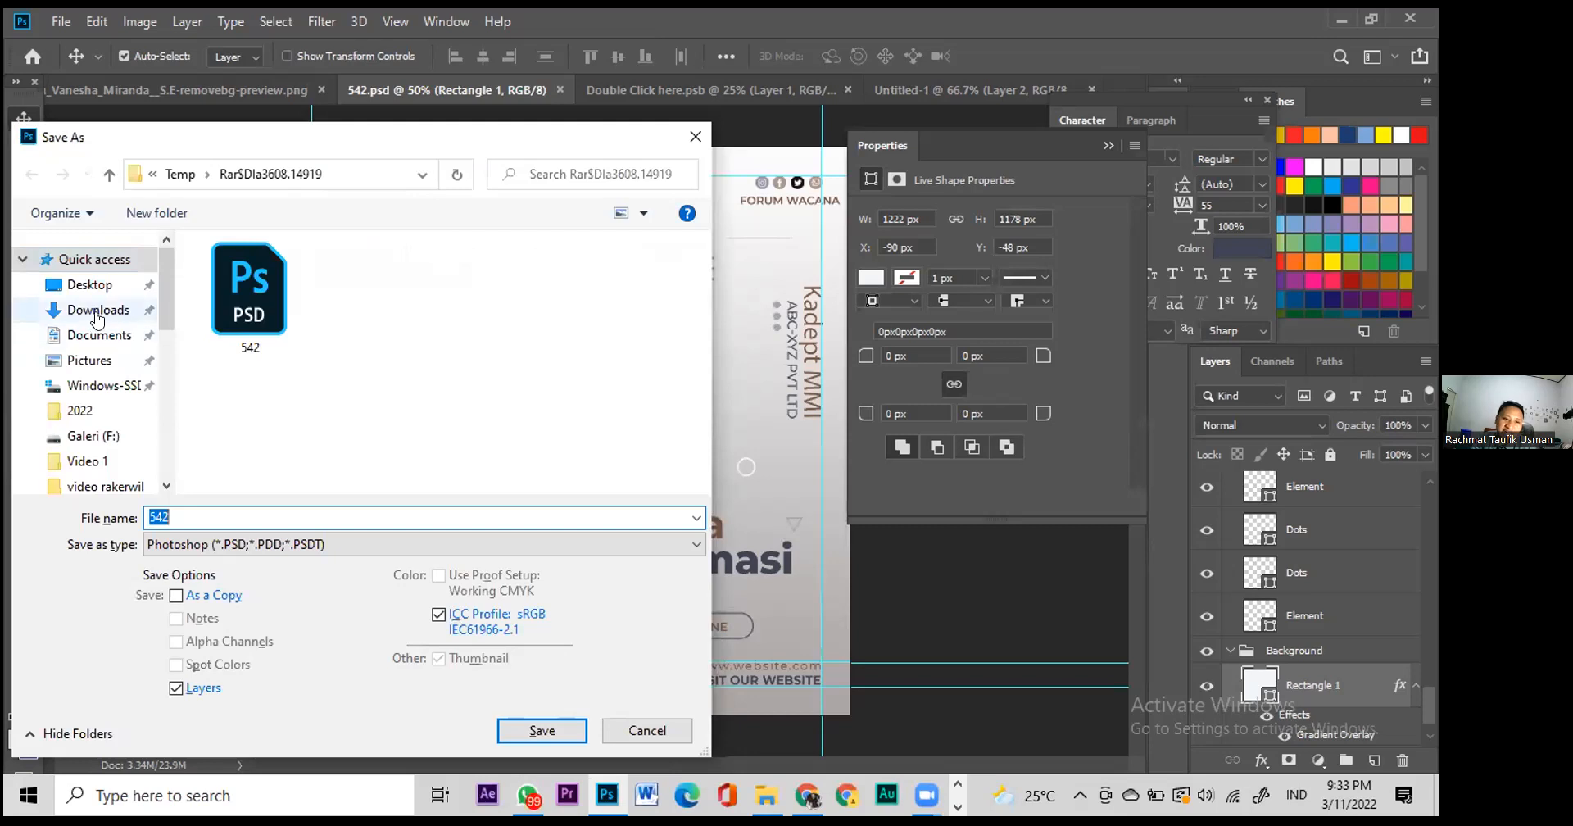
{"action": "left_click", "coordinate": [96, 313]}
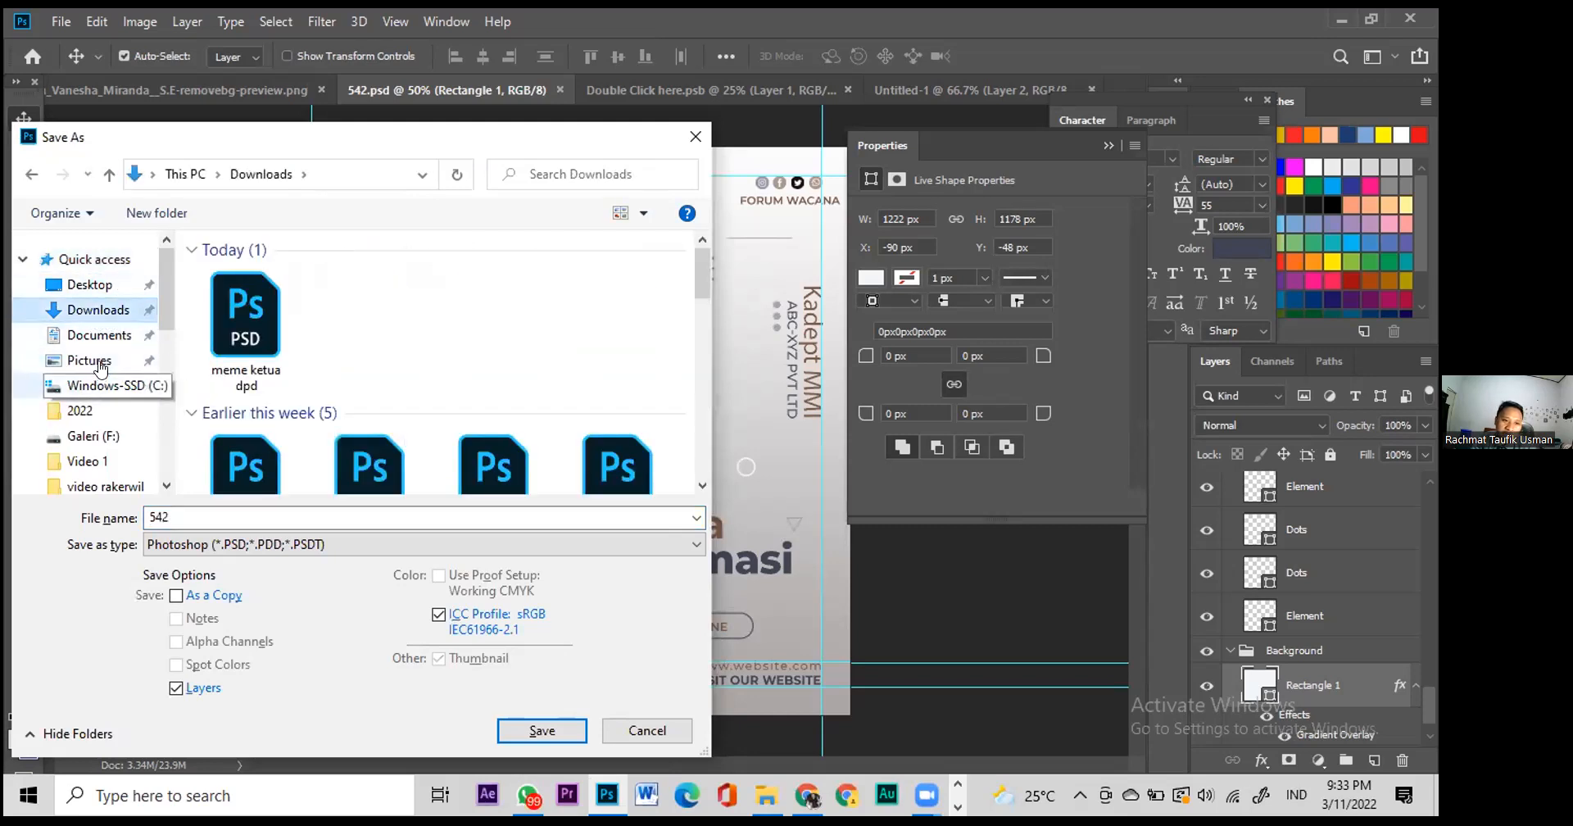
{"action": "left_click", "coordinate": [86, 410]}
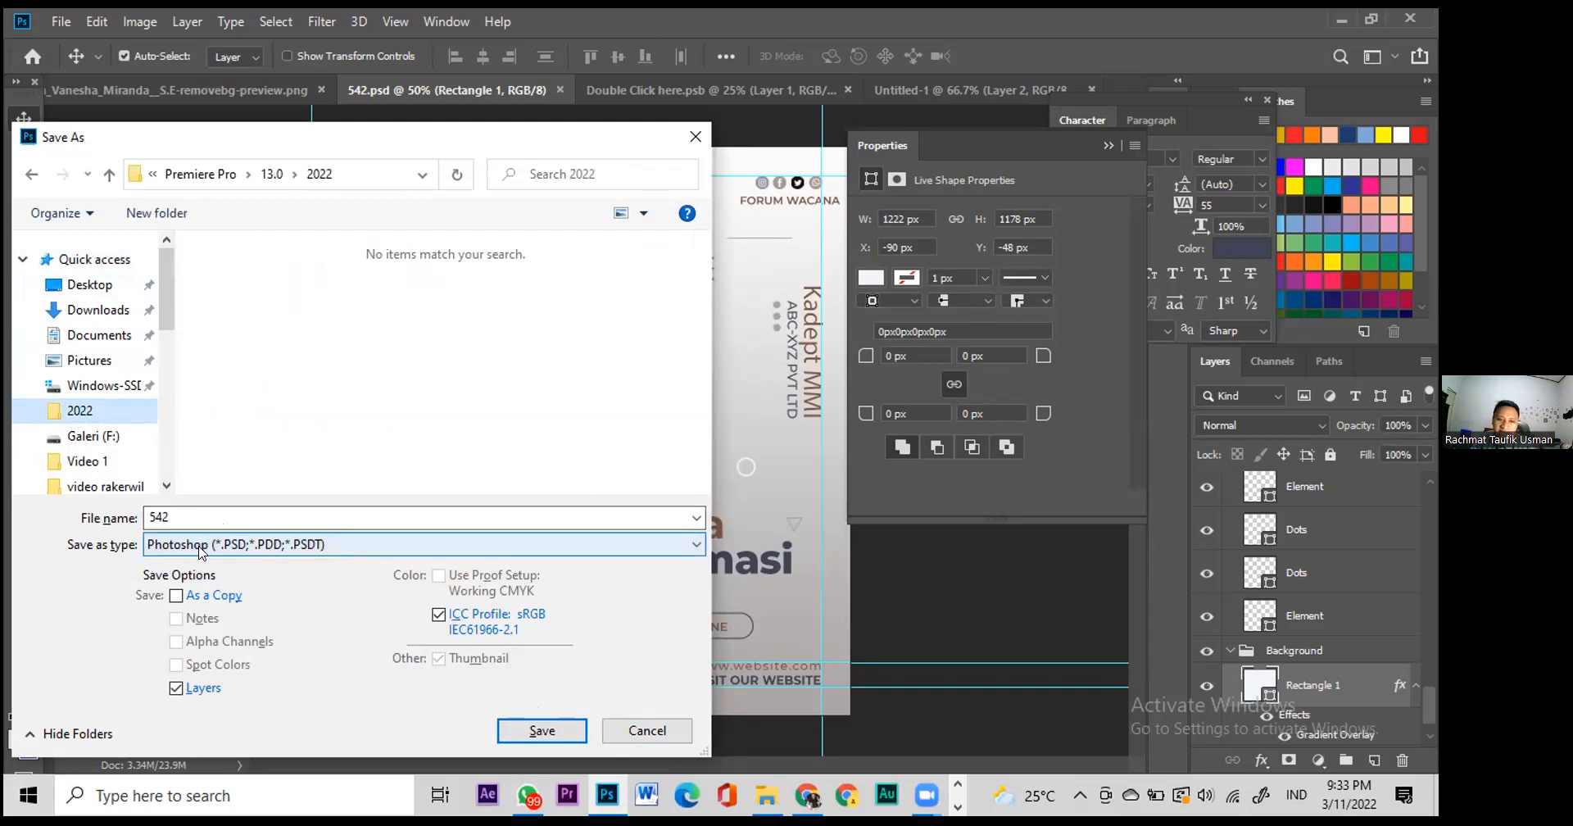
{"action": "left_click", "coordinate": [695, 137]}
Step: Reopen Save As, choose JPEG as the format, then cancel without saving
{"action": "key", "text": "ctrl"}
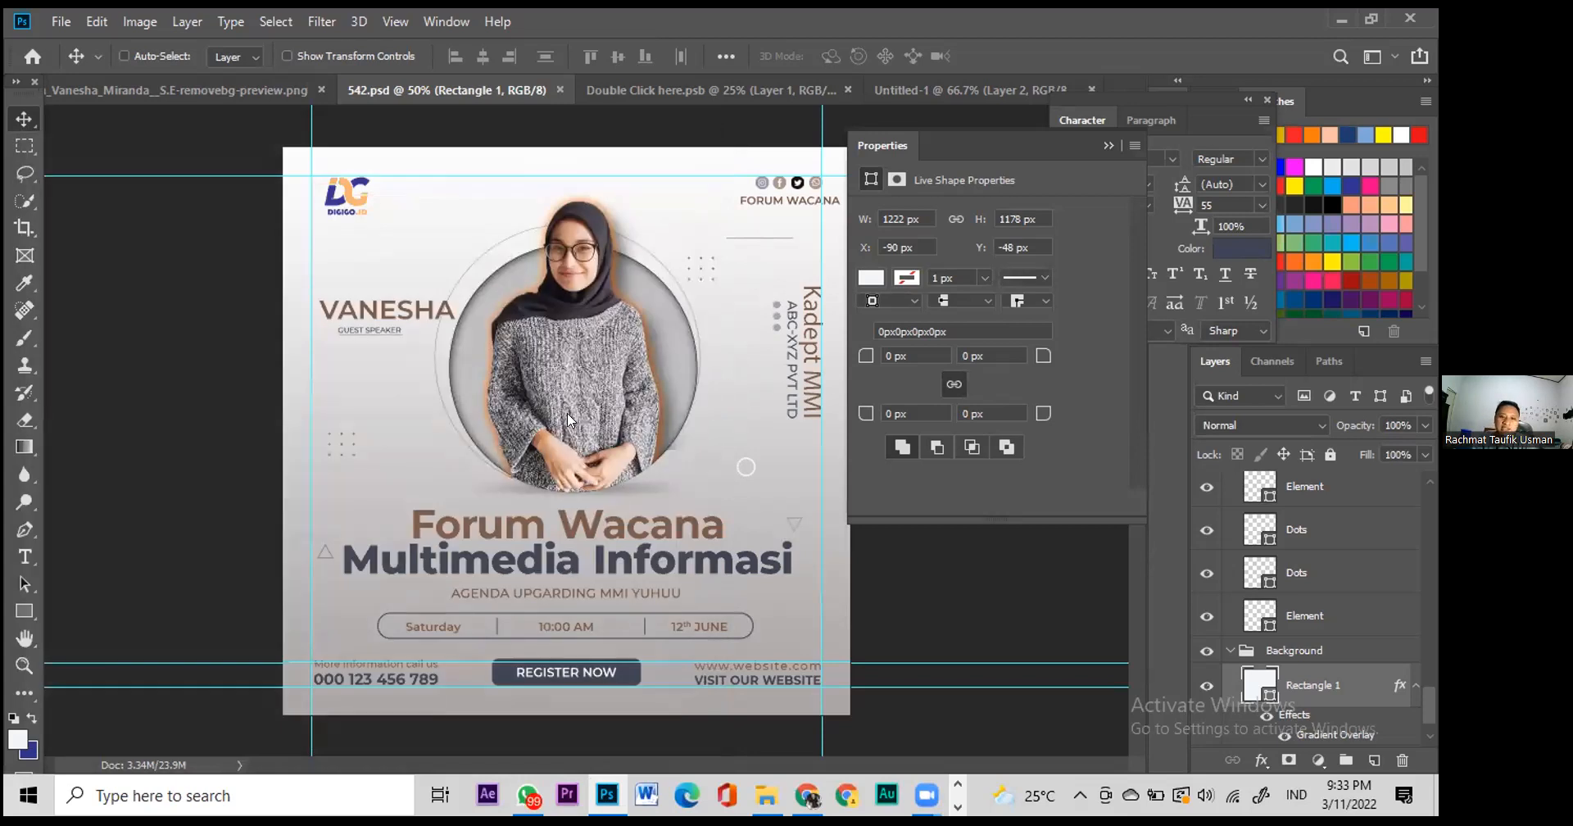
{"action": "key", "text": "ctrl+shift+s"}
{"action": "left_click", "coordinate": [276, 544]}
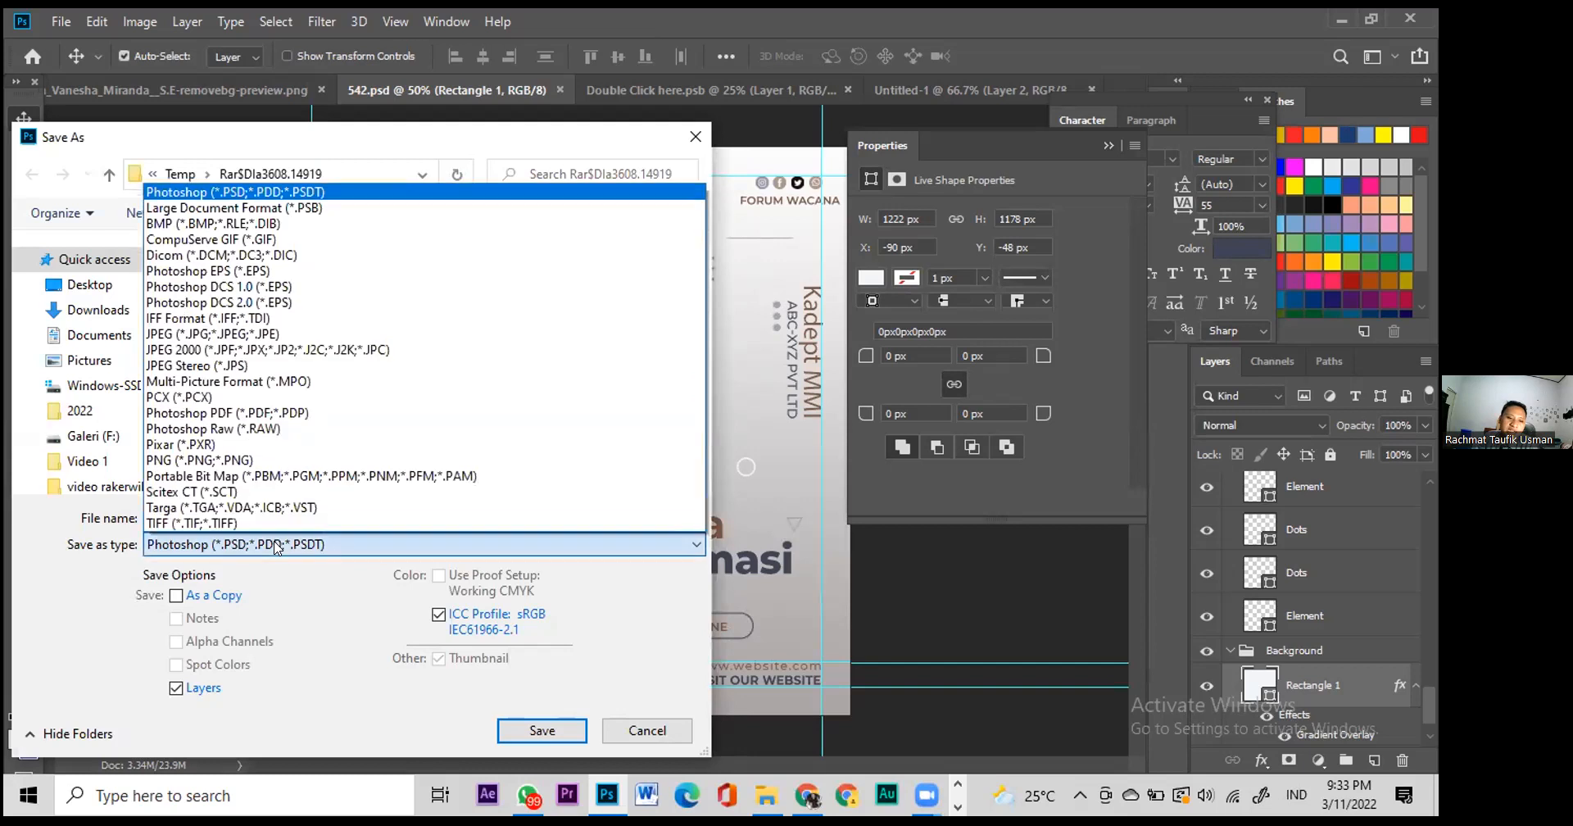
{"action": "left_click", "coordinate": [847, 458]}
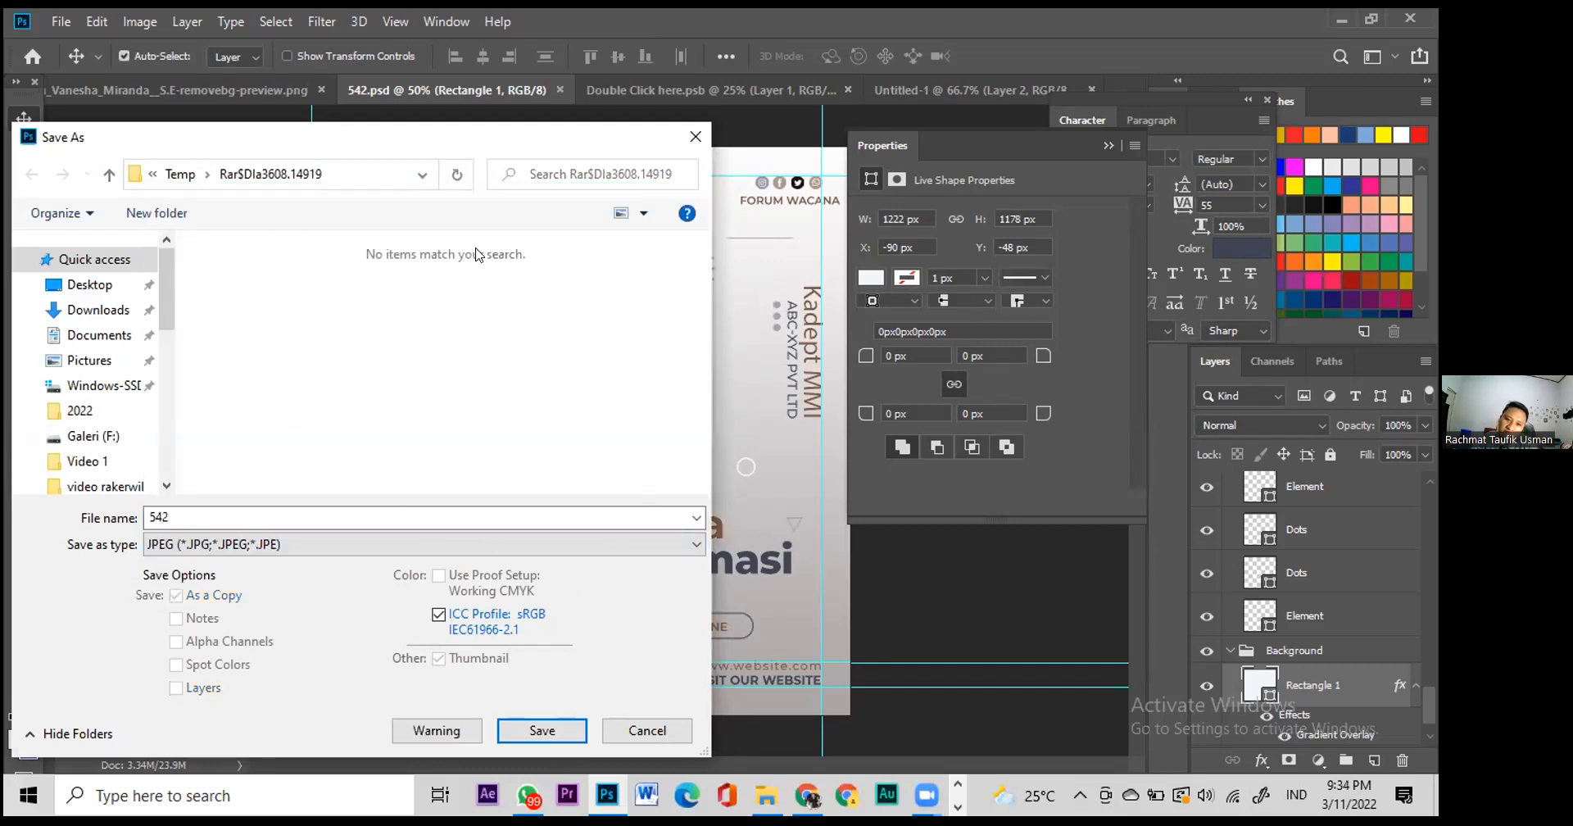
{"action": "key", "text": "Escape"}
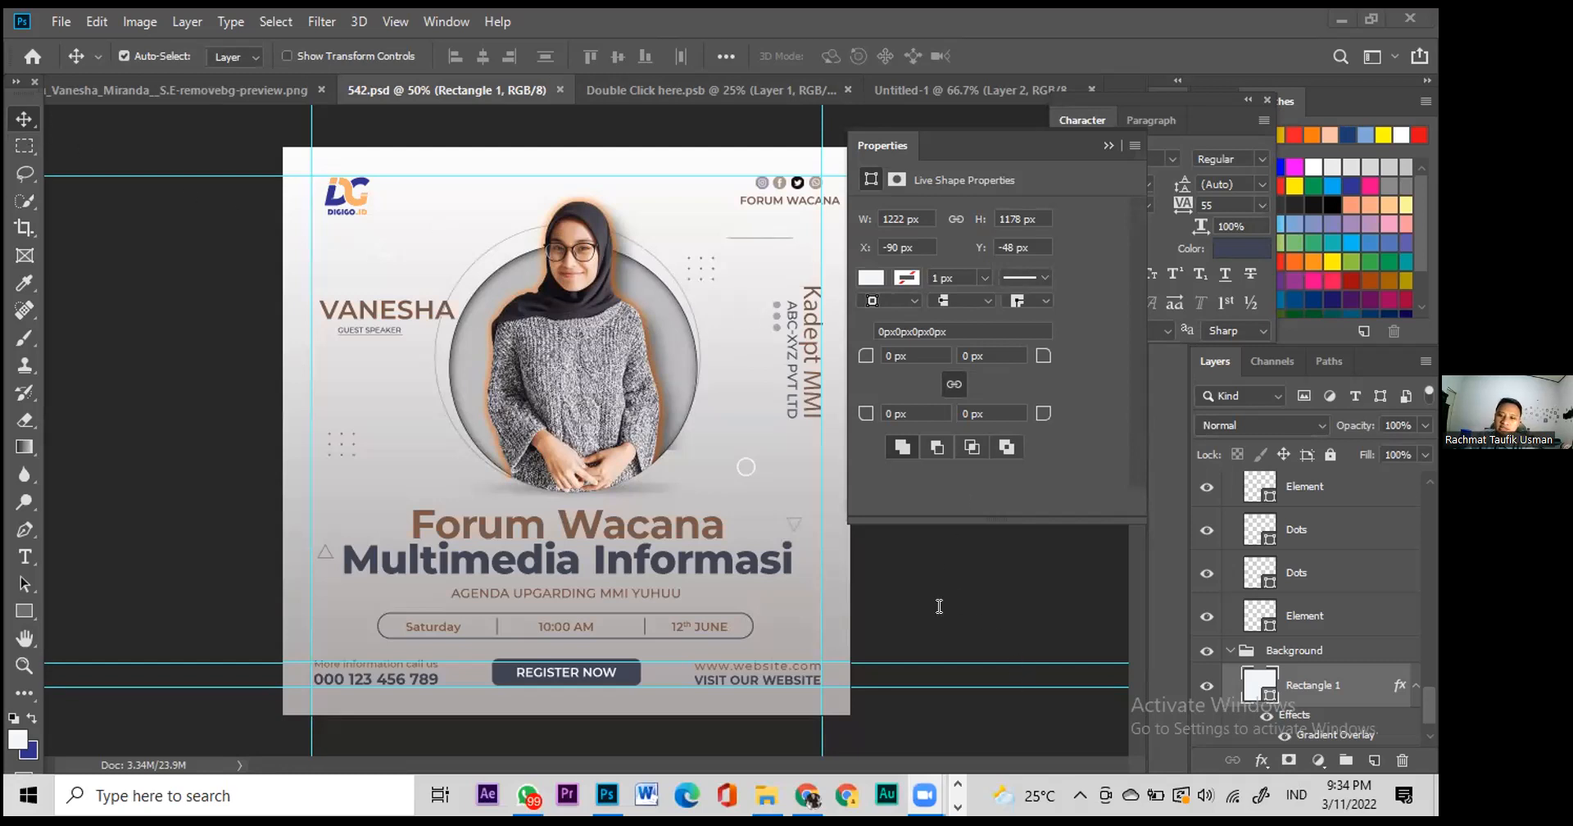
Step: Collapse the Properties panel, select the Background group, and start a new document with Ctrl+N
{"action": "left_click", "coordinate": [1108, 145]}
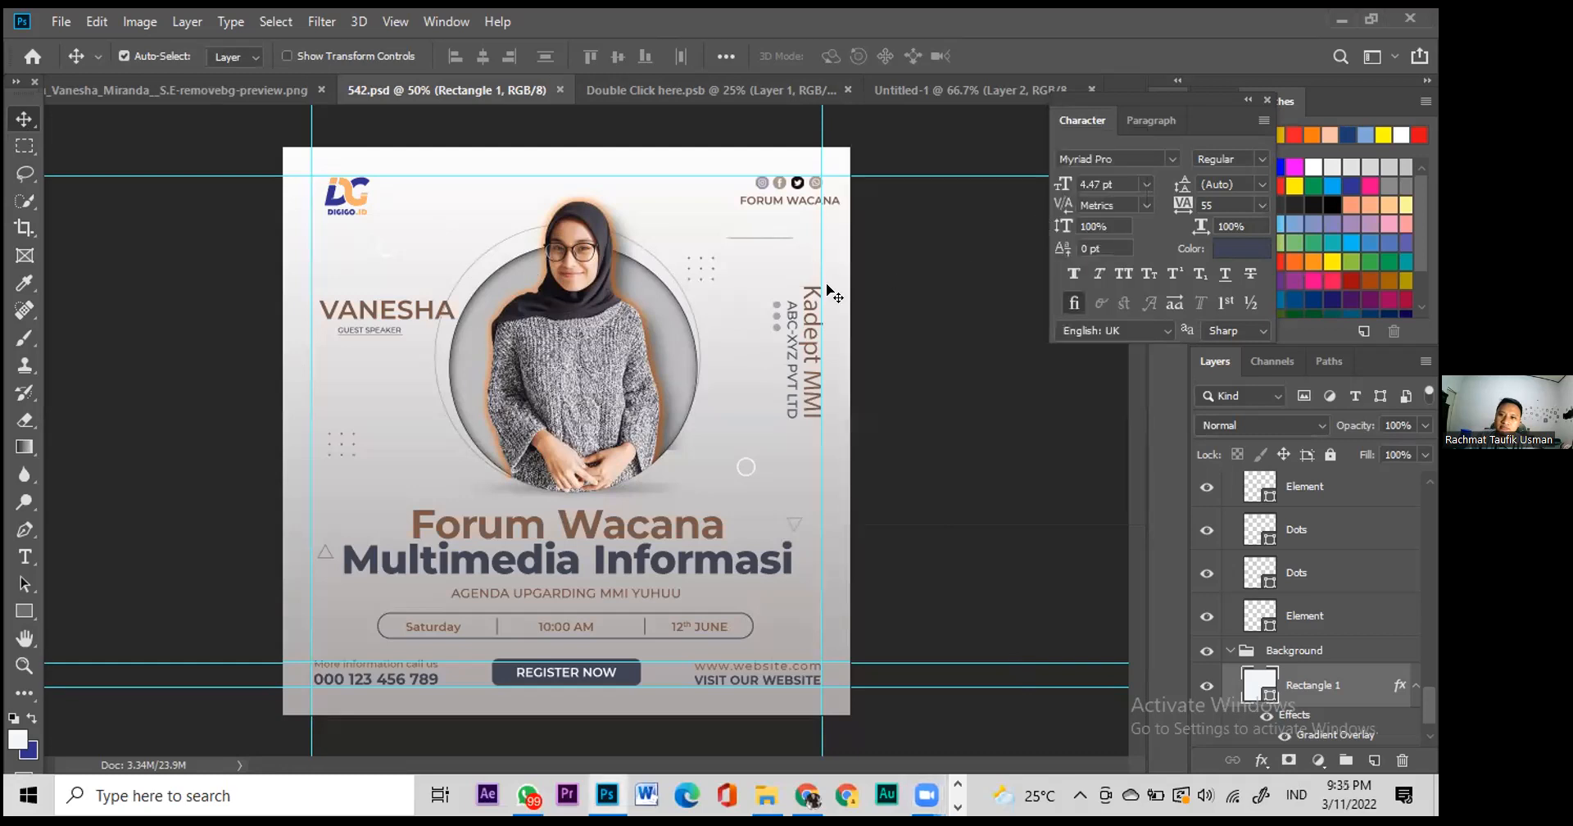
{"action": "left_click", "coordinate": [1305, 655]}
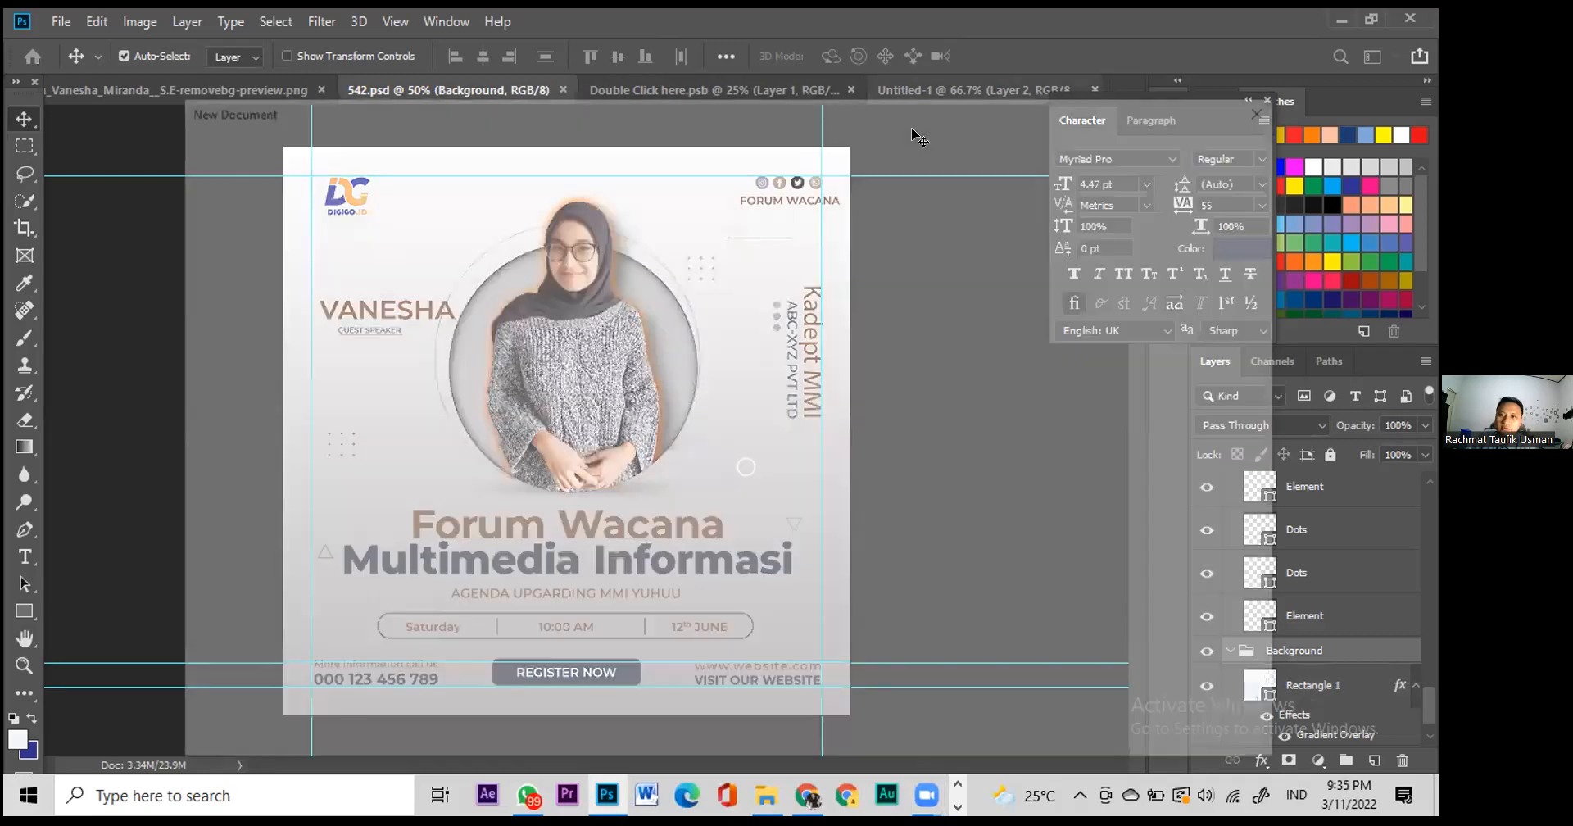
{"action": "key", "text": "ctrl+n"}
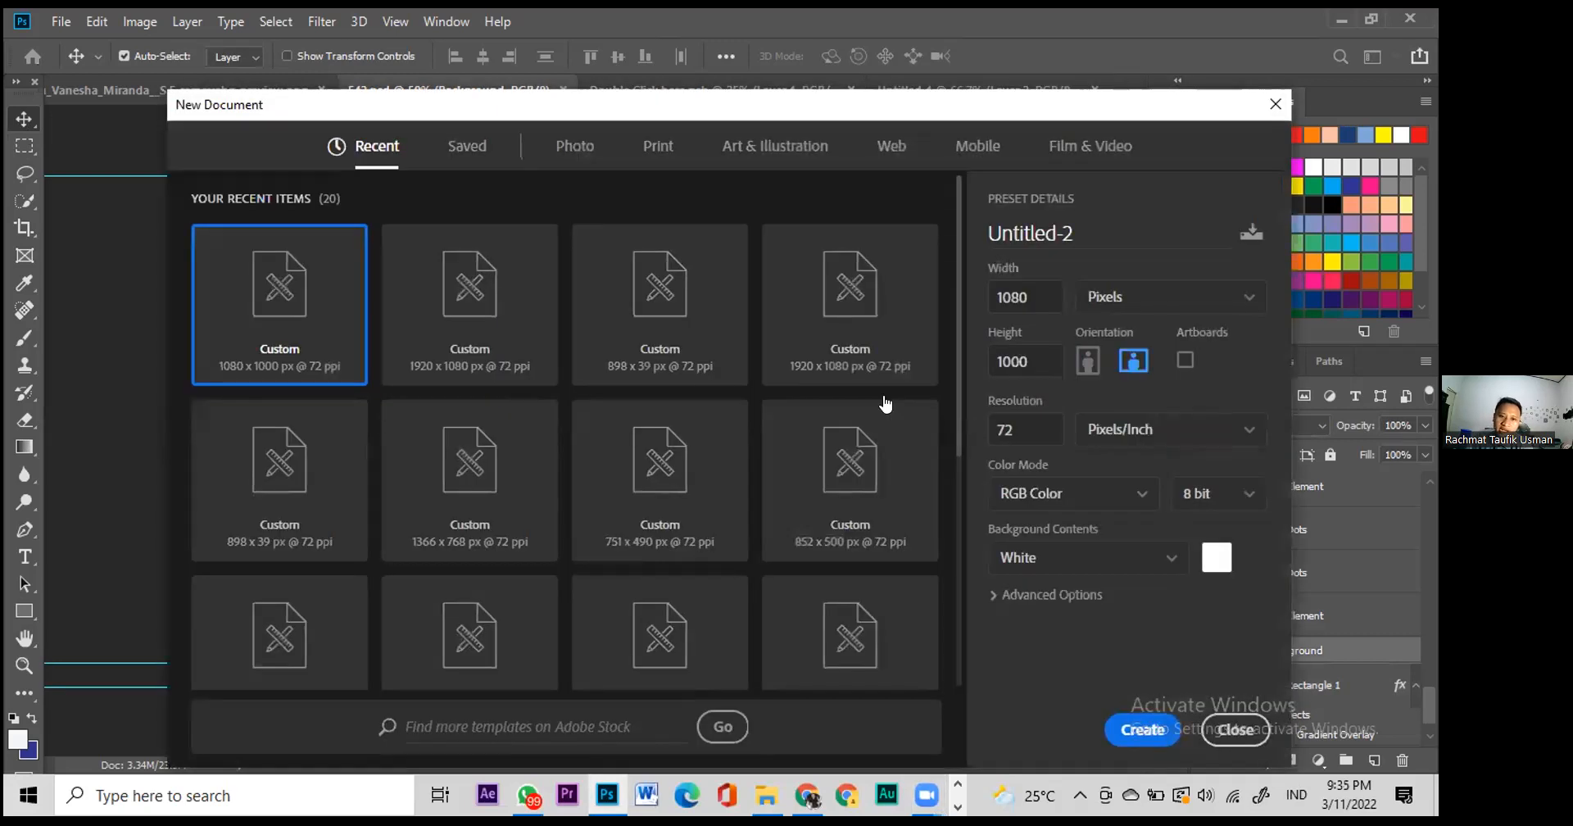
Step: Enter a width of 1350 and a height of 1080 px, then open the Color Mode list
{"action": "left_click", "coordinate": [1030, 293]}
{"action": "key", "text": "Tab"}
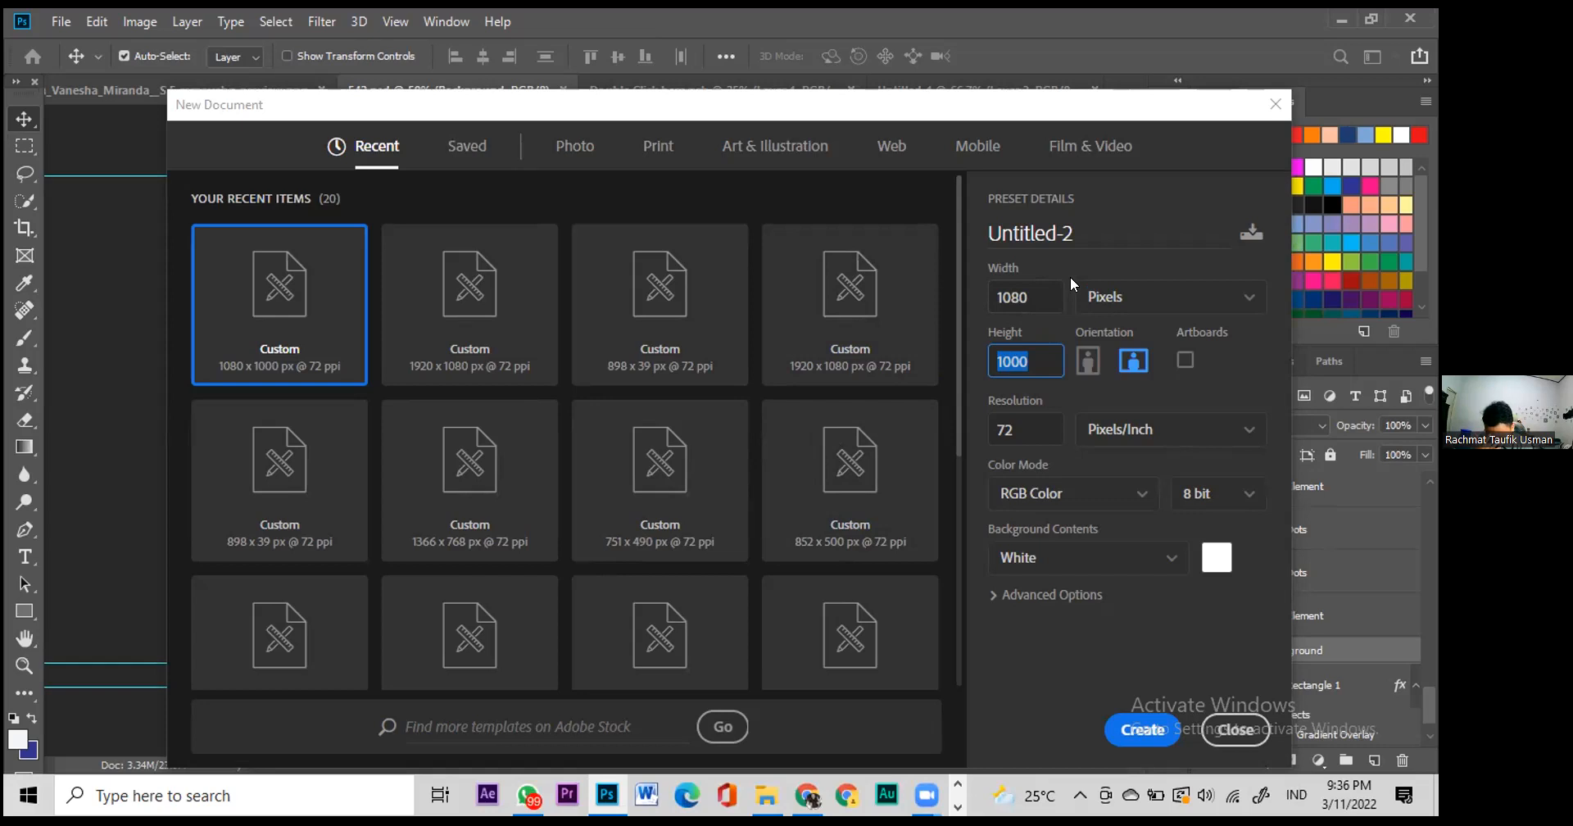
{"action": "left_click", "coordinate": [1027, 294]}
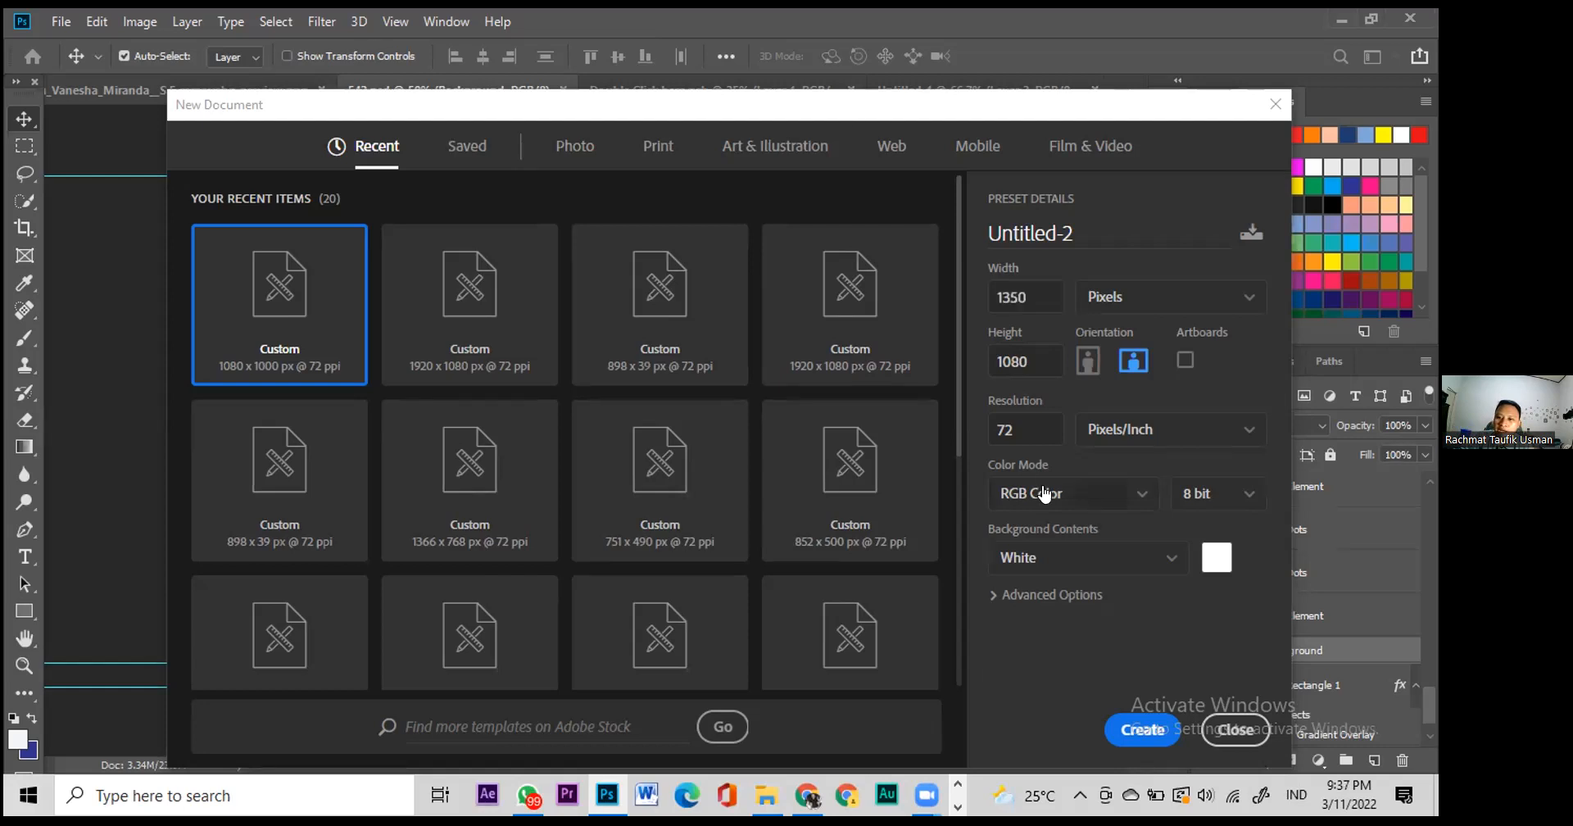
{"action": "left_click", "coordinate": [1045, 493]}
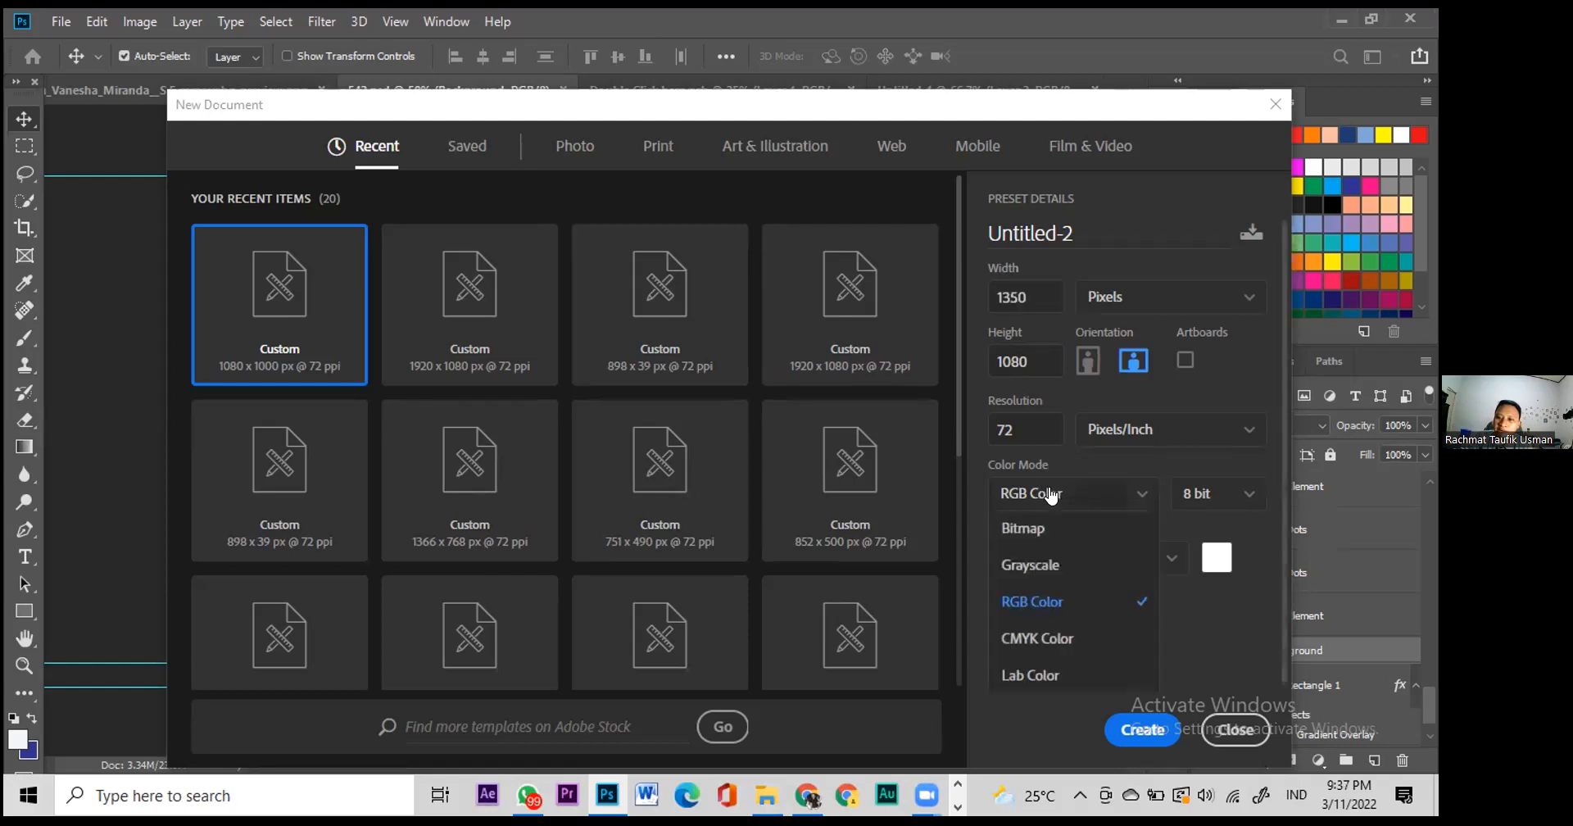
Step: Switch Color Mode between CMYK and RGB, settle on RGB Color, and create the 1350 × 1080 canvas
{"action": "left_click", "coordinate": [1052, 636]}
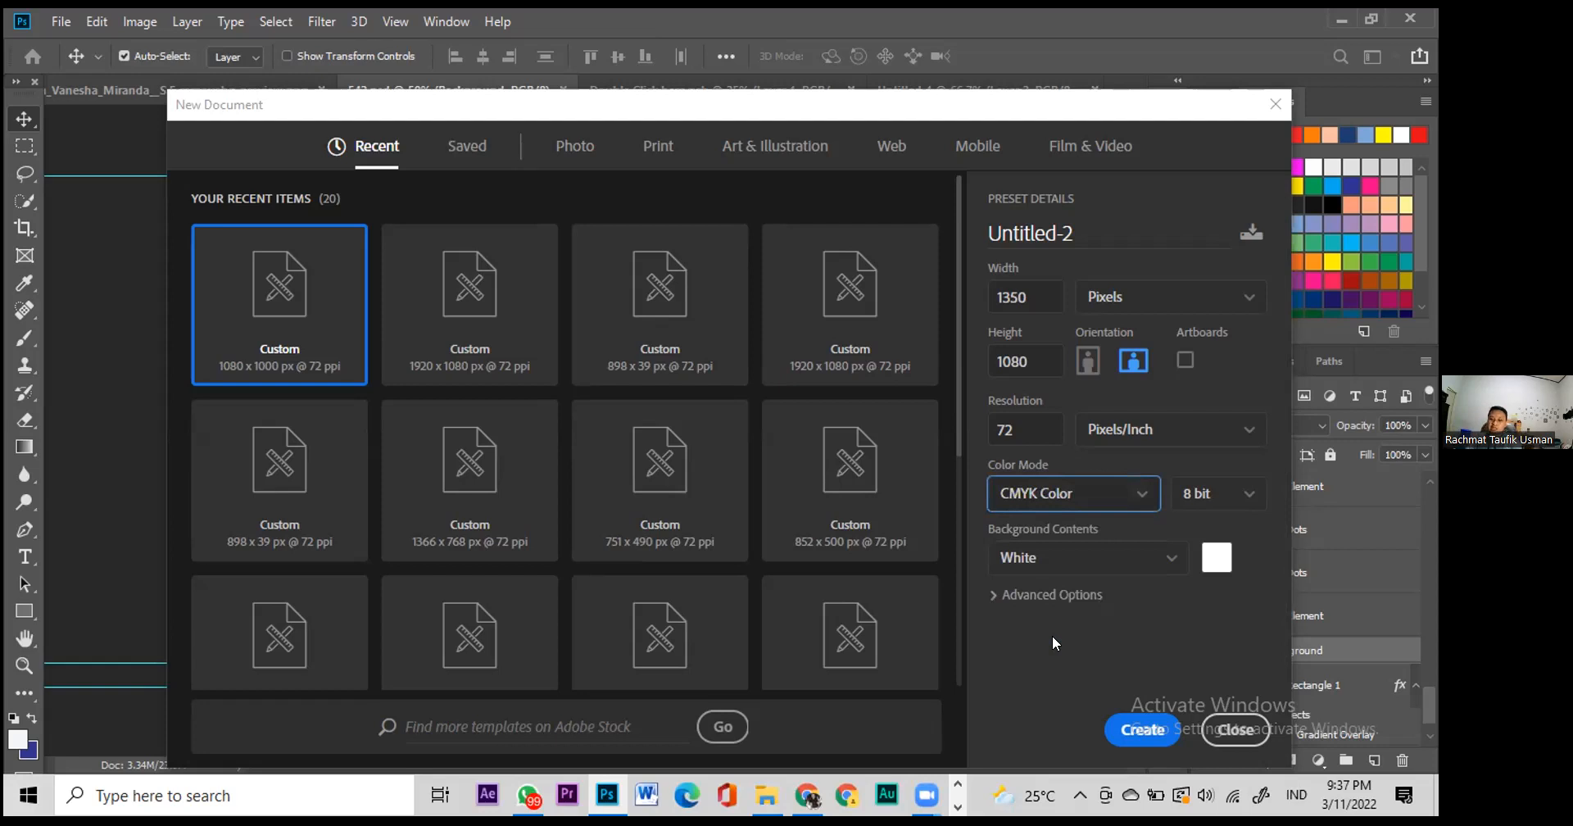
{"action": "left_click", "coordinate": [1065, 496]}
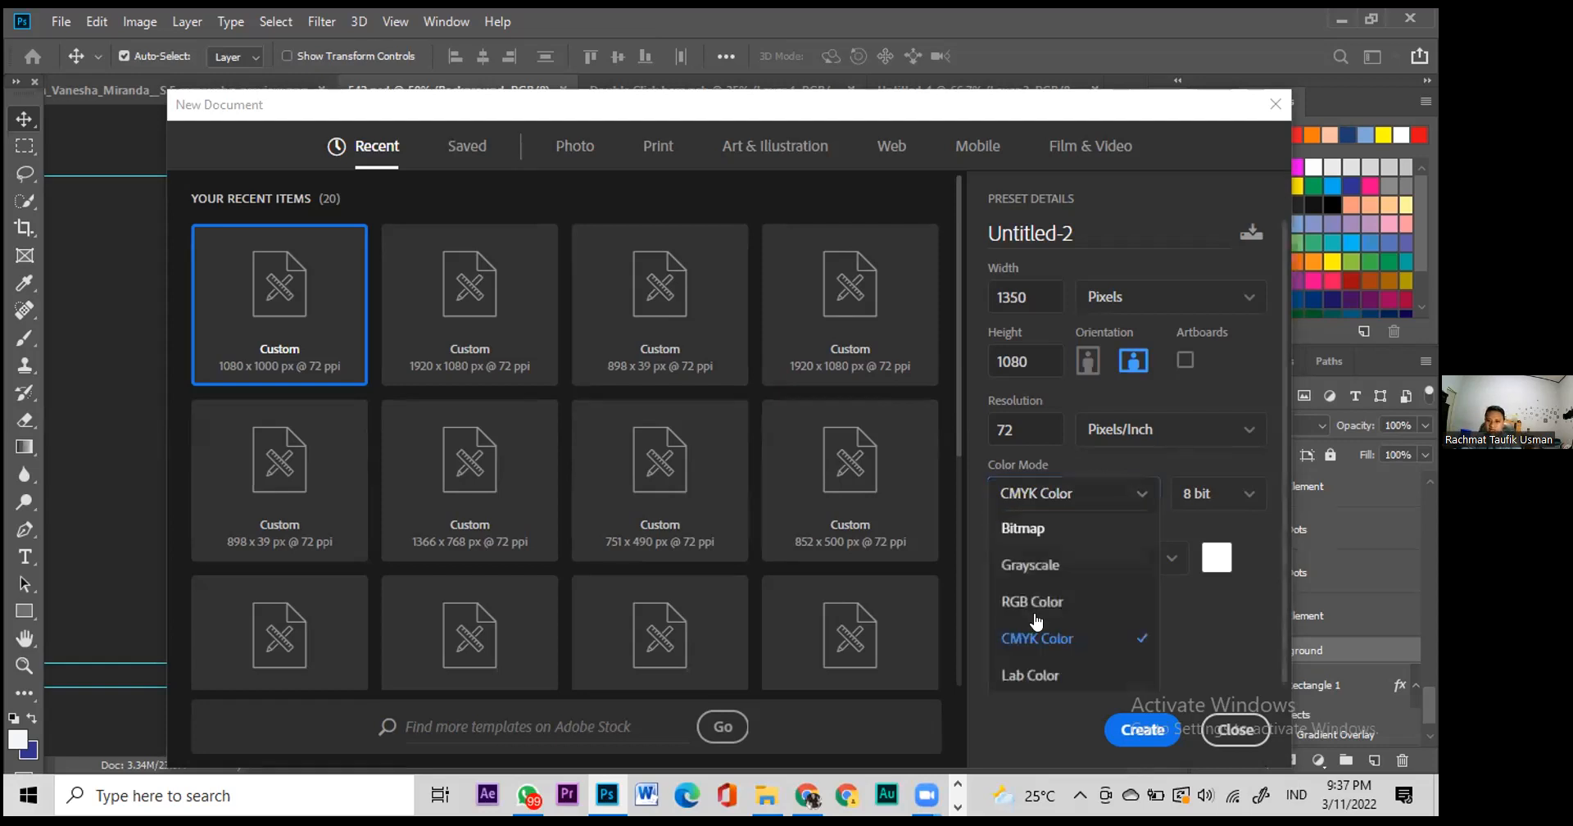
{"action": "left_click", "coordinate": [1042, 601]}
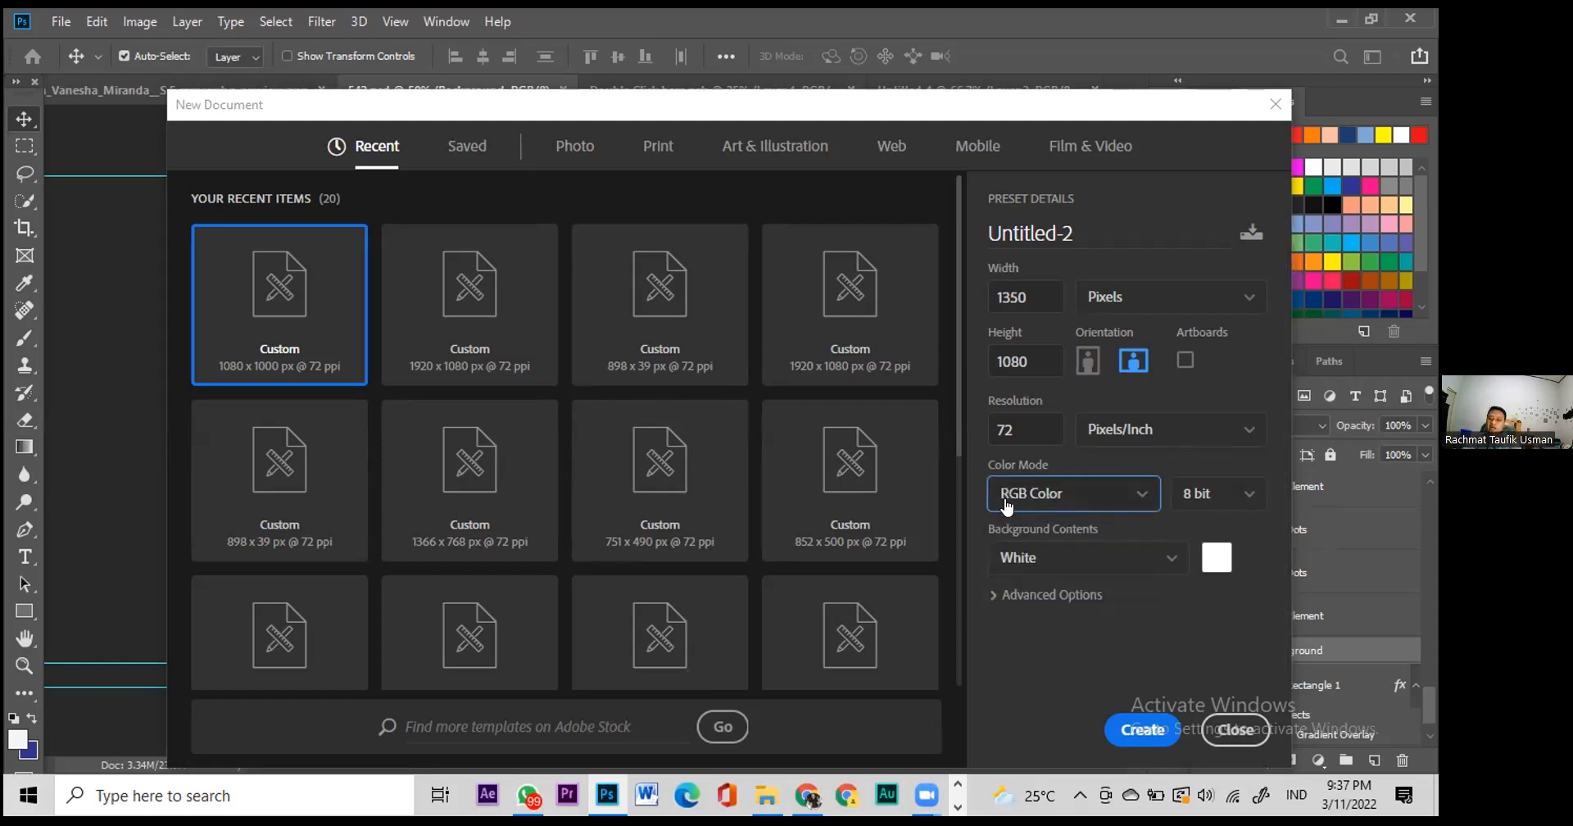
{"action": "left_click", "coordinate": [1120, 504]}
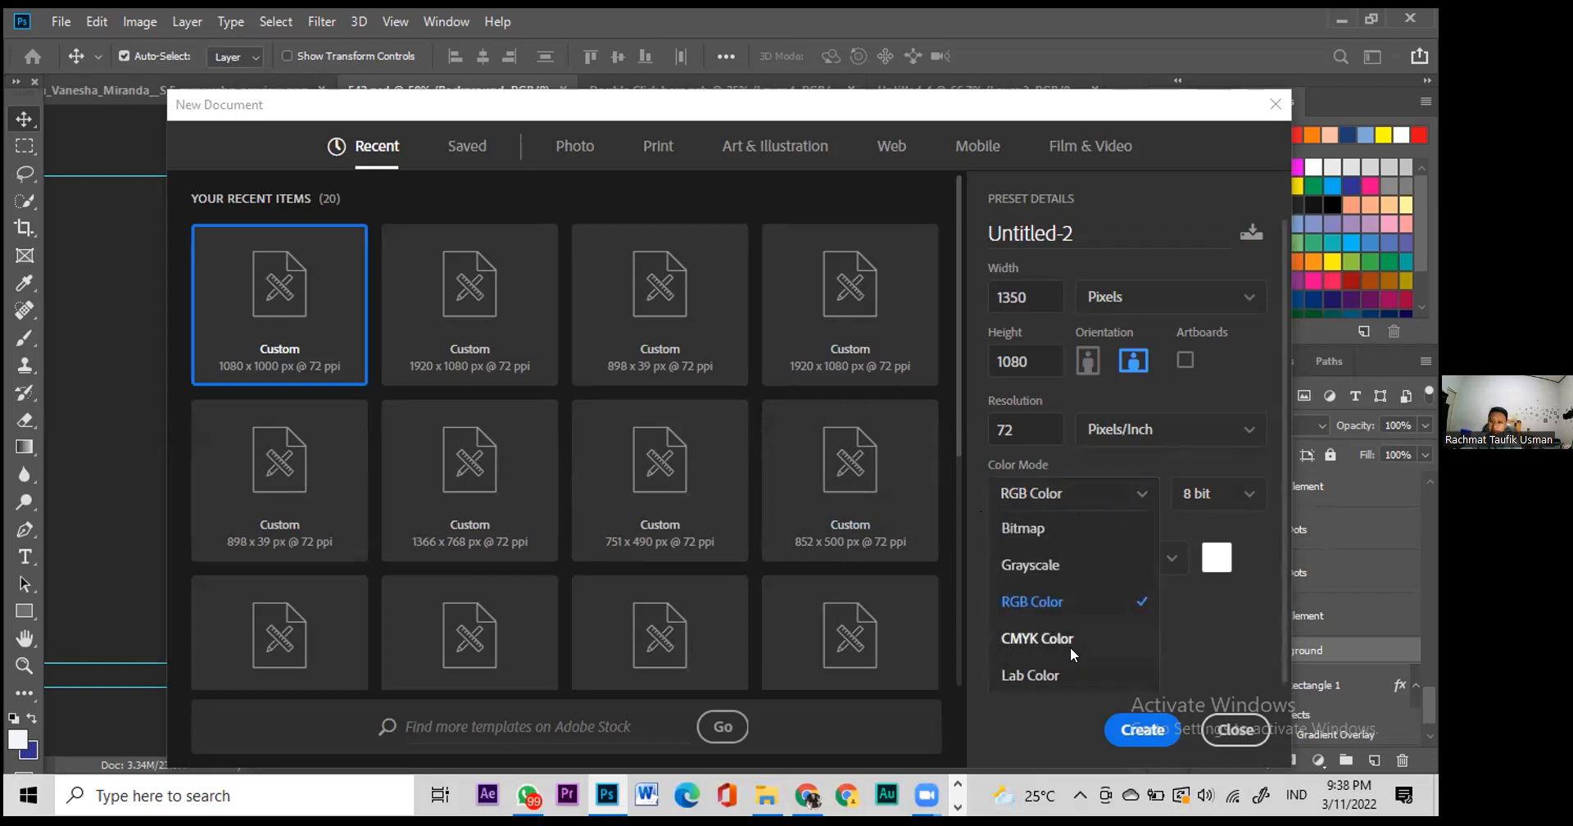
{"action": "left_click", "coordinate": [1065, 644]}
{"action": "left_click", "coordinate": [1113, 502]}
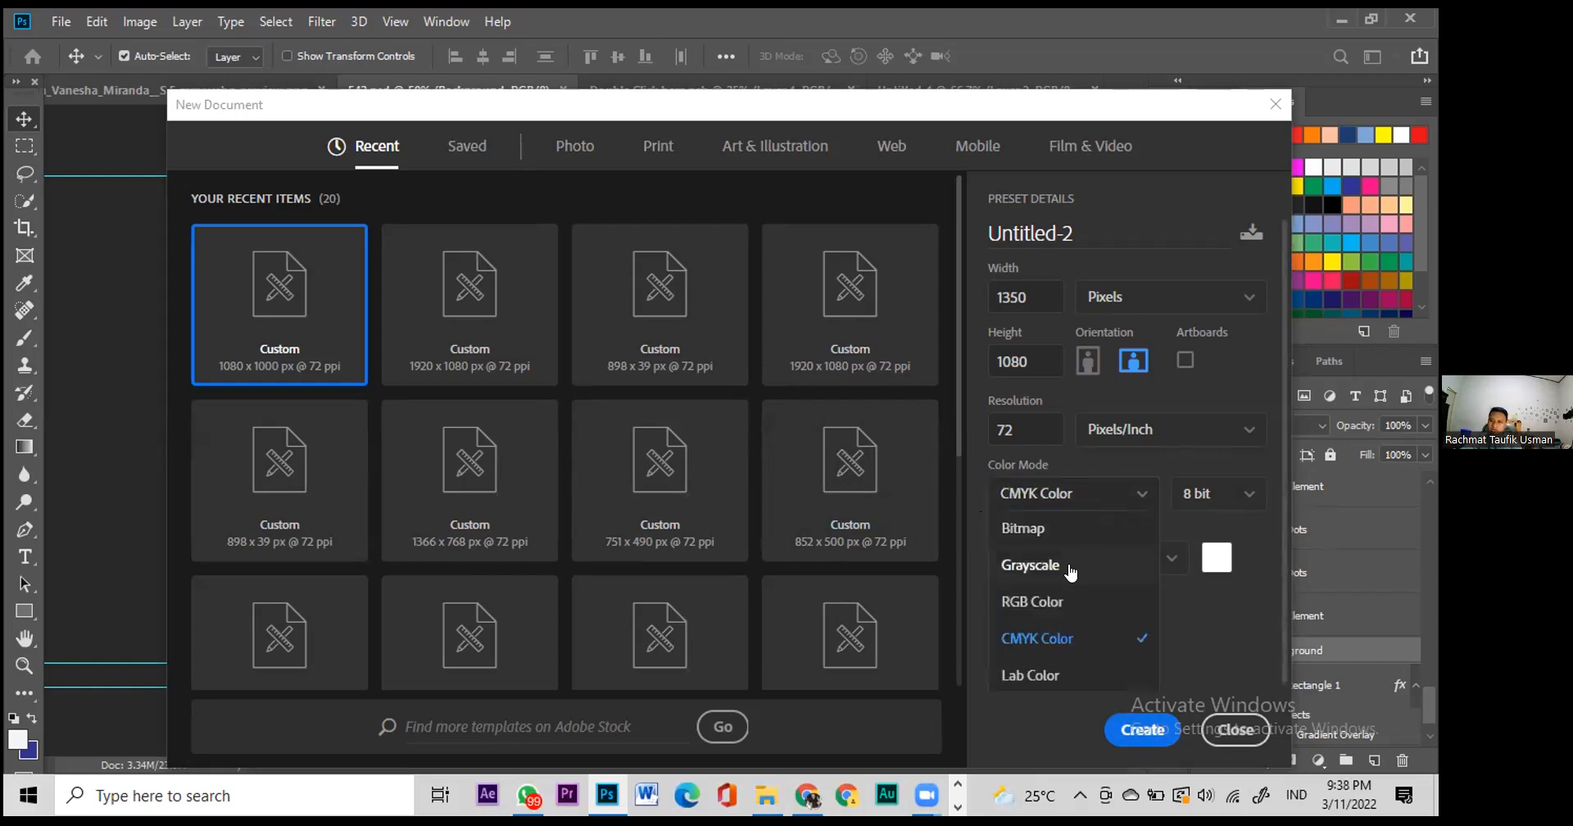
{"action": "left_click", "coordinate": [1032, 602]}
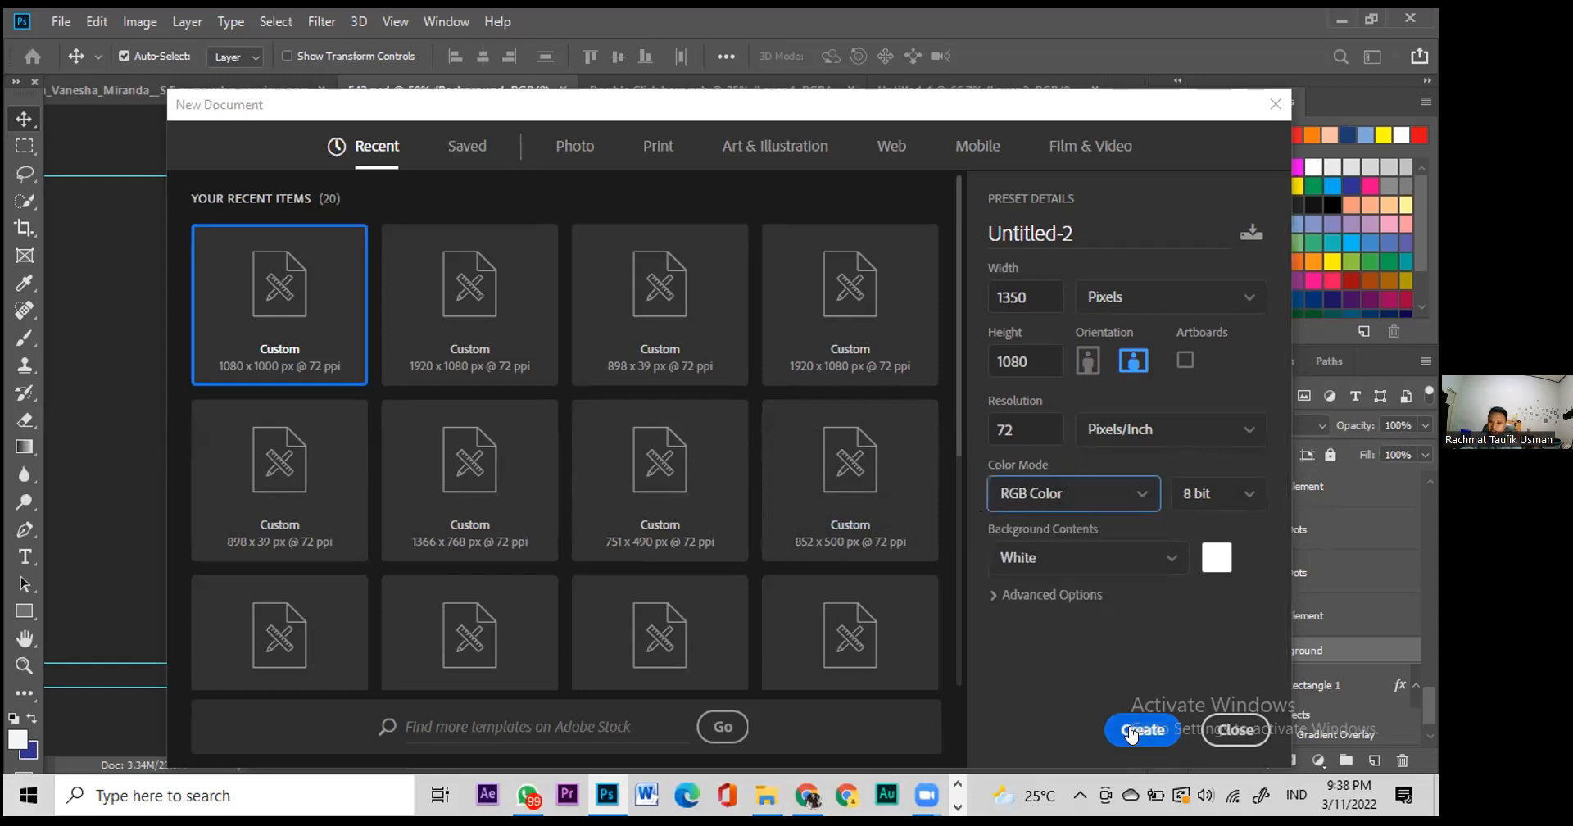
{"action": "left_click", "coordinate": [1143, 729]}
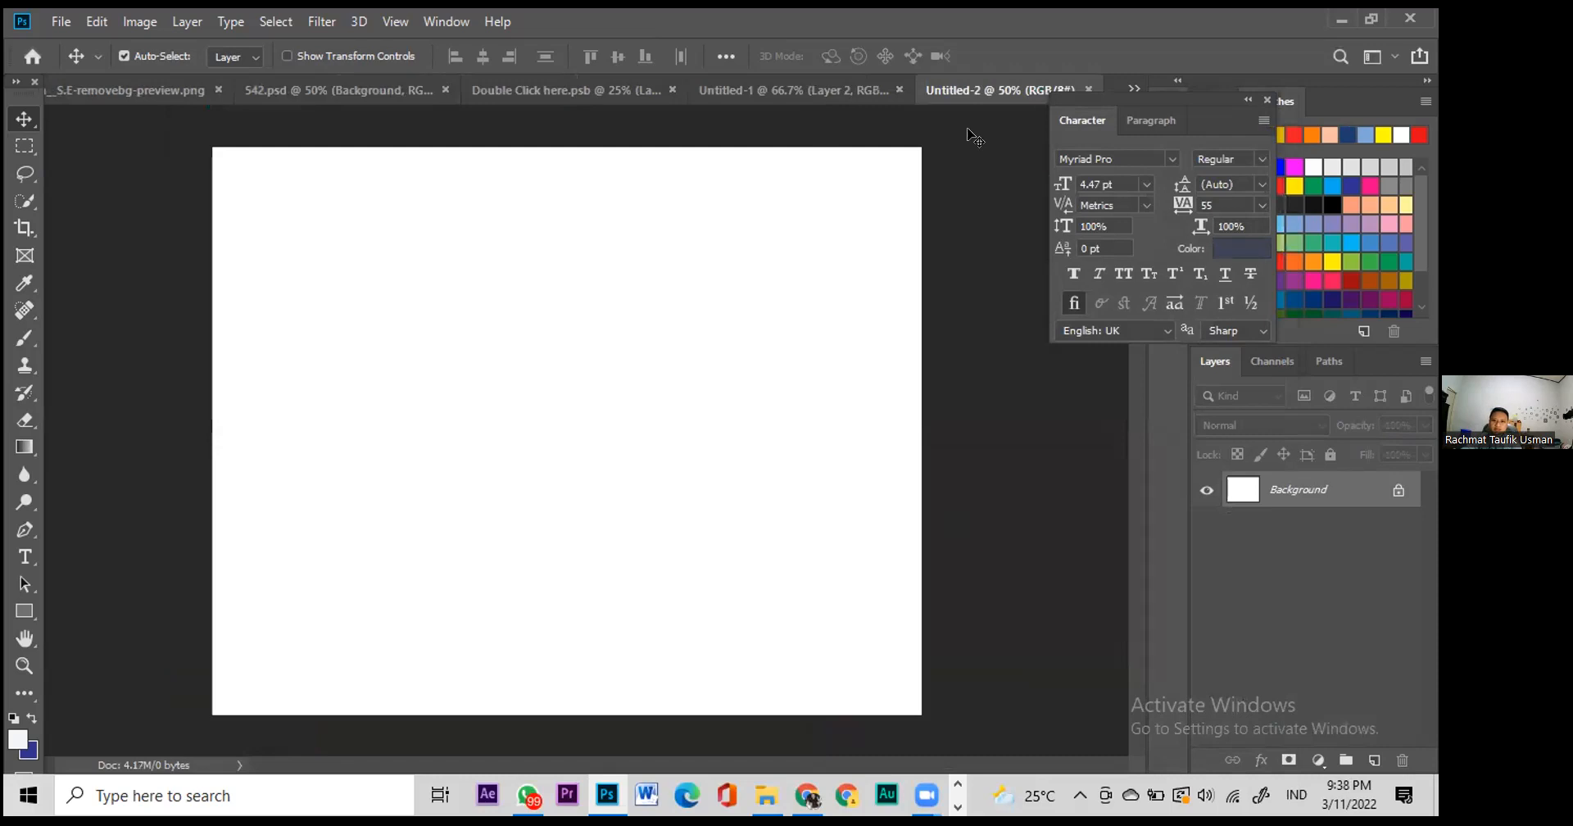
Step: Close the landscape canvas and create a new 1080 × 1350 px portrait document
{"action": "key", "text": "ctrl+w"}
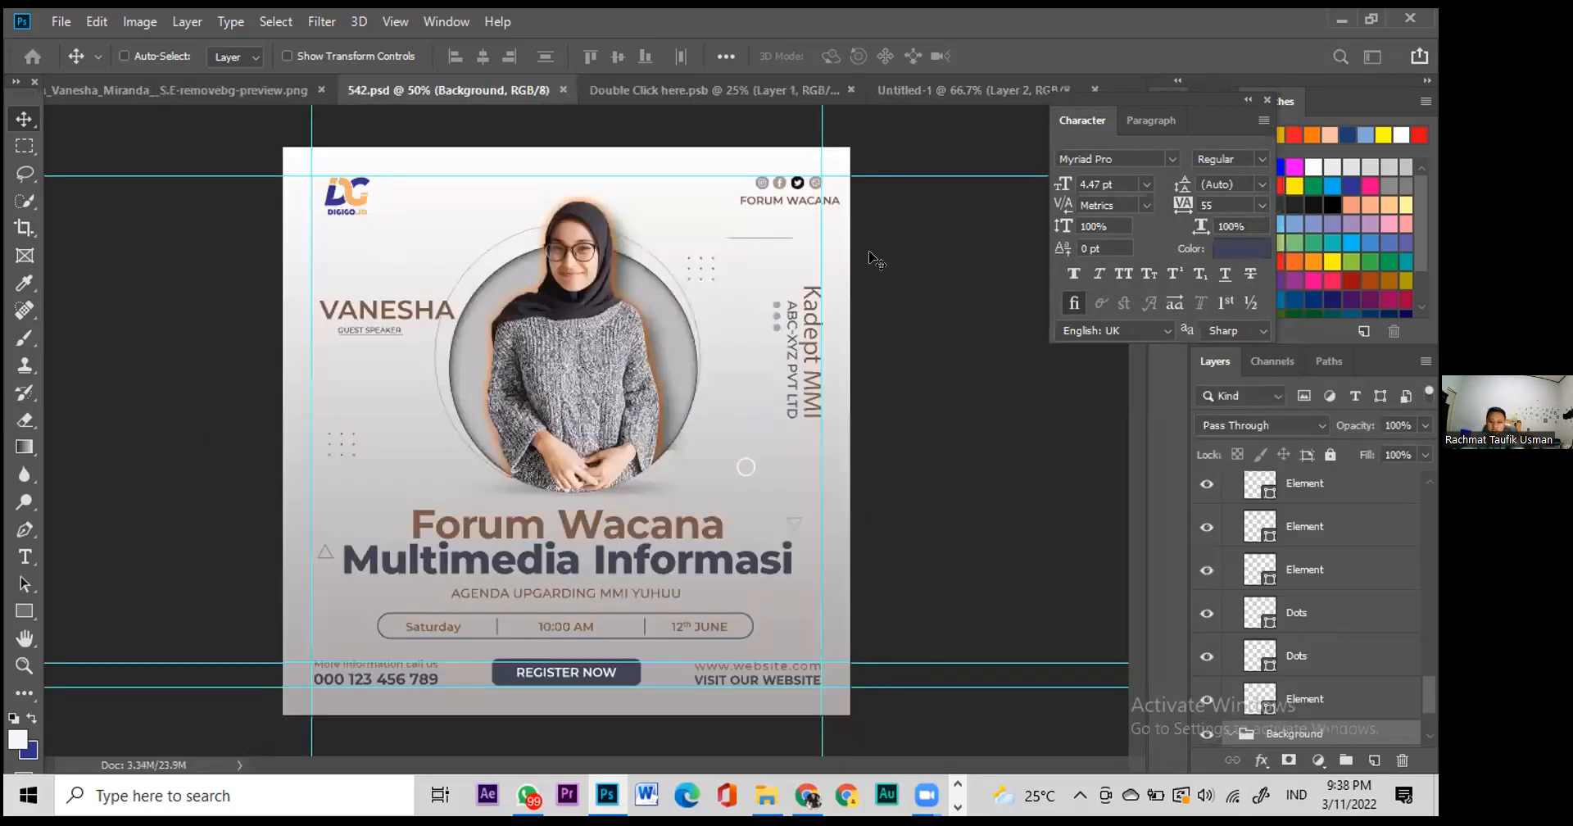
{"action": "key", "text": "ctrl+n"}
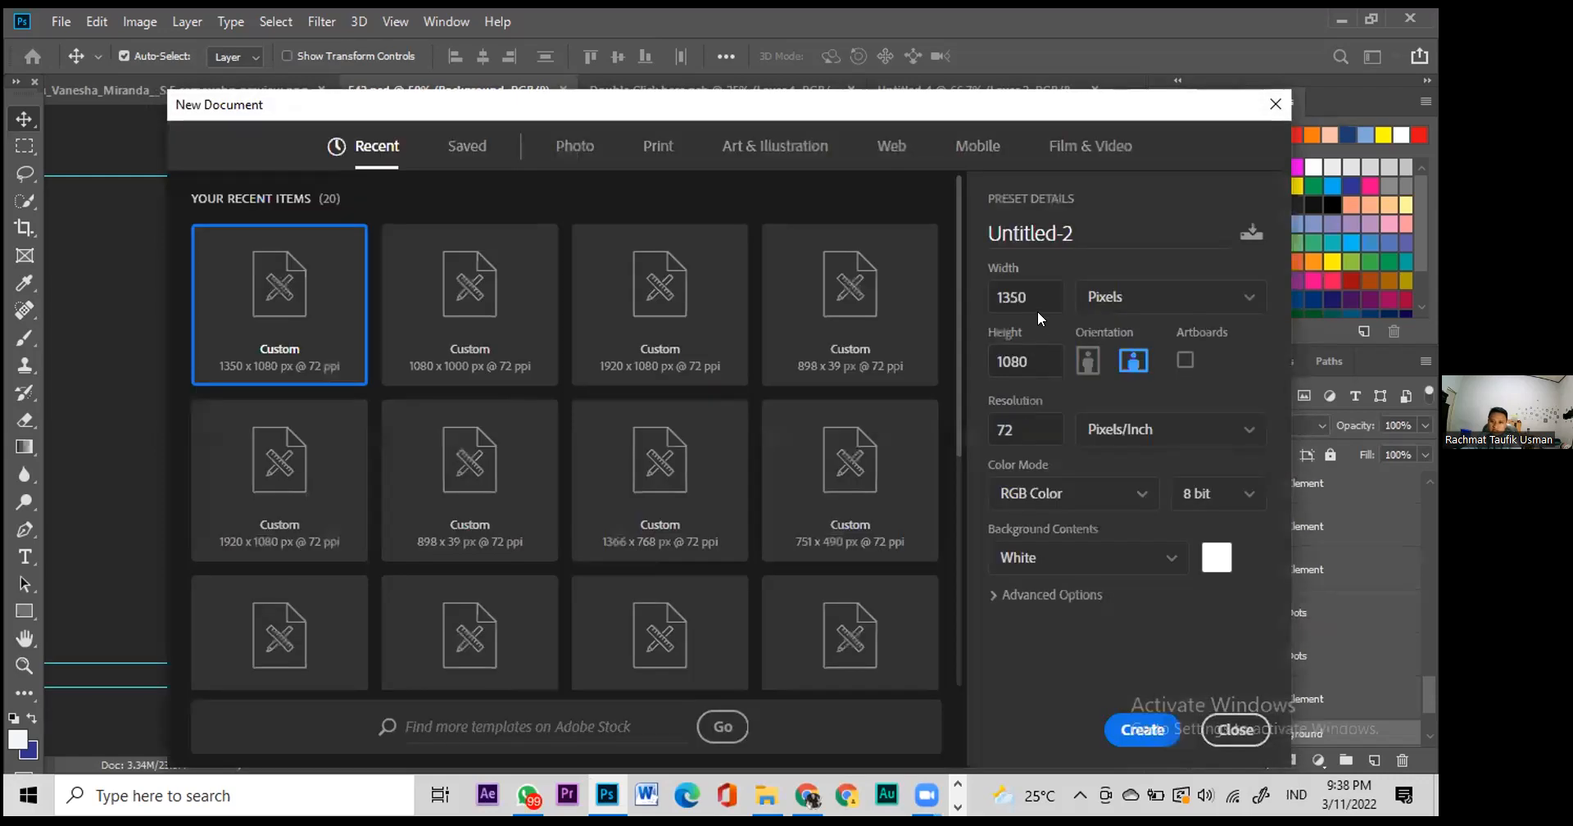
{"action": "left_click", "coordinate": [1021, 296]}
{"action": "key", "text": "BackSpace"}
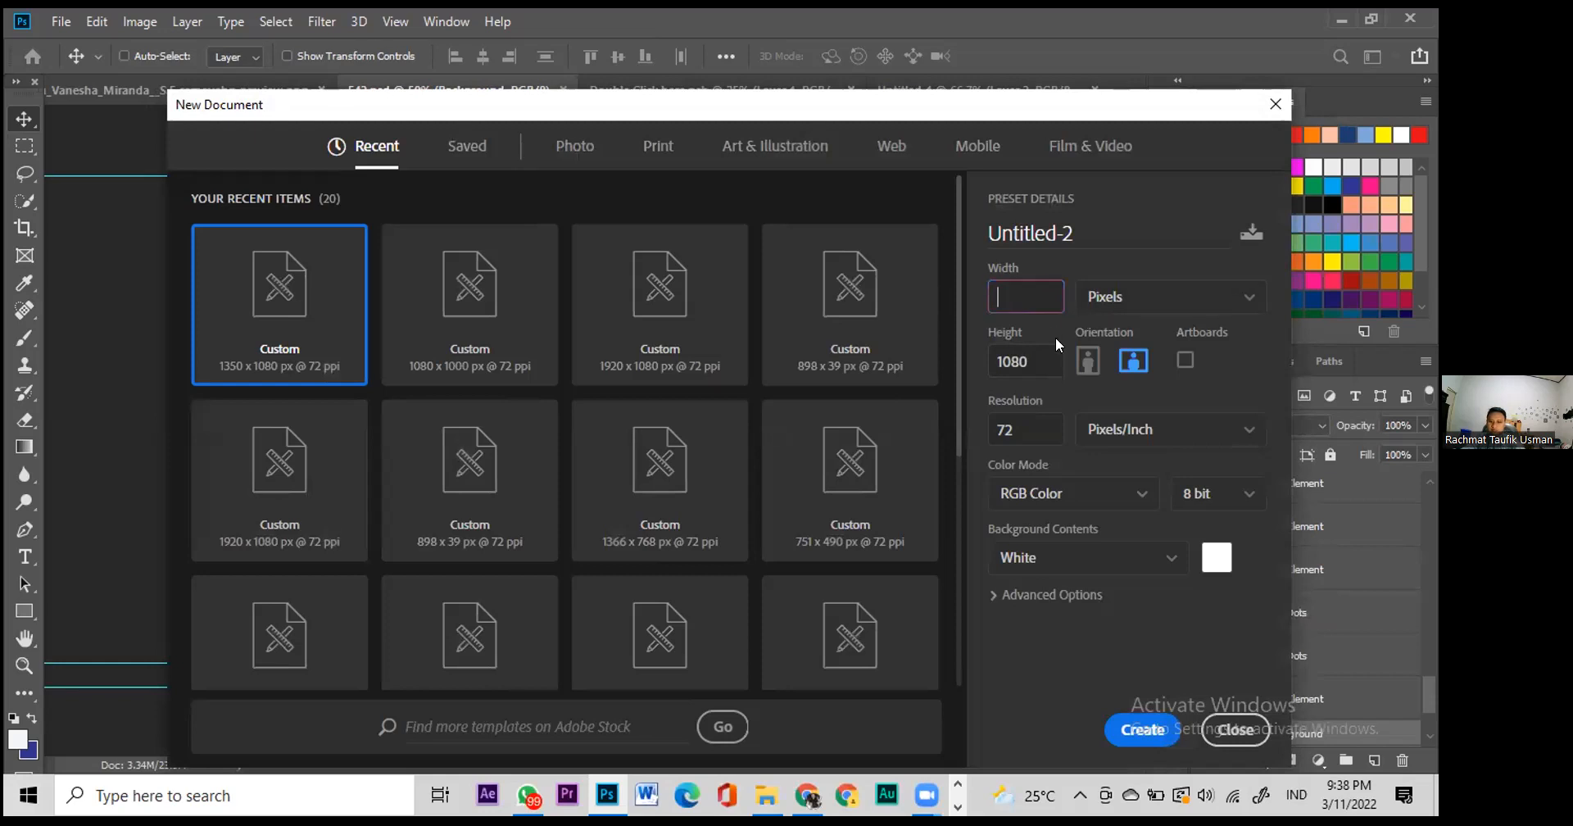
{"action": "key", "text": "Tab"}
{"action": "type", "text": "1350"}
{"action": "key", "text": "shift+Tab"}
{"action": "type", "text": "1080"}
{"action": "left_click", "coordinate": [1143, 730]}
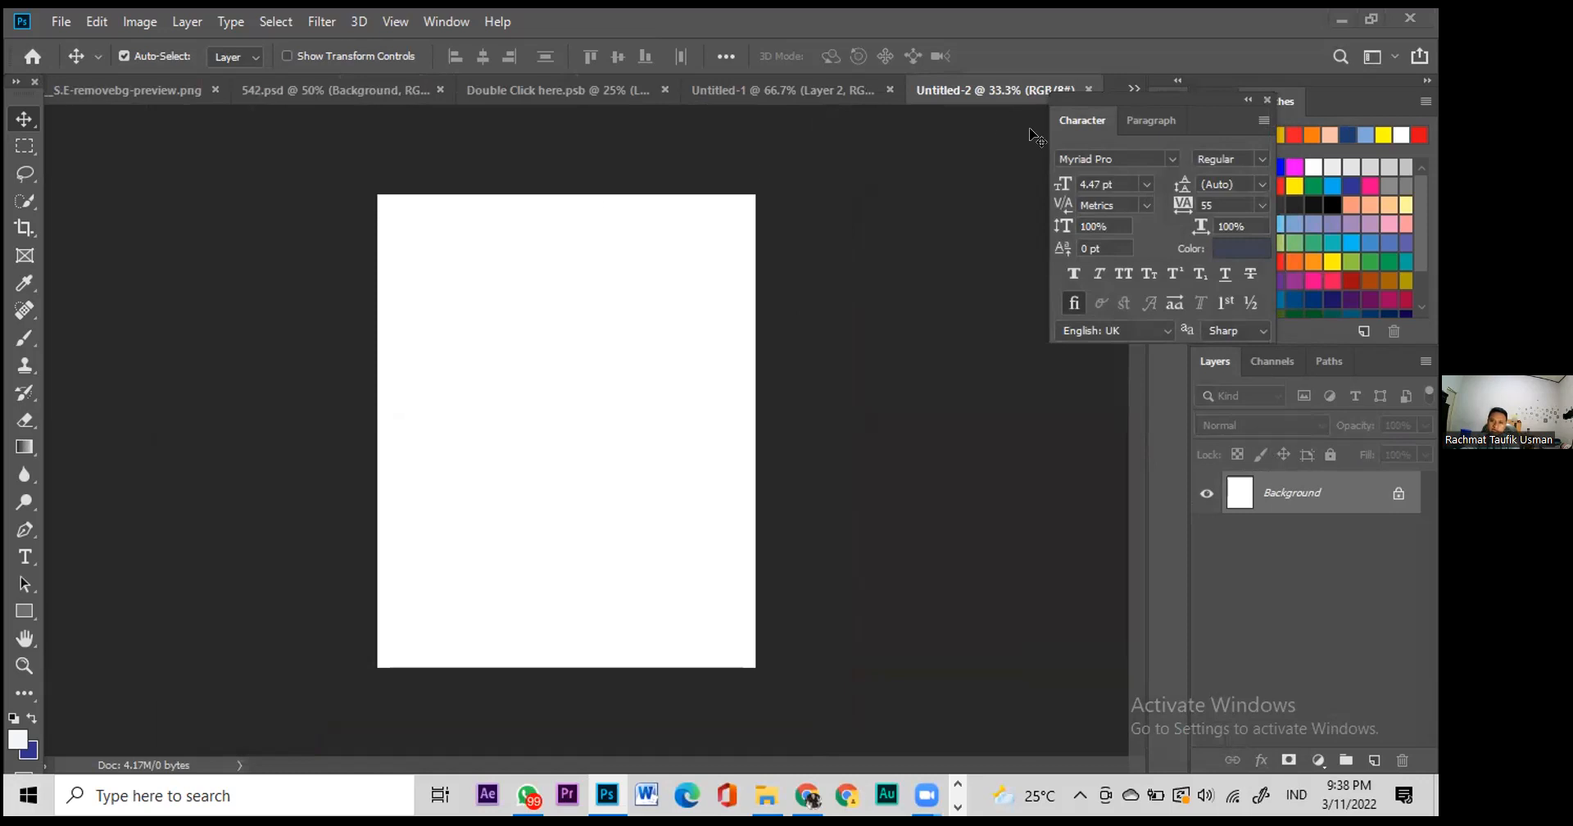
Step: Switch to the 542.psd flyer and hide its phone number layer
{"action": "left_click", "coordinate": [747, 82]}
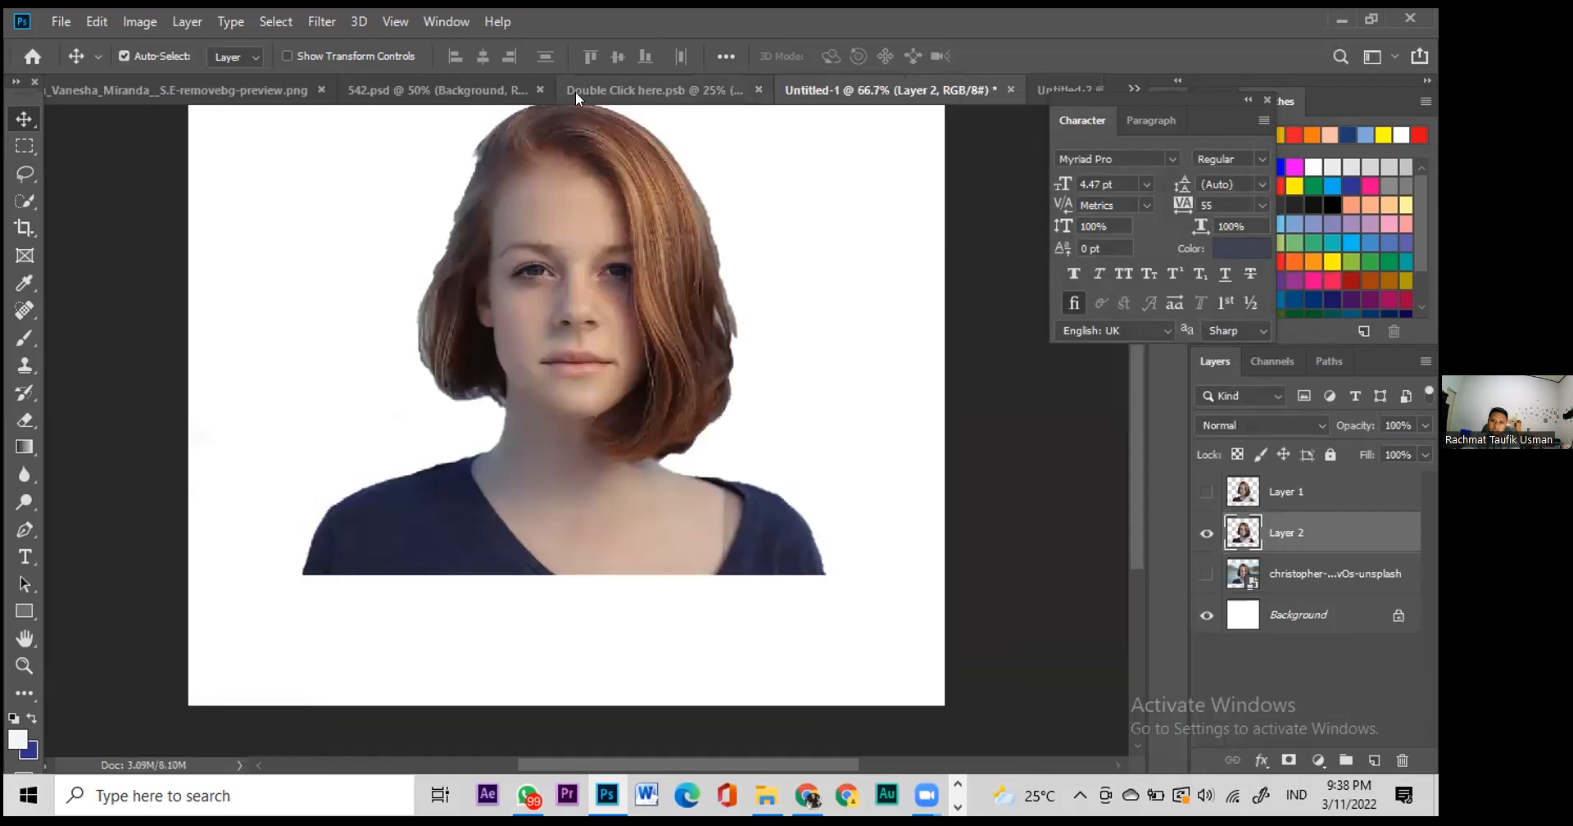
{"action": "left_click", "coordinate": [449, 85]}
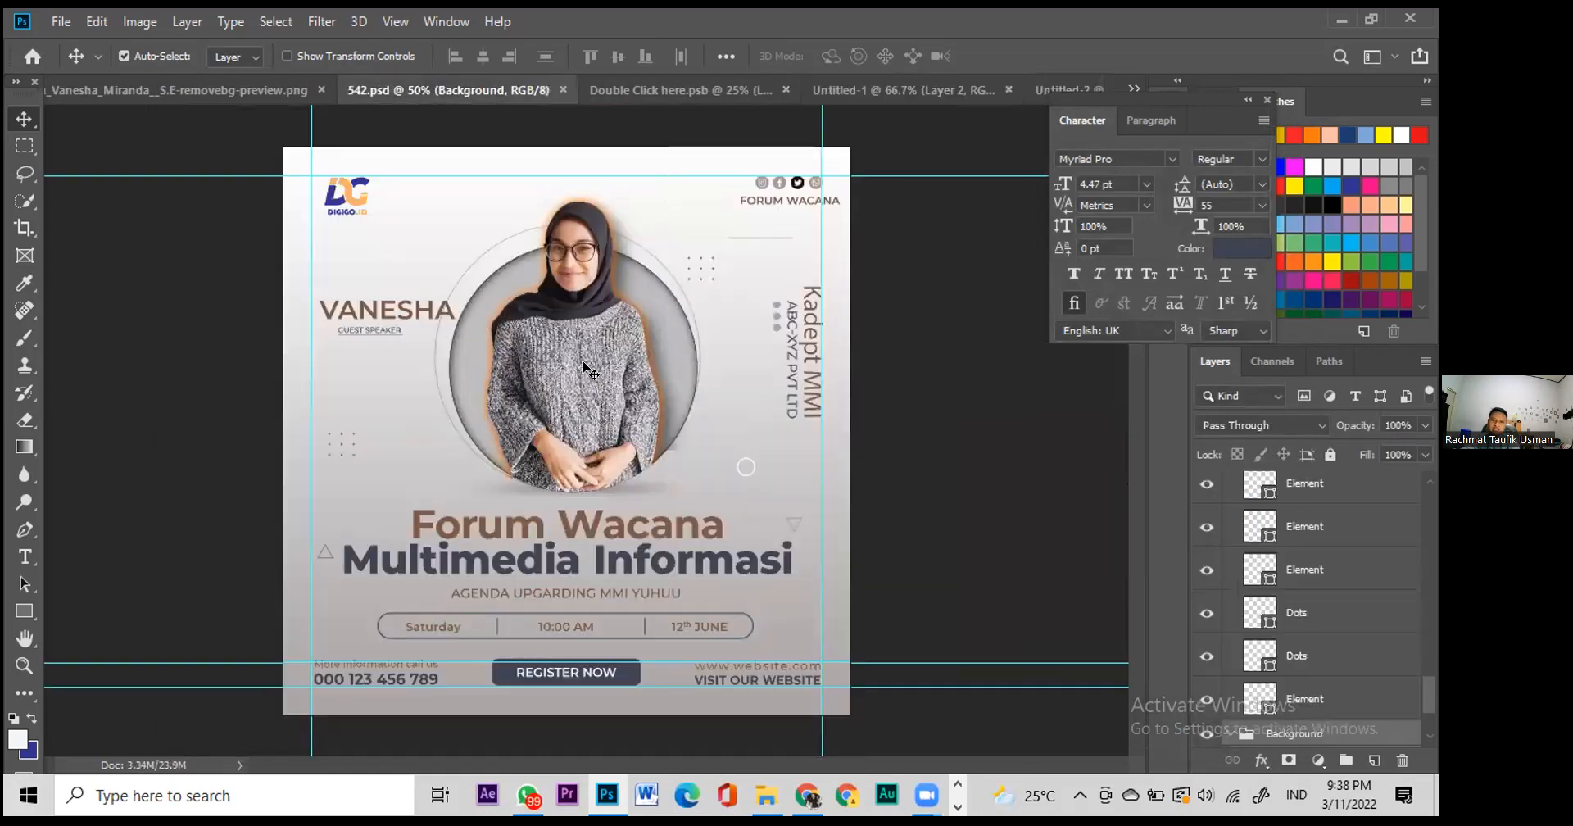
{"action": "scroll", "coordinate": [1323, 565], "scroll_direction": "up", "scroll_amount": 5}
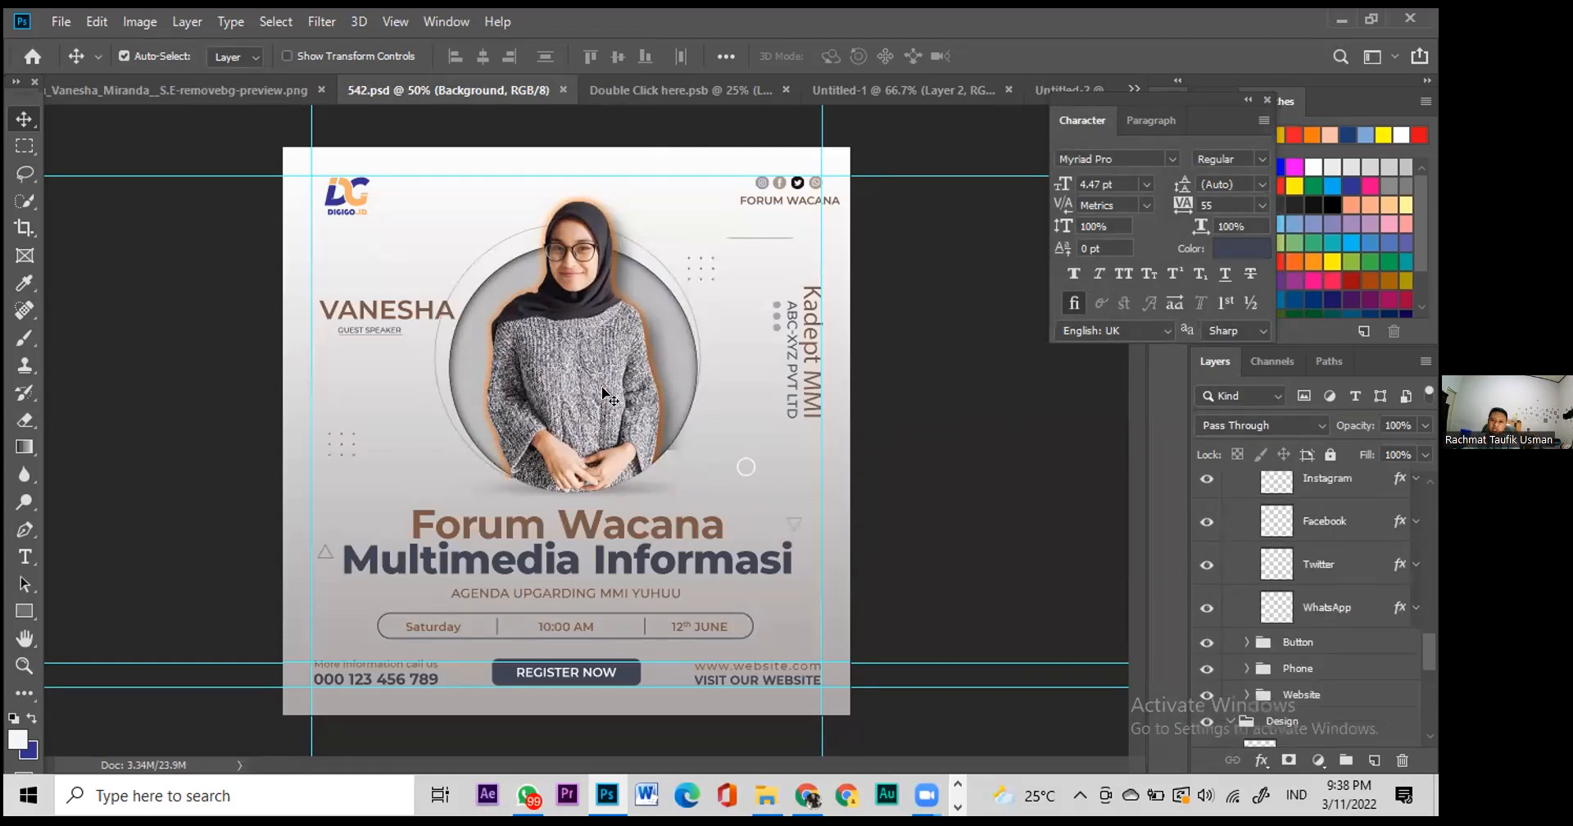
{"action": "scroll", "coordinate": [1332, 668], "scroll_direction": "down", "scroll_amount": 1}
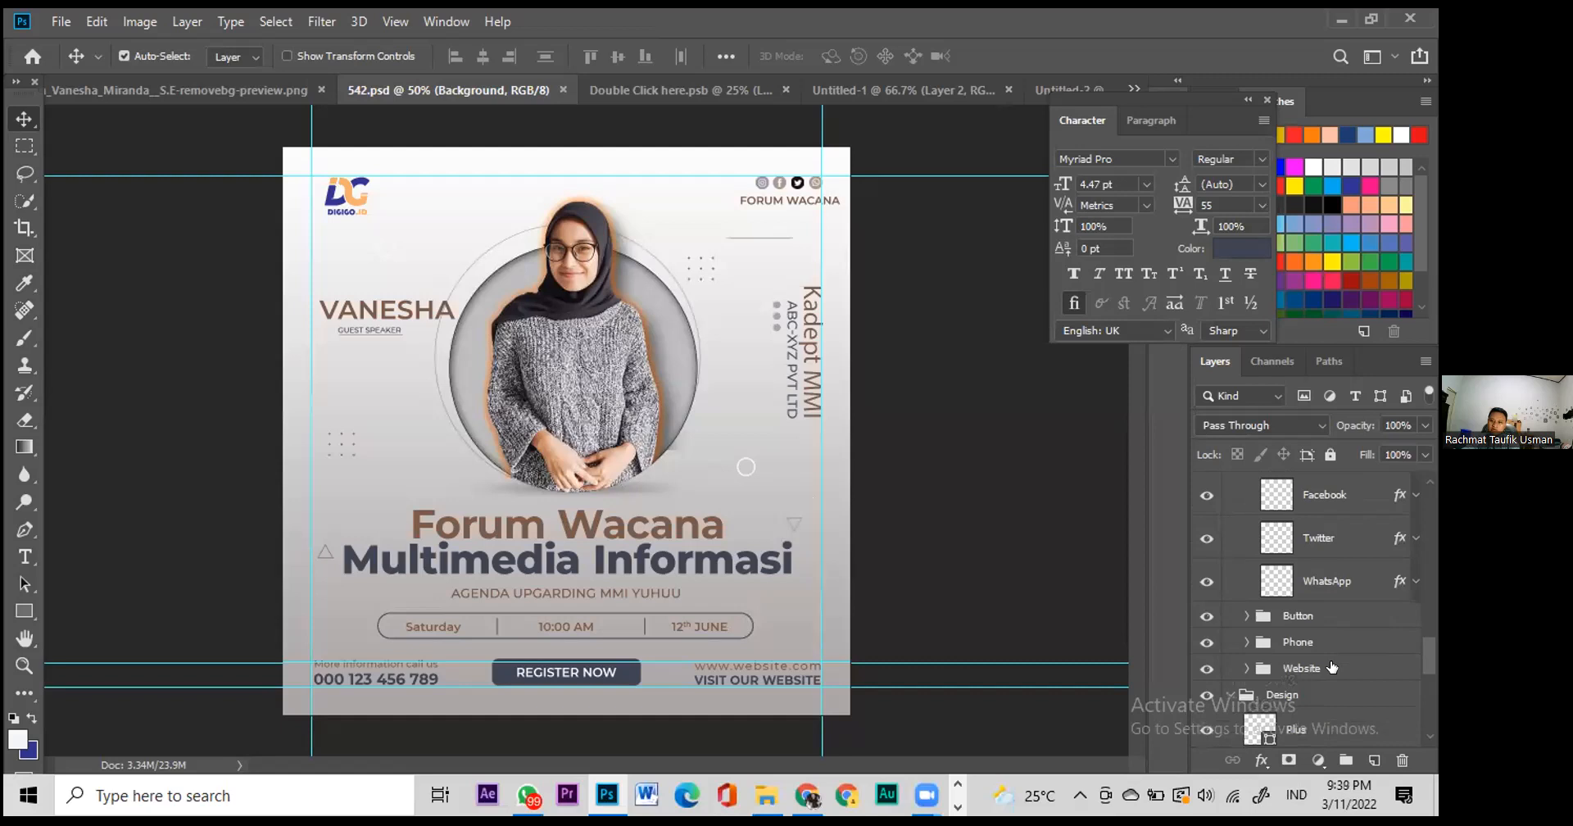
{"action": "left_click", "coordinate": [1207, 643]}
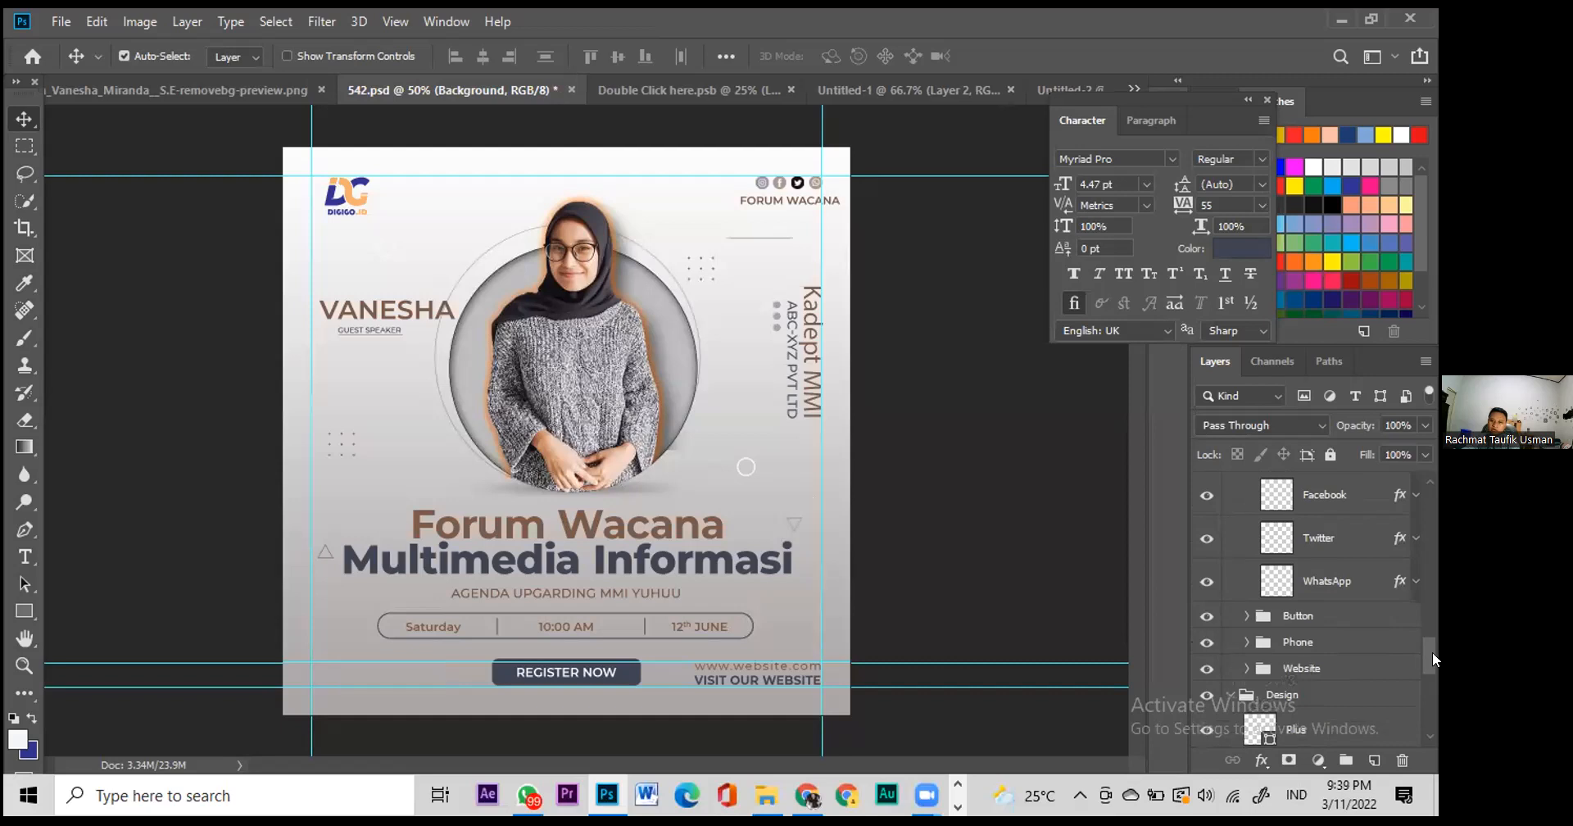
Step: Drag the 'Place your Image here' group into Untitled-2, then draw a circle at the lower-left corner
{"action": "scroll", "coordinate": [1341, 641], "scroll_direction": "up", "scroll_amount": 5}
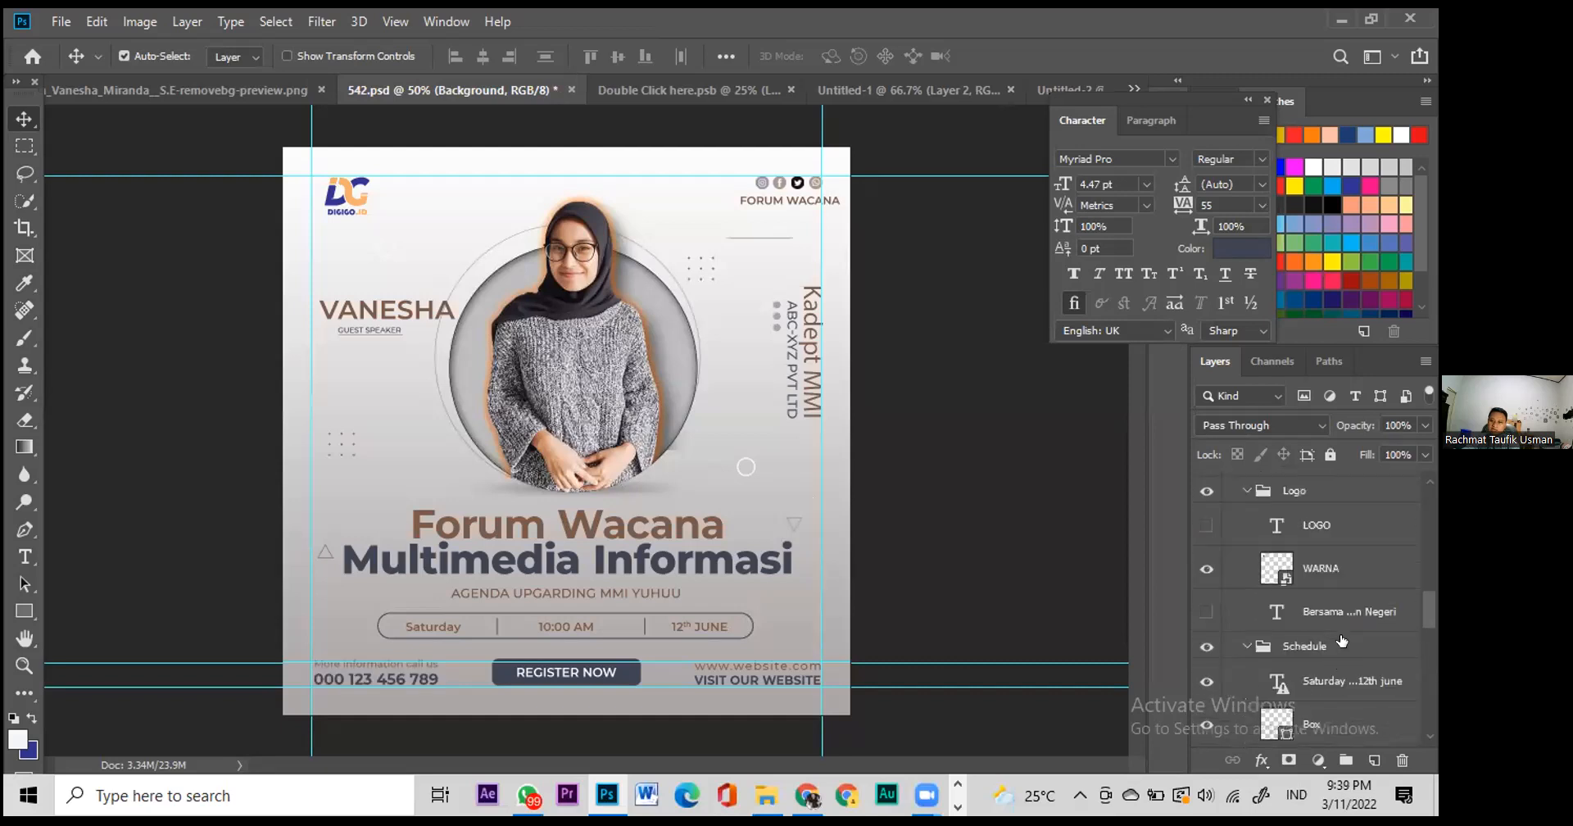
{"action": "scroll", "coordinate": [1341, 641], "scroll_direction": "up", "scroll_amount": 5}
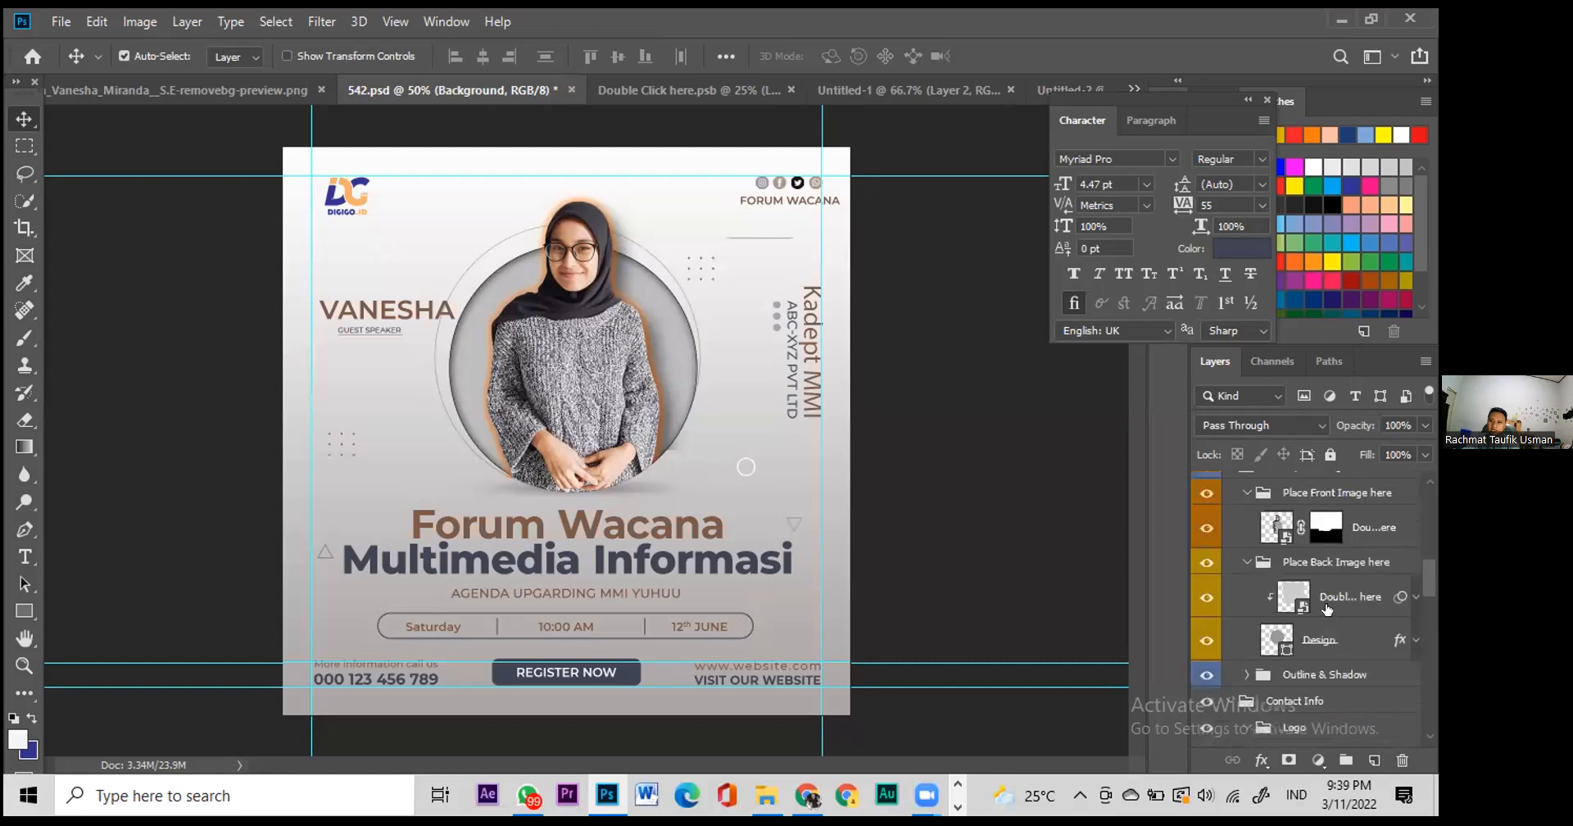
{"action": "scroll", "coordinate": [1327, 611], "scroll_direction": "up", "scroll_amount": 1}
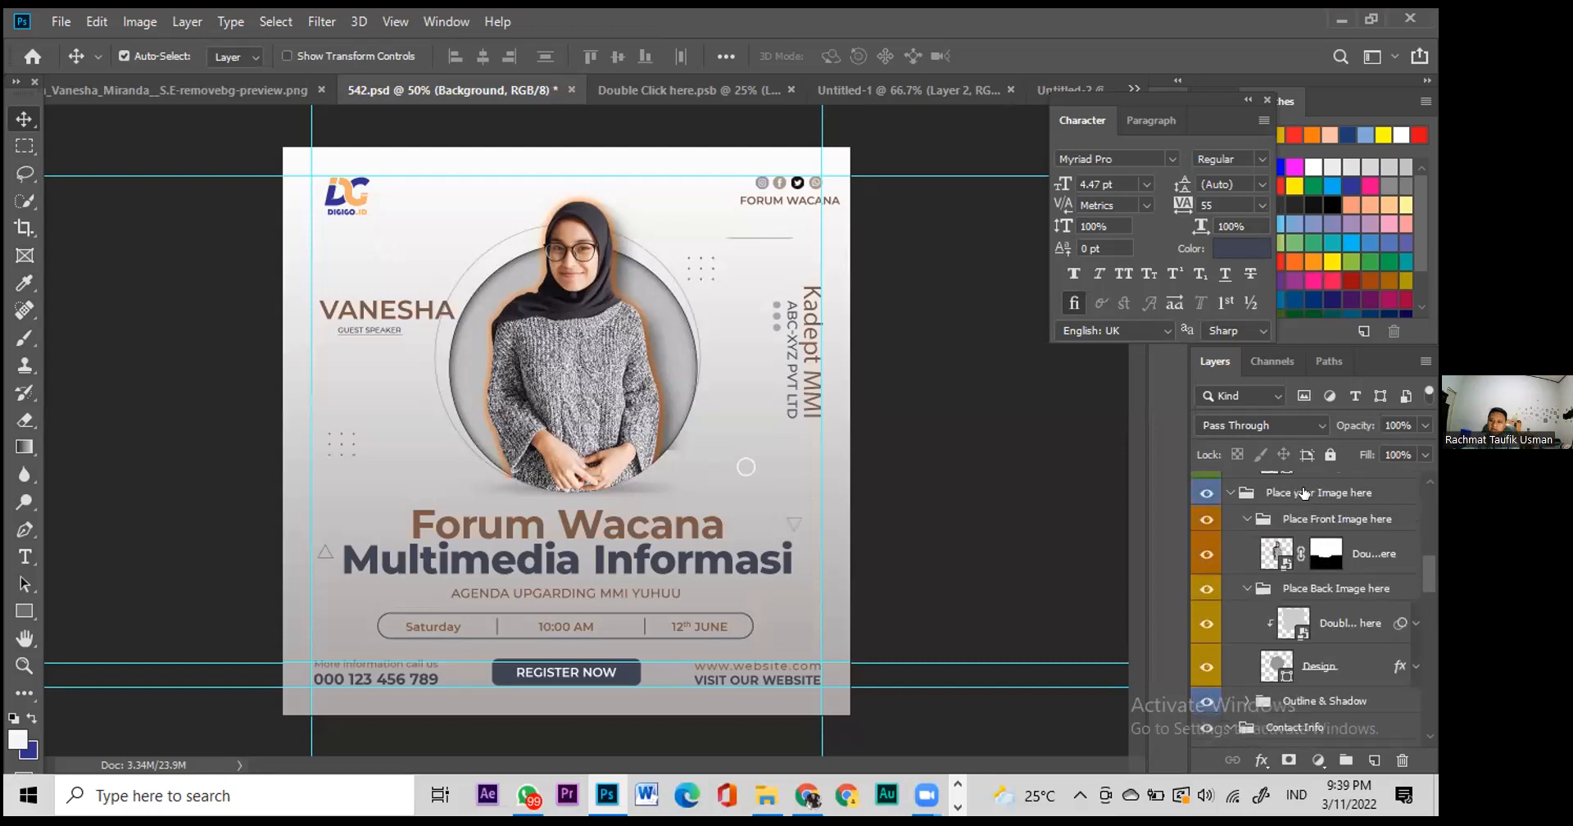
{"action": "left_click", "coordinate": [1304, 492]}
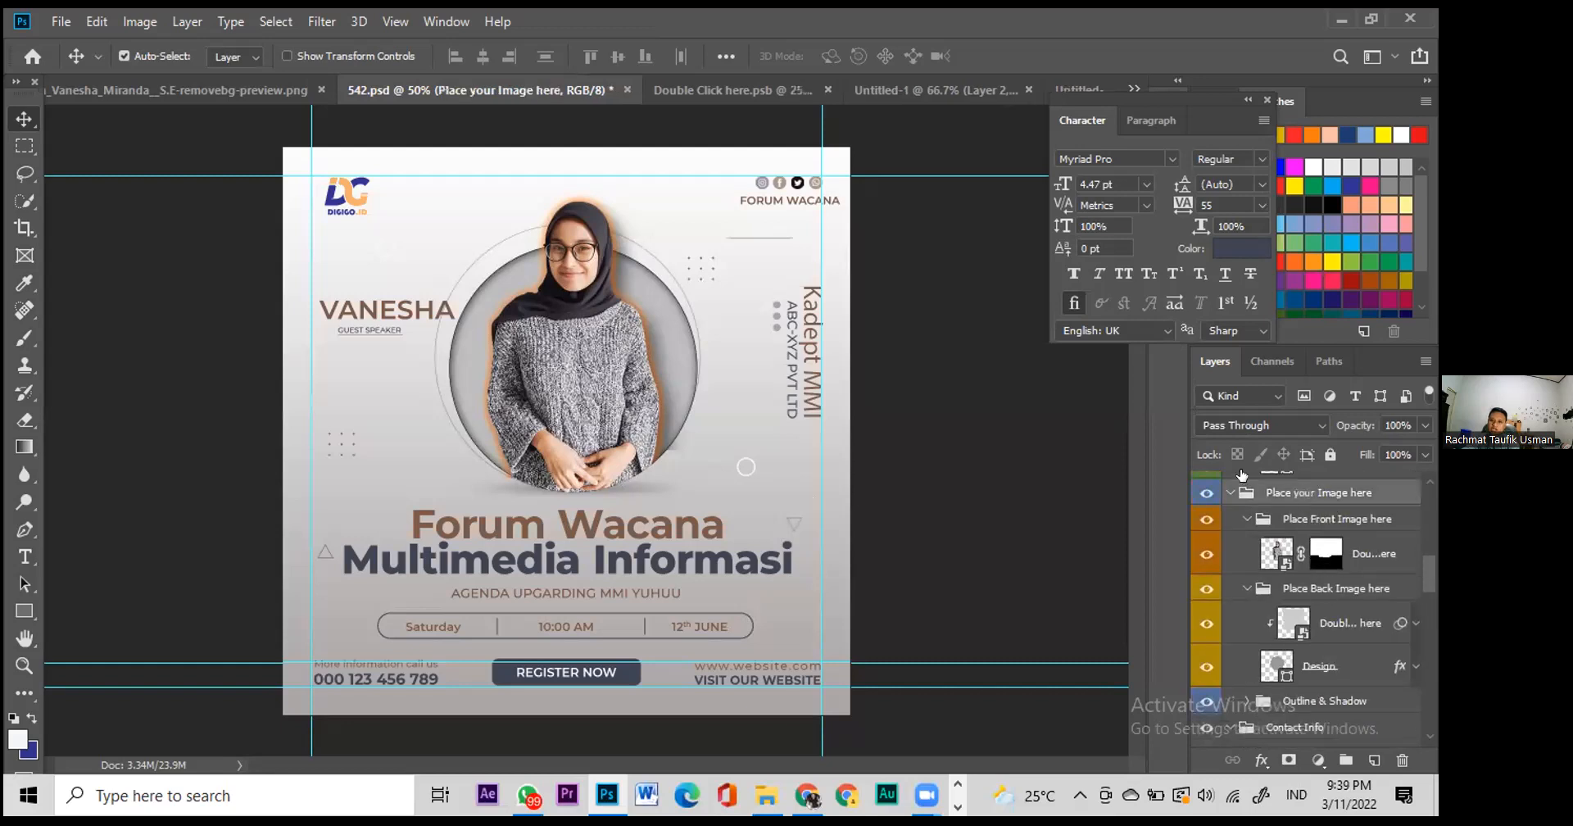
{"action": "left_click_drag", "start_coordinate": [1289, 494], "coordinate": [618, 446]}
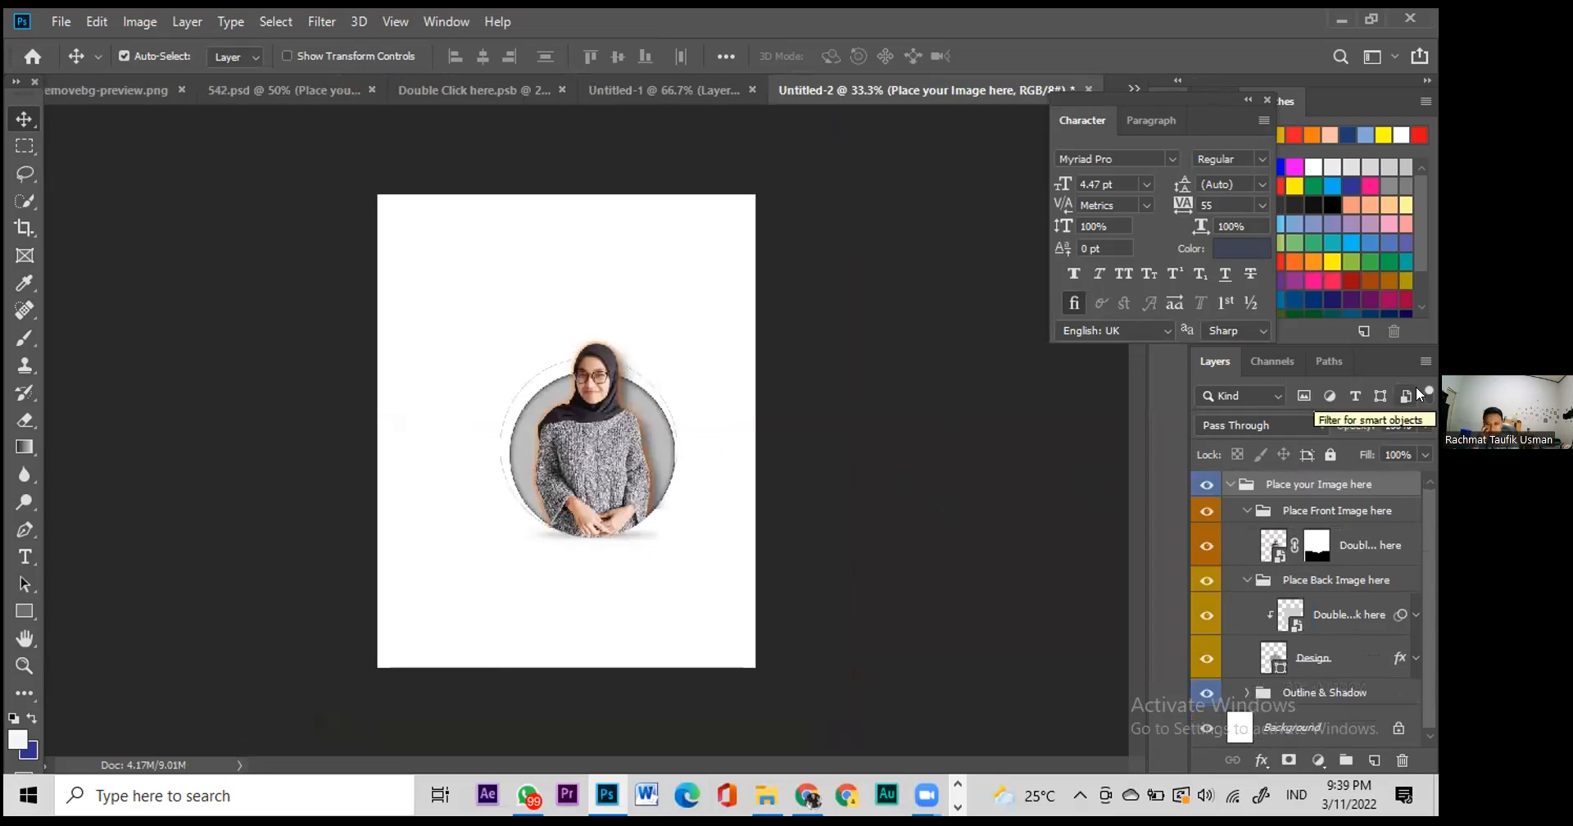
{"action": "left_click_drag", "start_coordinate": [24, 611], "coordinate": [178, 649]}
{"action": "left_click_drag", "start_coordinate": [353, 565], "coordinate": [505, 739]}
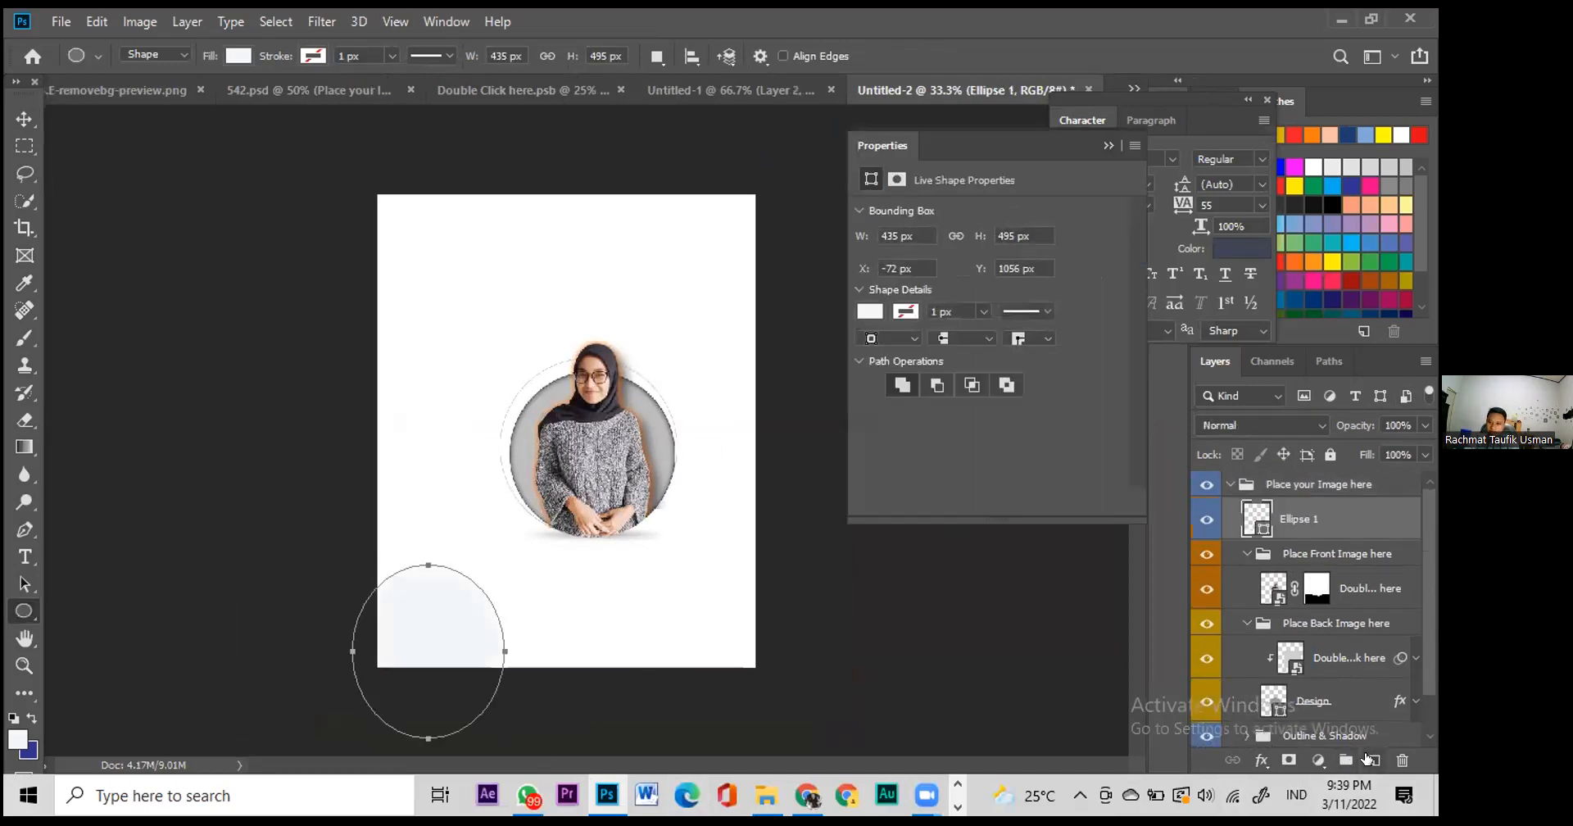
Step: Shift Ellipse 1 further past the page's lower-left corner
{"action": "right_click", "coordinate": [418, 624]}
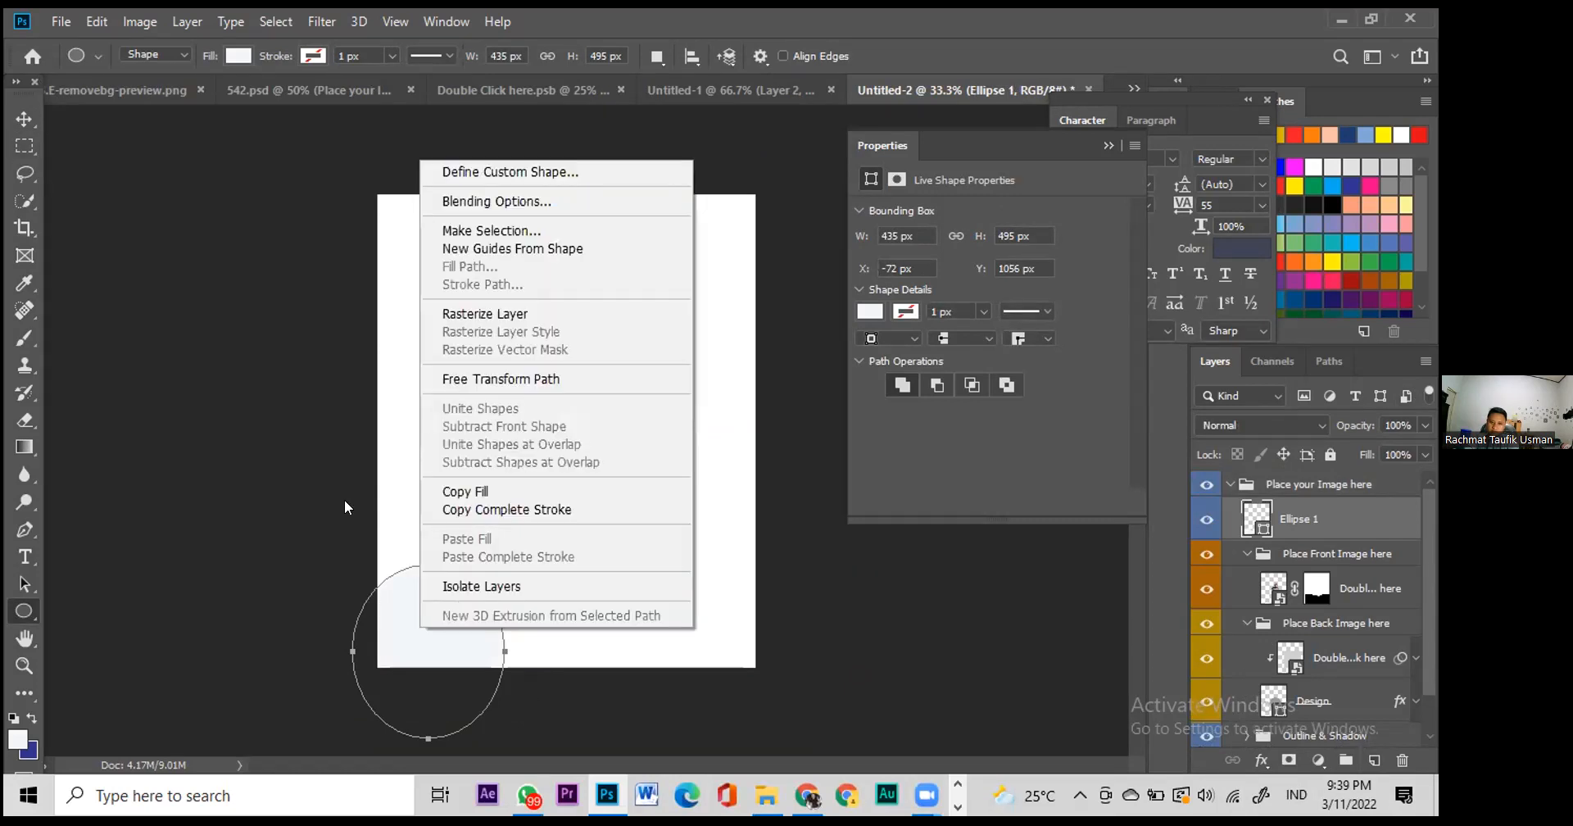
{"action": "left_click", "coordinate": [484, 587]}
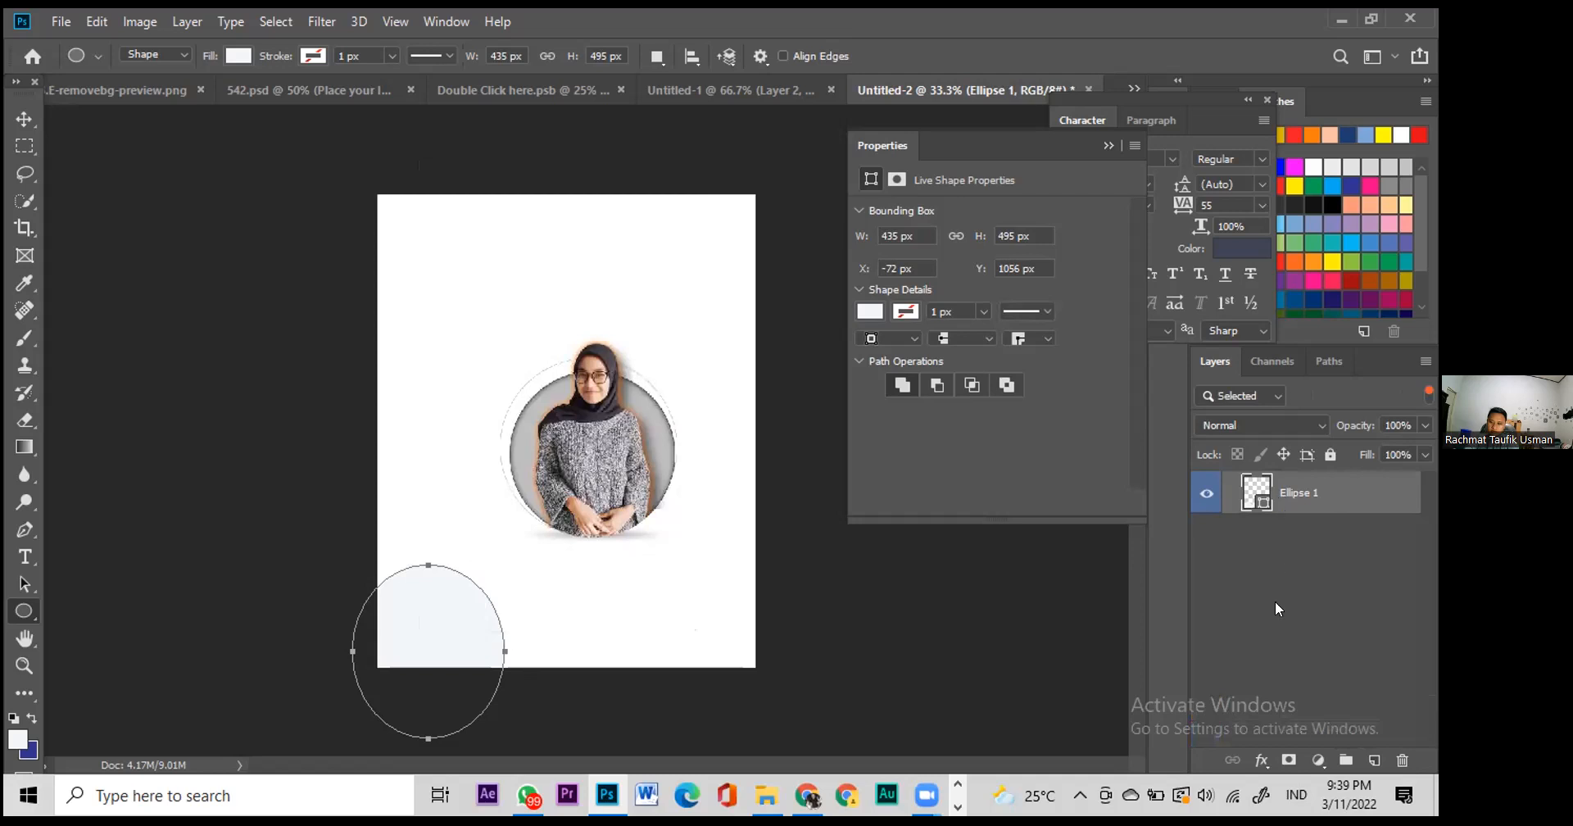
{"action": "left_click", "coordinate": [1374, 760]}
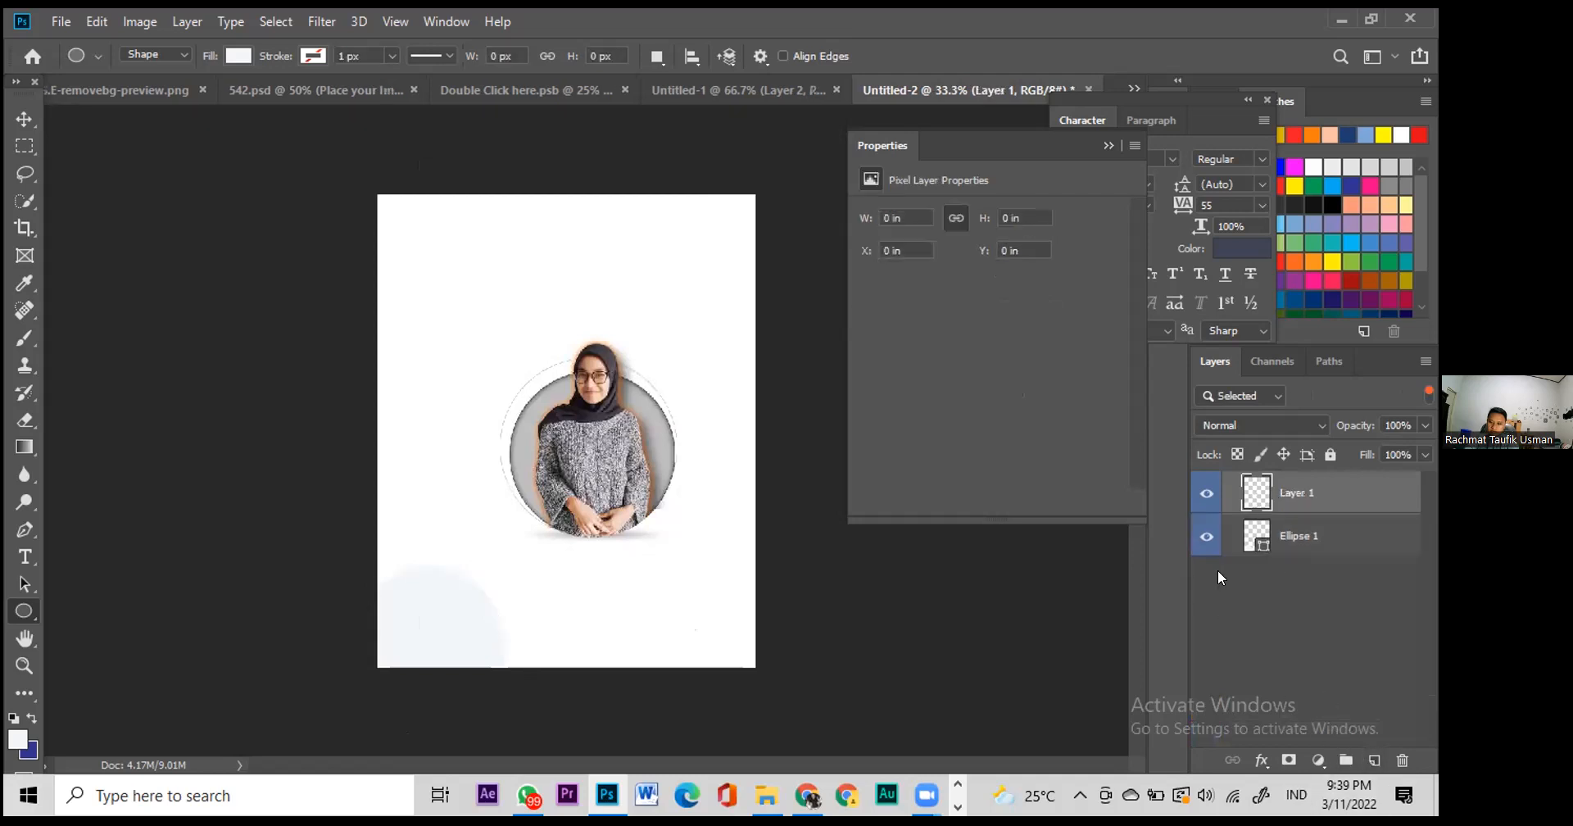
{"action": "left_click", "coordinate": [24, 119]}
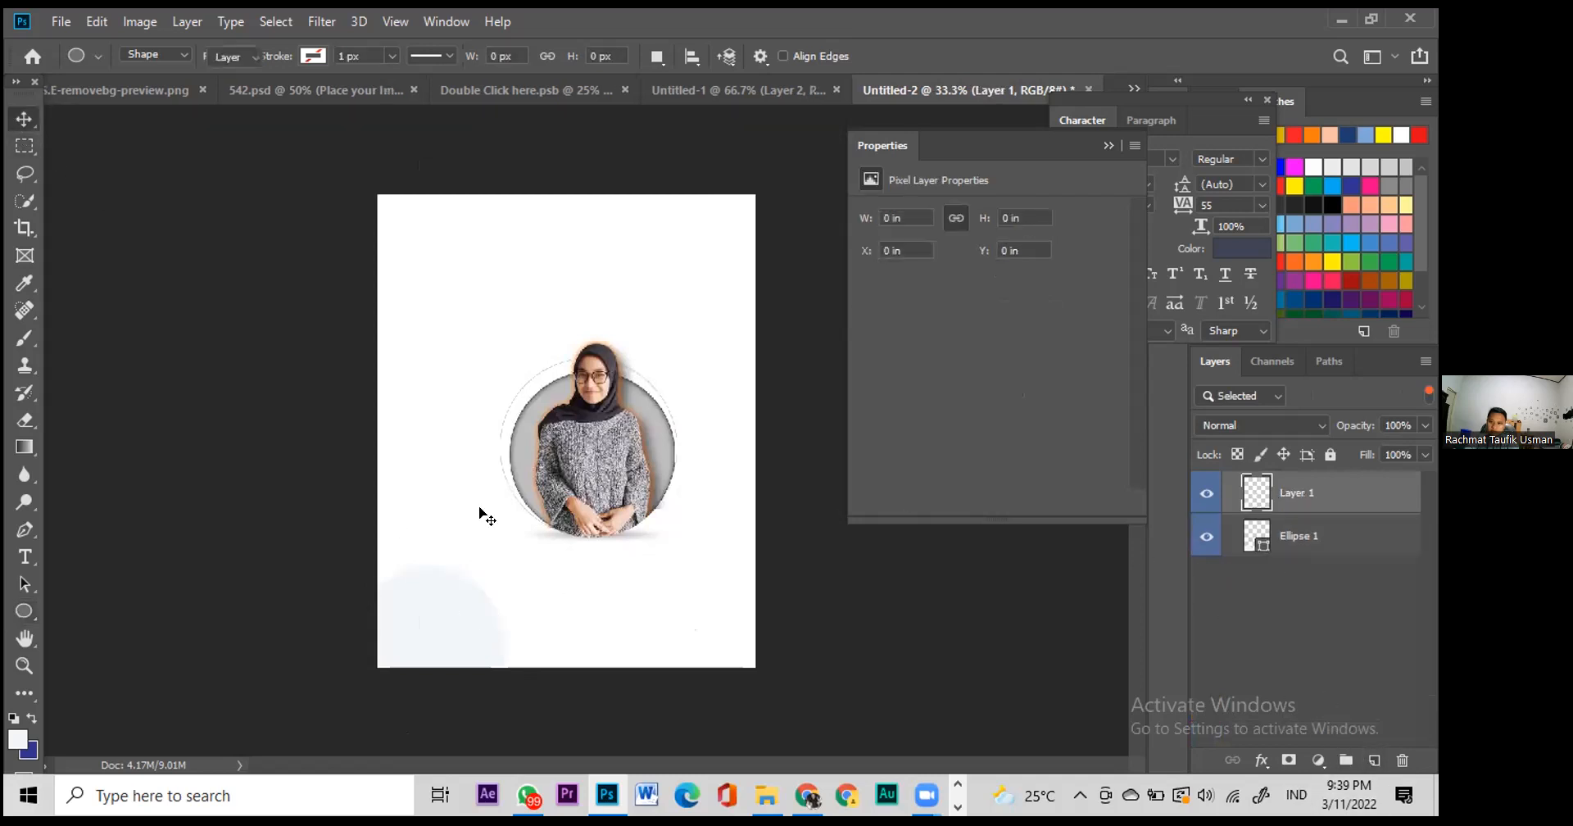
{"action": "left_click", "coordinate": [421, 643]}
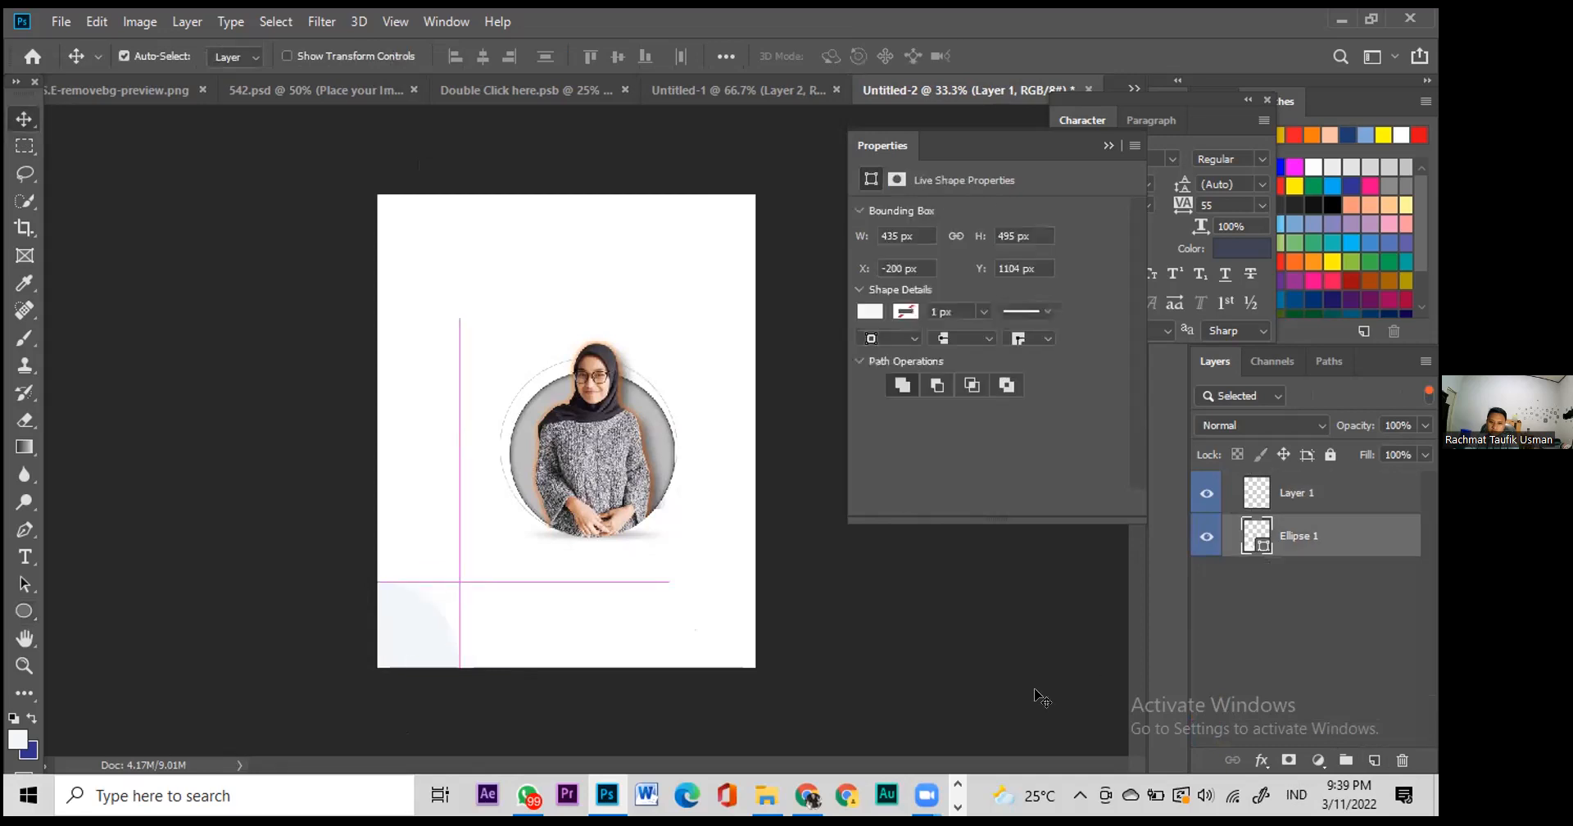
{"action": "left_click", "coordinate": [864, 660]}
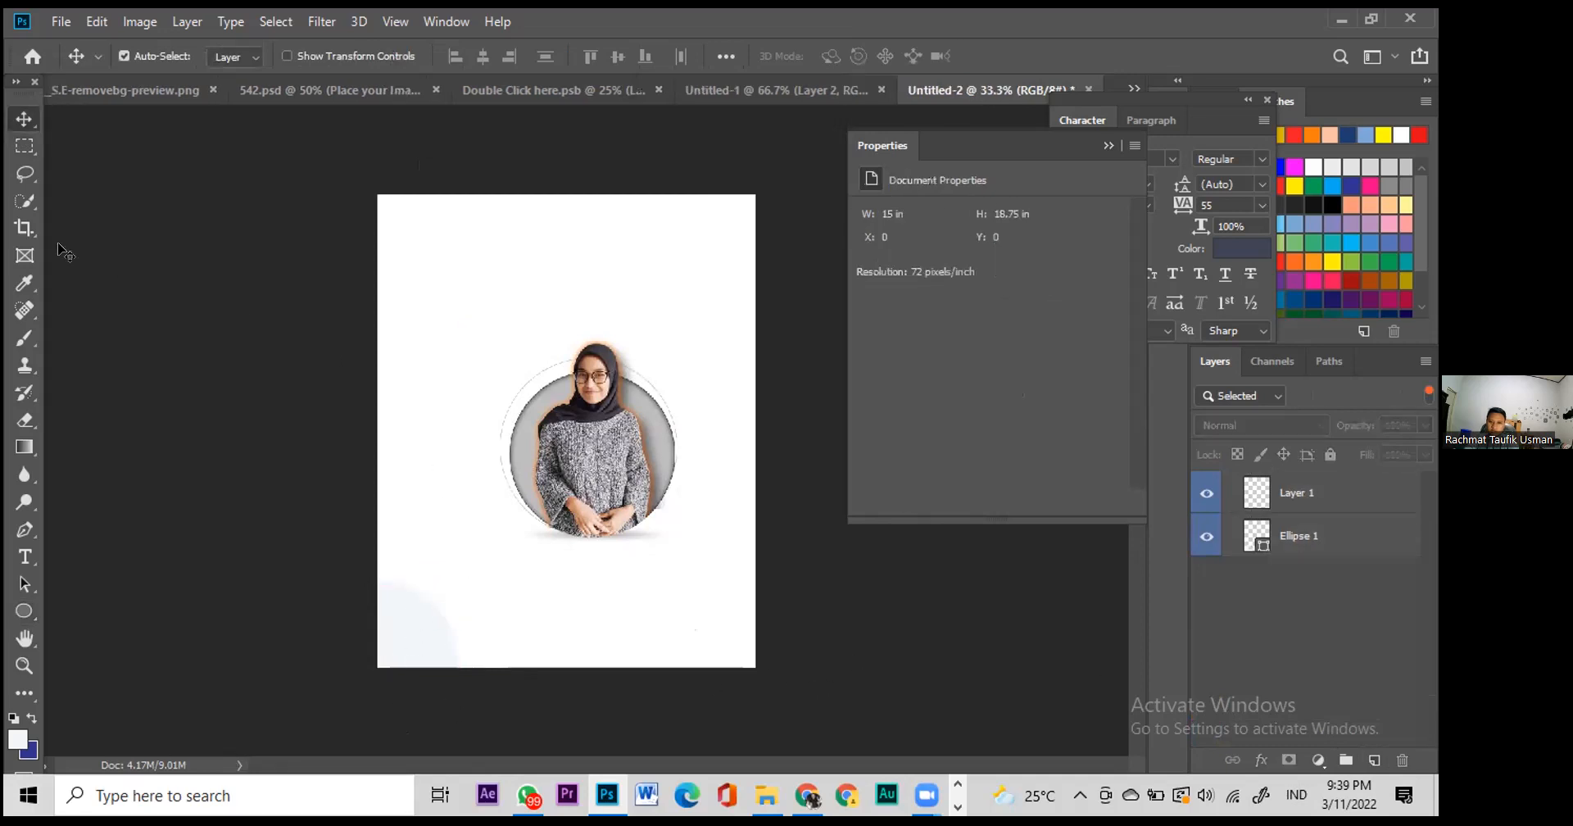
Step: Draw a second pale circle, Ellipse 2, at the top-left corner
{"action": "left_click", "coordinate": [24, 610]}
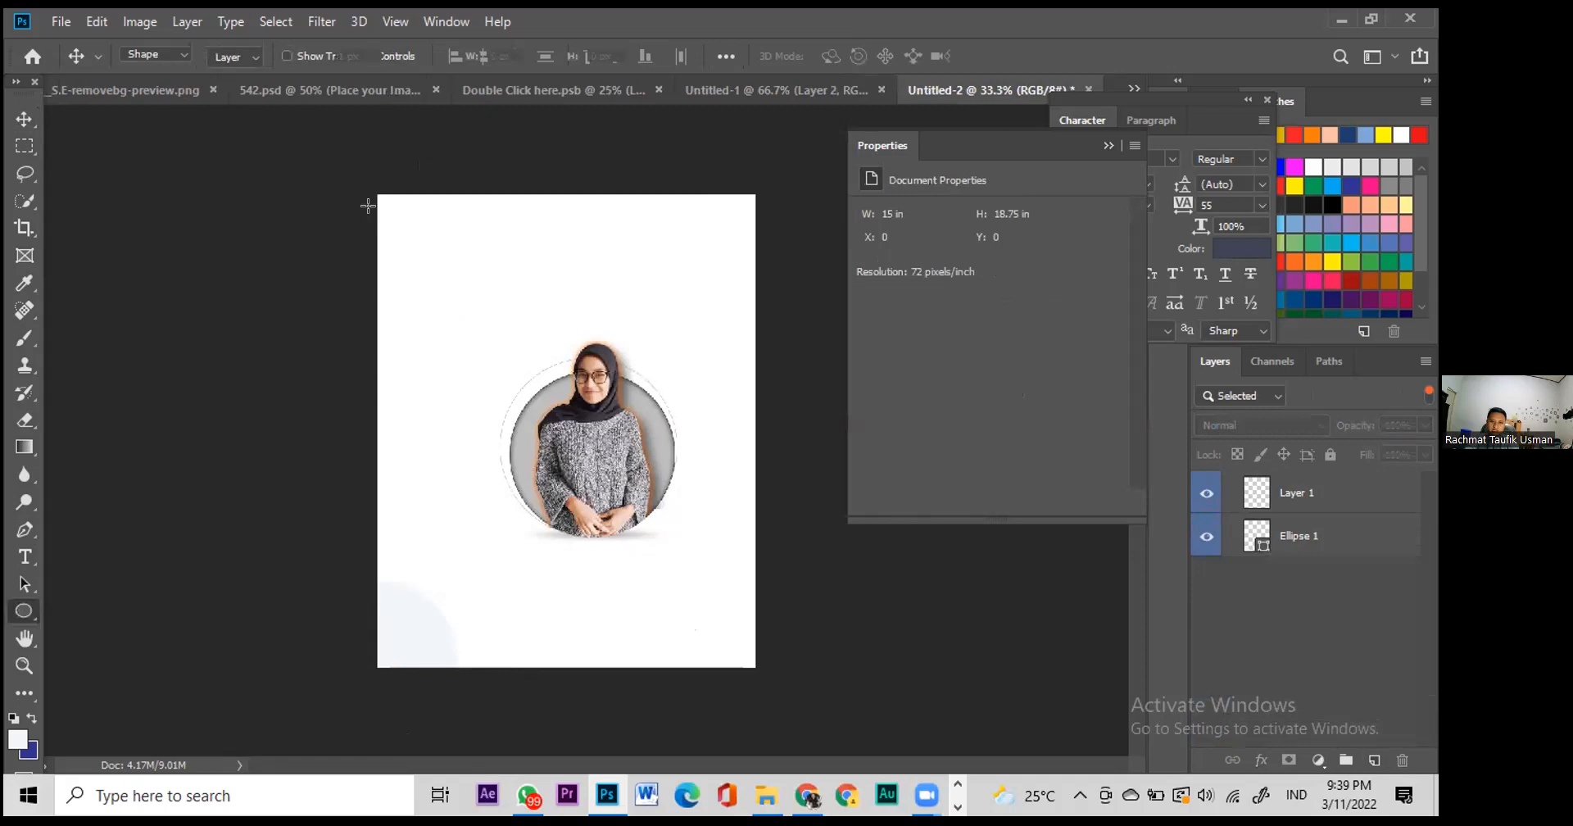
{"action": "left_click_drag", "start_coordinate": [352, 166], "coordinate": [467, 288]}
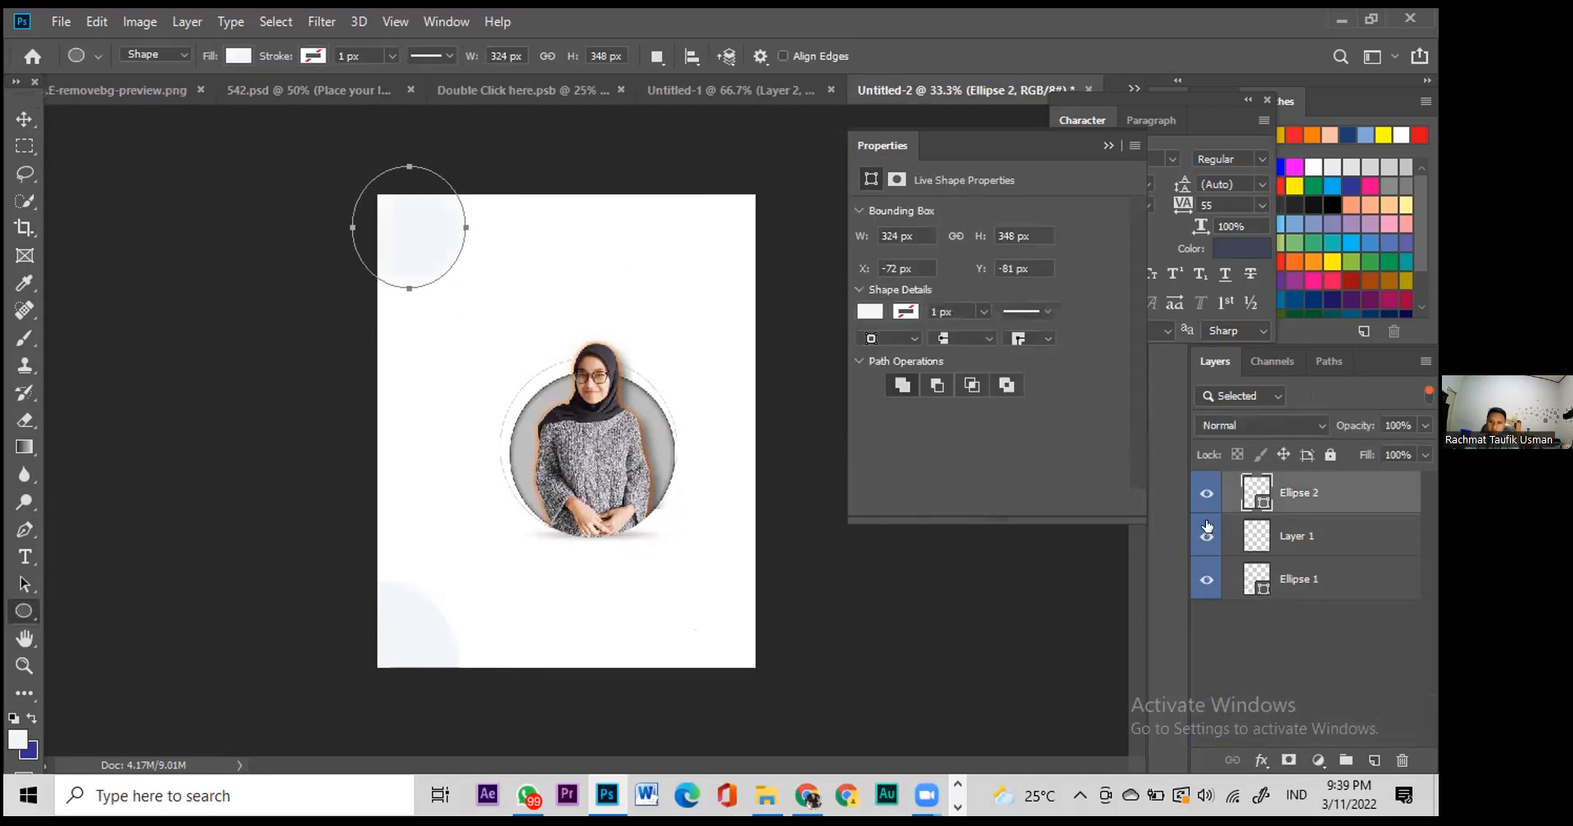
{"action": "right_click", "coordinate": [1280, 499]}
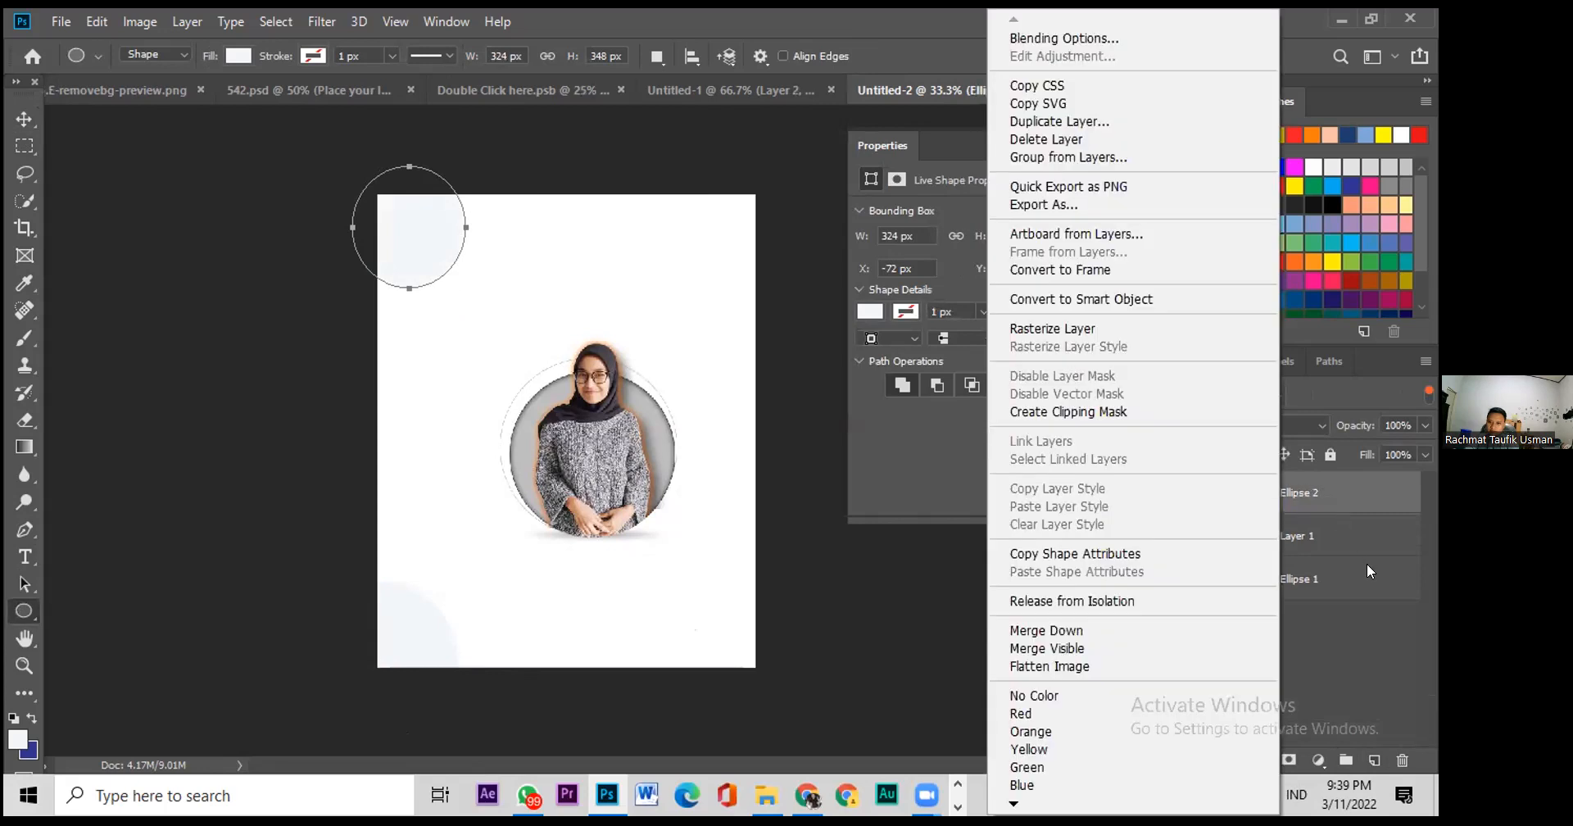
{"action": "left_click", "coordinate": [1290, 535]}
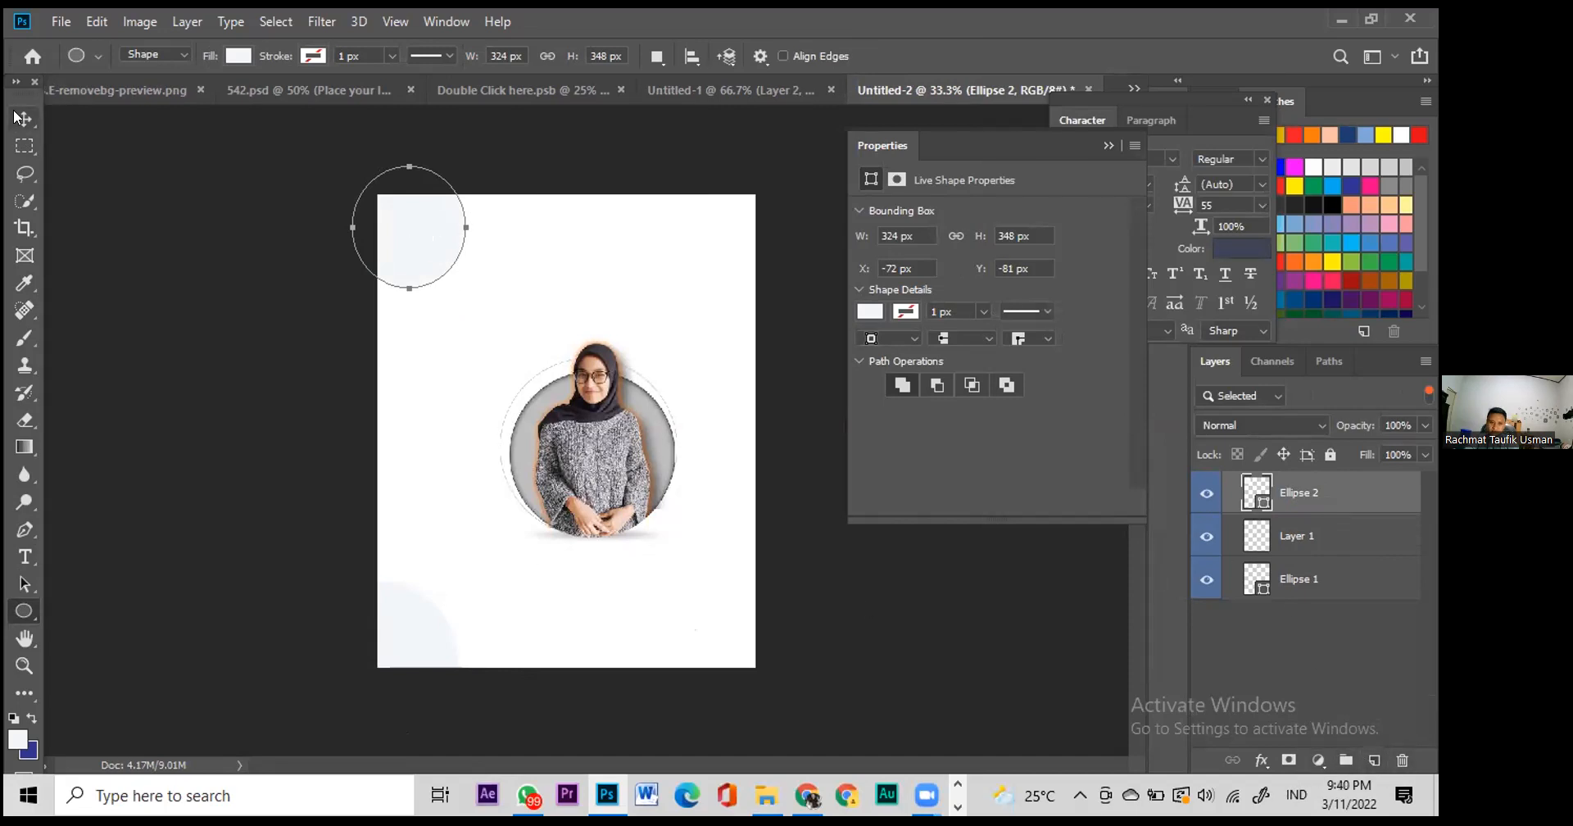
Step: Move Ellipse 2 from the top-left to the bottom-right corner of the page
{"action": "key", "text": "v"}
{"action": "right_click", "coordinate": [397, 243]}
{"action": "left_click", "coordinate": [449, 270]}
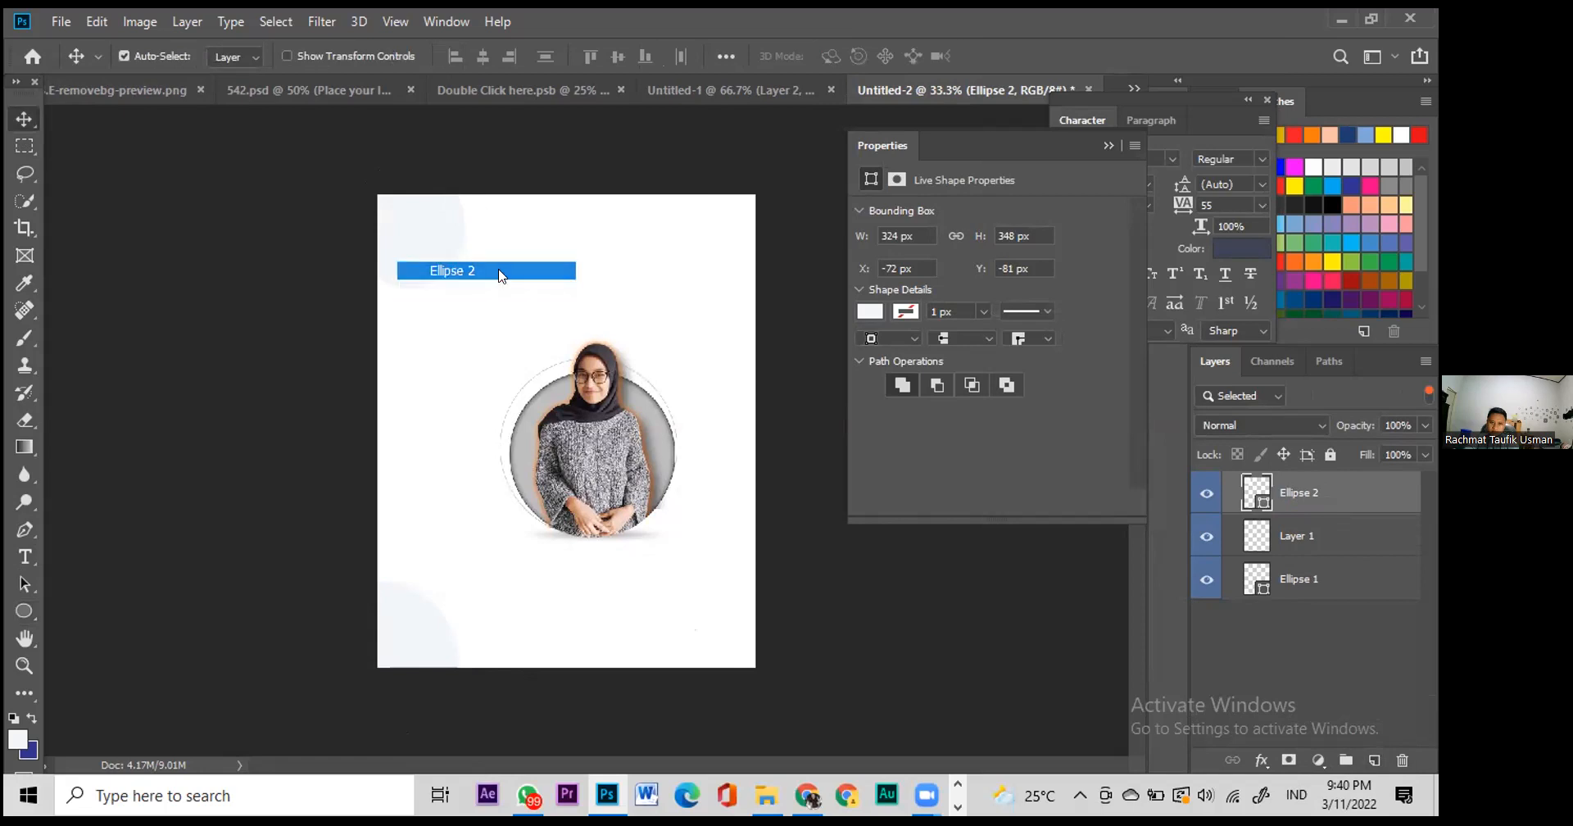
{"action": "right_click", "coordinate": [445, 252]}
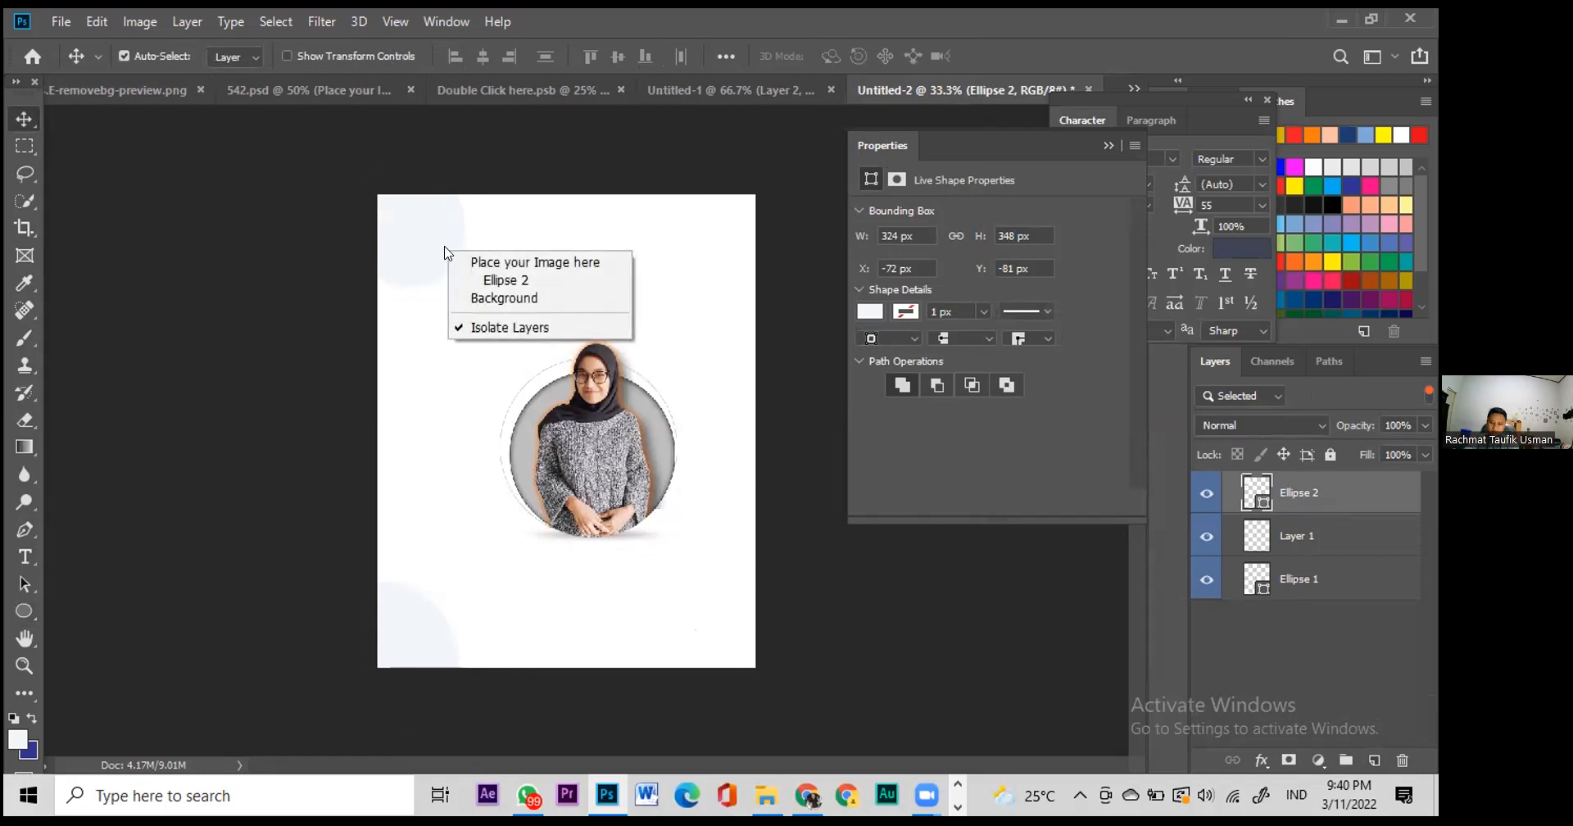
{"action": "left_click", "coordinate": [452, 279]}
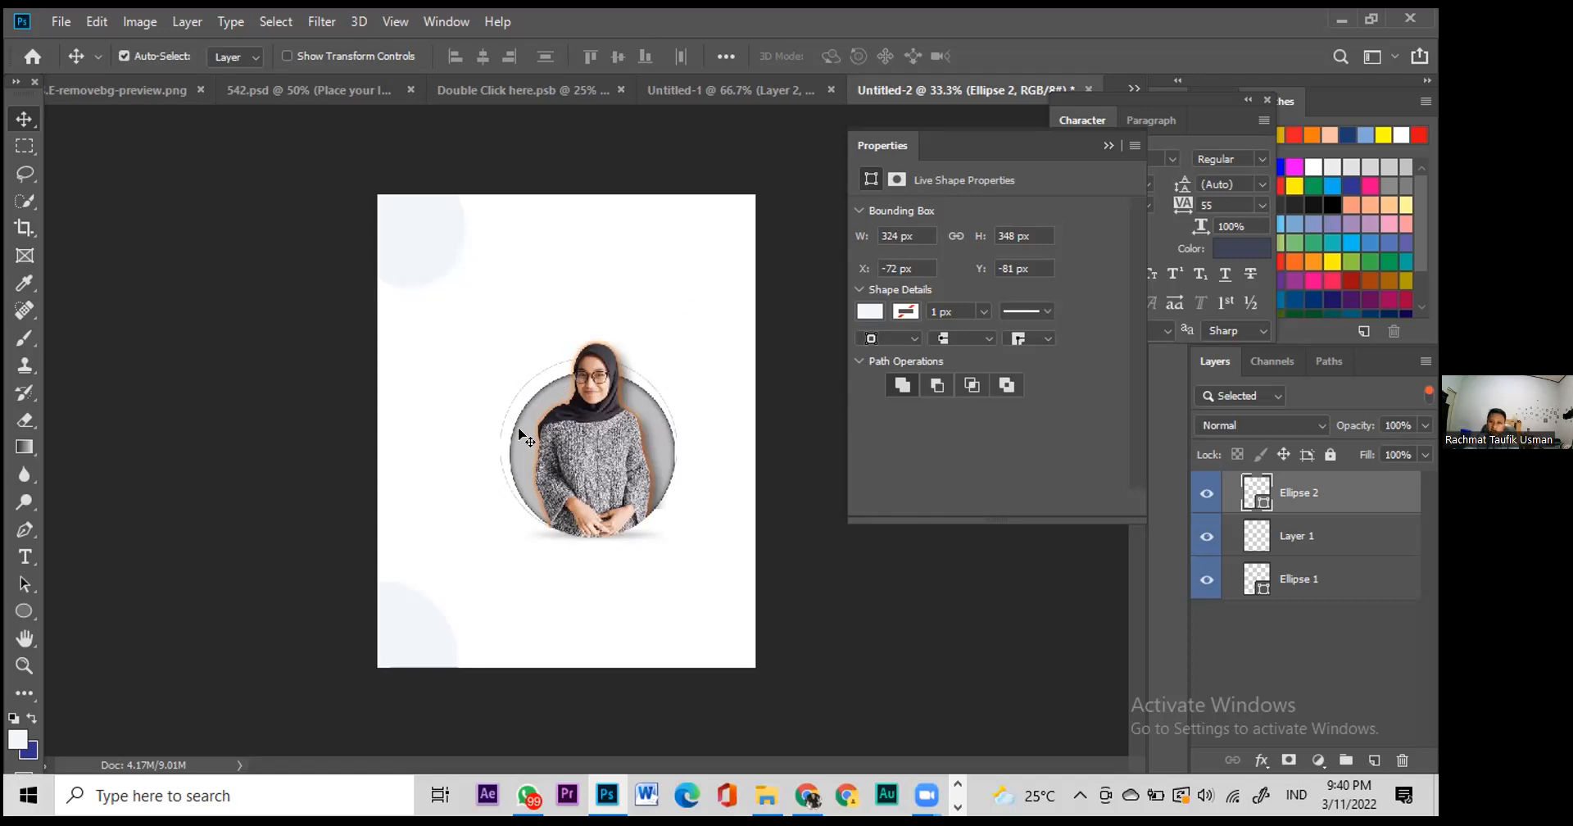
{"action": "left_click_drag", "start_coordinate": [445, 239], "coordinate": [910, 697]}
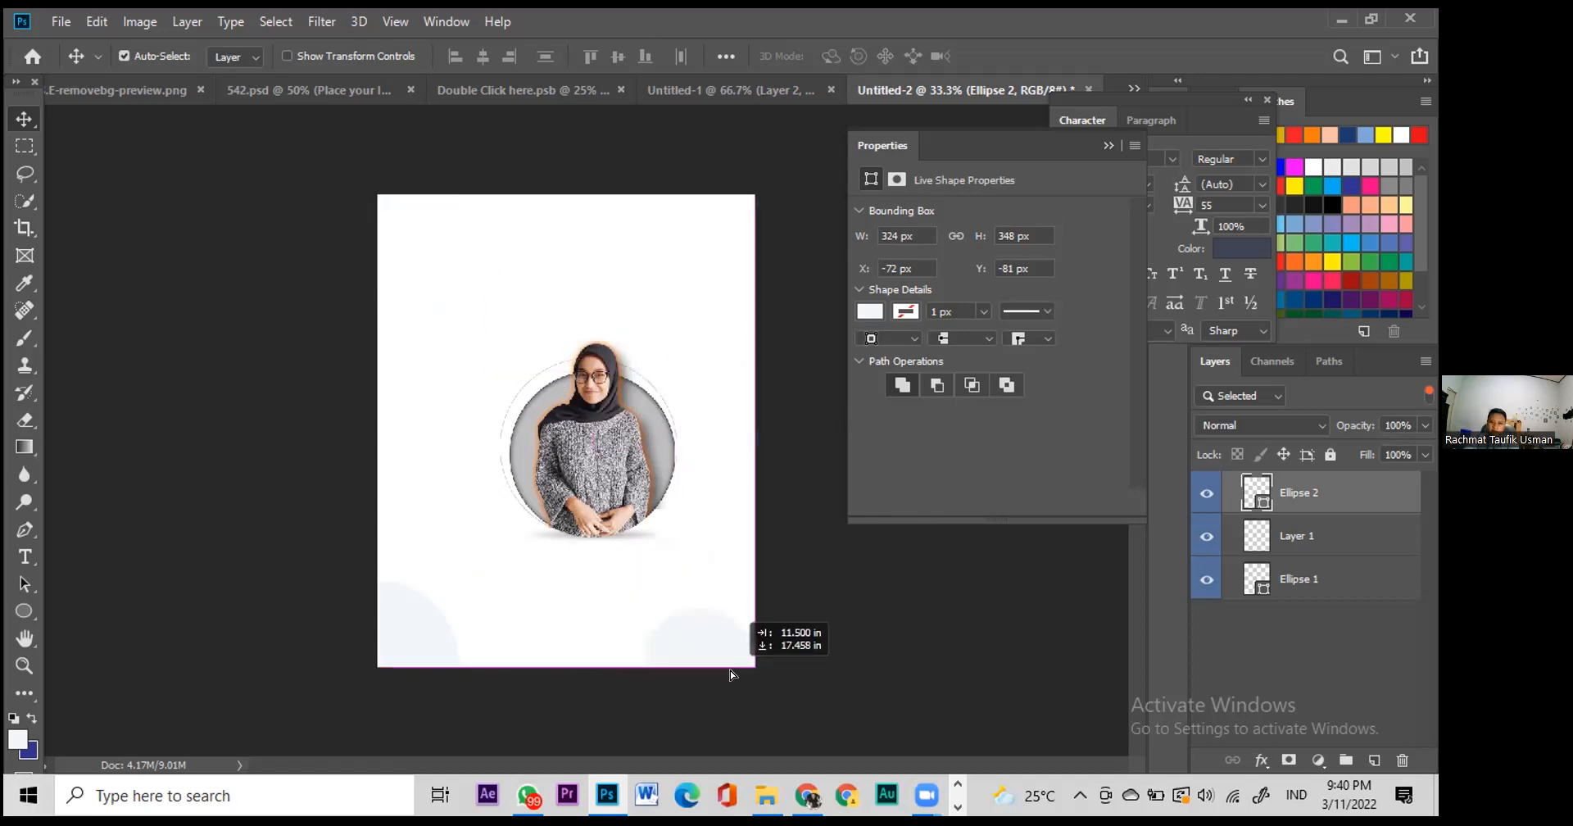
Step: Drag the dark 284 × 52 px rounded bar from 542.psd into Untitled-2, then view Untitled-1
{"action": "left_click", "coordinate": [493, 100]}
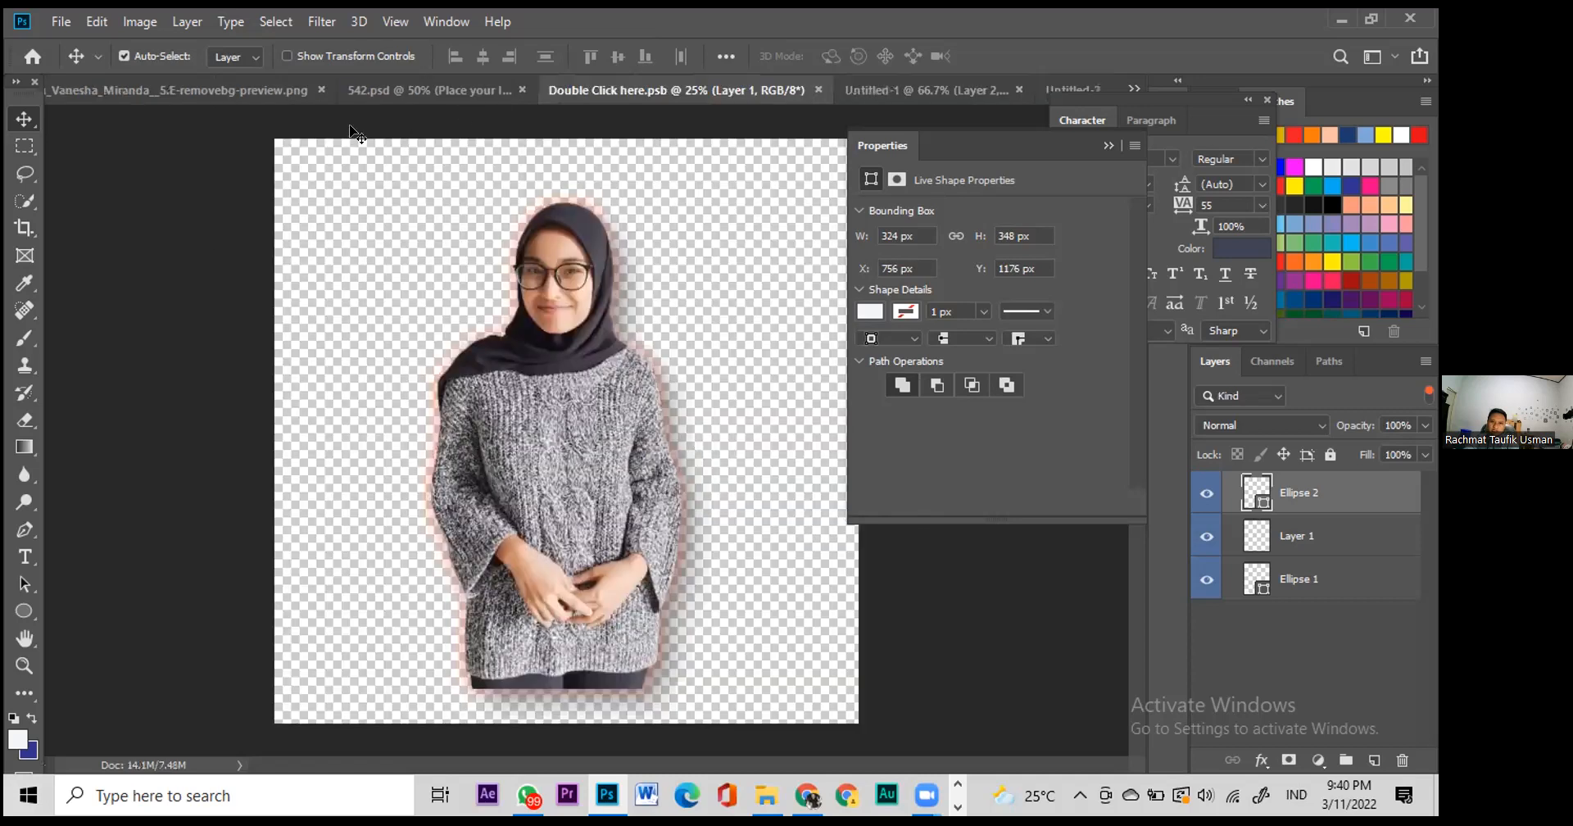
{"action": "left_click", "coordinate": [376, 95]}
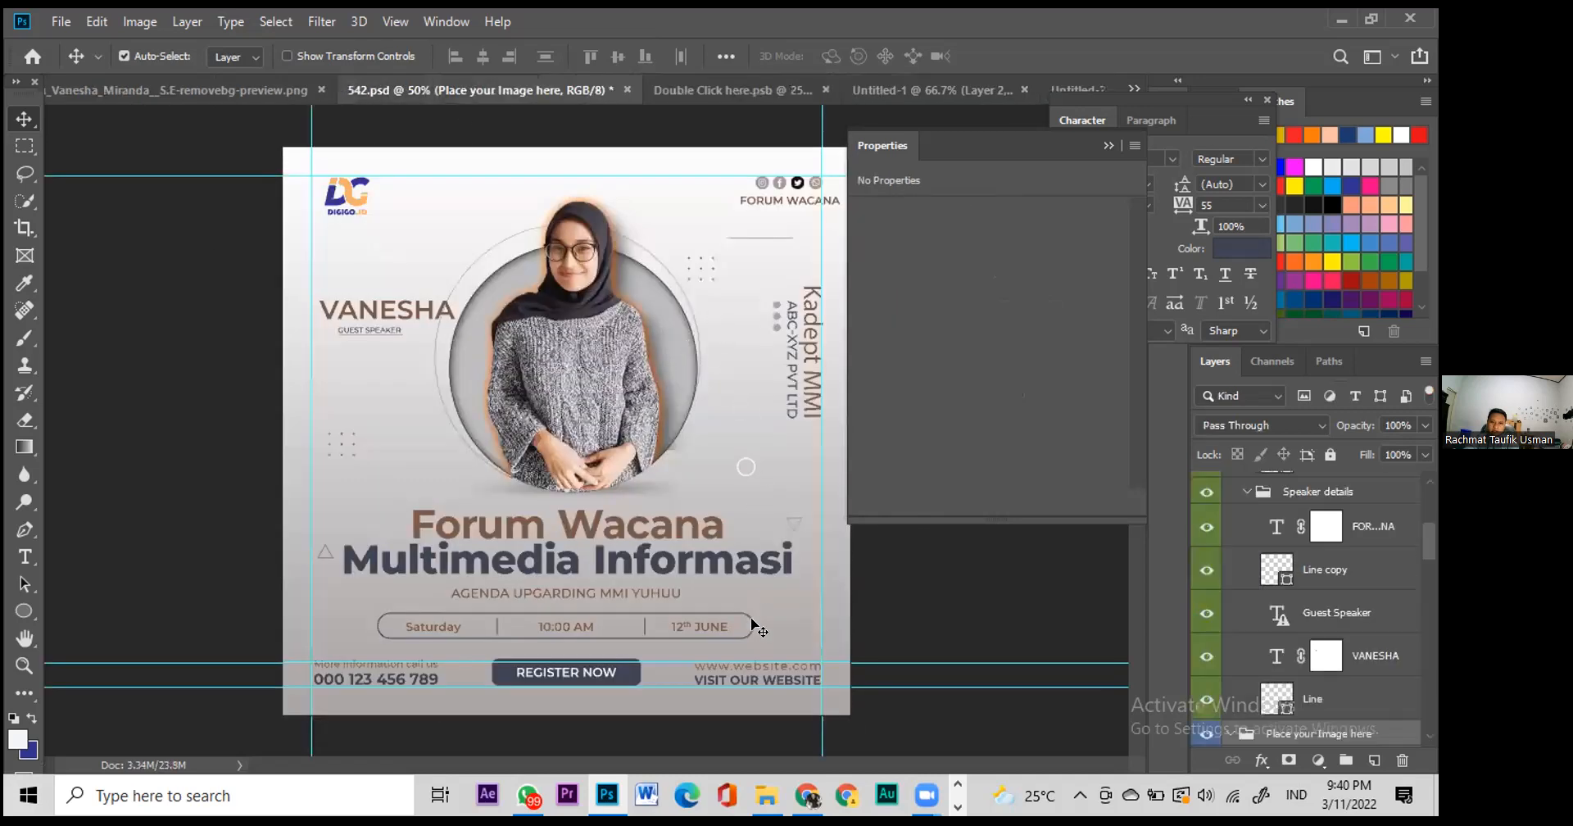
{"action": "left_click_drag", "start_coordinate": [633, 674], "coordinate": [482, 519]}
{"action": "left_click_drag", "start_coordinate": [508, 388], "coordinate": [501, 419]}
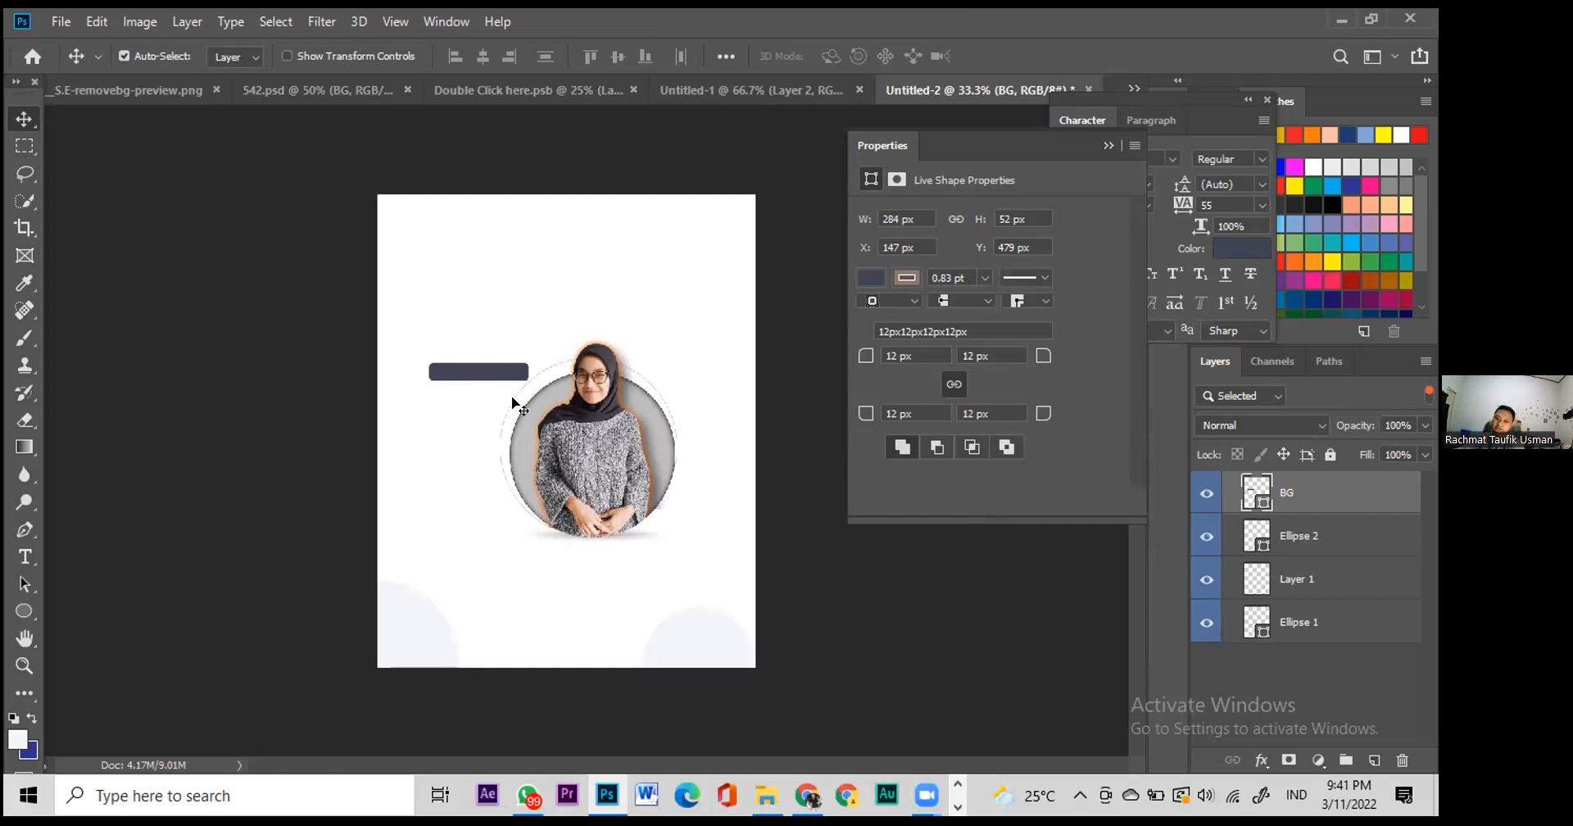
{"action": "left_click", "coordinate": [742, 96]}
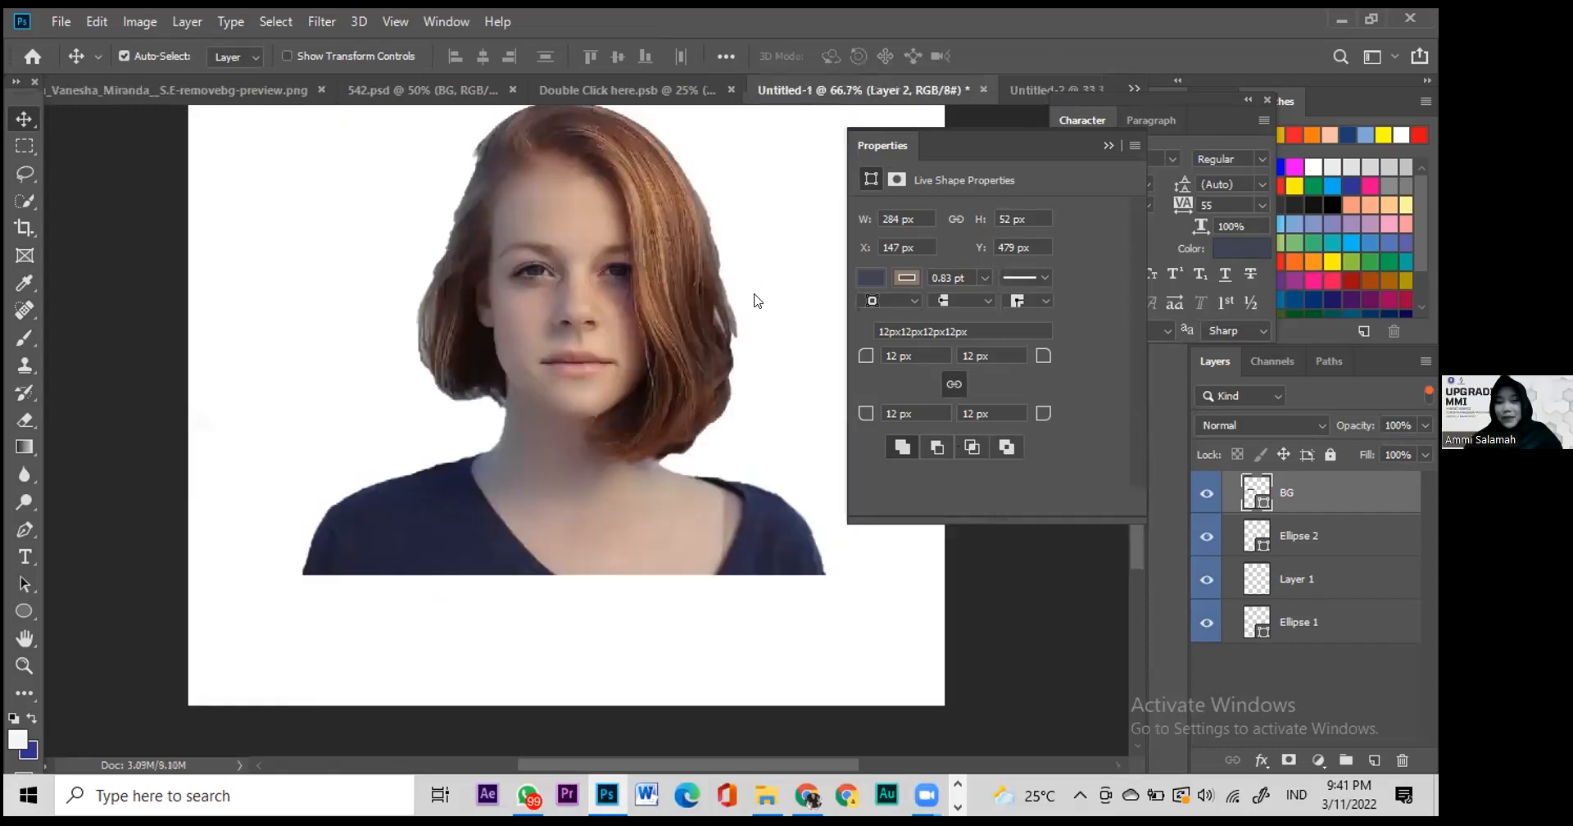